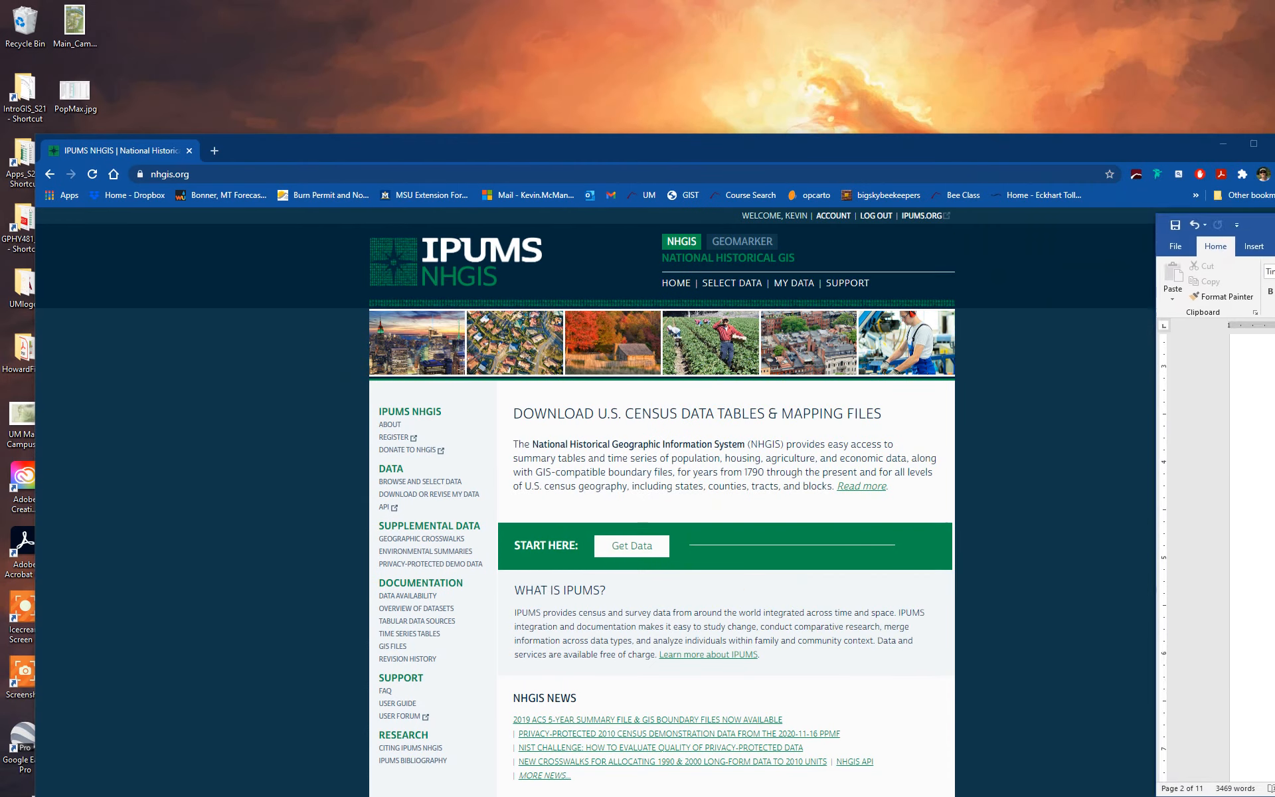
Open the NHGIS data finder and filter the geographic levels to County (by State).
double_click(722, 155)
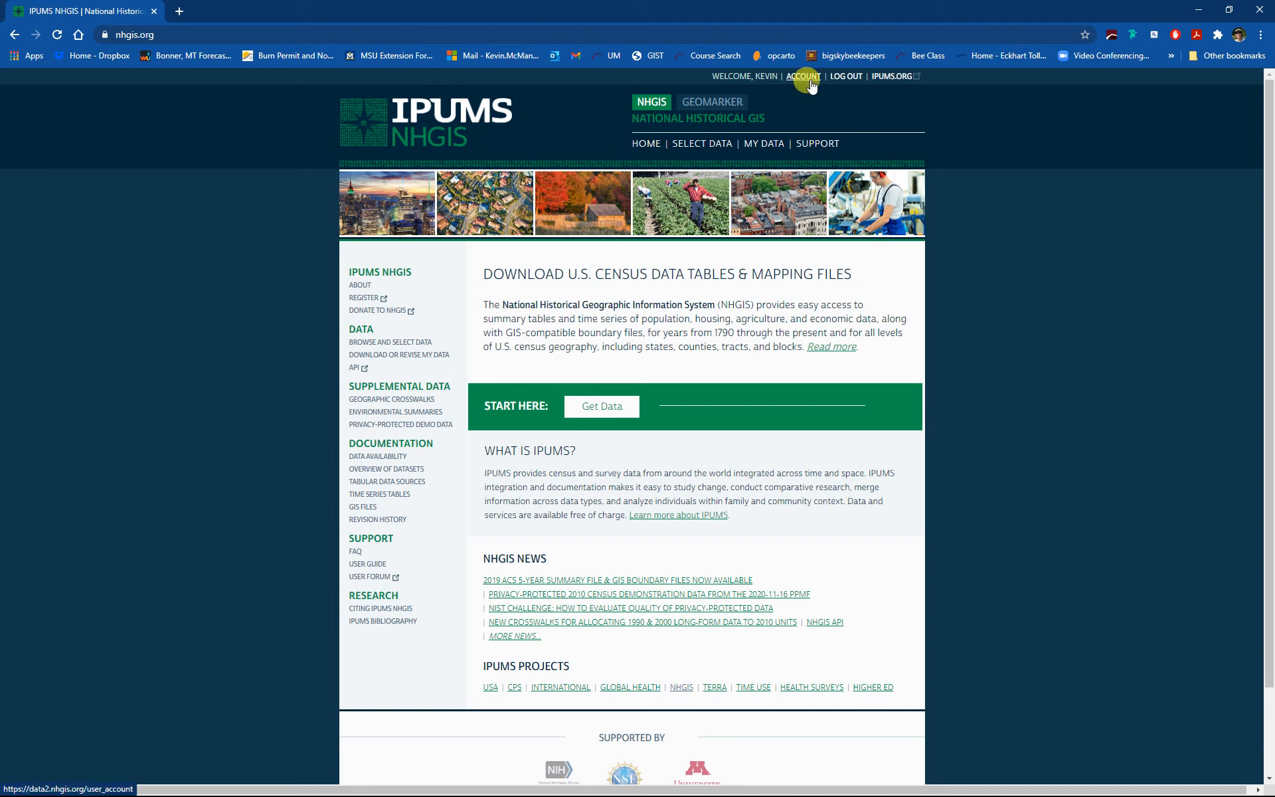
left_click(604, 409)
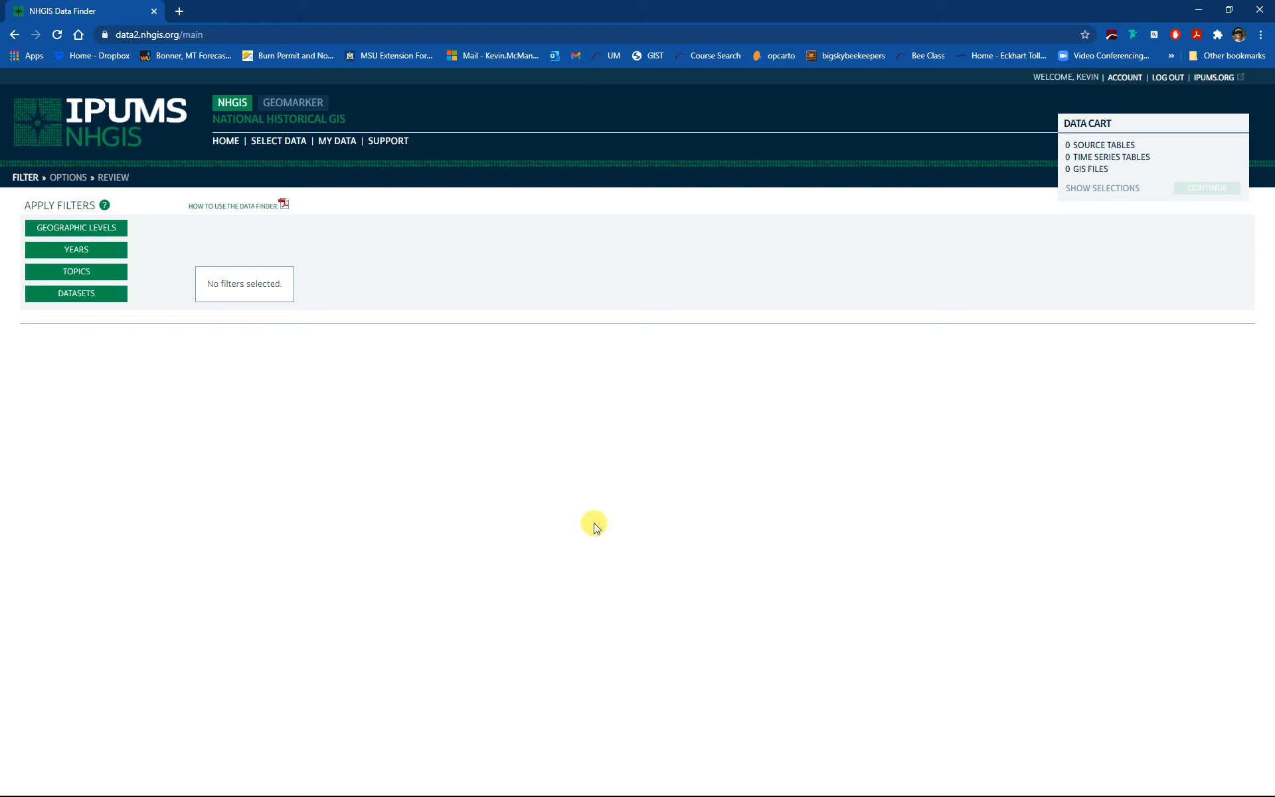
left_click(75, 228)
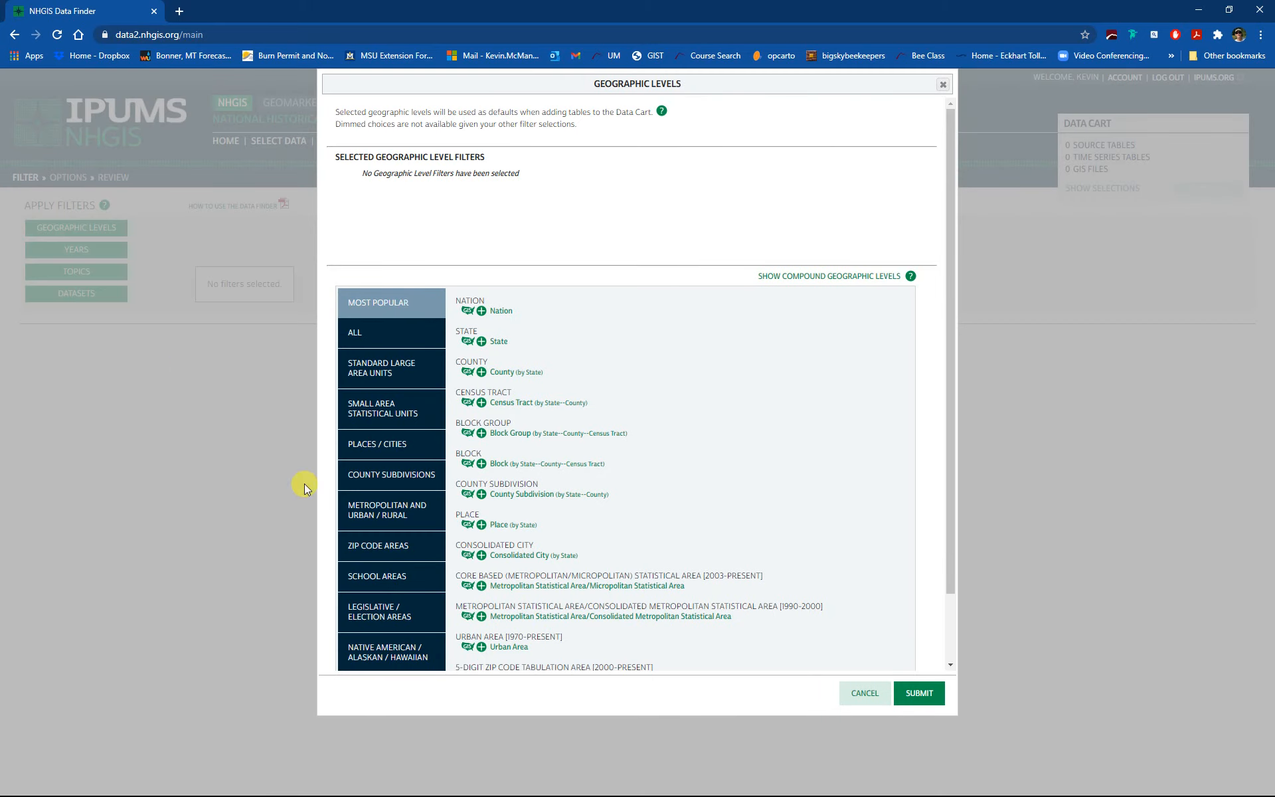
left_click(482, 372)
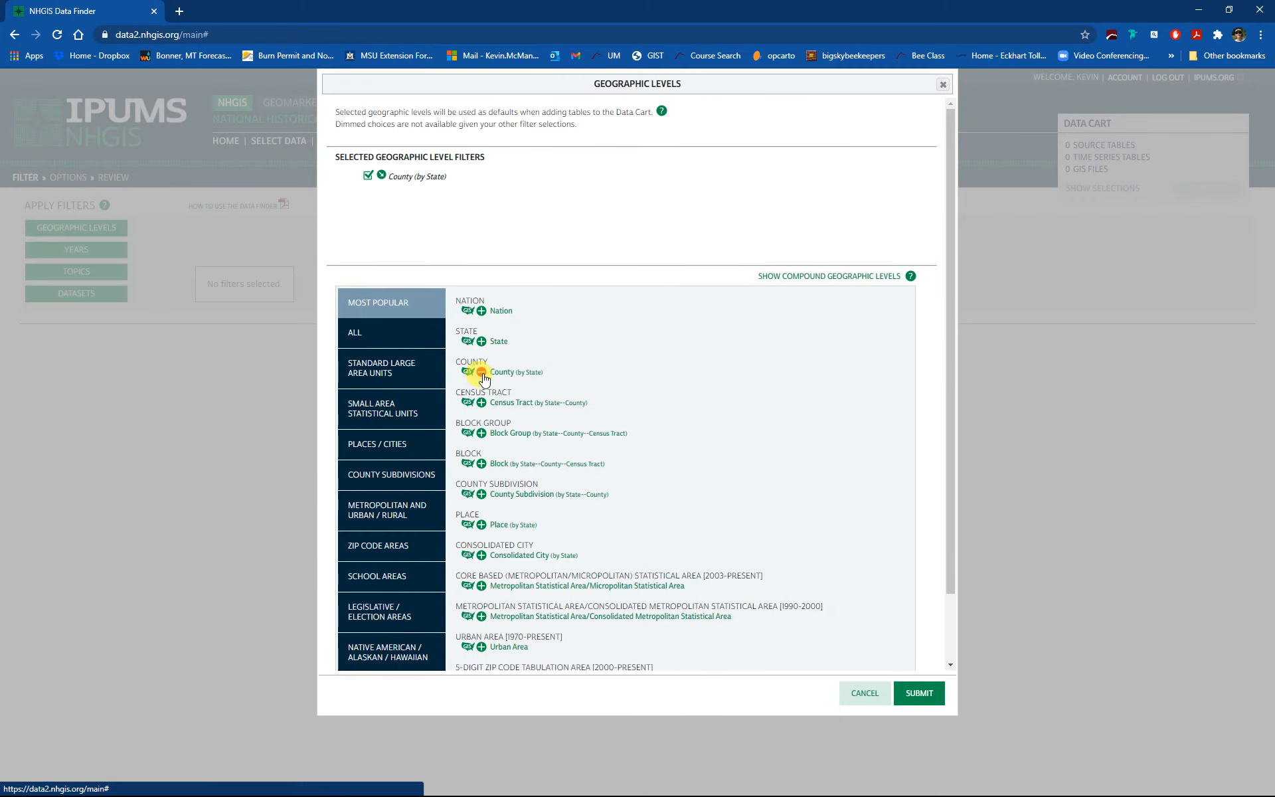
left_click(912, 694)
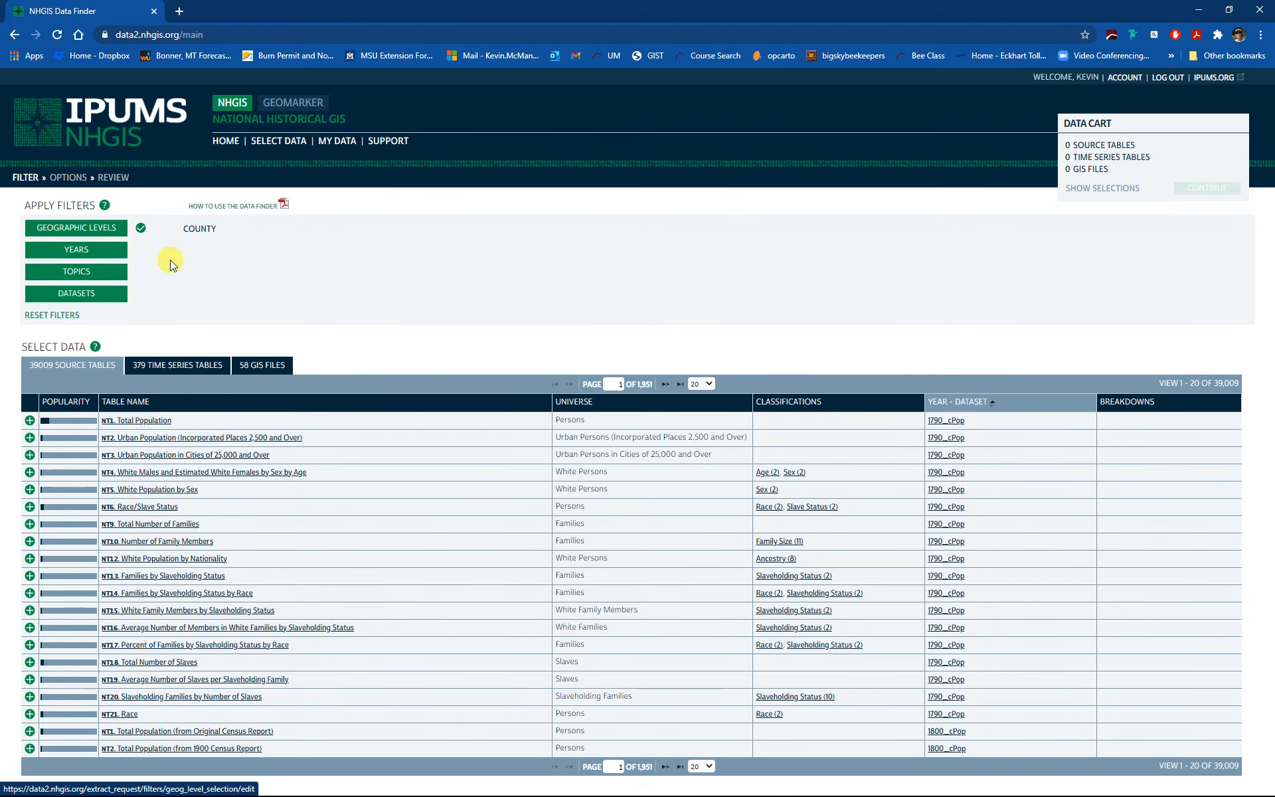
Filter the years to the 2010 decennial year.
left_click(85, 251)
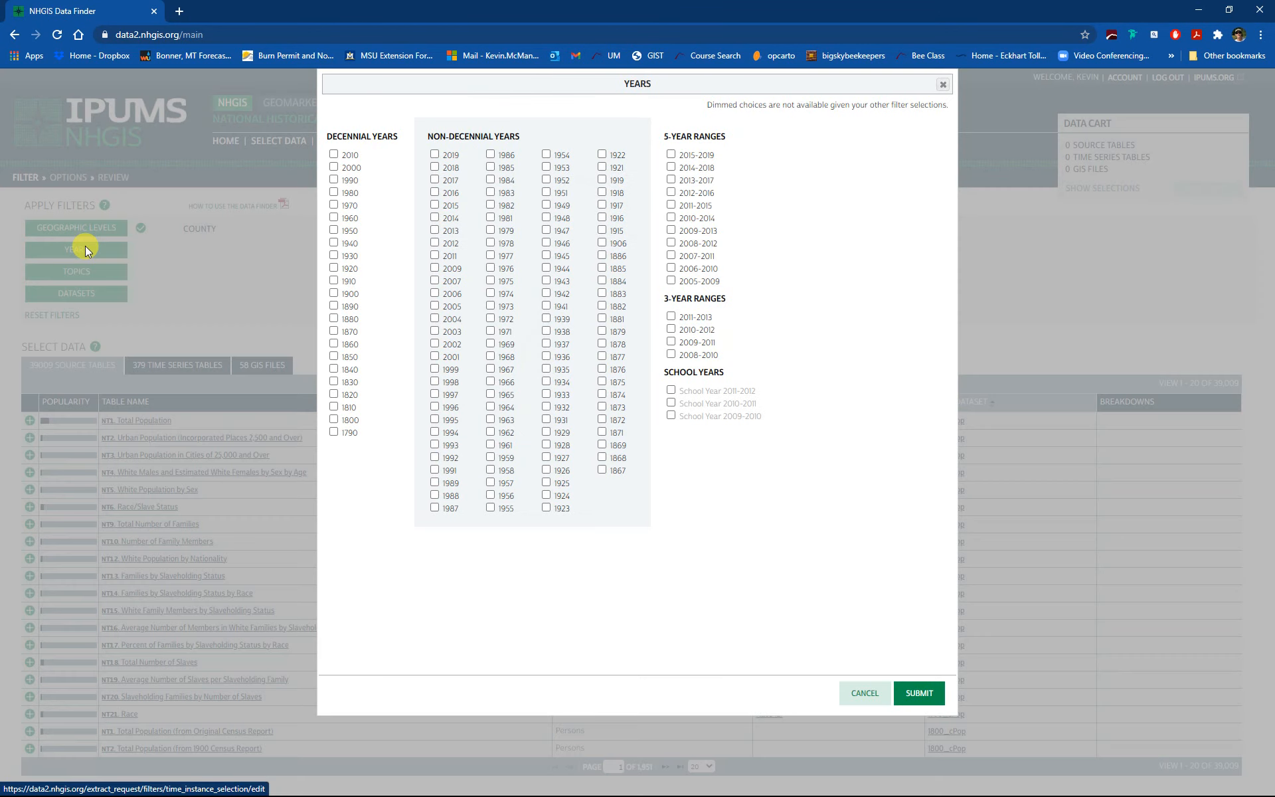
left_click(334, 156)
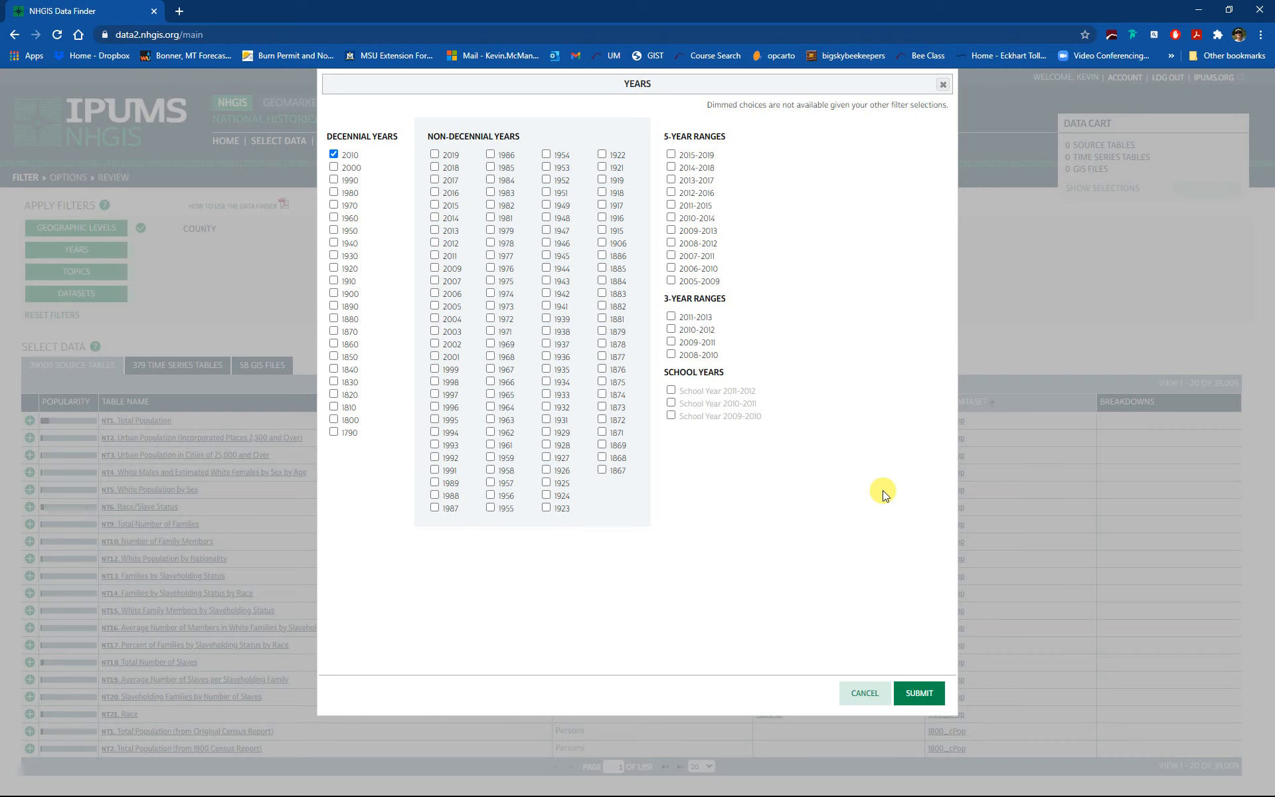
left_click(918, 694)
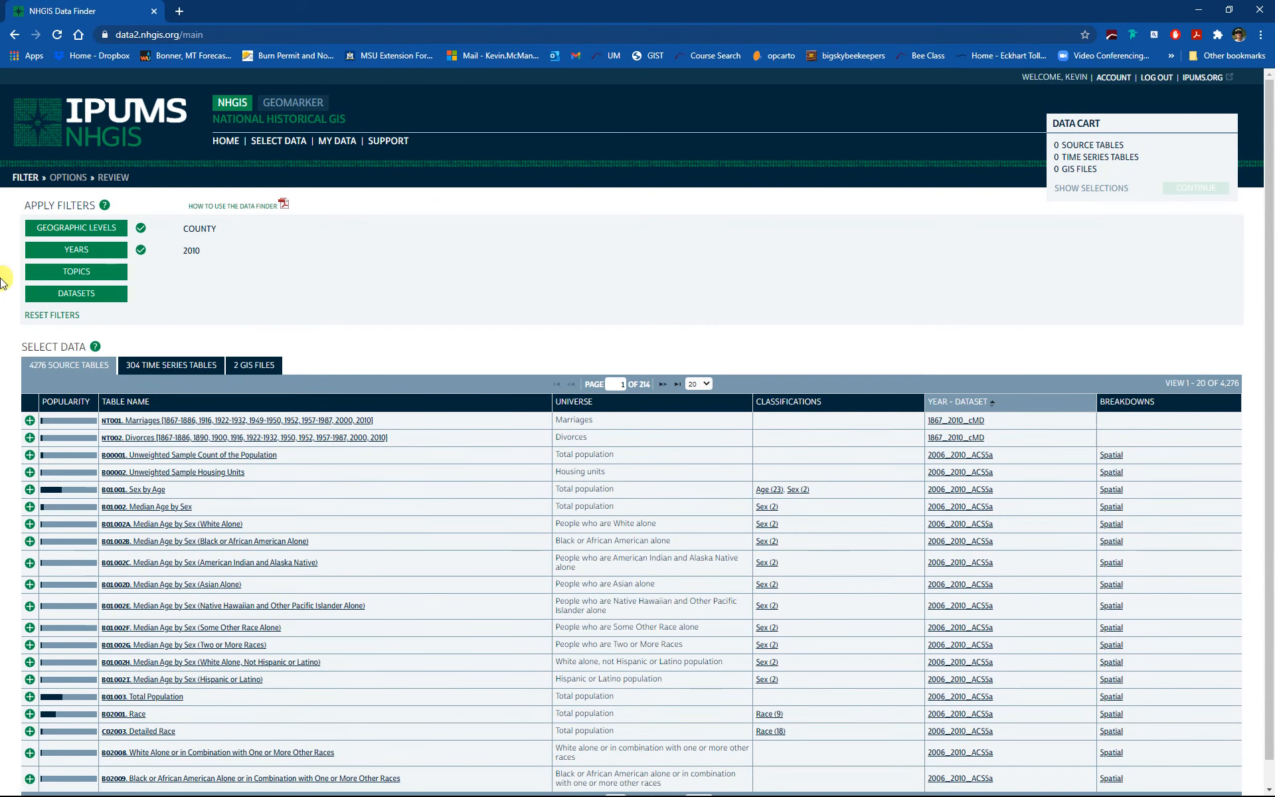
Filter the population topics to Total Population, Educational Attainment and Personal Income, combined with OR.
left_click(71, 273)
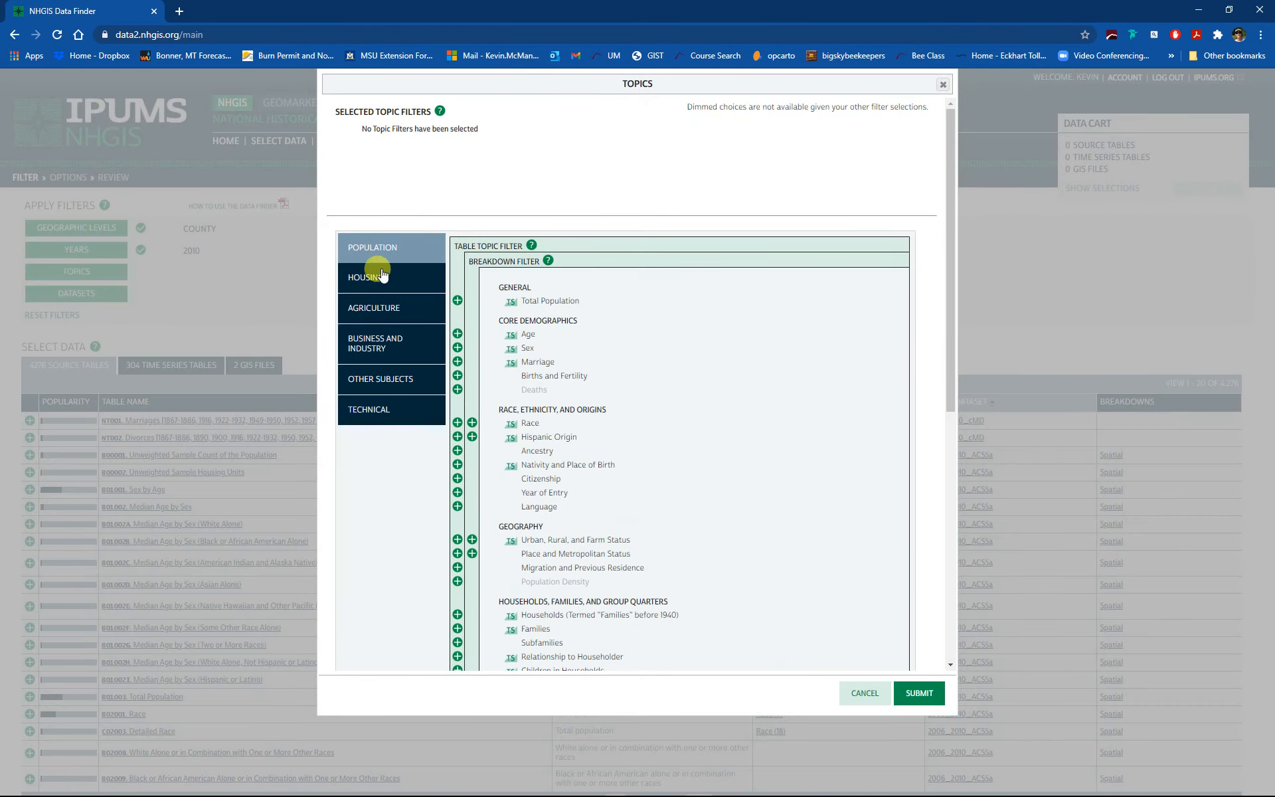
left_click(457, 304)
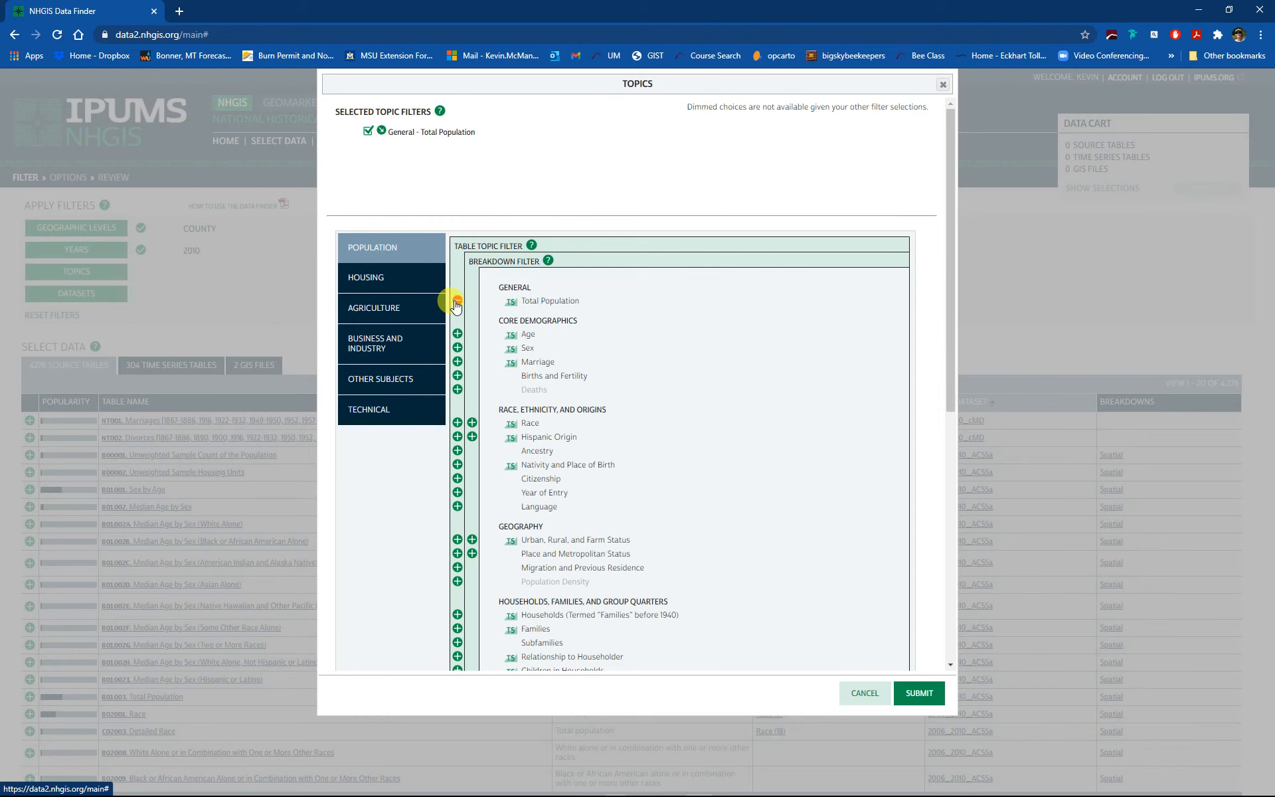
scroll(524, 368, "down", 3)
scroll(524, 369, "down", 1)
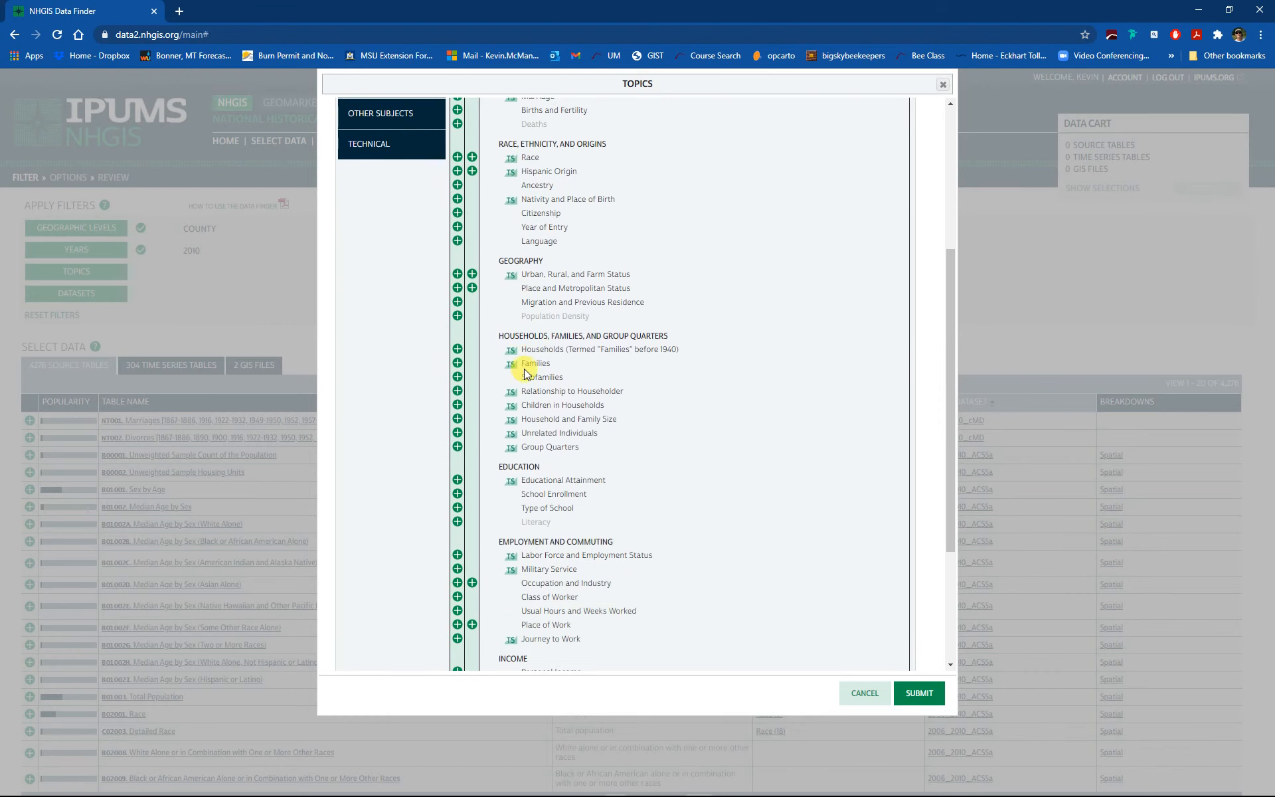
left_click(457, 479)
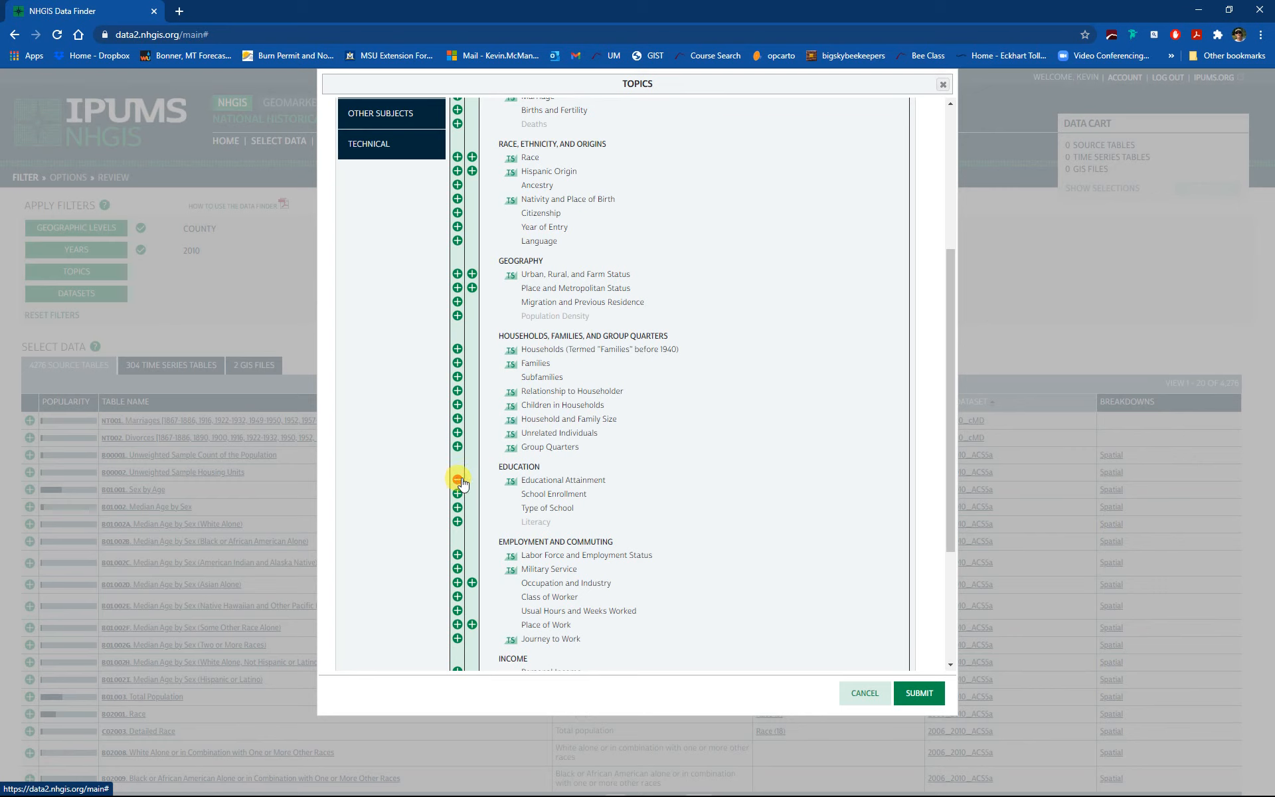
scroll(490, 478, "down", 3)
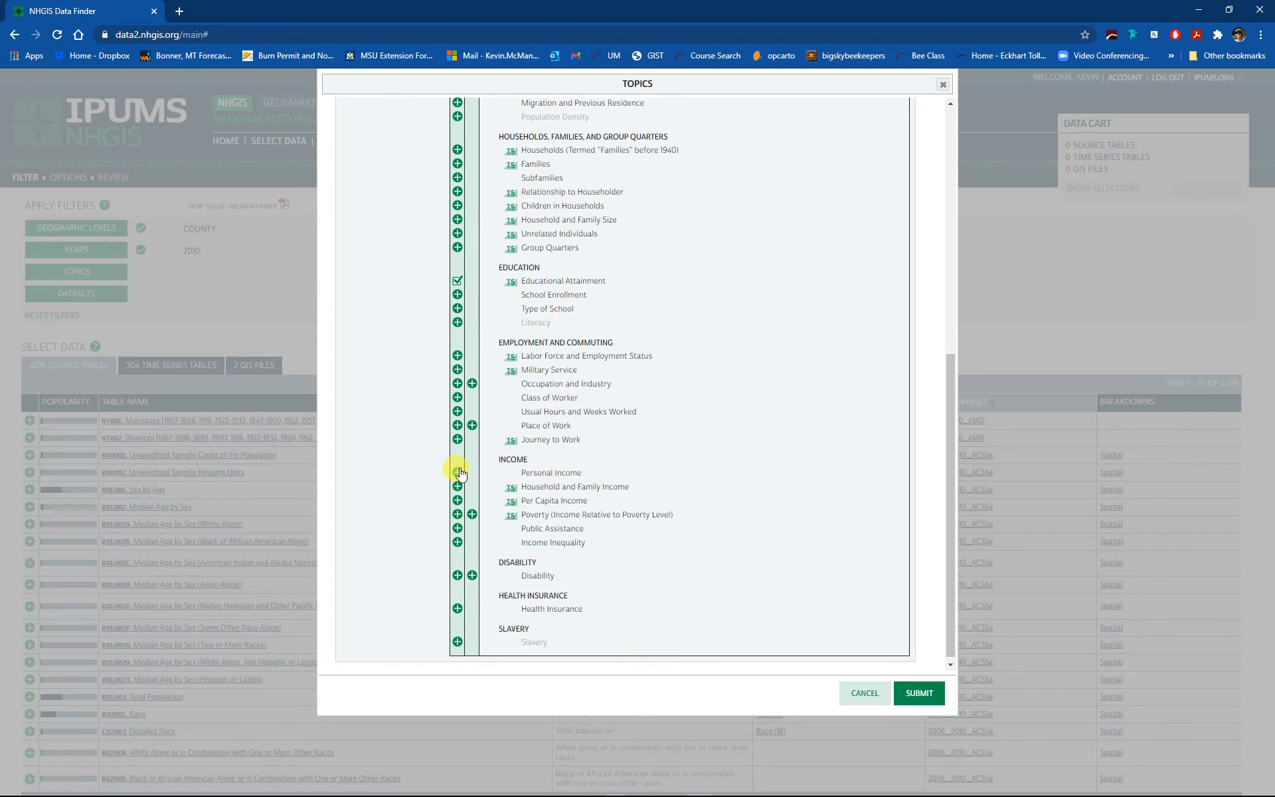
left_click(457, 473)
left_click(917, 693)
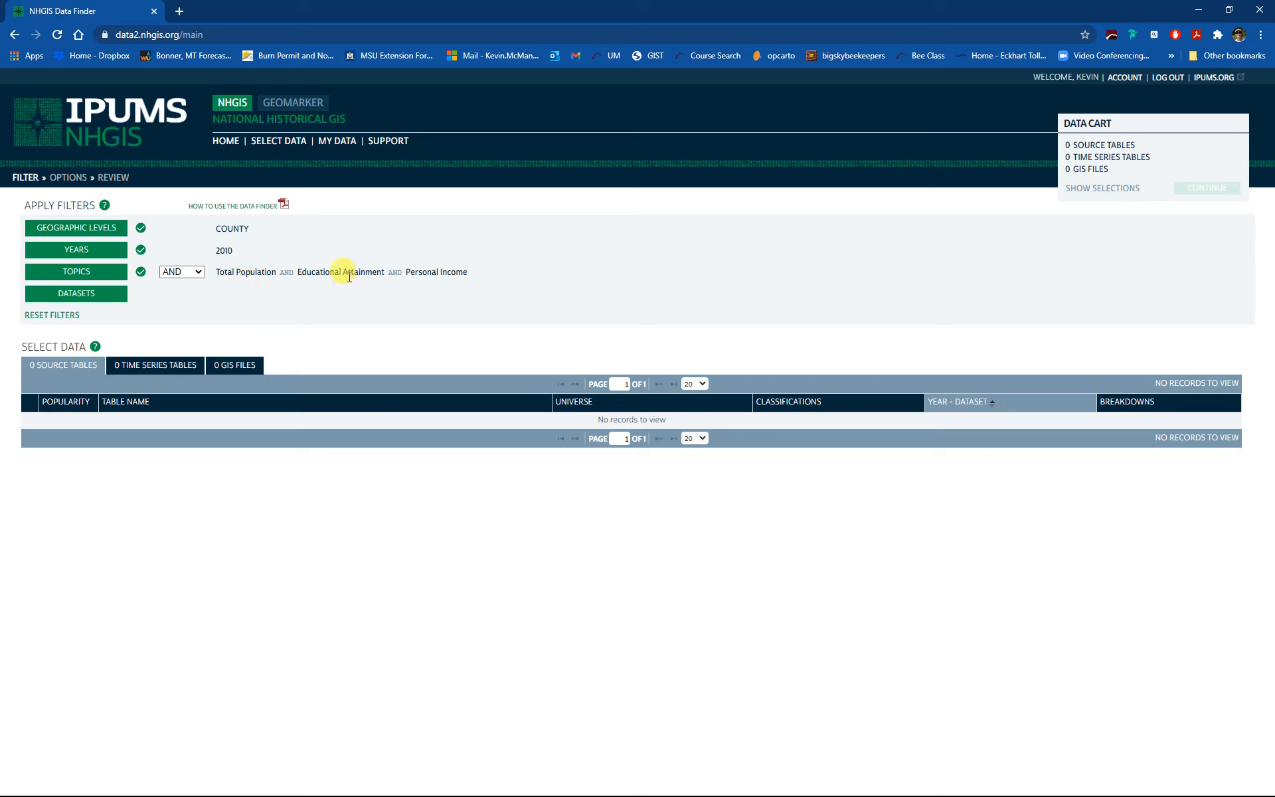
left_click(198, 273)
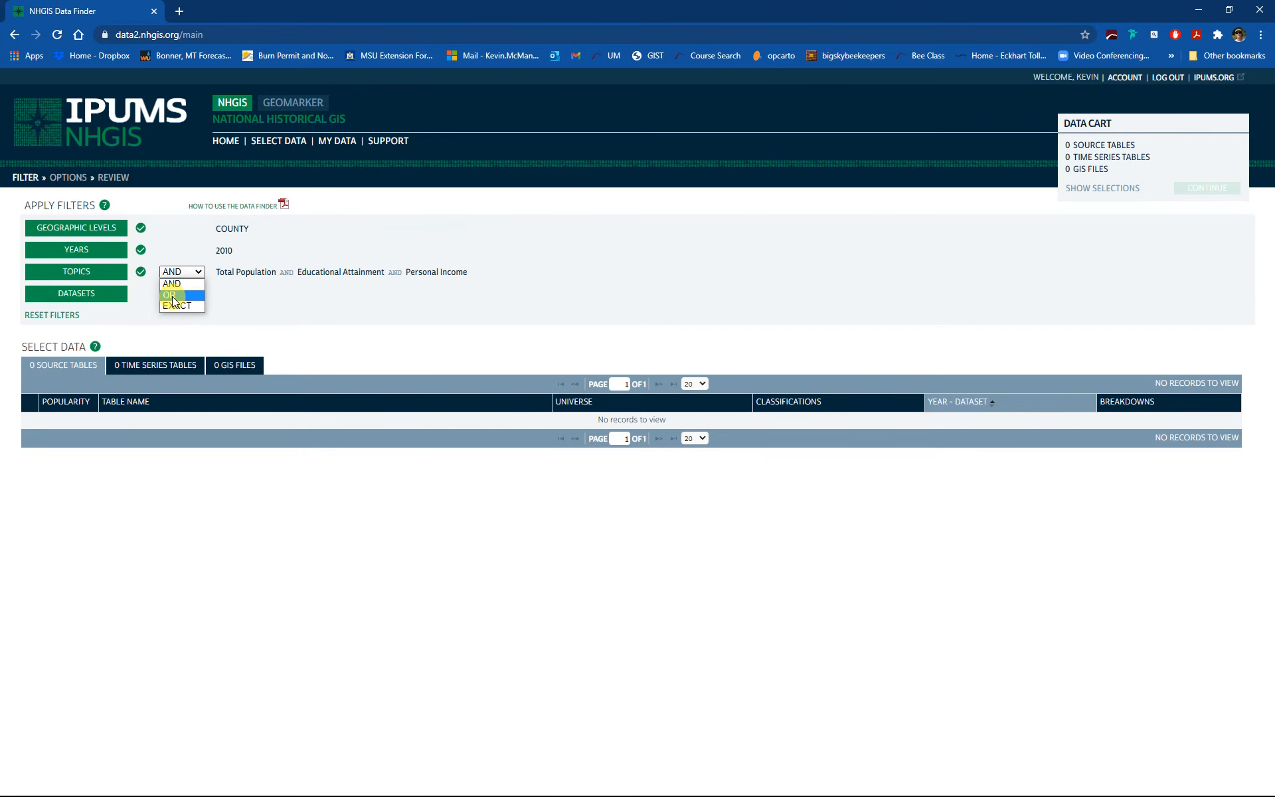
left_click(172, 297)
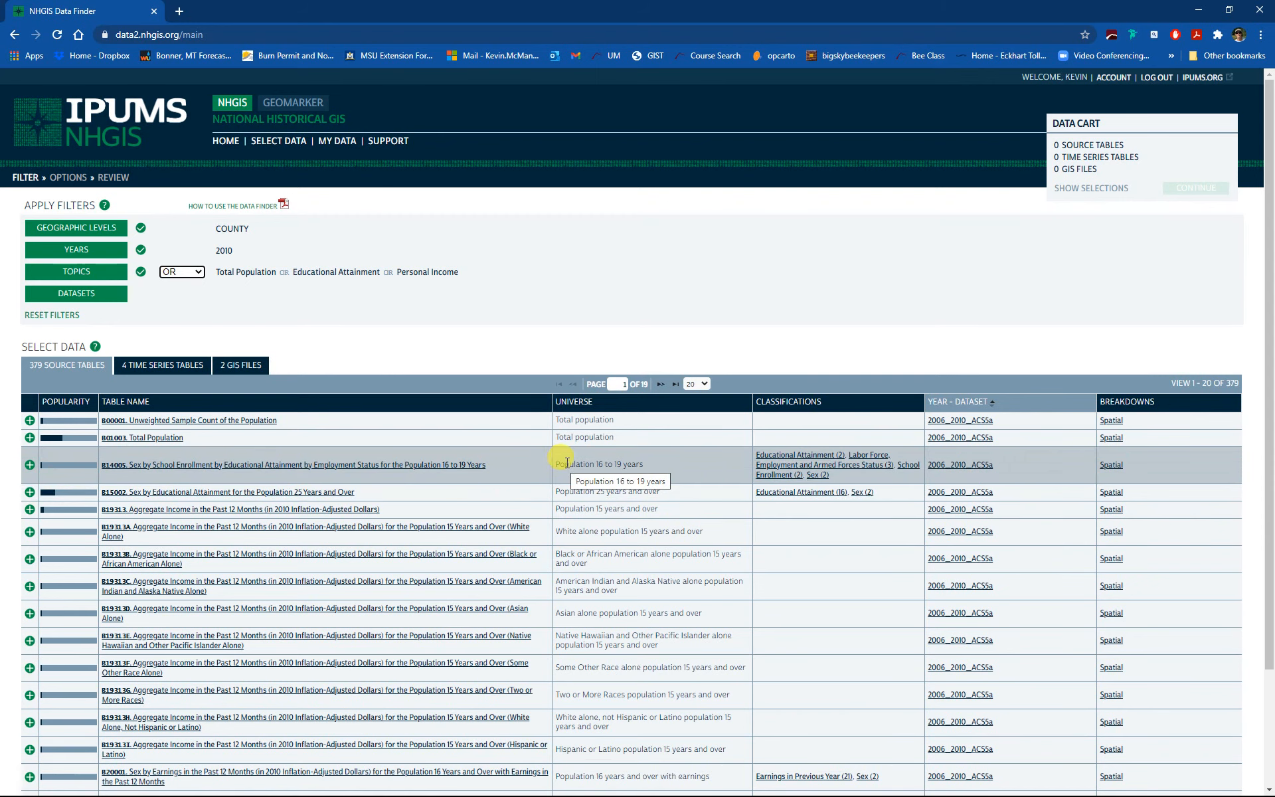
Filter the datasets to 2006_2010_ACS5a, the 5-year block groups and larger areas data of the 2010 American Community Survey.
left_click(79, 294)
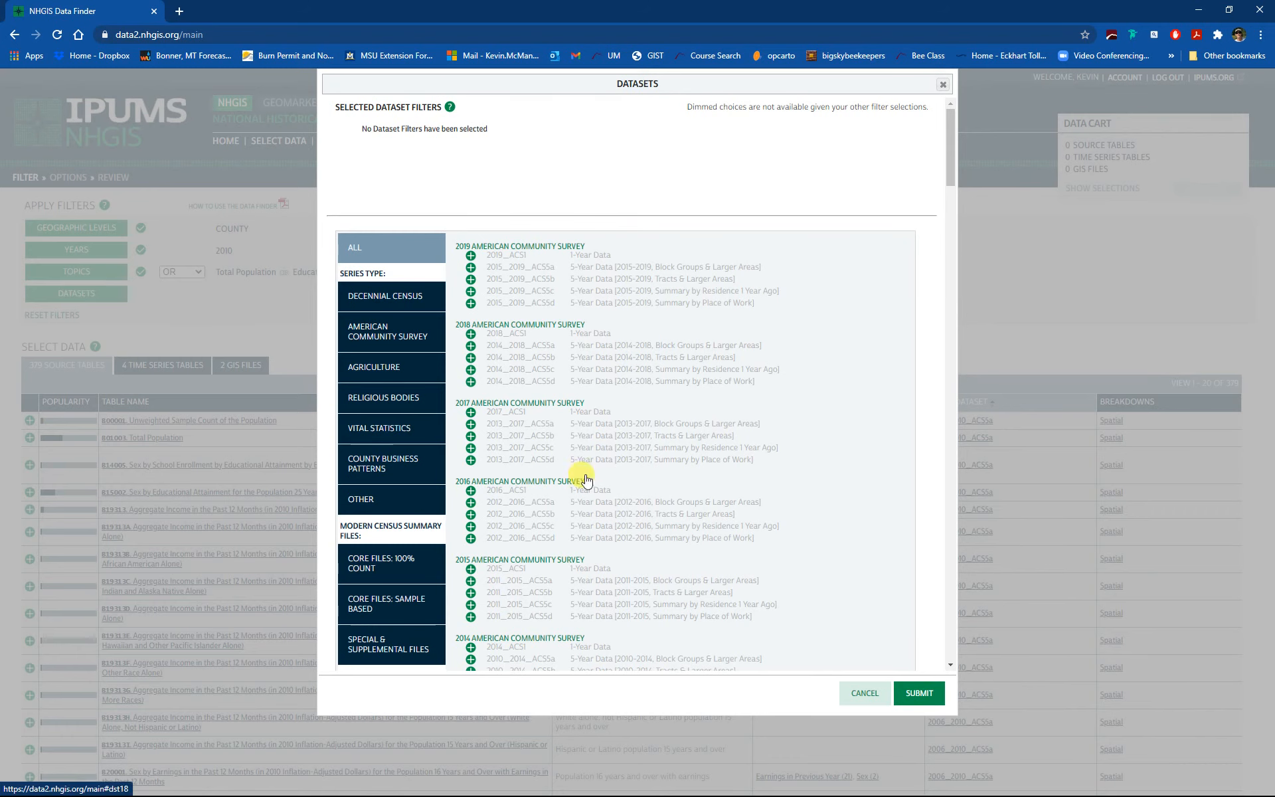
scroll(545, 494, "down", 8)
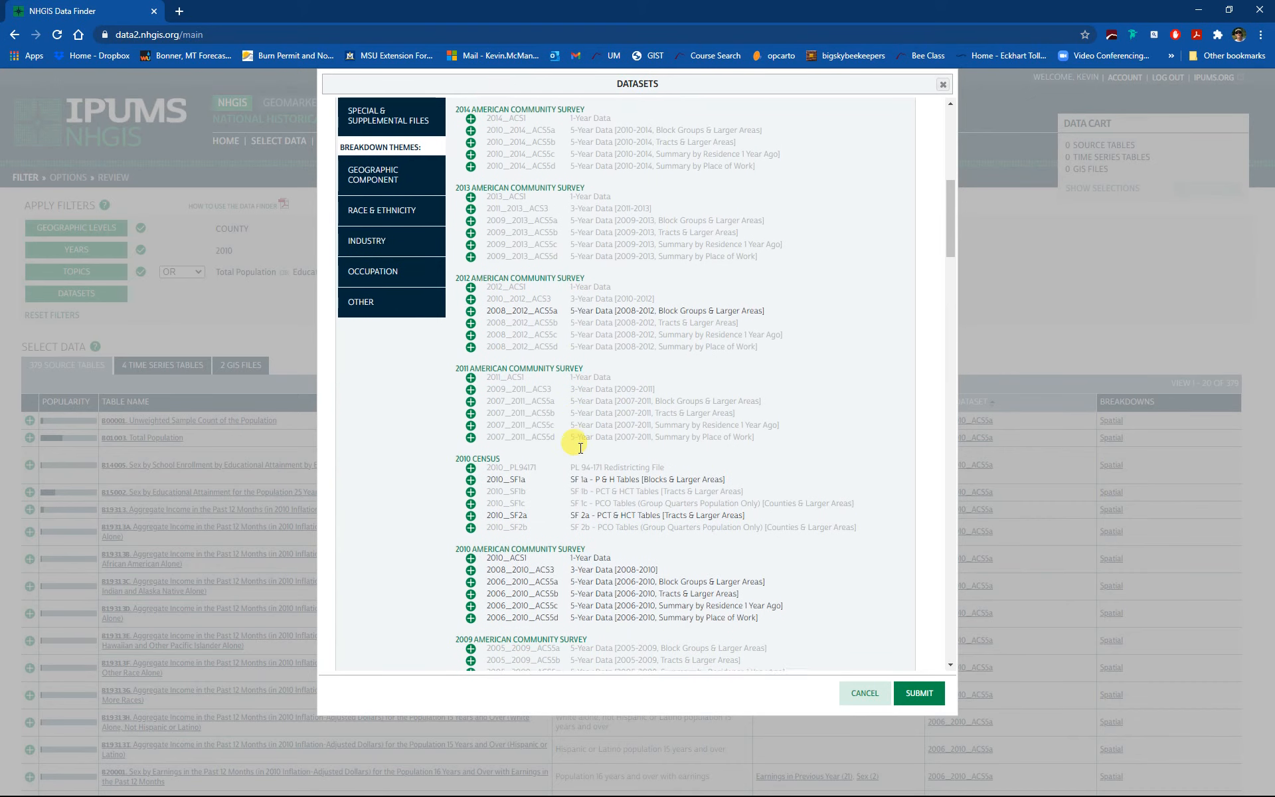
scroll(576, 450, "down", 1)
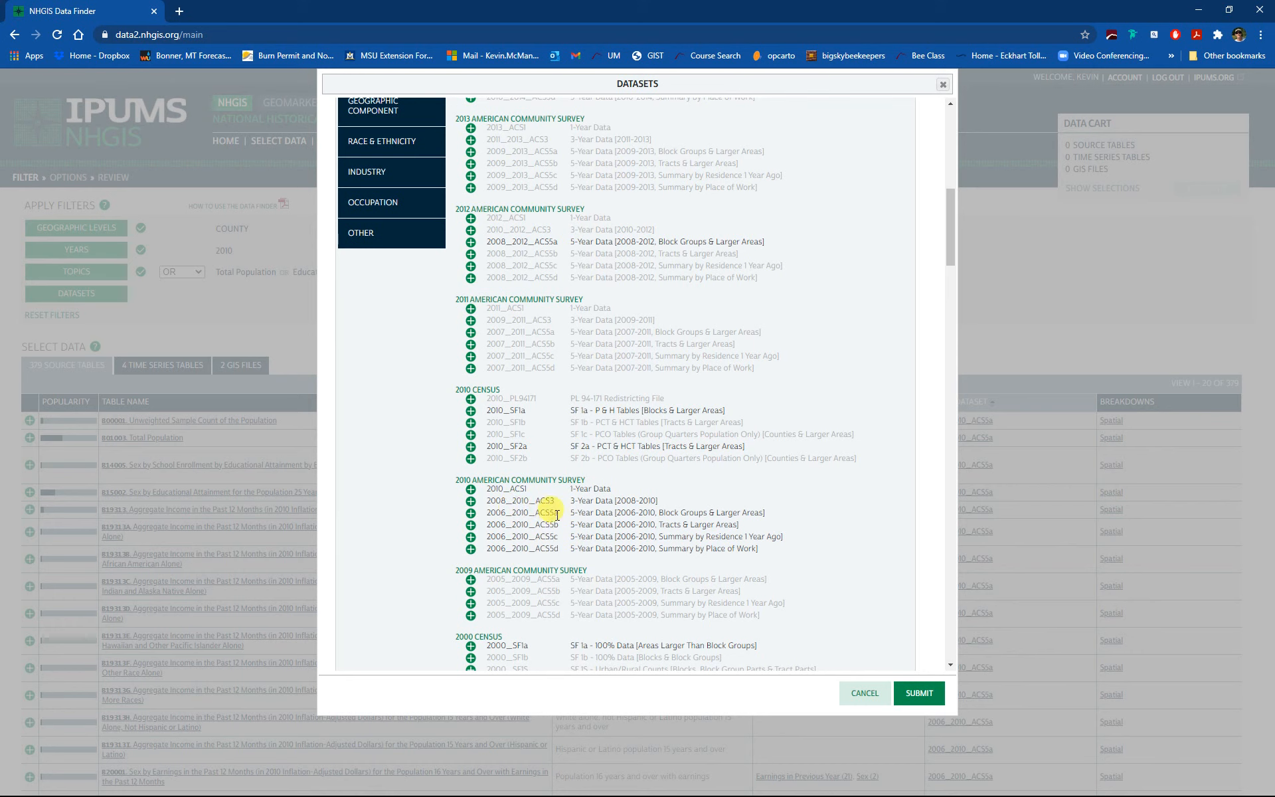
left_click(470, 512)
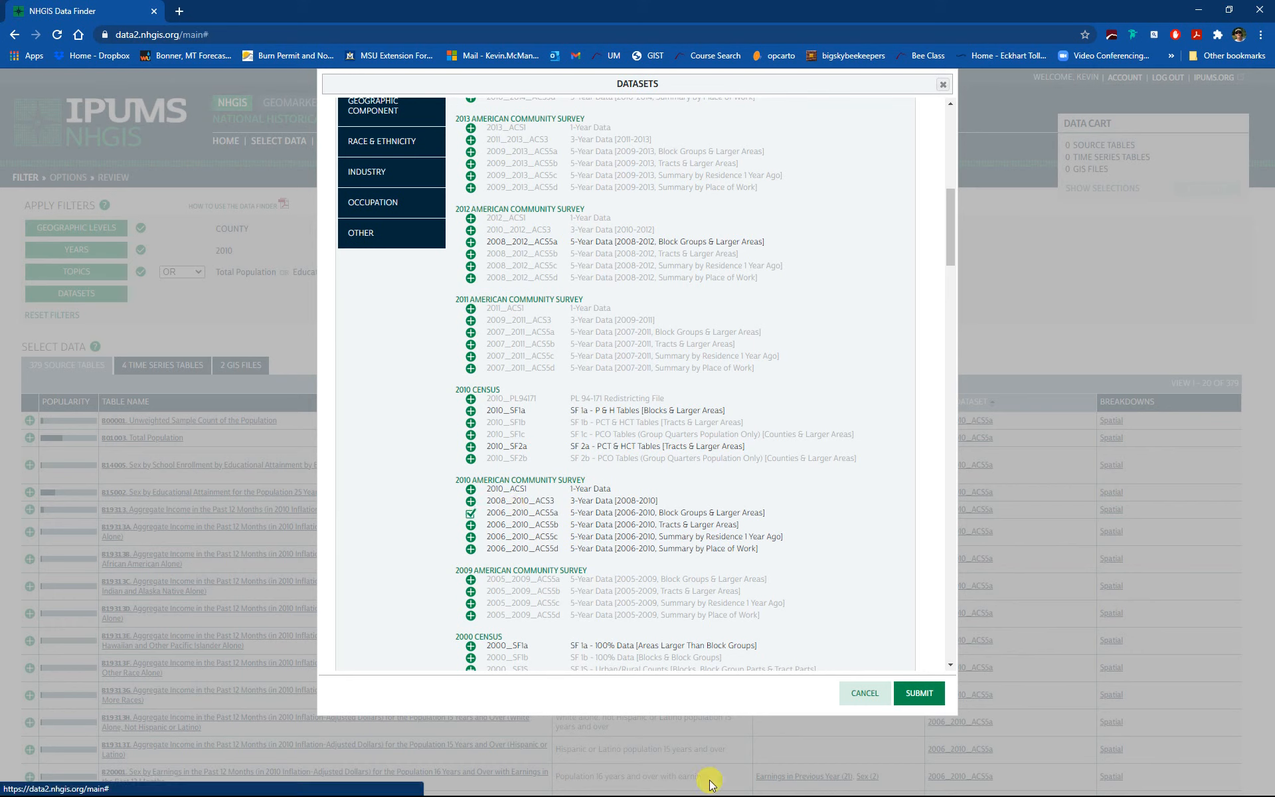
left_click(920, 693)
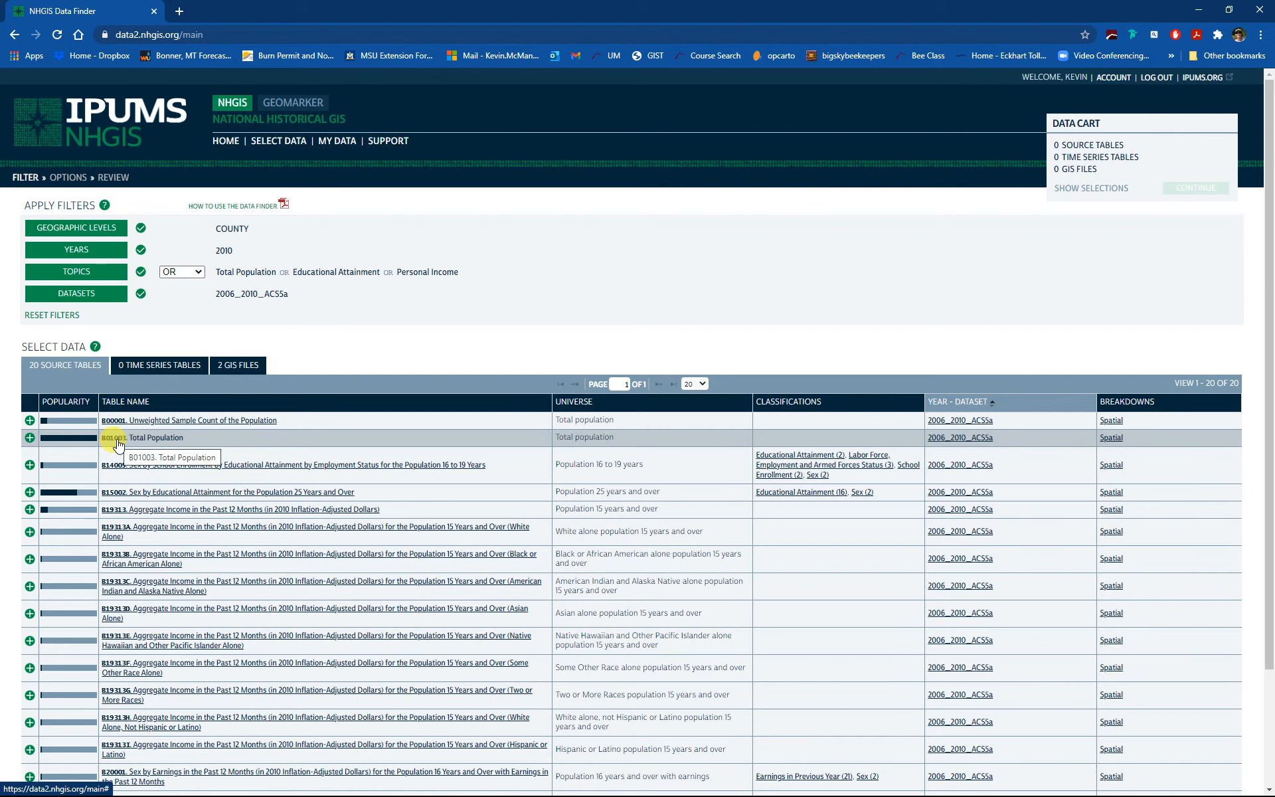
Add source tables B01003, B15002 and B19313 and the 2010 County TIGER/Line + GIS file to the data cart.
left_click(30, 438)
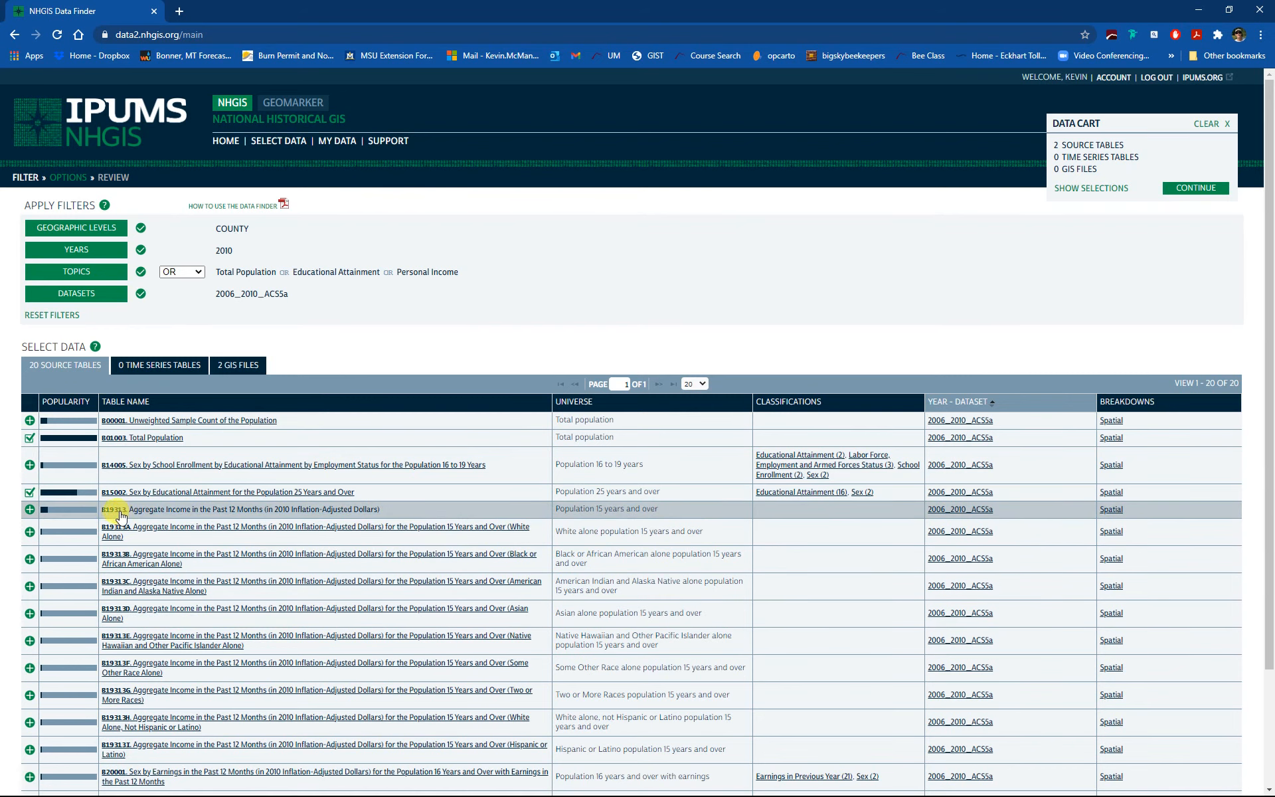
left_click(29, 509)
left_click(237, 366)
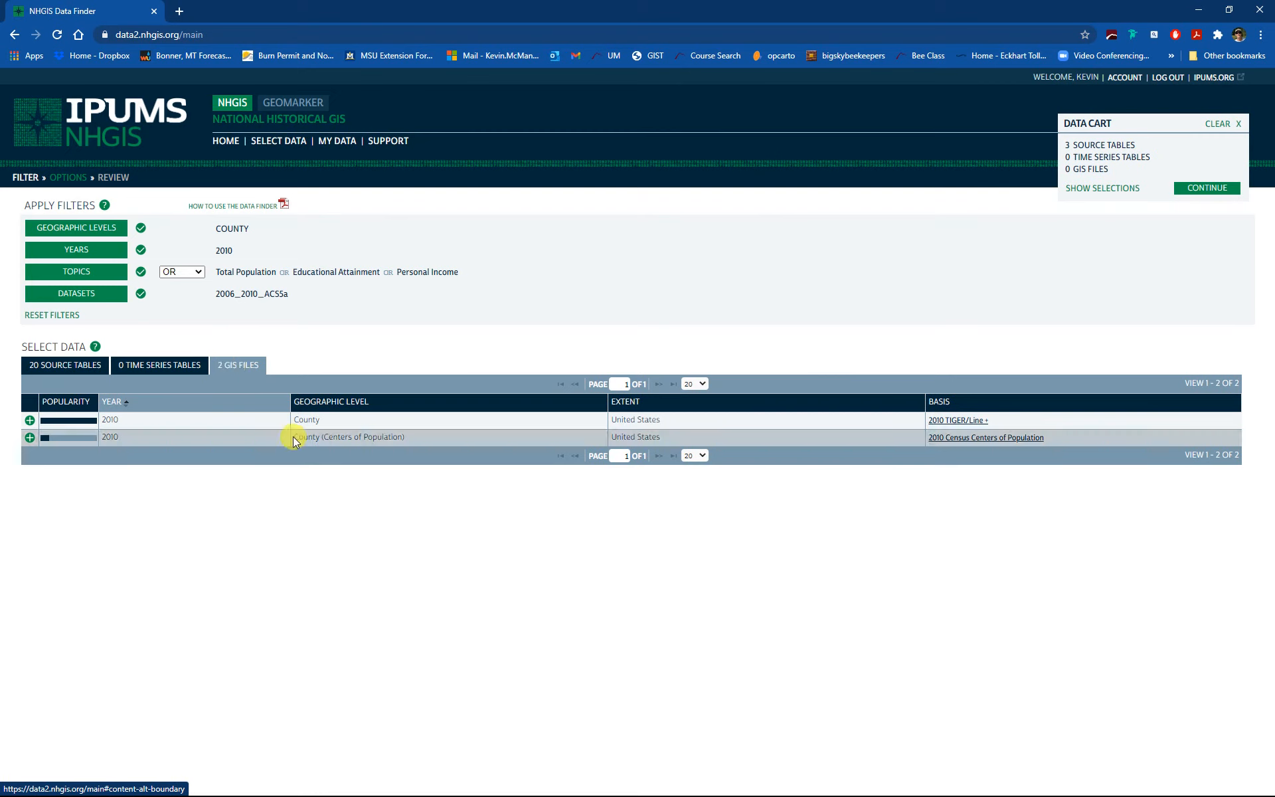
left_click(29, 423)
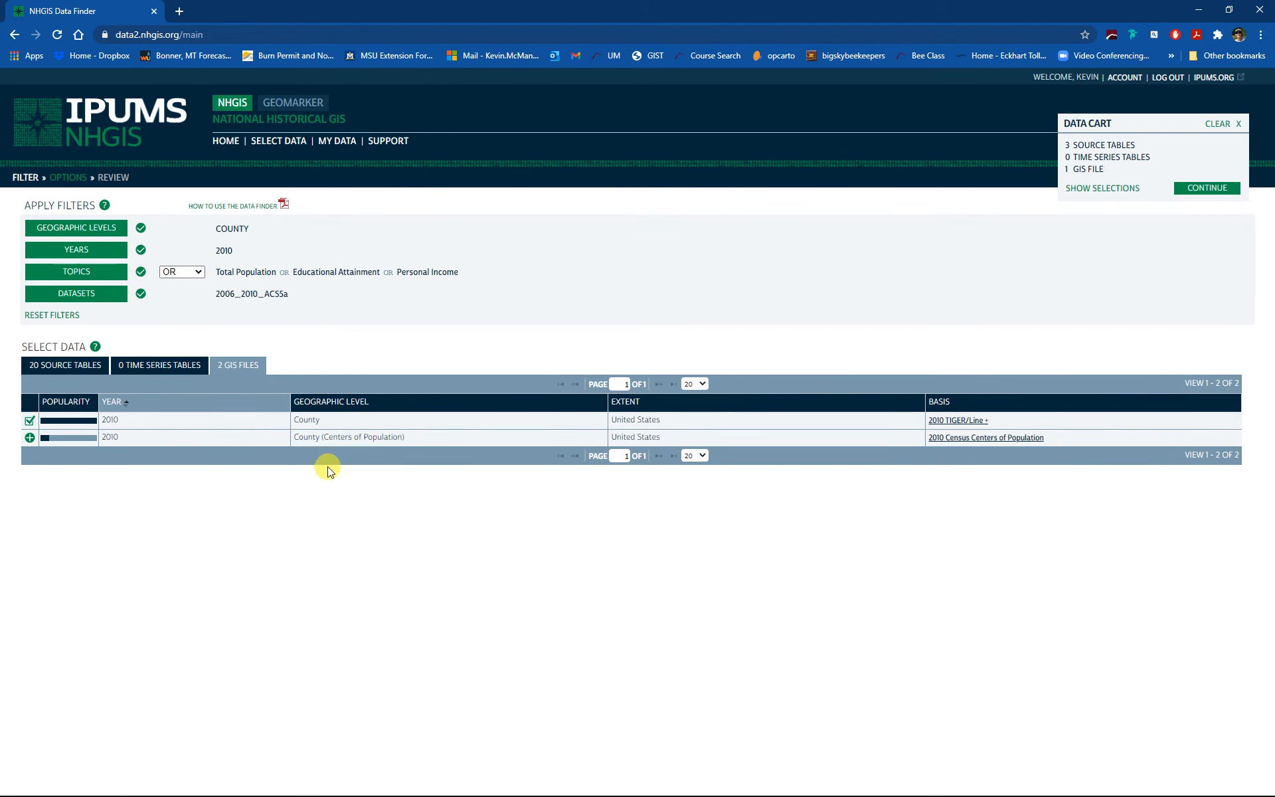
Check the chosen source tables and proceed through the data options to the review and submit page.
left_click(89, 371)
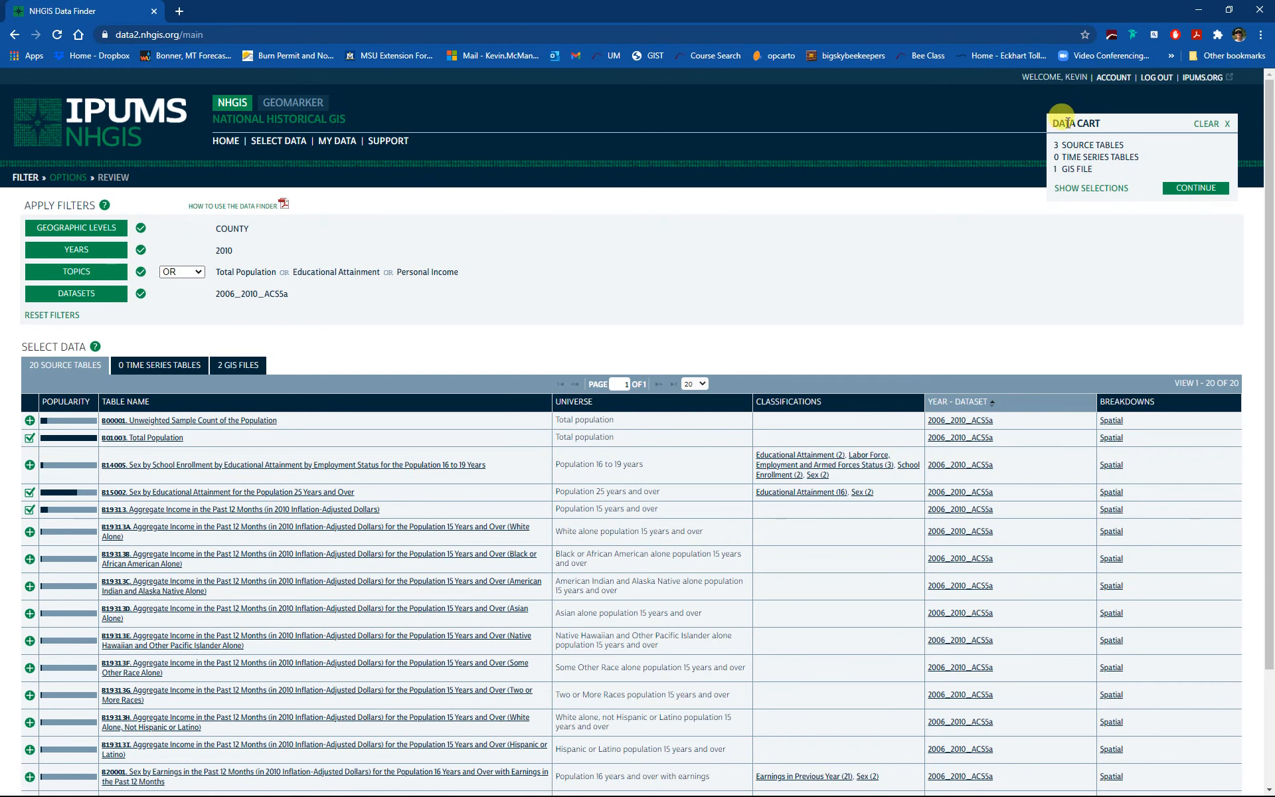
left_click(1192, 191)
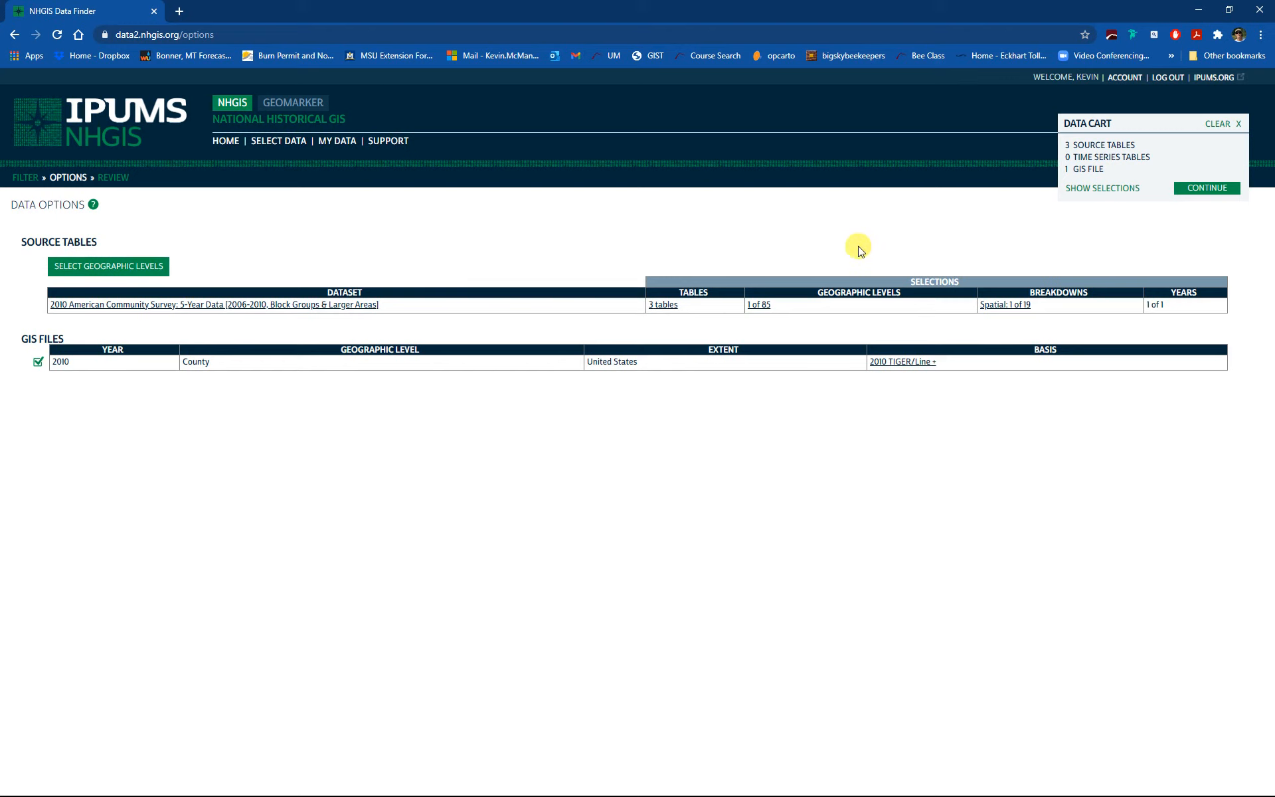
left_click(1208, 191)
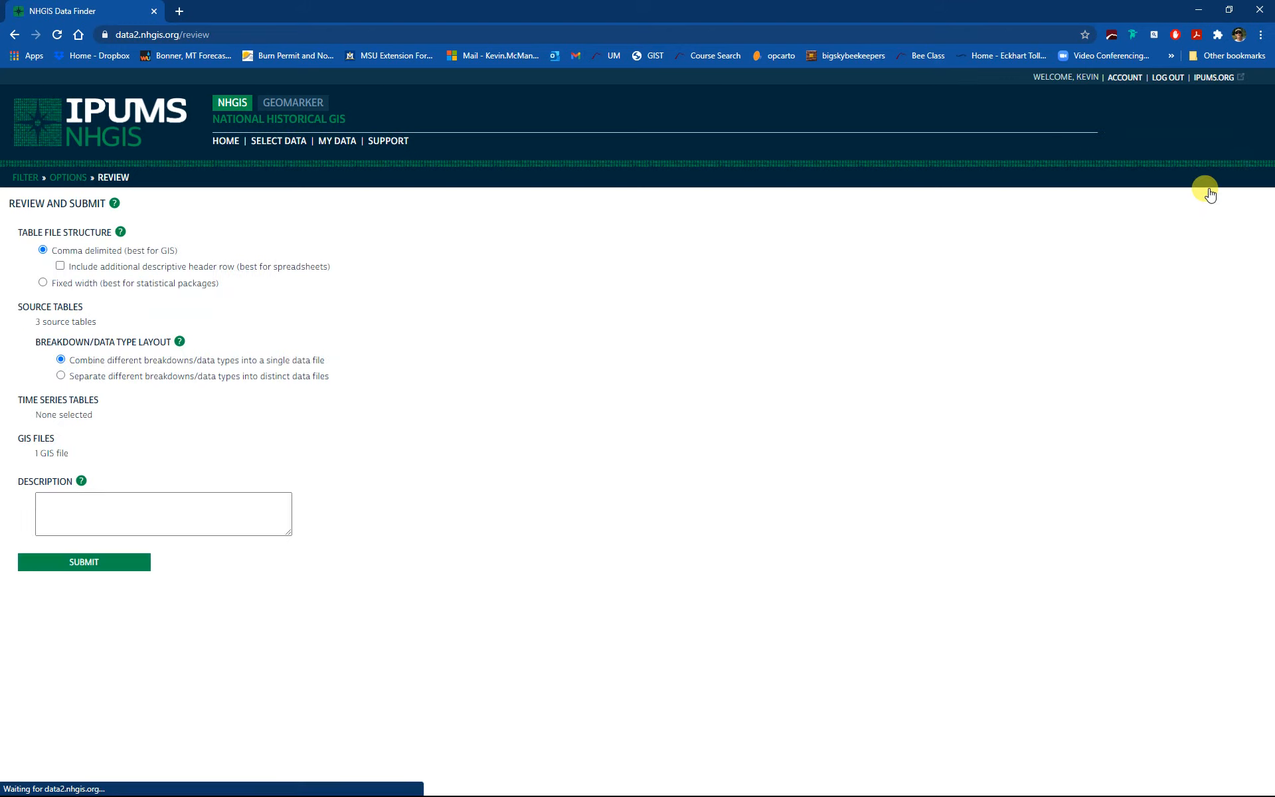
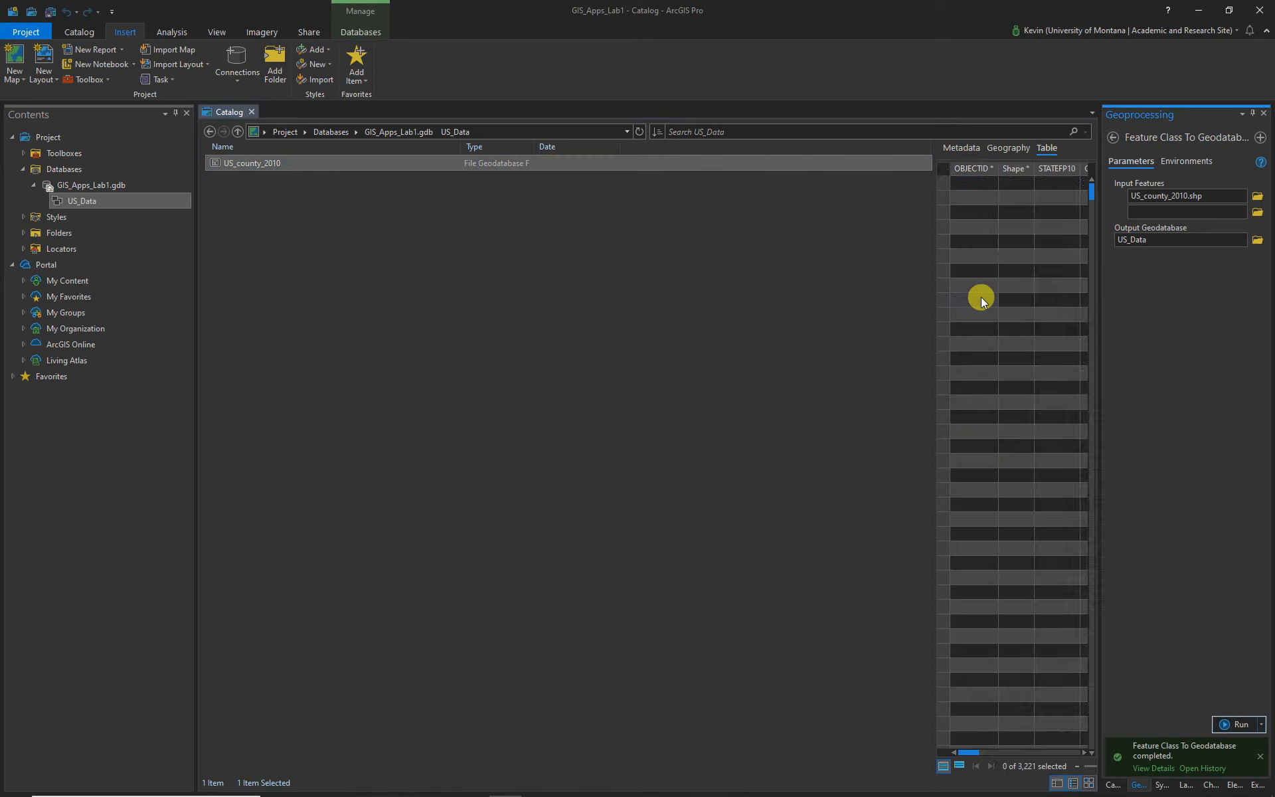
Examine the attribute table of the US_county_2010 feature class through its last fields, and display its metadata.
left_click(927, 421)
left_click_drag(926, 422, 524, 425)
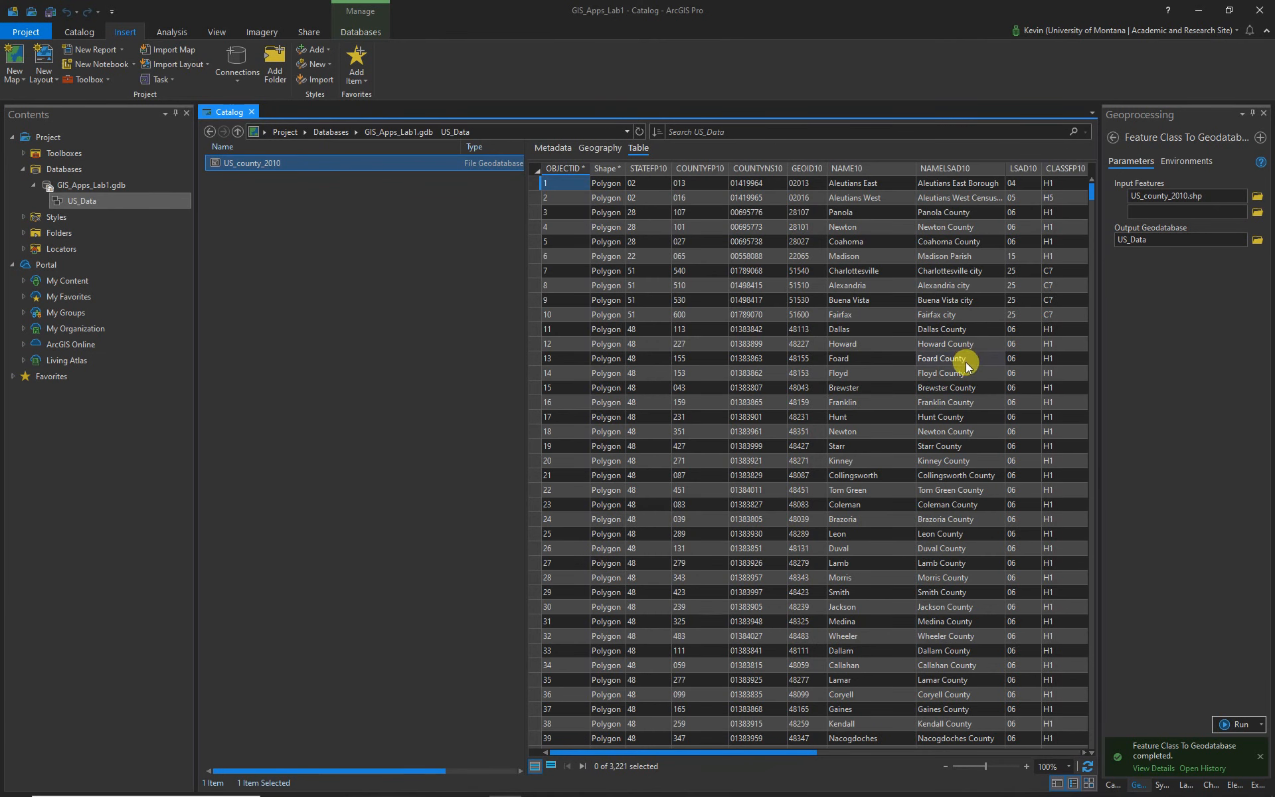
left_click_drag(737, 752, 977, 754)
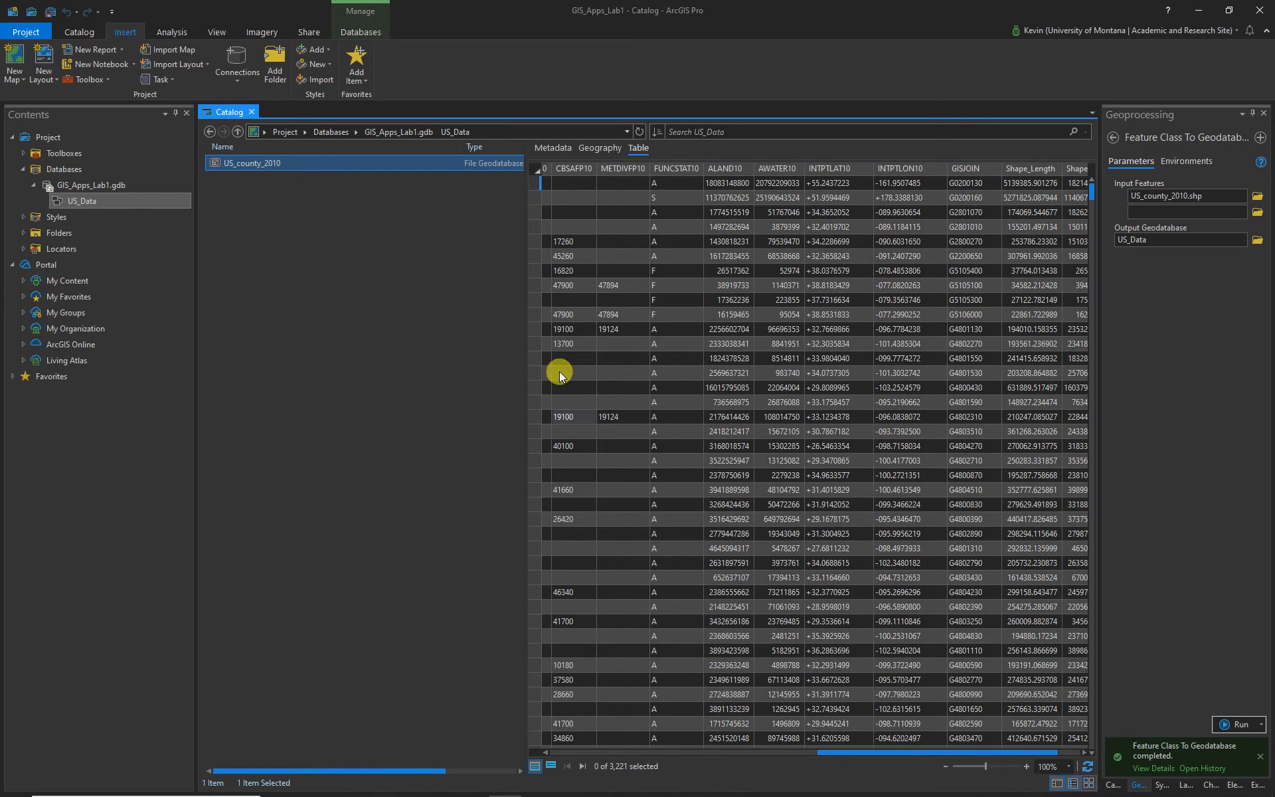
left_click(560, 151)
left_click_drag(526, 490, 892, 504)
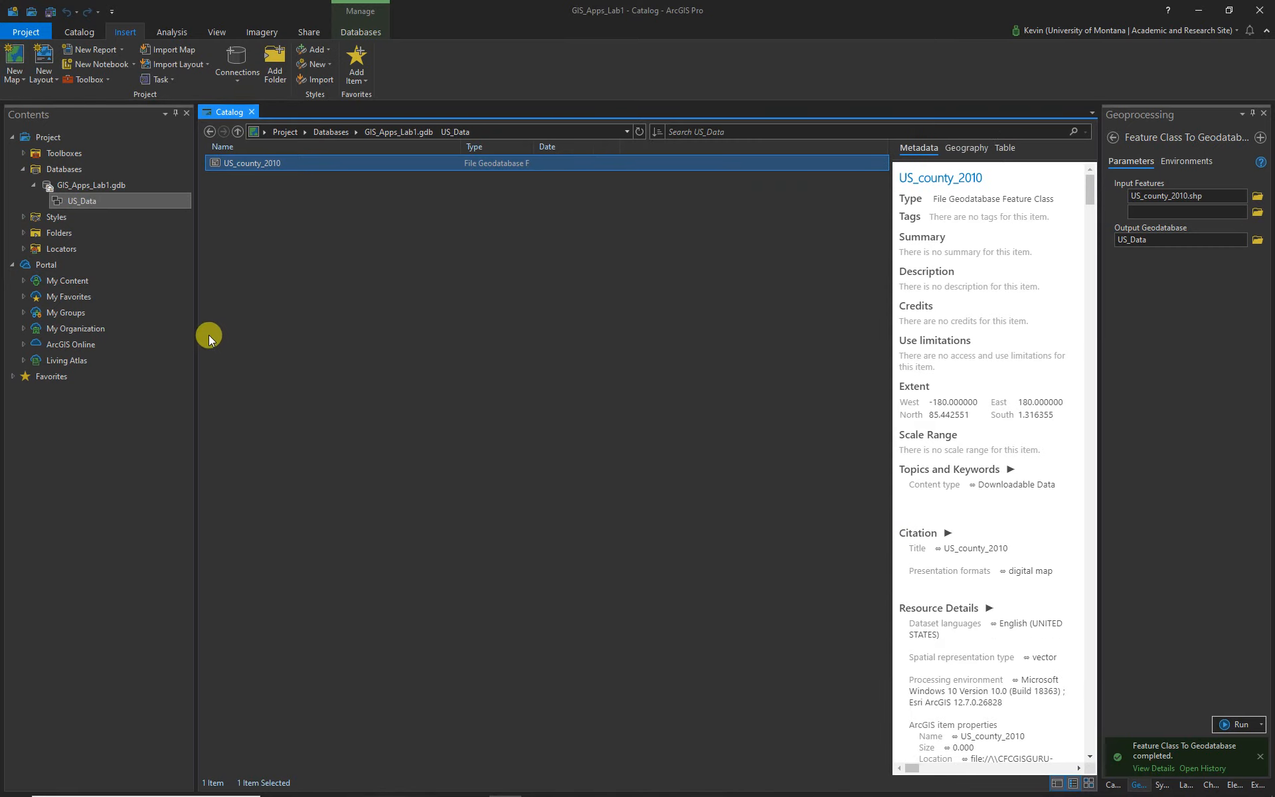
Save the GIS_Apps_Lab1 project and switch to File Explorer to open the nhgis0018_csv folder inside Raw_Data.
left_click(49, 12)
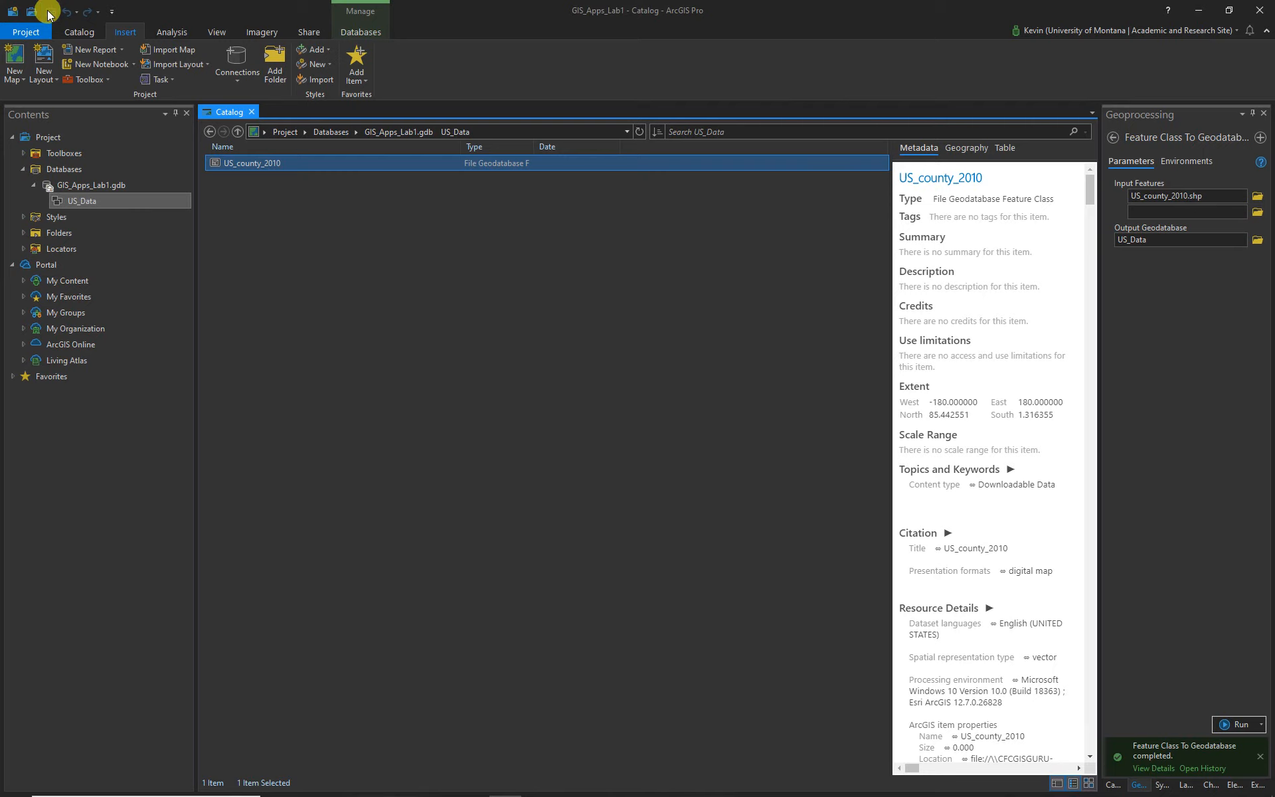
left_click(1198, 10)
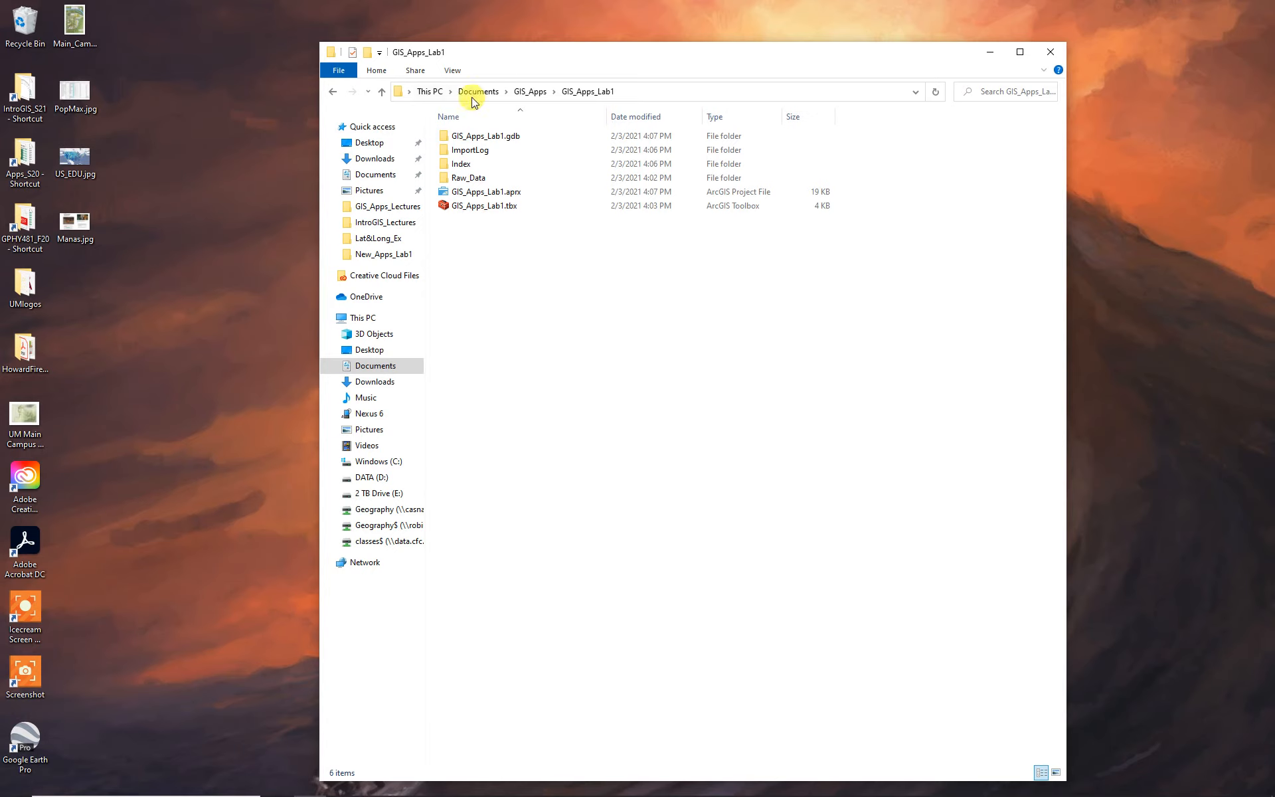
double_click(458, 177)
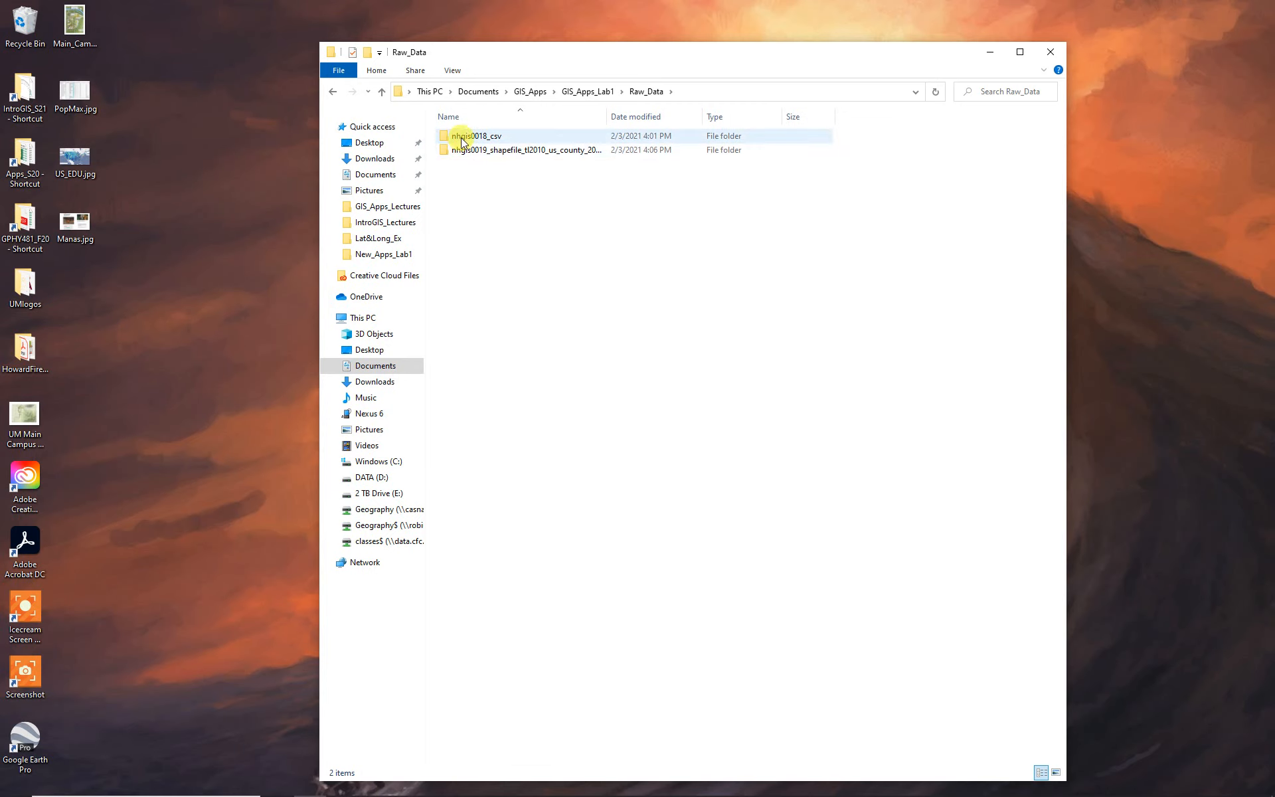
double_click(464, 141)
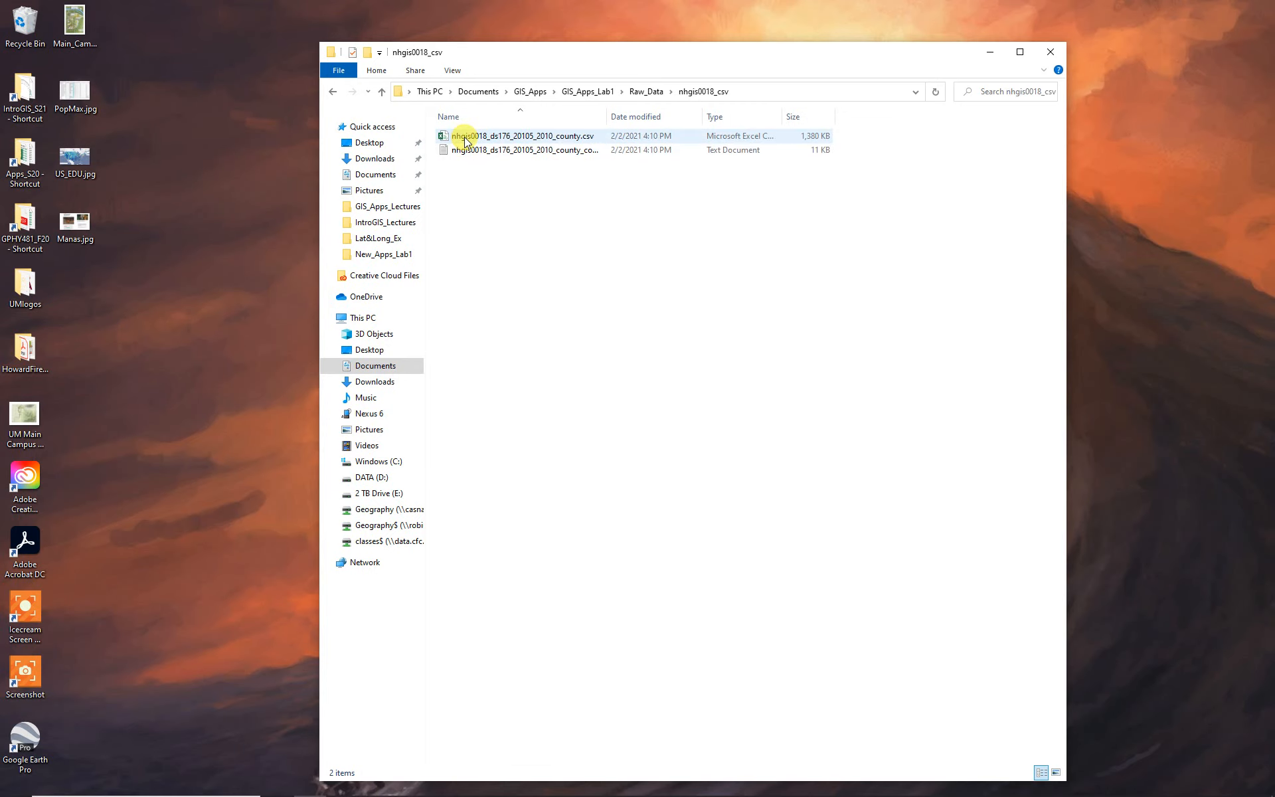
Widen the file list's name column and open the nhgis0018_ds176_20105_2010_county_codebook.txt file.
left_click_drag(607, 114, 644, 131)
double_click(644, 130)
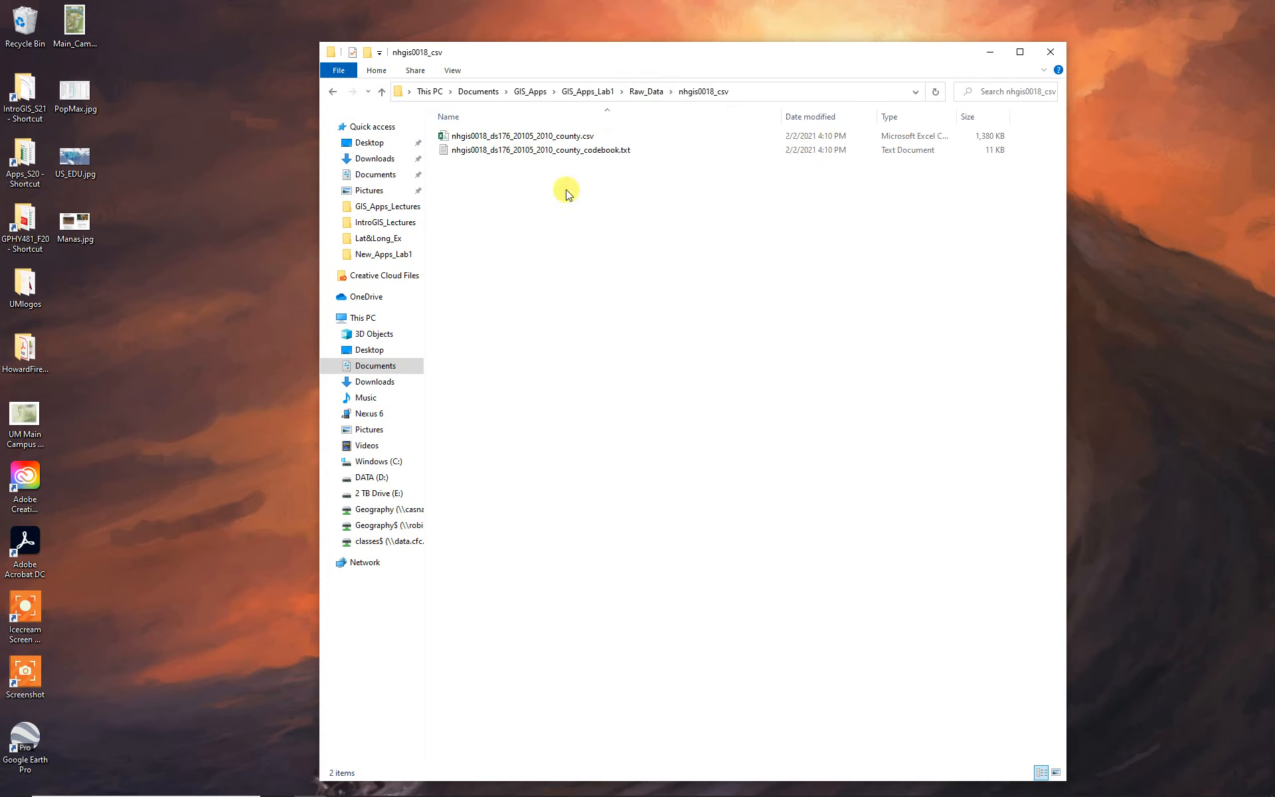
double_click(554, 150)
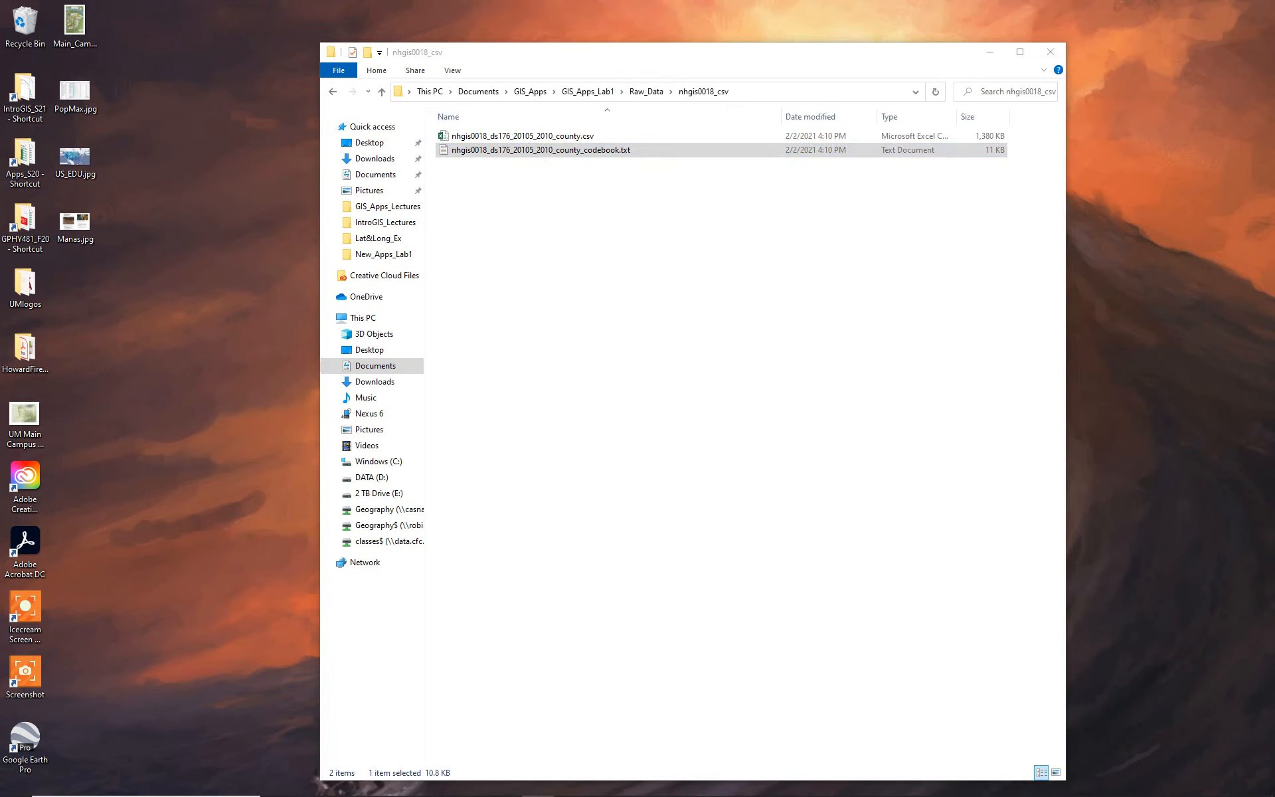
left_click_drag(1274, 93, 585, 57)
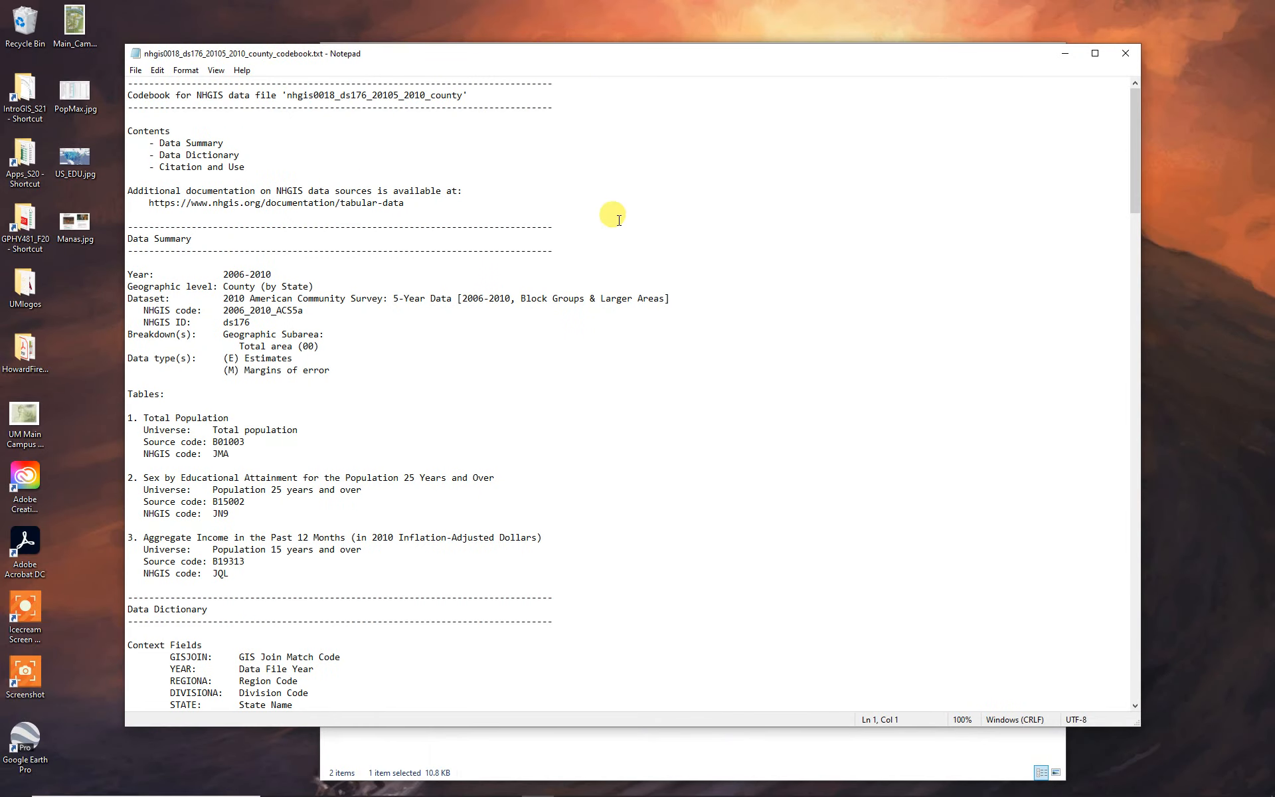
Examine the codebook's table summary, context fields and the first educational attainment field codes under Table 2.
scroll(488, 220, "down", 2)
scroll(488, 219, "down", 6)
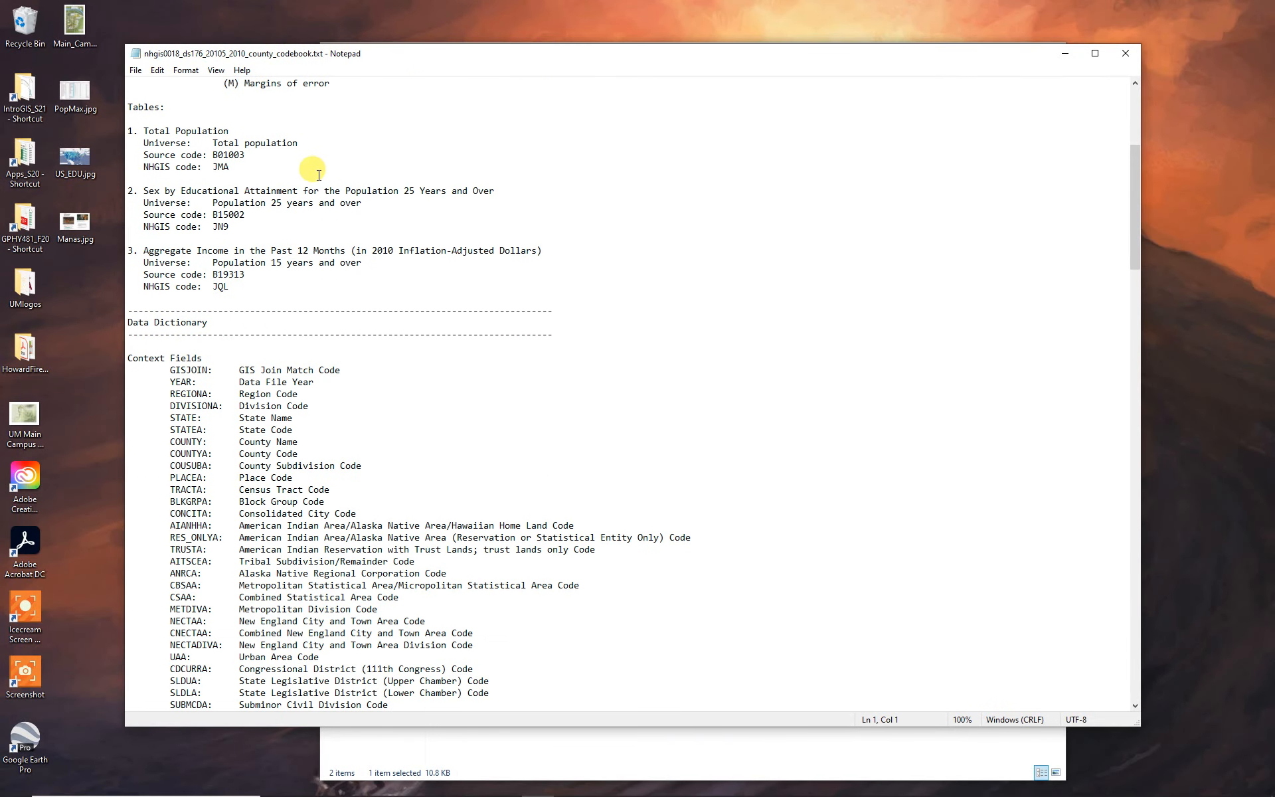
scroll(423, 386, "down", 9)
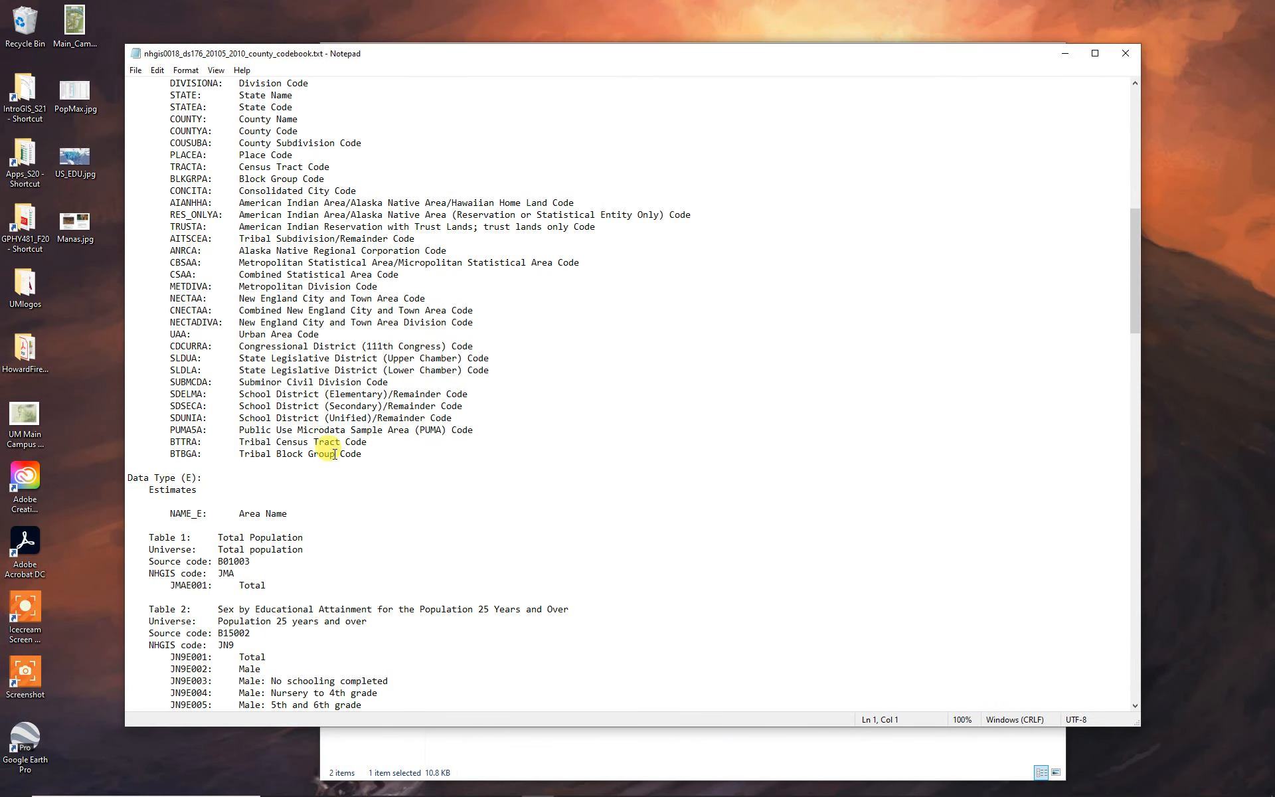
scroll(332, 450, "down", 4)
scroll(334, 453, "down", 2)
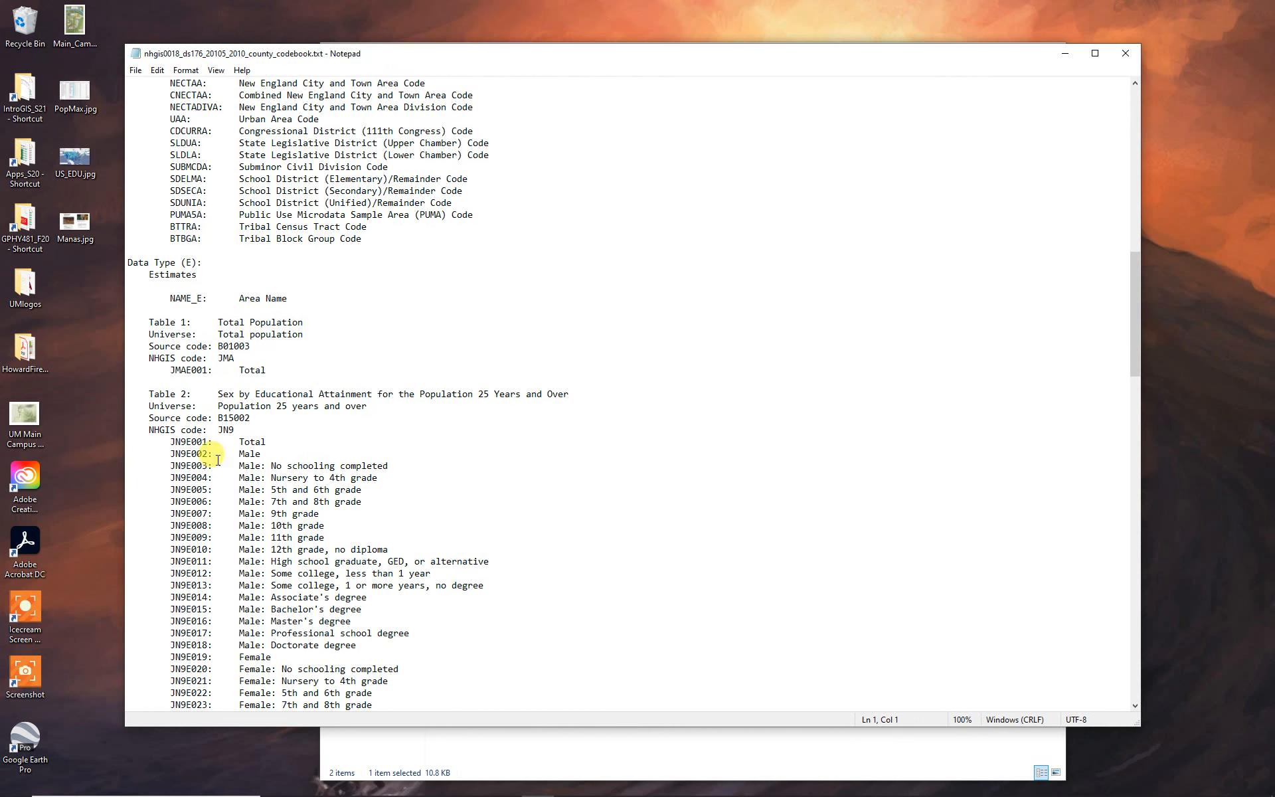
left_click_drag(178, 442, 203, 519)
left_click(581, 503)
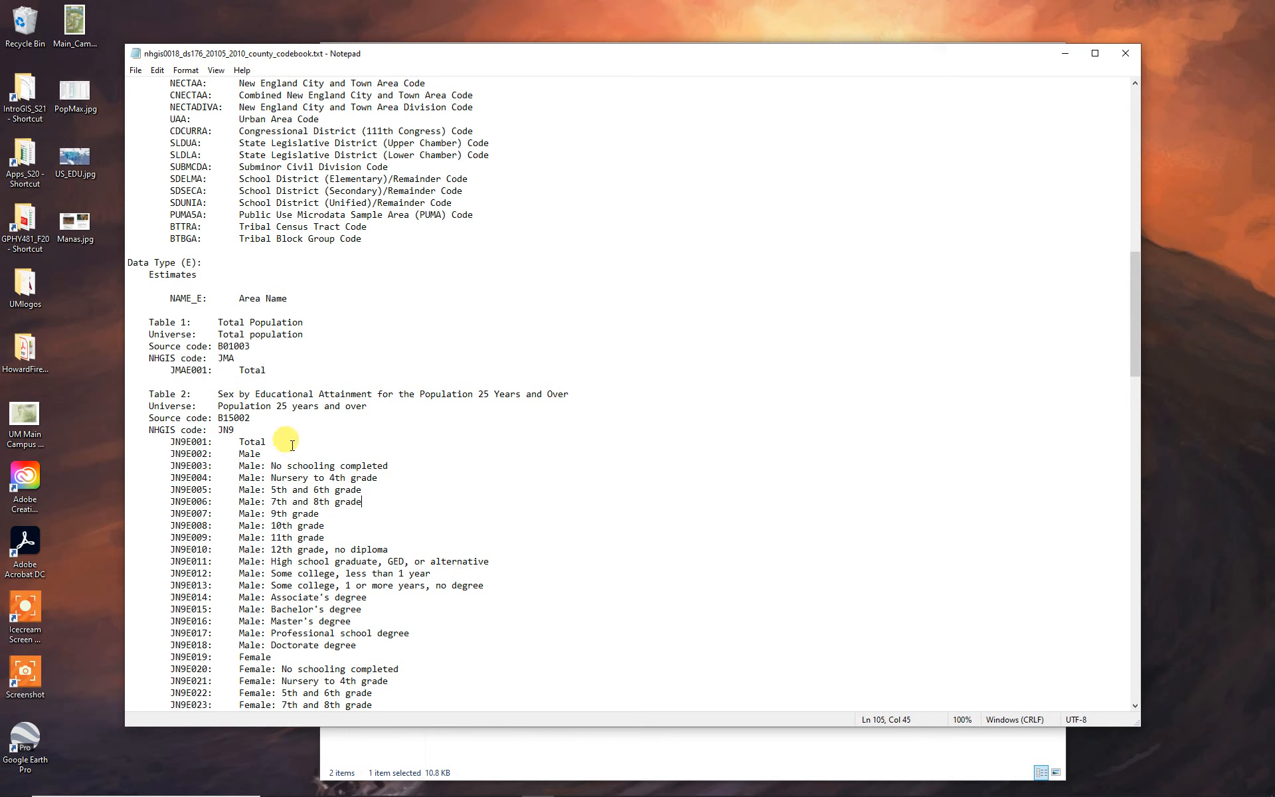
Review the male and female field codes for bachelor's through doctorate degrees, and close the codebook.
scroll(296, 606, "down", 2)
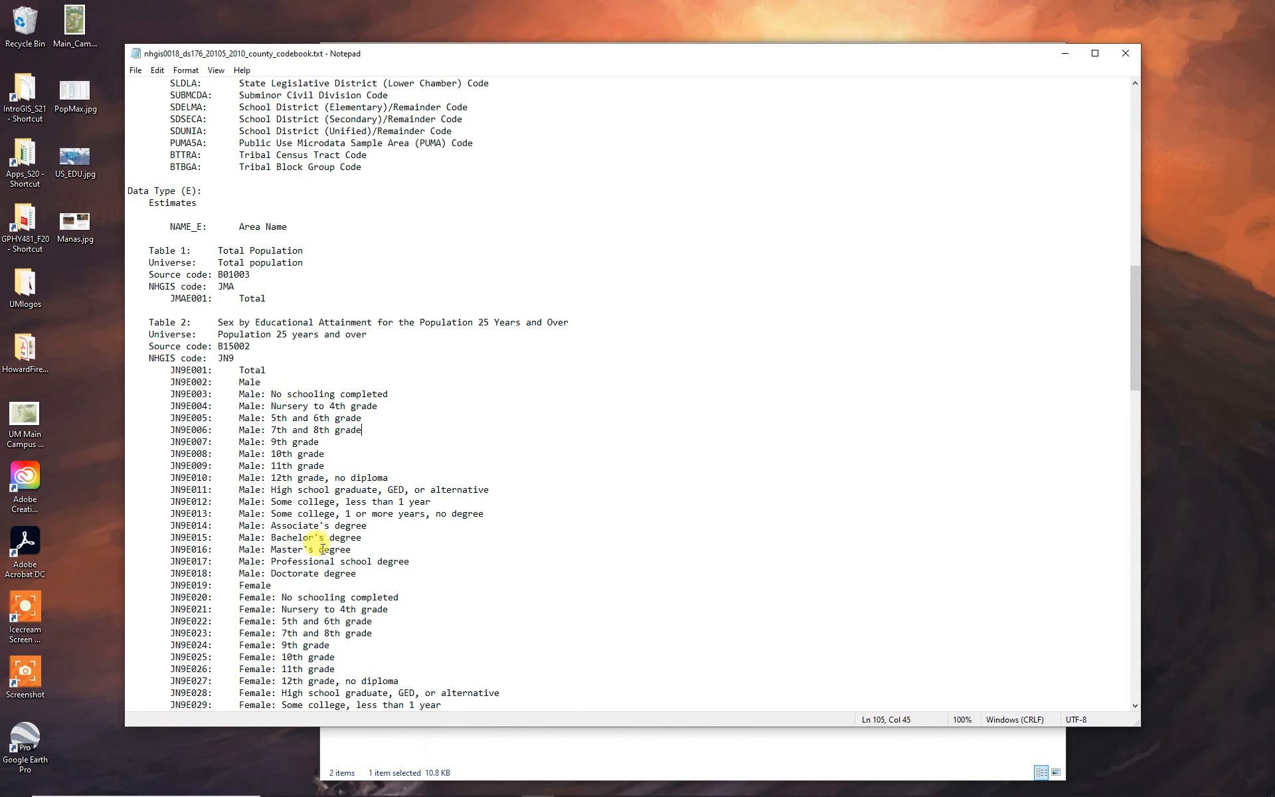
left_click_drag(272, 537, 362, 577)
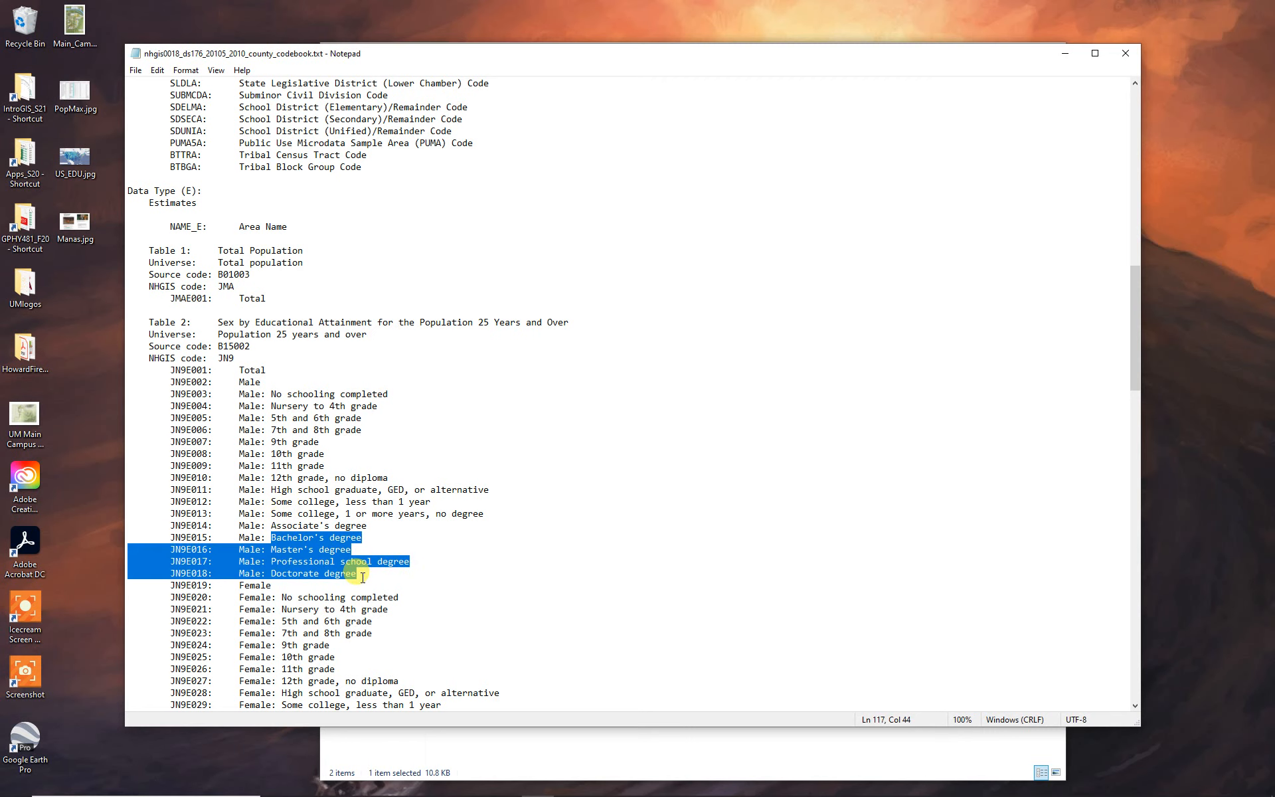
scroll(495, 552, "down", 3)
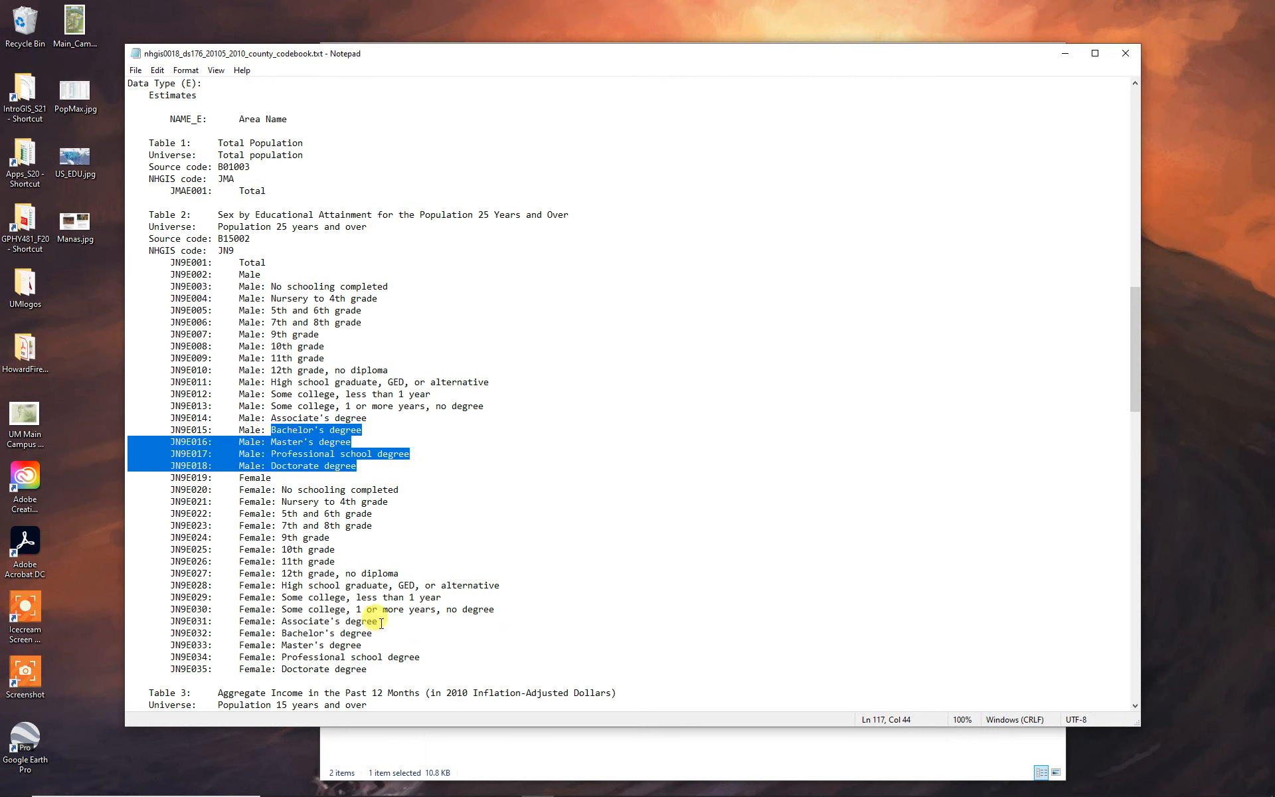
left_click_drag(281, 633, 378, 680)
left_click(672, 522)
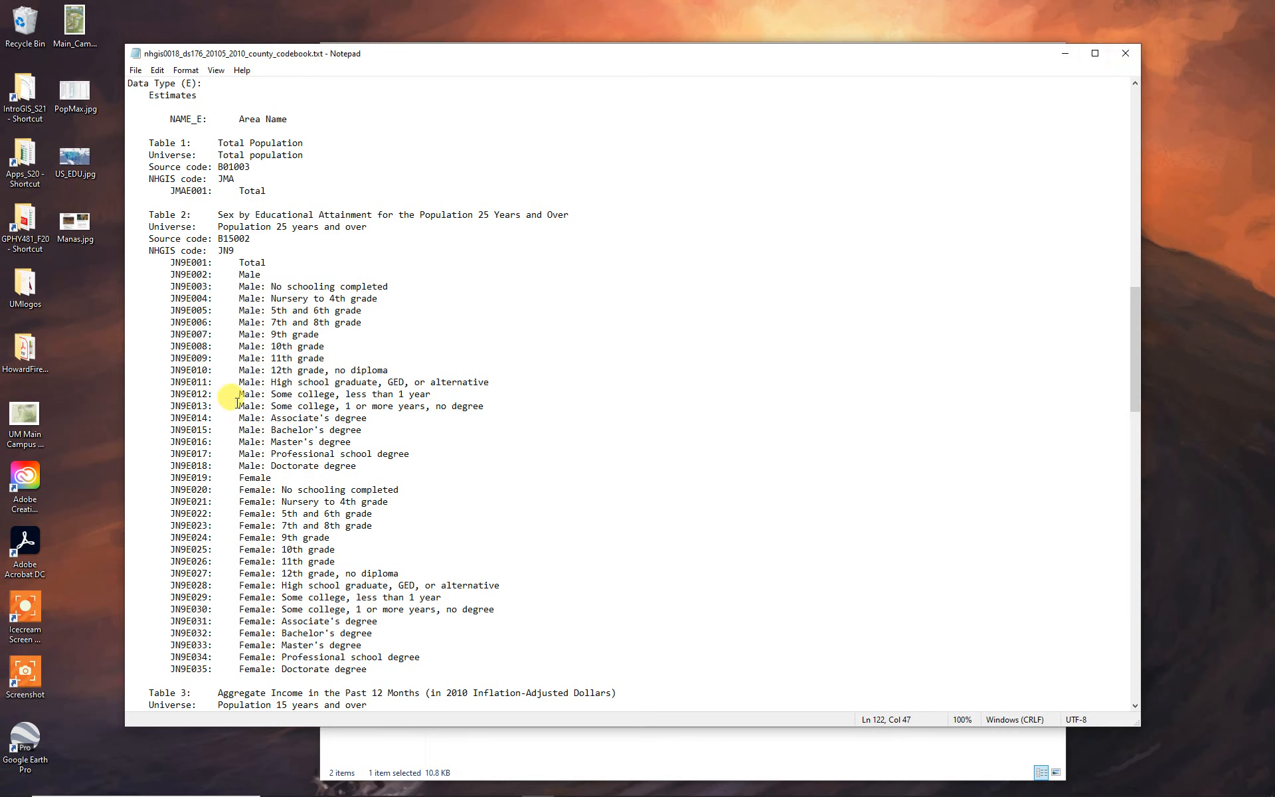
left_click(1125, 54)
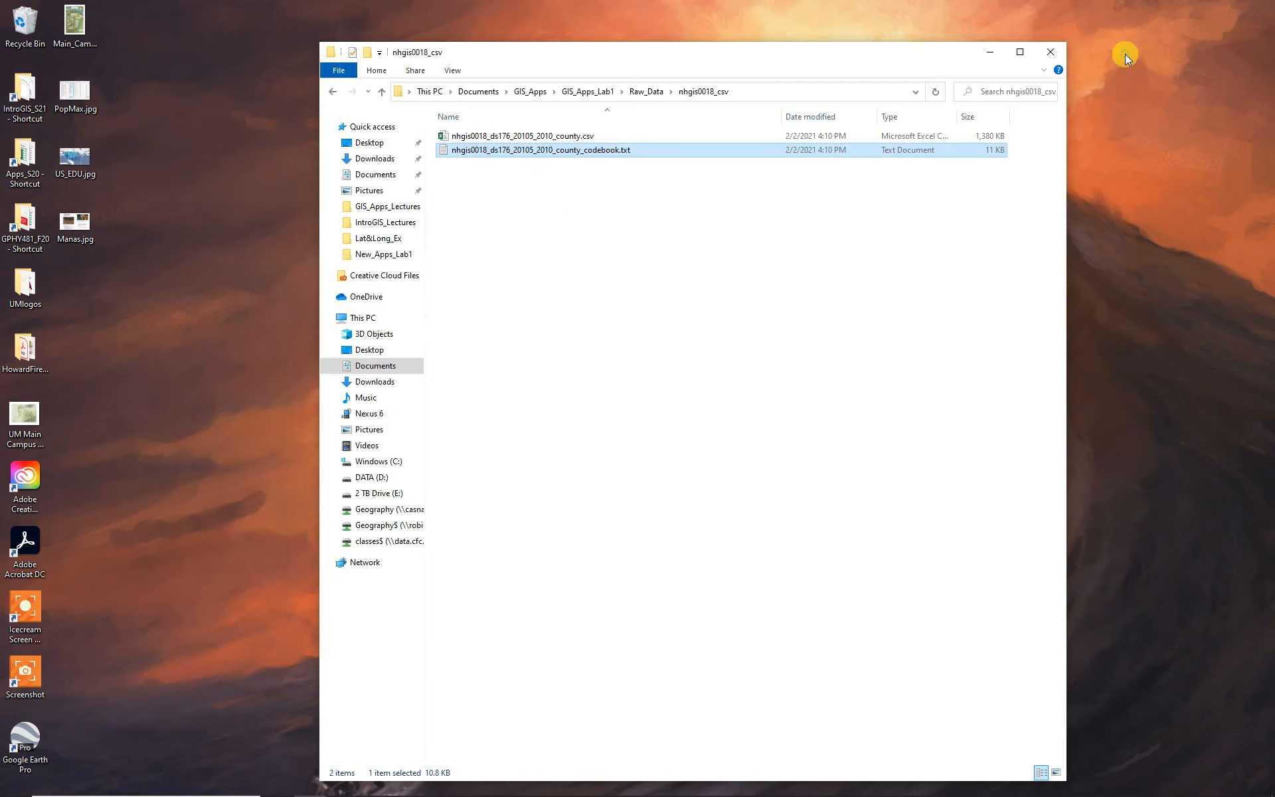
Open nhgis0018_ds176_20105_2010_county.csv in Excel and delete the YEAR, REGIONA and DIVISIONA columns.
left_click(493, 135)
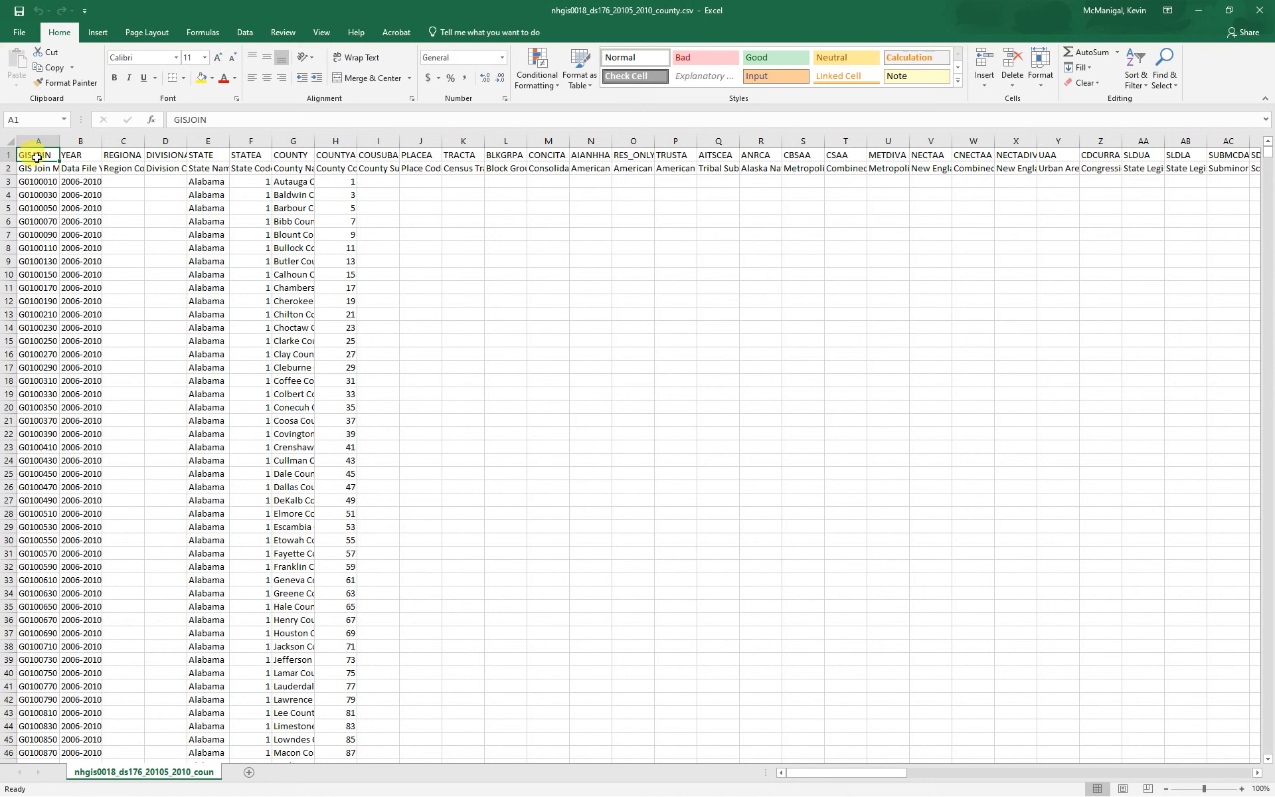
left_click(82, 140)
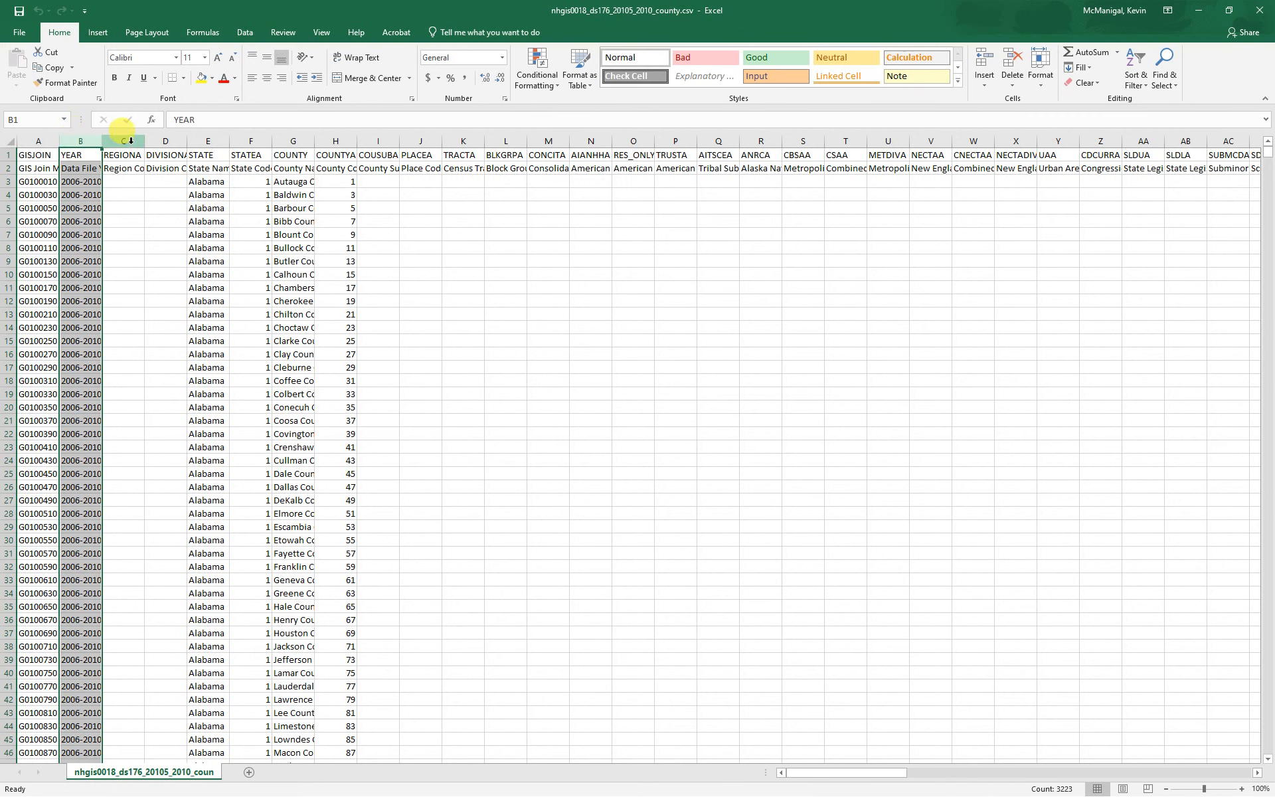
left_click(131, 139, "ctrl")
left_click(172, 141, "ctrl")
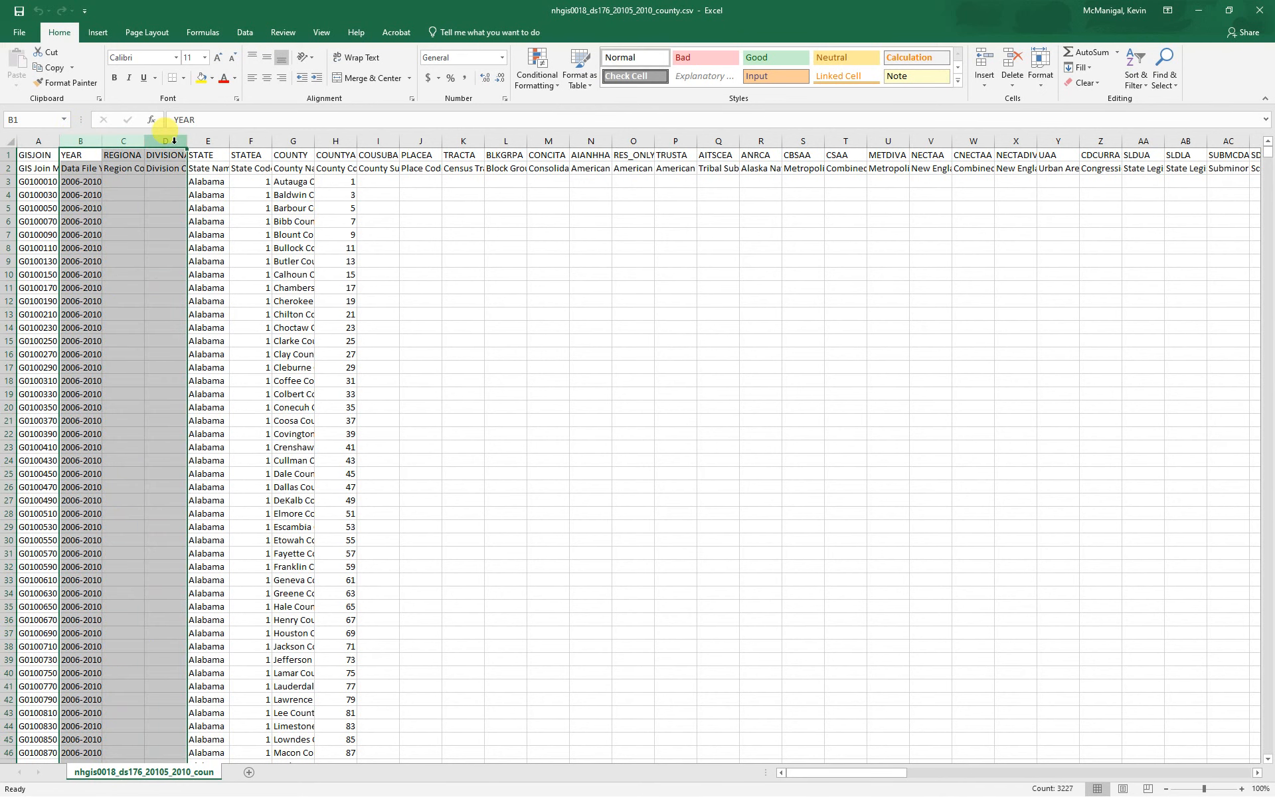
right_click(172, 145)
left_click(206, 251)
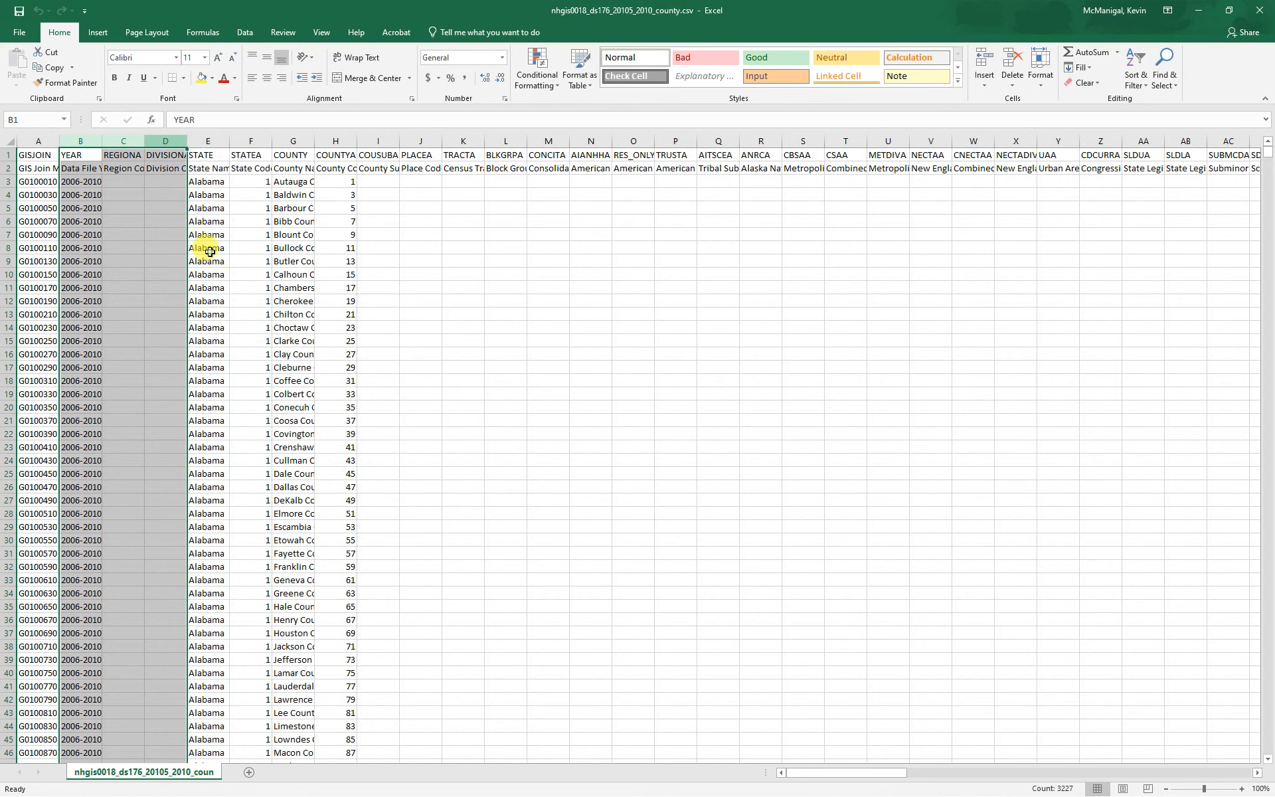
left_click(443, 394)
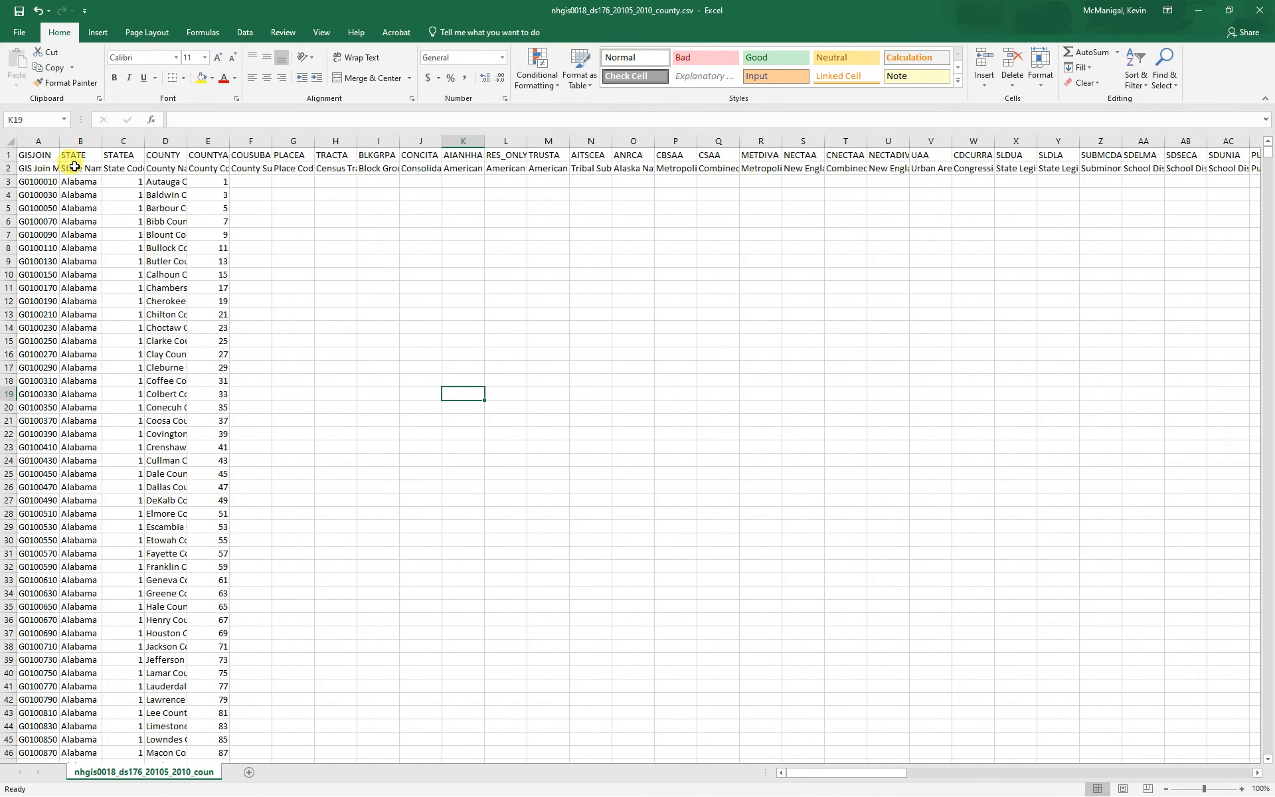
Widen the STATE column and delete the STATEA column.
left_click_drag(108, 152, 135, 150)
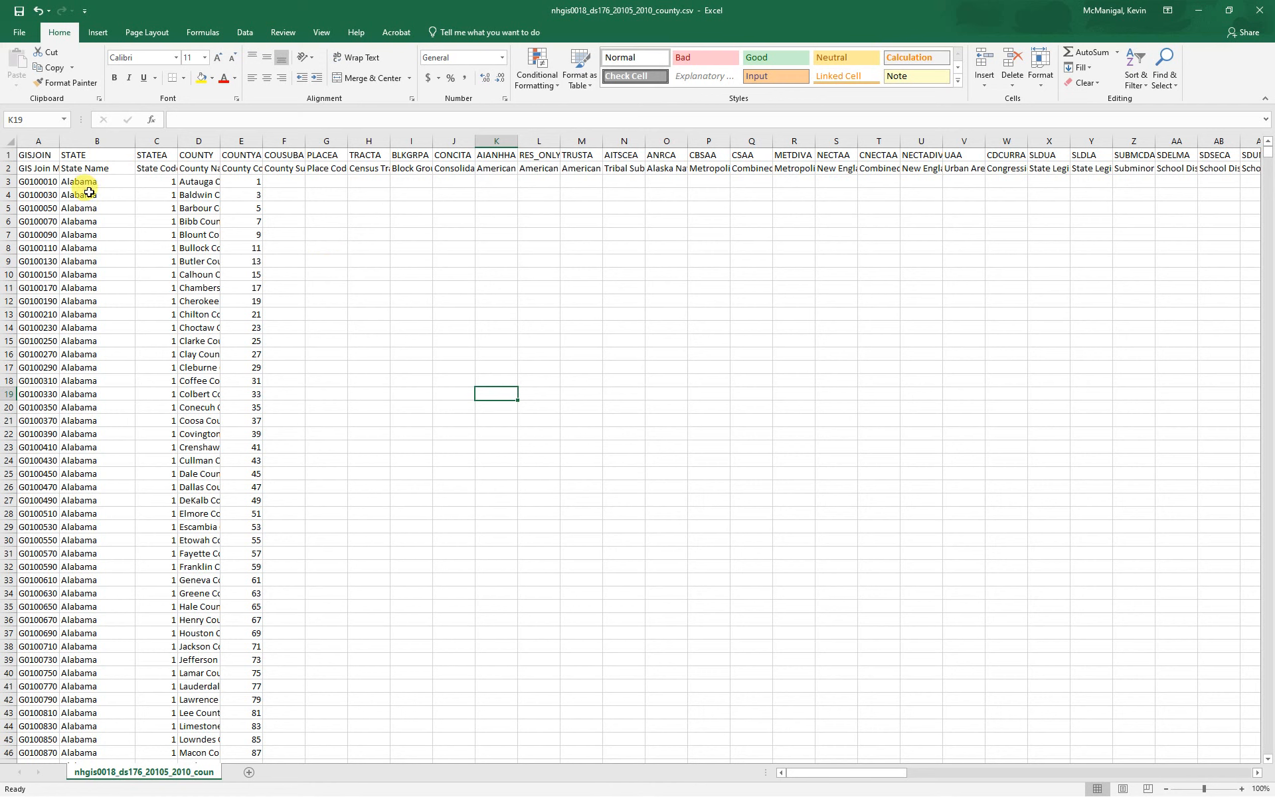
left_click(156, 143)
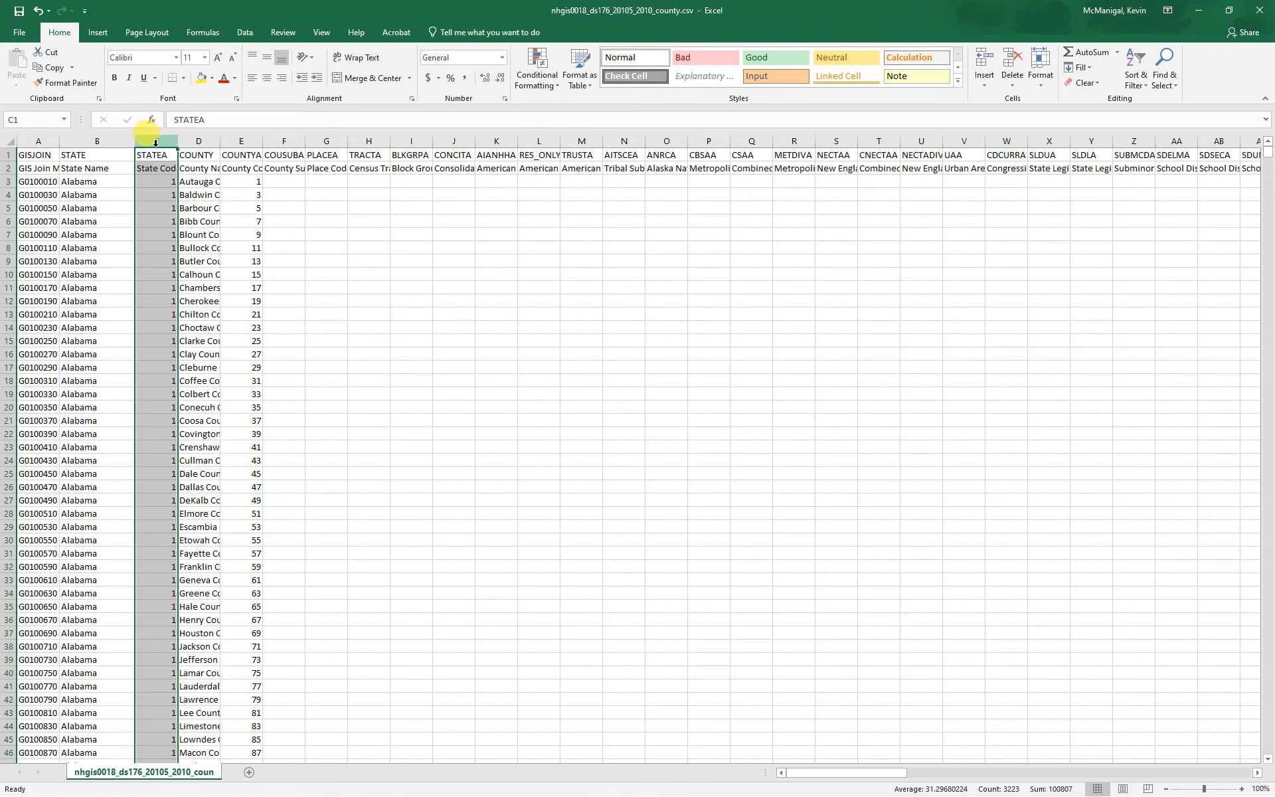
right_click(155, 143)
left_click(198, 256)
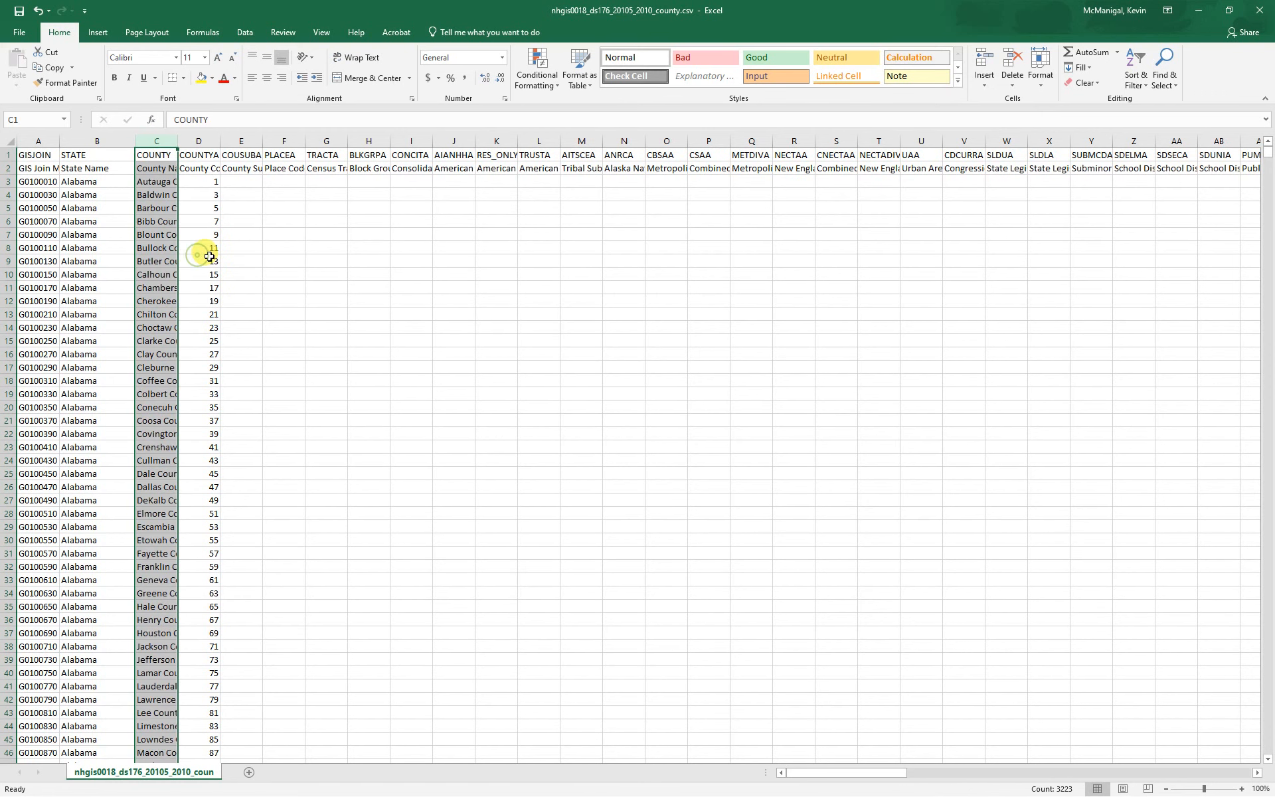
Delete the COUNTYA column and fit the COUNTY column's width to its contents.
left_click_drag(228, 144, 252, 148)
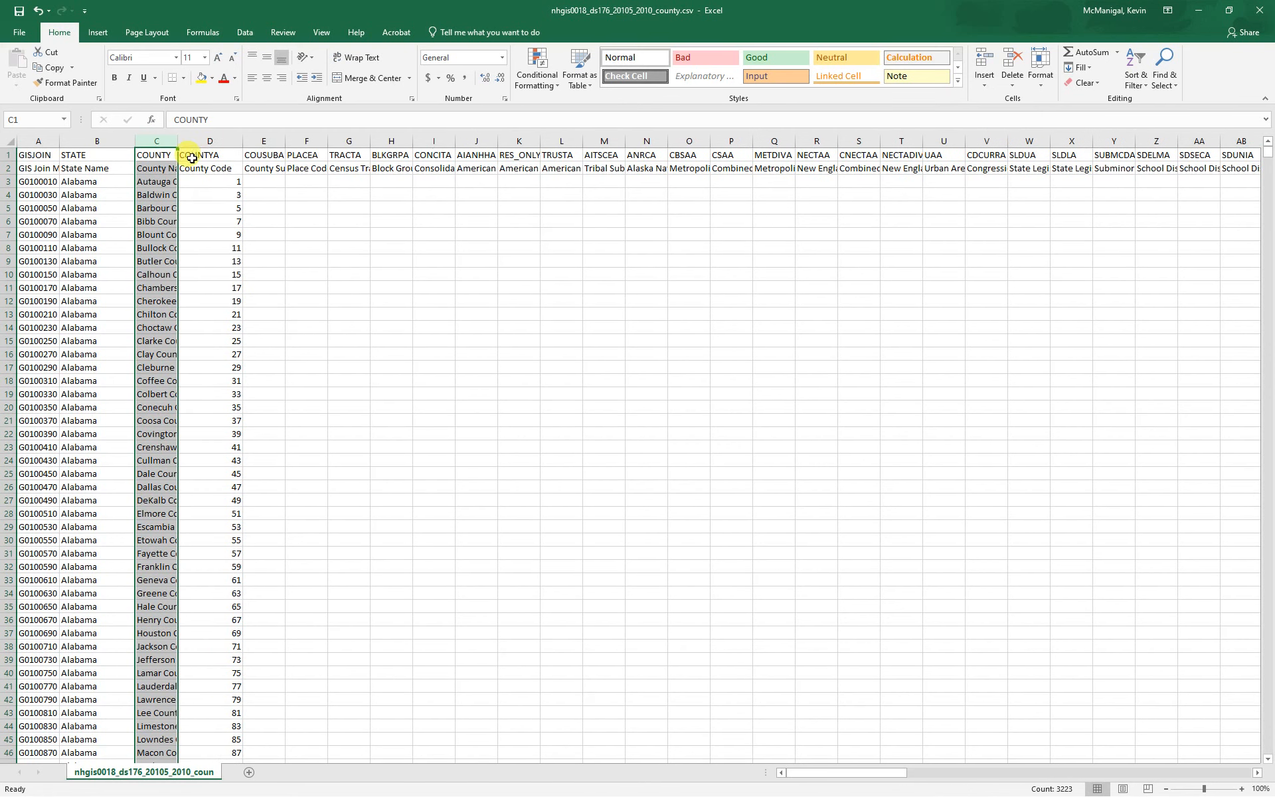
right_click(209, 143)
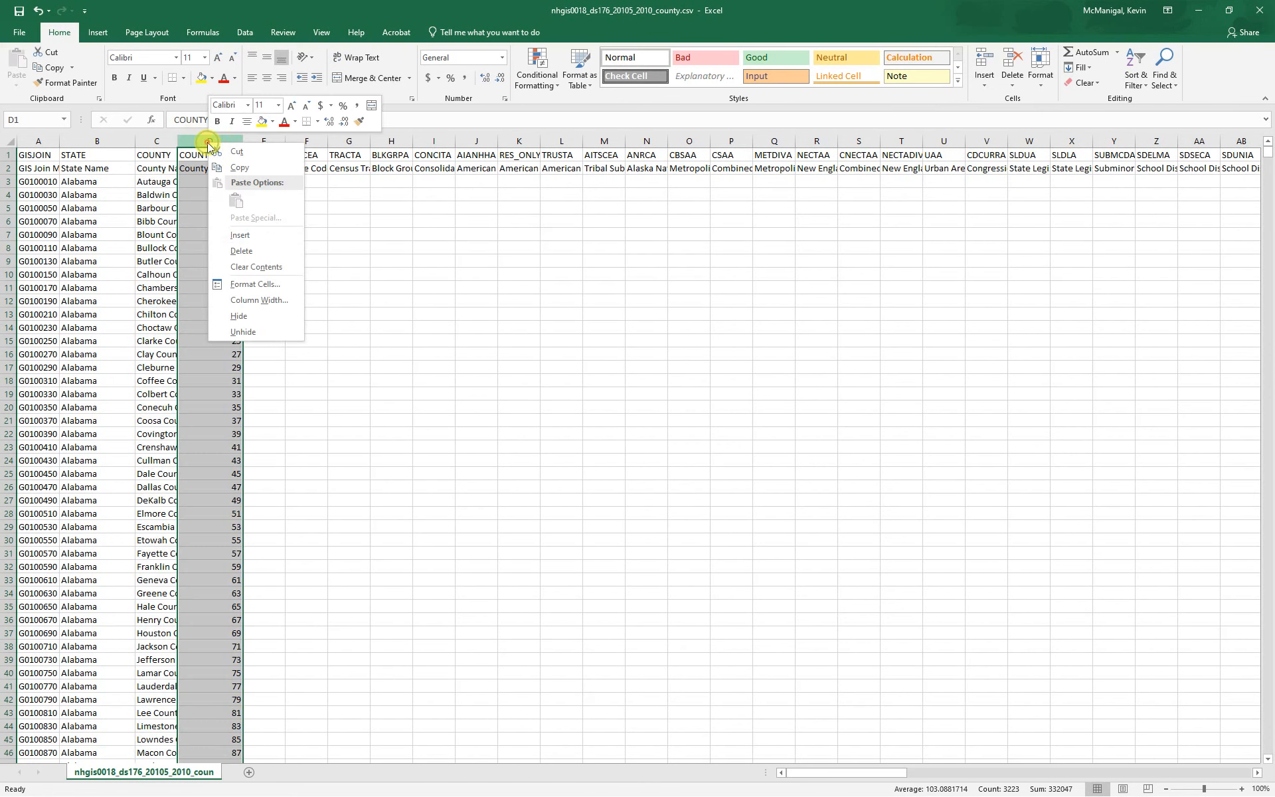
left_click(241, 250)
left_click(158, 168)
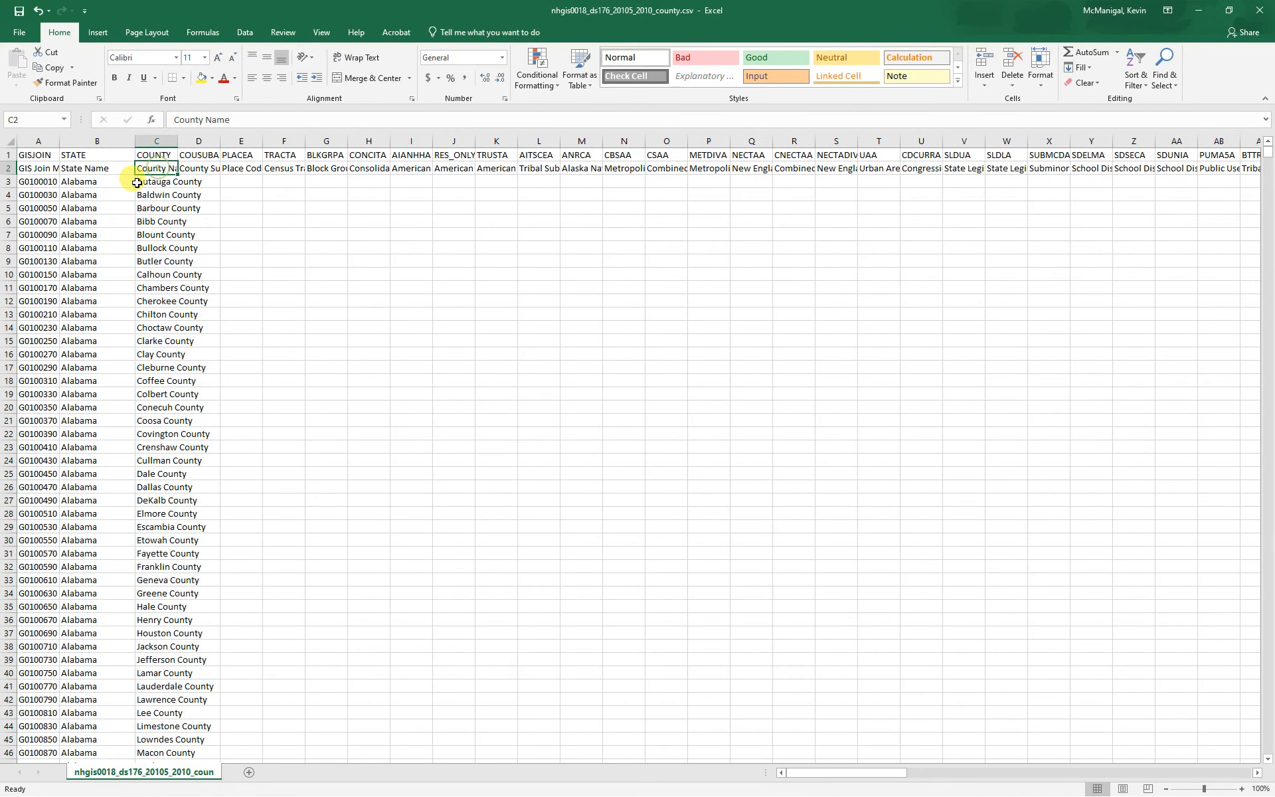
double_click(179, 141)
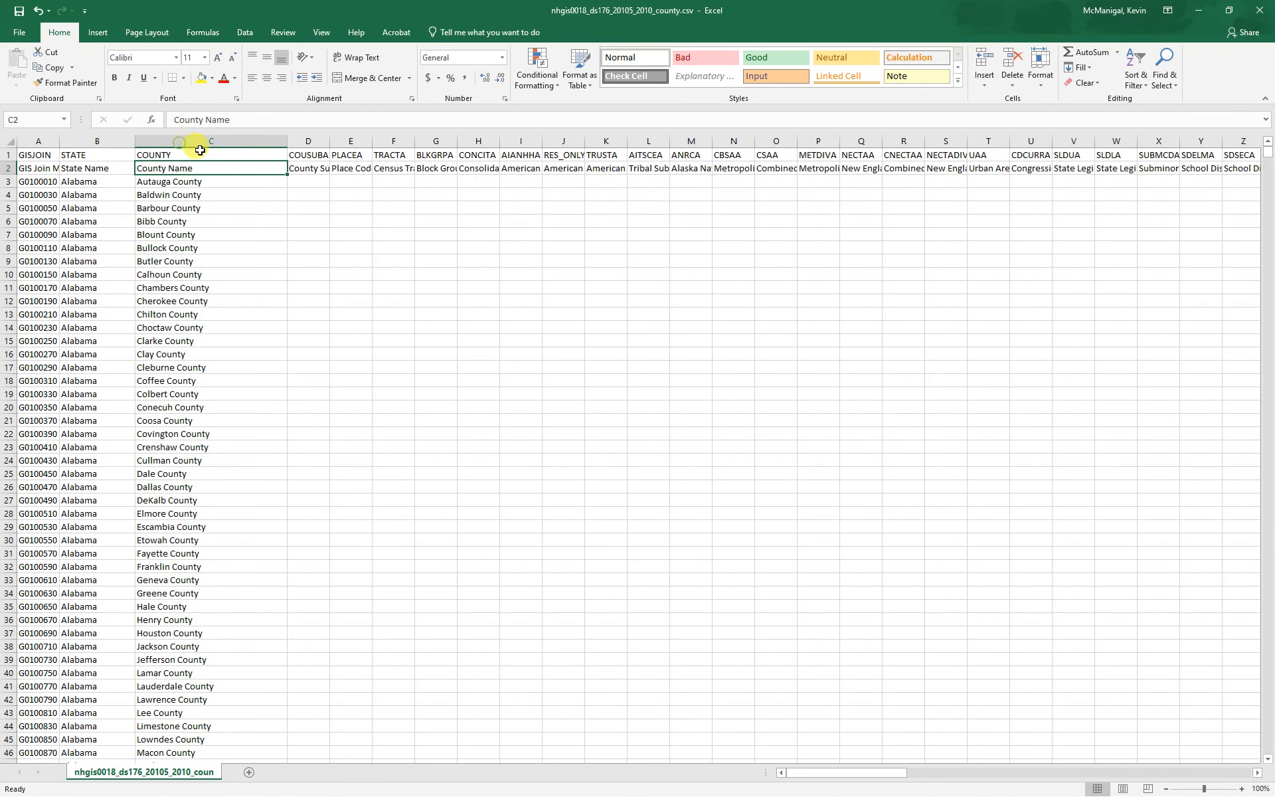
Delete the empty geography code columns from COUSUBA through SDSECA.
left_click(316, 142)
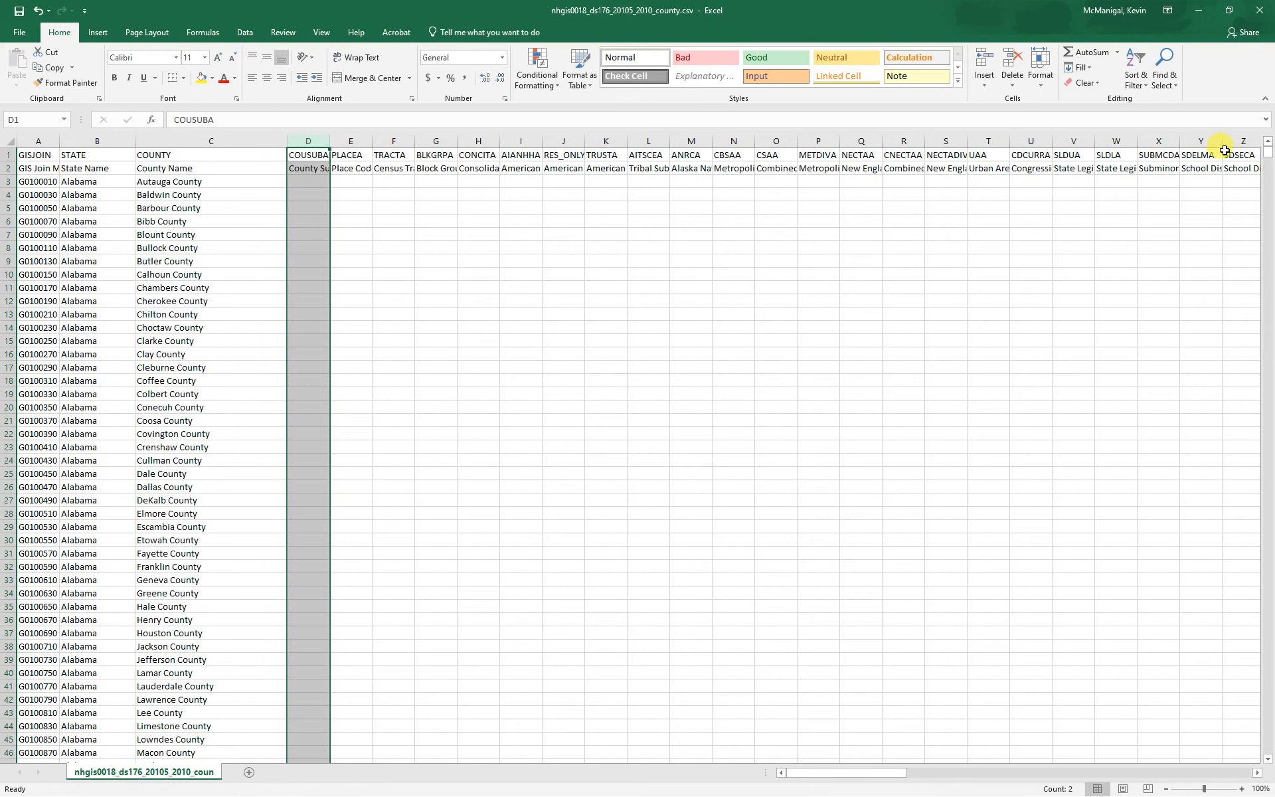
left_click(1245, 141, "shift")
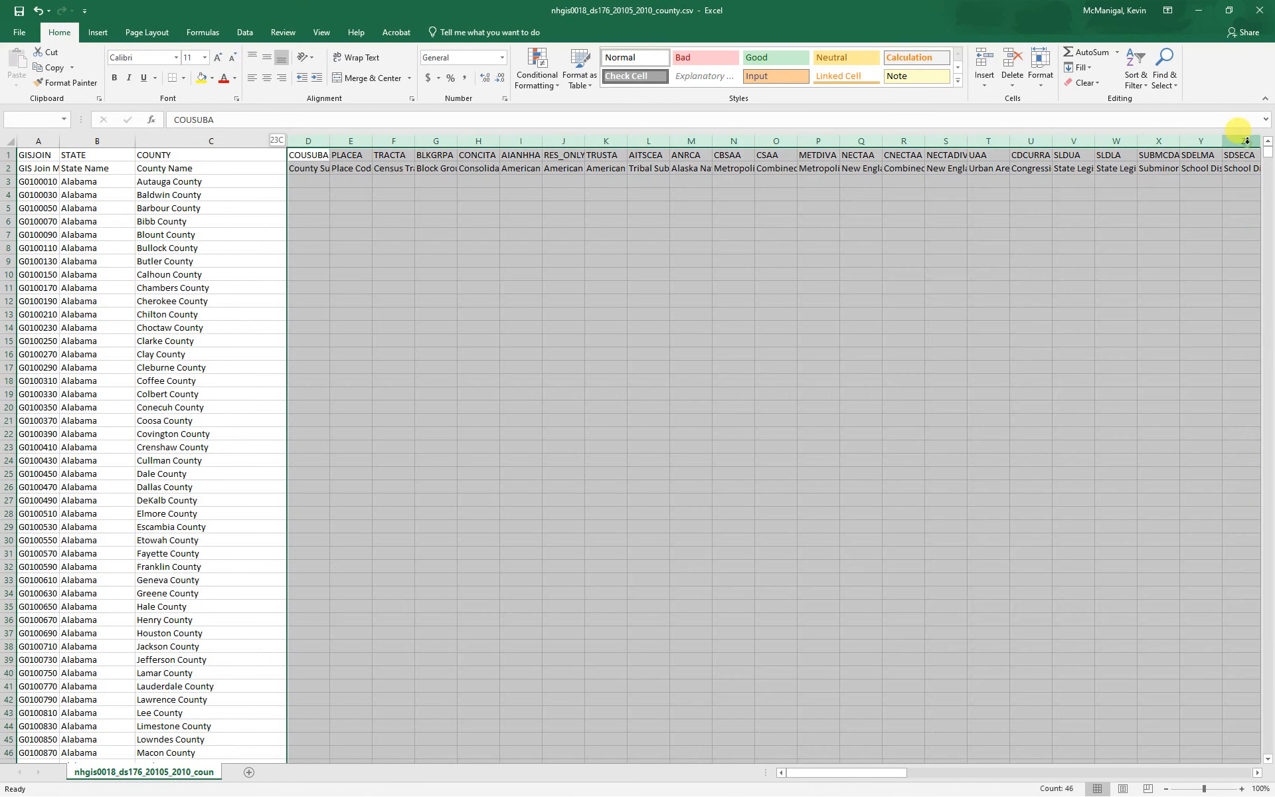
right_click(1248, 141)
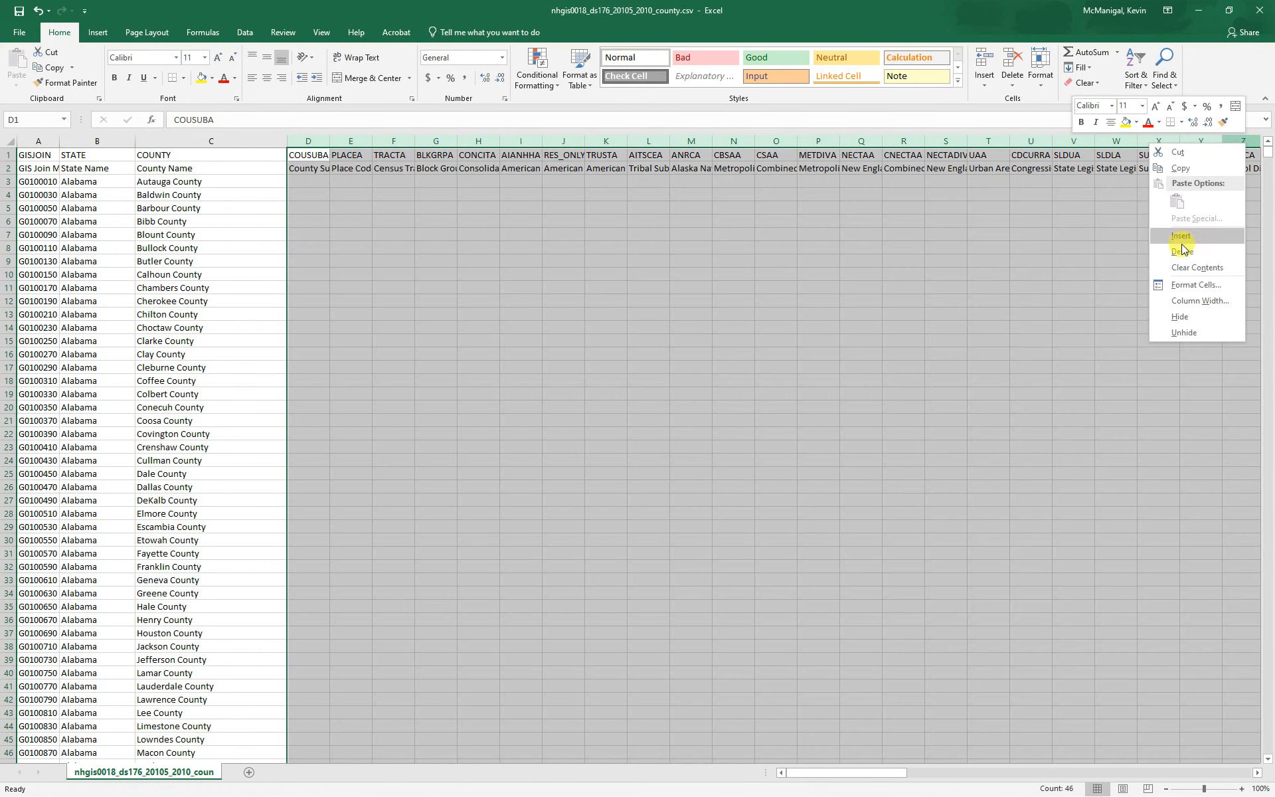
left_click(1184, 252)
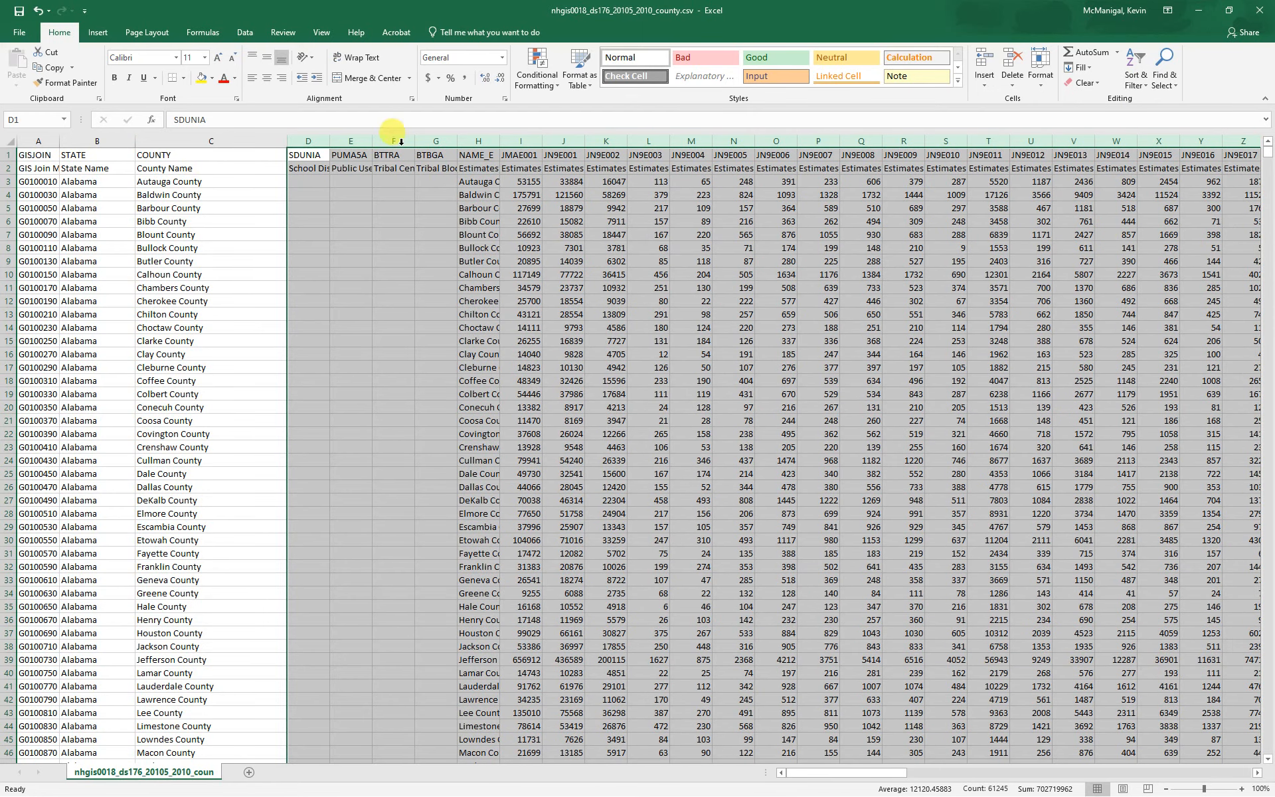
Delete the remaining empty columns from SDUNIA through BTBGA.
left_click(432, 141)
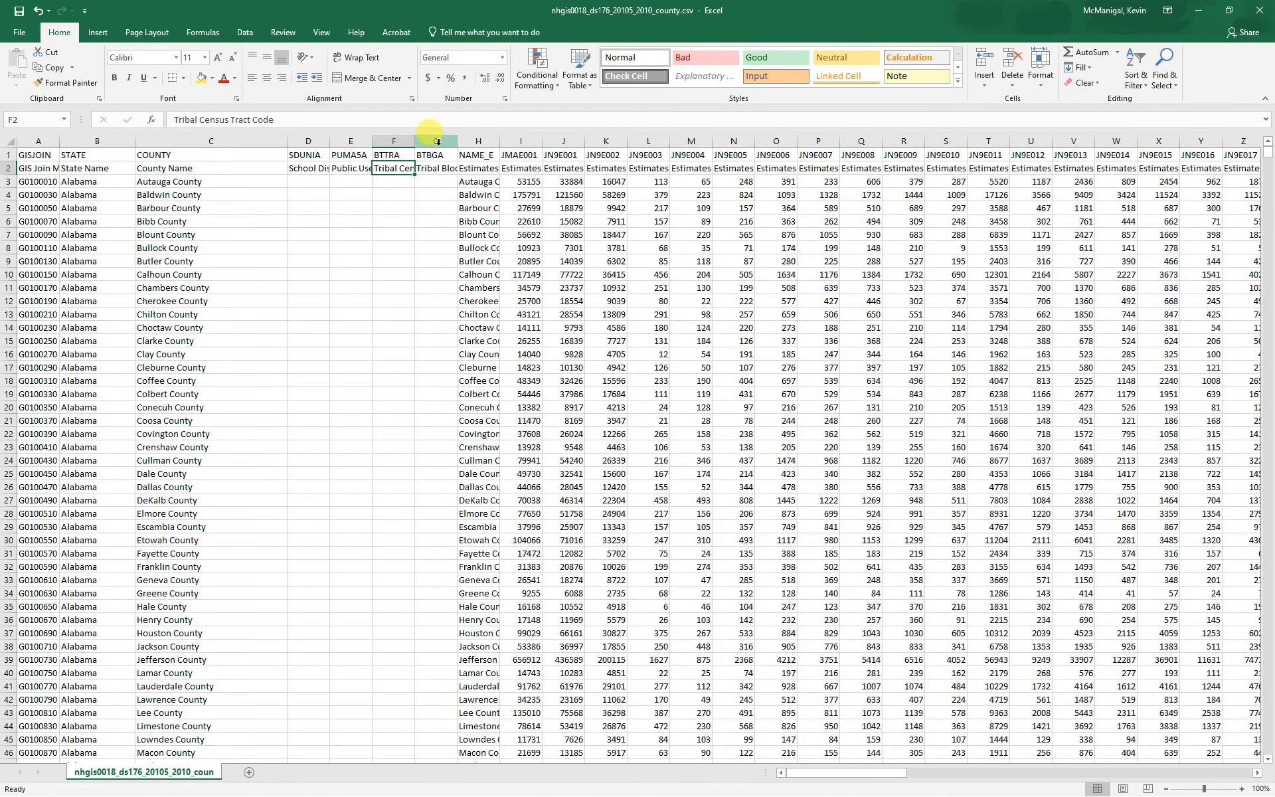
left_click(307, 141, "shift")
right_click(436, 141)
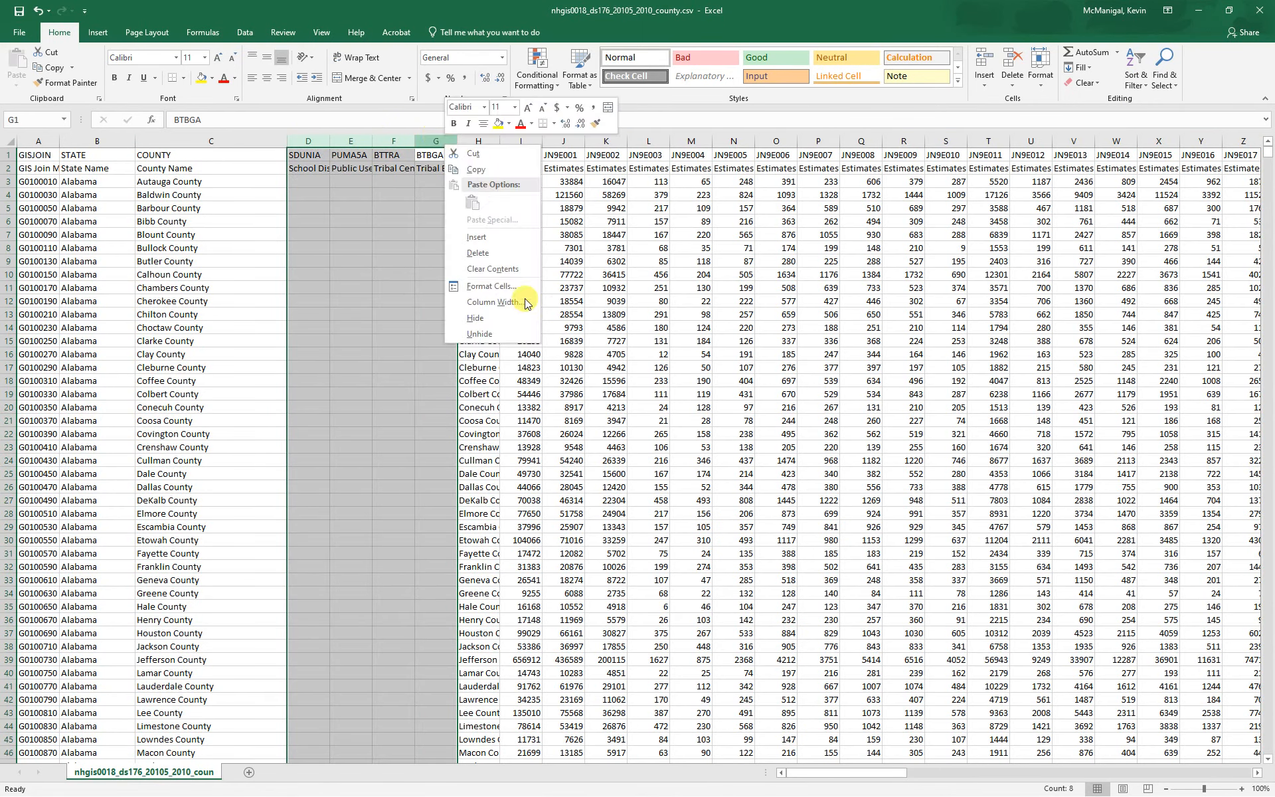
left_click(476, 254)
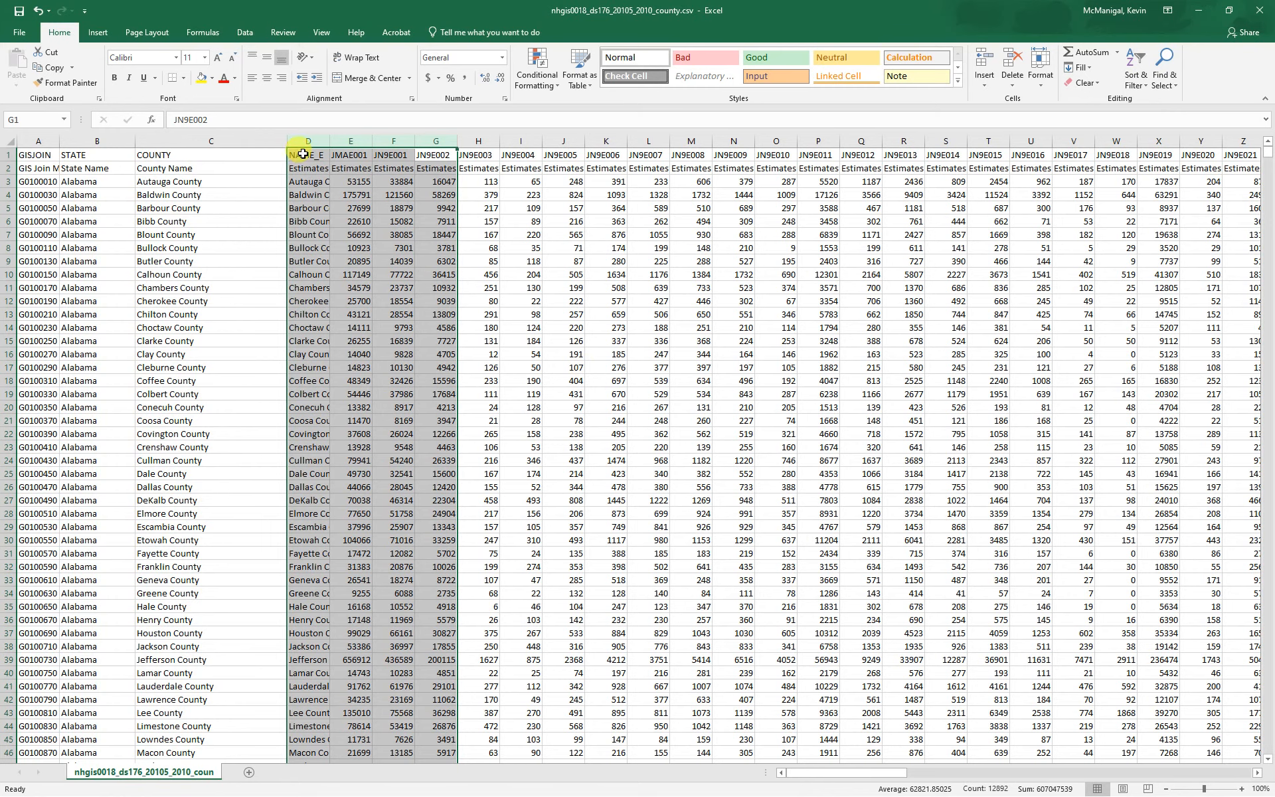
Fit the NAME_E through JN9E002 columns to their contents and delete the NAME_E column.
left_click_drag(330, 145, 330, 145)
double_click(329, 144)
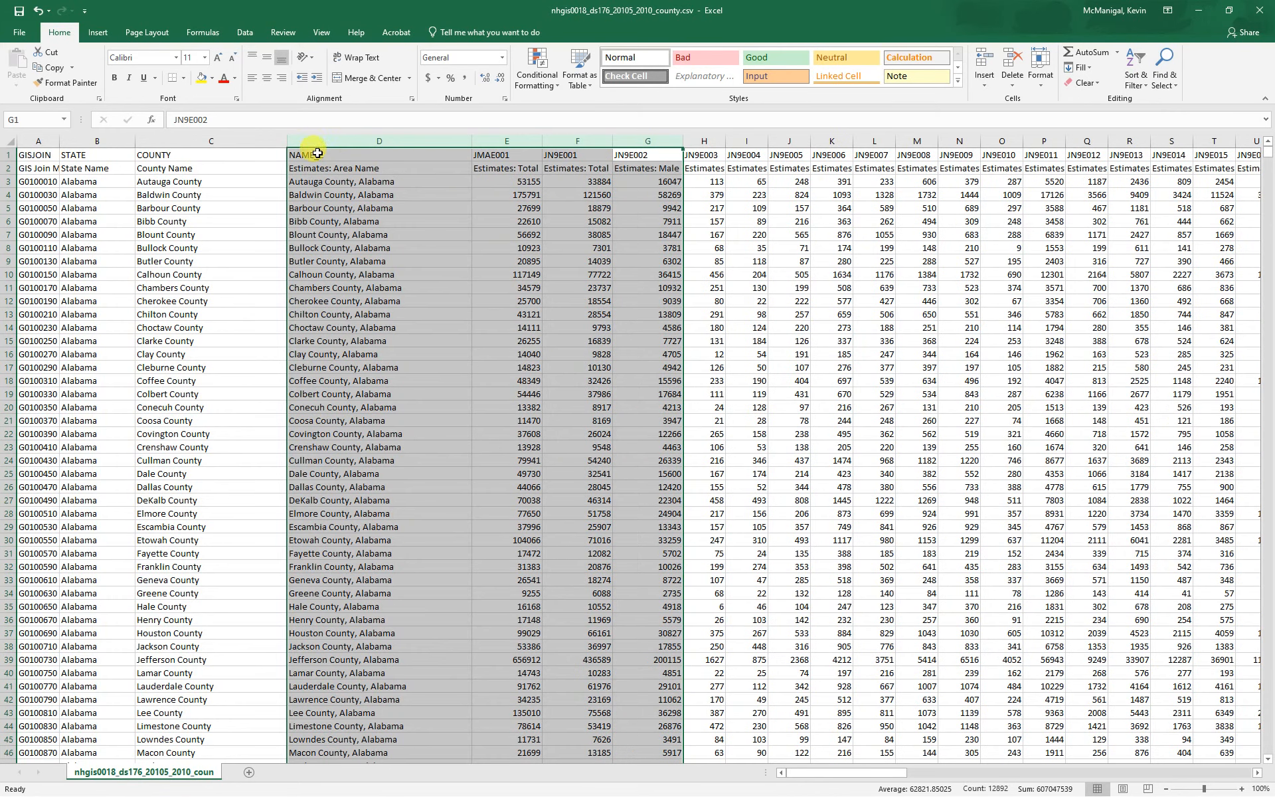
left_click(370, 142)
right_click(370, 144)
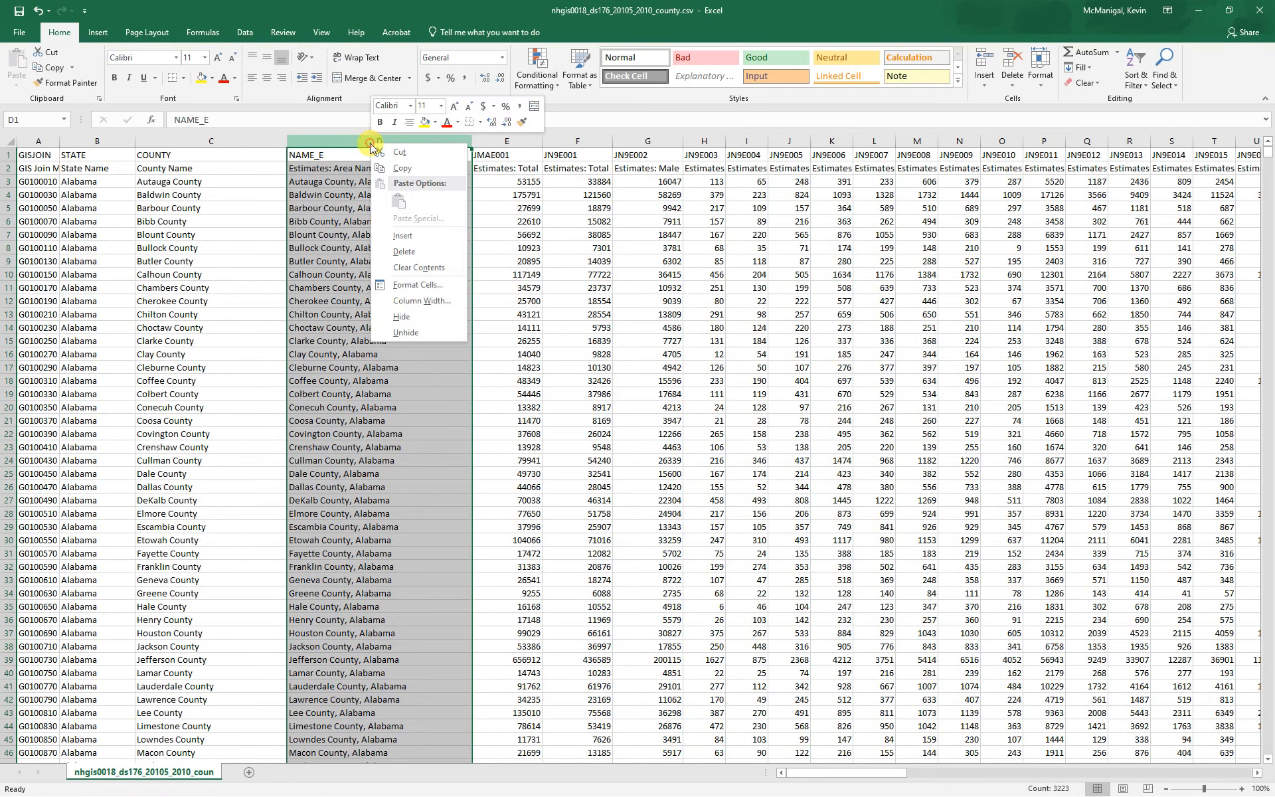
left_click(404, 251)
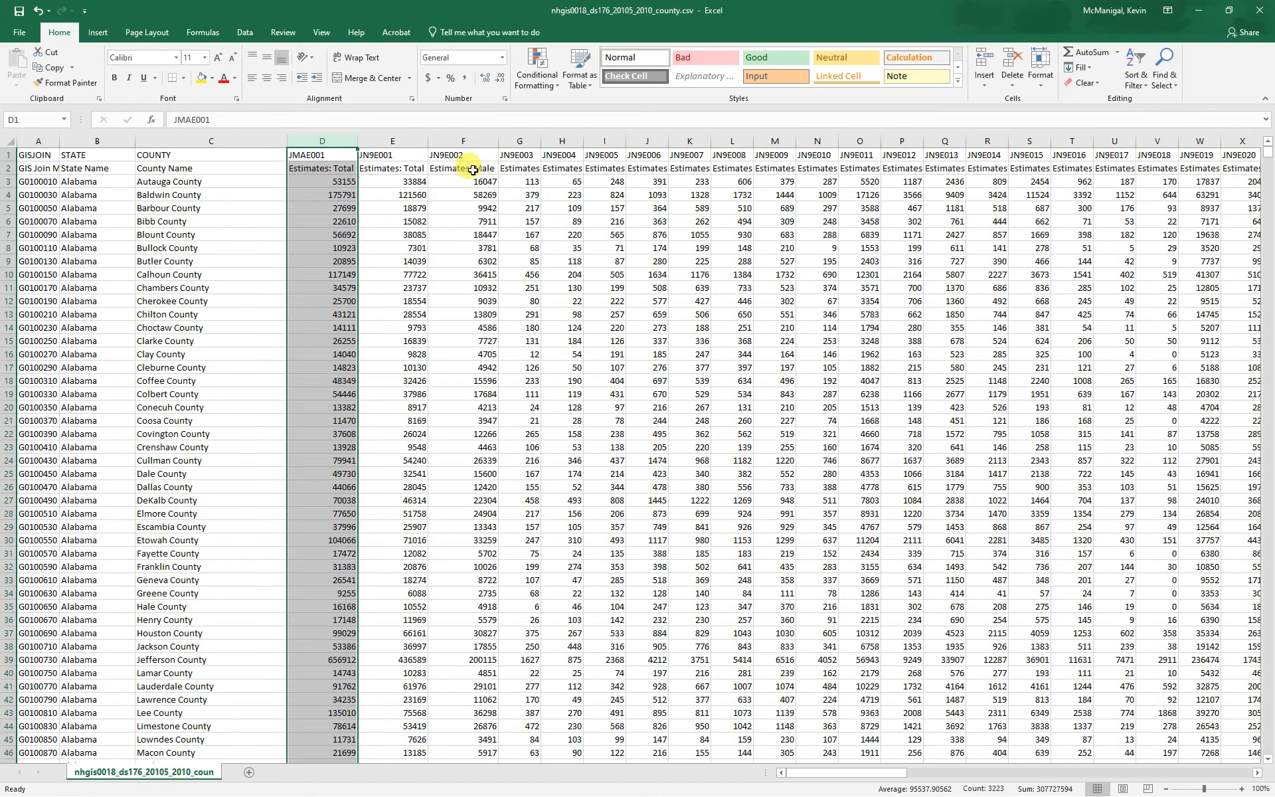
Fit the JN9E003 column's width so its full field description is readable.
left_click(543, 143)
left_click(543, 144)
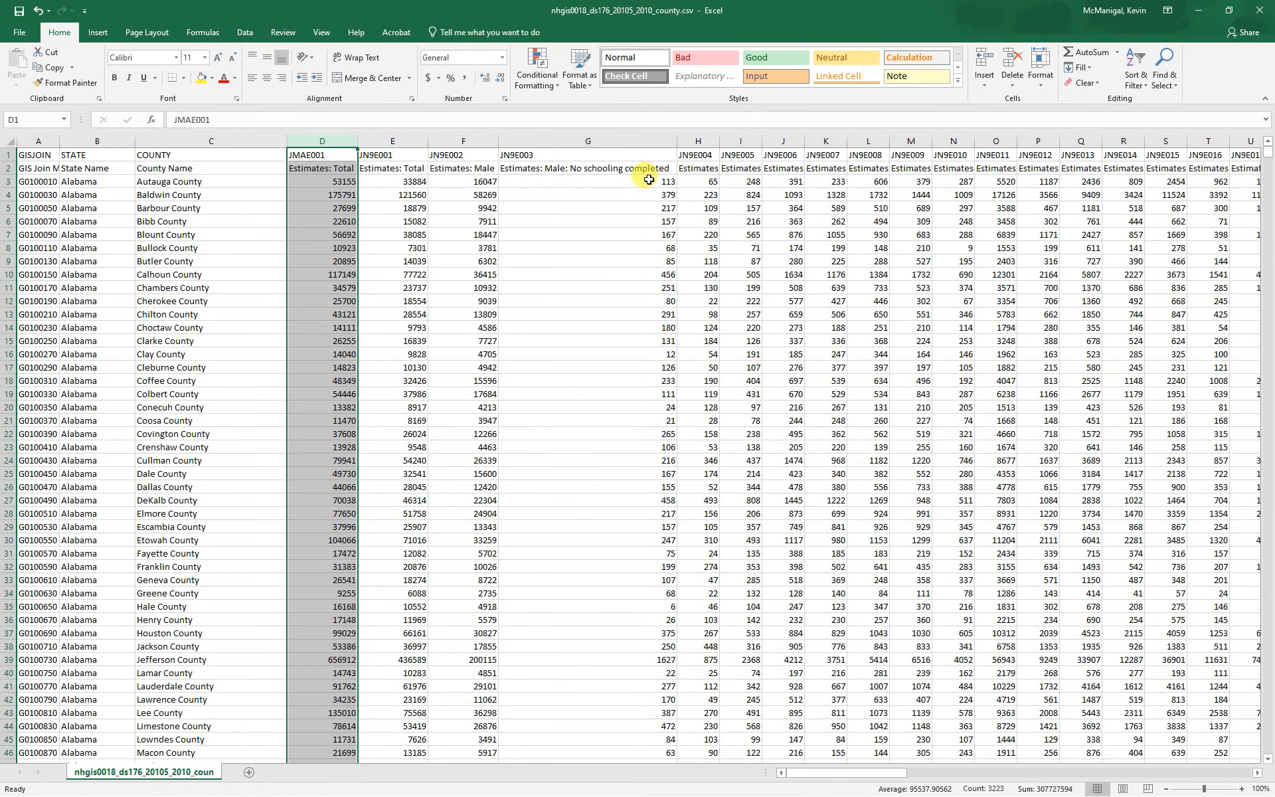
Fit the JN9E014 and JN9E015 columns to their descriptions and delete the male education columns JN9E003 through JN9E014.
left_click(611, 141)
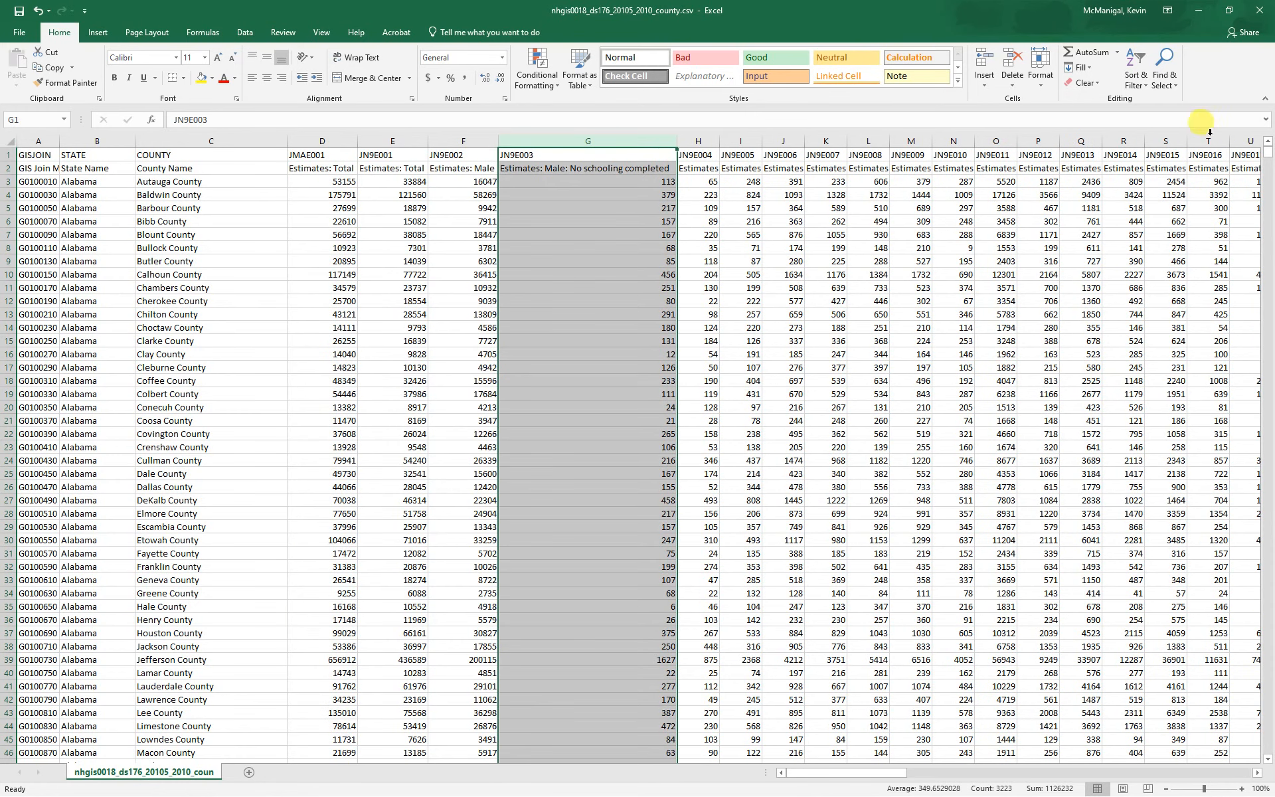
double_click(1186, 141)
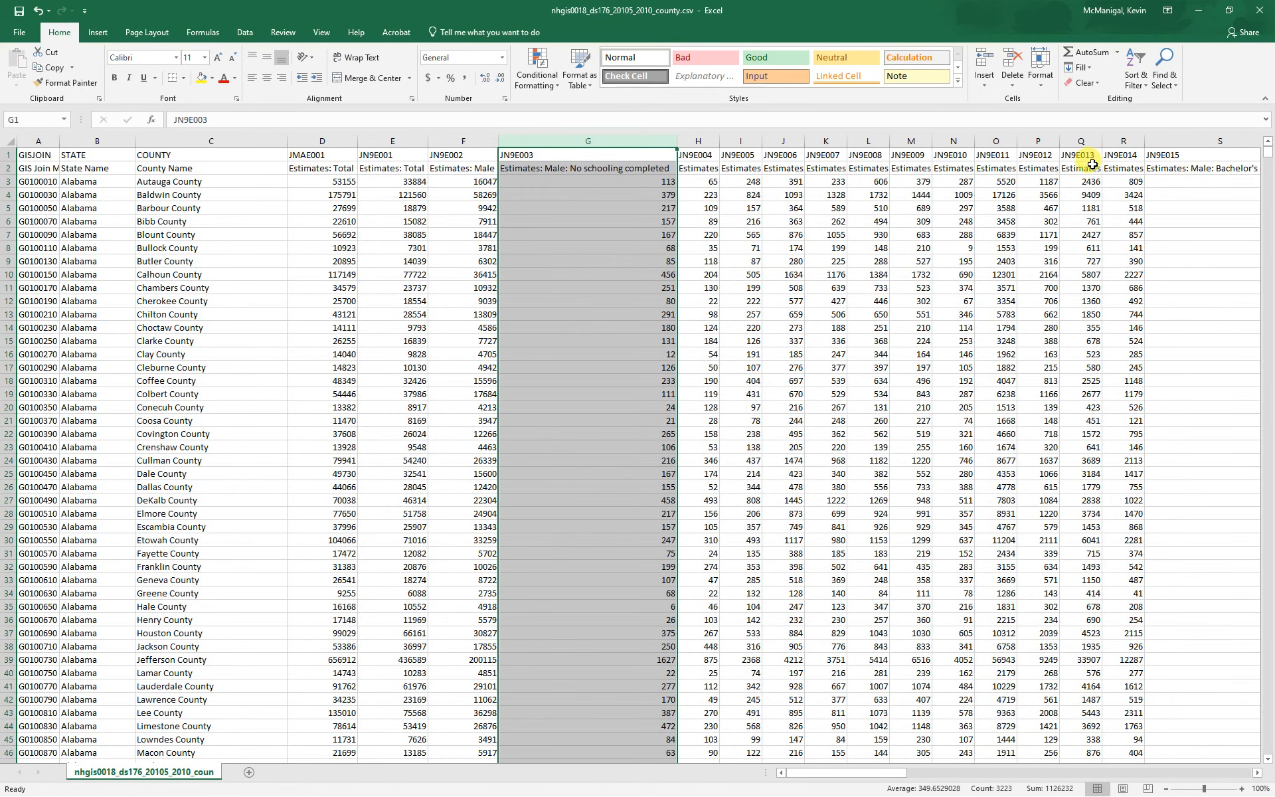
left_click_drag(861, 773, 867, 774)
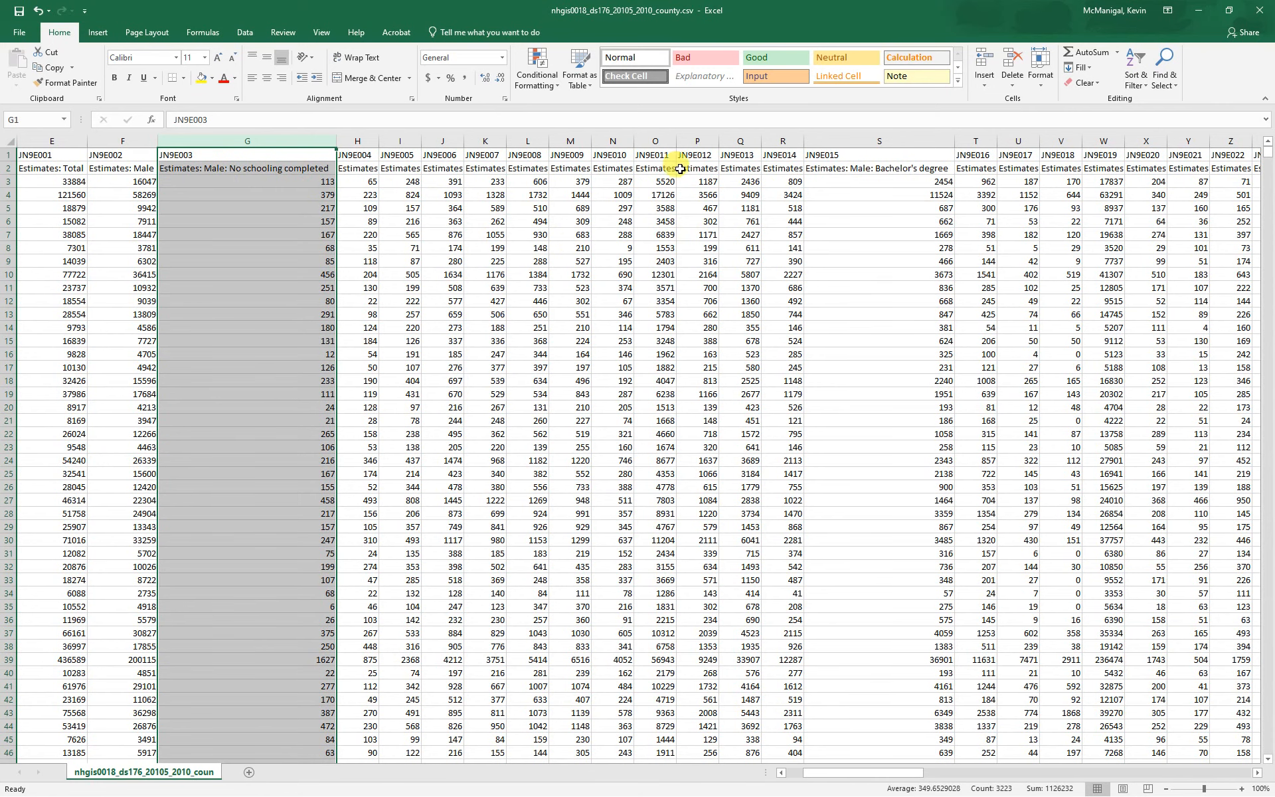
double_click(803, 144)
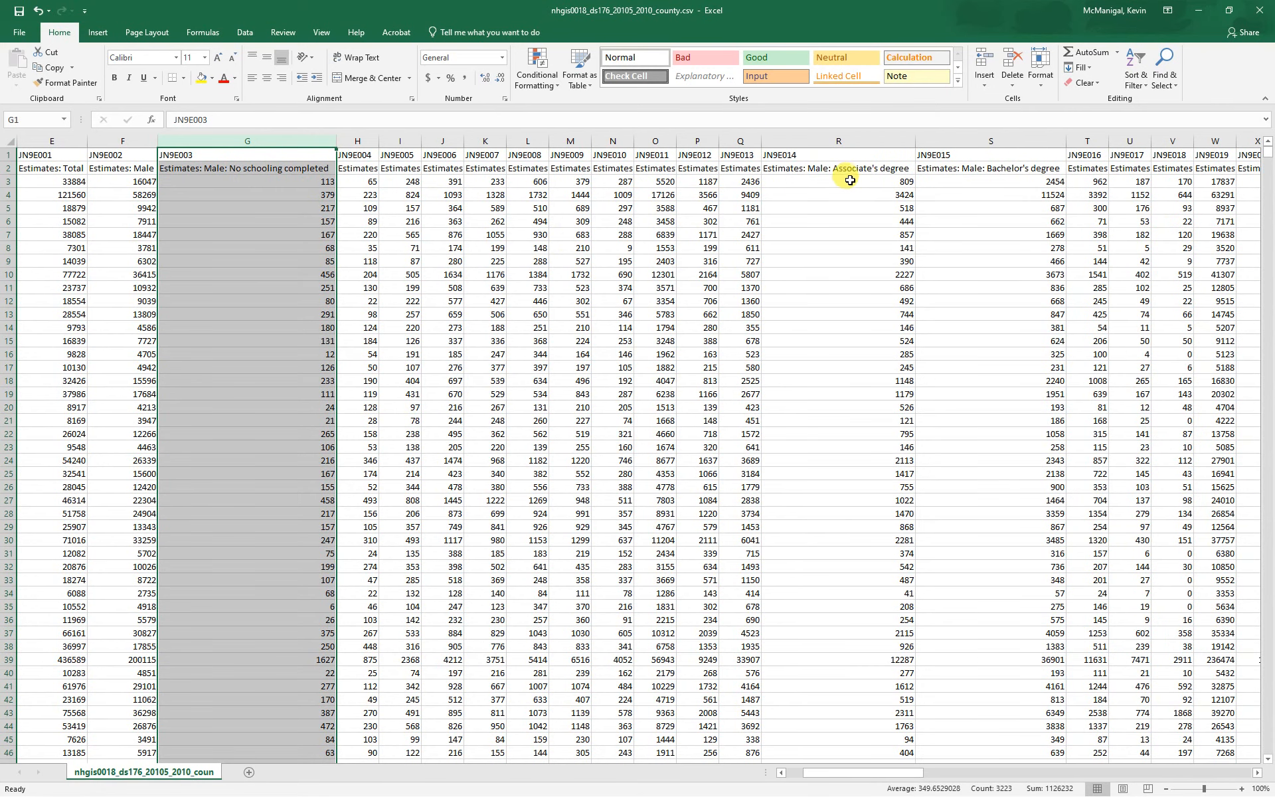
left_click(837, 142, "shift")
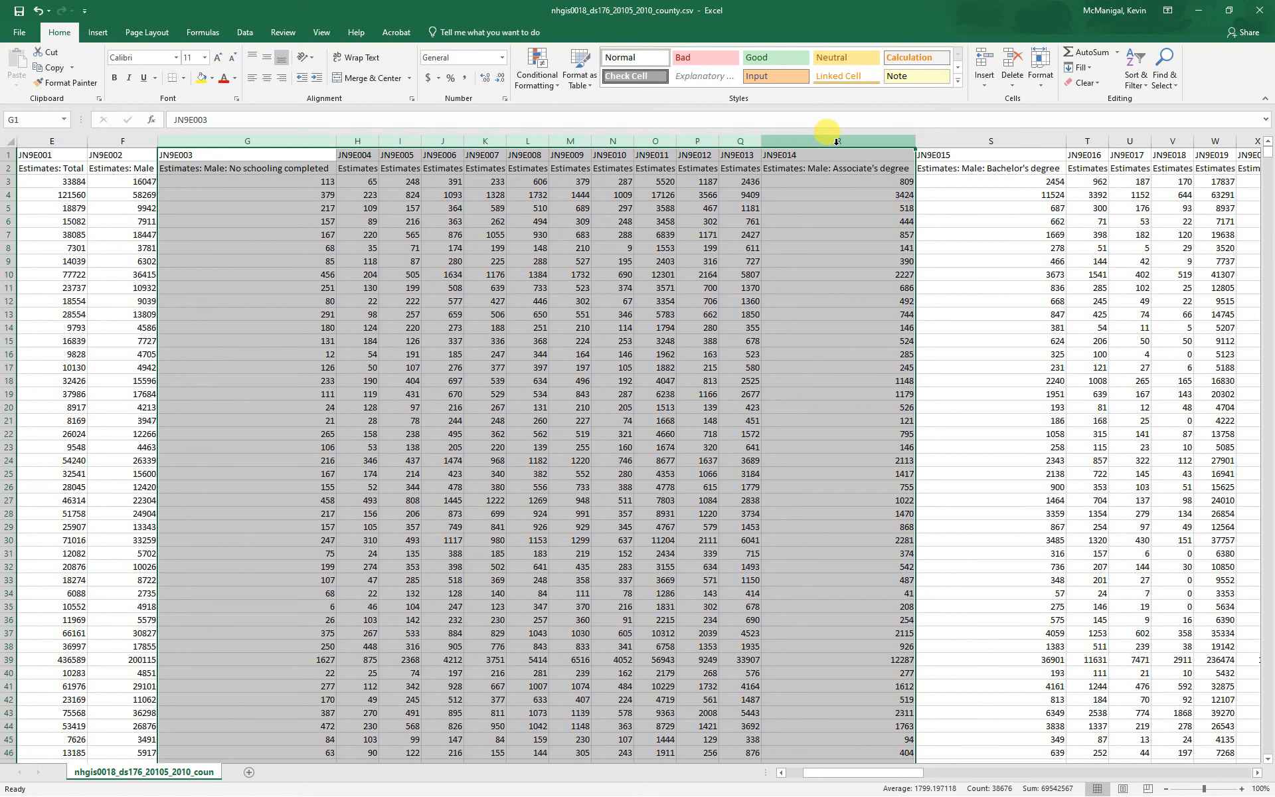
right_click(836, 141)
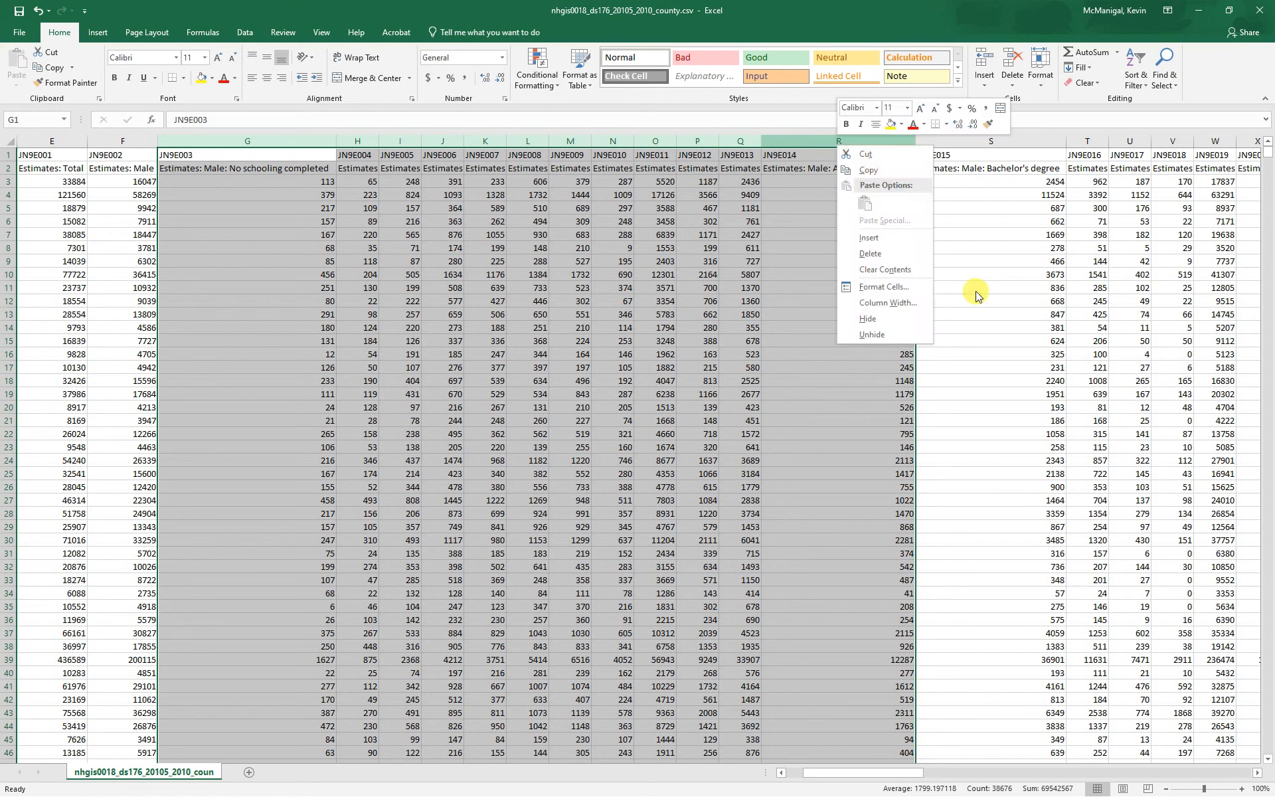
left_click(868, 254)
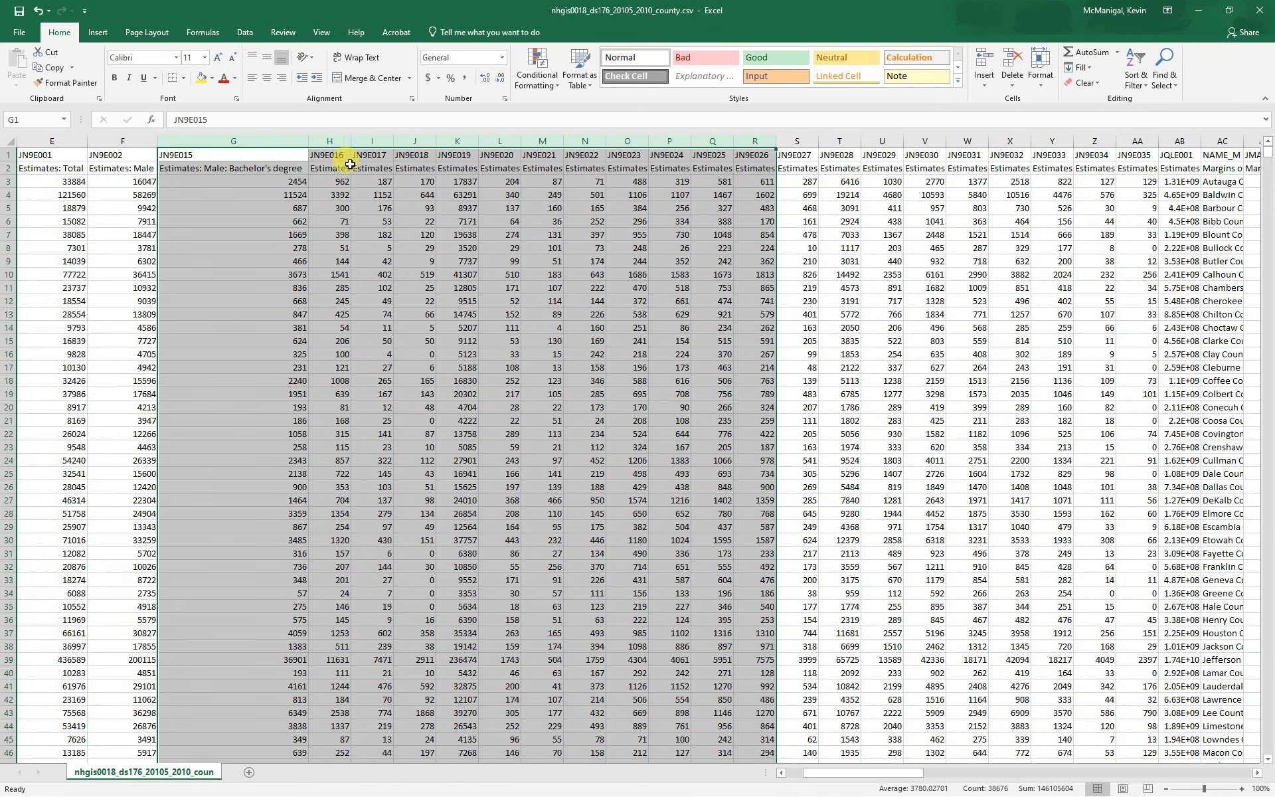
Fit the widths of the JN9E016, JN9E020, JN9E030 and JN9E031 columns so their full descriptions are readable.
key("ctrl+Home")
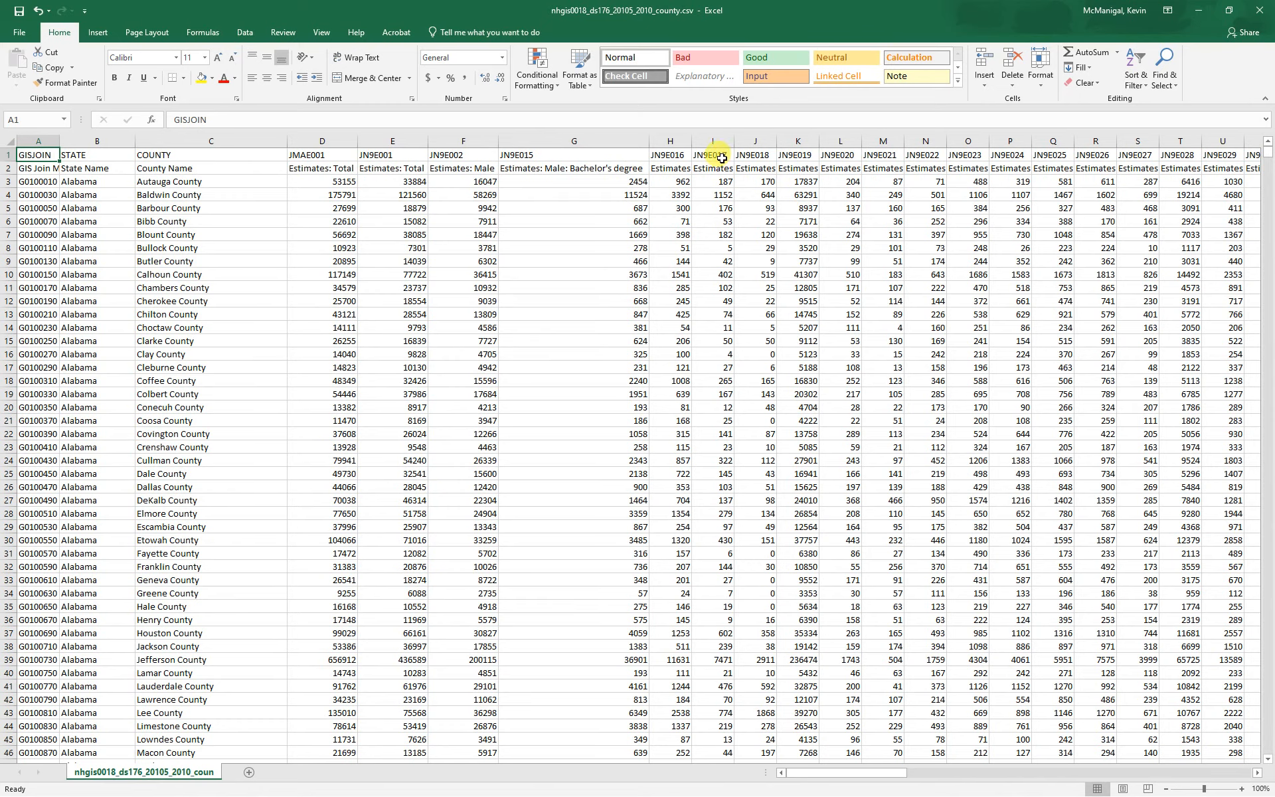
double_click(692, 140)
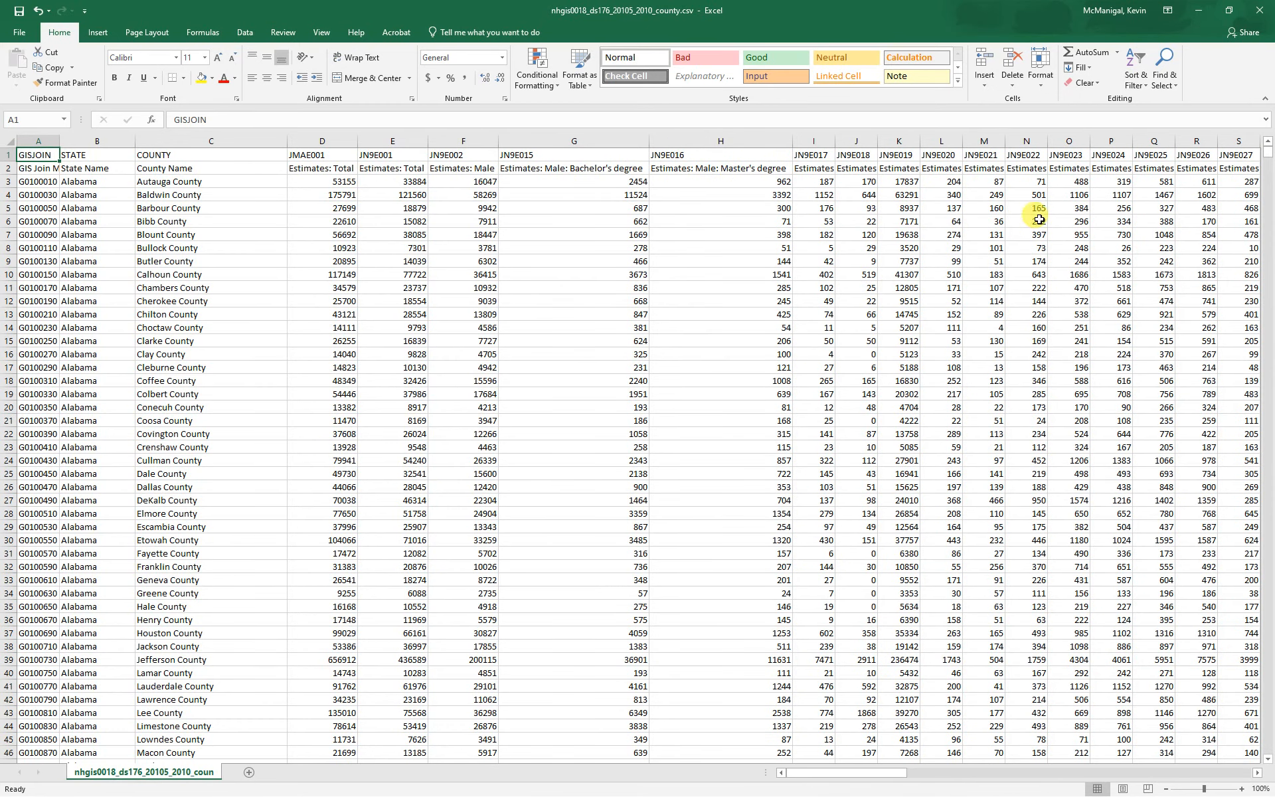
double_click(961, 141)
left_click_drag(863, 769, 893, 770)
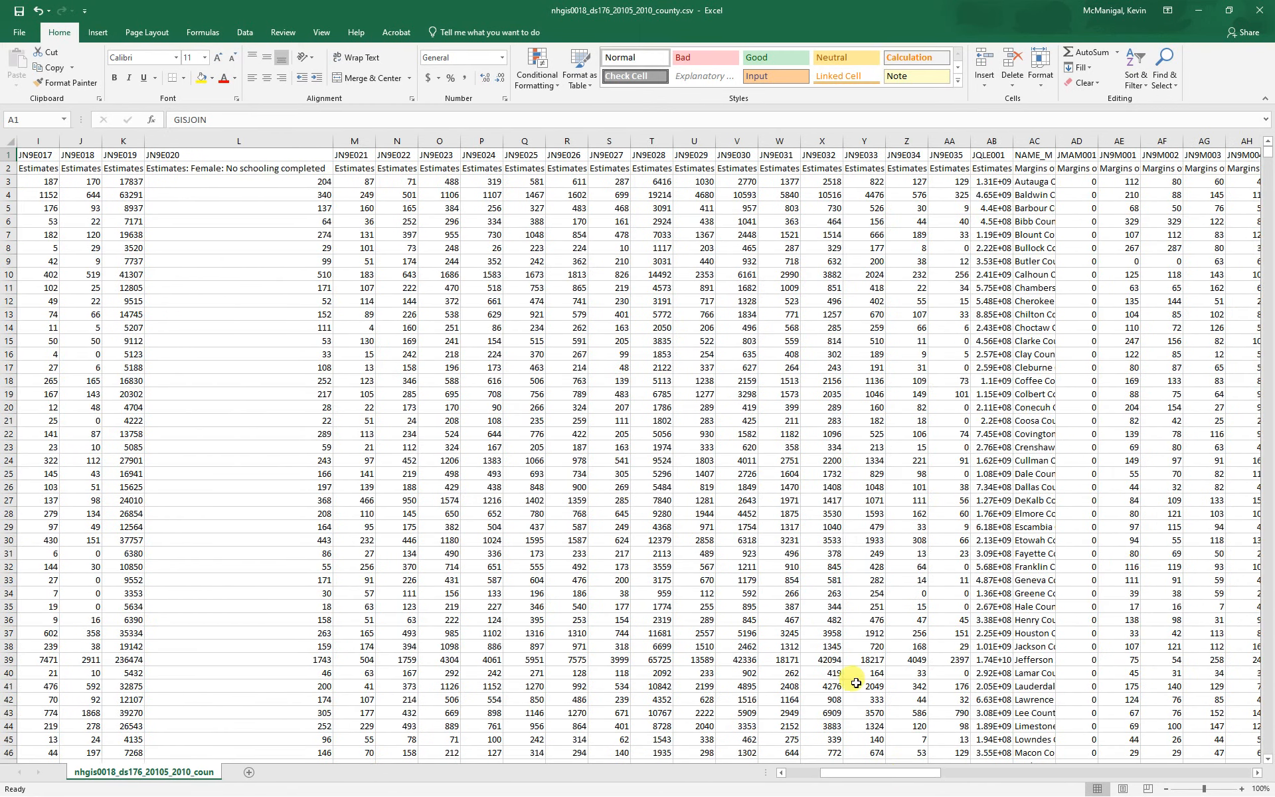
double_click(759, 141)
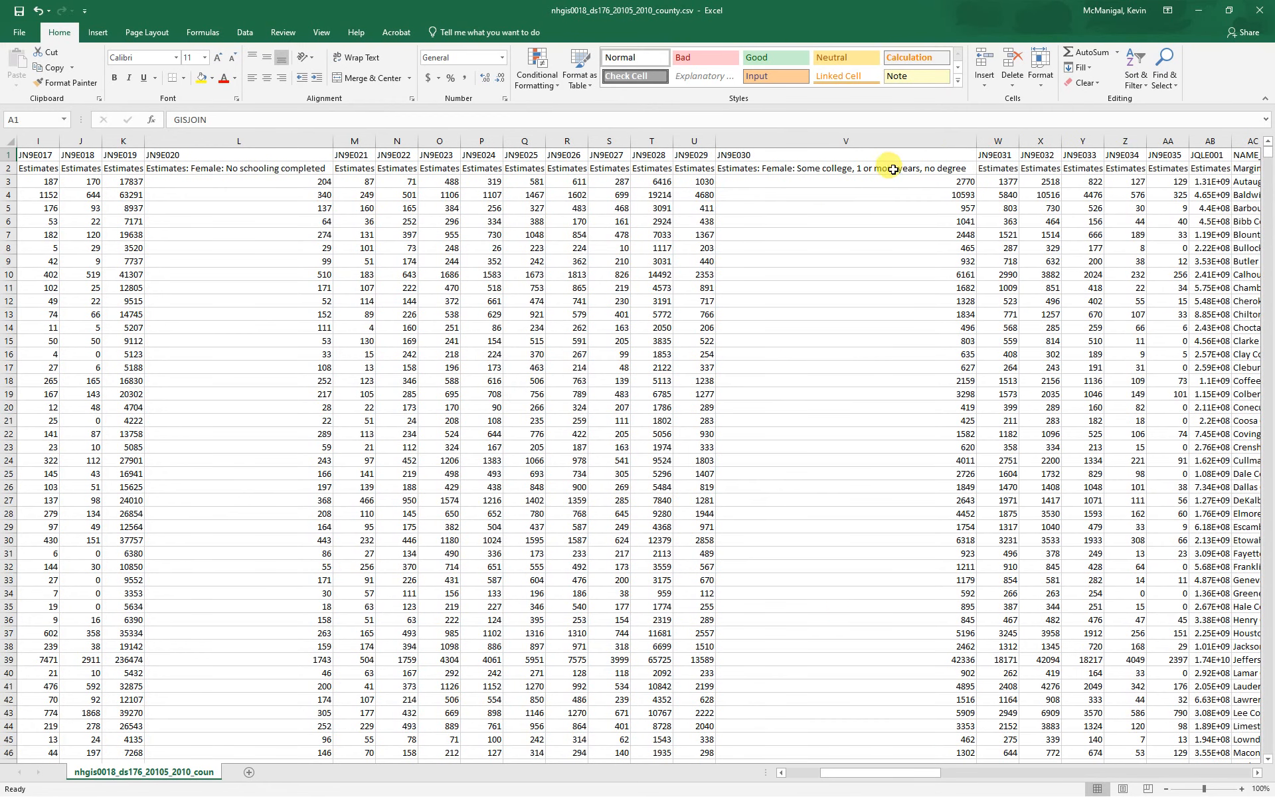
double_click(1020, 141)
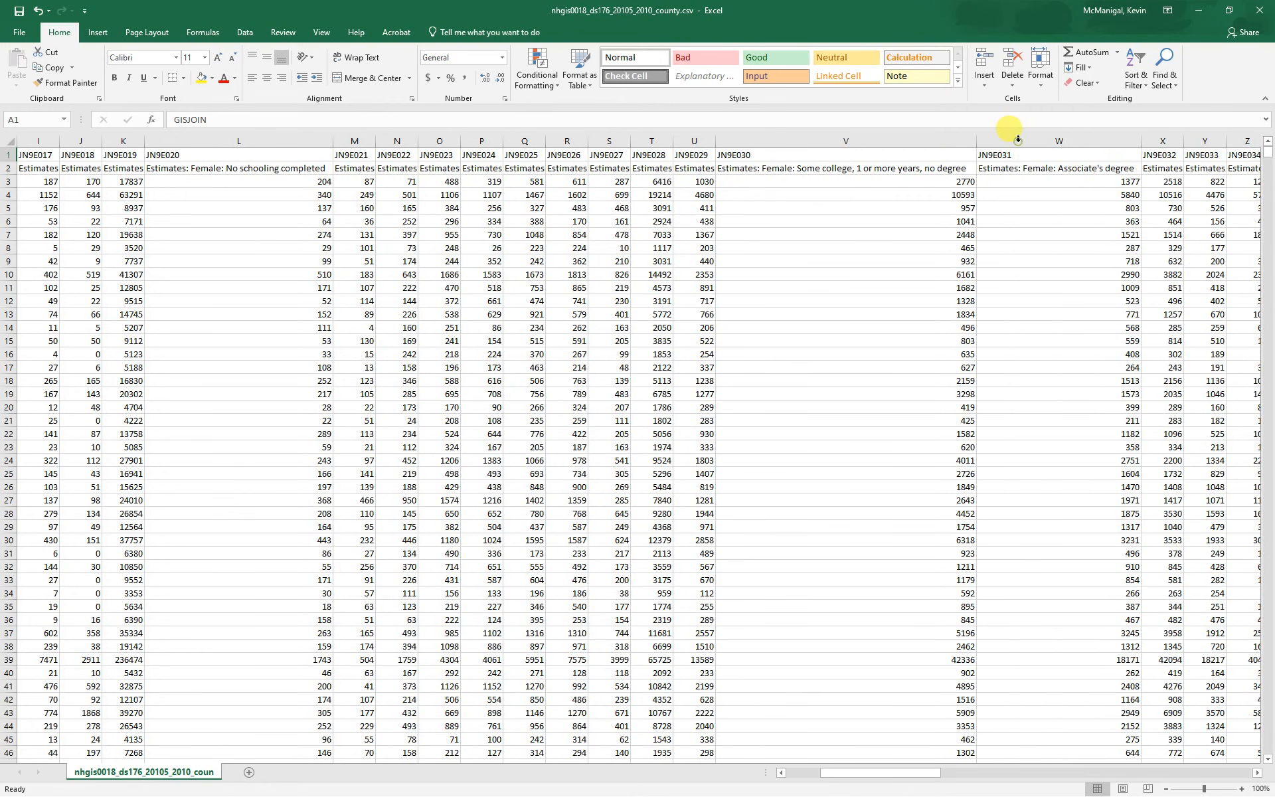
Delete the female education columns JN9E020 through JN9E031.
left_click(1073, 141)
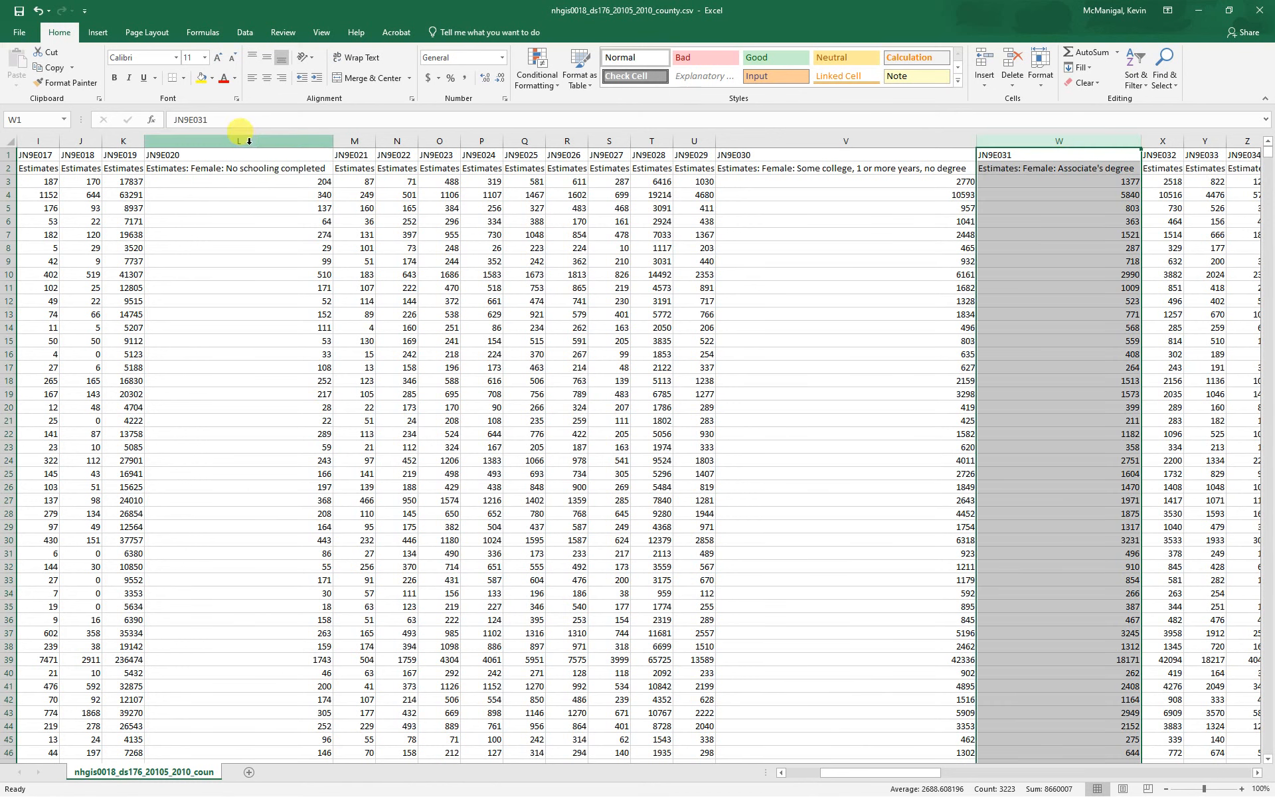
left_click(249, 141, "shift")
right_click(250, 140)
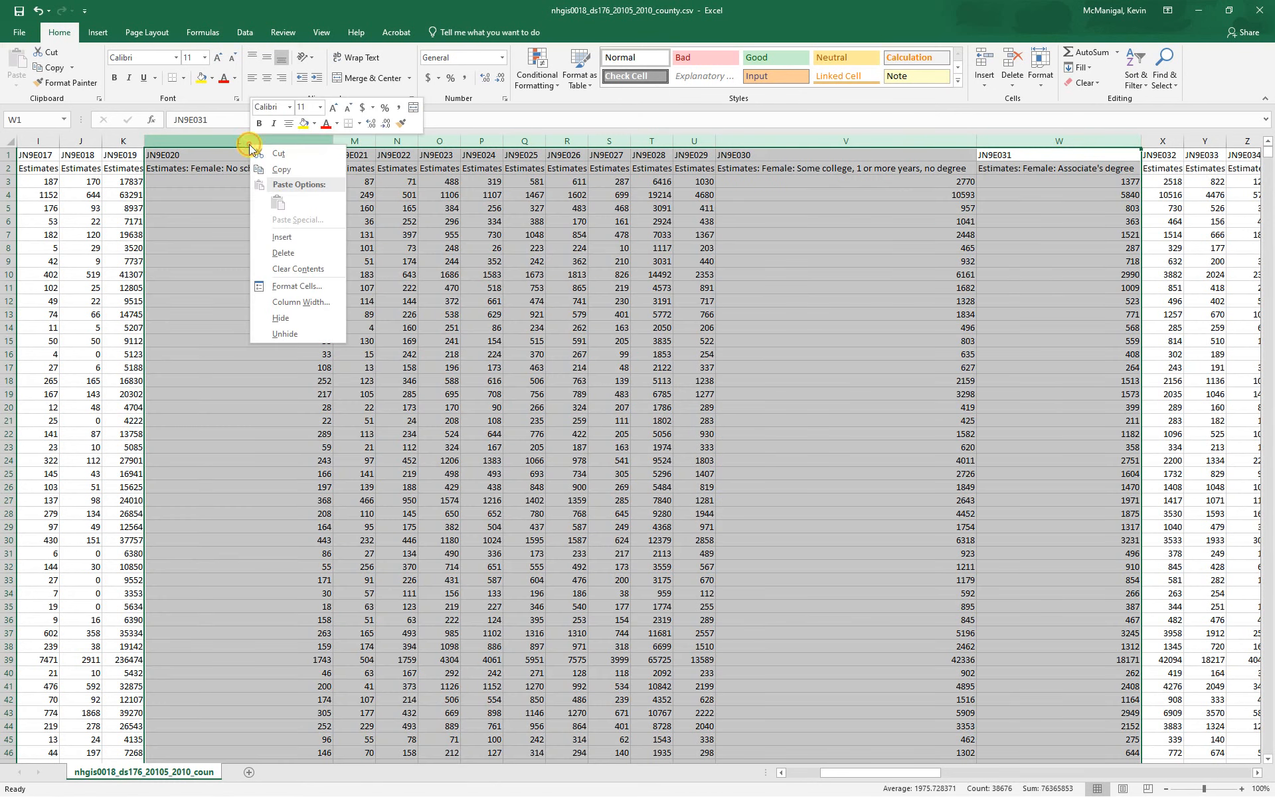
left_click(289, 257)
left_click(508, 263)
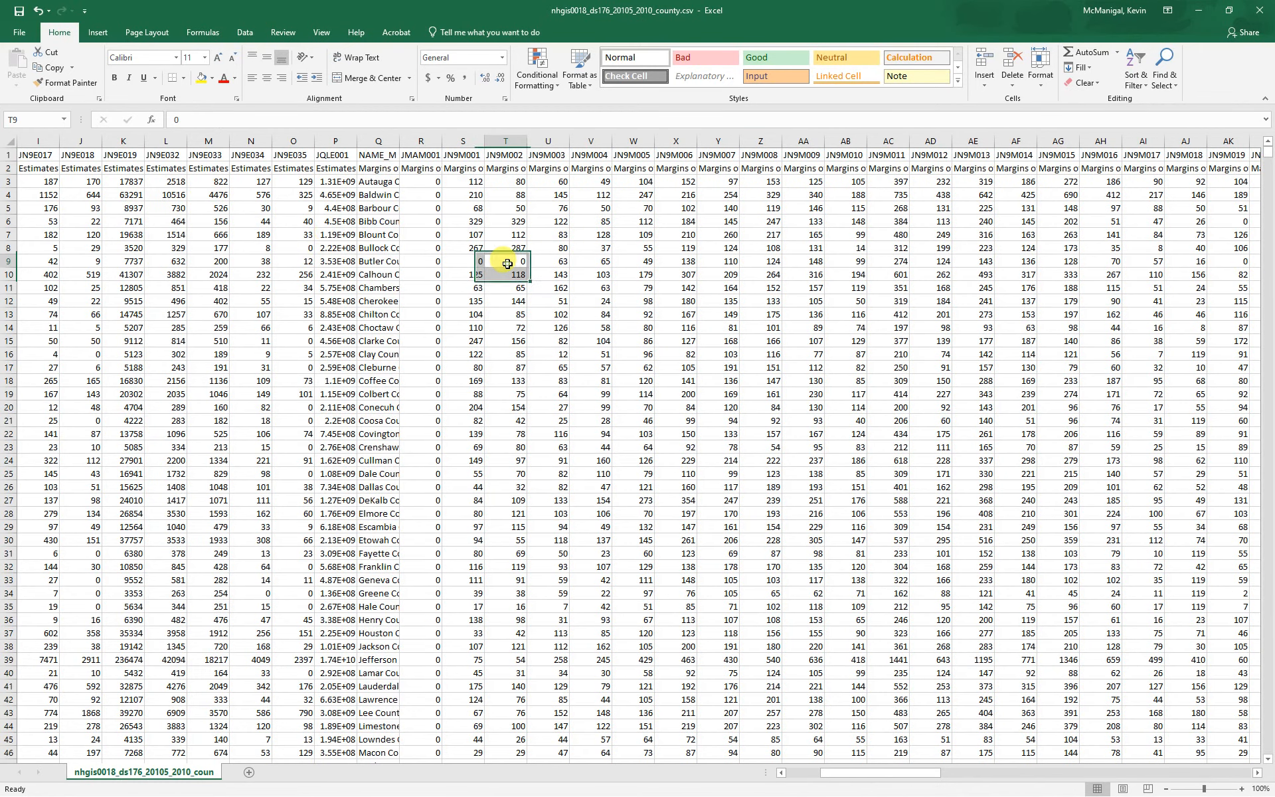
Fit the widths of the JQLE001, JN9E035 and NAME_M columns to their contents.
double_click(355, 141)
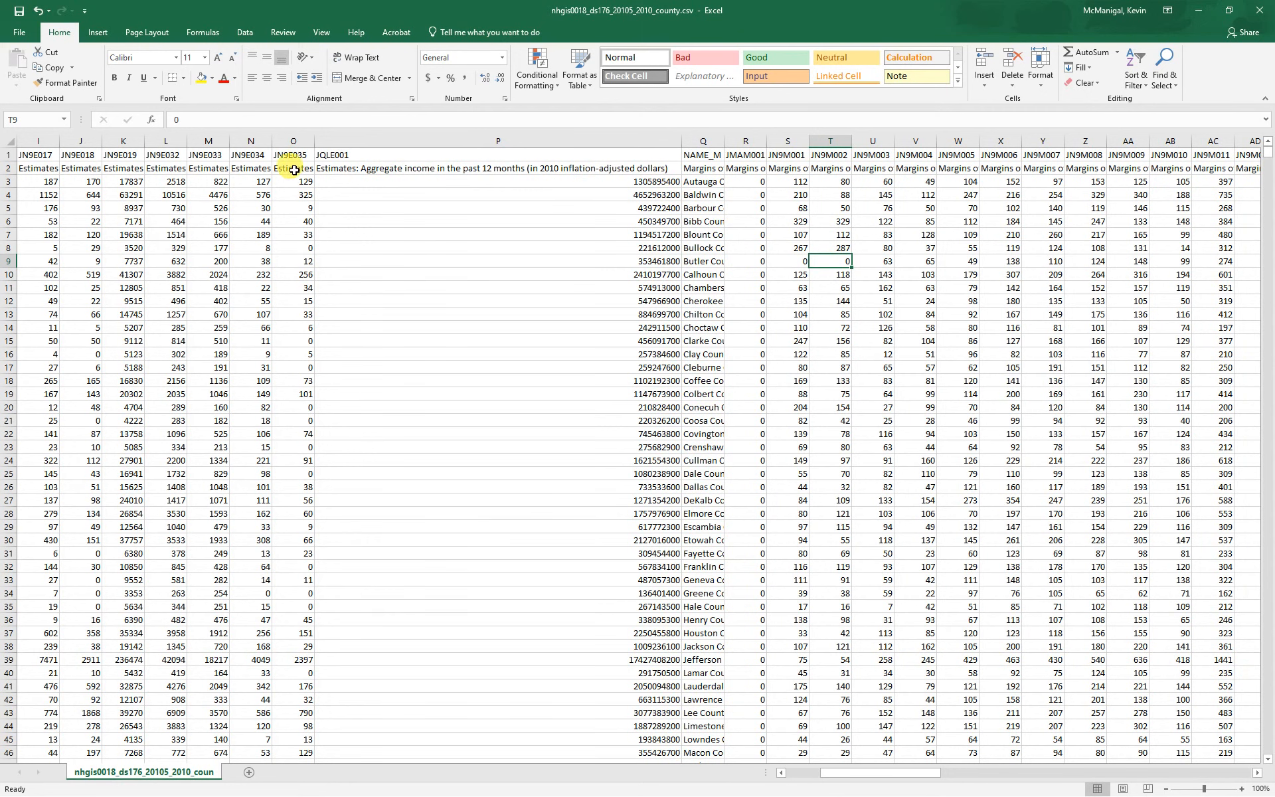
double_click(313, 142)
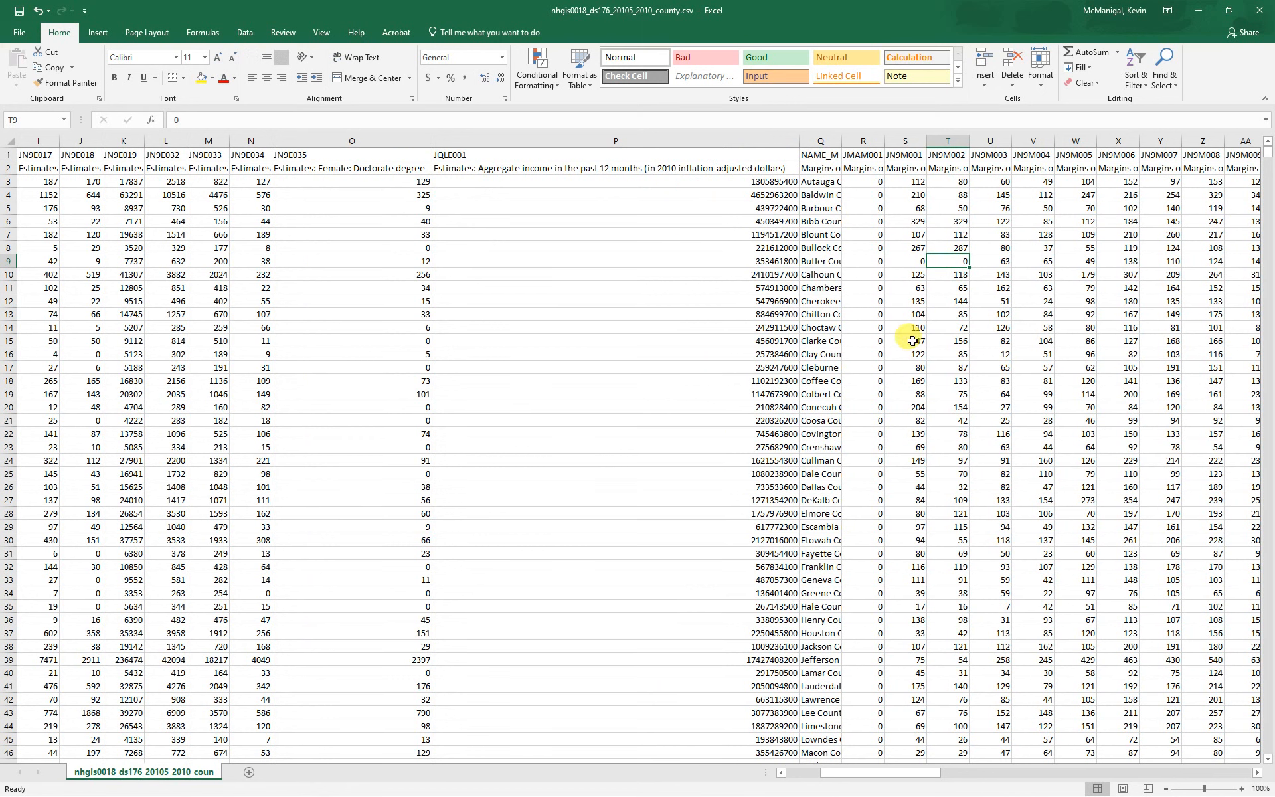
left_click(830, 169)
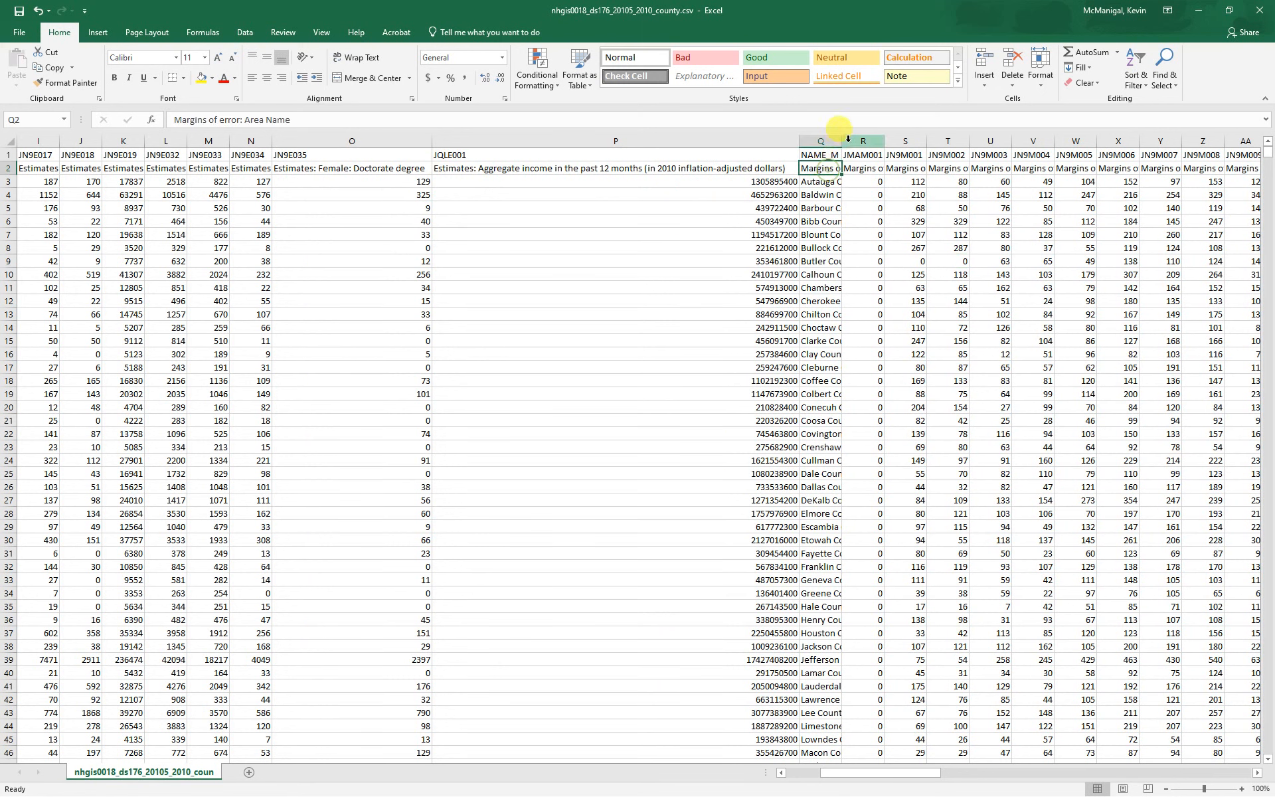
double_click(842, 141)
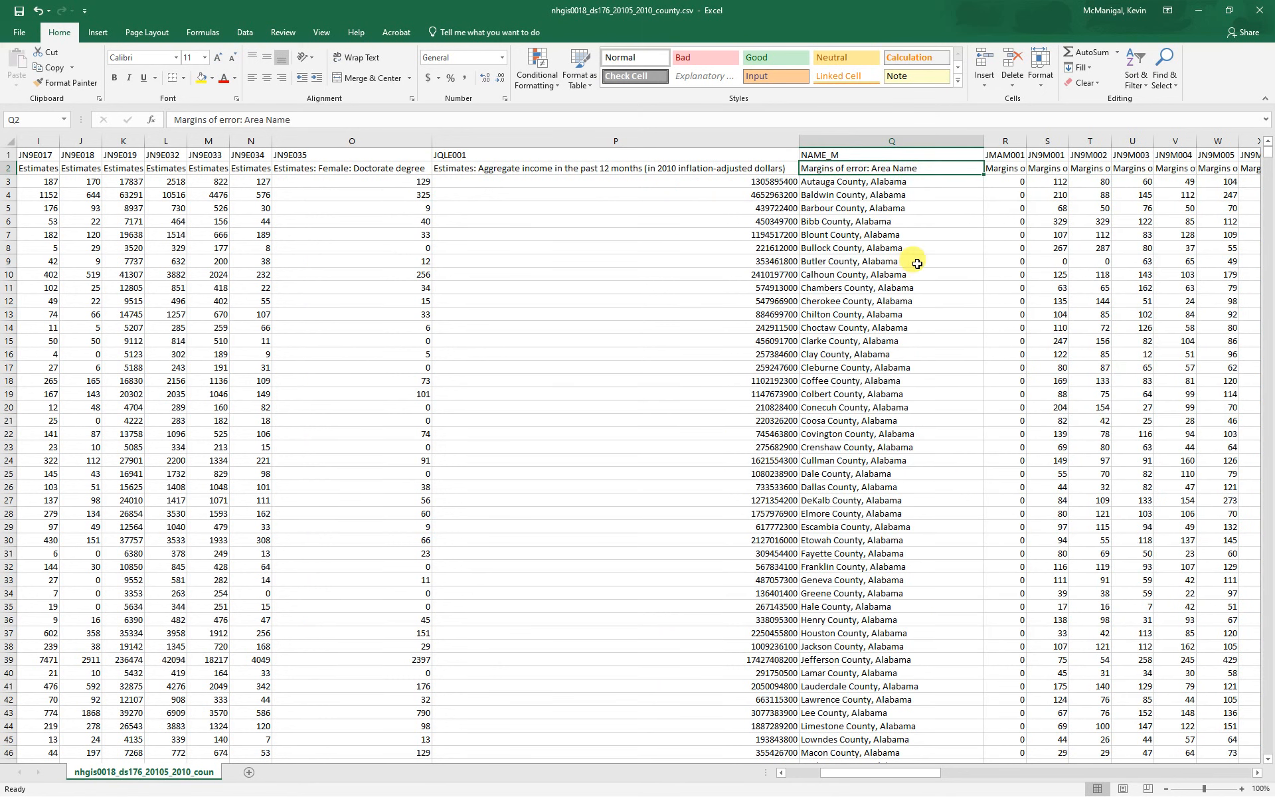
Delete all margin-of-error columns from NAME_M through JQLM001.
left_click_drag(880, 774, 910, 774)
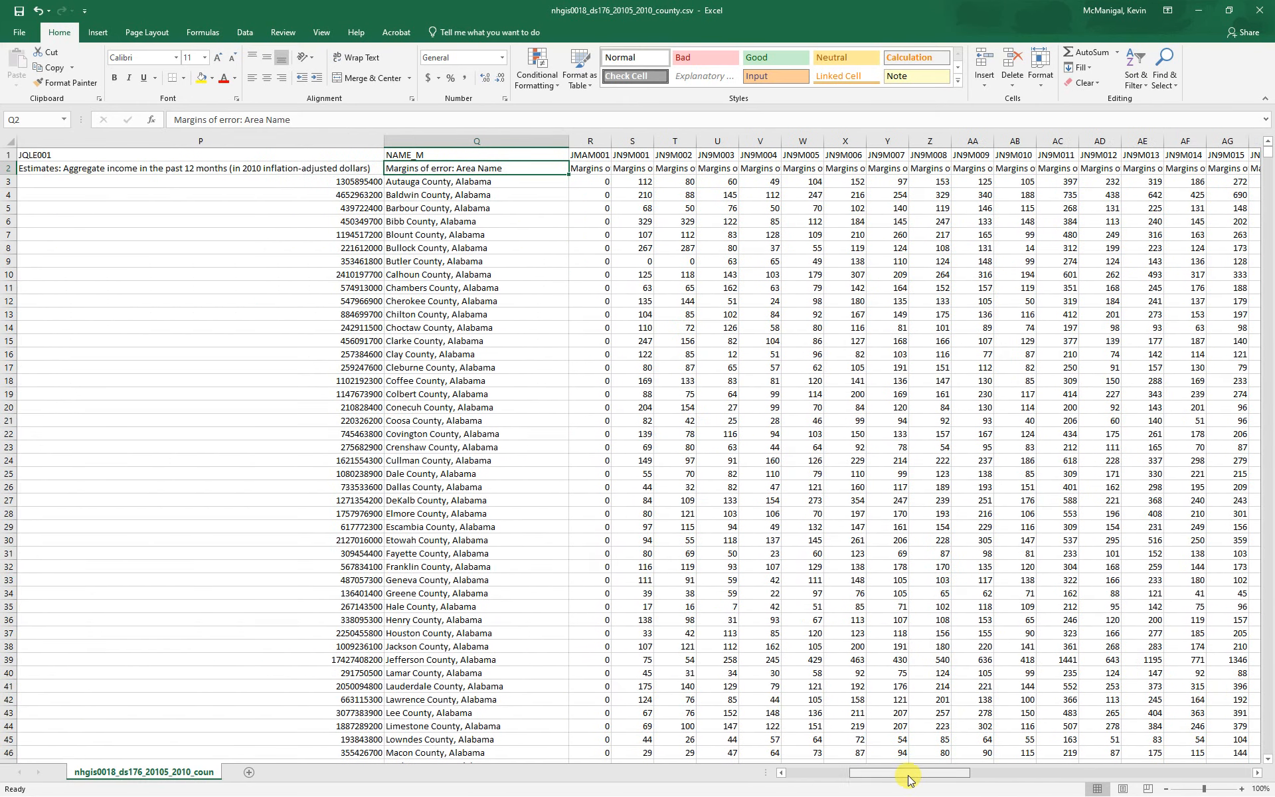
left_click(478, 141)
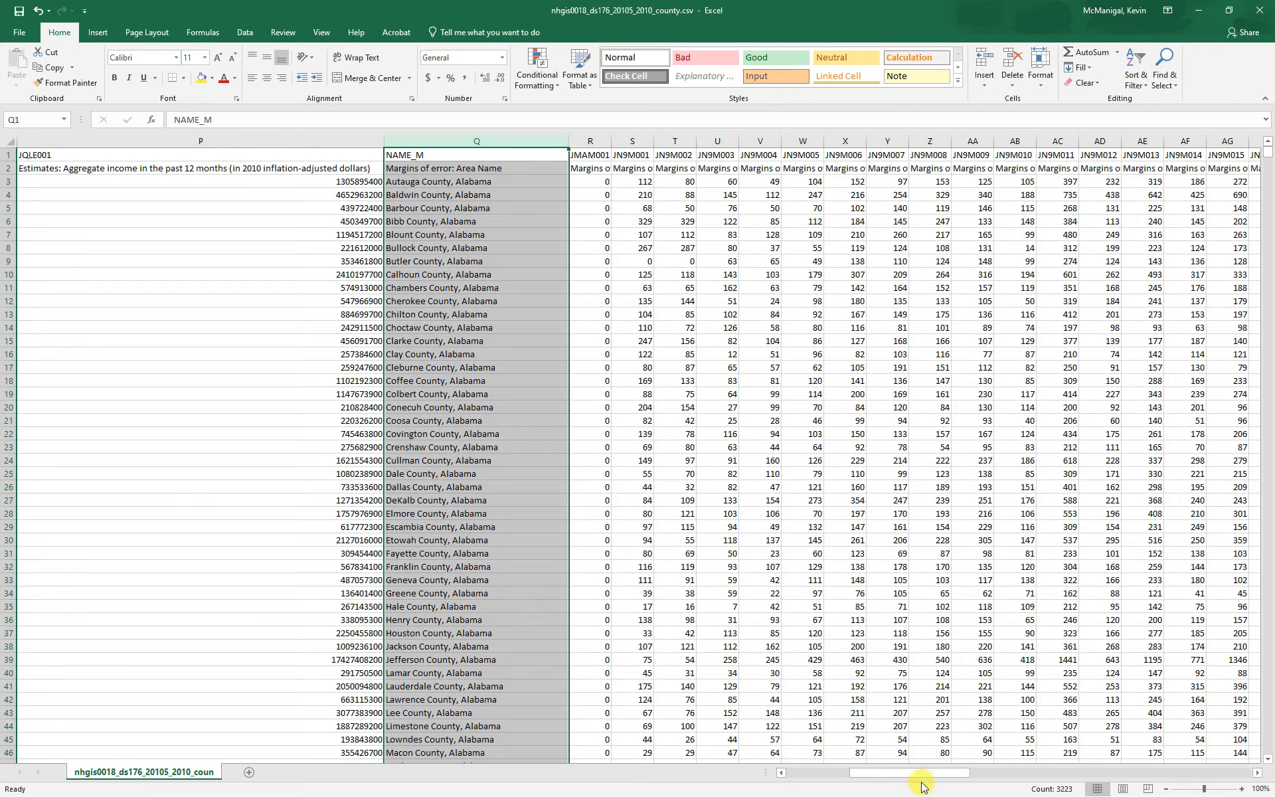
left_click_drag(919, 780, 985, 774)
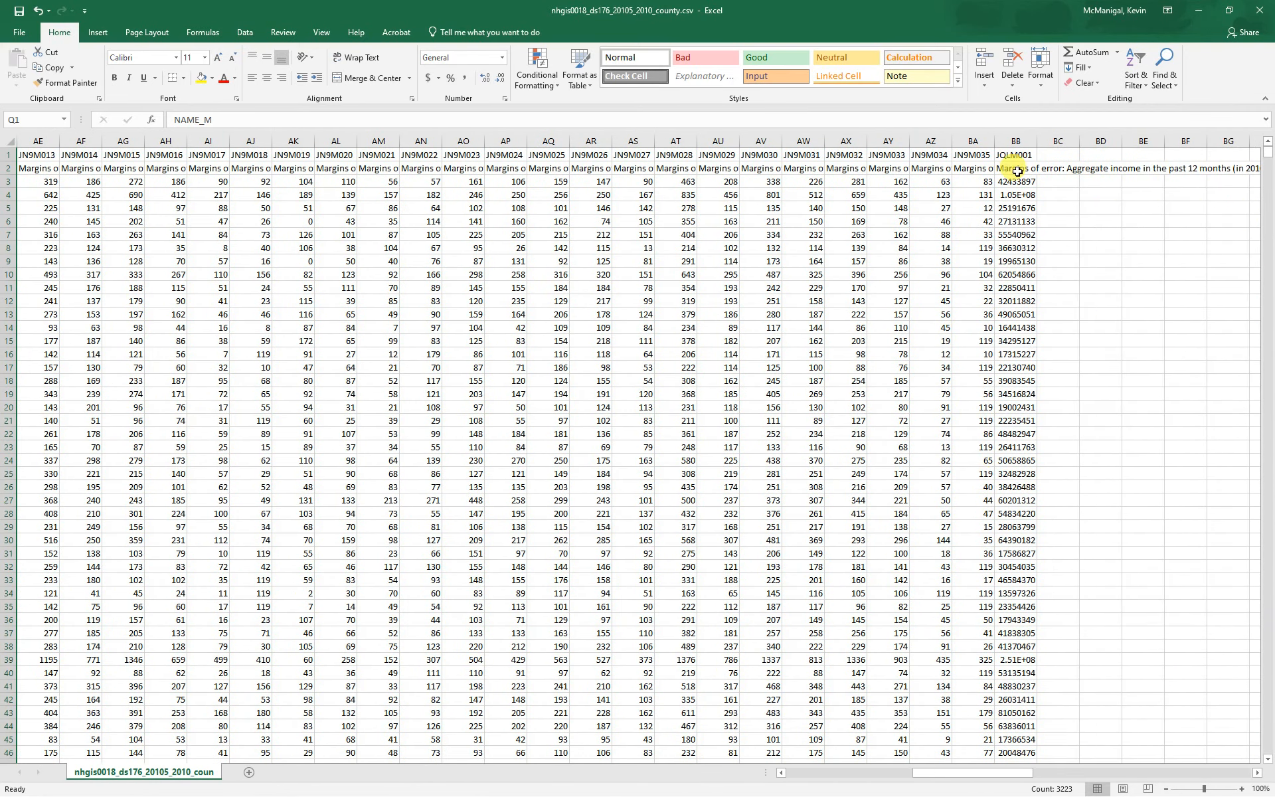
left_click(1016, 140, "shift")
right_click(1017, 140)
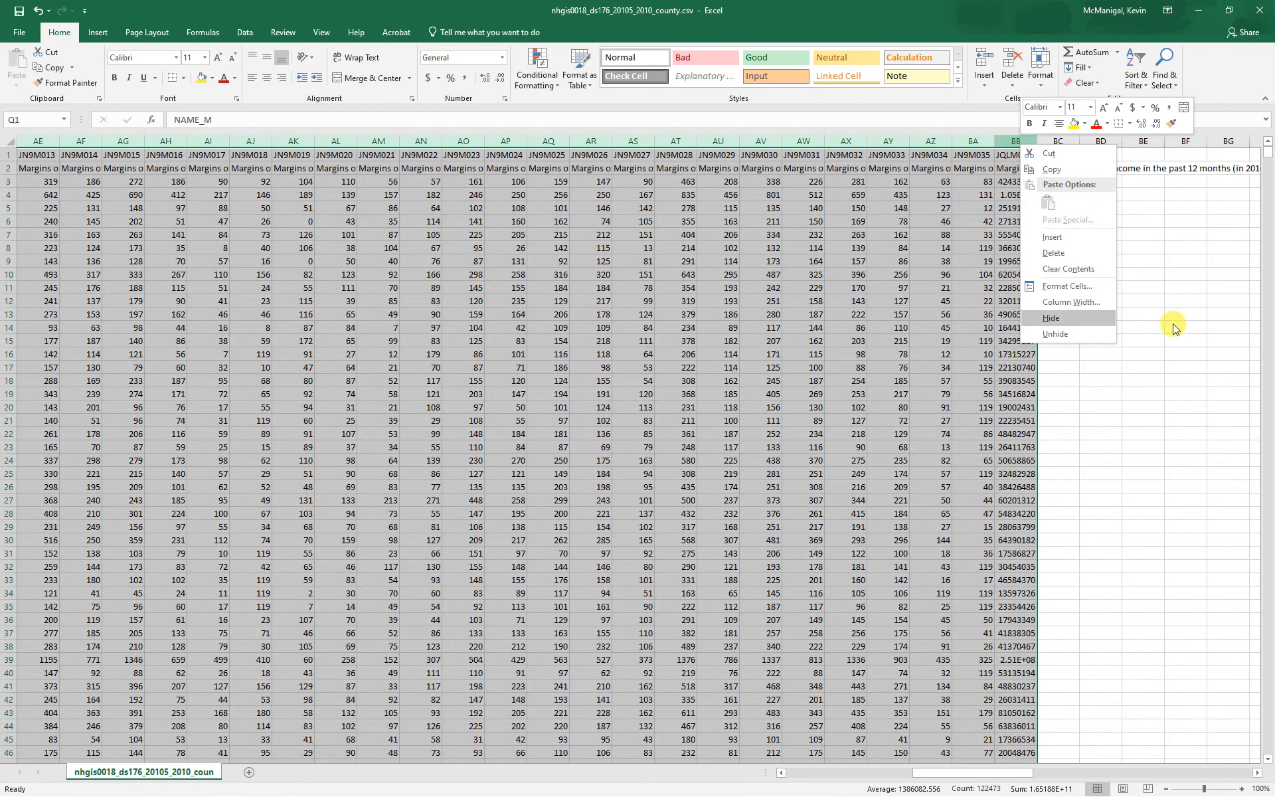
left_click(1061, 251)
left_click(856, 526)
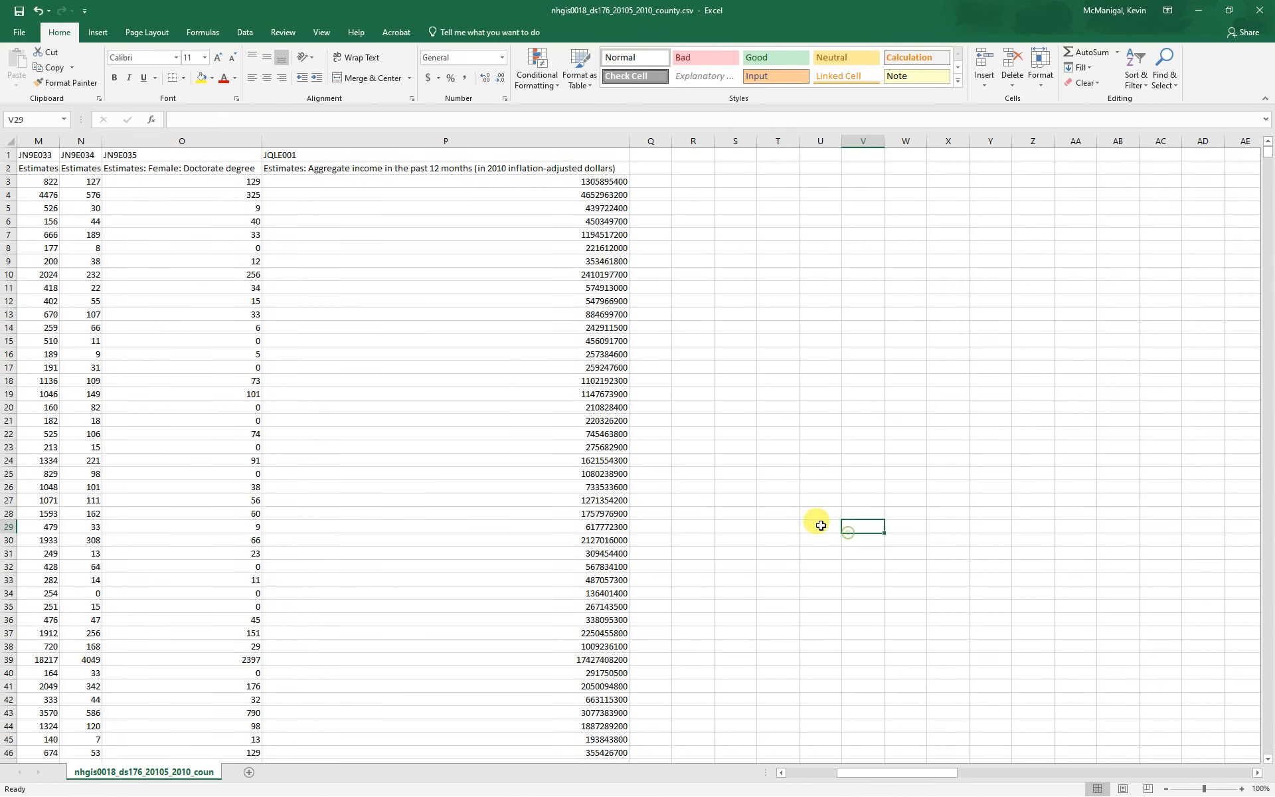
Replace the JMAE001 column's description in cell D2 with TOTAL_POP.
mouse_move(879, 774)
left_mouse_down()
mouse_move(858, 780)
mouse_move(871, 775)
left_mouse_up()
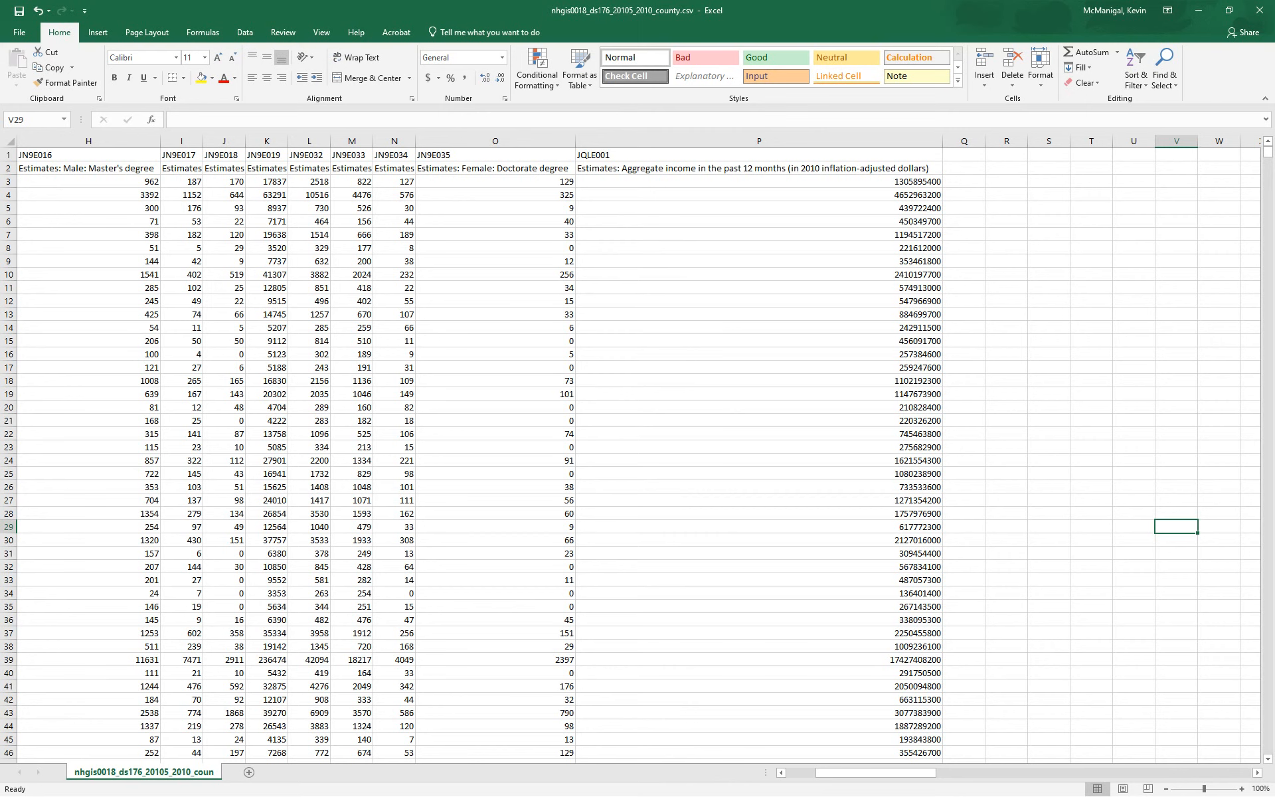
left_click_drag(890, 774, 855, 775)
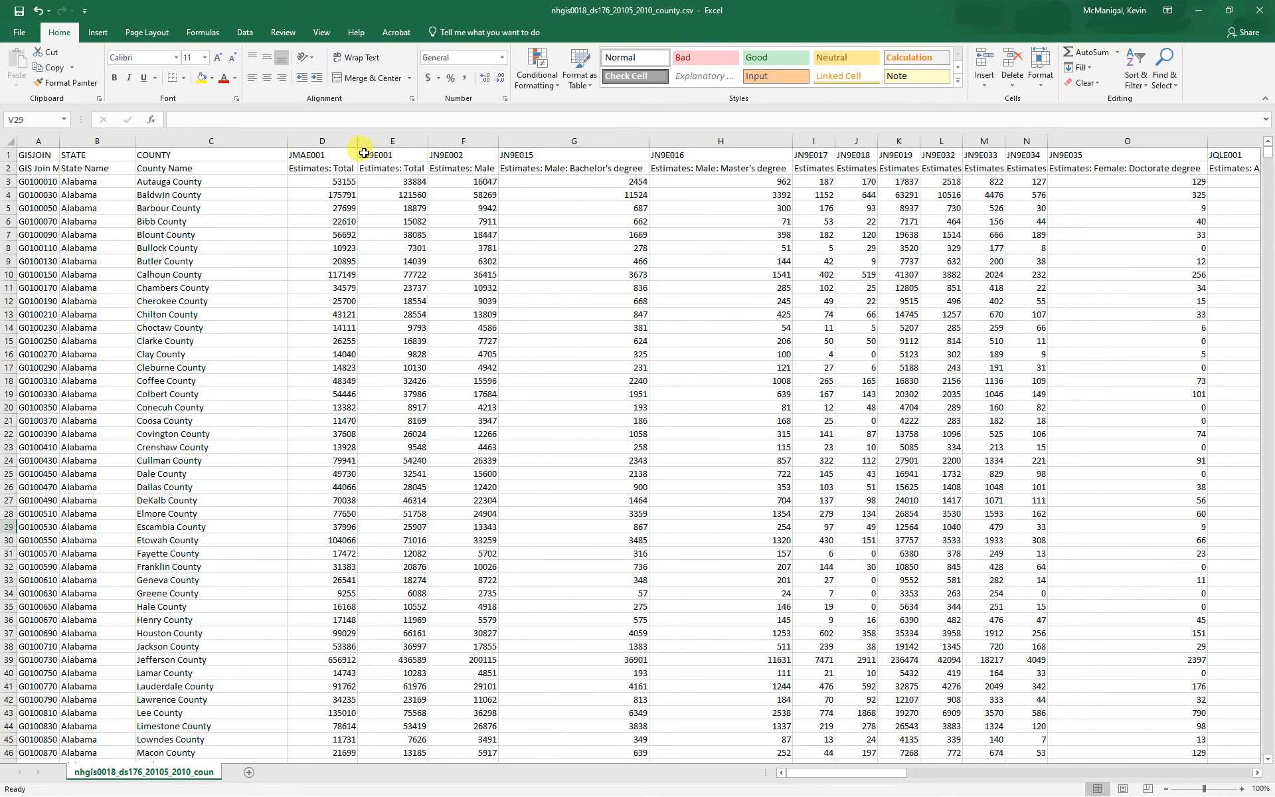
left_click(334, 168)
type("TOTAL_POP")
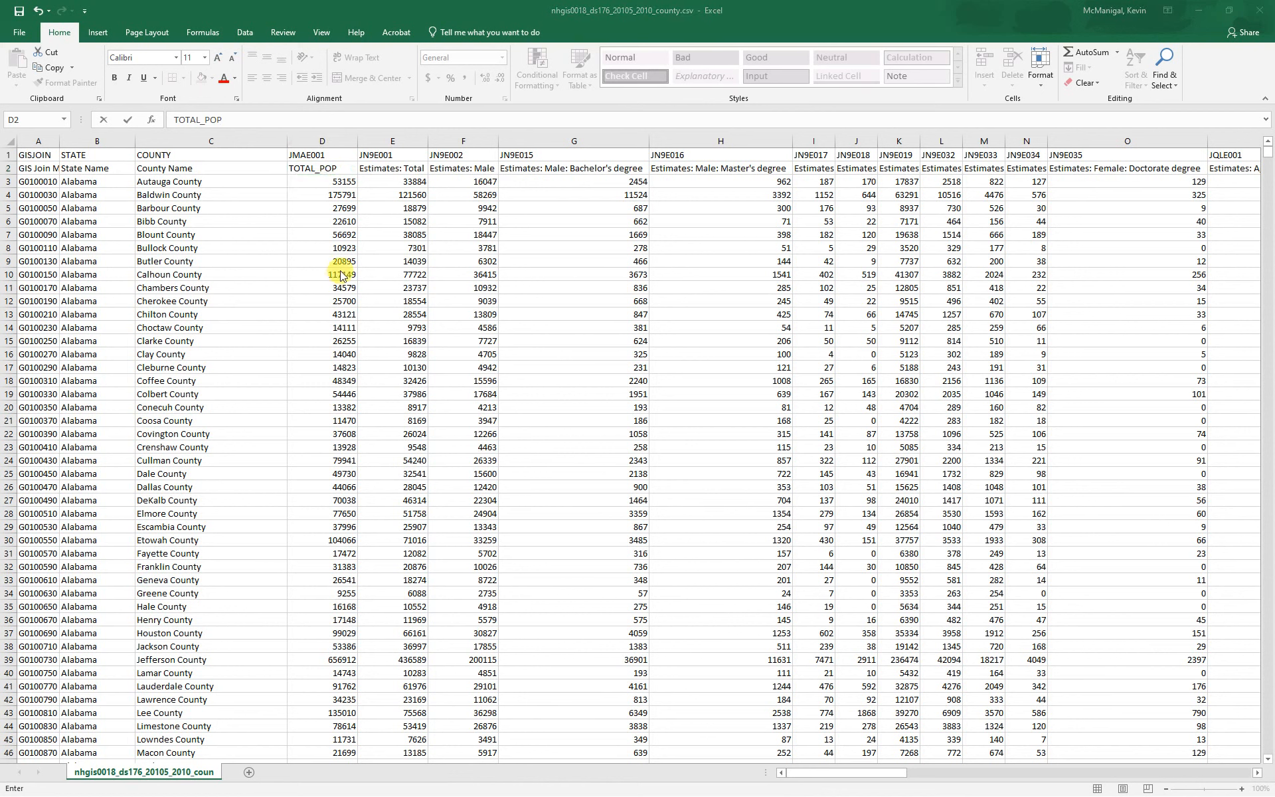
Delete the JN9E001 and JN9E002 columns holding the overall and male totals.
left_click(395, 142)
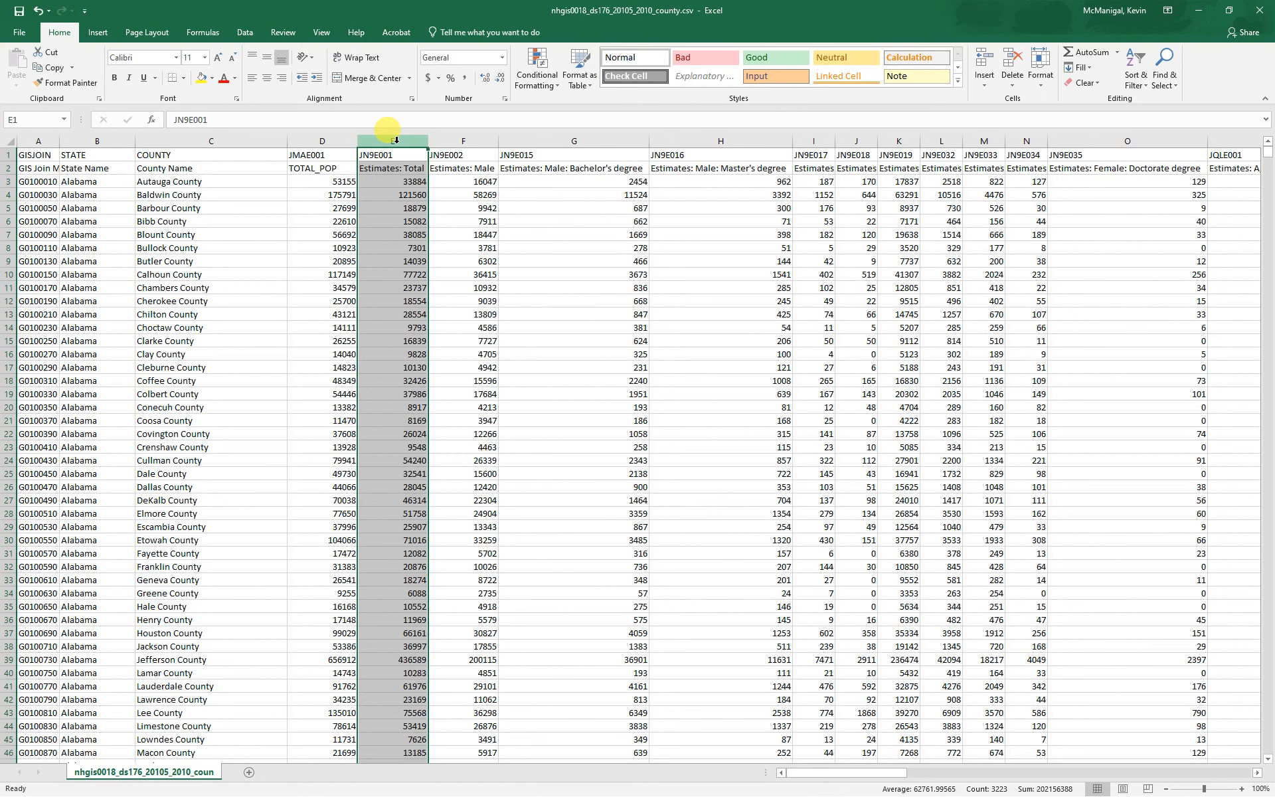
left_click_drag(396, 141, 458, 142)
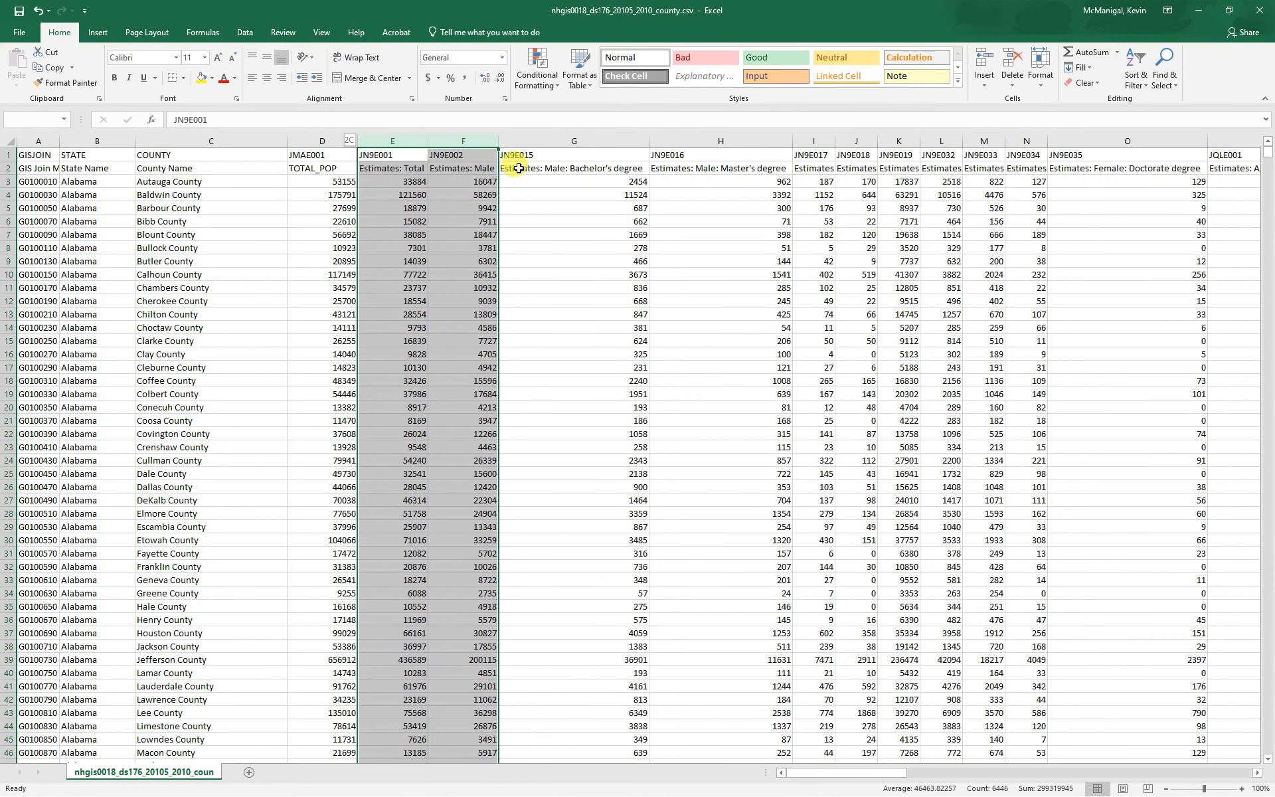
right_click(463, 140)
left_click(504, 257)
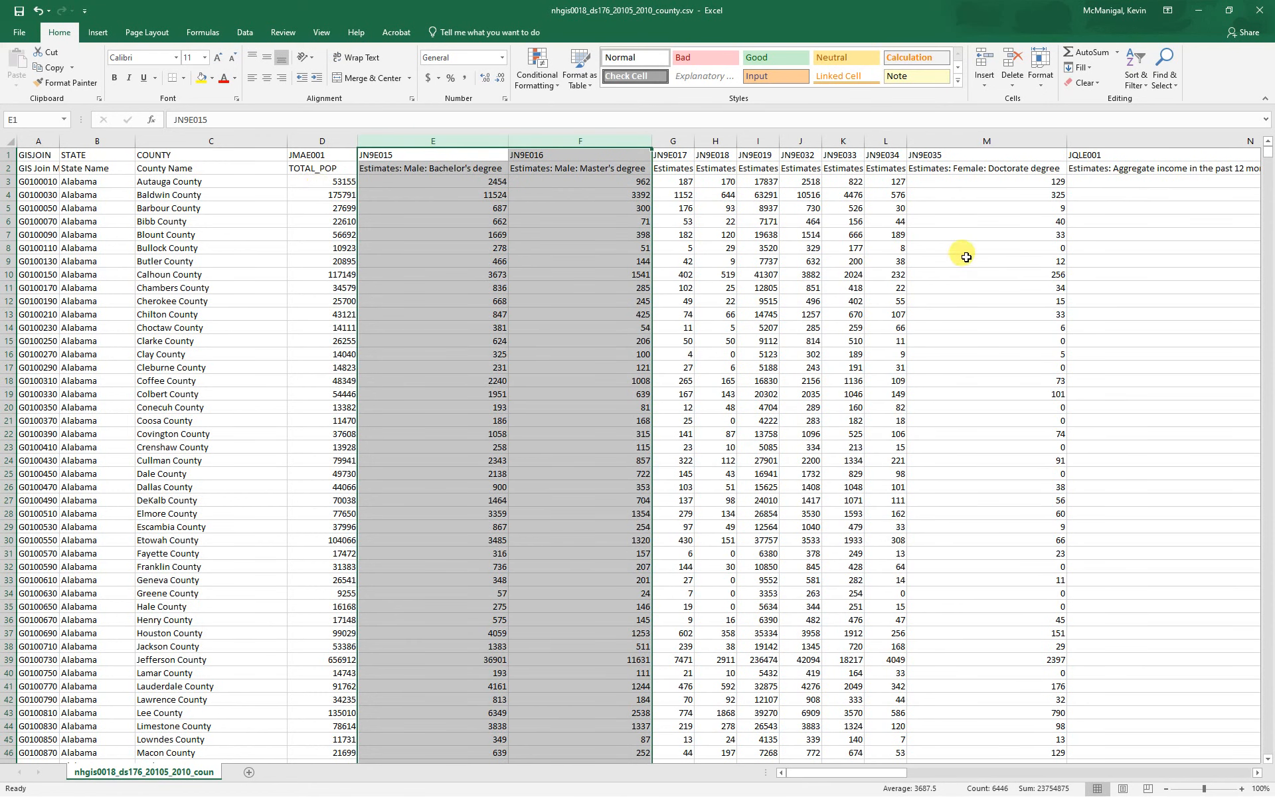
Replace the JQLE001 aggregate income description in cell N2 with TOTAL_INCOME.
left_click(1155, 168)
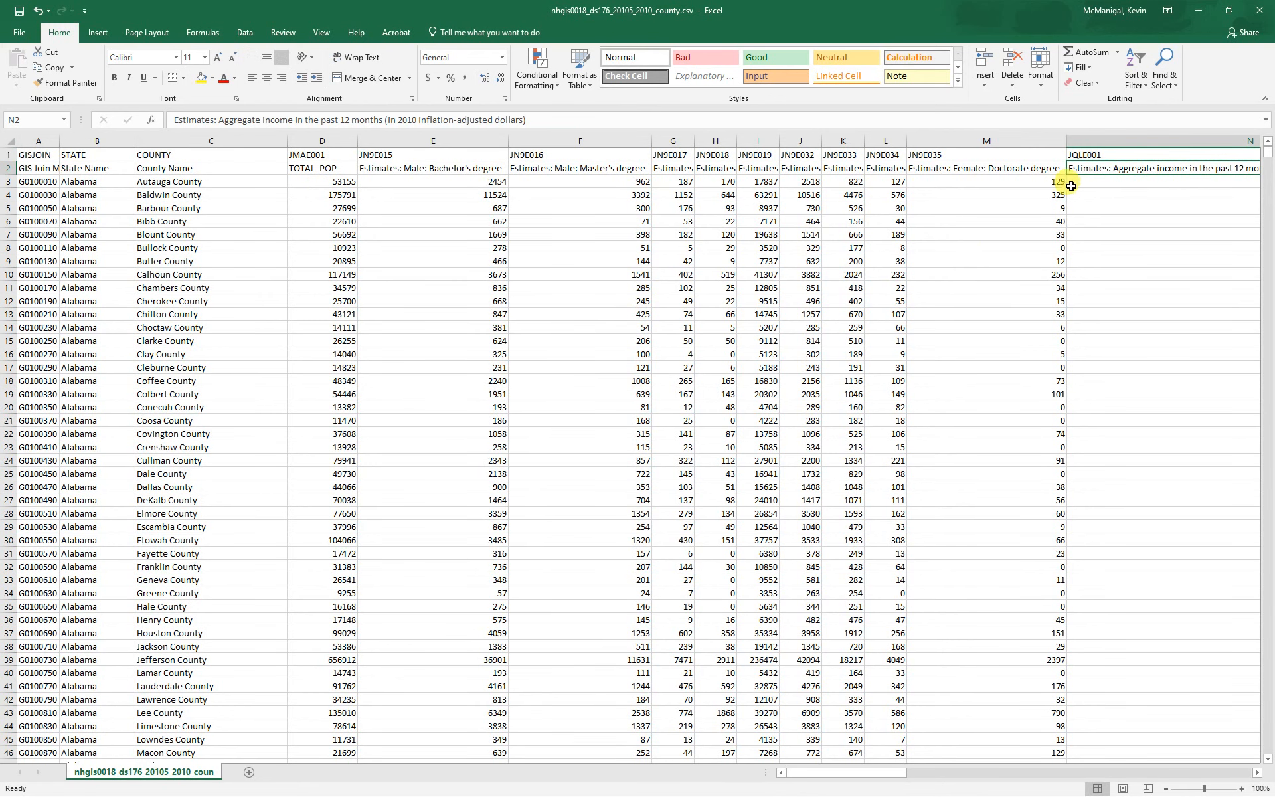
left_click_drag(569, 119, 215, 116)
left_click(530, 118)
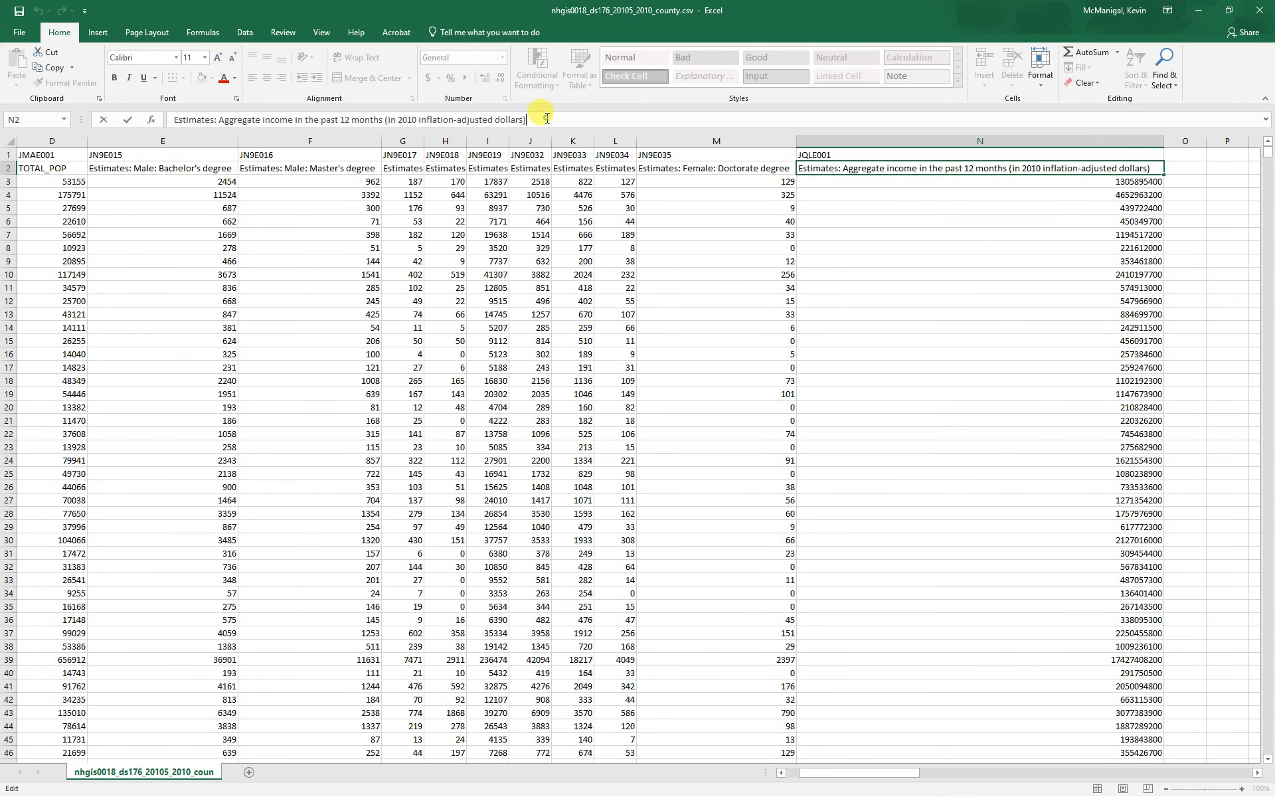
left_click_drag(527, 119, 164, 122)
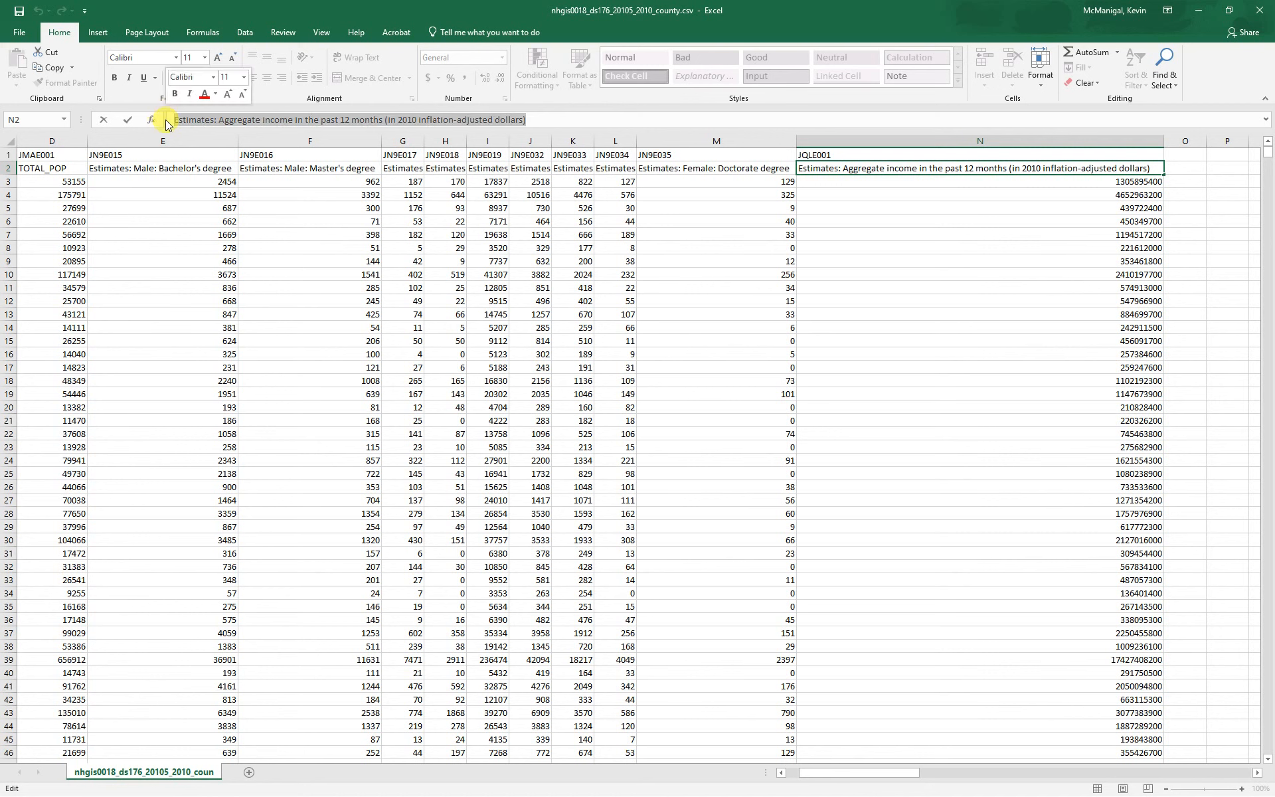
type("TOTAL_INCOME")
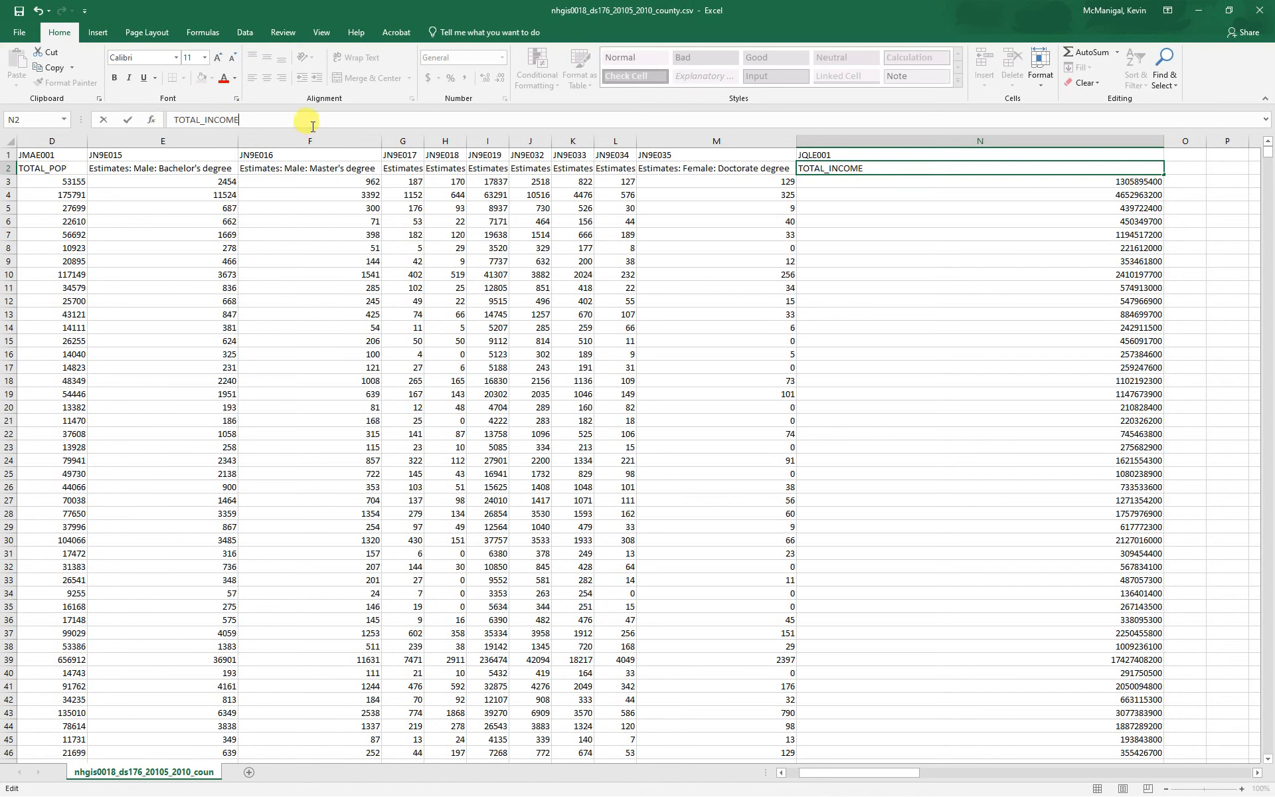
key("Return")
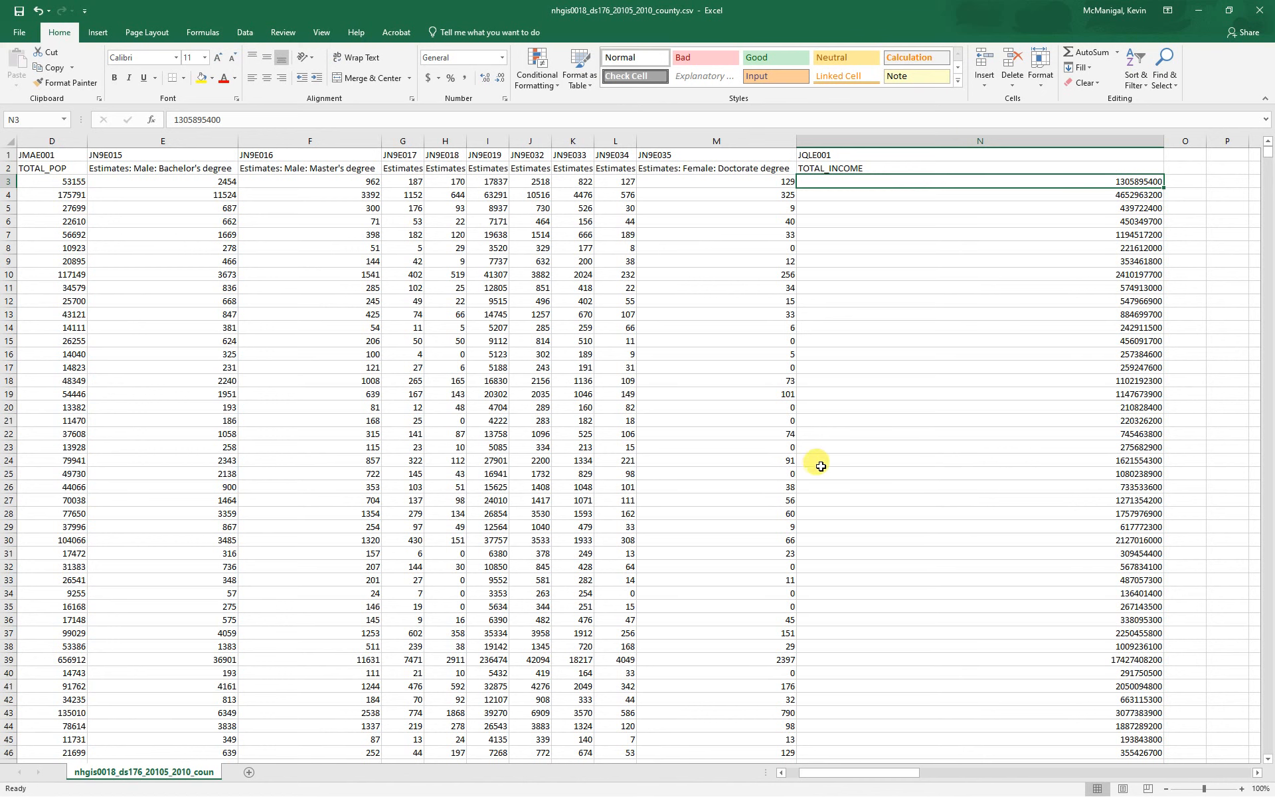
Insert a blank column before the TOTAL_INCOME column and enter TOTAL_EDU as its heading in cell N2.
left_click(1002, 460)
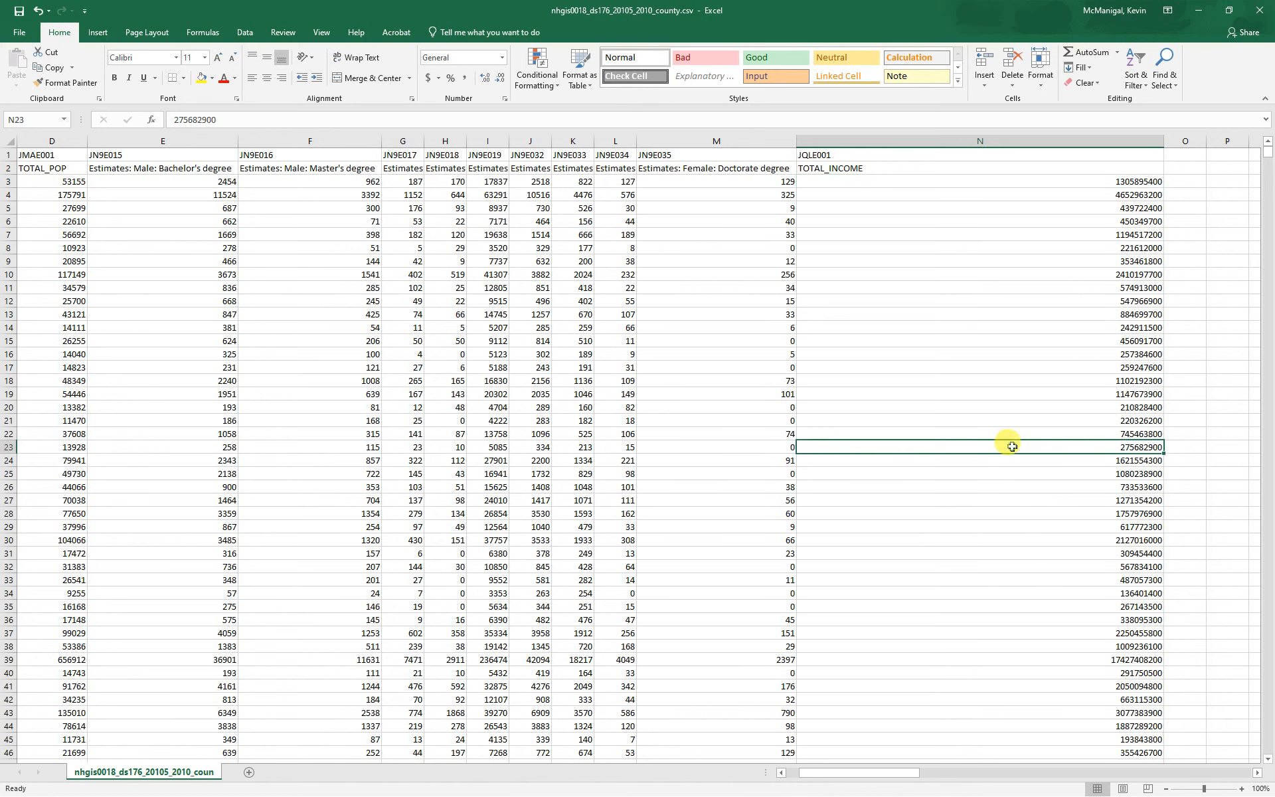
left_click(972, 141)
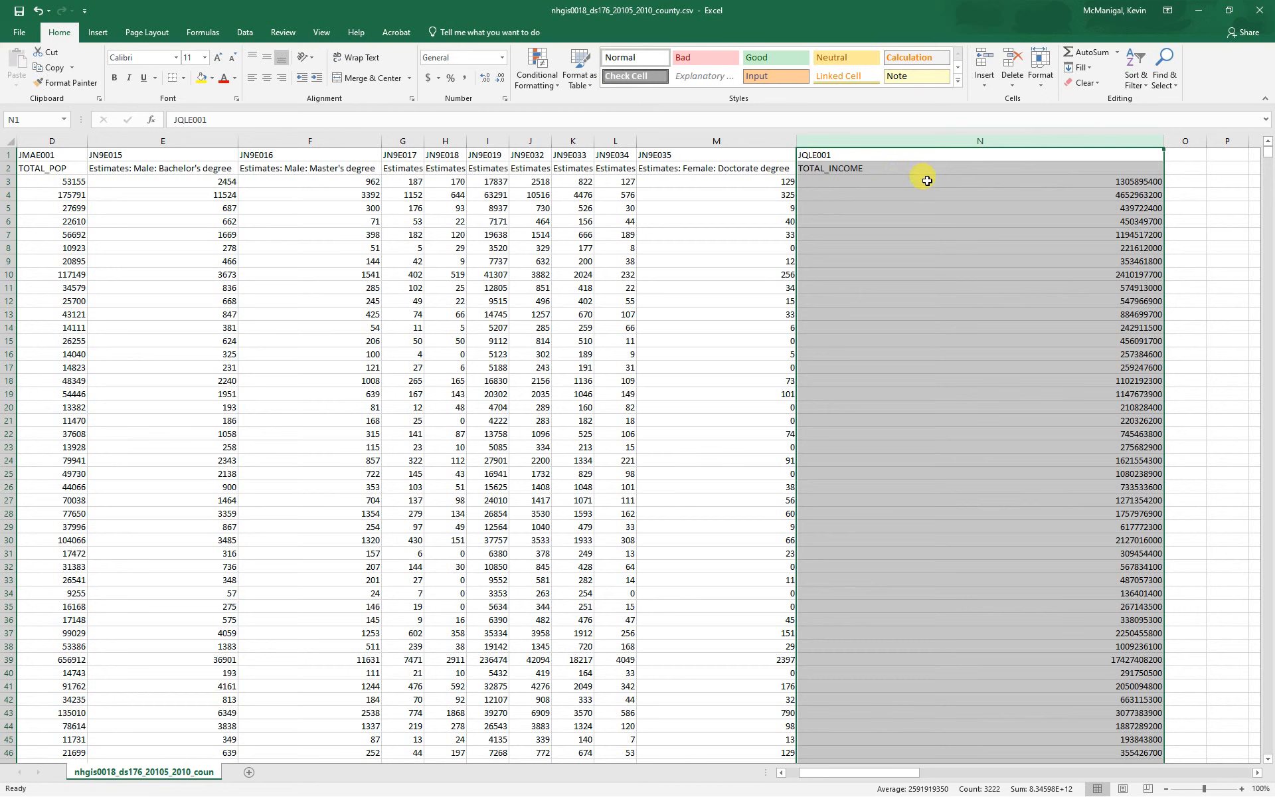
right_click(907, 146)
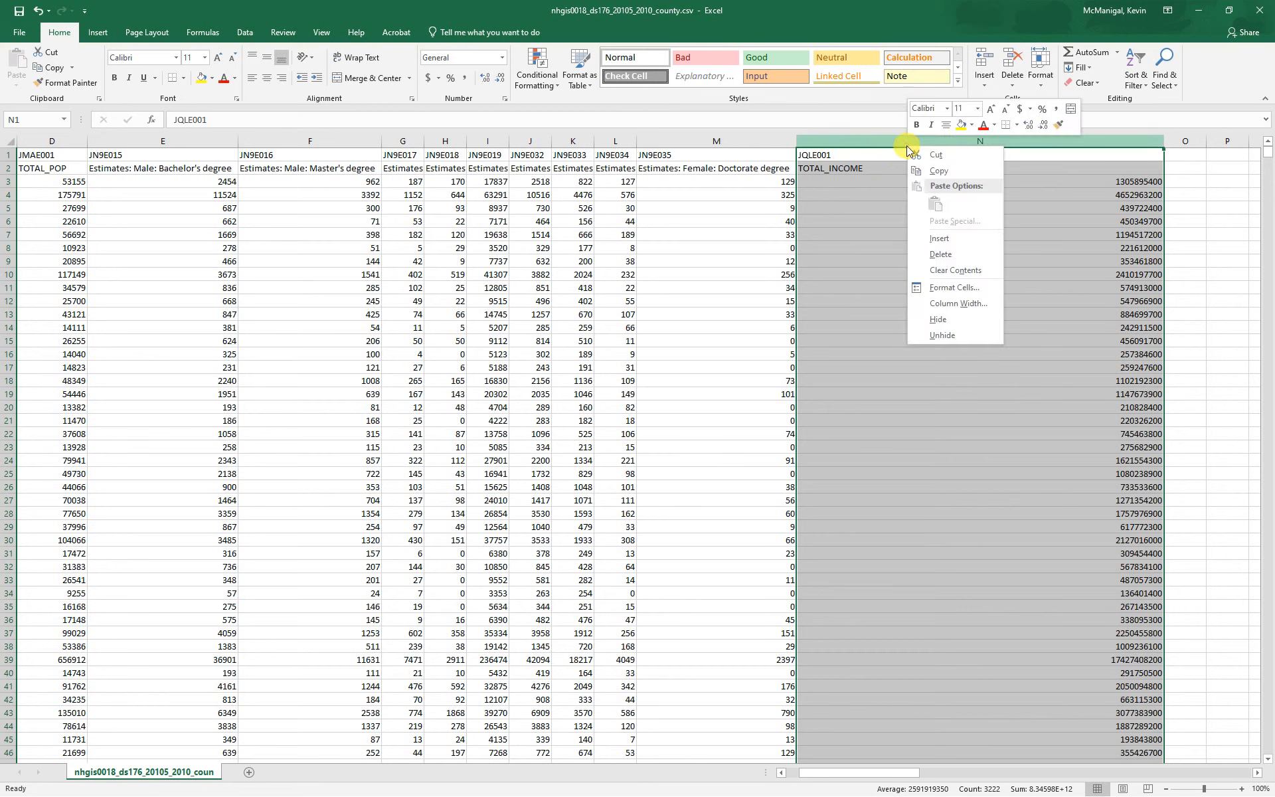
left_click(949, 239)
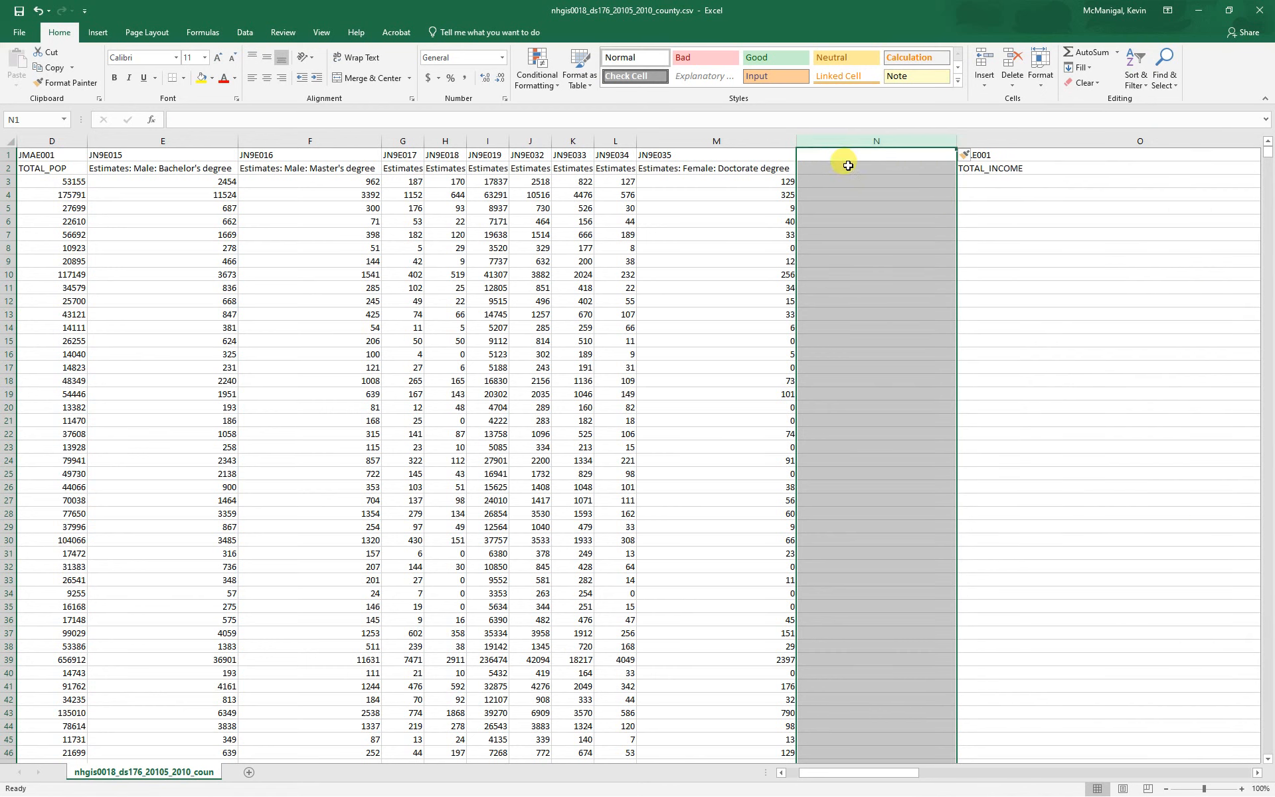
left_click(862, 167)
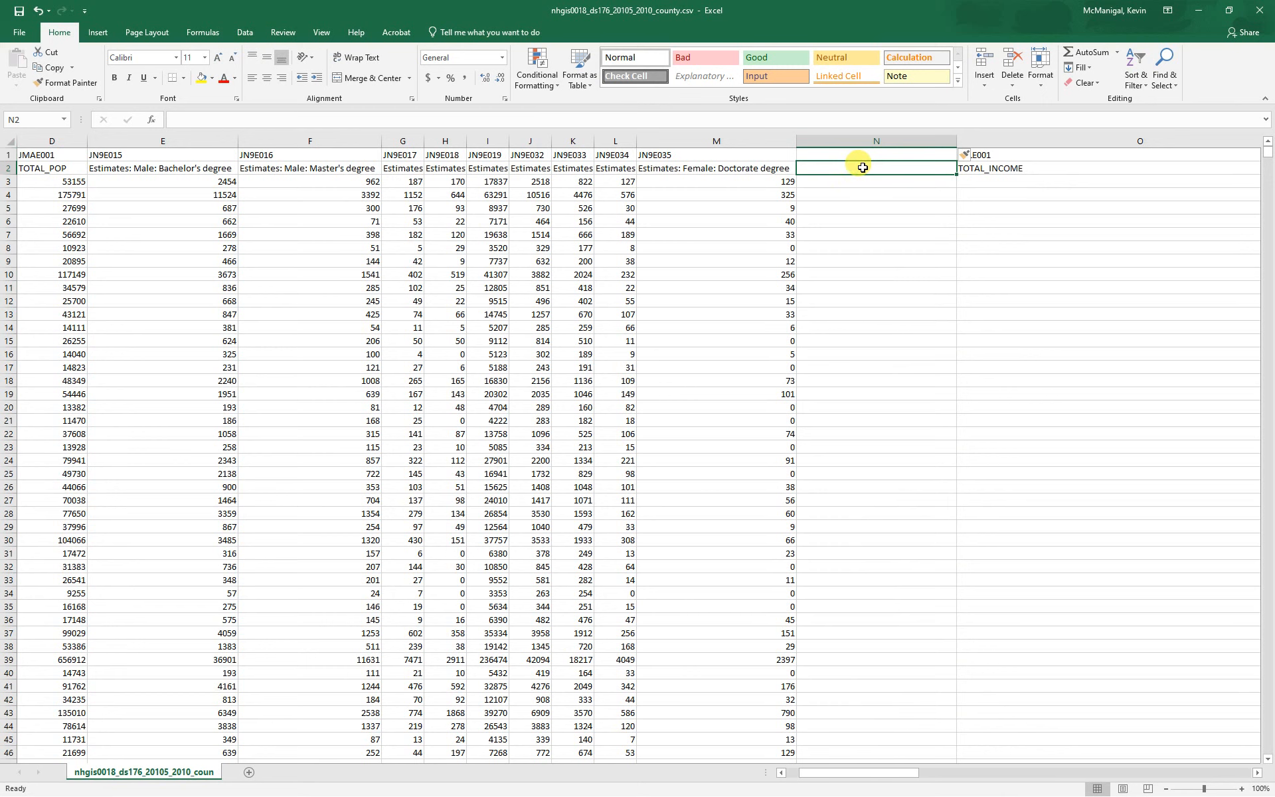
type("TOTAL_EDU")
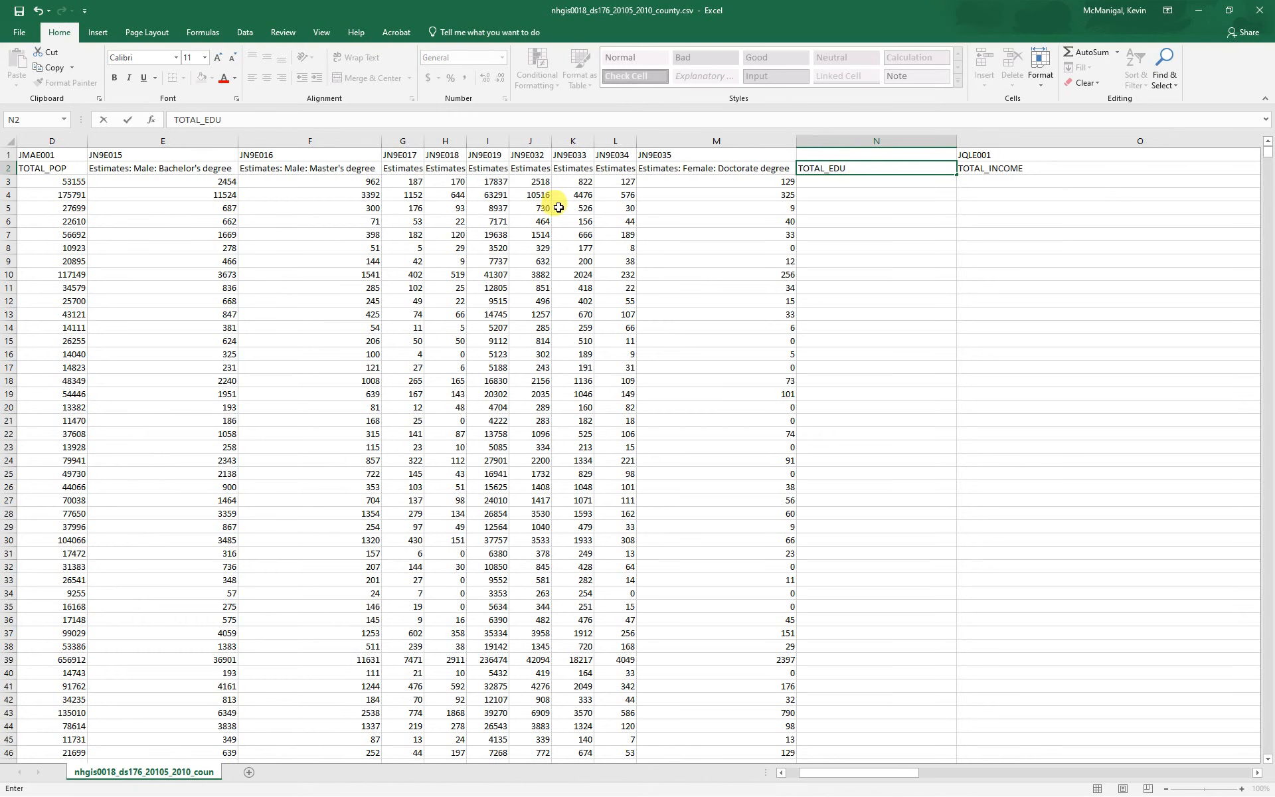
In cell N3, enter an AutoSum of the degree columns as =SUM(E3:M3), leaving out the population column.
left_click(818, 179)
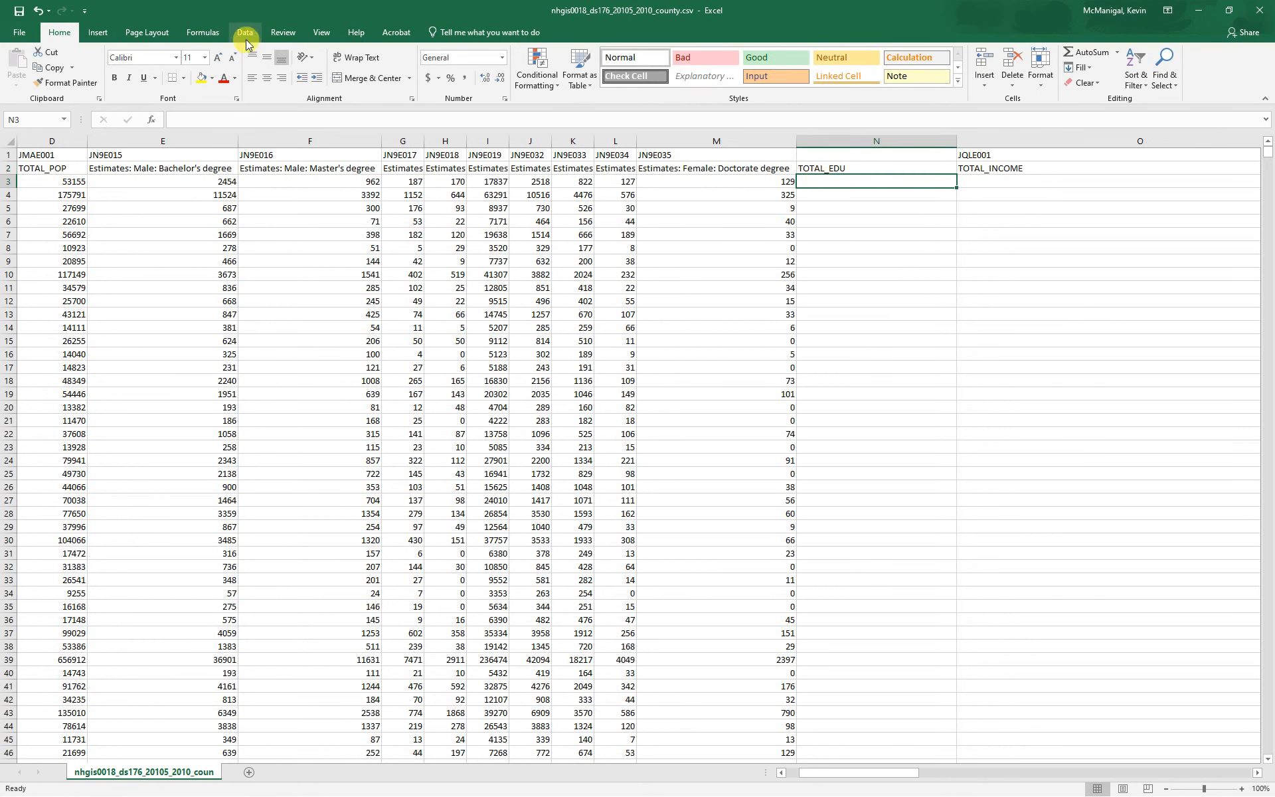
left_click(210, 32)
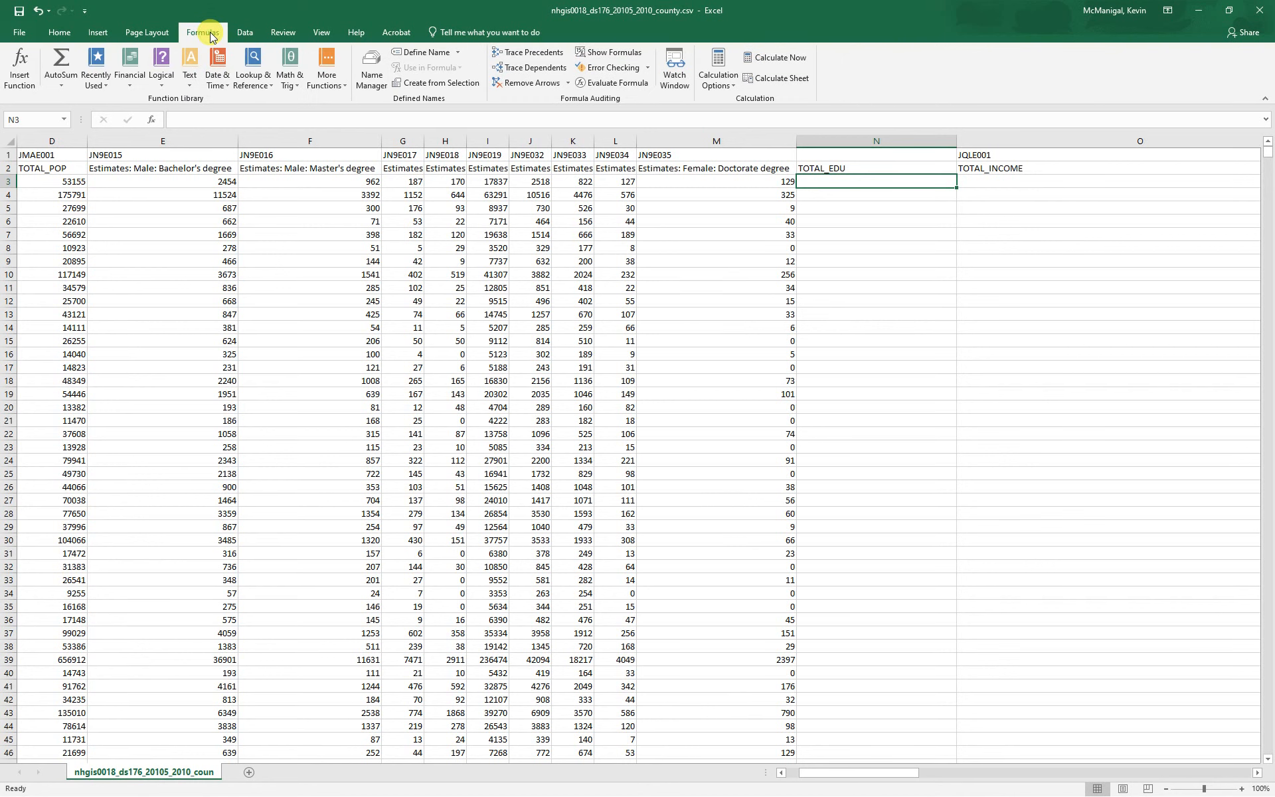
left_click(59, 63)
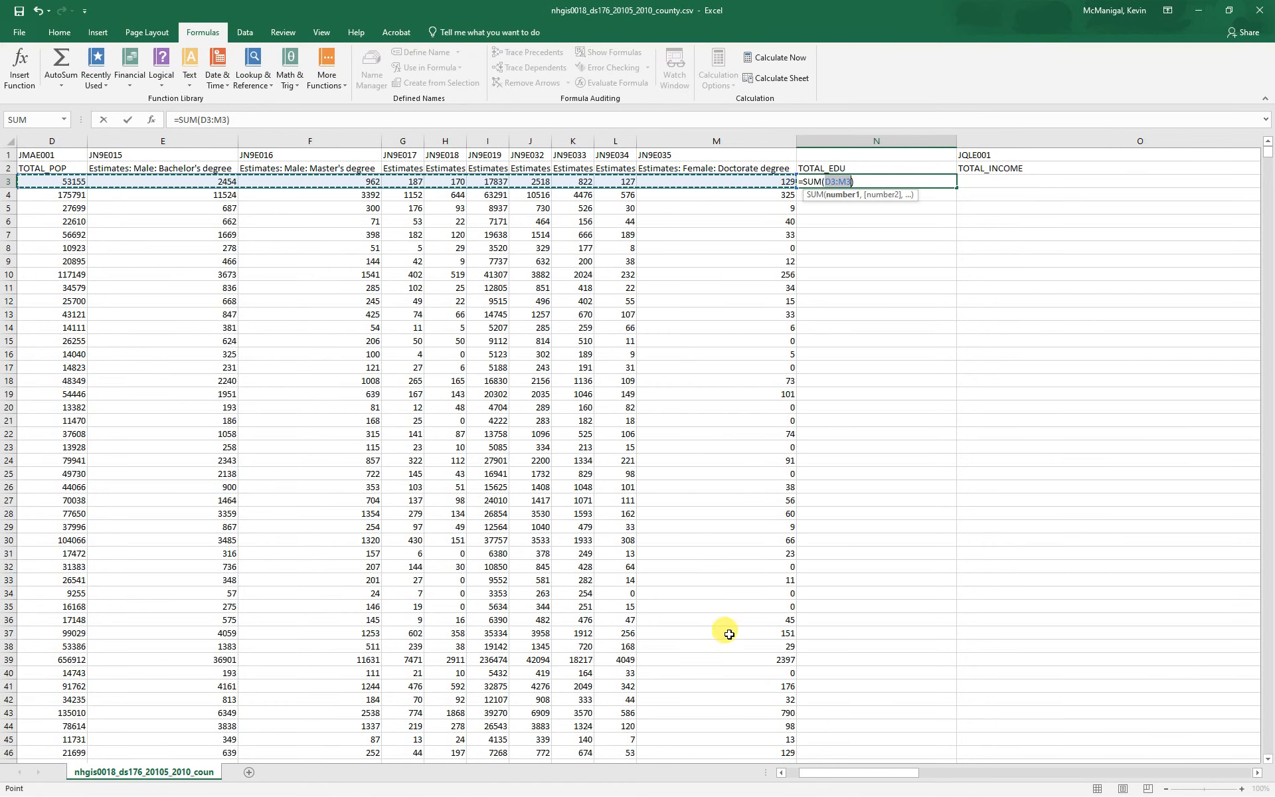
left_click_drag(834, 770, 822, 768)
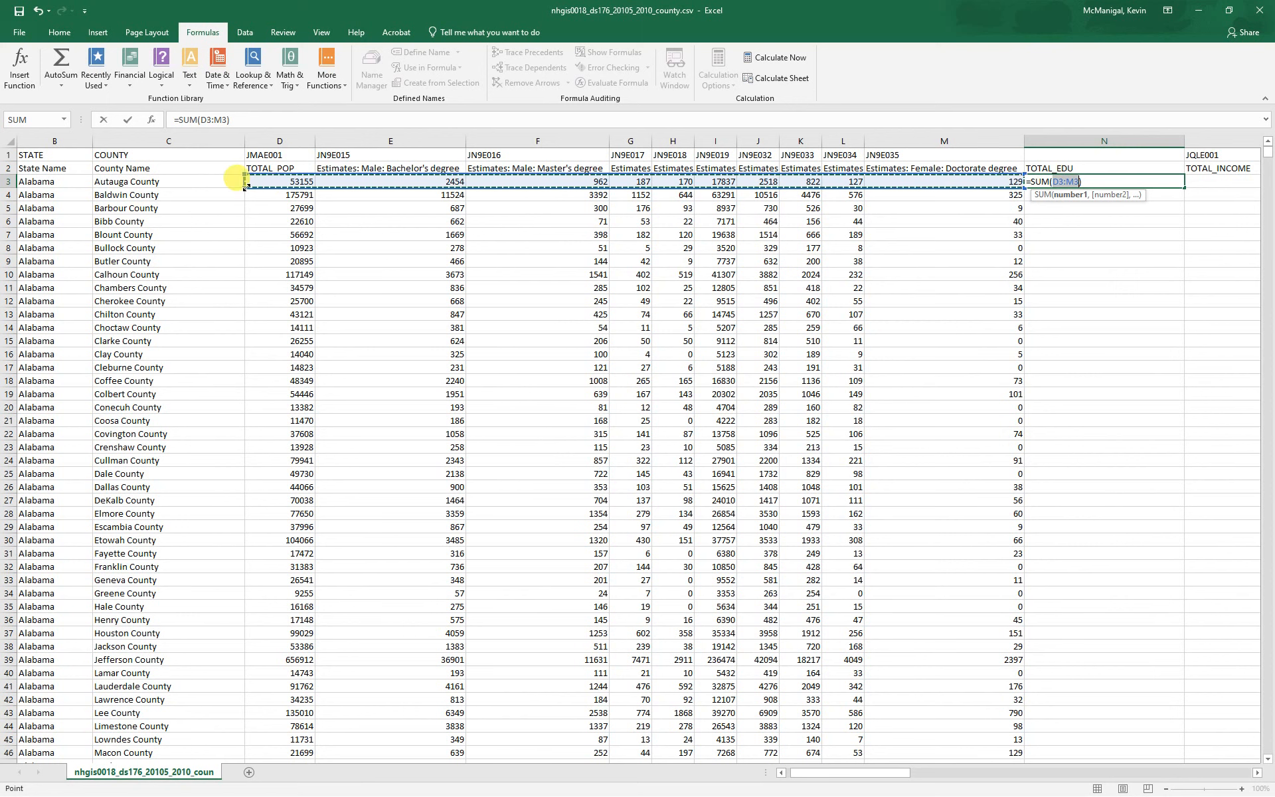
left_click_drag(244, 187, 302, 181)
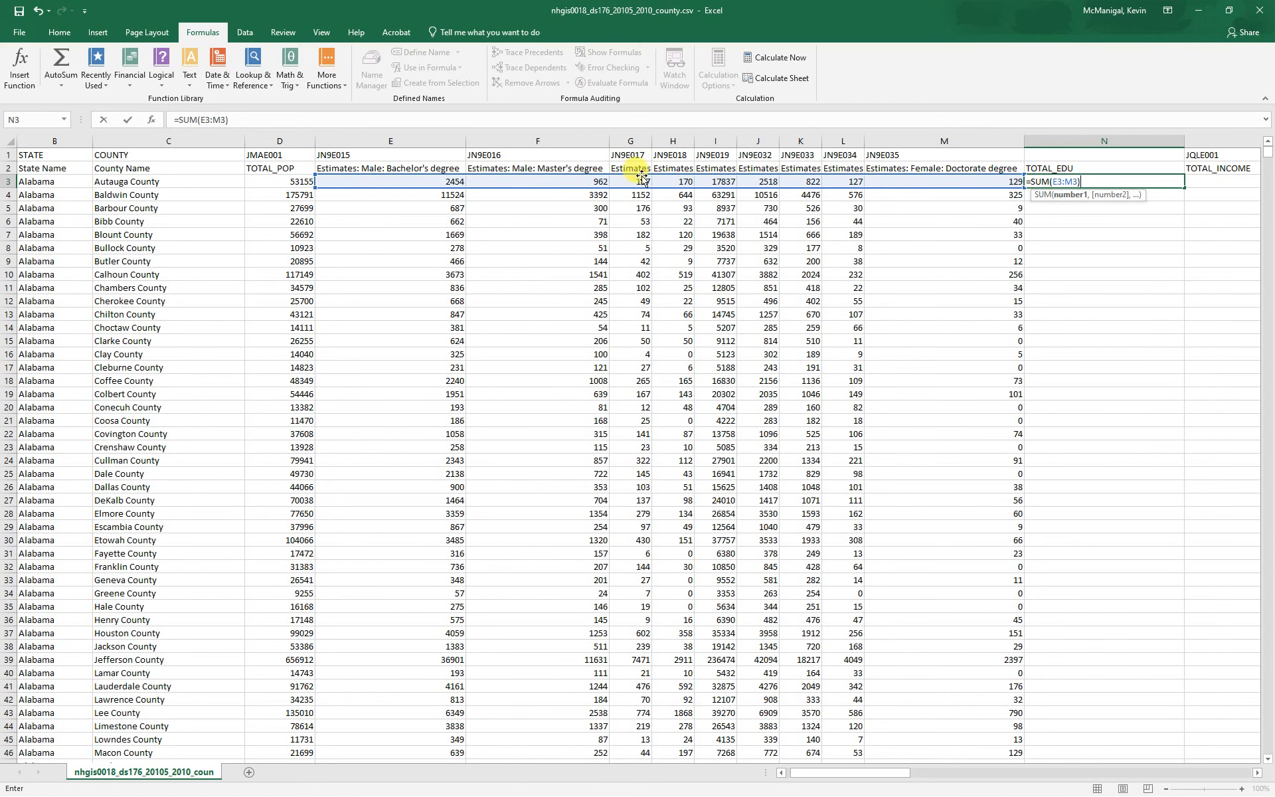
key("Return")
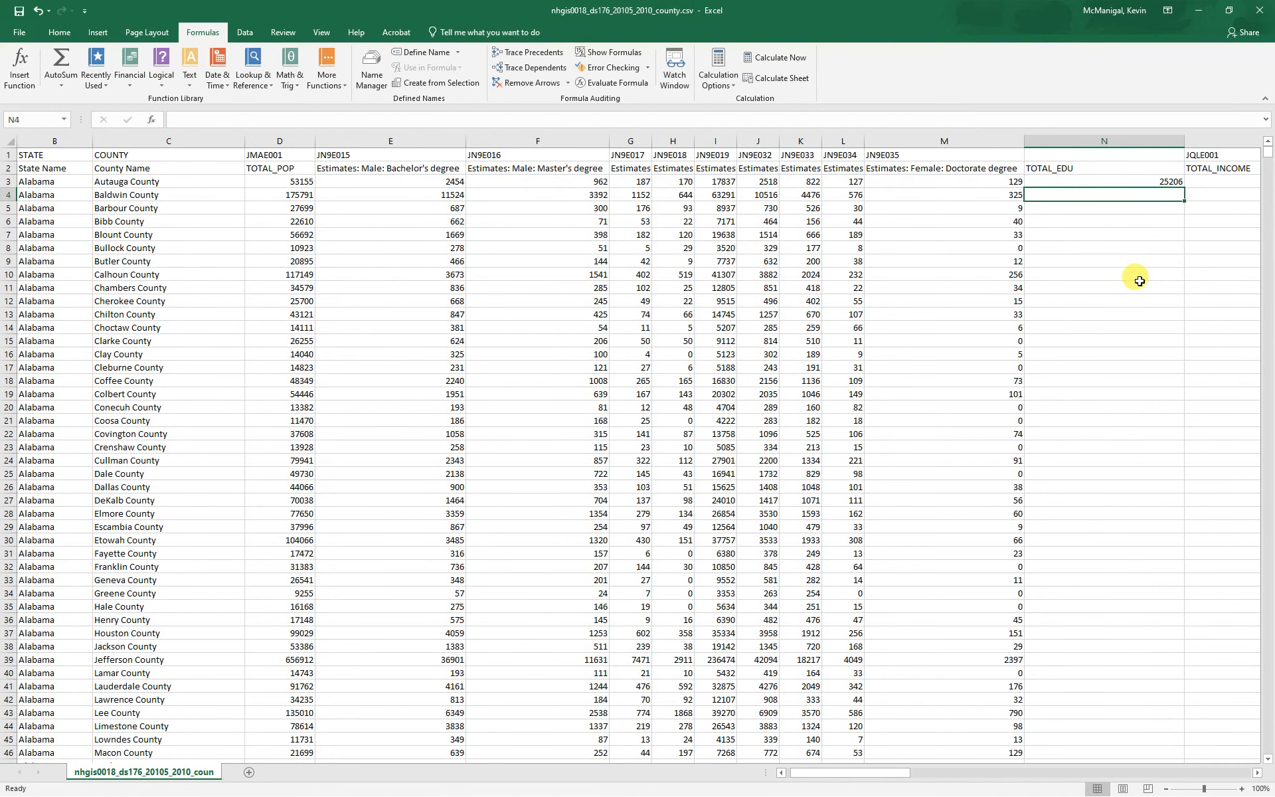
Fill the N3 sum down the whole TOTAL_EDU column and ignore its omitted-adjacent-cells errors.
left_click(1094, 183)
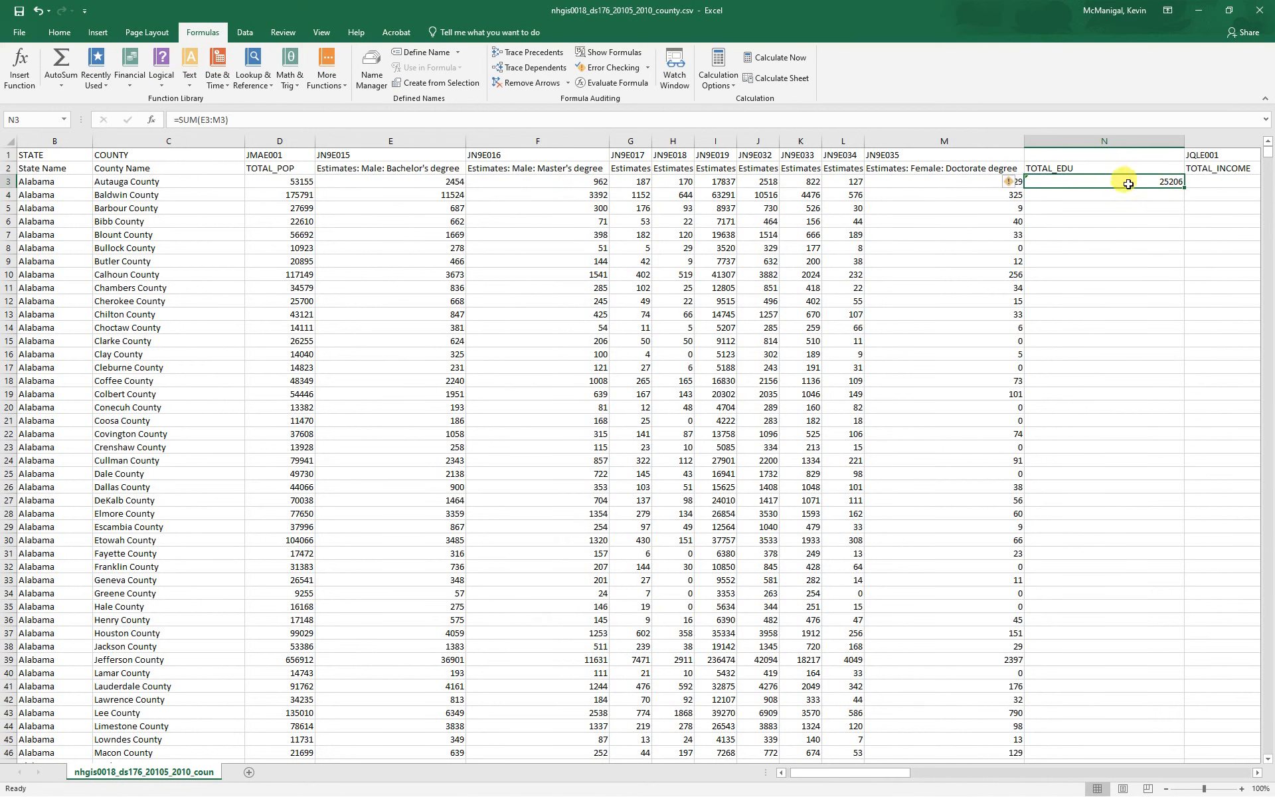
double_click(1184, 188)
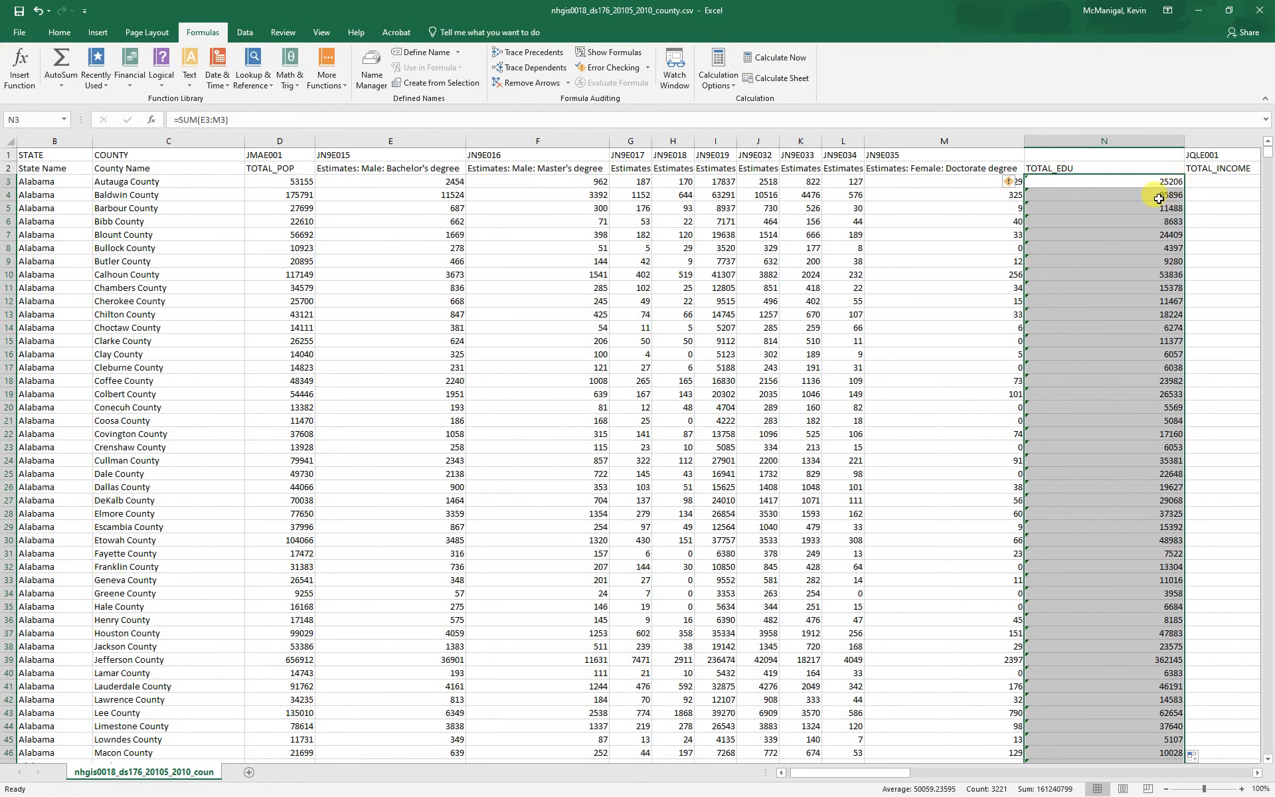
left_click(1018, 183)
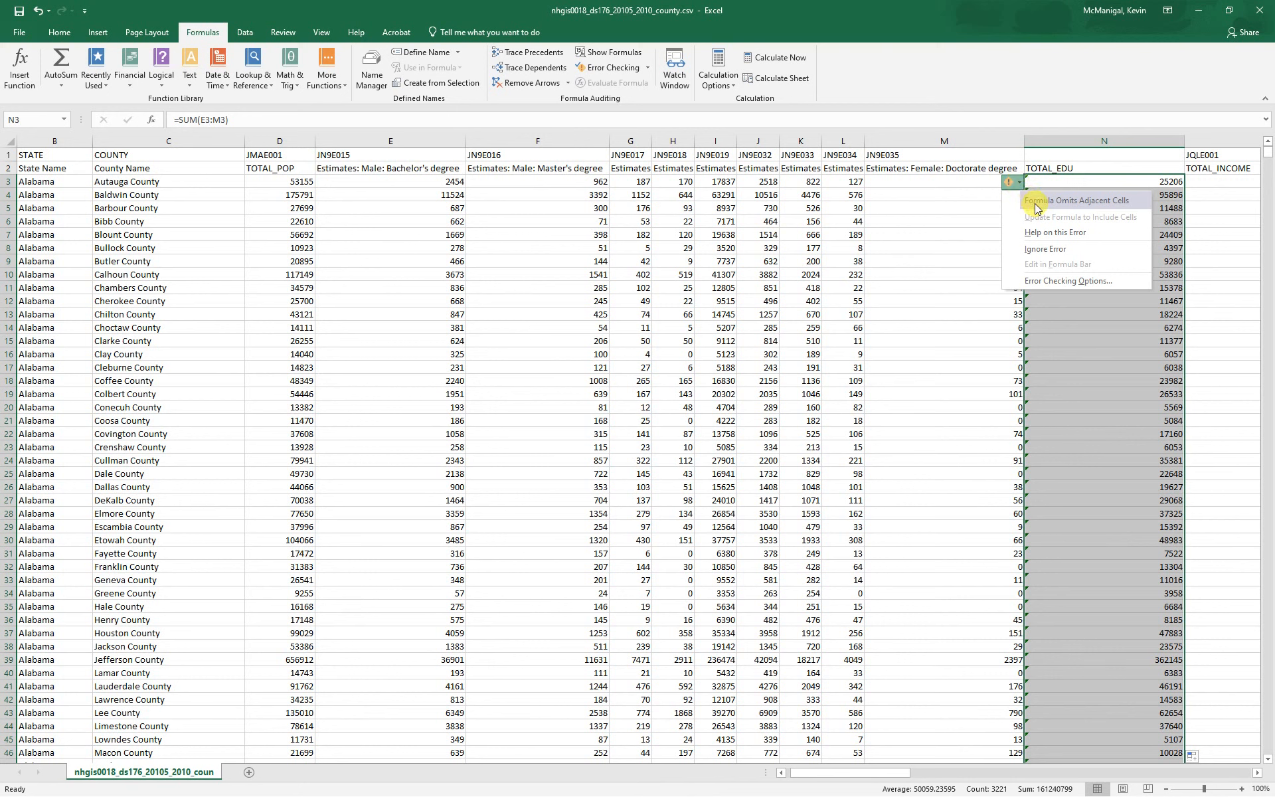
left_click(1046, 248)
left_click(1153, 316)
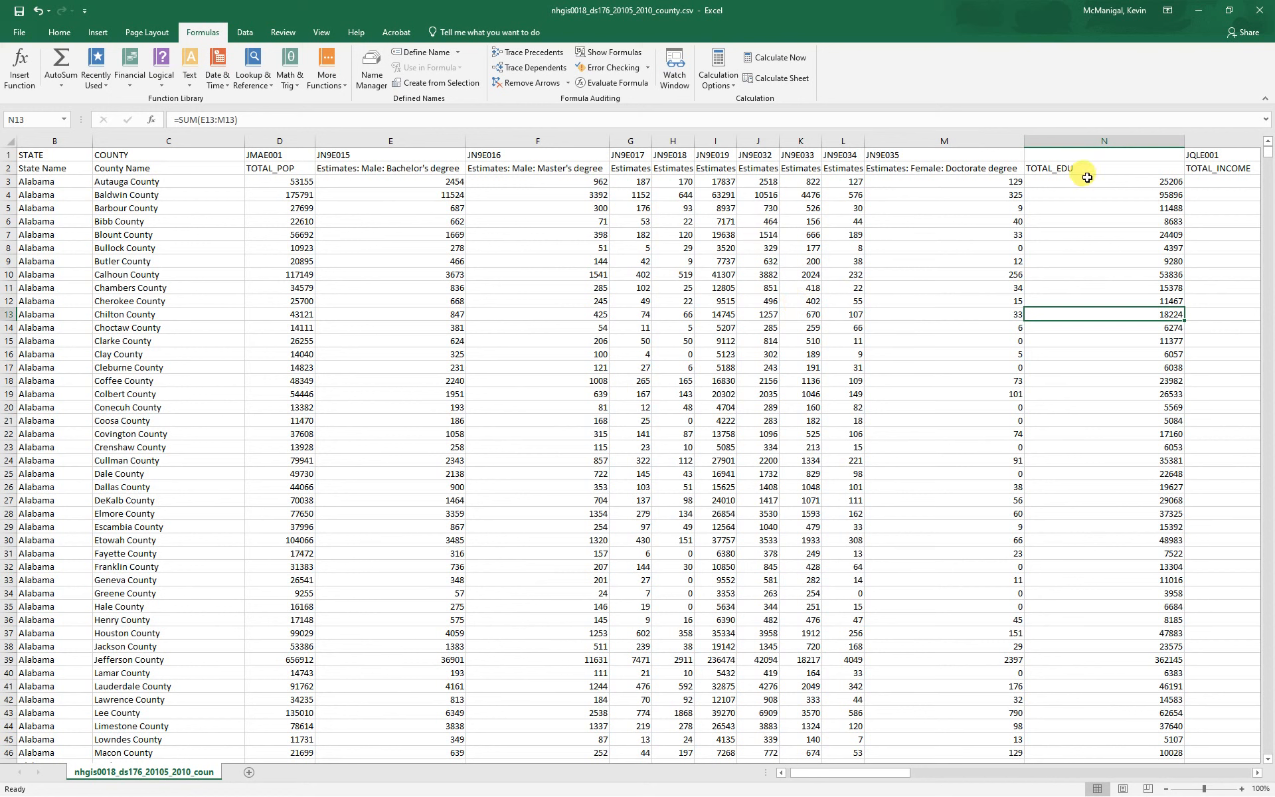
Copy the TOTAL_EDU column and paste it over itself as values to replace the formulas.
left_click(1091, 142)
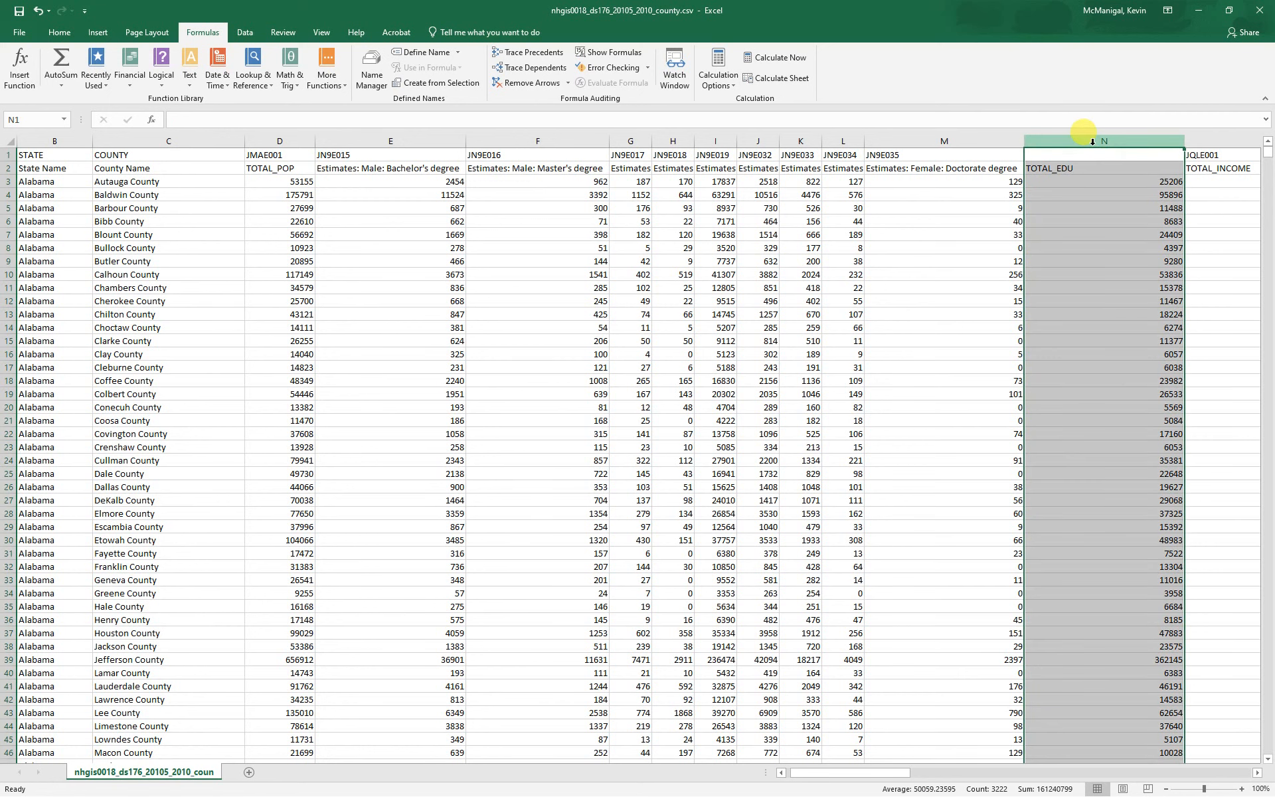
right_click(1091, 143)
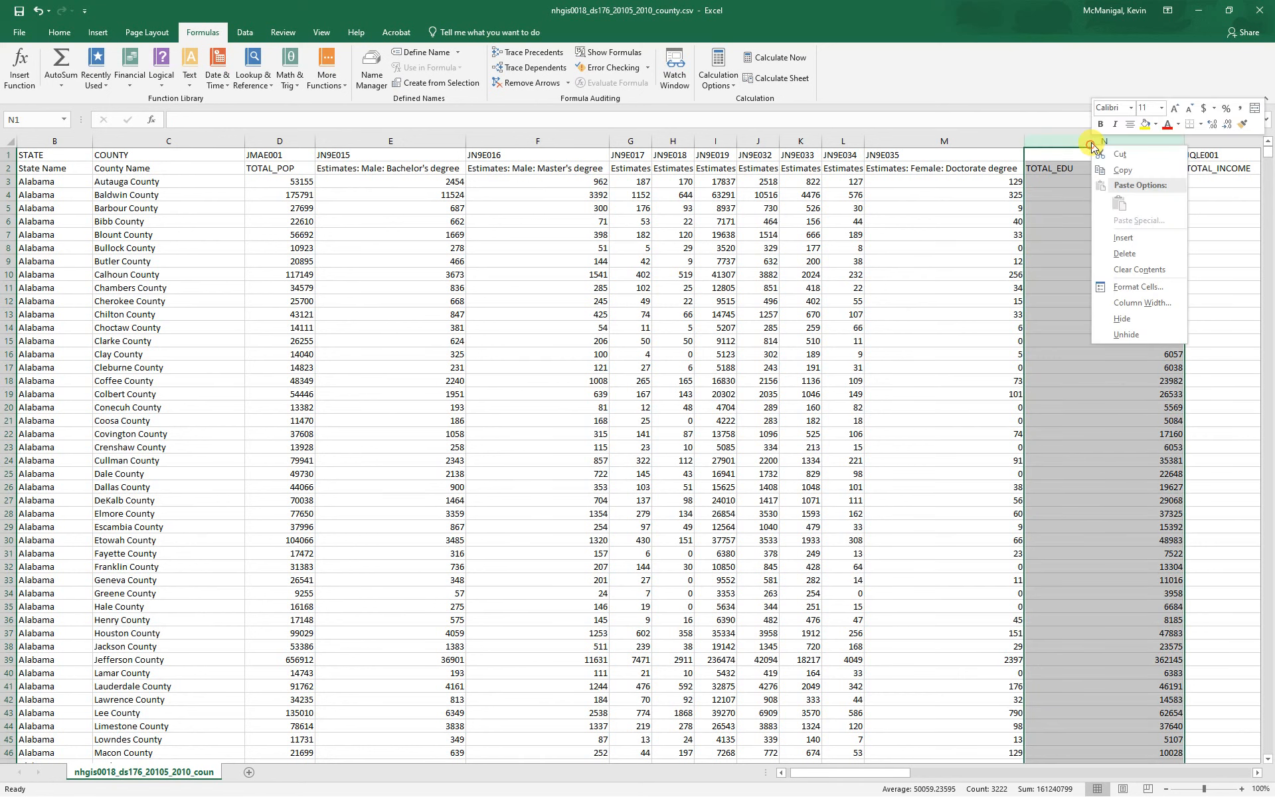
left_click(1122, 172)
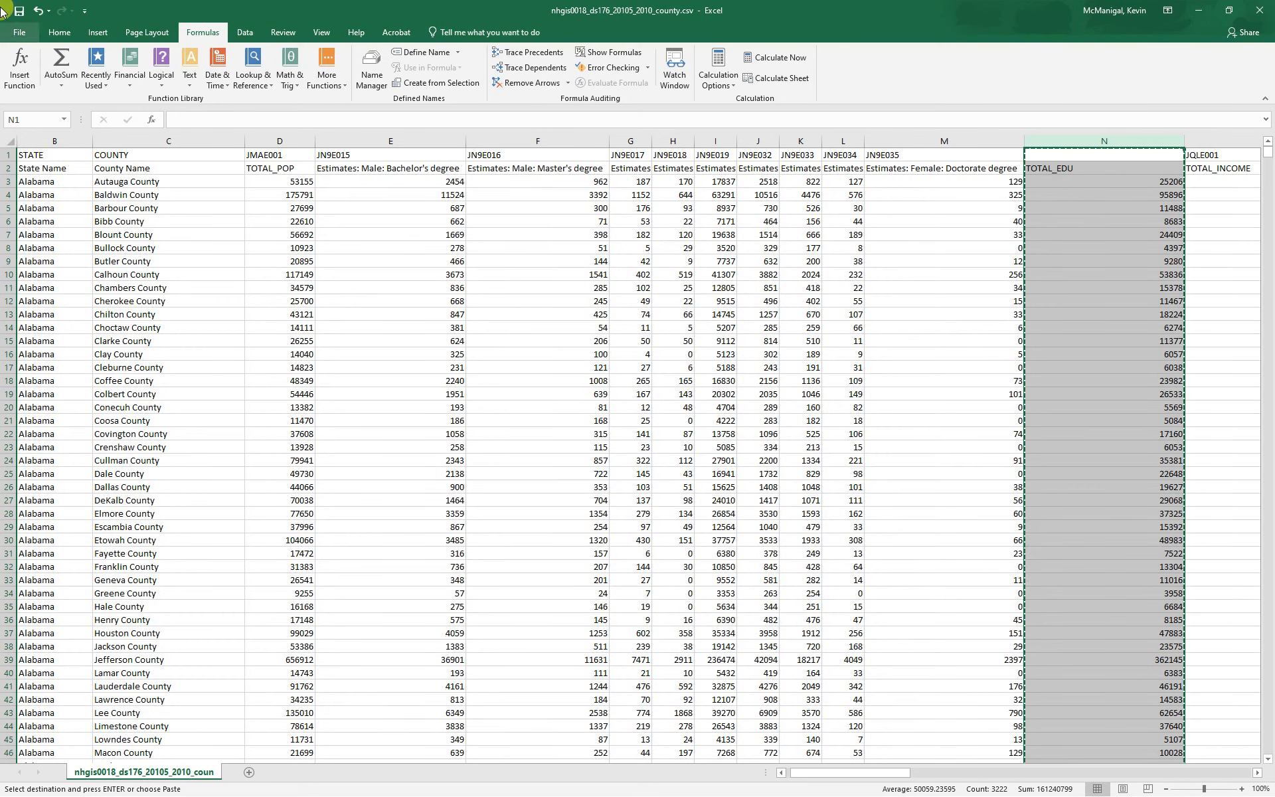
left_click(47, 35)
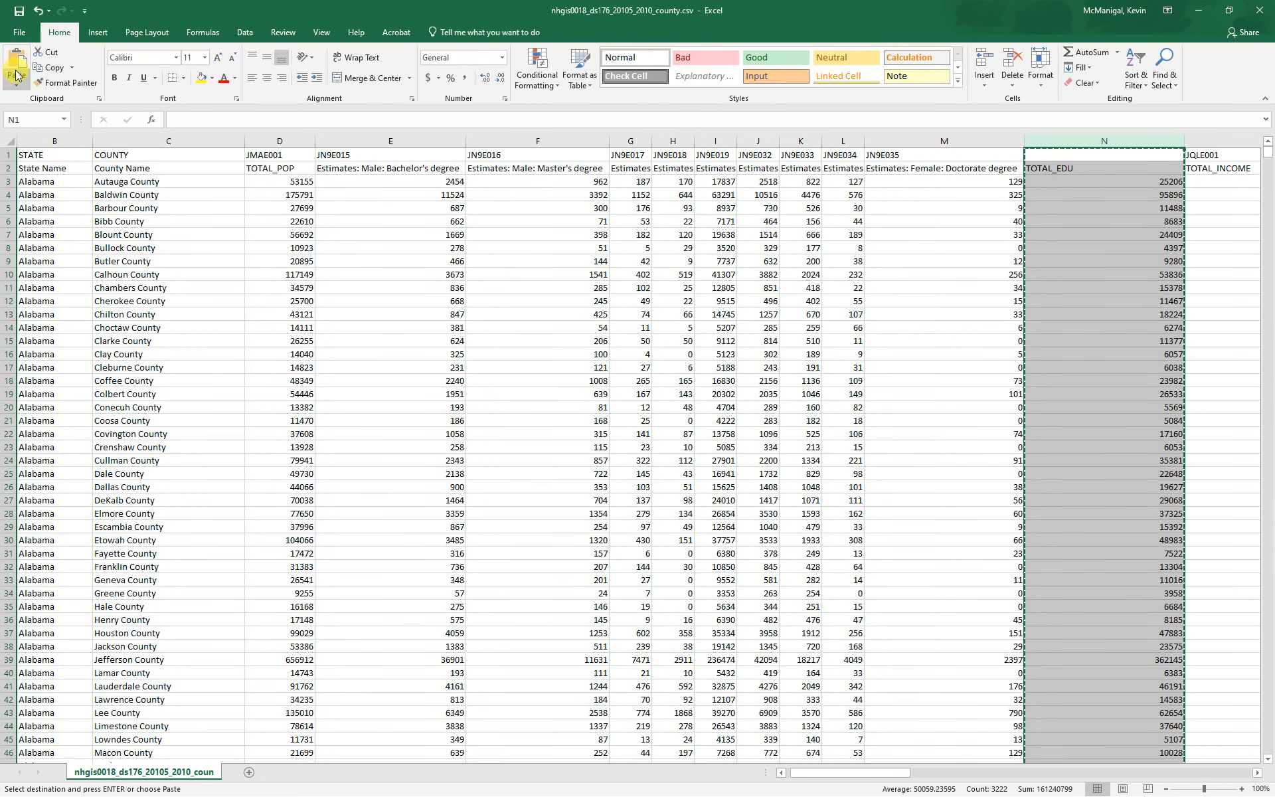
left_click(16, 90)
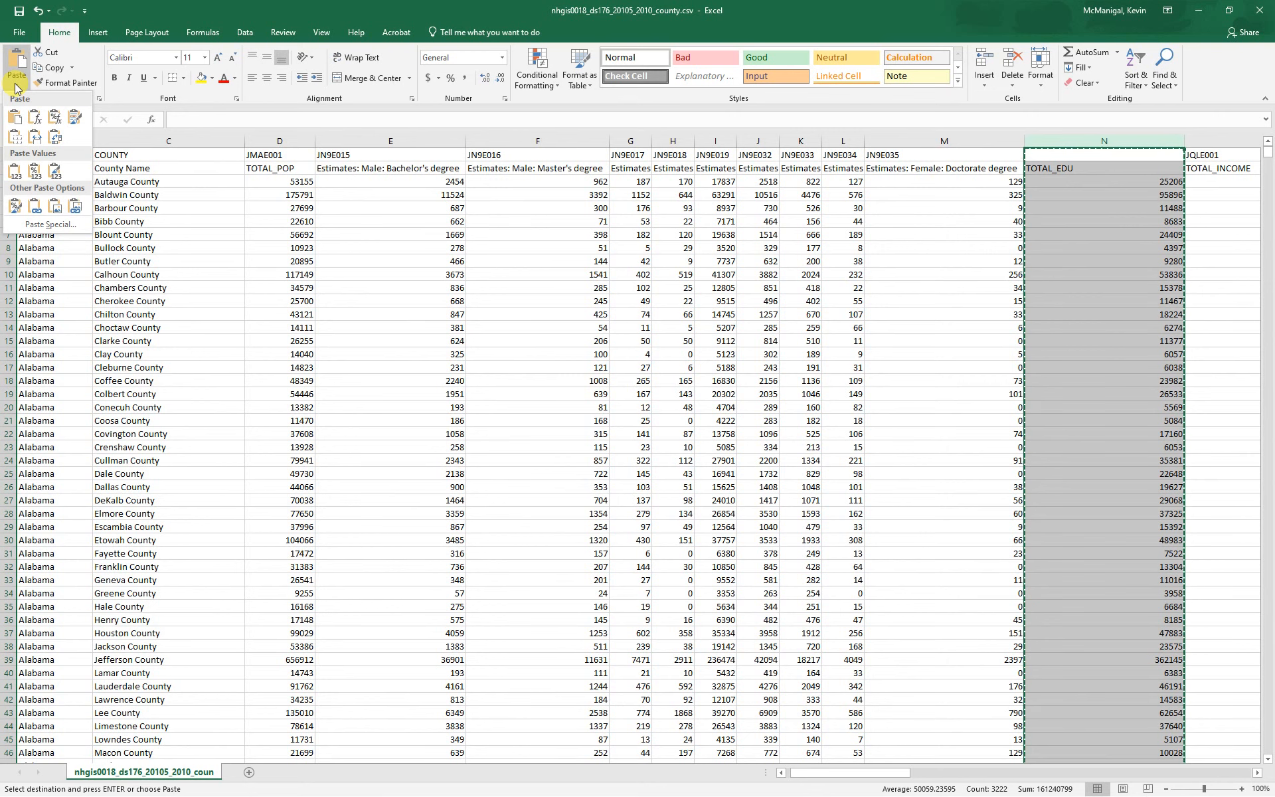
left_click(17, 174)
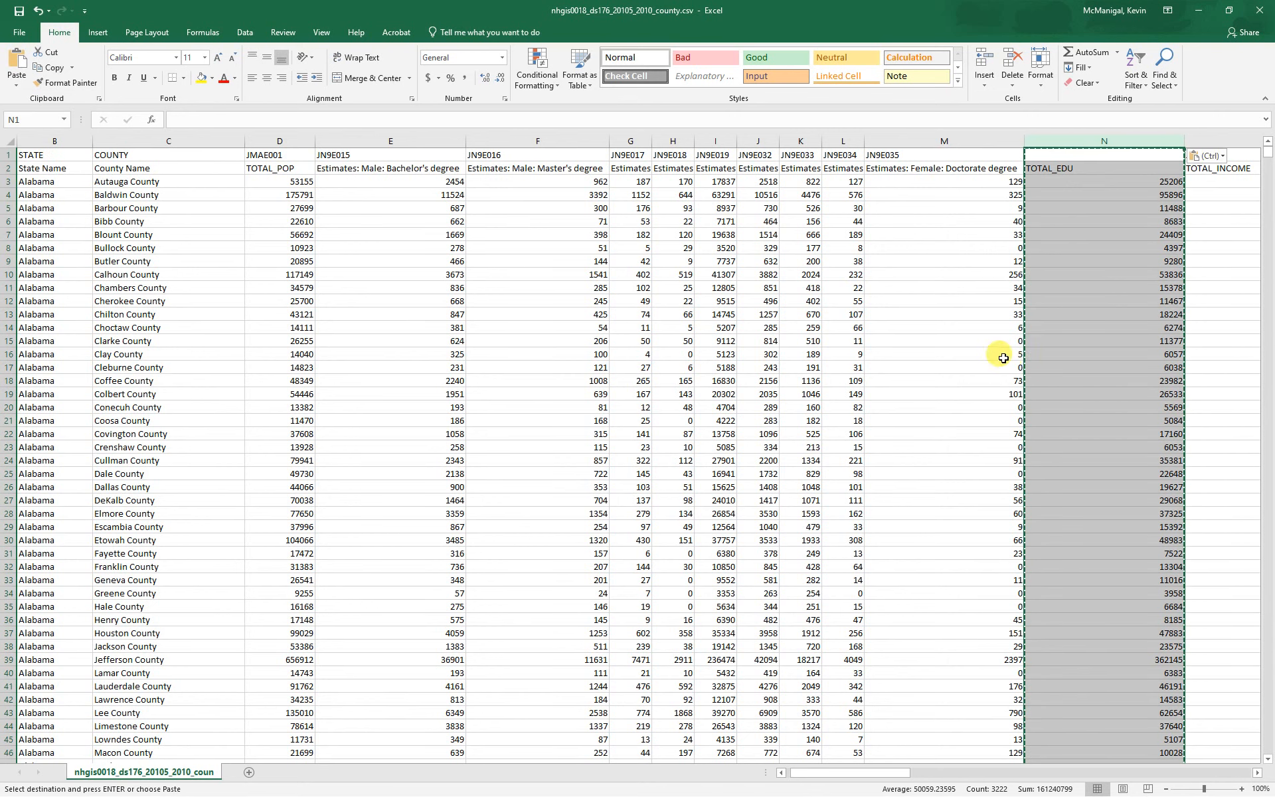
left_click(925, 322)
key("ctrl+d")
left_click(1146, 183)
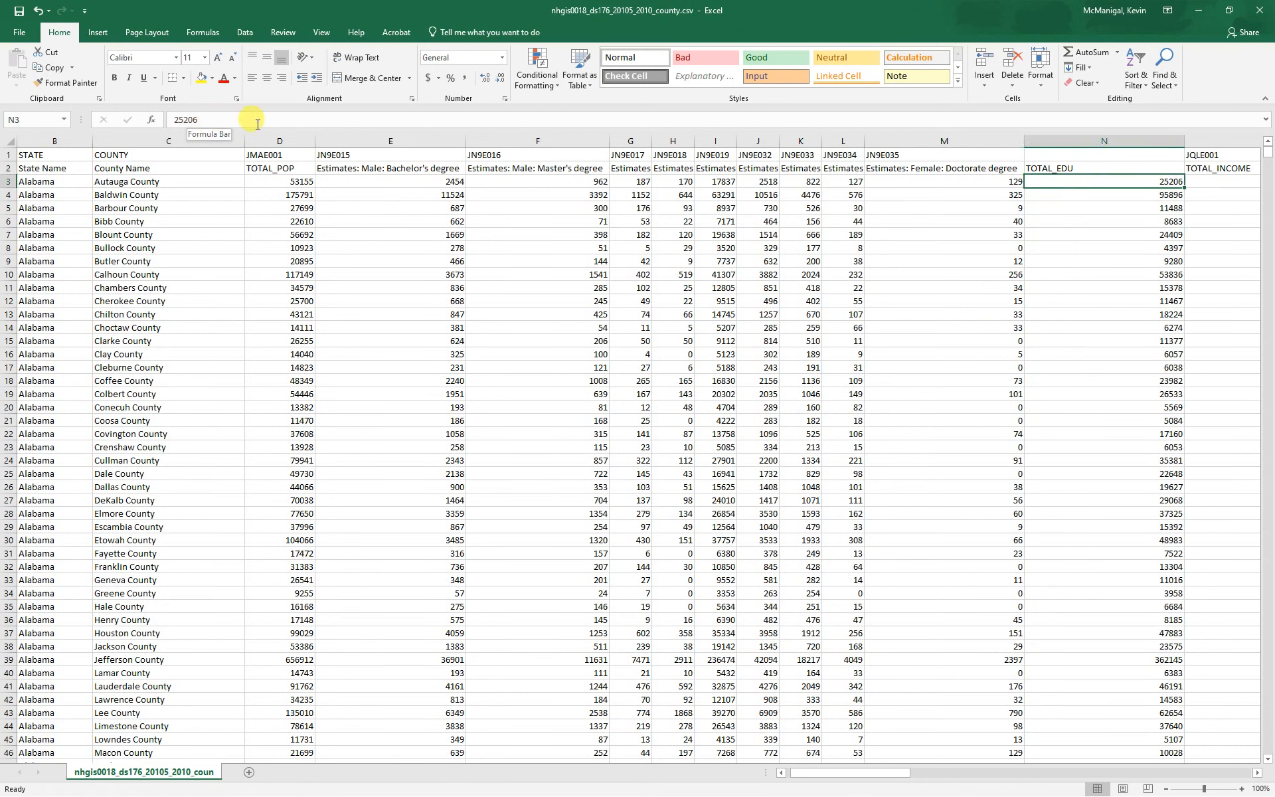
Delete the individual degree columns E through M, from JN9E015 to JN9E035.
left_click(948, 140)
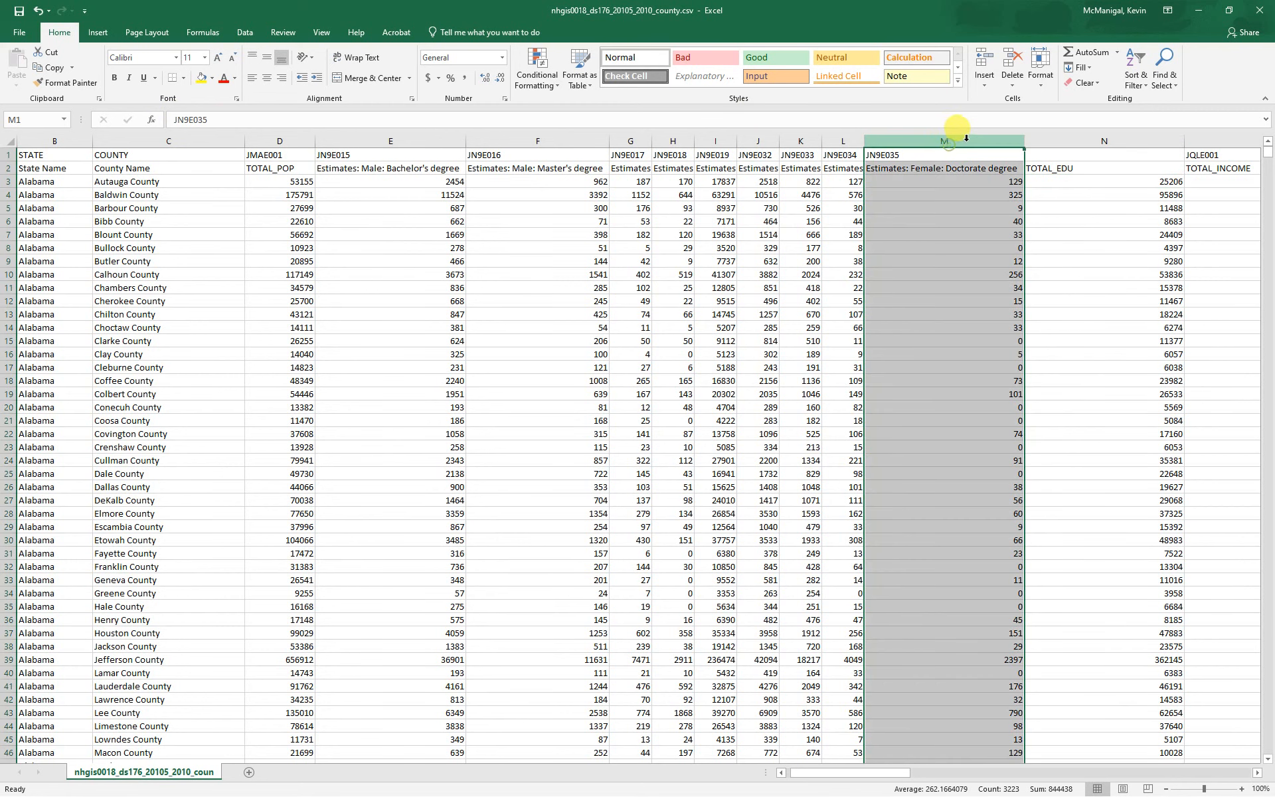
left_click(386, 141, "shift")
right_click(387, 143)
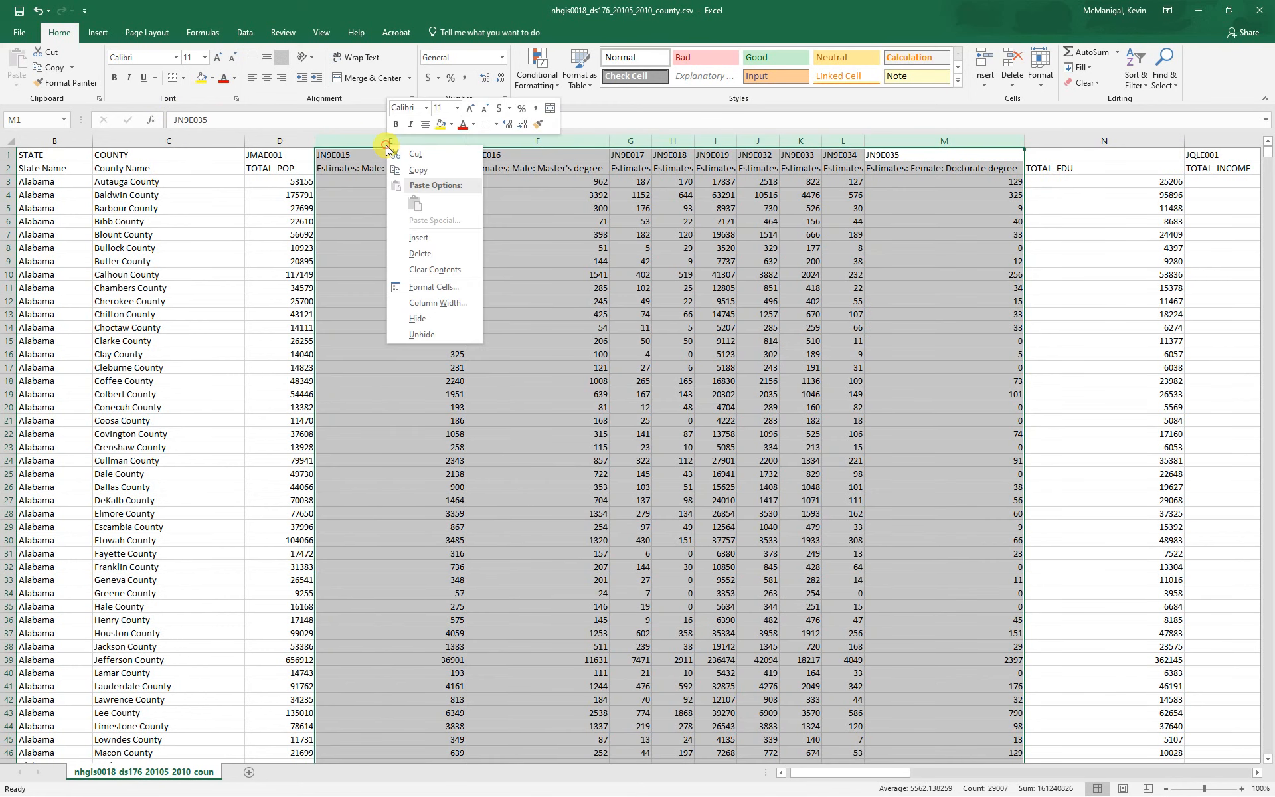
left_click(418, 252)
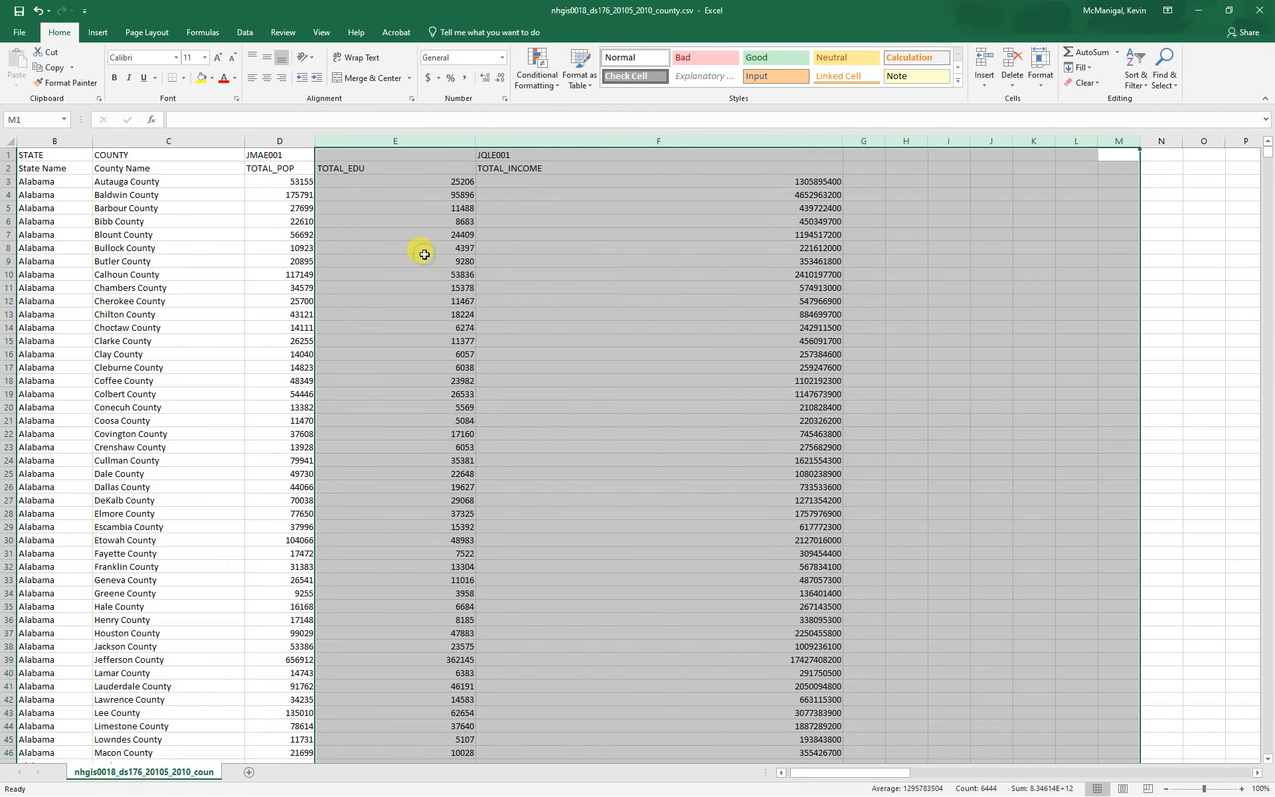
Autofit the widths of the TOTAL_EDU and TOTAL_INCOME columns and the GISJOIN column.
double_click(842, 141)
left_click(1013, 265)
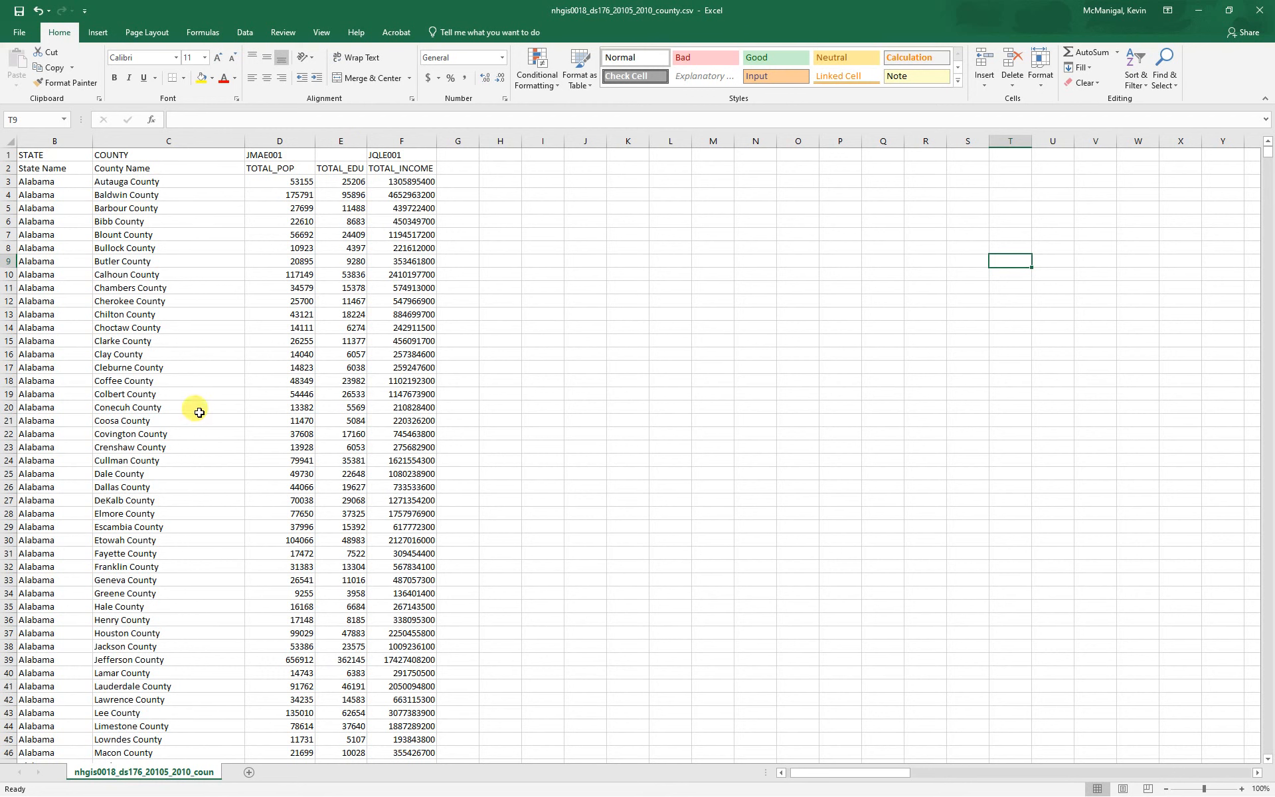
left_click_drag(842, 772, 807, 773)
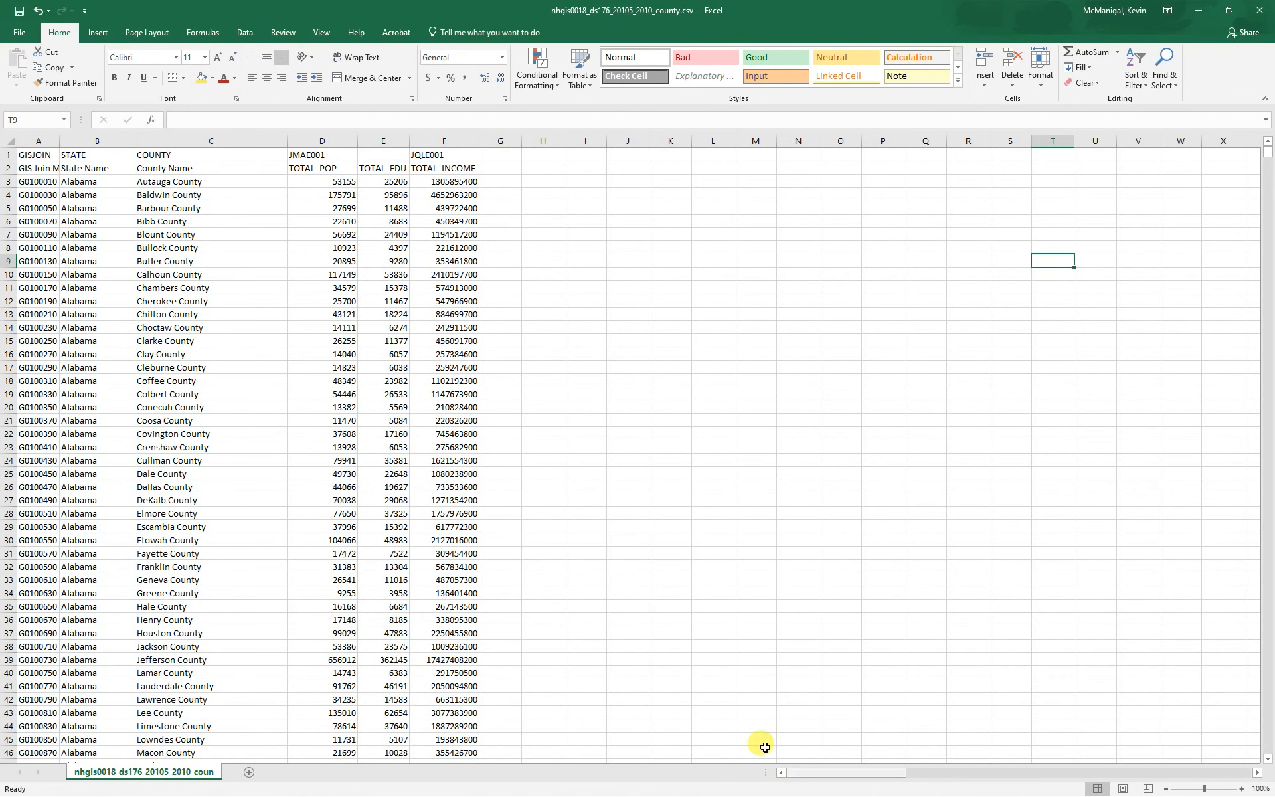
double_click(59, 138)
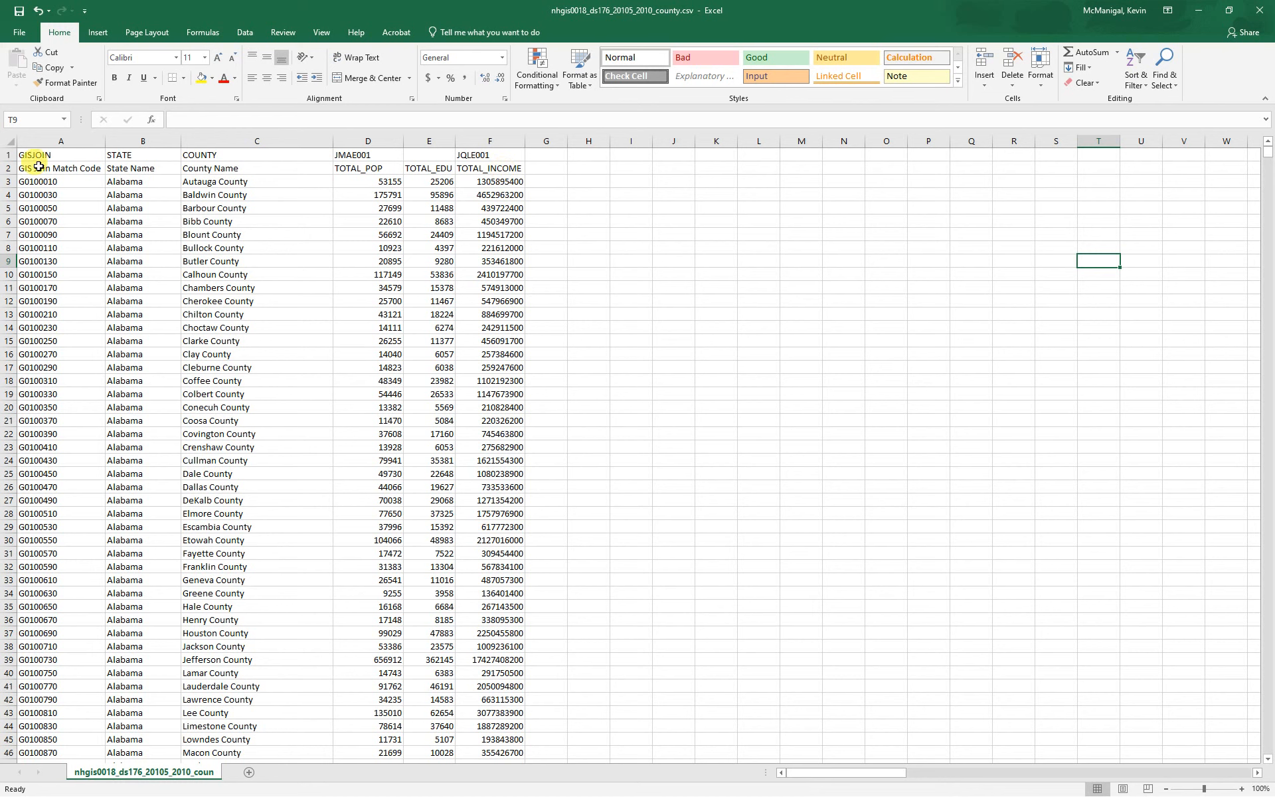
Copy the TOTAL_POP text from cell D2 into D1, replacing the JMAE001 field code.
left_click(8, 168)
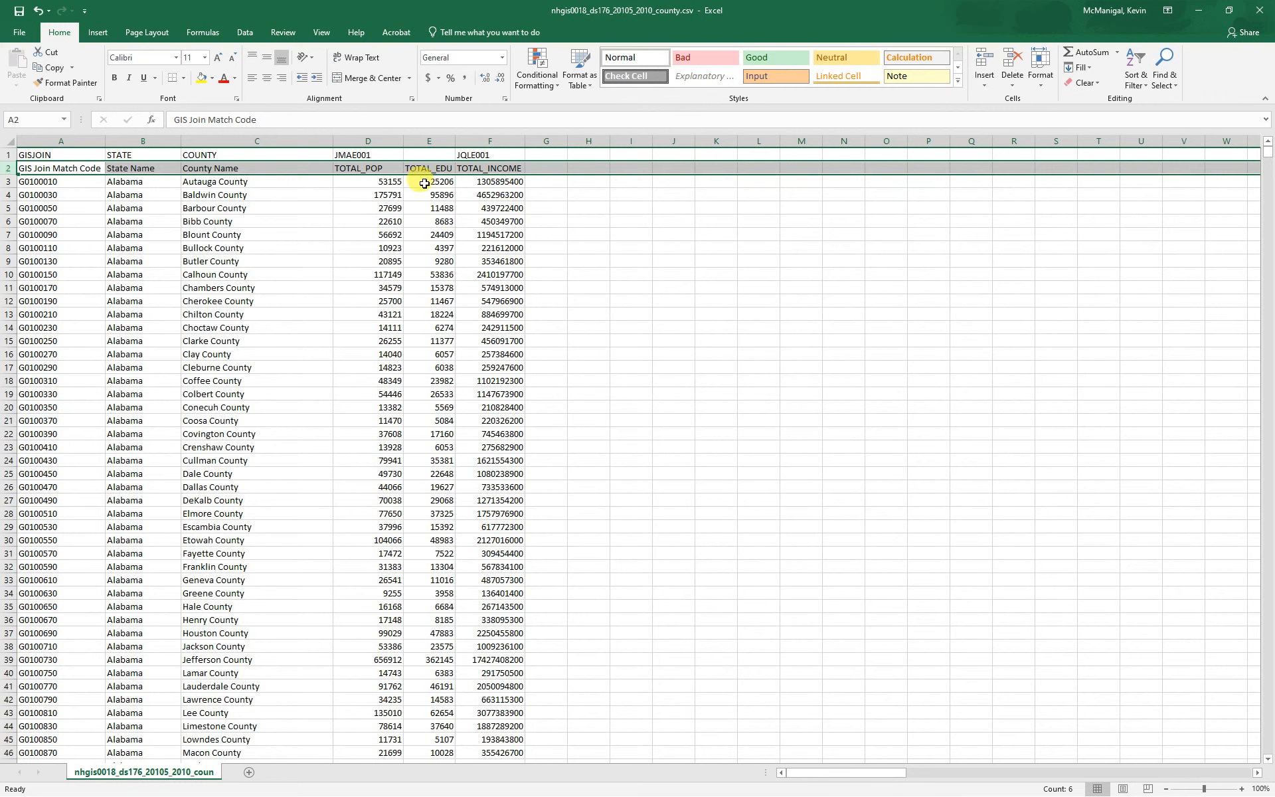
left_click(369, 168)
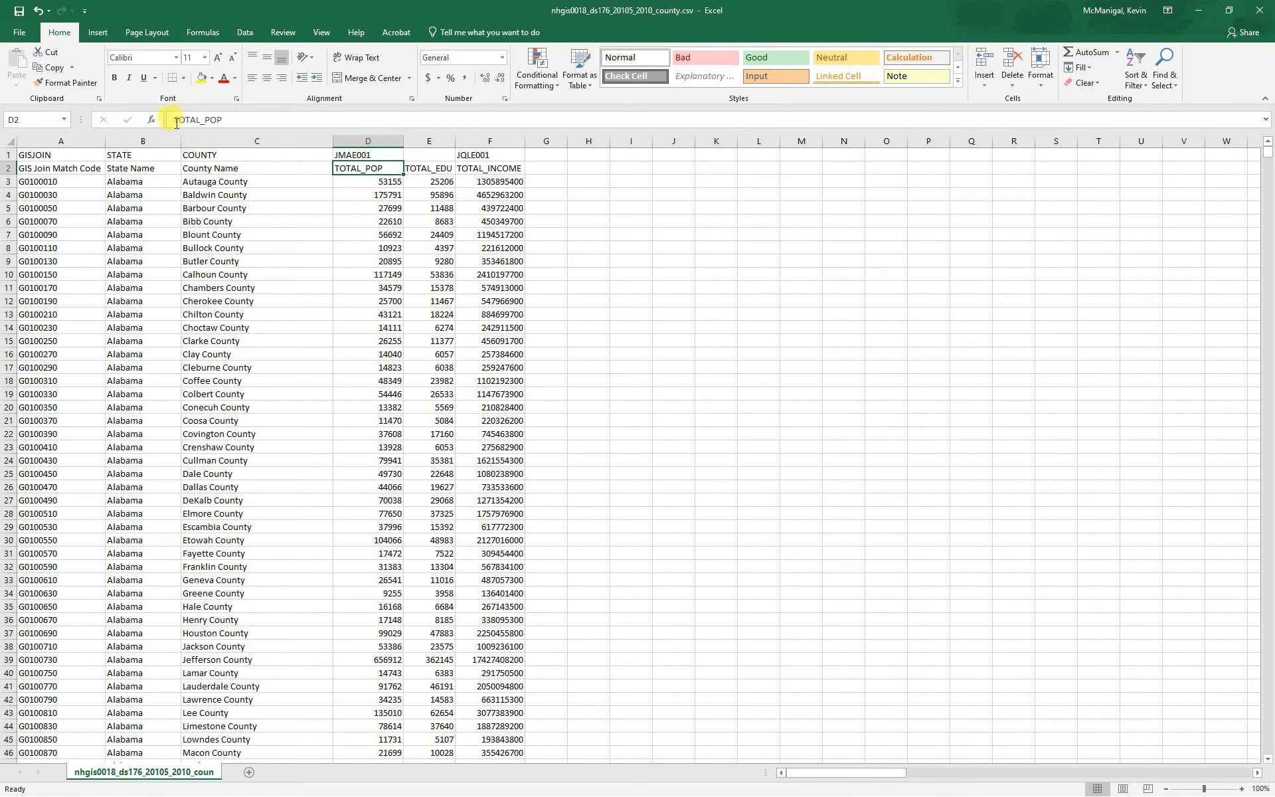
left_click_drag(221, 119, 161, 125)
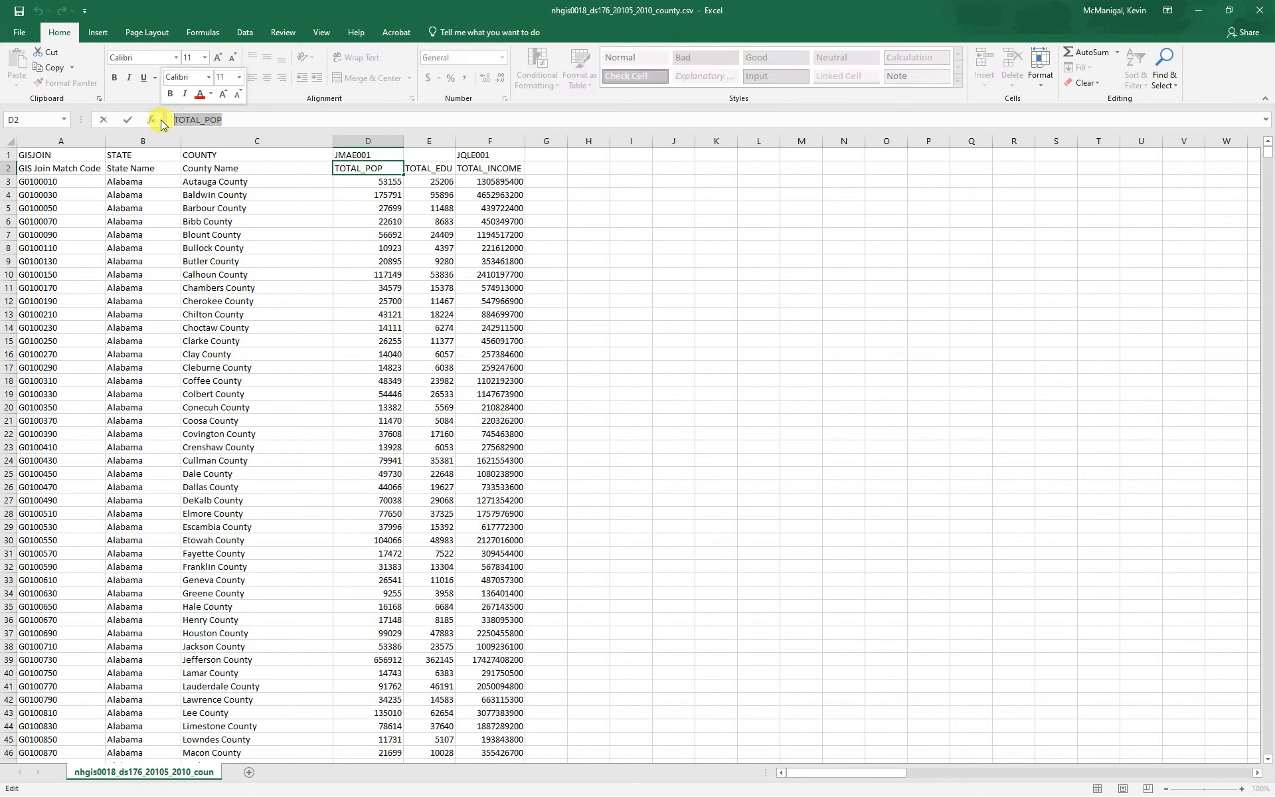
left_click(351, 155)
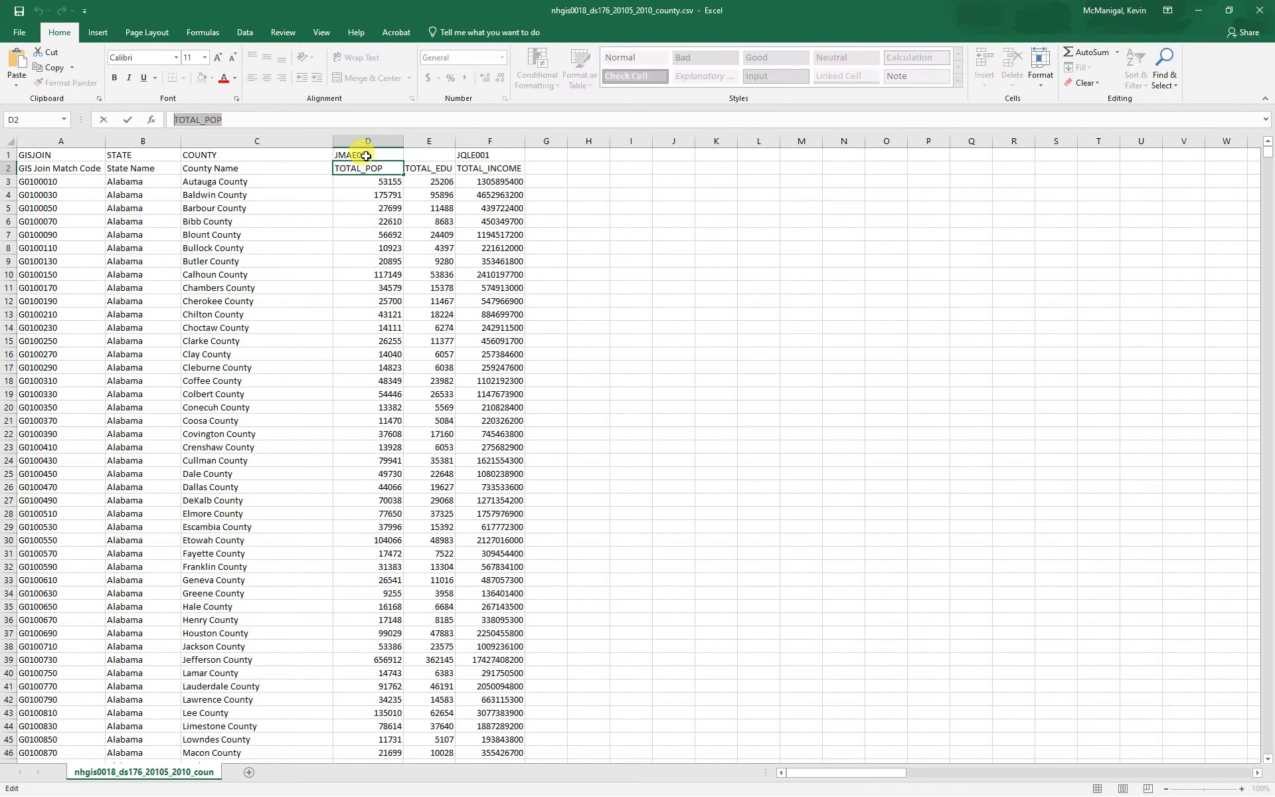
double_click(201, 120)
key("ctrl+v")
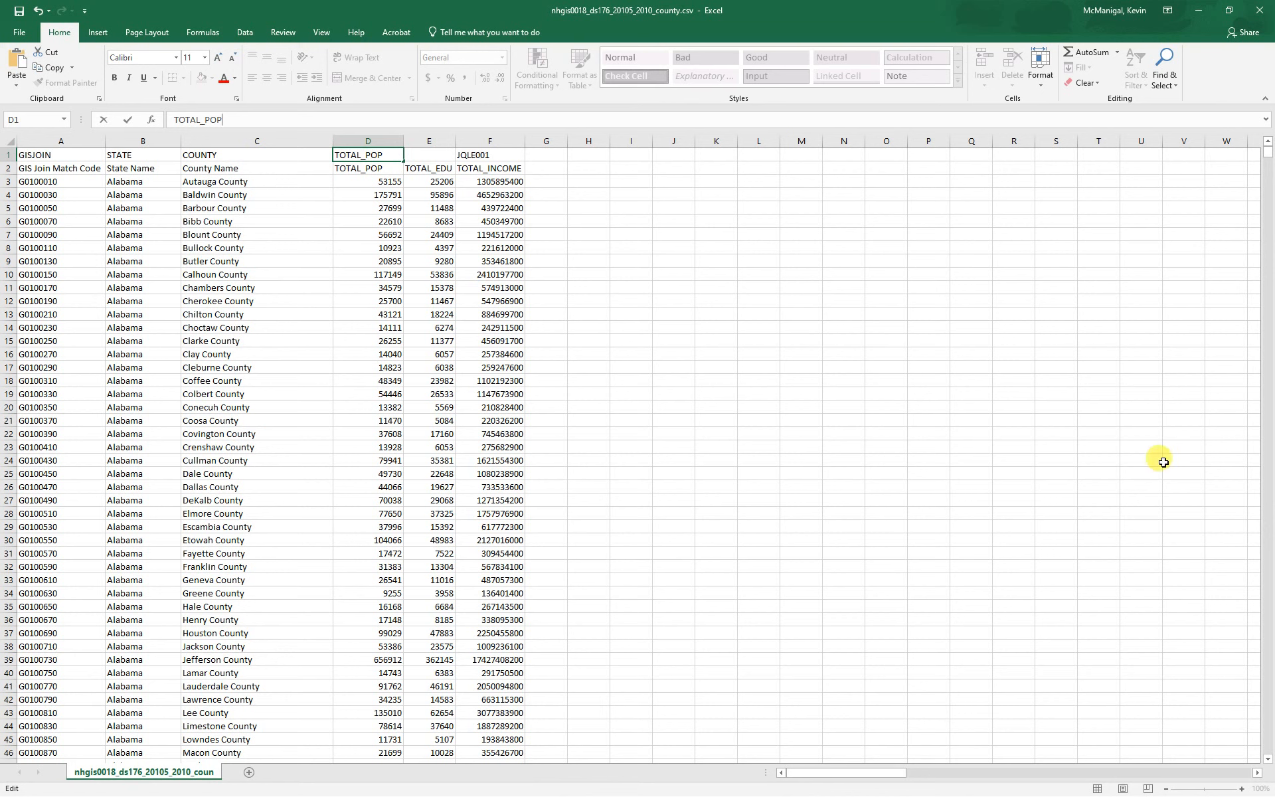
left_click(428, 169)
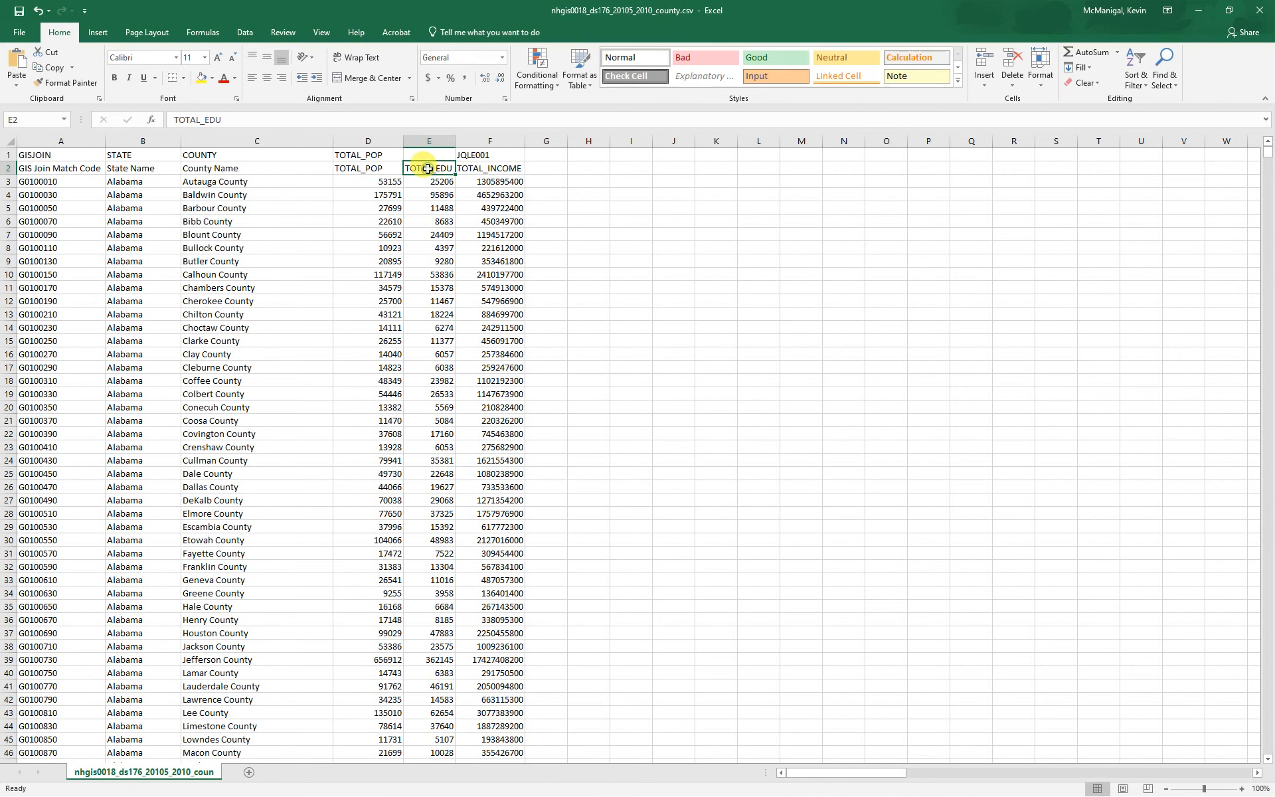
Copy the TOTAL_EDU text from cell E2 into the empty header cell E1.
left_click_drag(232, 120, 129, 121)
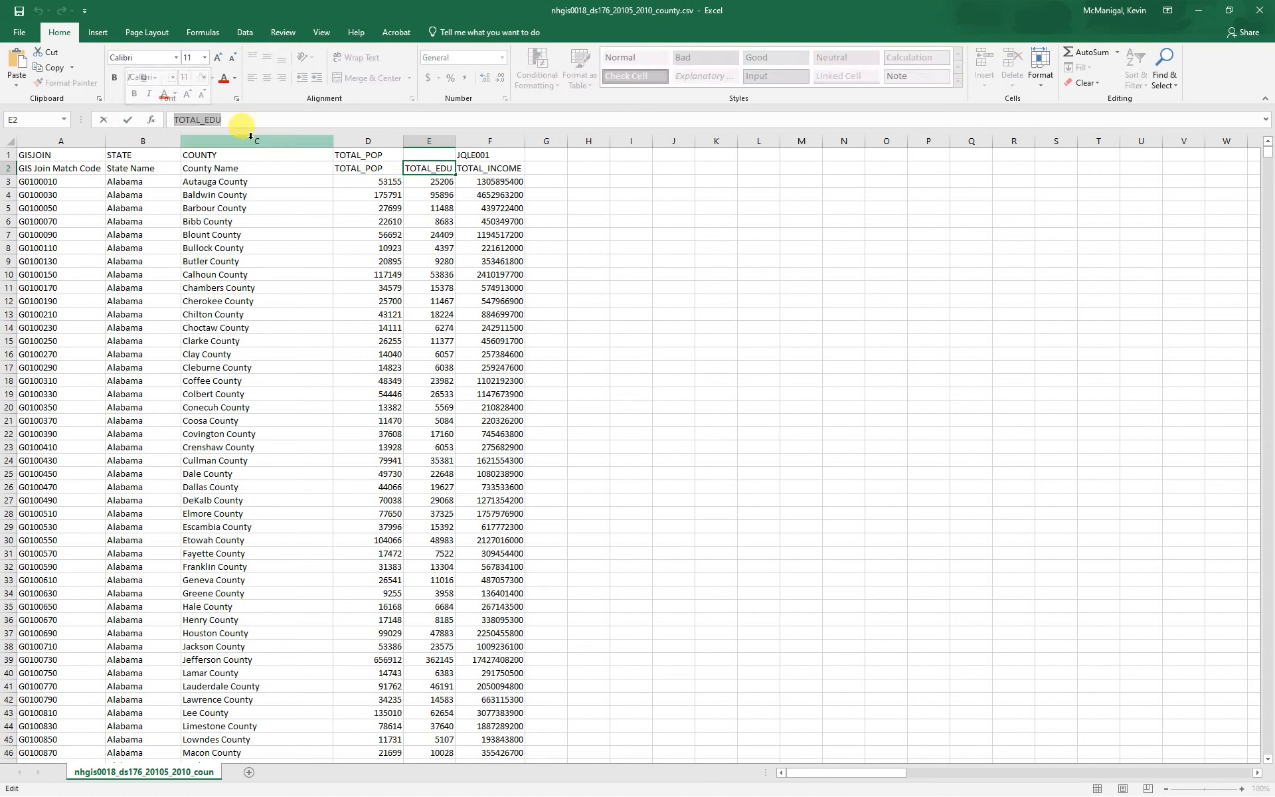
left_click(430, 155)
left_click(197, 121)
key("ctrl+v")
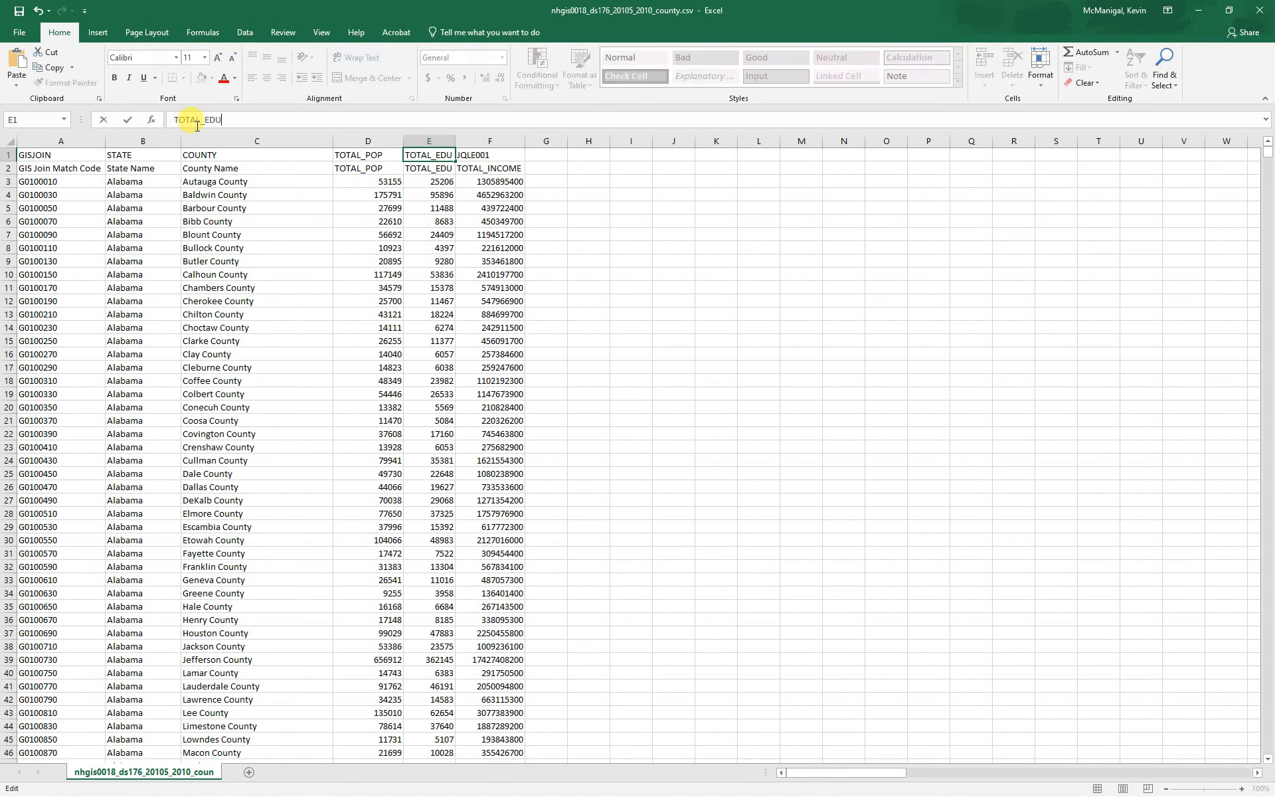
Copy the TOTAL_INCOME text from cell F2 into F1, replacing the JQLE001 field code.
left_click(488, 172)
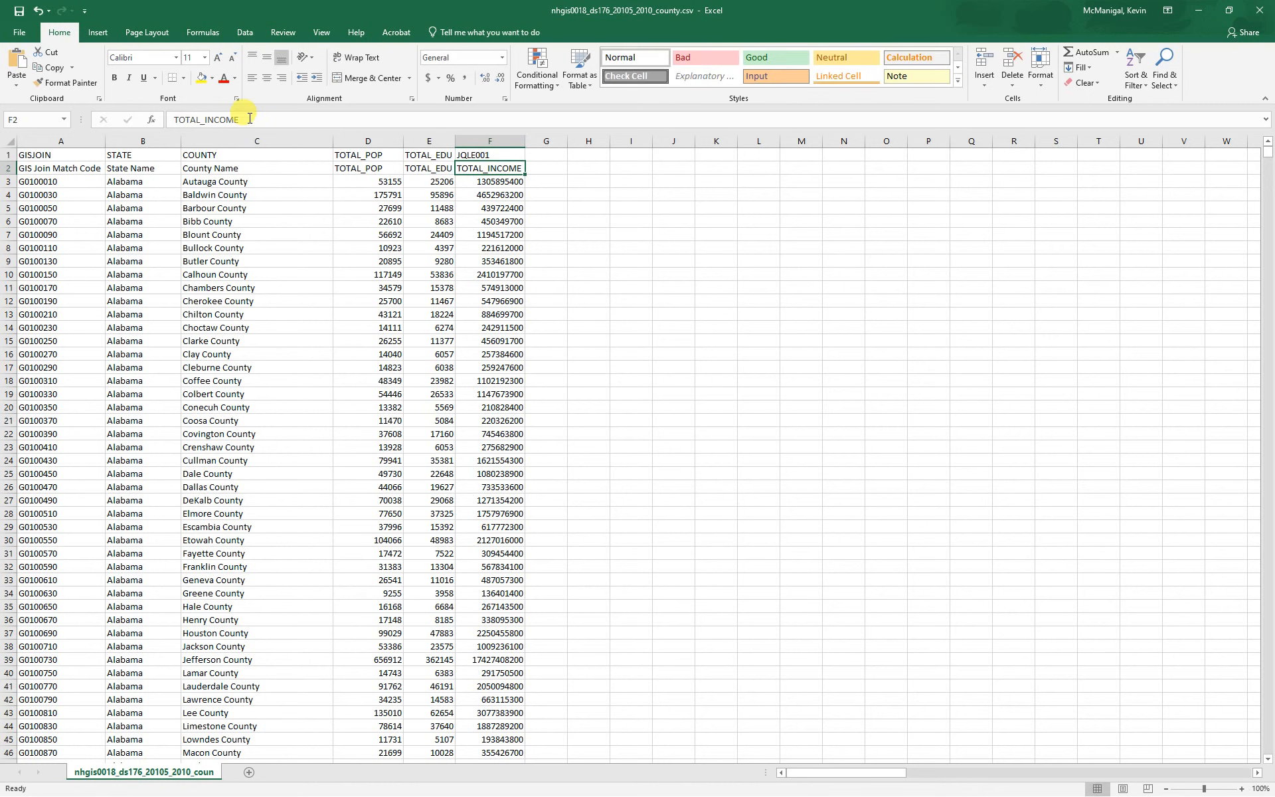
left_click_drag(246, 120, 130, 120)
key("ctrl+c")
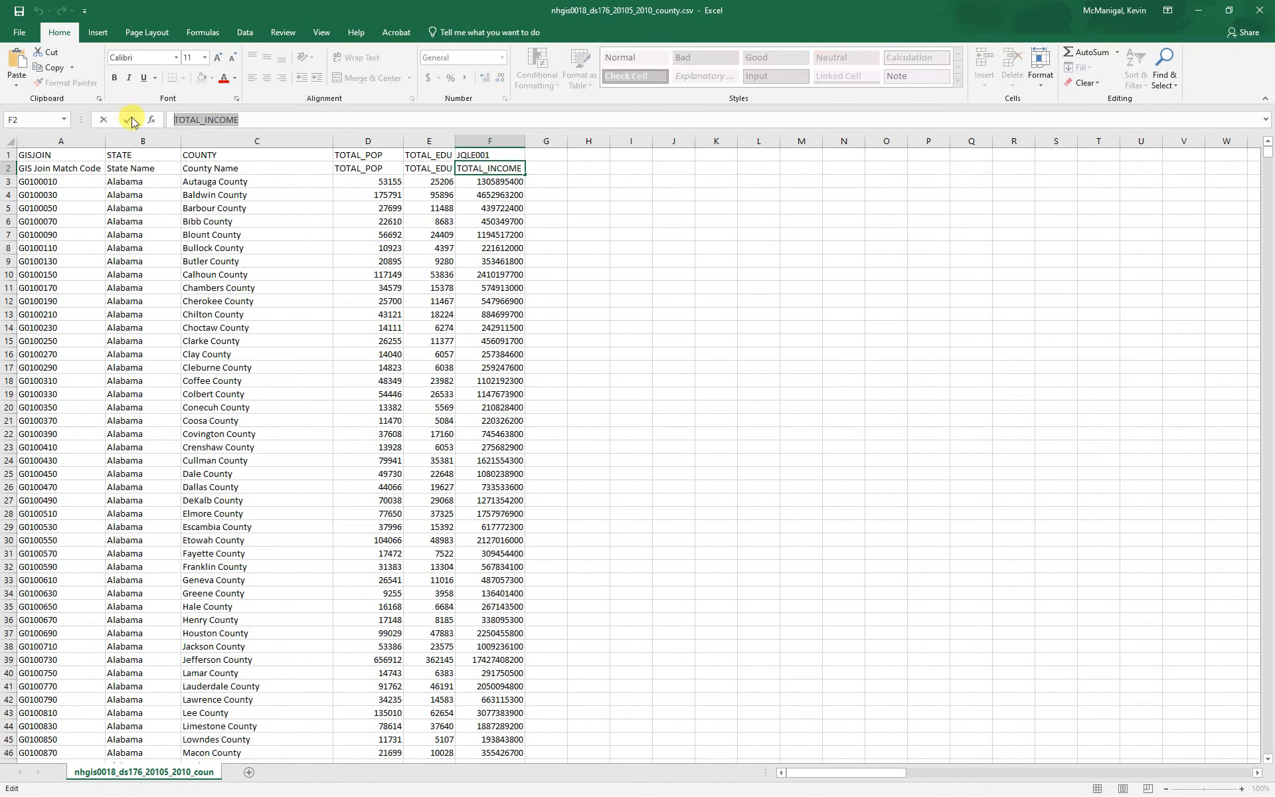
left_click(490, 155)
left_click_drag(227, 121, 172, 120)
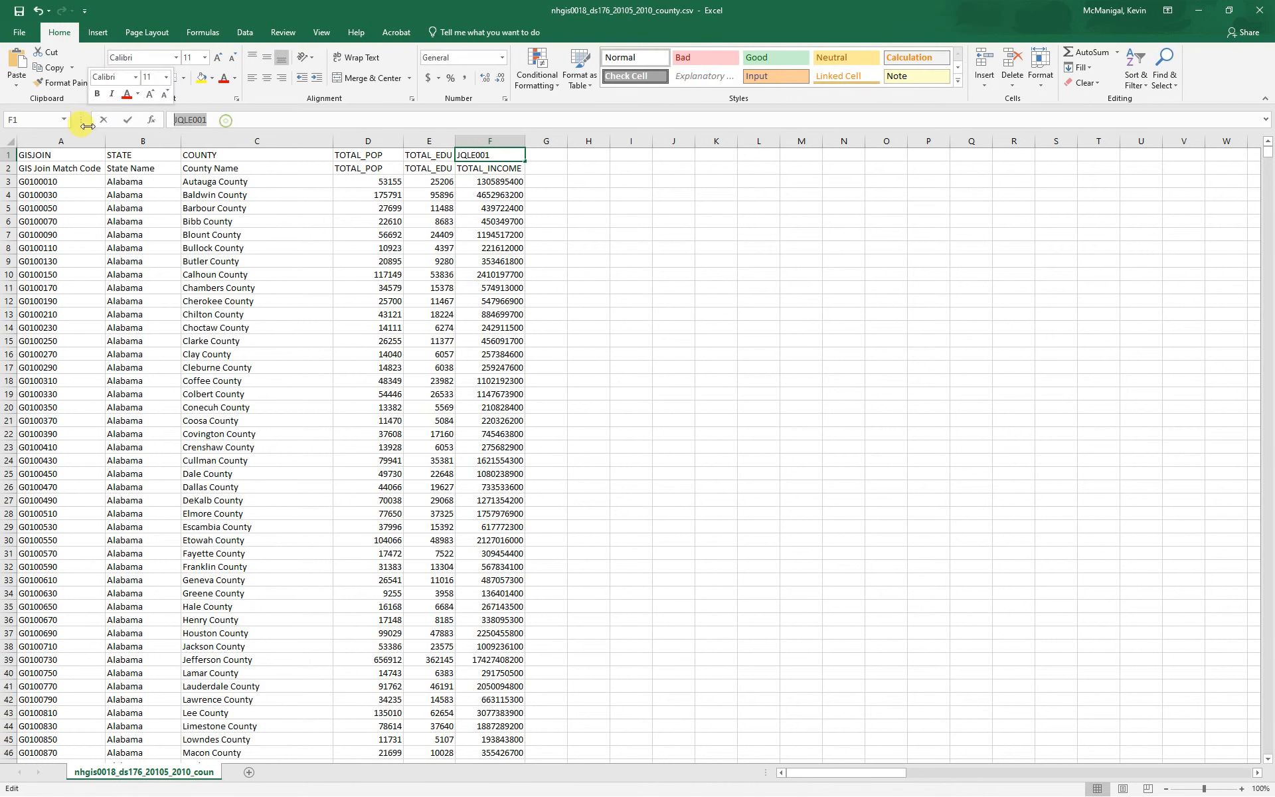
key("ctrl+v")
left_click(769, 272)
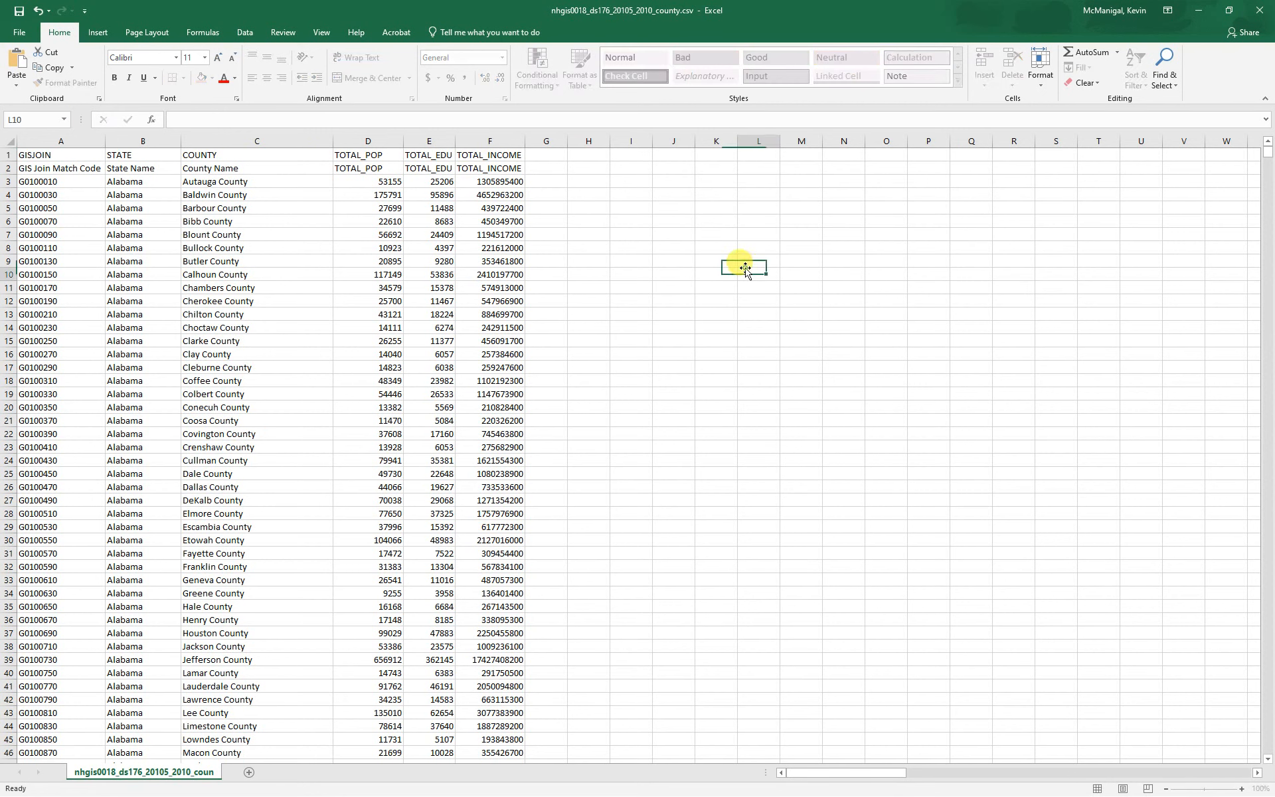
Delete row 2 with the extra descriptive headers so only one header row is left.
left_click(9, 168)
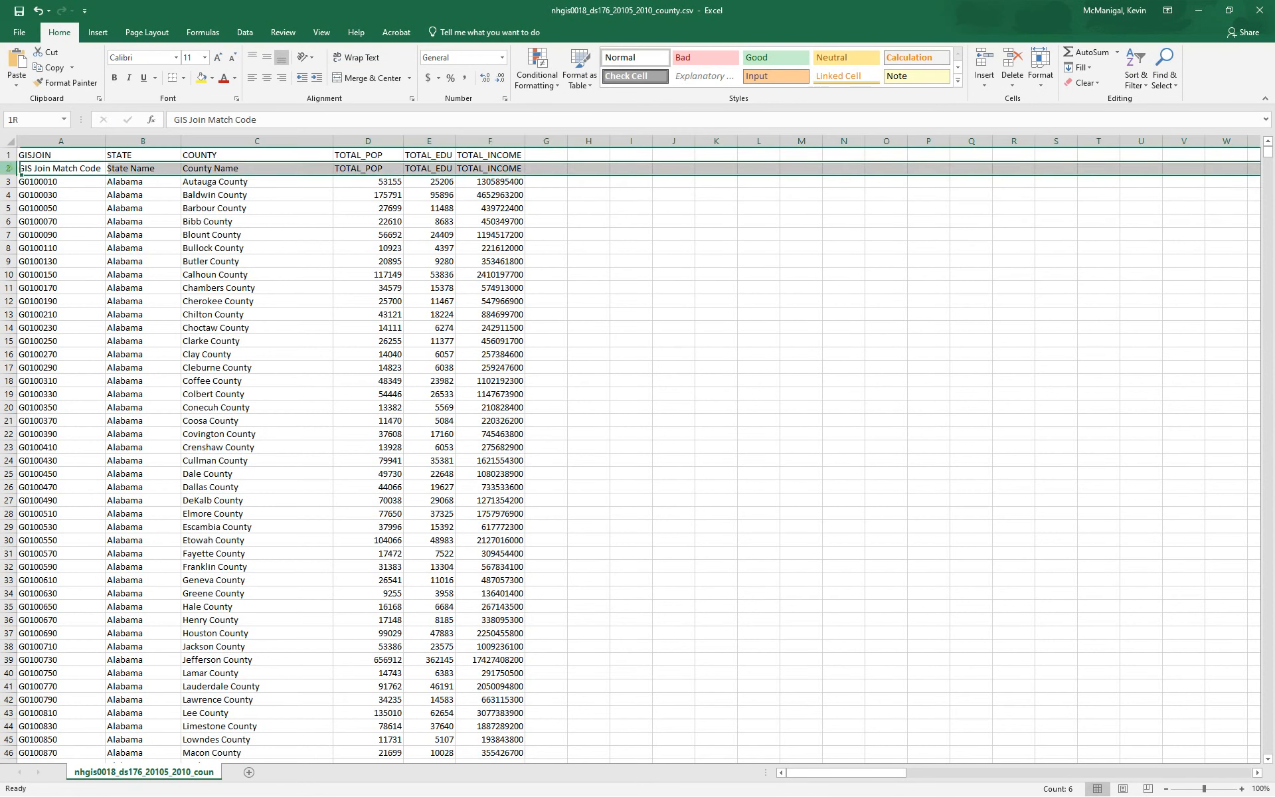
right_click(9, 168)
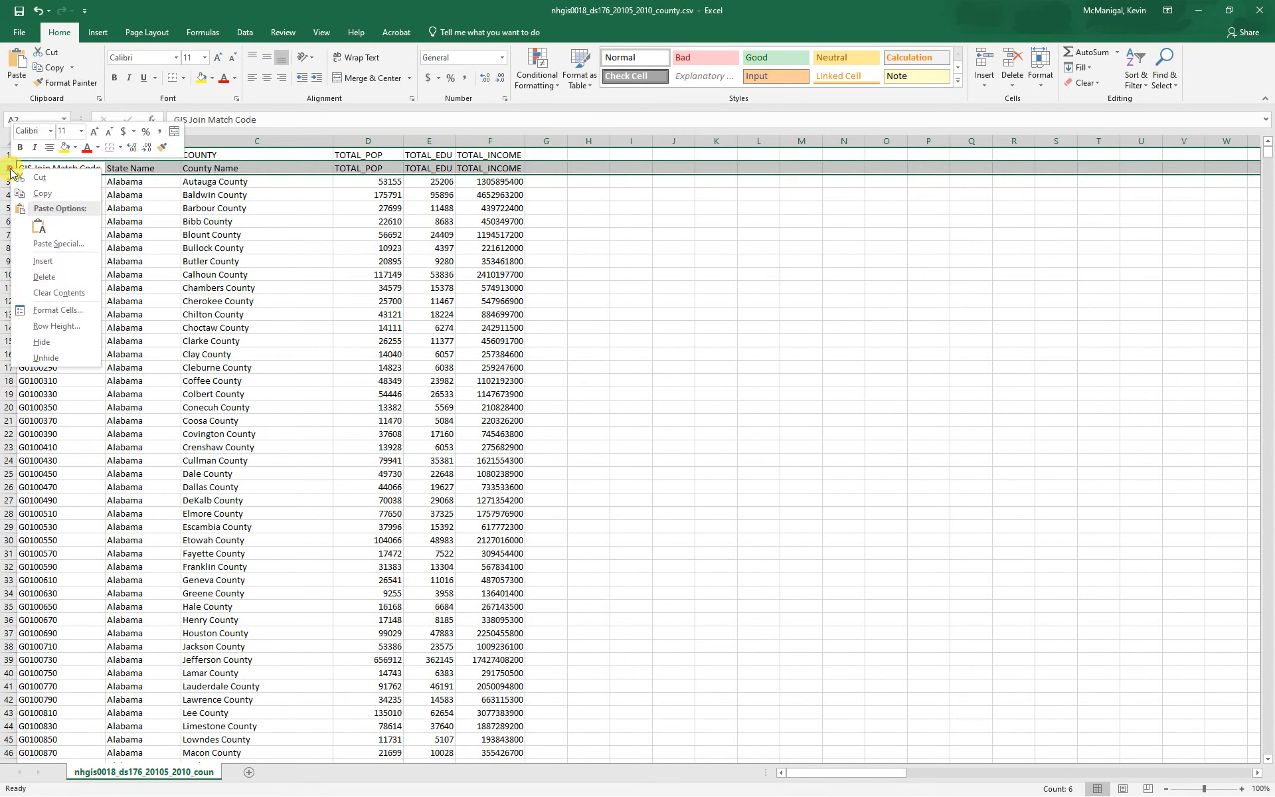
left_click(66, 273)
left_click(800, 367)
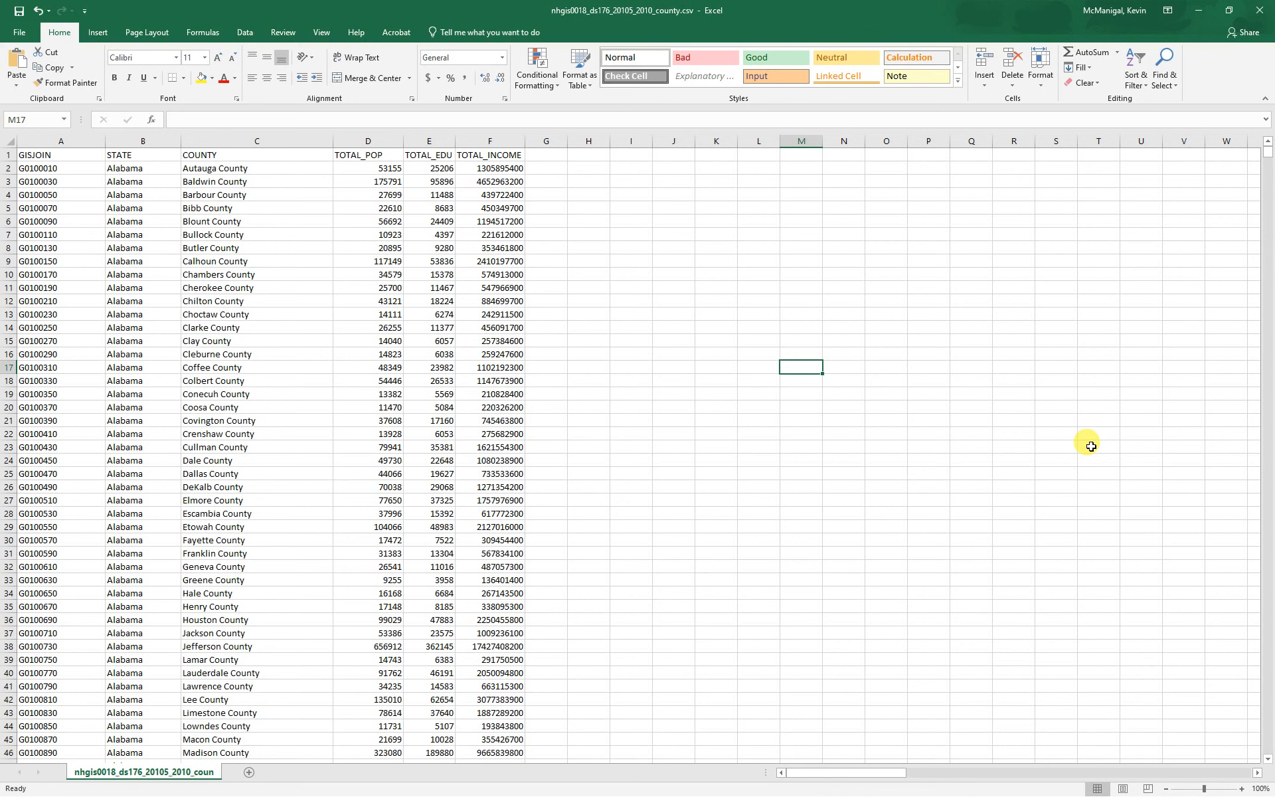
Save and close the cleaned county CSV, minimize the file window and switch to the GIS_Apps_Lab1 project in ArcGIS Pro.
left_click(22, 11)
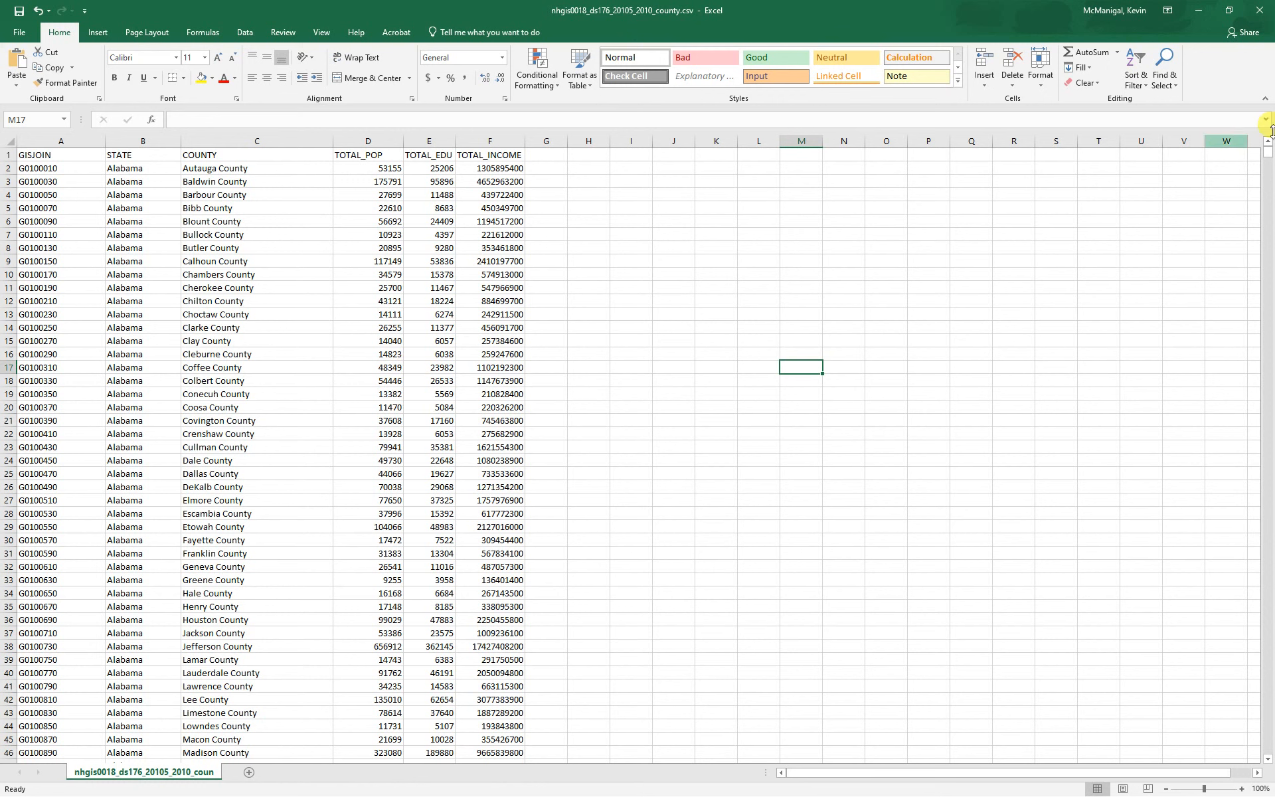
left_click(1261, 13)
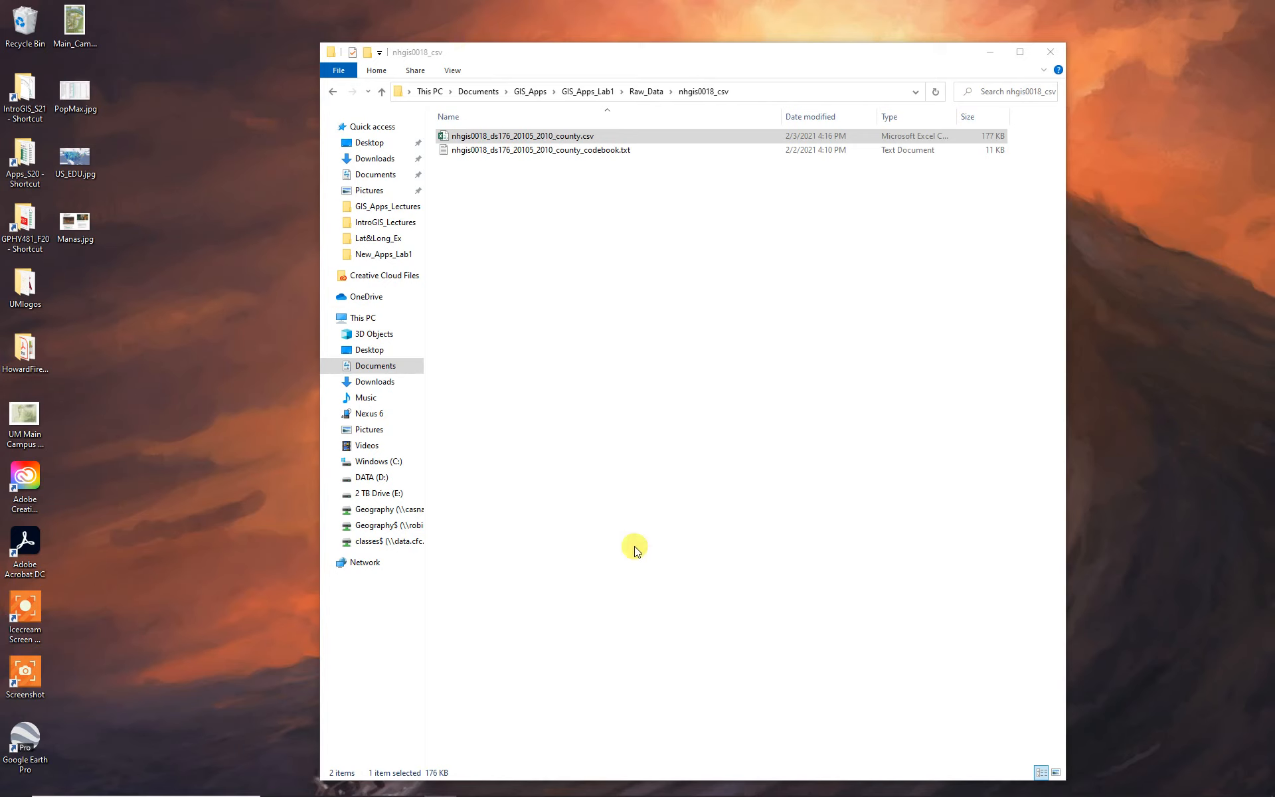
left_click(989, 52)
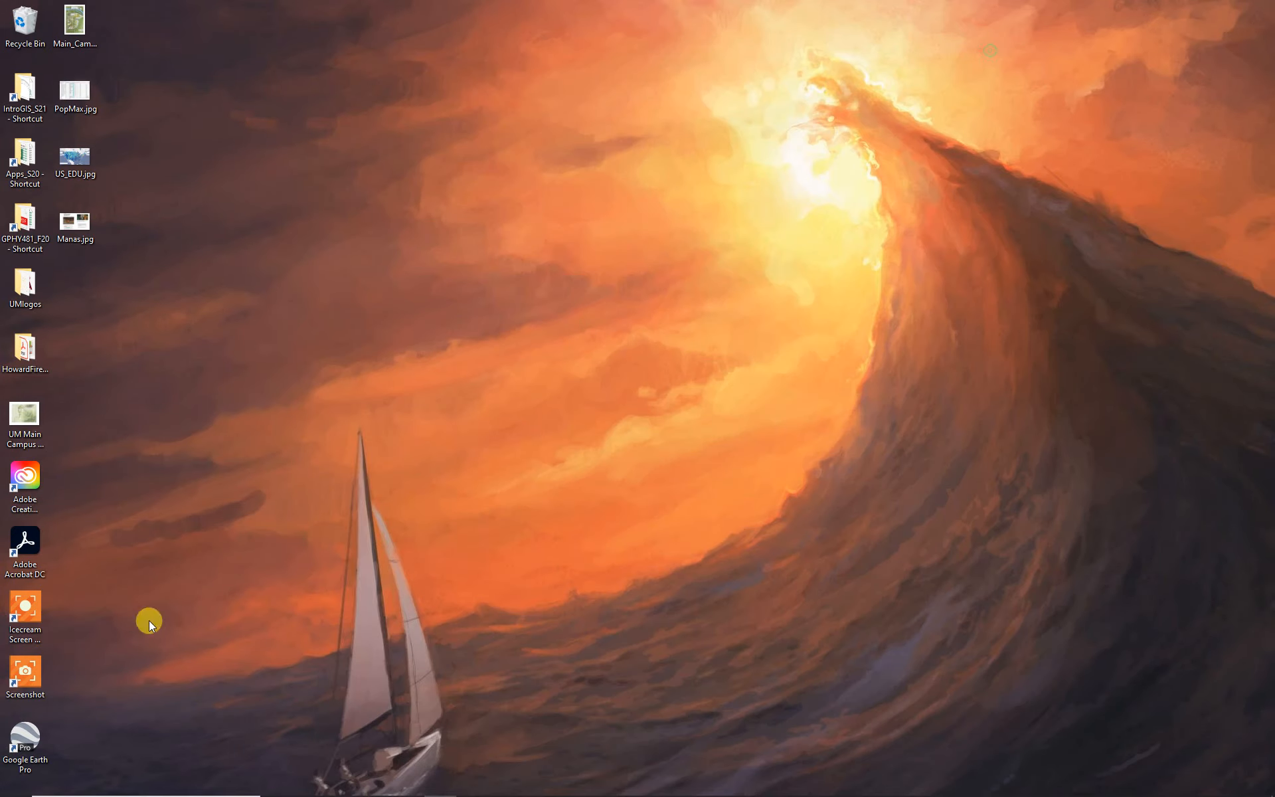
mouse_move(441, 770)
left_click(503, 786)
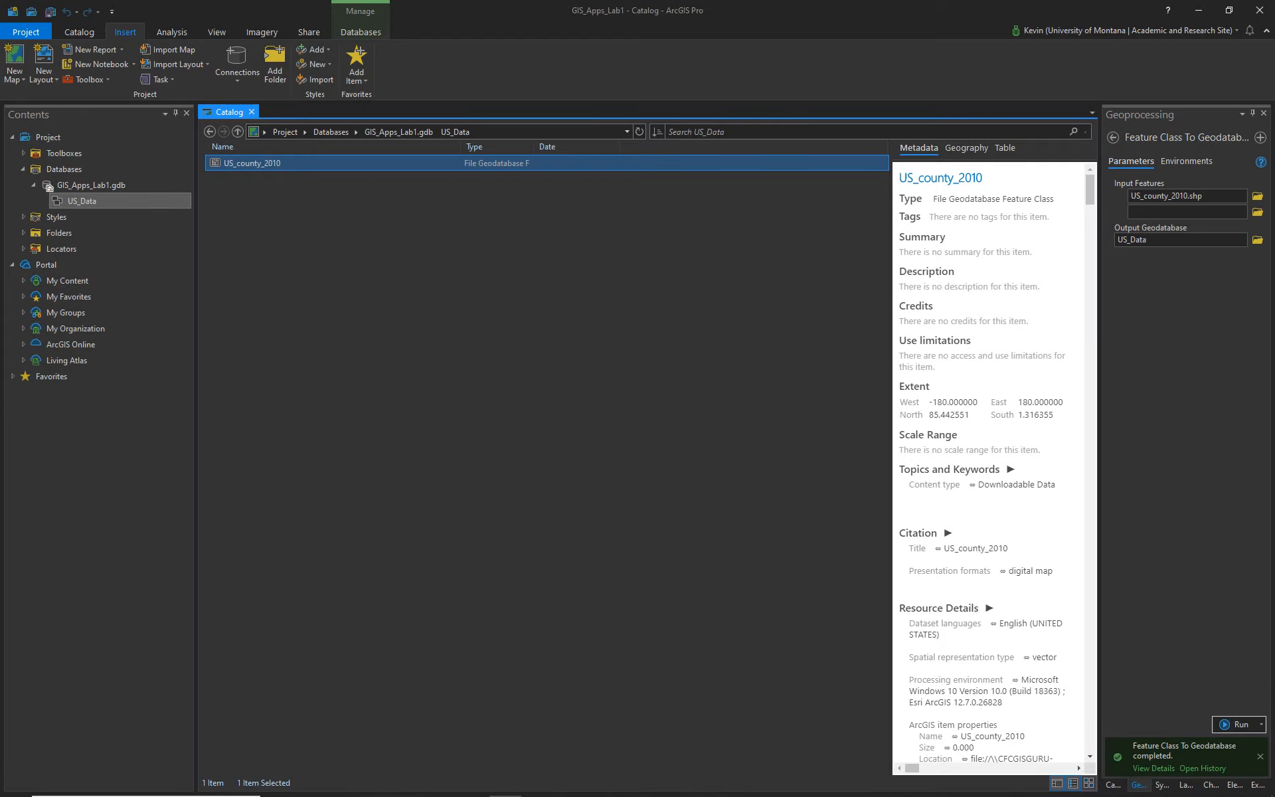
Read the lab instructions in Word on saving the table and setting up the map workspace.
key("alt+Tab")
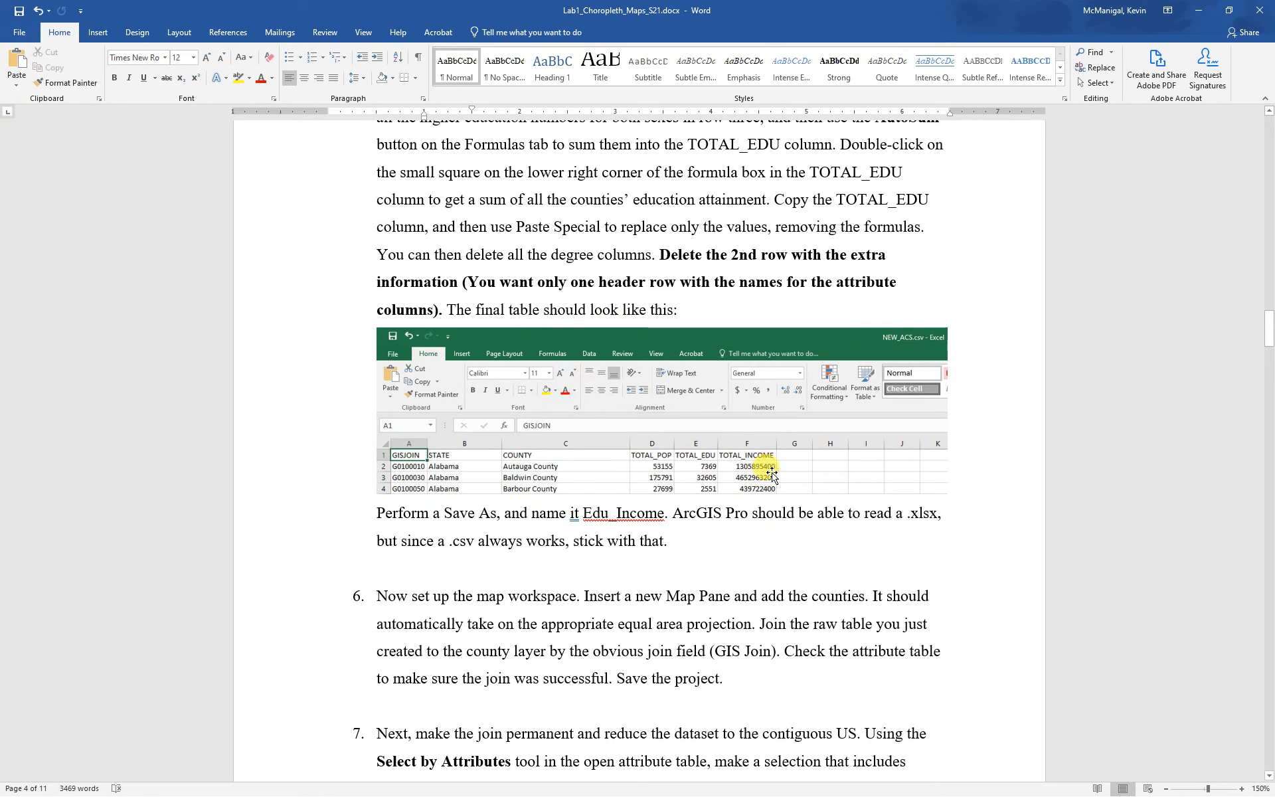
left_click_drag(1010, 12, 1274, 100)
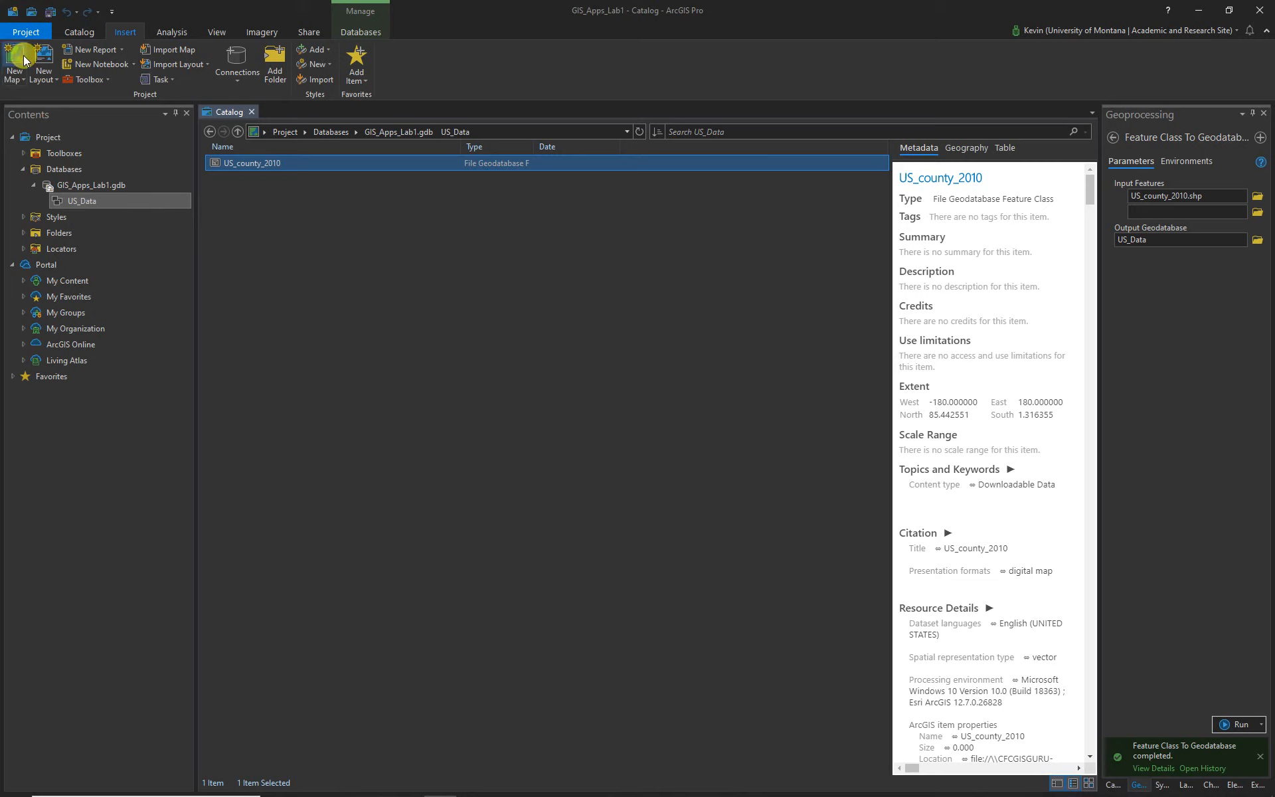
Insert a new map and add the US_county_2010 feature class from the US_Data dataset in GIS_Apps_Lab1.gdb.
left_click(22, 81)
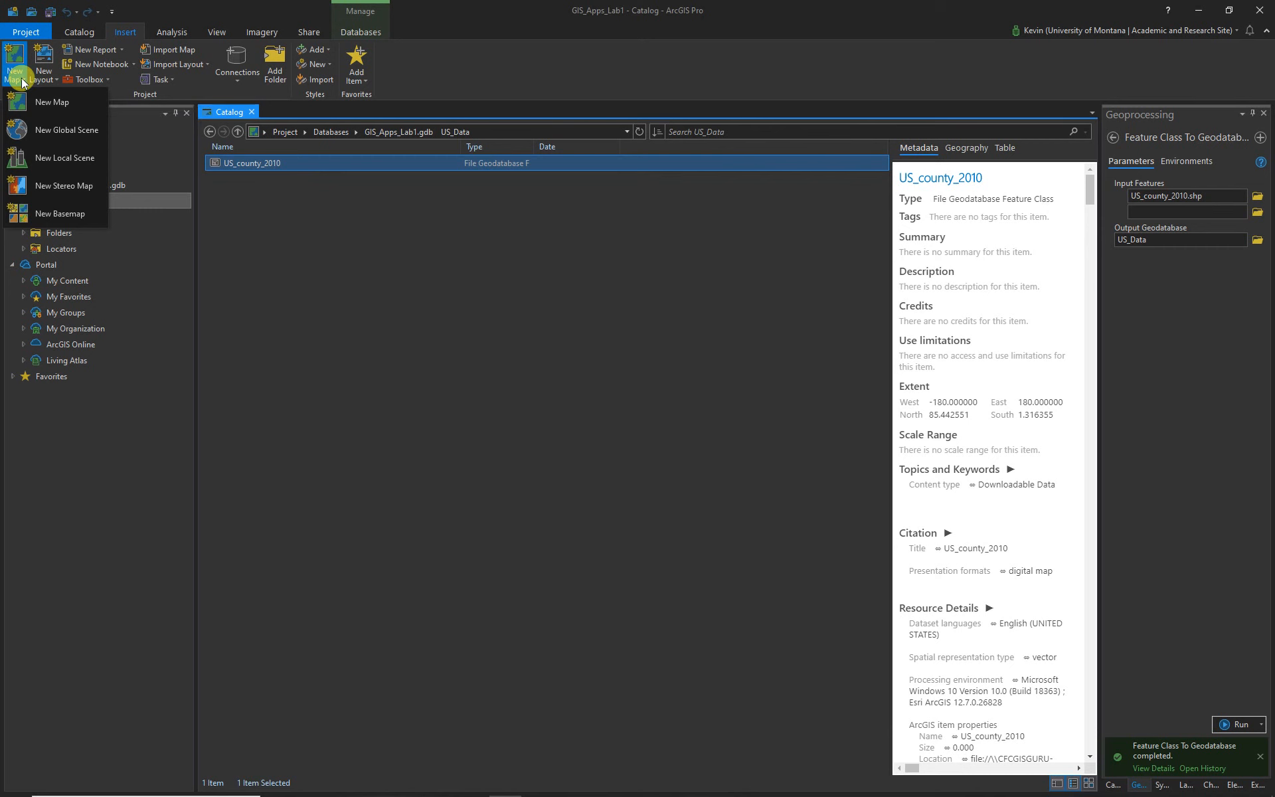
left_click(50, 102)
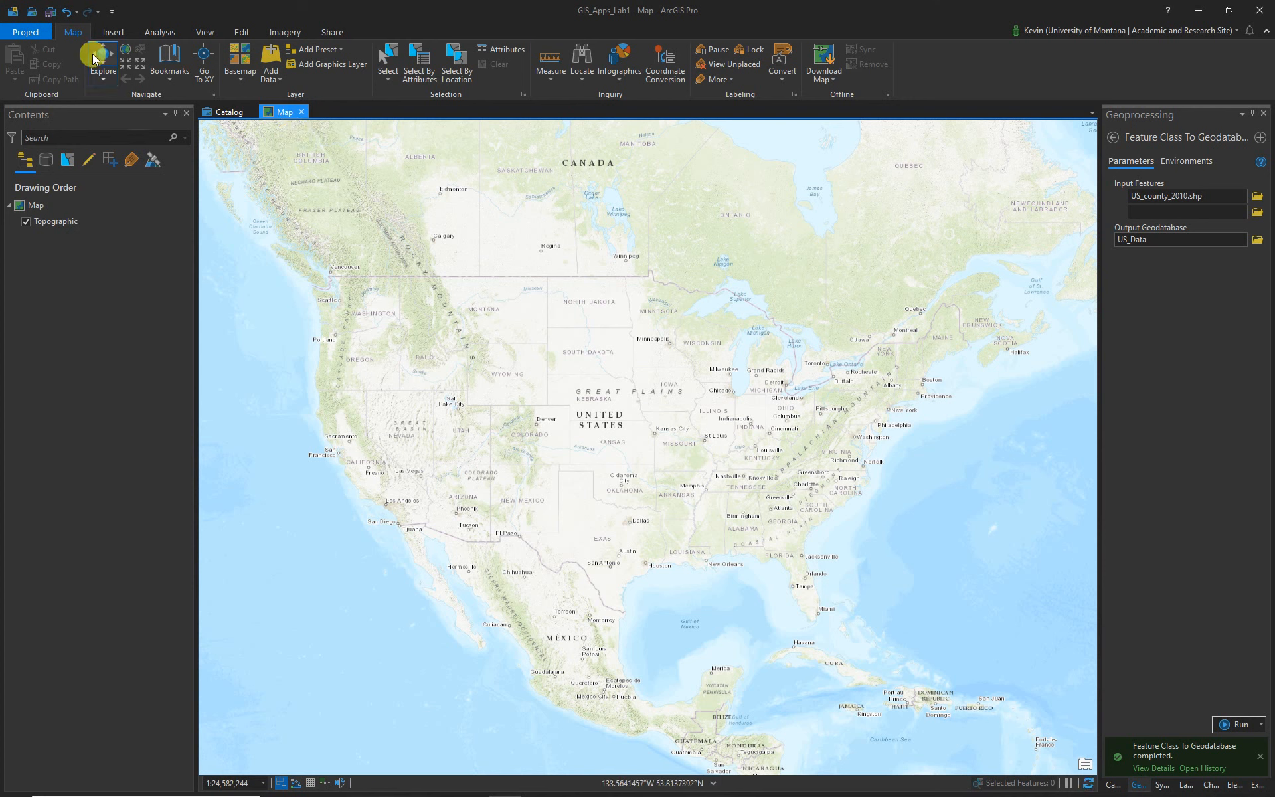
left_click(272, 59)
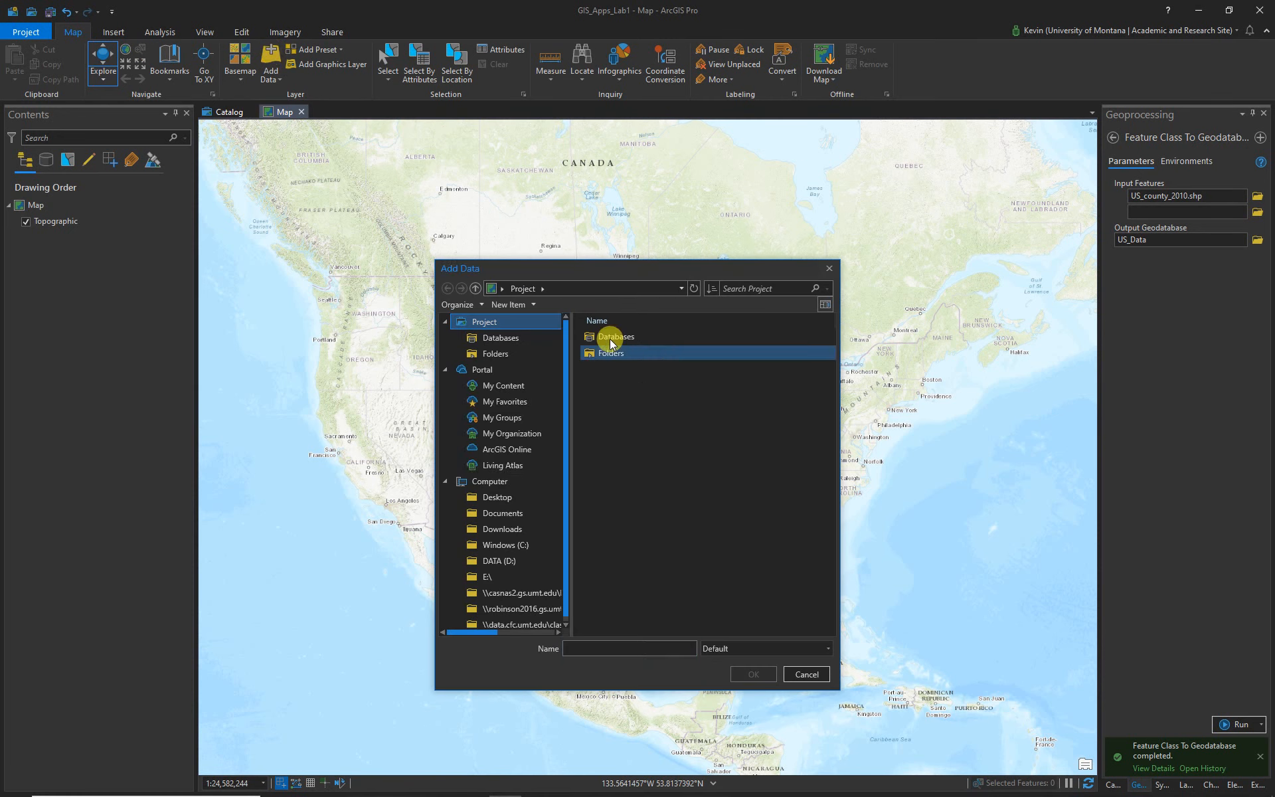
double_click(610, 336)
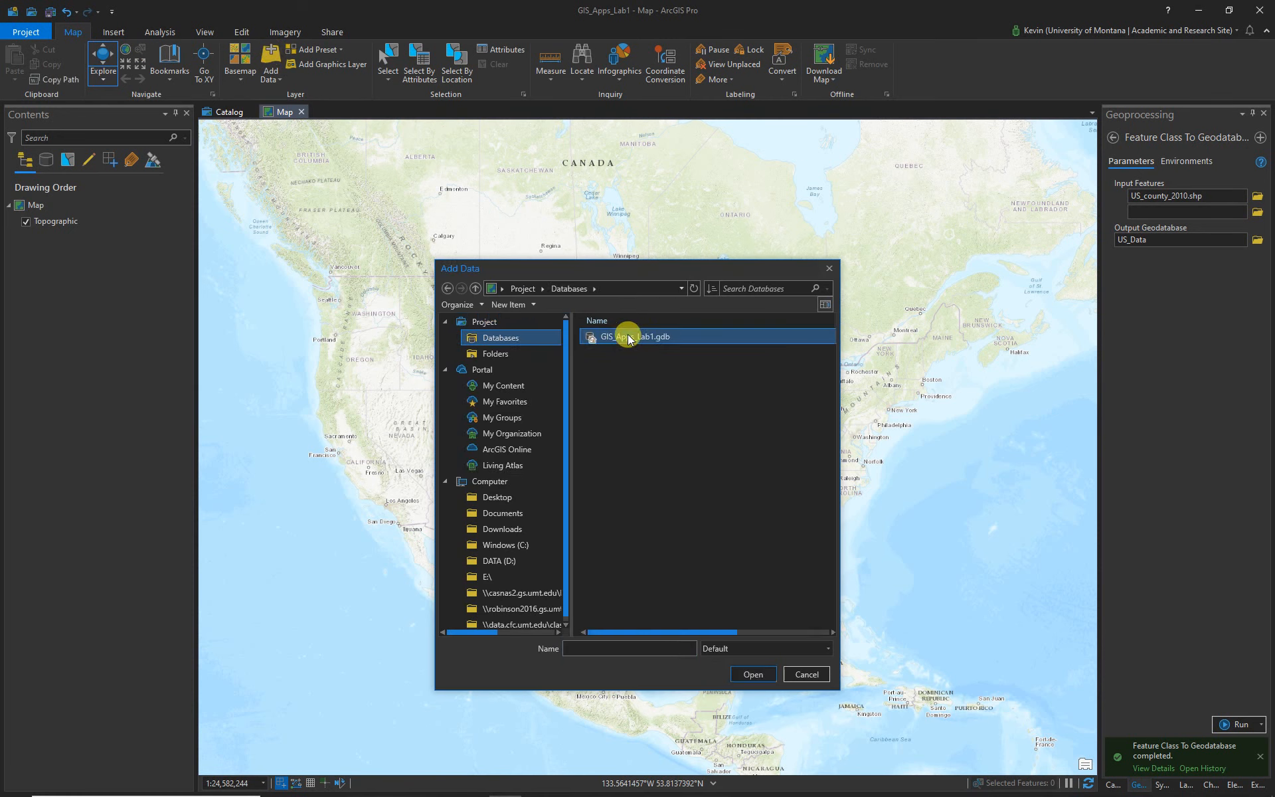
double_click(619, 336)
double_click(619, 336)
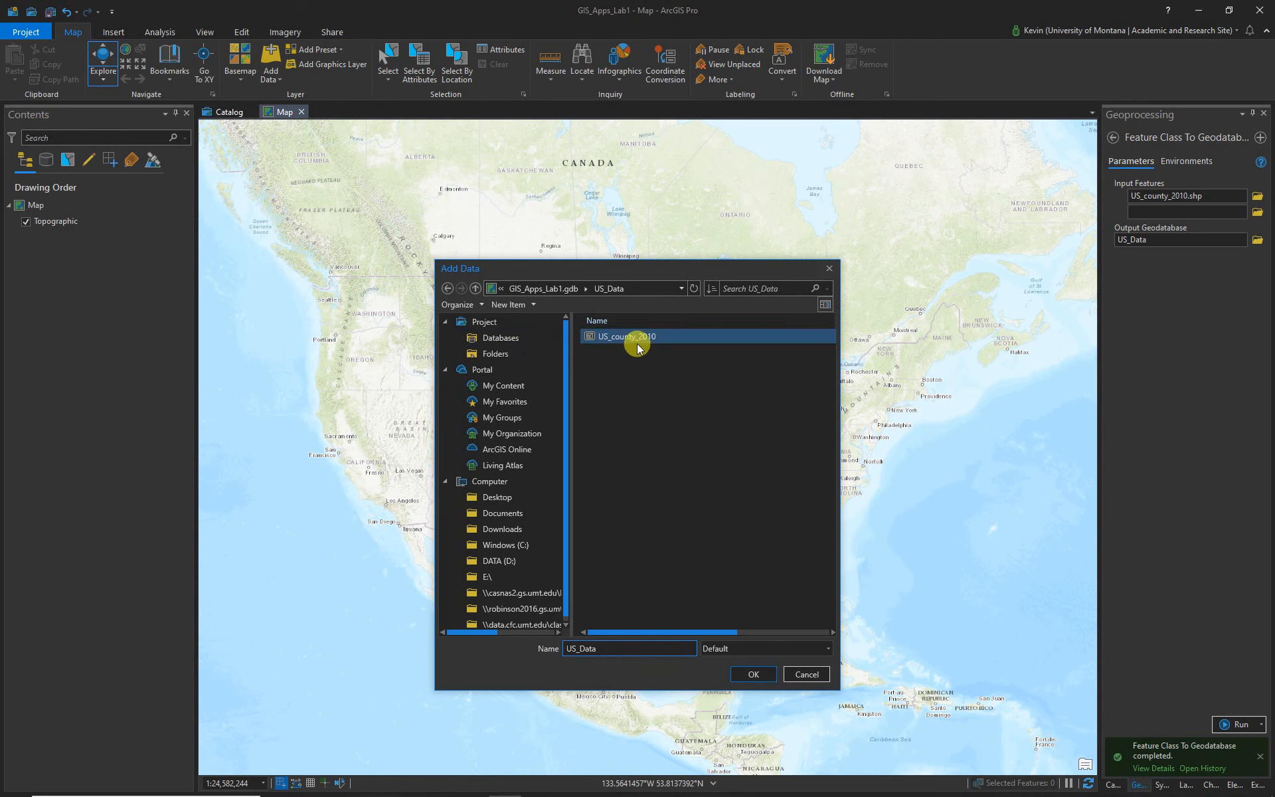
left_click(753, 674)
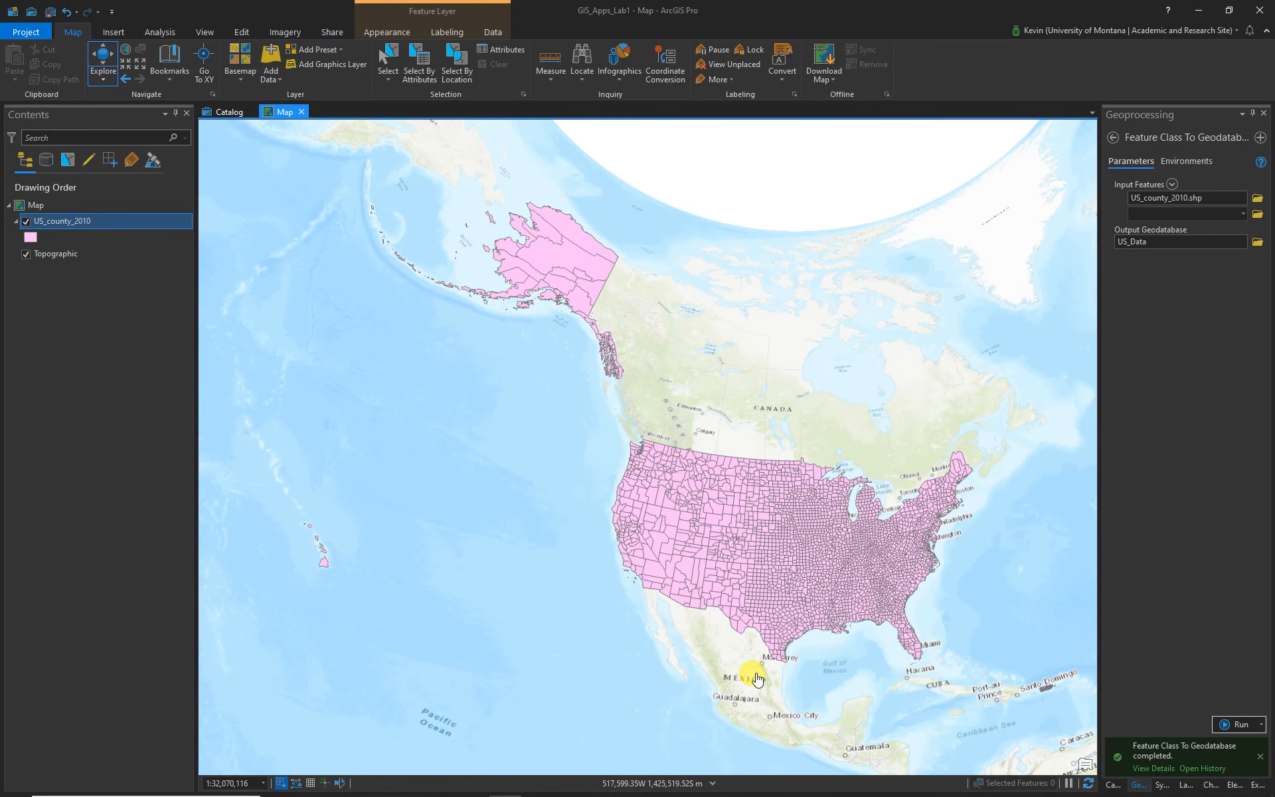
Center the contiguous US counties in the map view and save the project.
left_click_drag(812, 541, 699, 474)
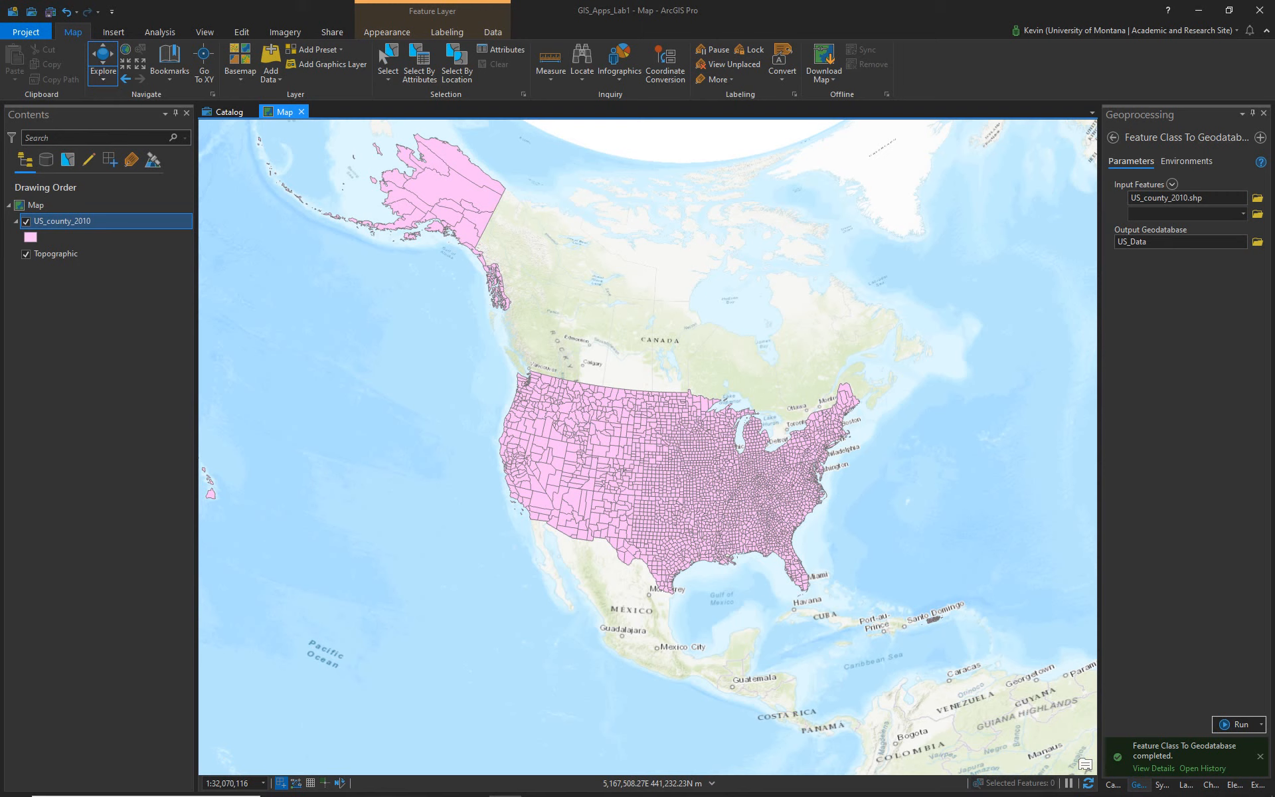
left_click(50, 14)
Open the US_county_2010 attribute table, enlarge it and examine its GISJOIN field.
right_click(78, 221)
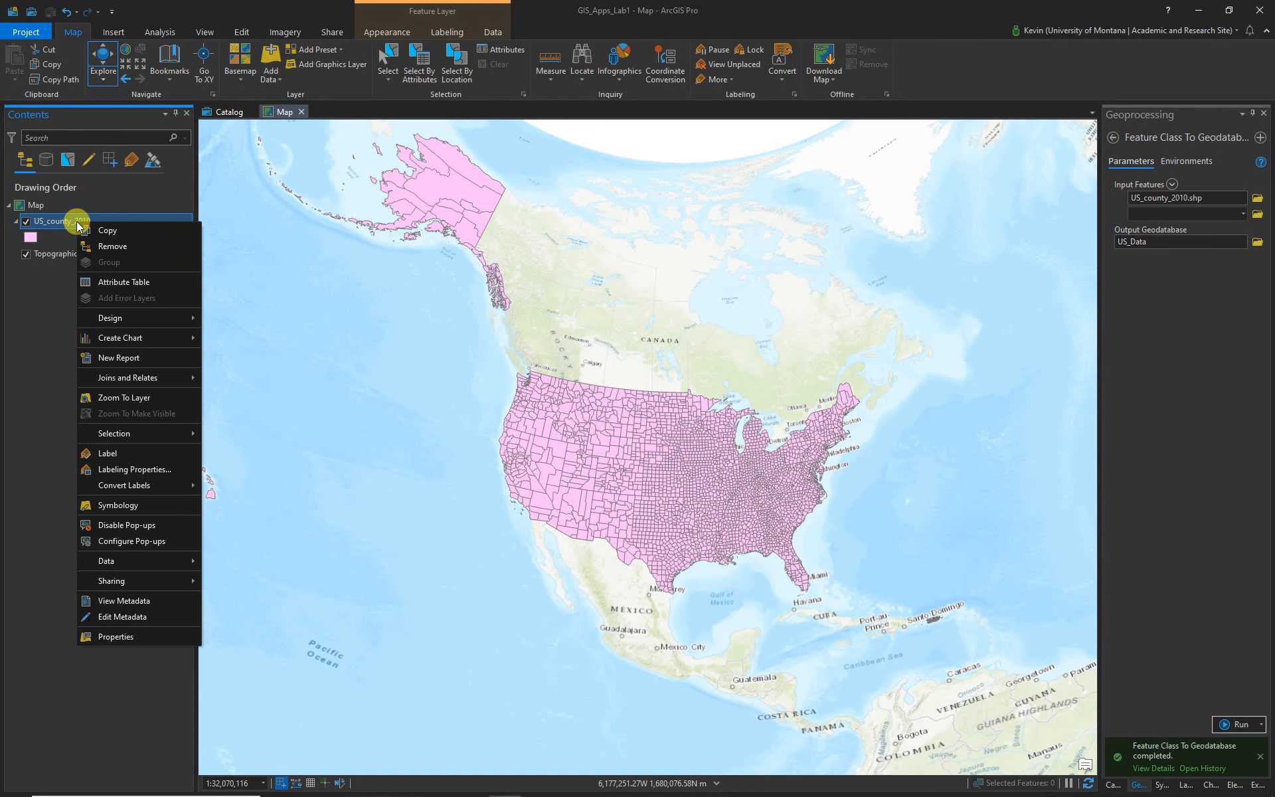
left_click(114, 283)
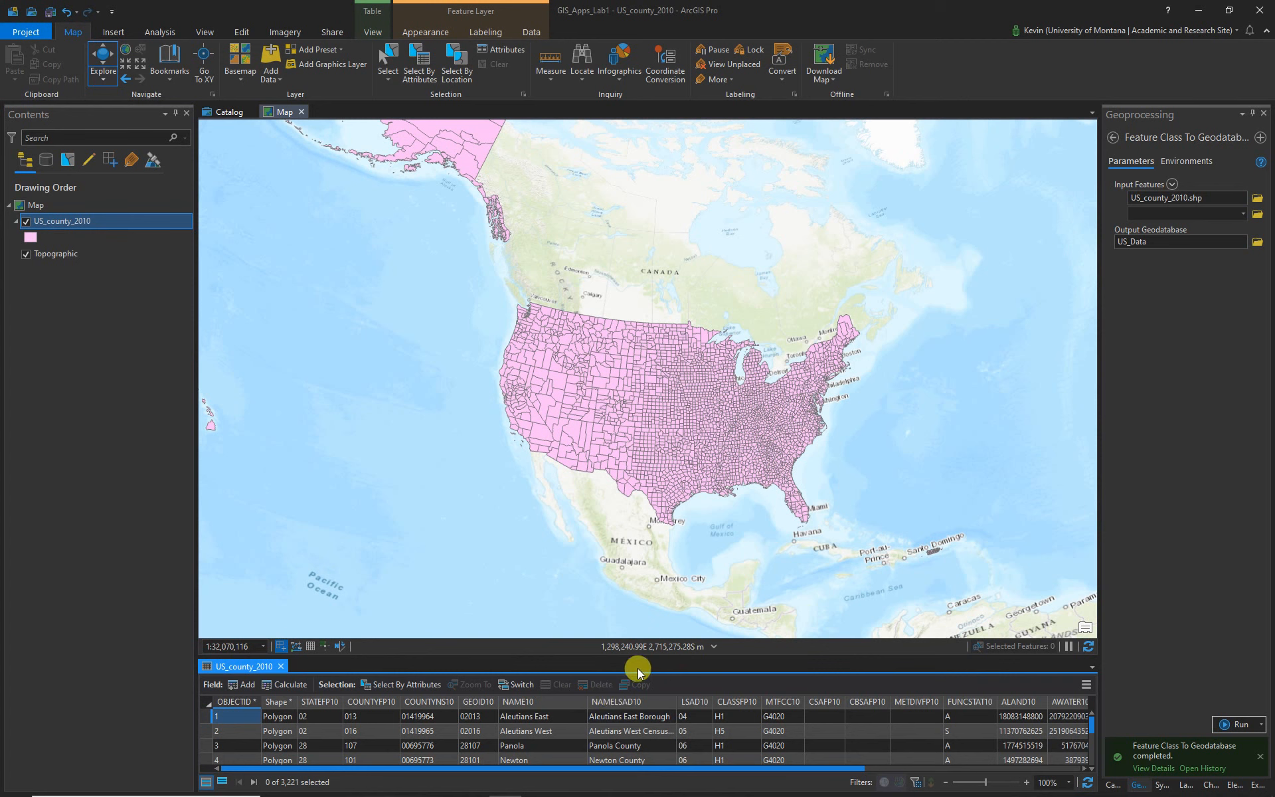
left_click_drag(674, 657, 659, 480)
left_click_drag(484, 769, 763, 769)
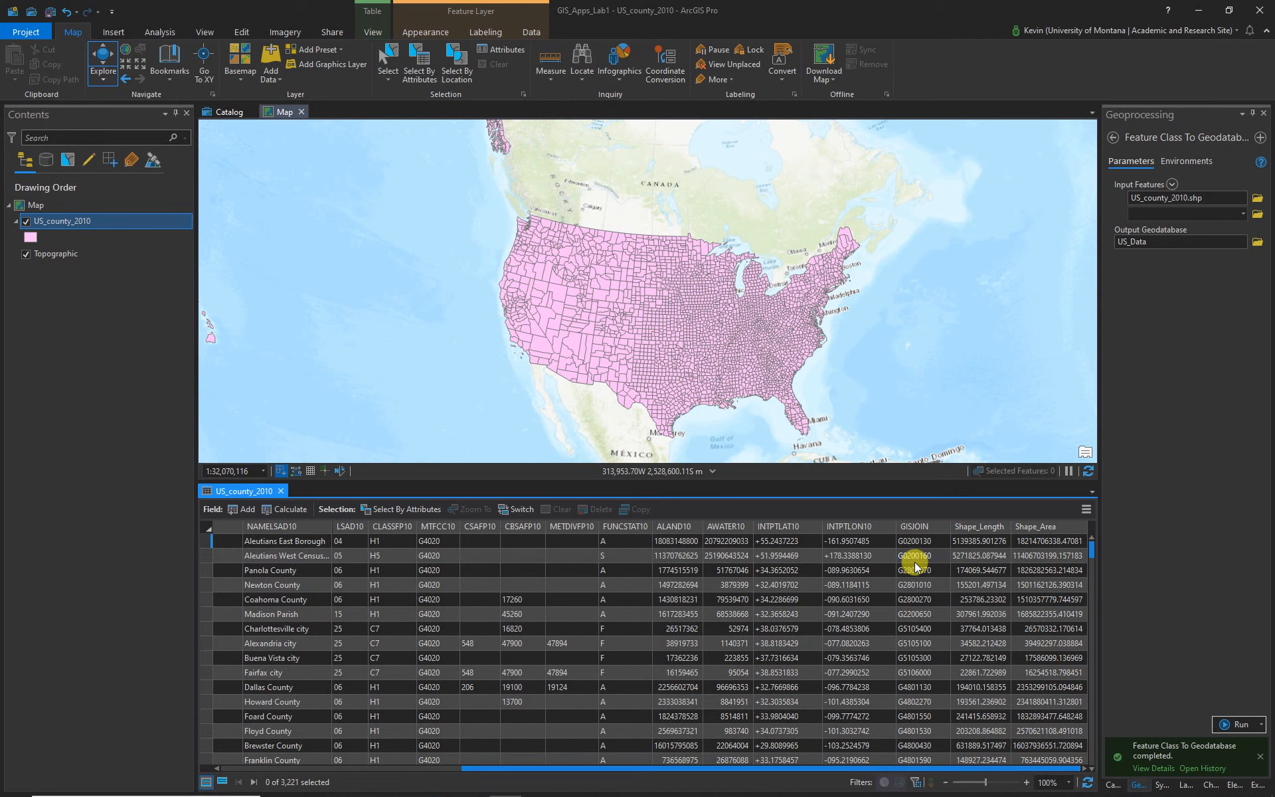
right_click(919, 528)
key("Escape")
Start Add Join on US_county_2010 and choose nhgis0018_ds176_20105_2010_county.csv from Raw_Data\nhgis0018_csv as the join table.
left_click(70, 221)
right_click(70, 220)
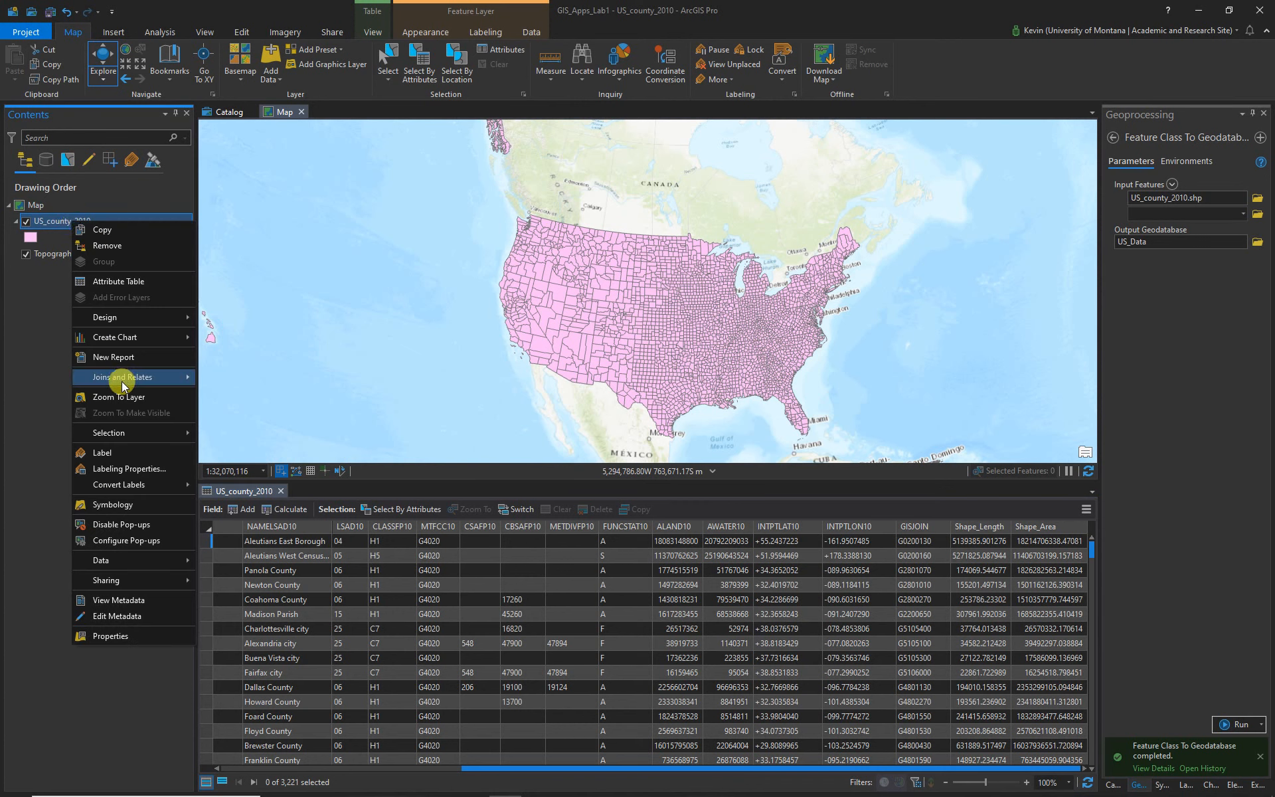
mouse_move(121, 381)
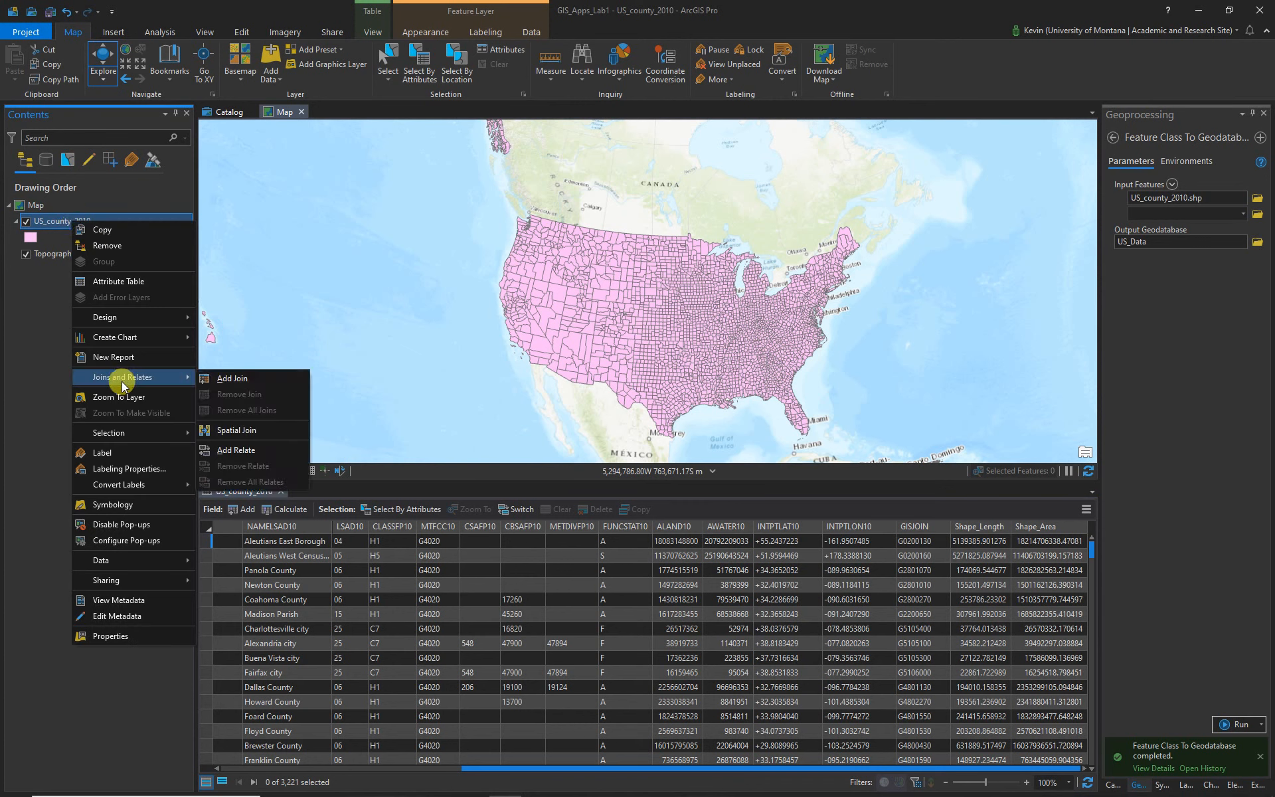
left_click(237, 378)
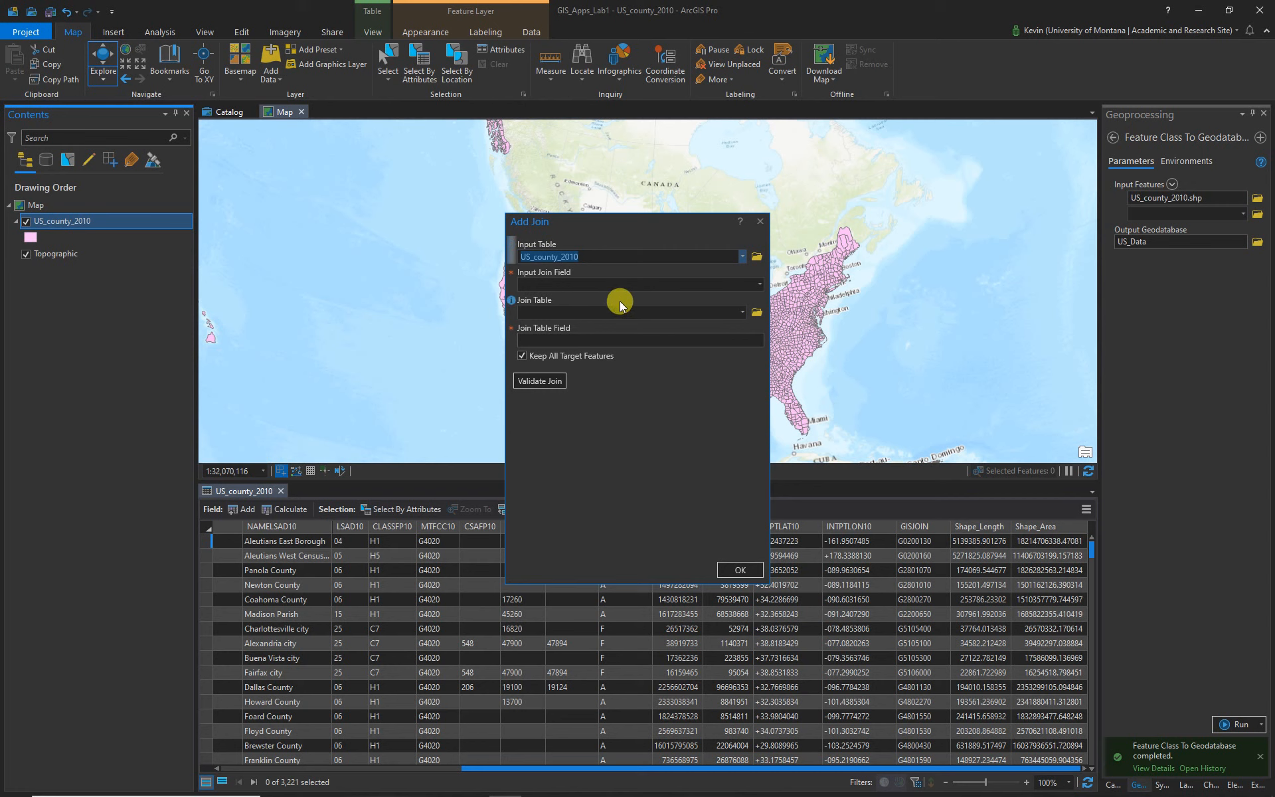
left_click(756, 312)
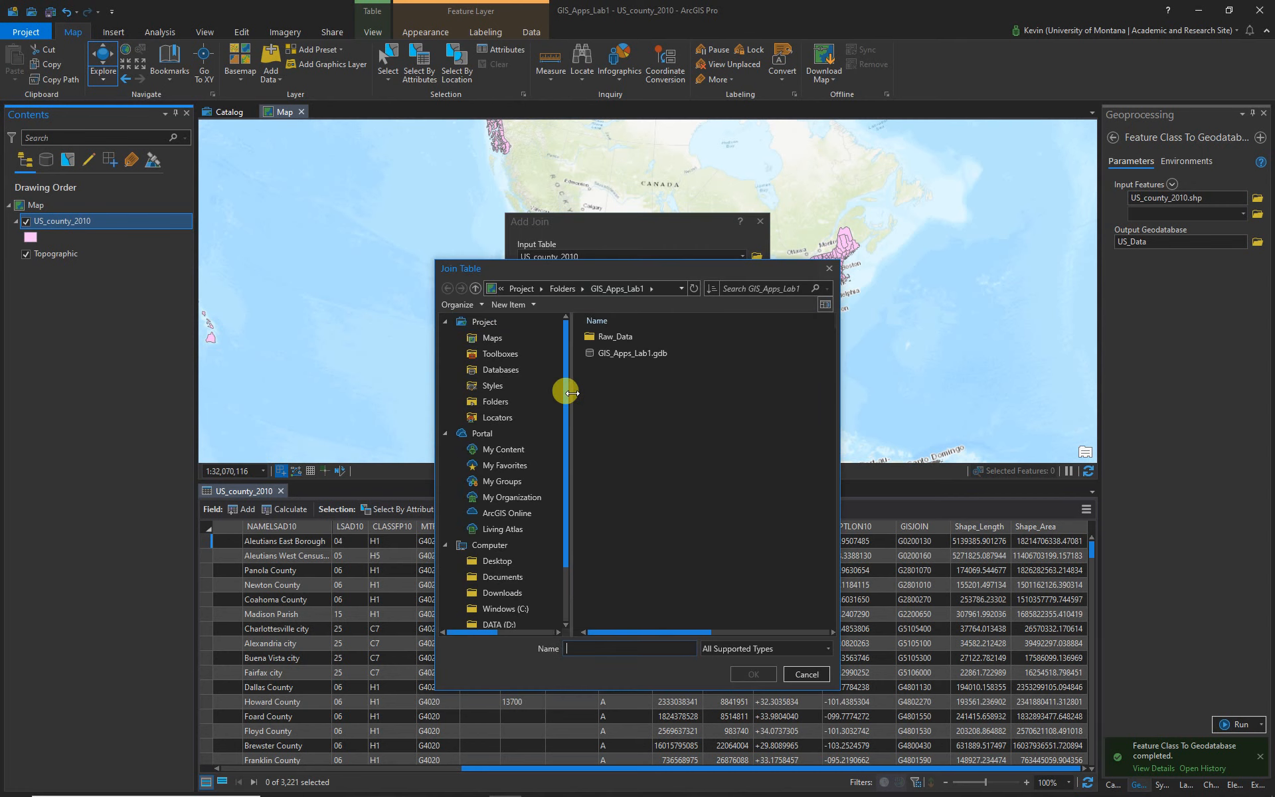
left_click(620, 338)
double_click(620, 338)
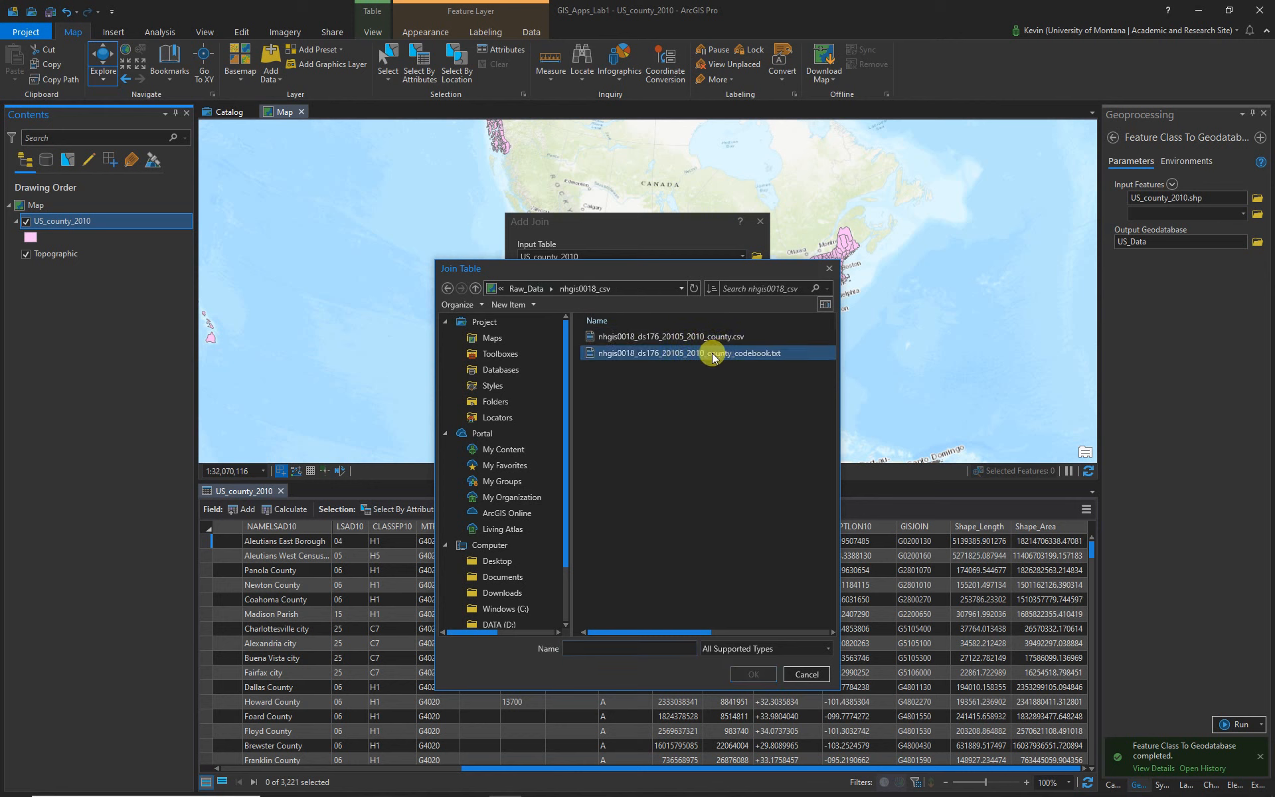
left_click(655, 336)
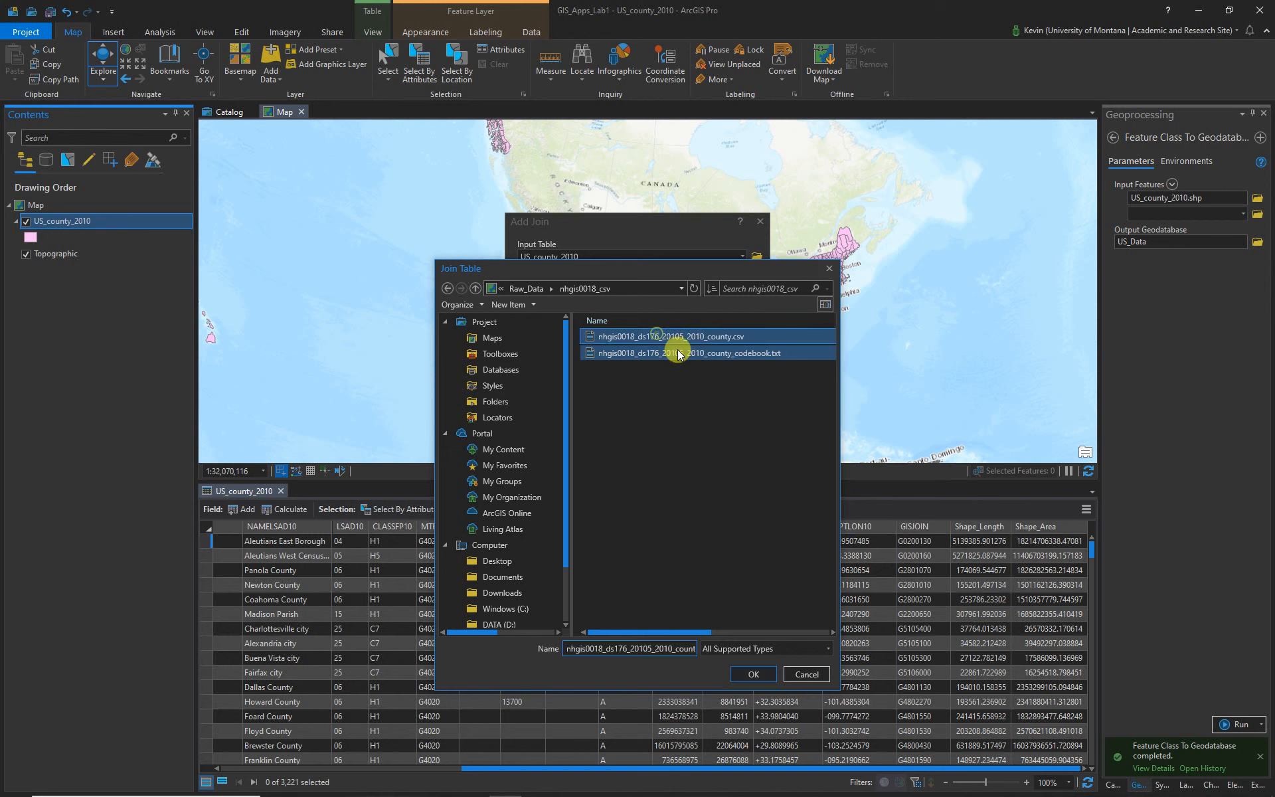
left_click(757, 674)
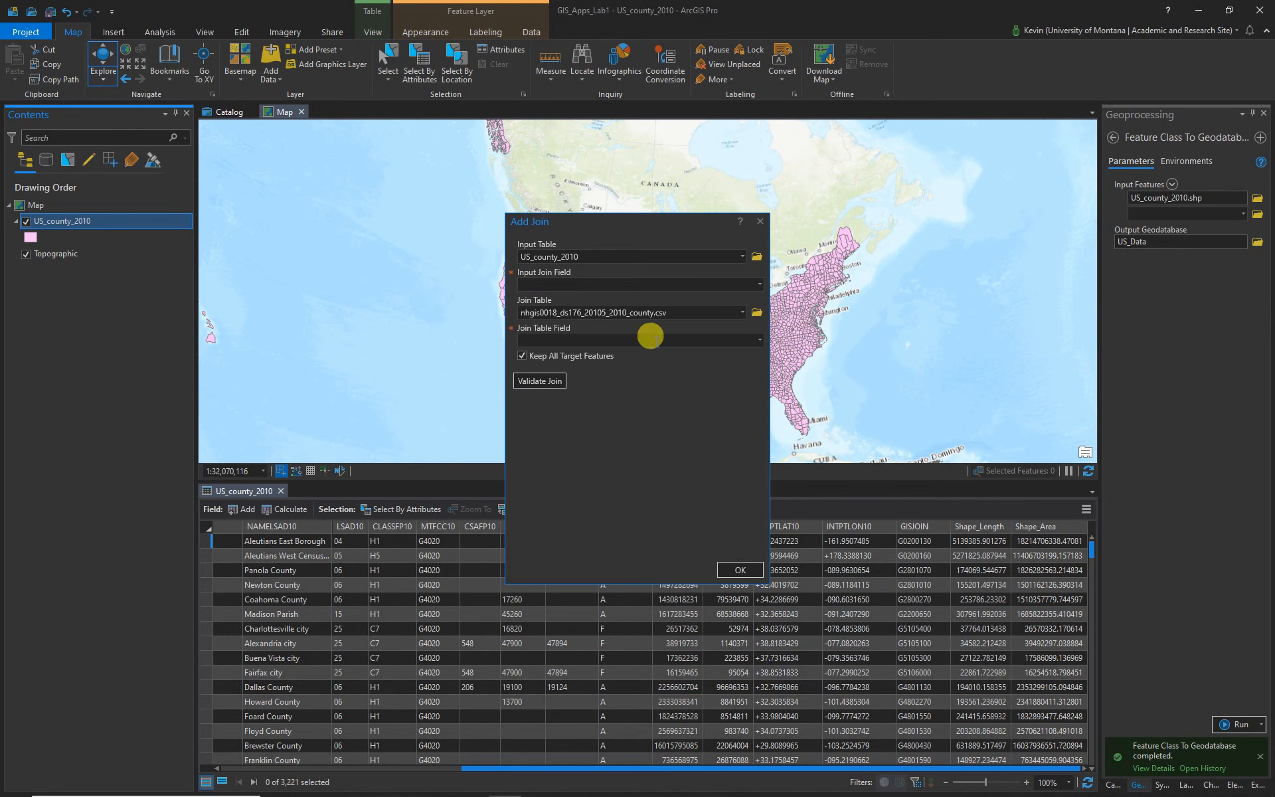
Set GISJOIN as the input join field, matched to GISJOIN in the CSV, and run the join keeping all target features.
left_click(759, 284)
left_click_drag(758, 382, 760, 450)
left_click(550, 518)
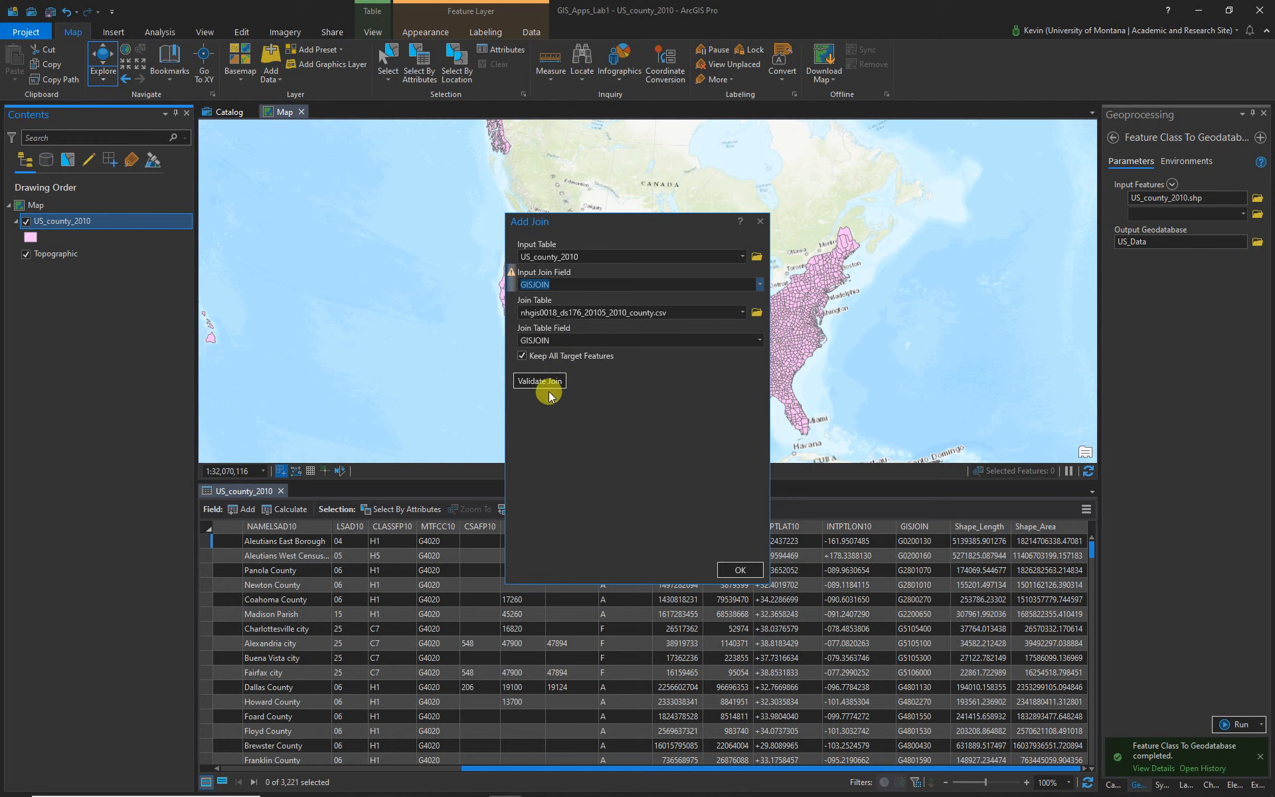
mouse_move(510, 269)
left_click(739, 570)
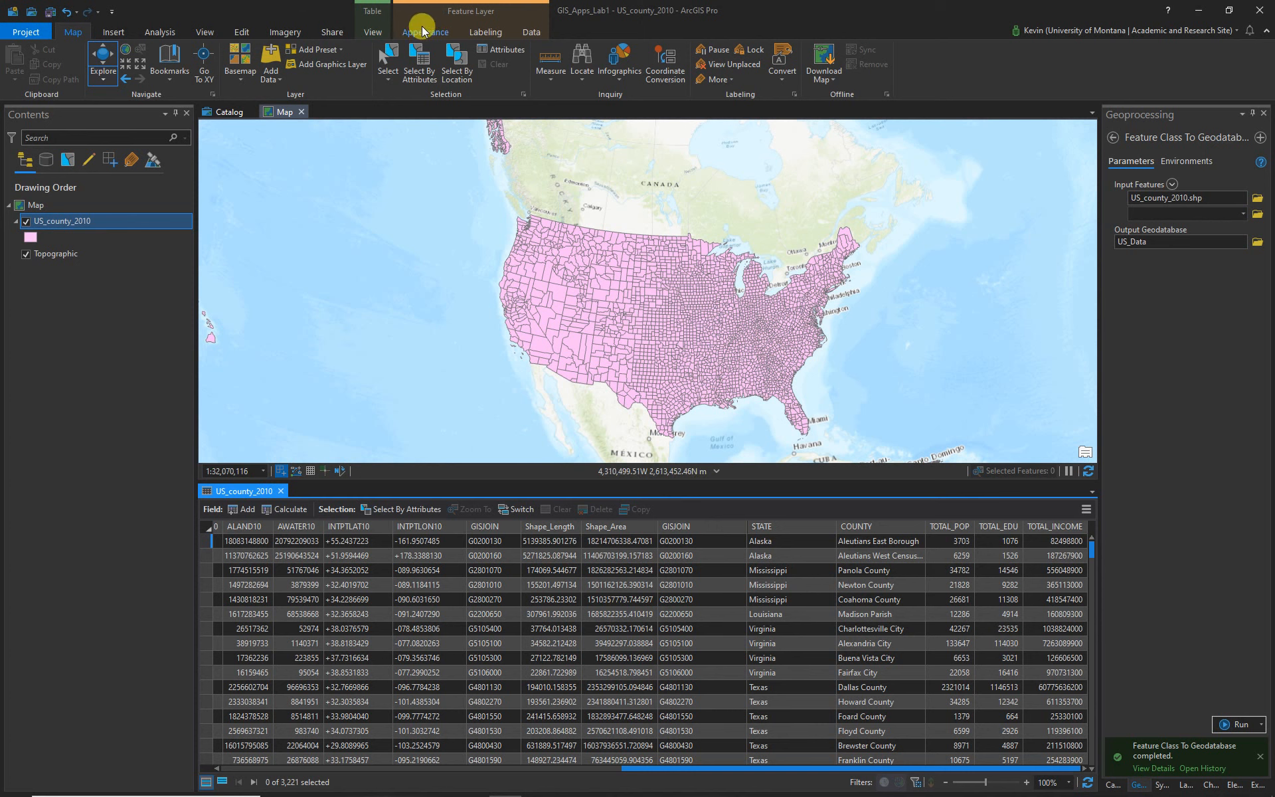
left_click(530, 31)
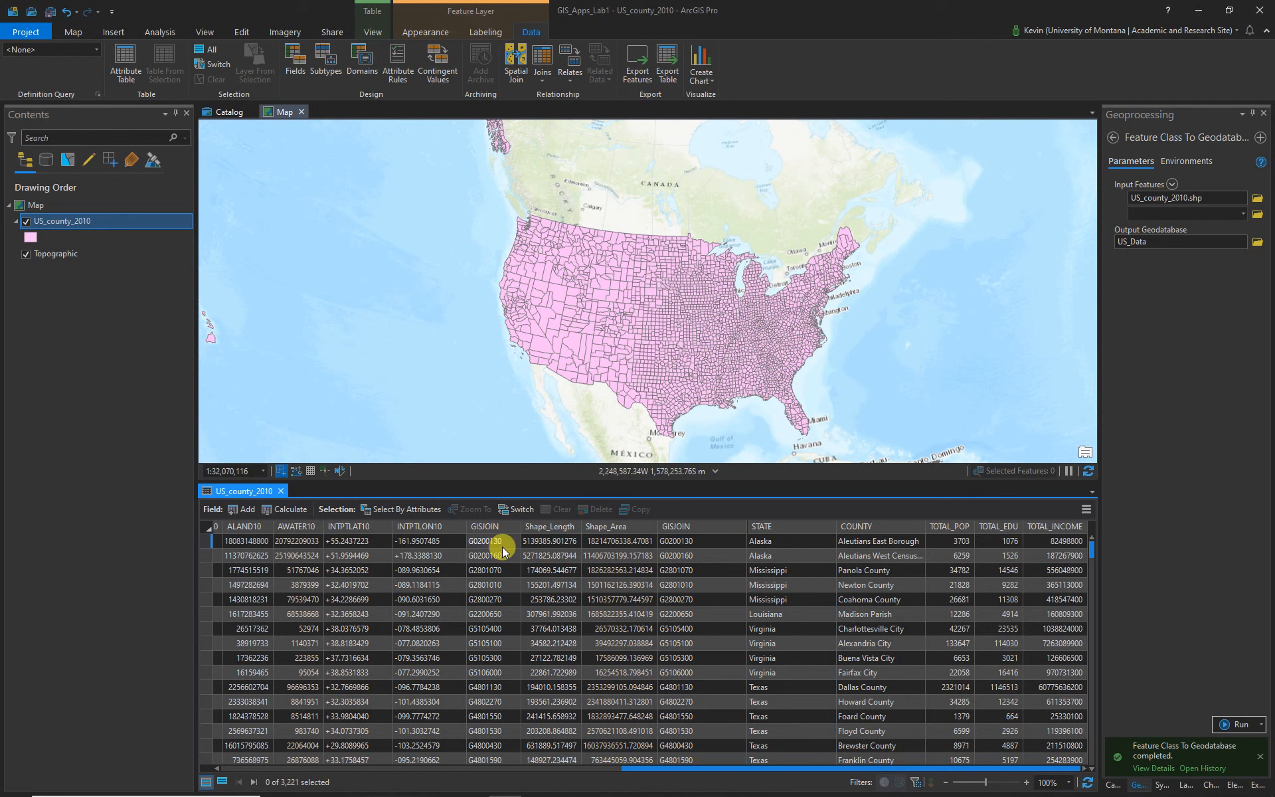
Start Select By Attributes on US_county_2010 as a new selection, with a clause where STATE includes the value(s).
left_click(400, 509)
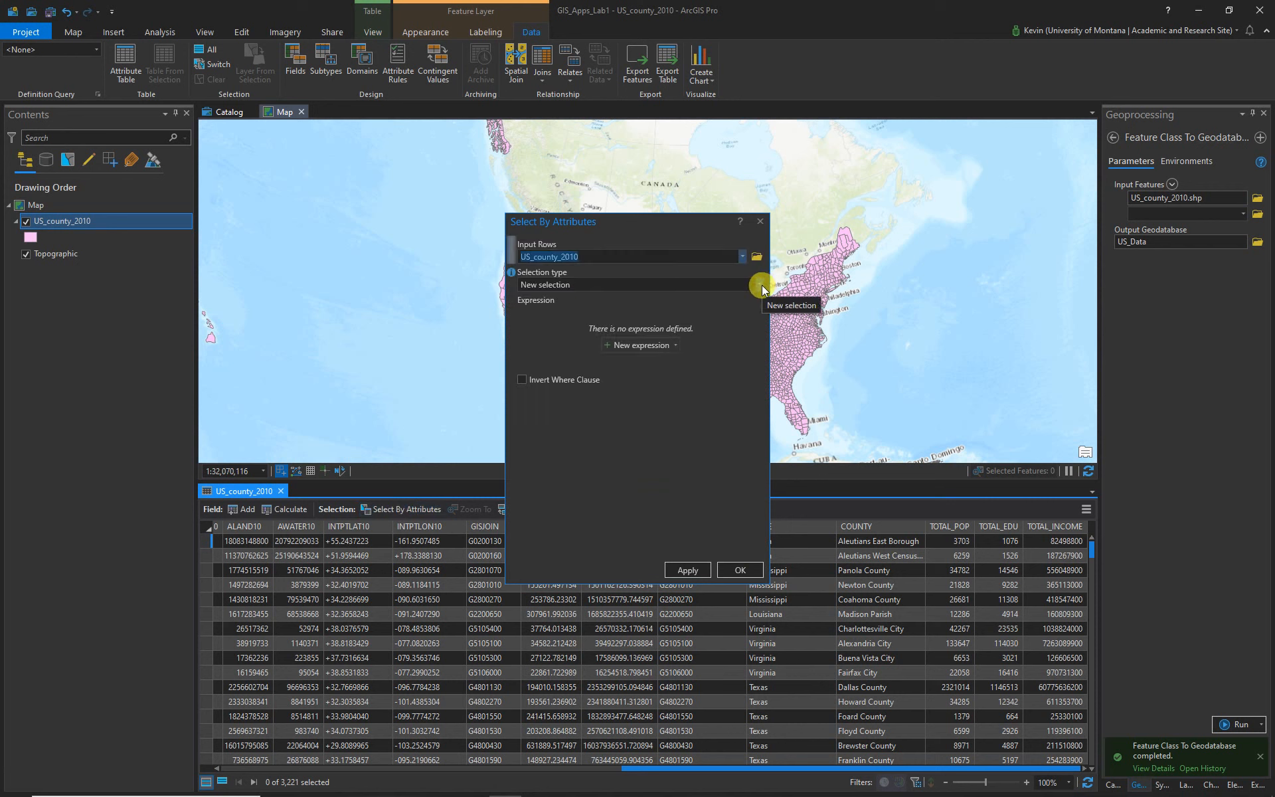
left_click(635, 345)
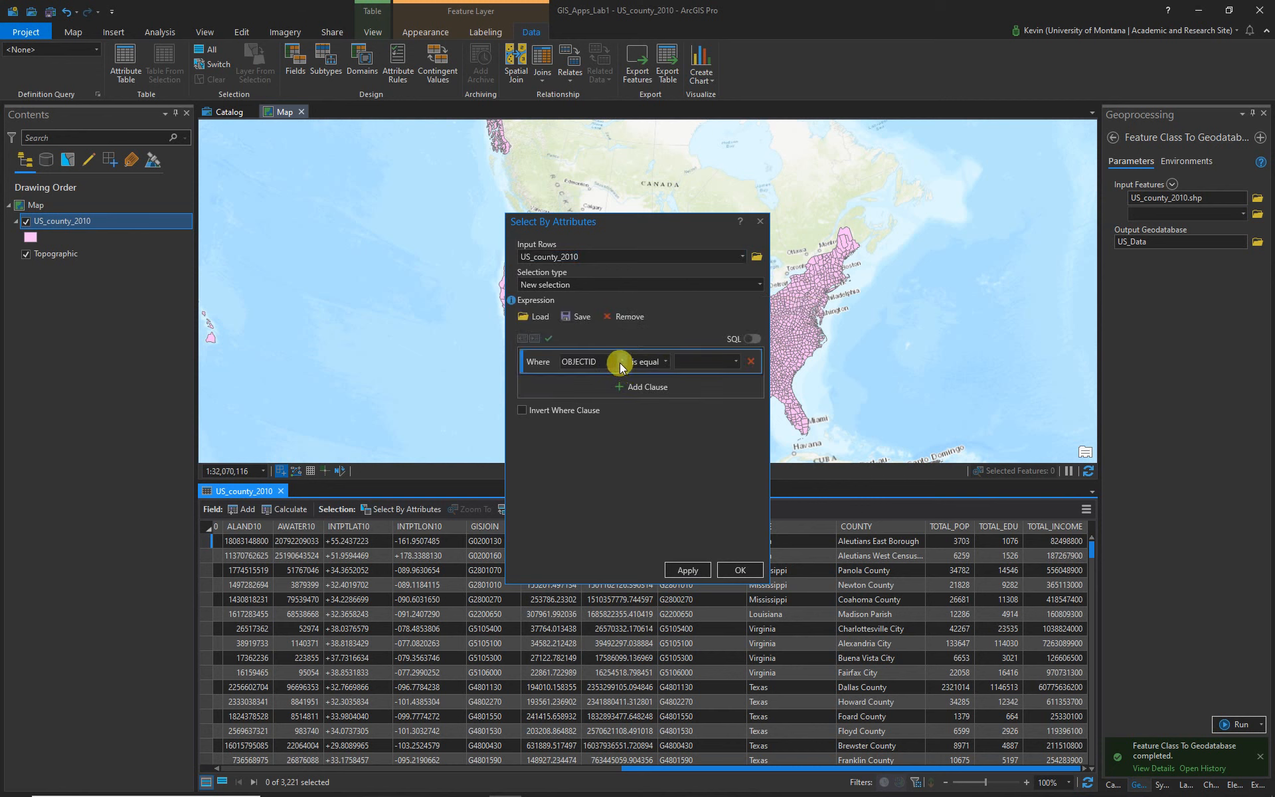
left_click(621, 363)
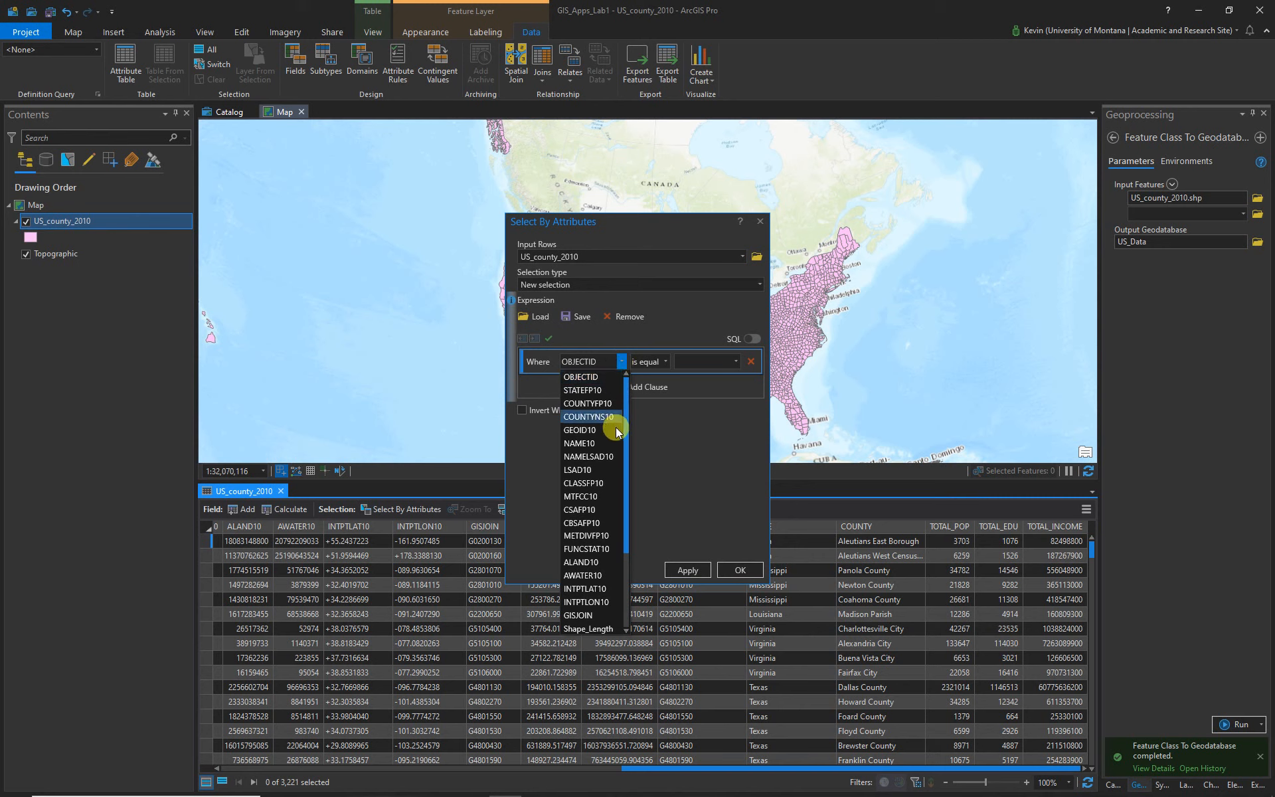
scroll(599, 472, "down", 3)
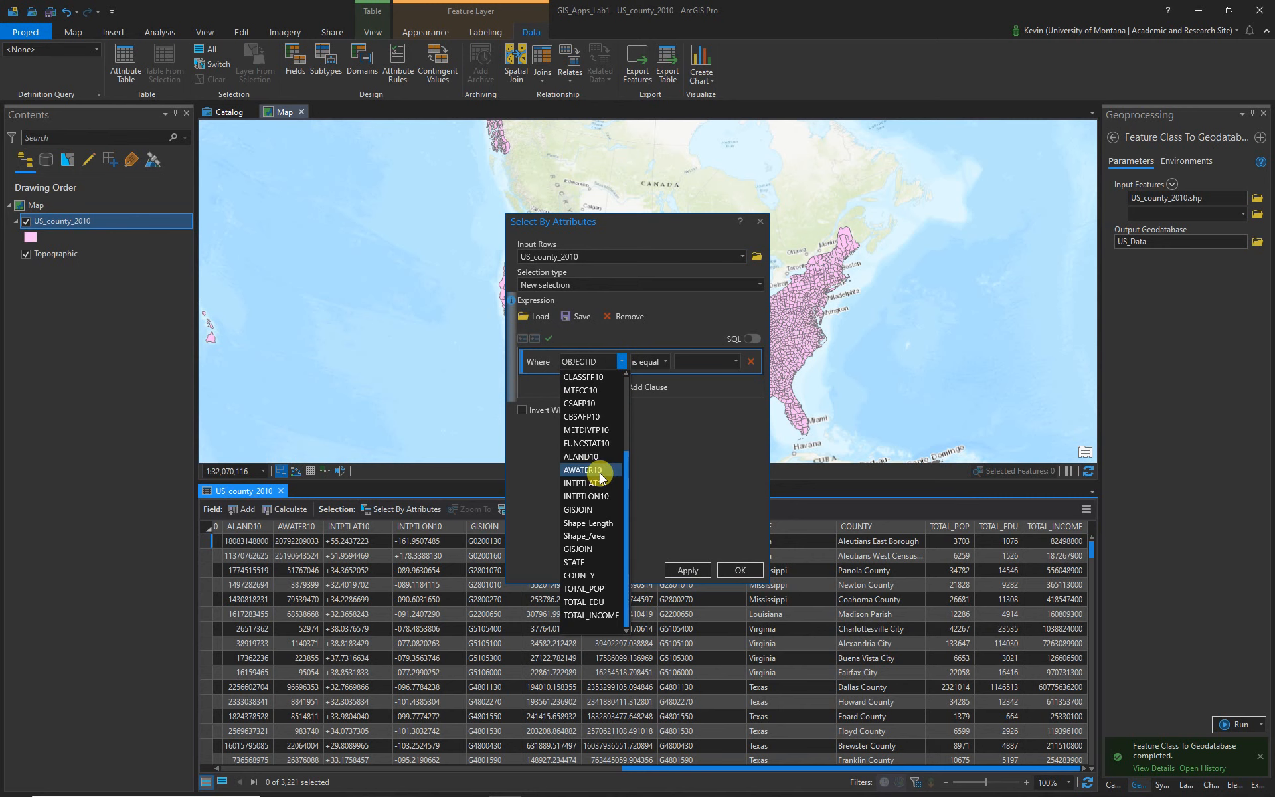
left_click(573, 562)
left_click(664, 361)
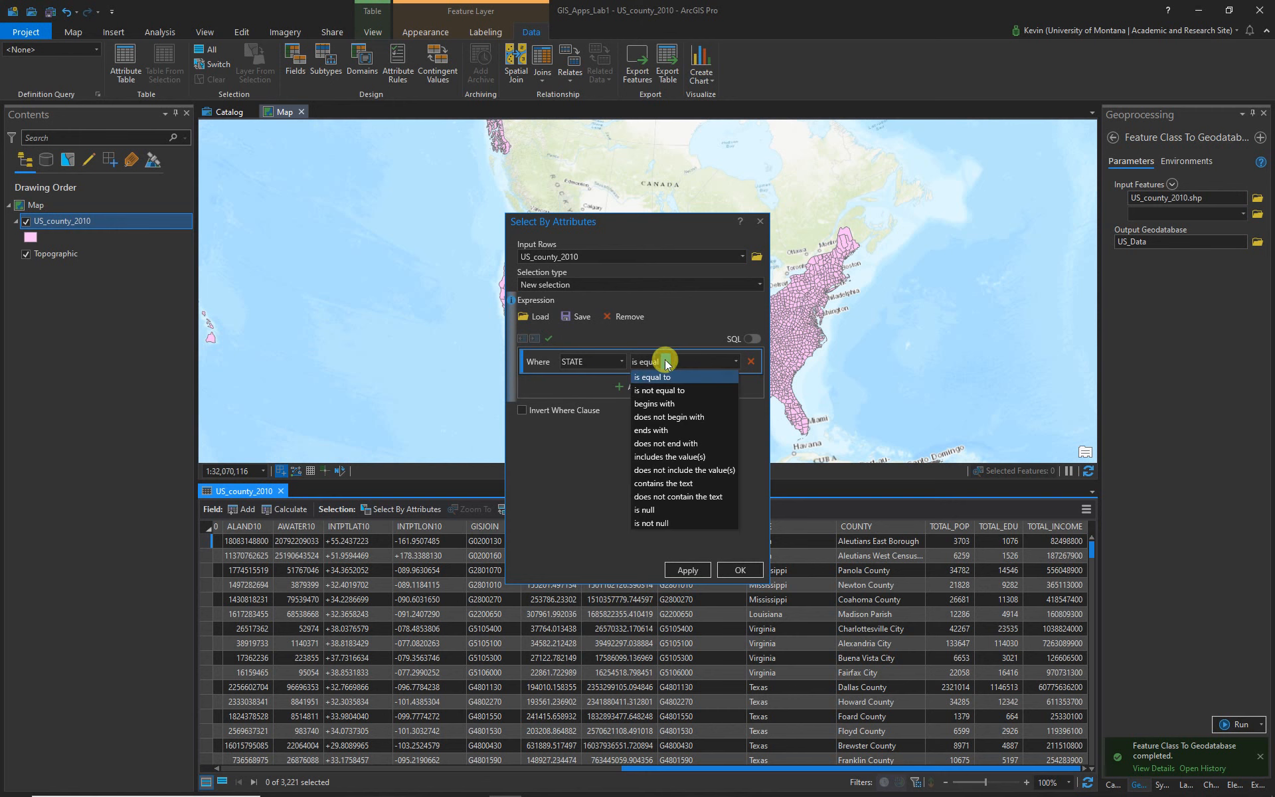
left_click(668, 456)
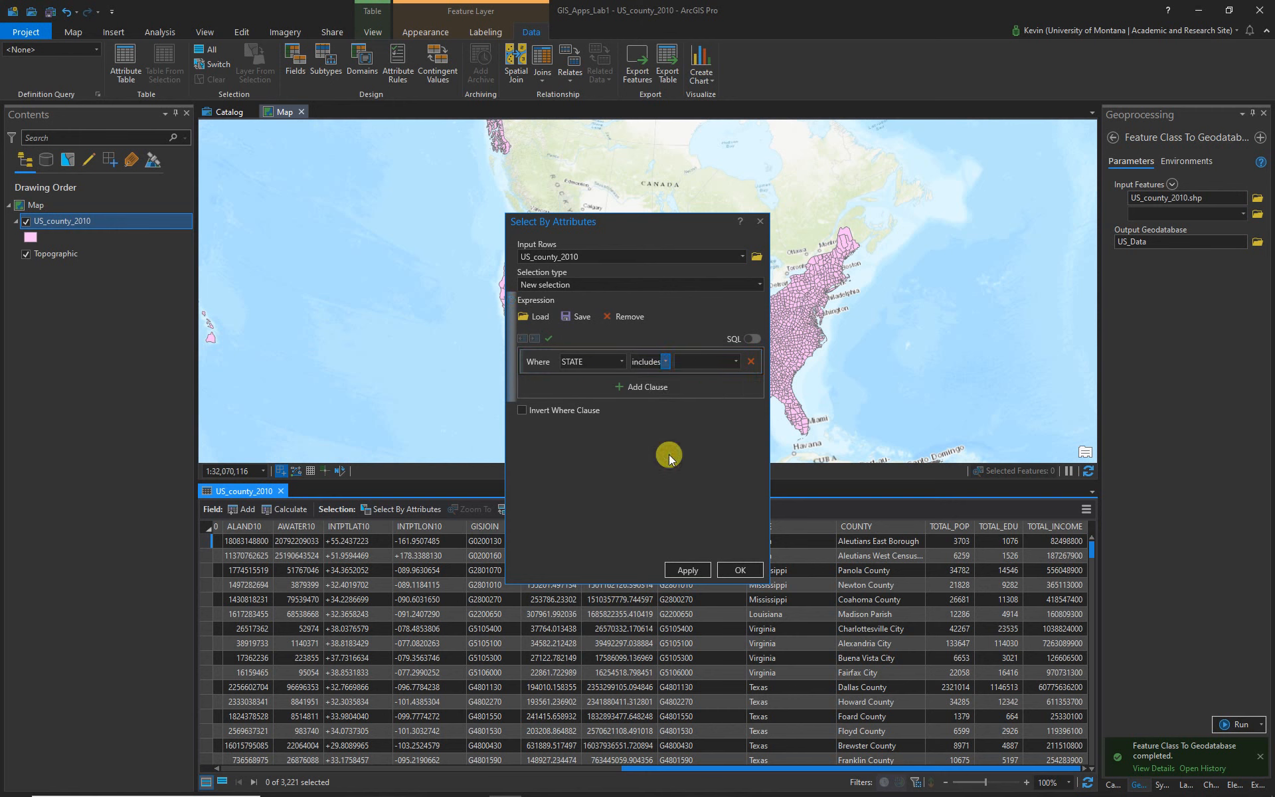
Choose Alaska, Hawaii and Puerto Rico as the STATE values, apply the selection and close the selection dialog.
left_click(740, 363)
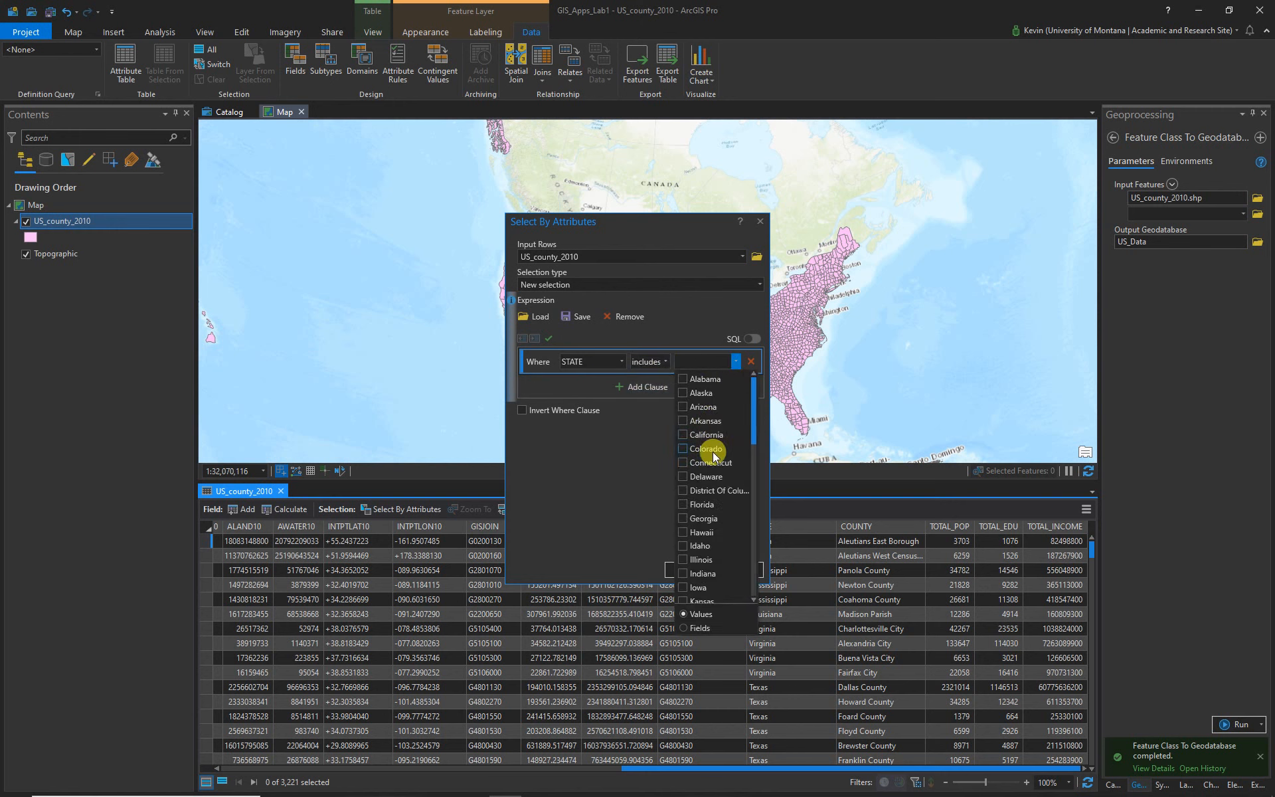
left_click(682, 392)
left_click(683, 531)
left_click_drag(755, 425, 762, 546)
left_click(687, 547)
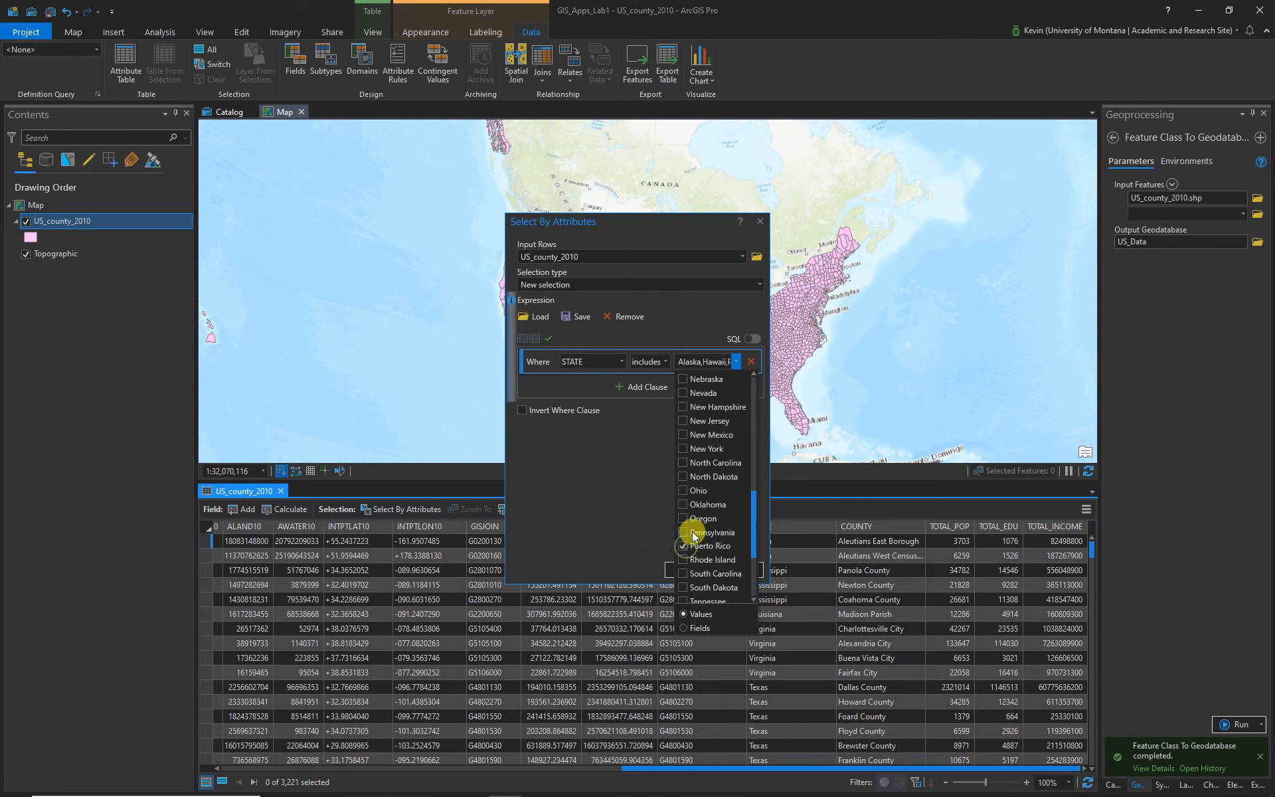
left_click(595, 540)
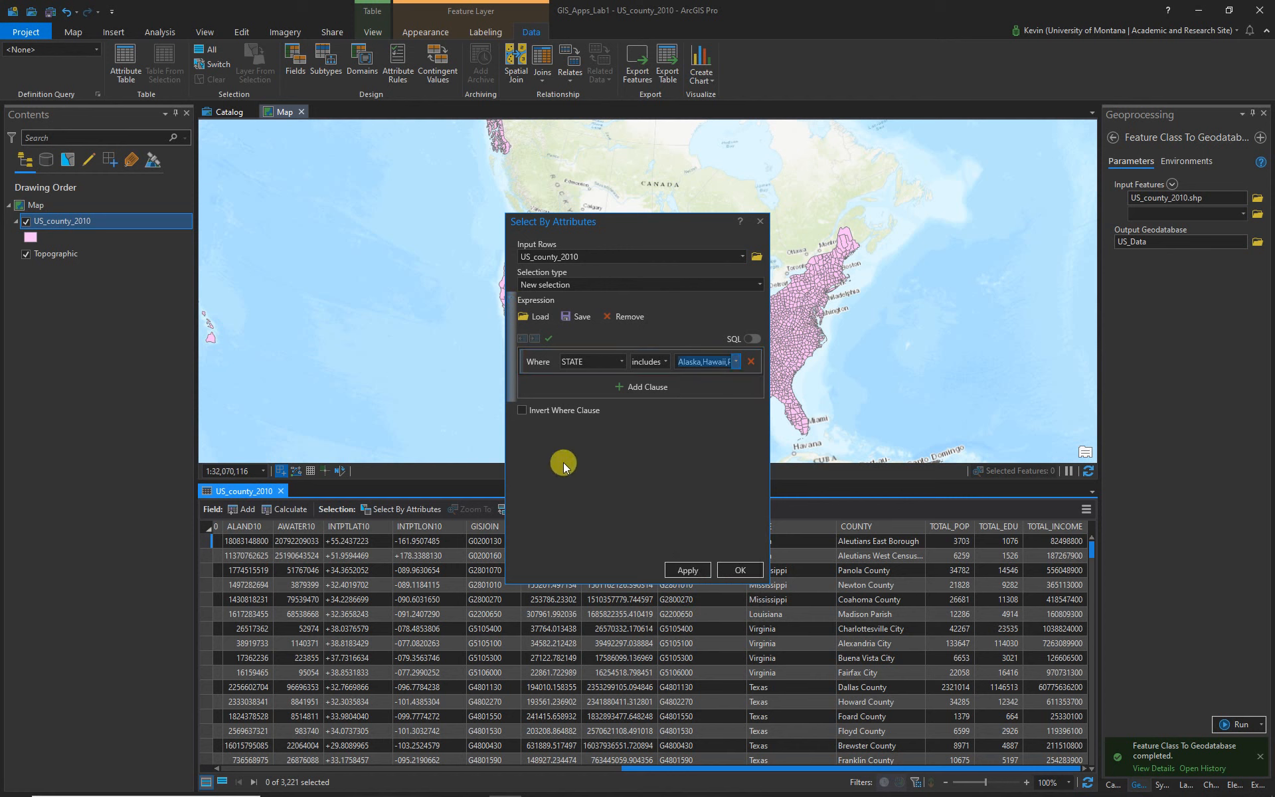
left_click(688, 569)
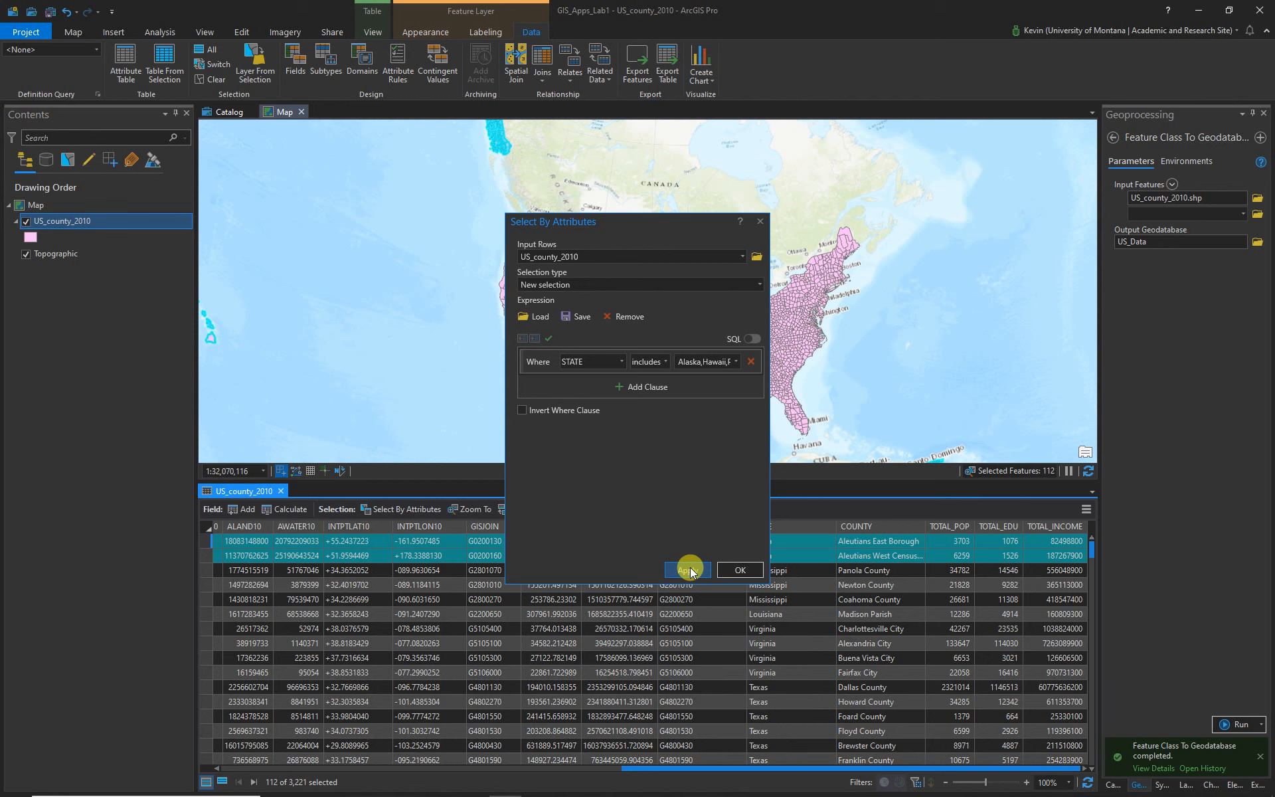
left_click(761, 222)
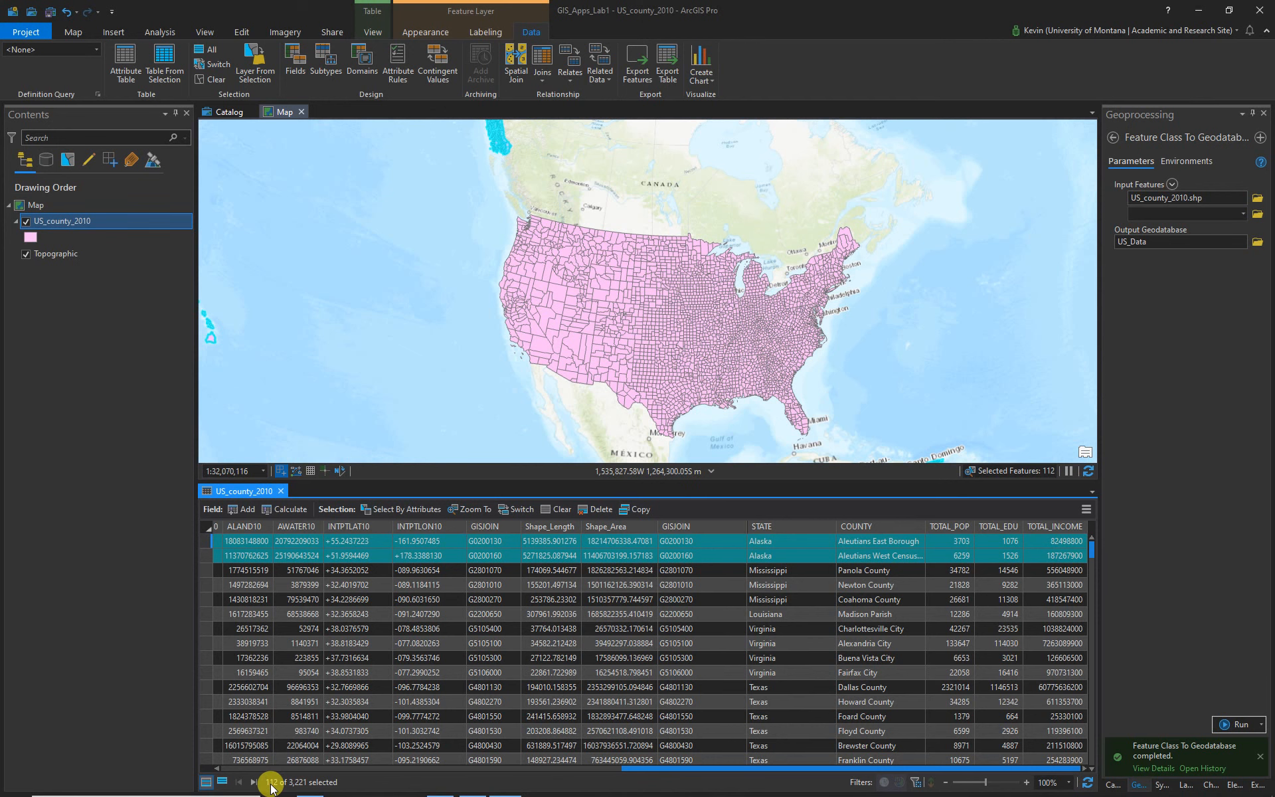
Switch the US_county_2010 selection so that only the counties of the contiguous states are selected.
left_click_drag(421, 166, 441, 205)
left_click_drag(541, 312, 412, 227)
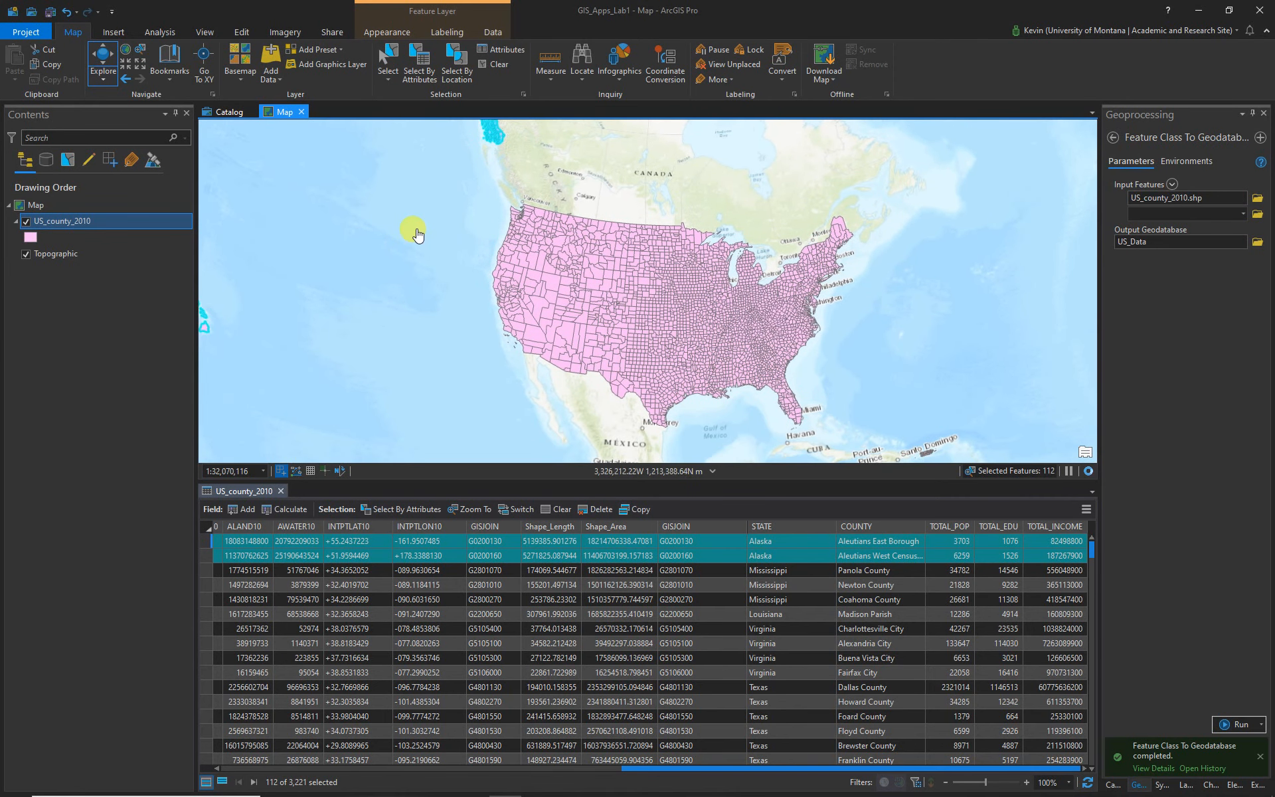
left_click(515, 512)
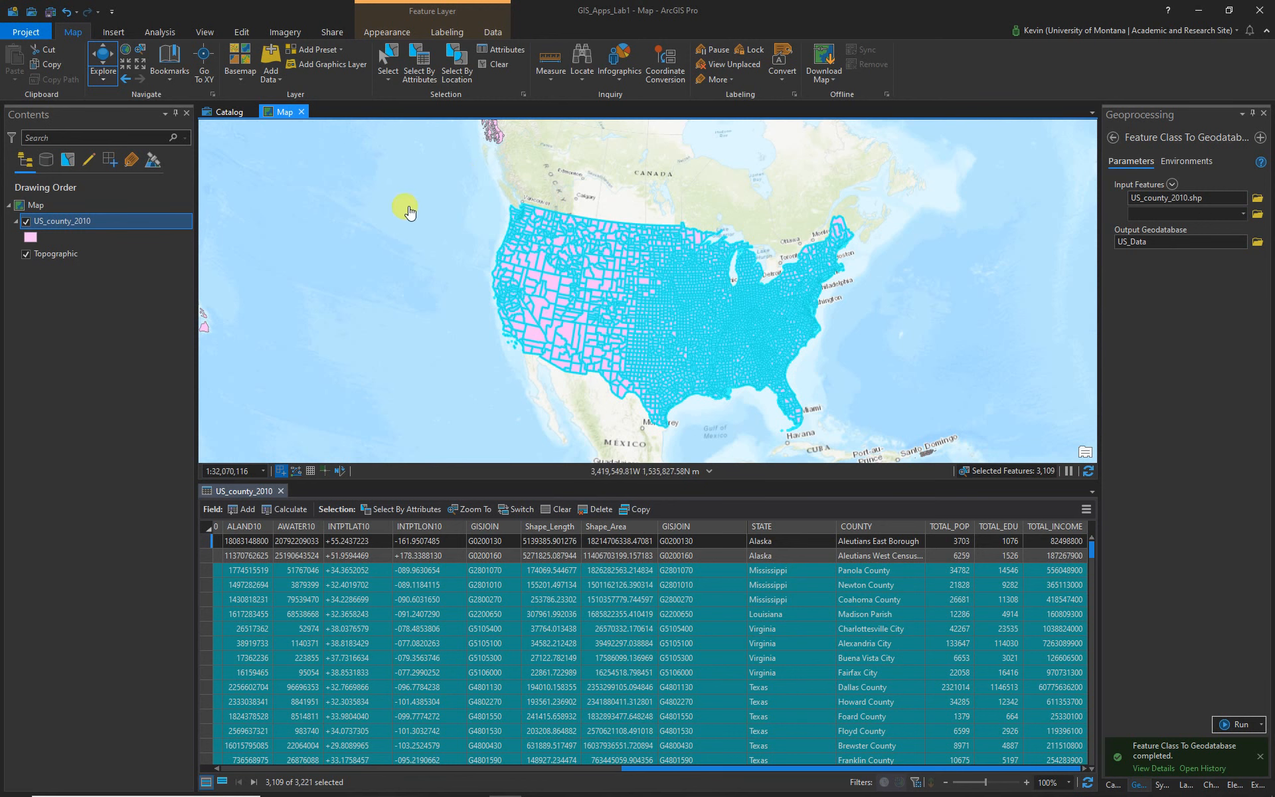
left_click_drag(339, 310, 336, 266)
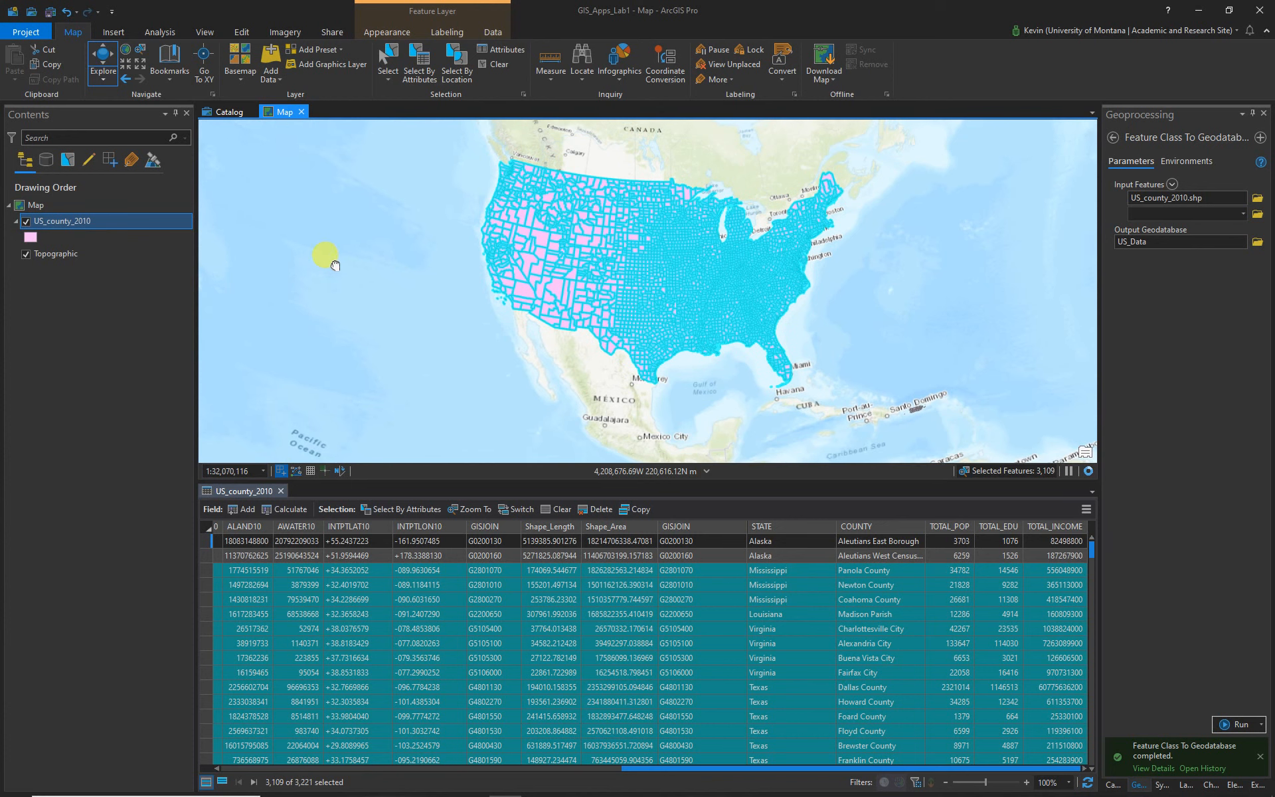
Start exporting the selected US_county_2010 features, with the US_Data dataset in GIS_Apps_Lab1.gdb as the output location.
right_click(61, 221)
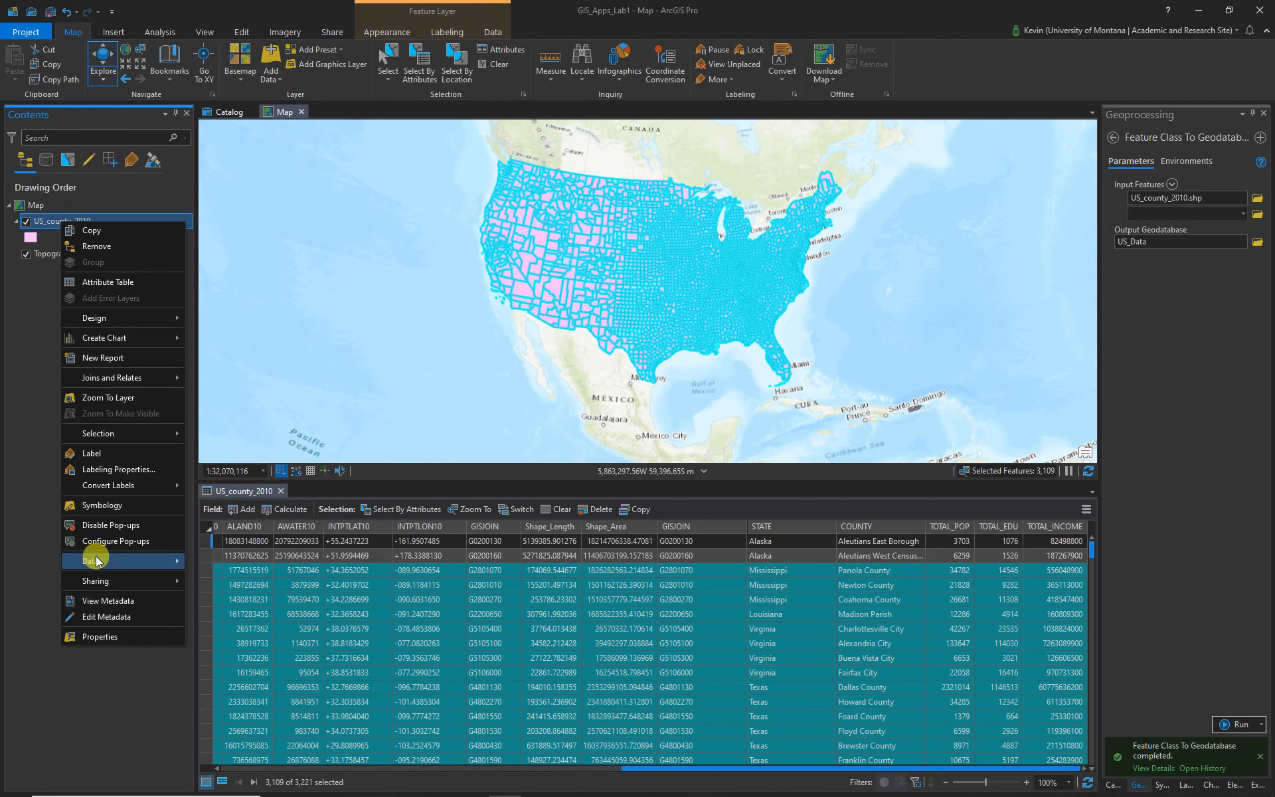
mouse_move(96, 560)
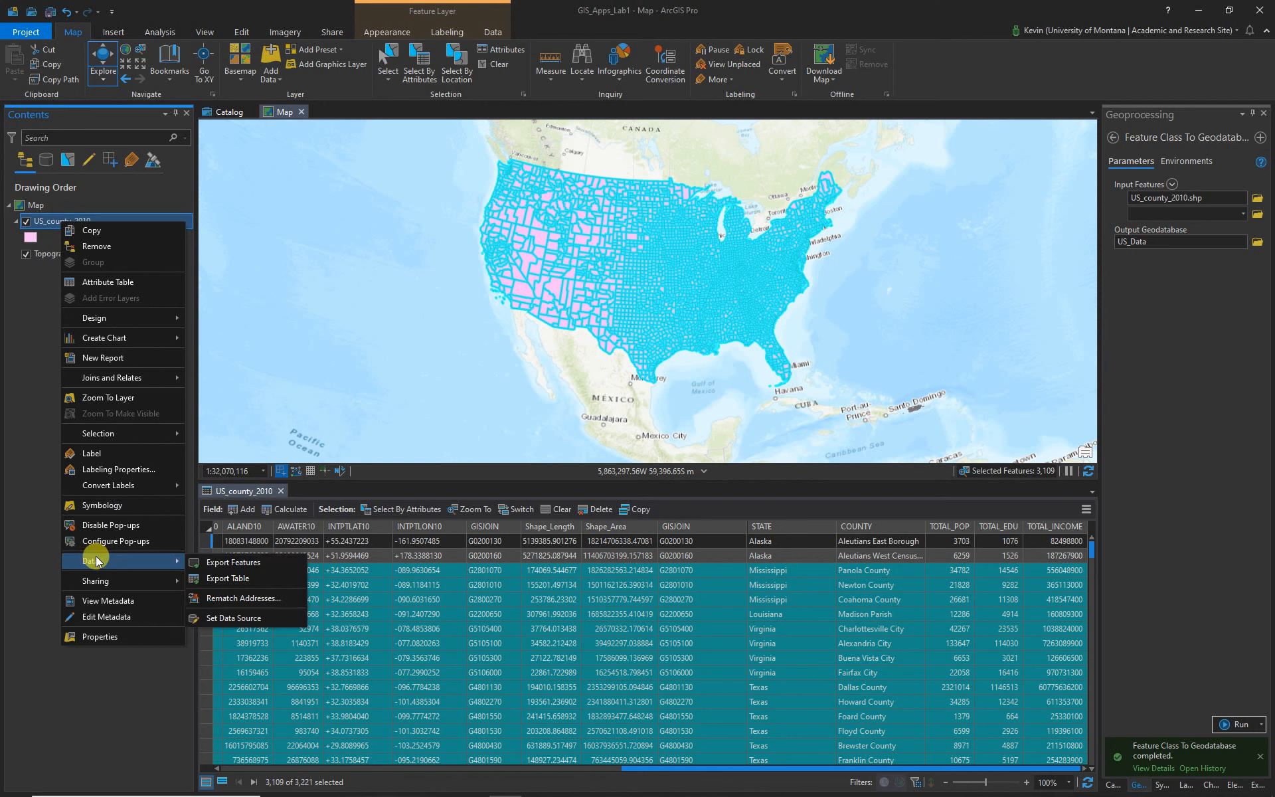
left_click(232, 562)
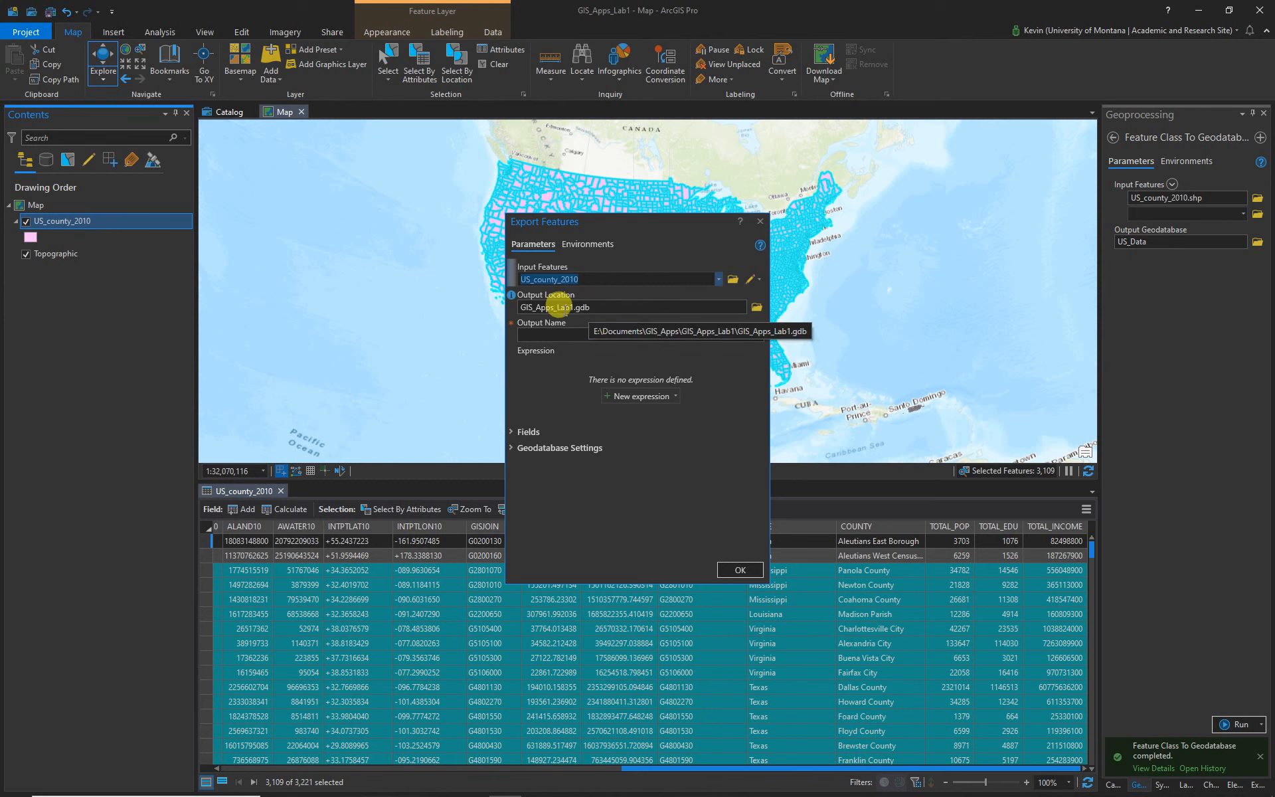
left_click(756, 307)
left_click(500, 369)
left_click(621, 338)
double_click(620, 338)
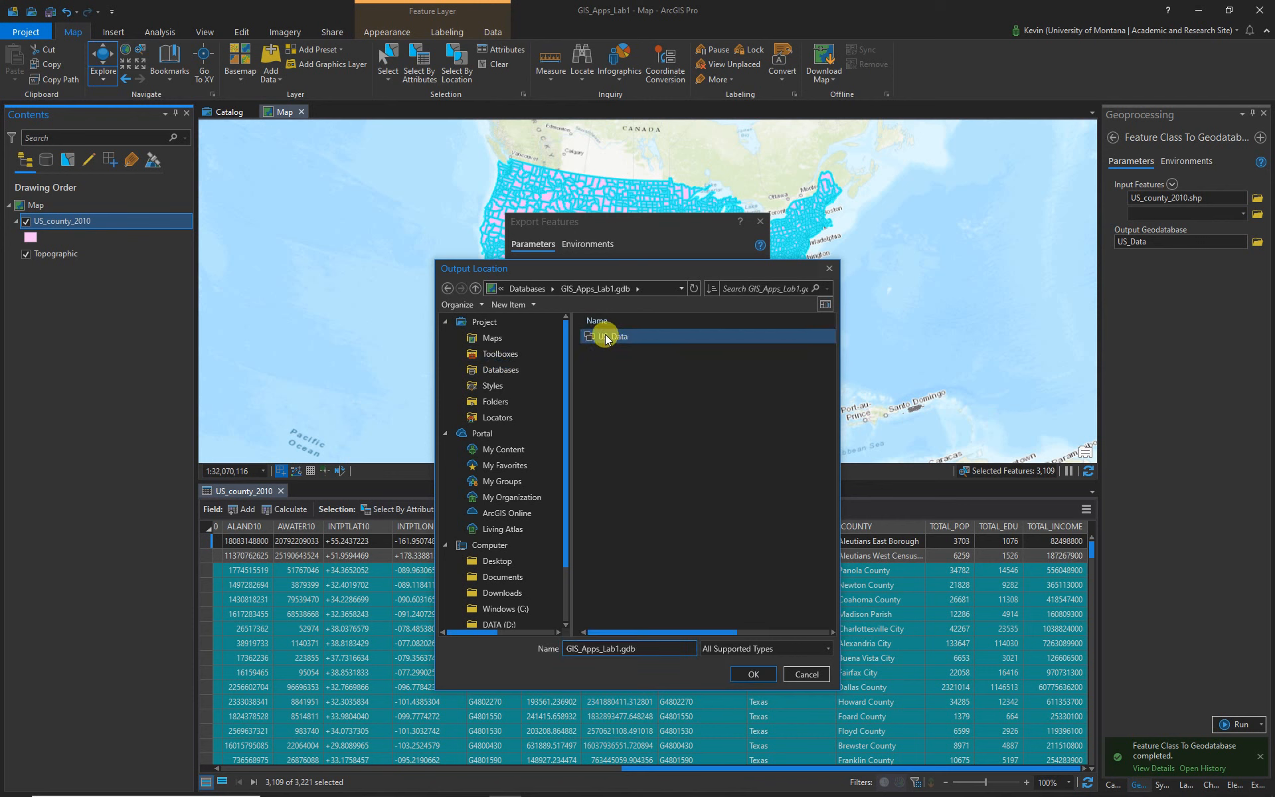
double_click(607, 337)
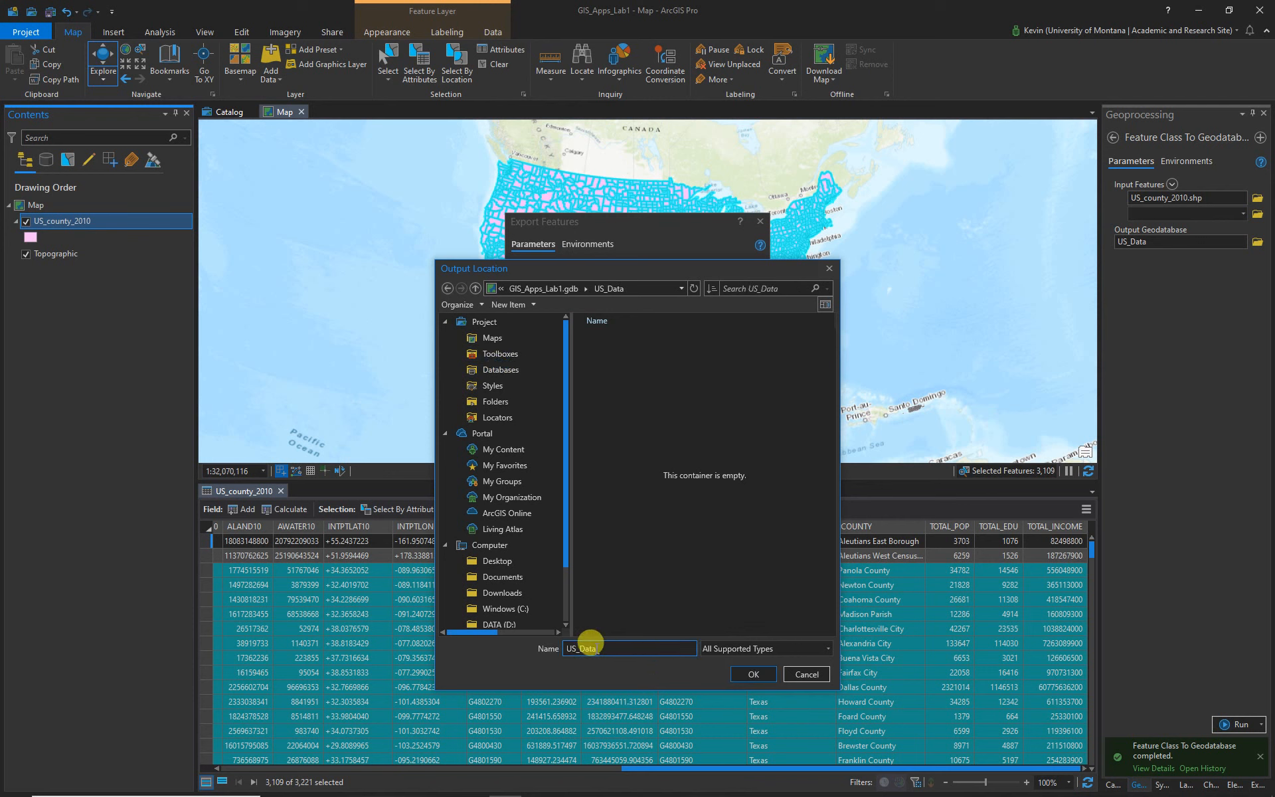
left_click(756, 674)
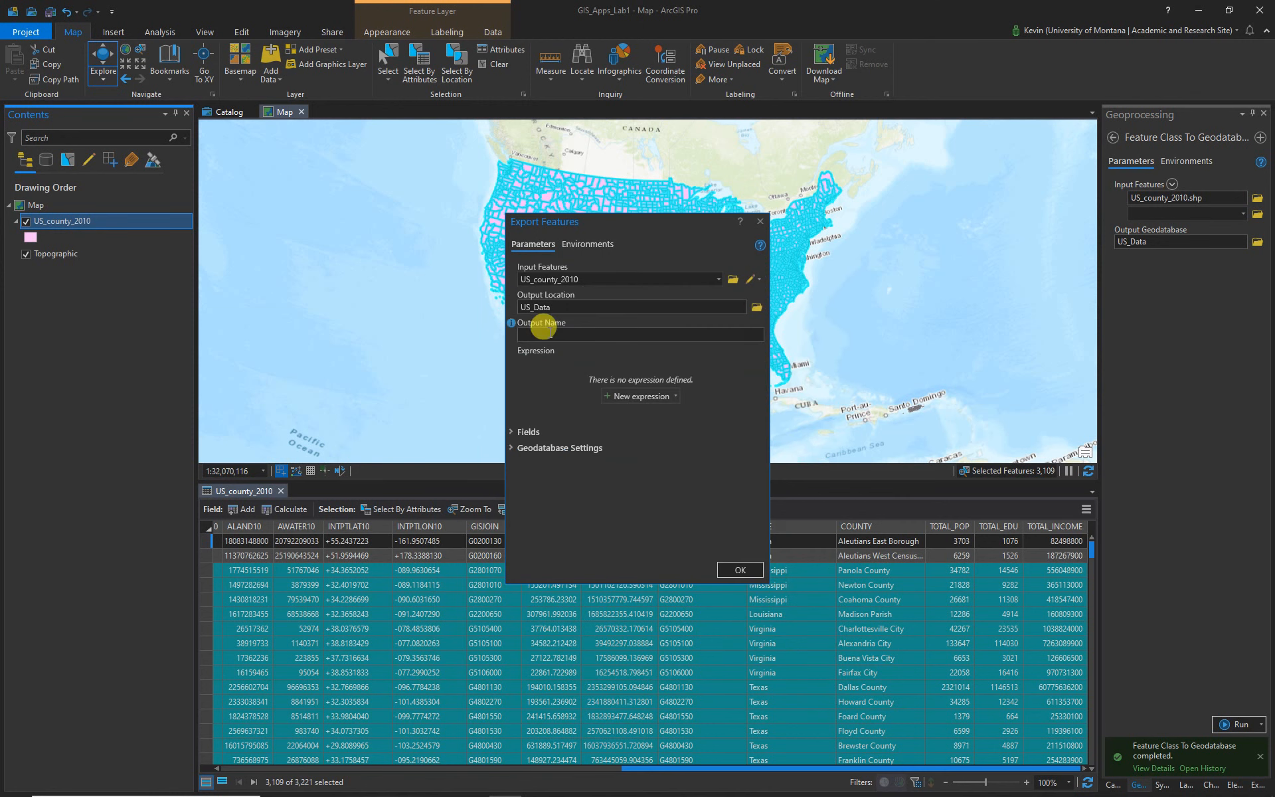
Name the exported feature class Con_US_Join and run the export.
type("C")
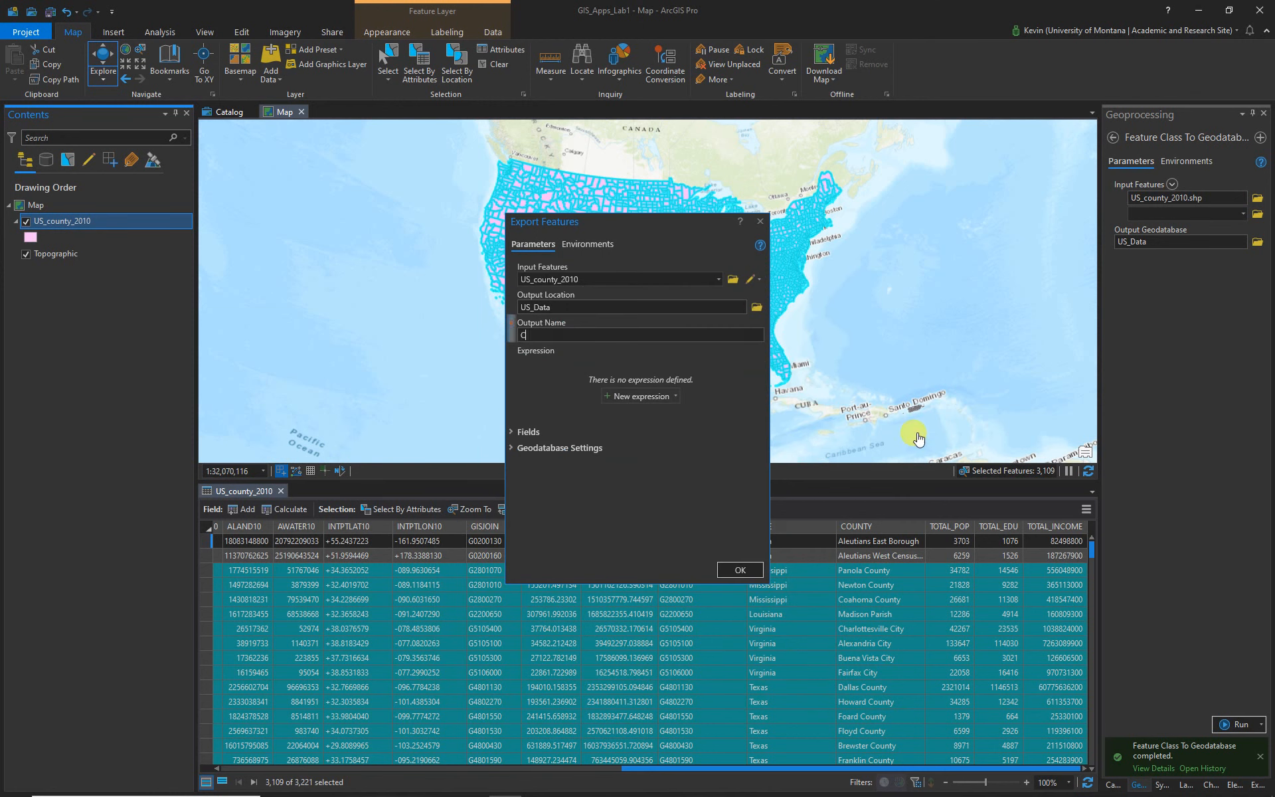
type("on_US_Join")
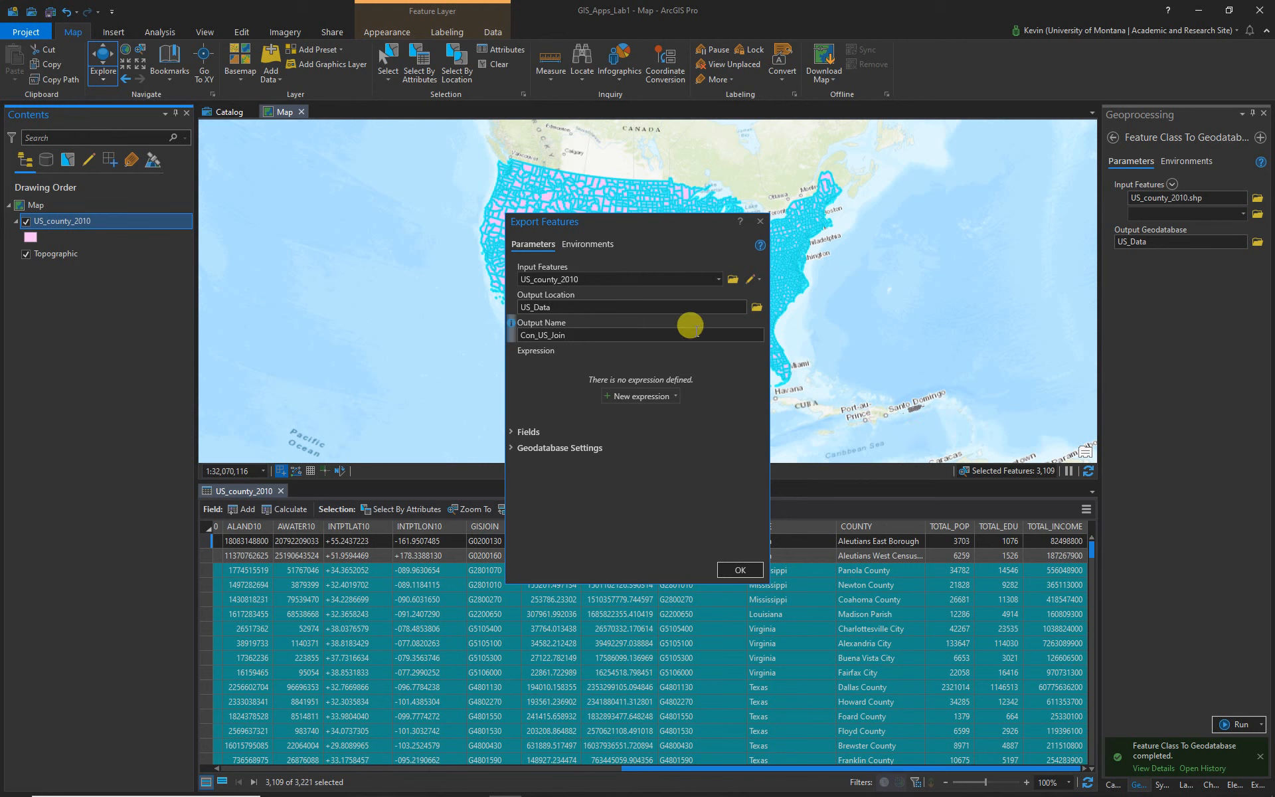
left_click(732, 571)
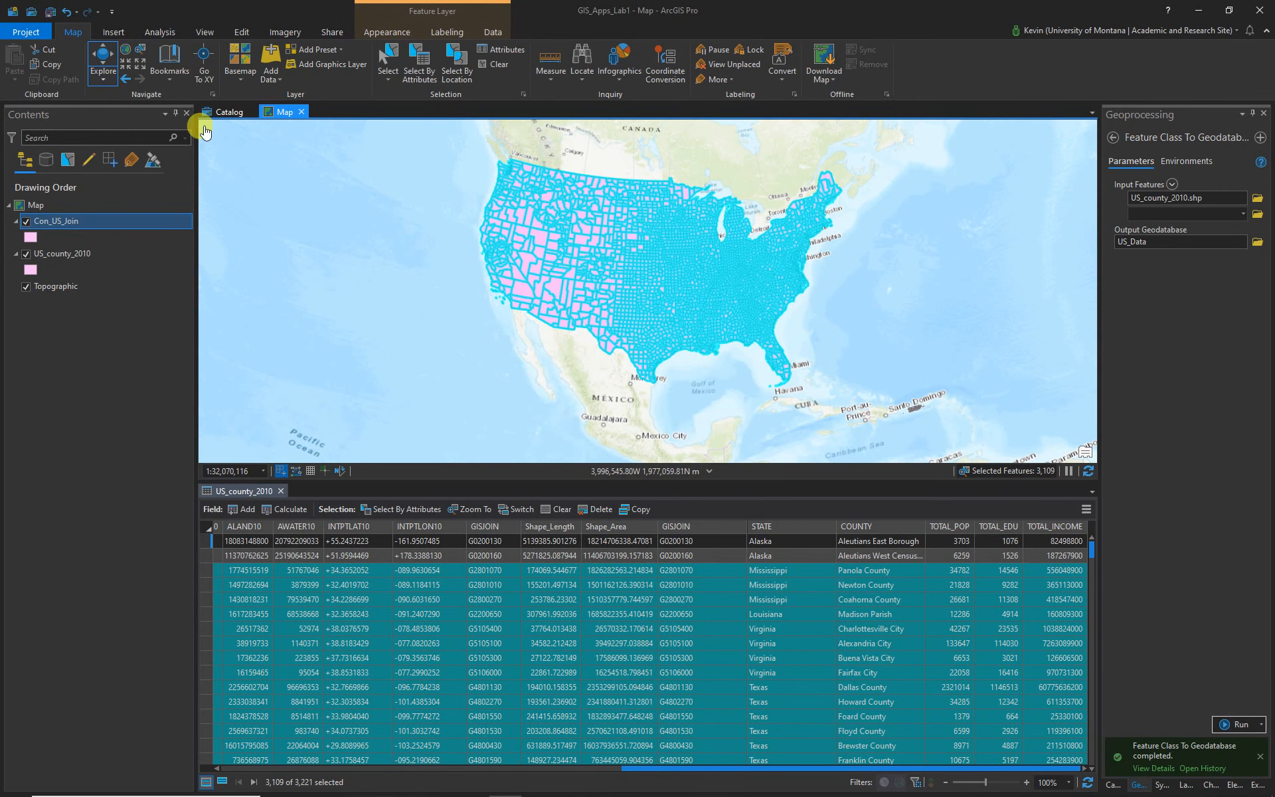
Clear the feature selection and hide the US_county_2010 layer.
left_click(495, 63)
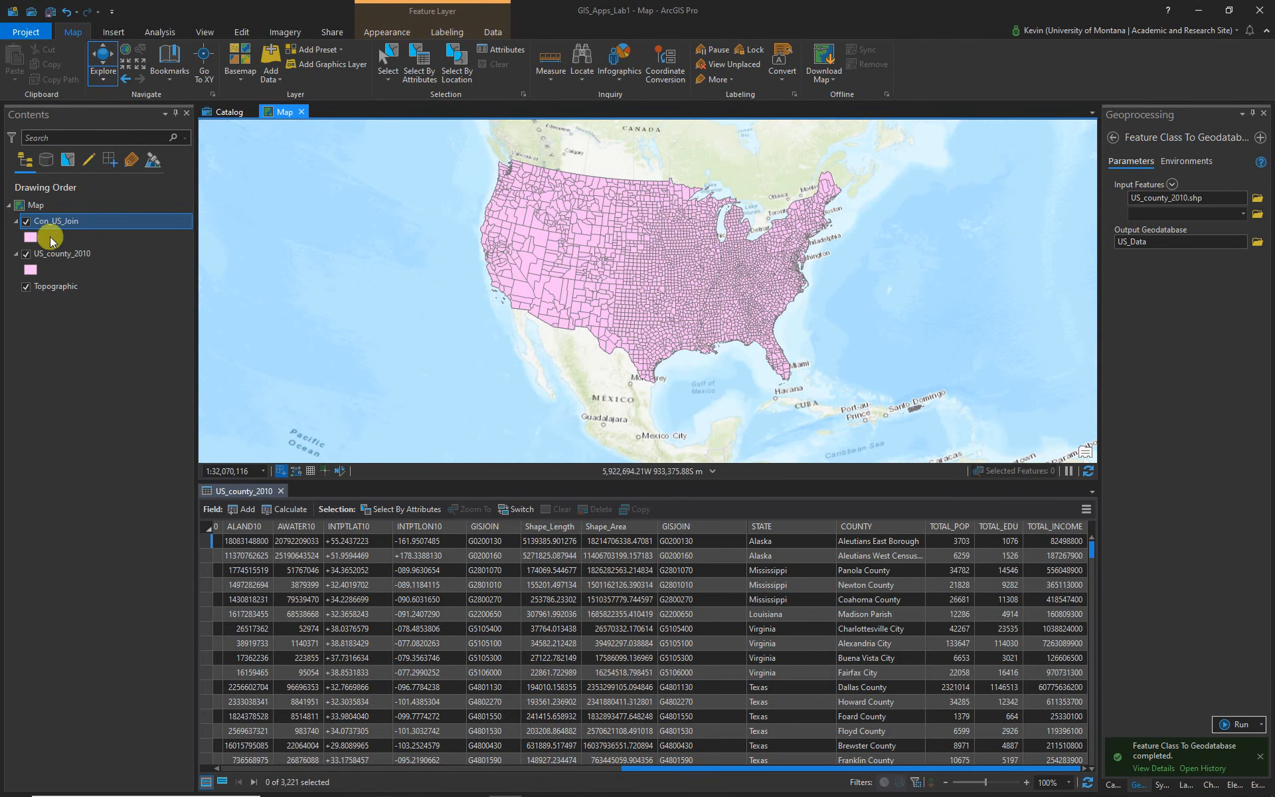
left_click(24, 257)
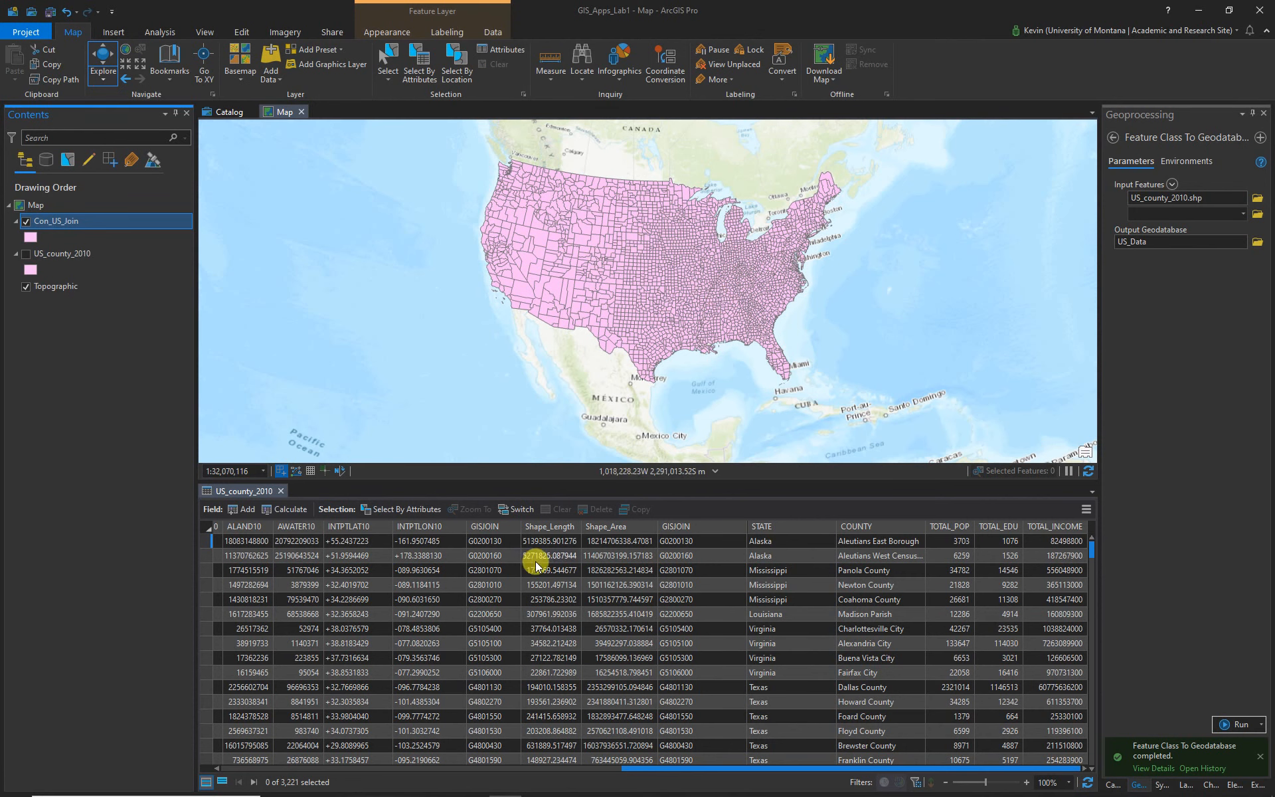
Open the Con_US_Join attribute table and compare its joined state, county, population, education and income fields with those of US_county_2010.
left_click(747, 767)
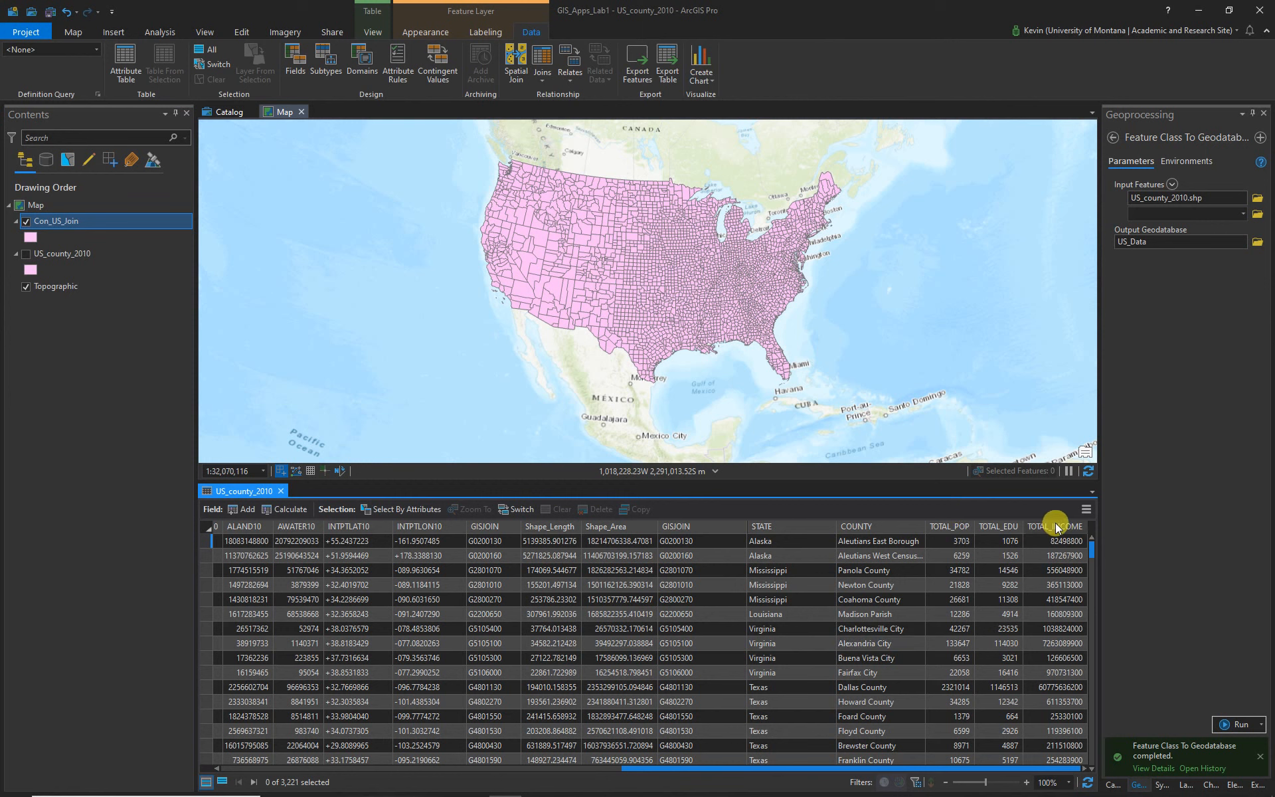
mouse_move(1056, 528)
right_click(51, 224)
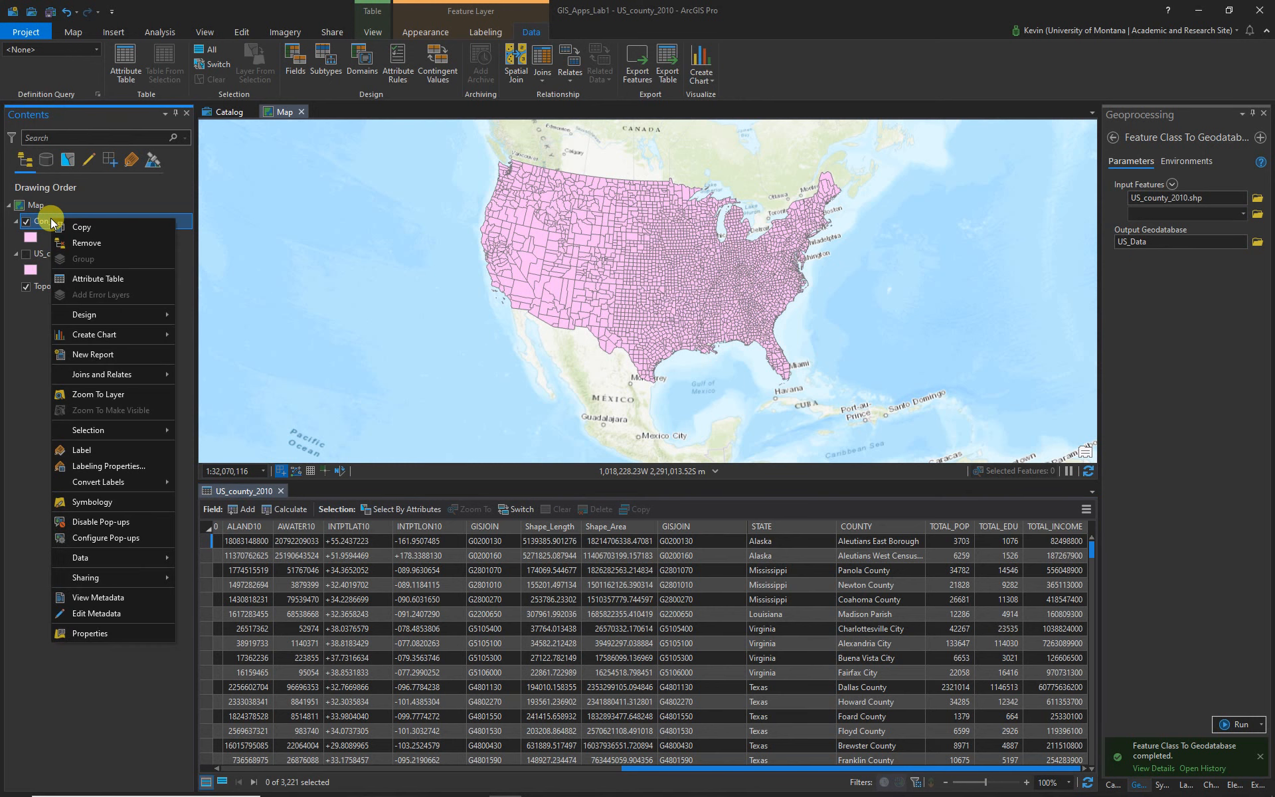
left_click(96, 279)
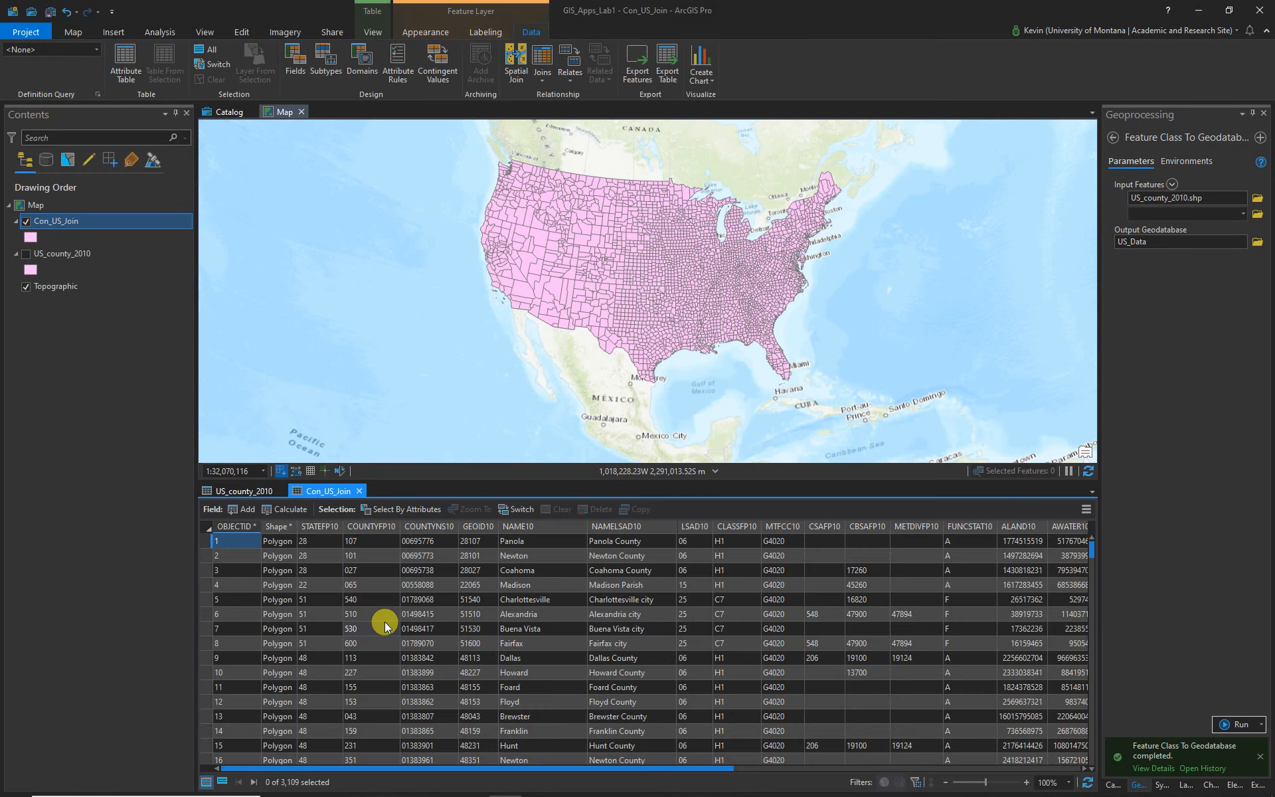
left_click_drag(673, 775, 1069, 783)
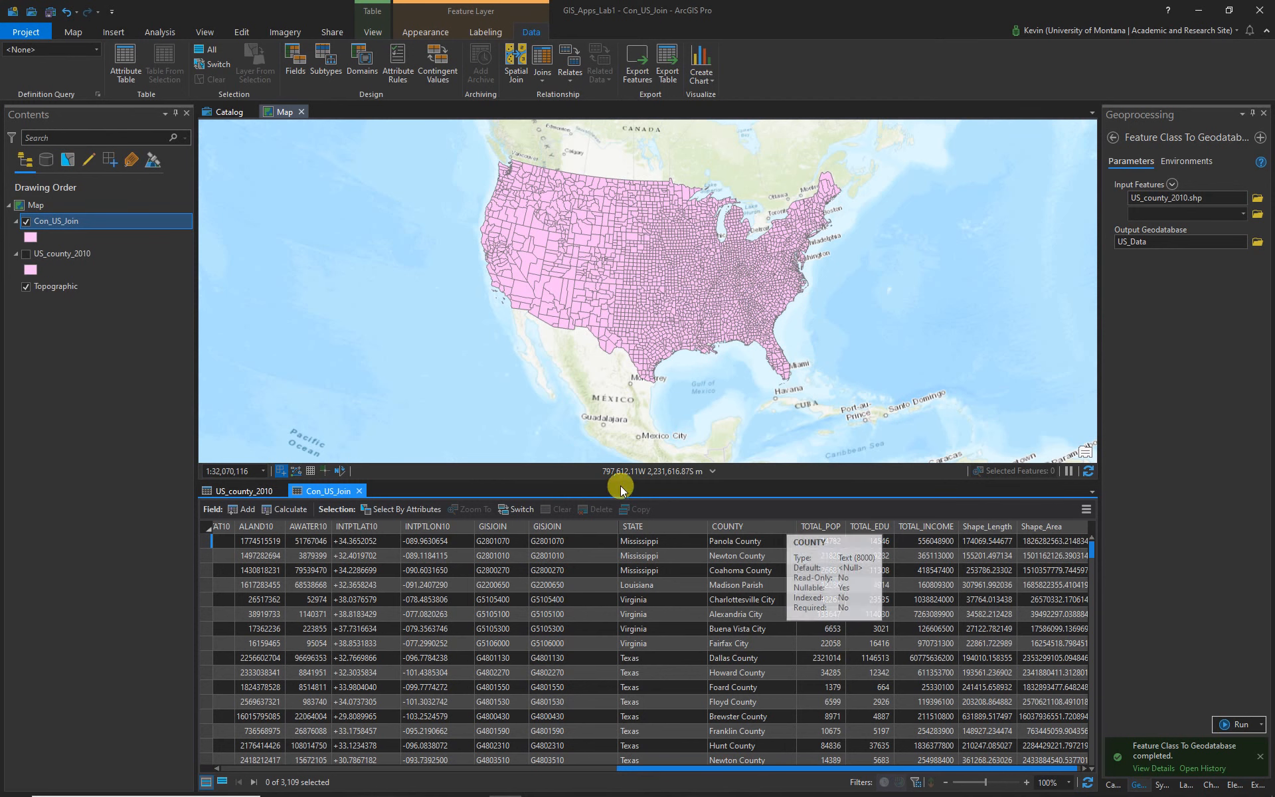
Remove the US_county_2010 layer from the map and save the project.
right_click(77, 257)
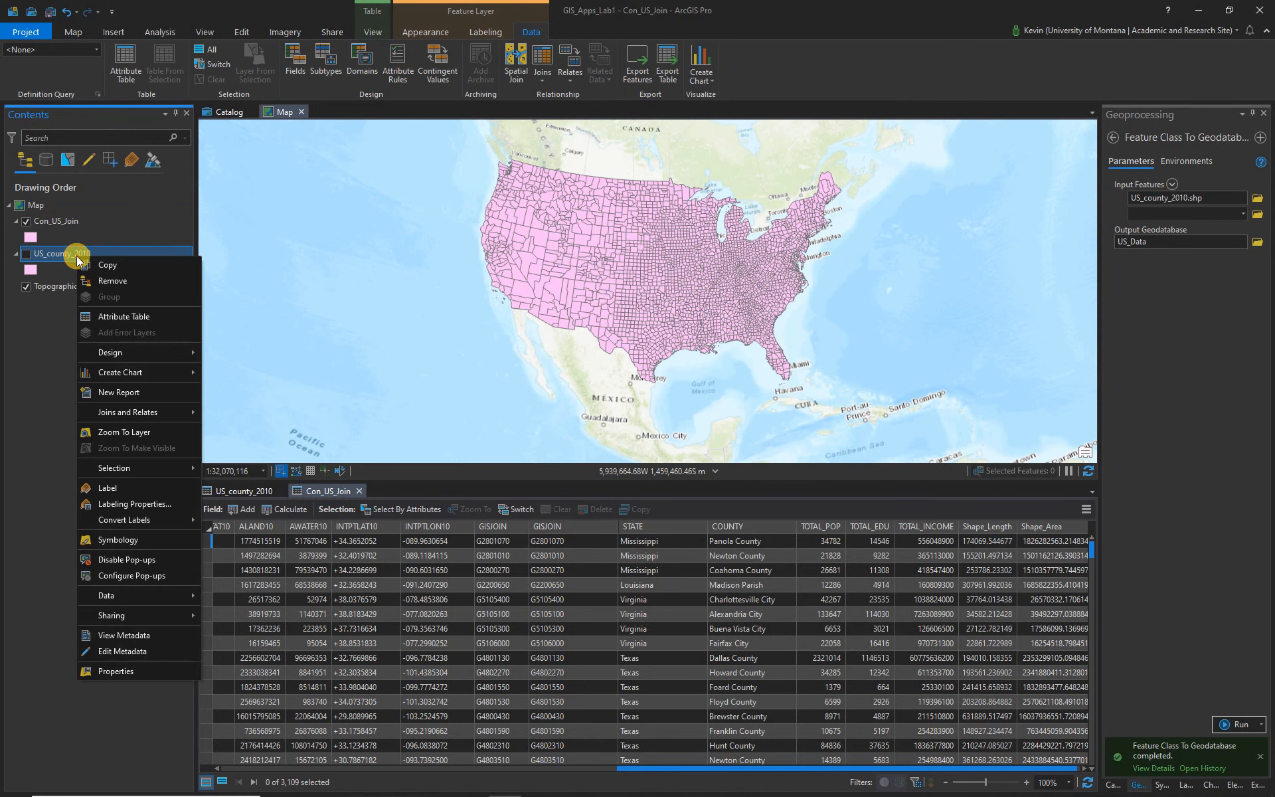
left_click(108, 282)
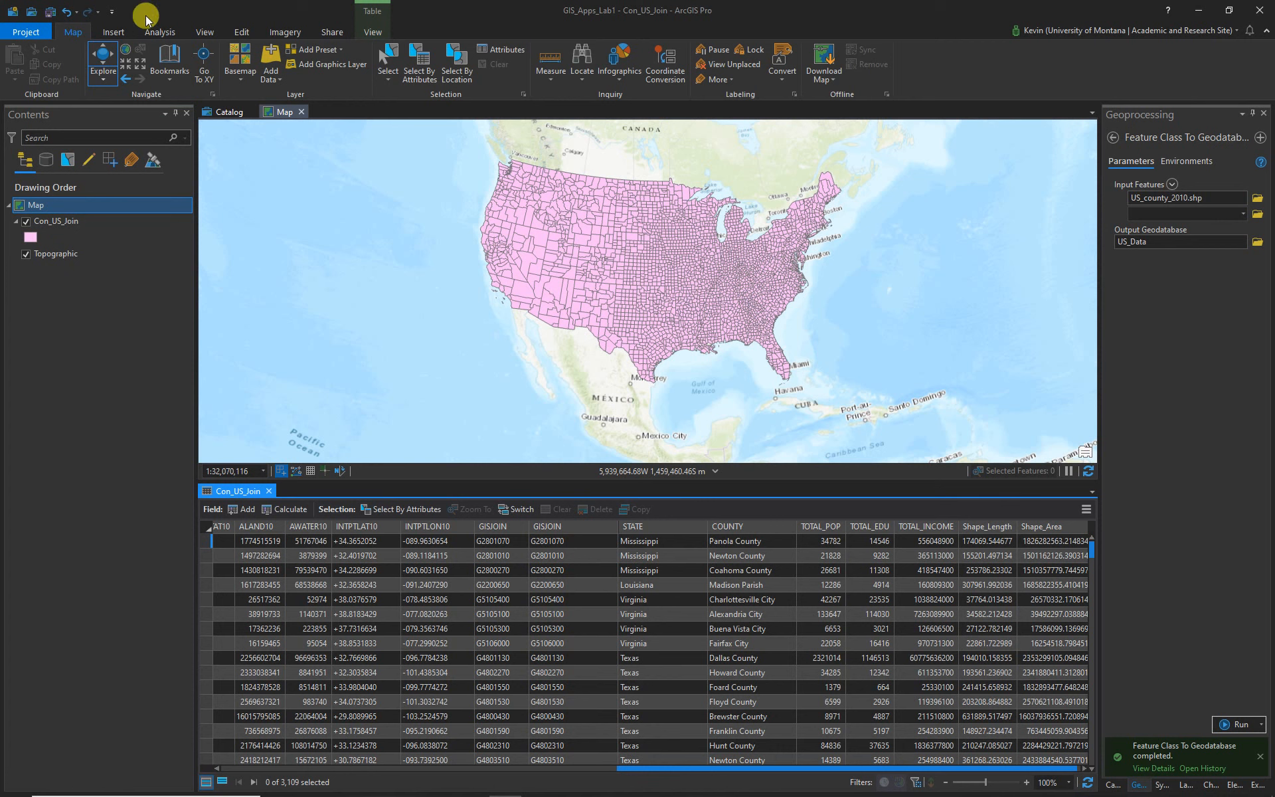
left_click(51, 12)
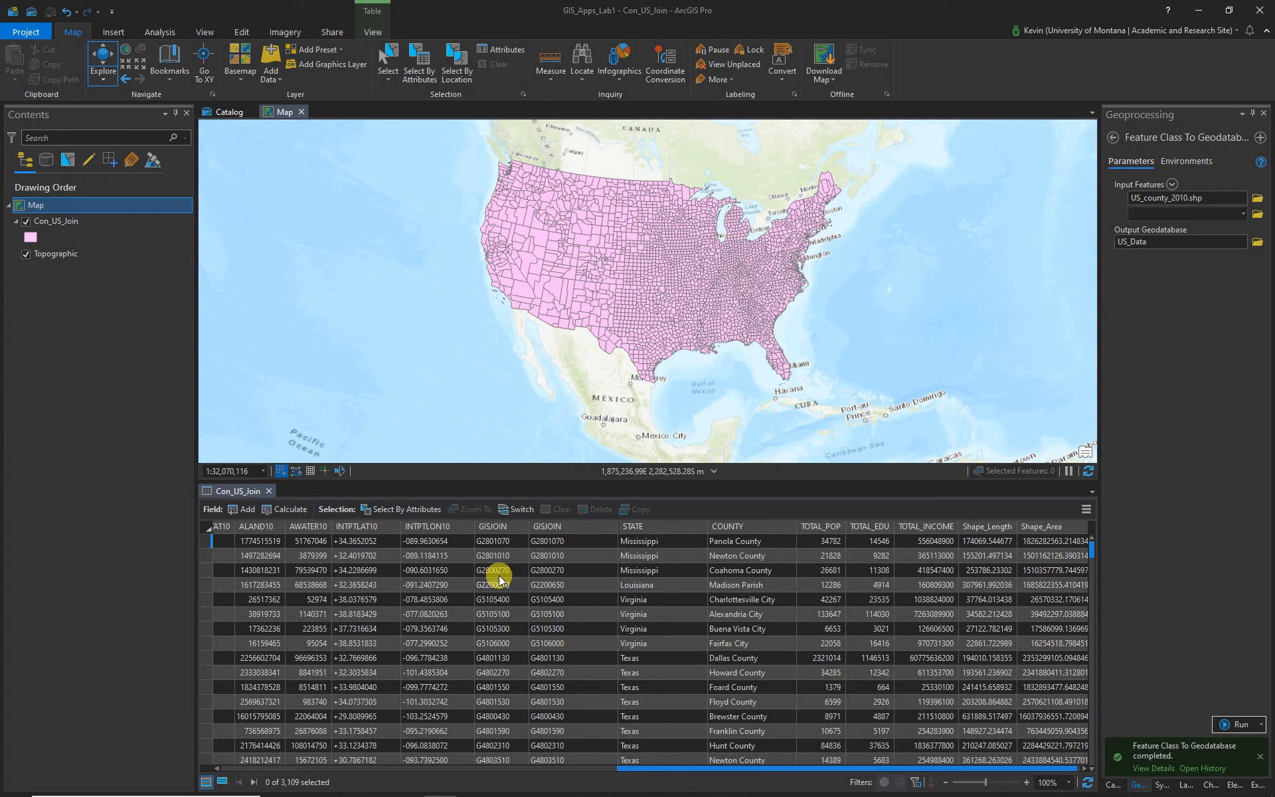
Examine the duplicate GISJOIN field and the Shape field in the Con_US_Join attribute table.
left_click(557, 526)
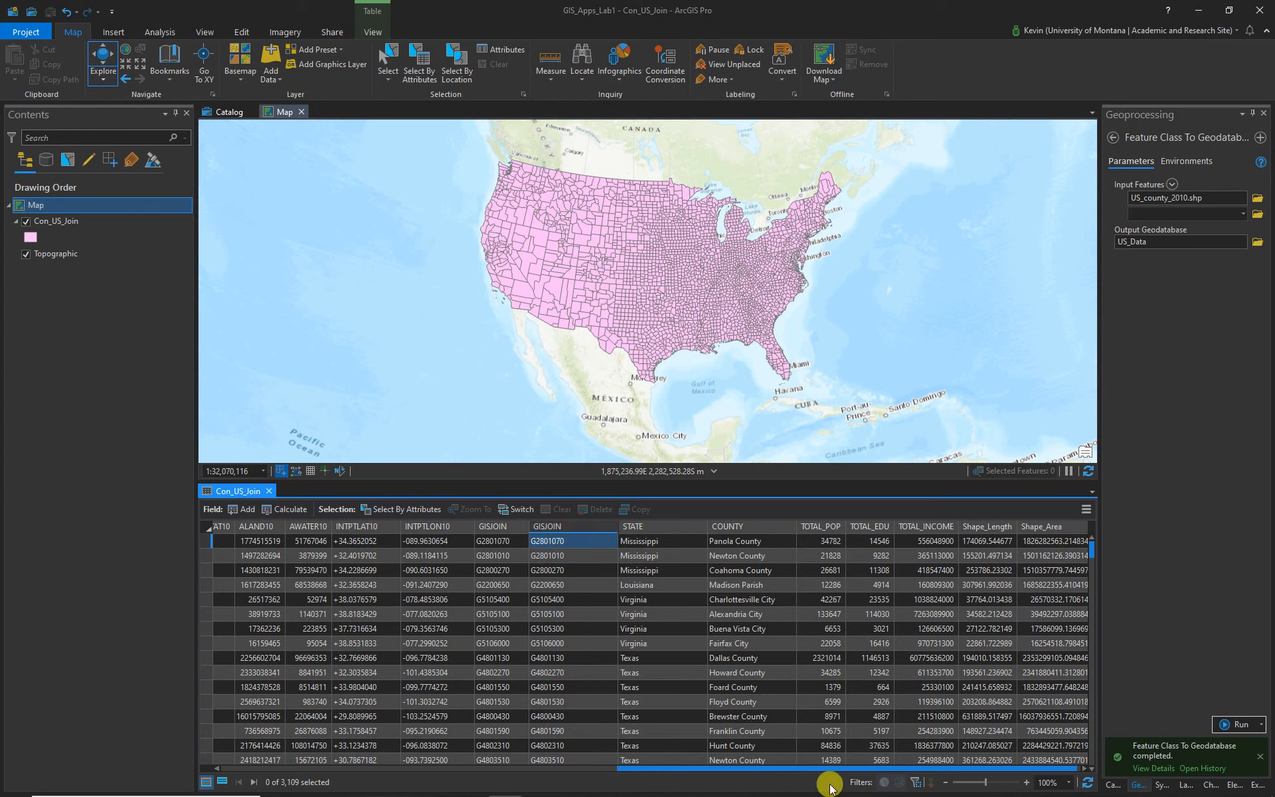
left_click_drag(777, 765, 242, 767)
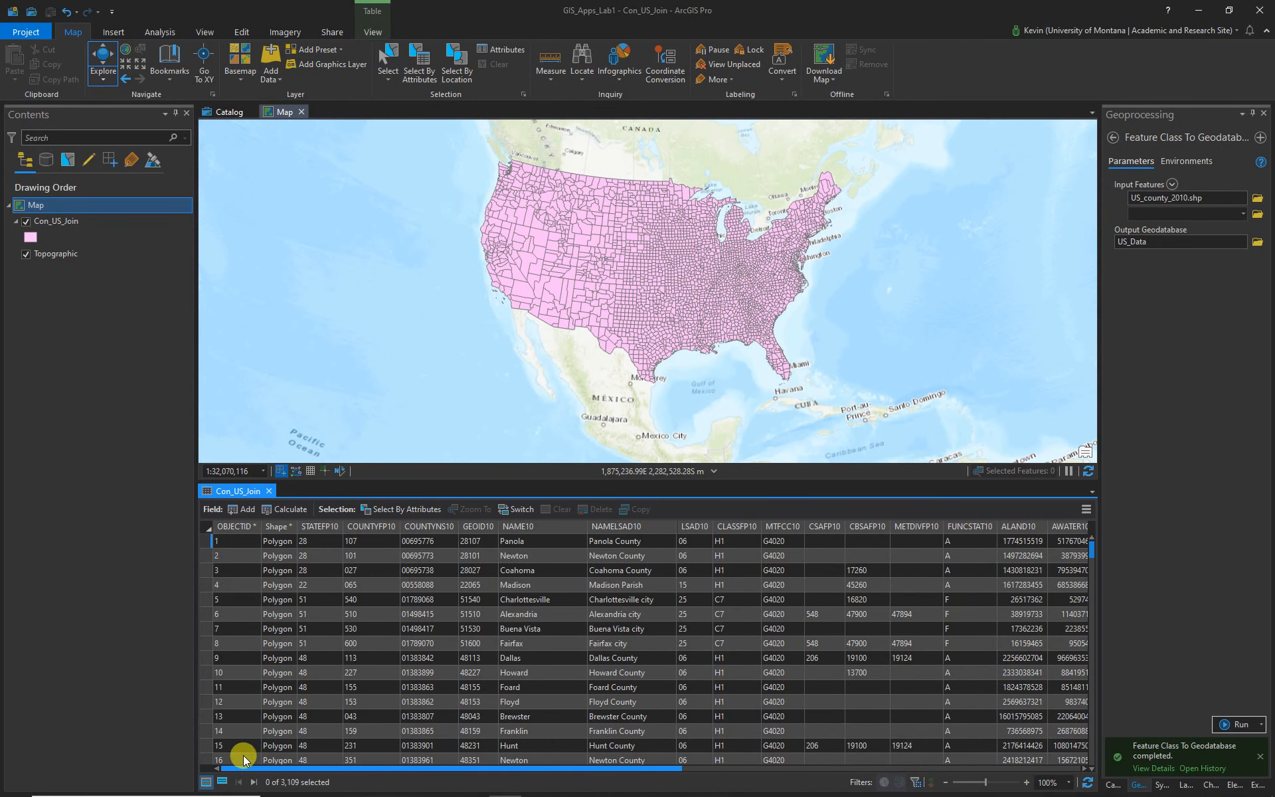
left_click(283, 528)
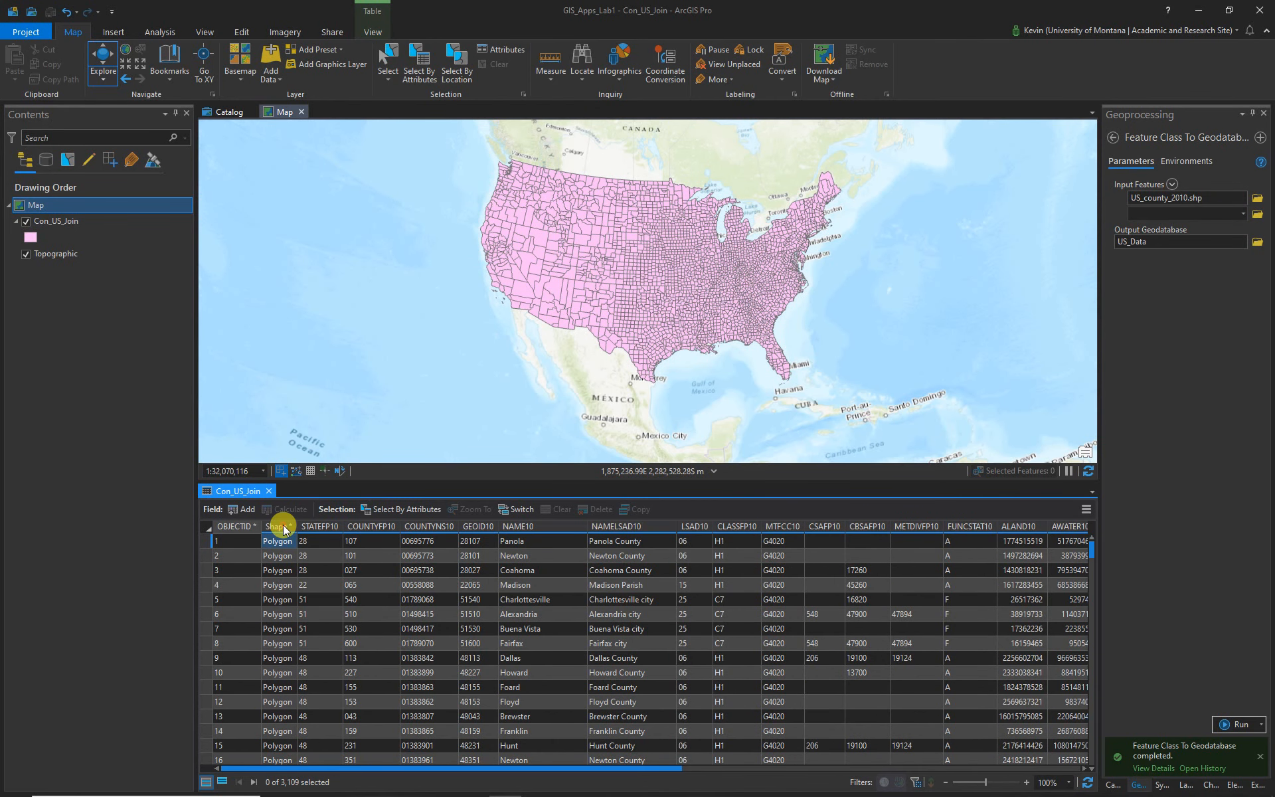
Hide Shape and the unneeded fields in the Con_US_Join table, leaving OBJECTID, STATE, COUNTY, the three totals and shape measurements, and close the table.
right_click(284, 528)
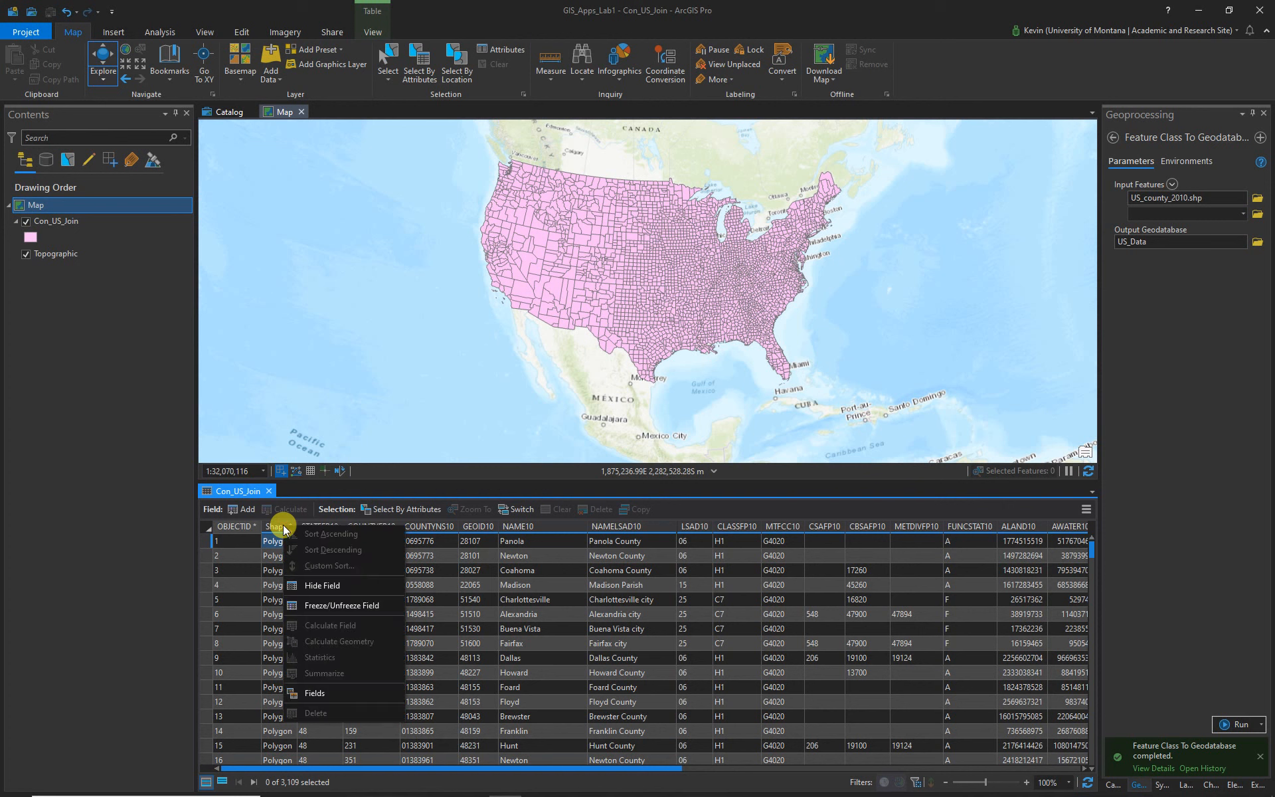
left_click(317, 588)
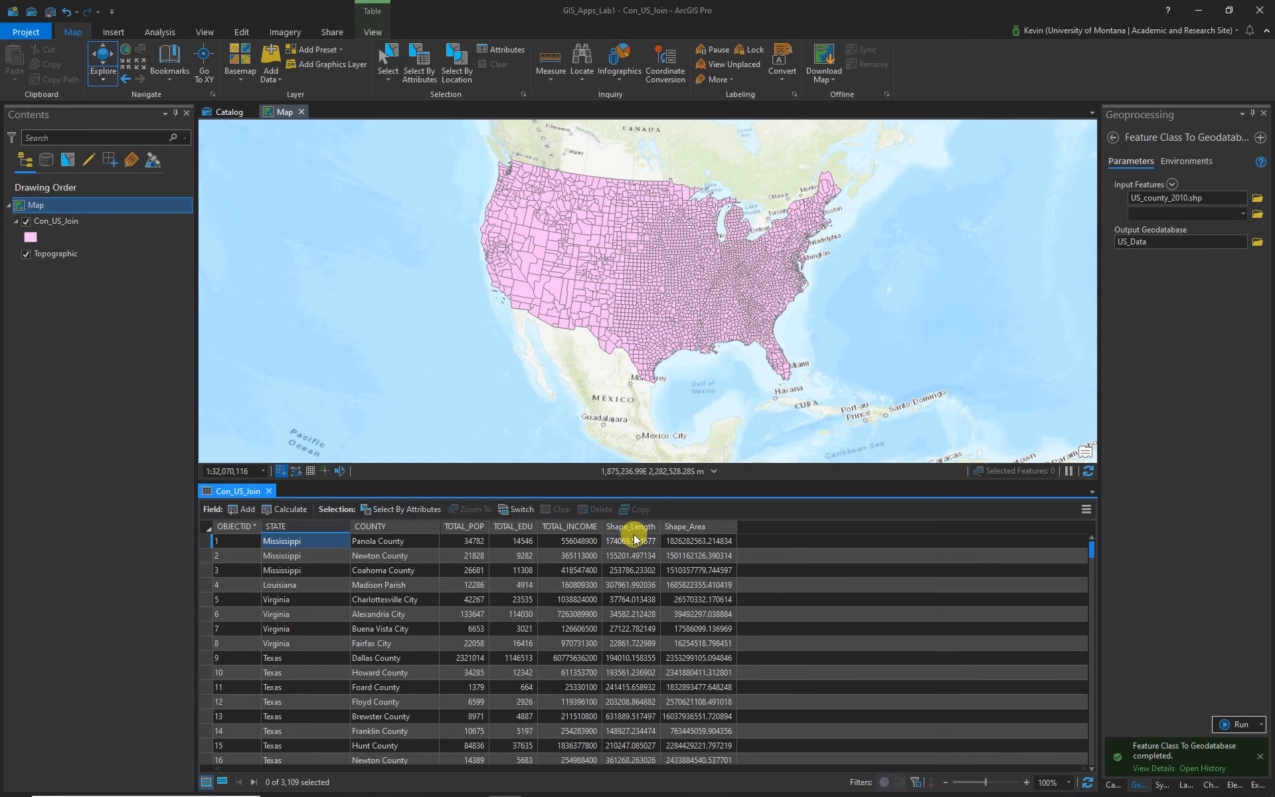
left_click(268, 490)
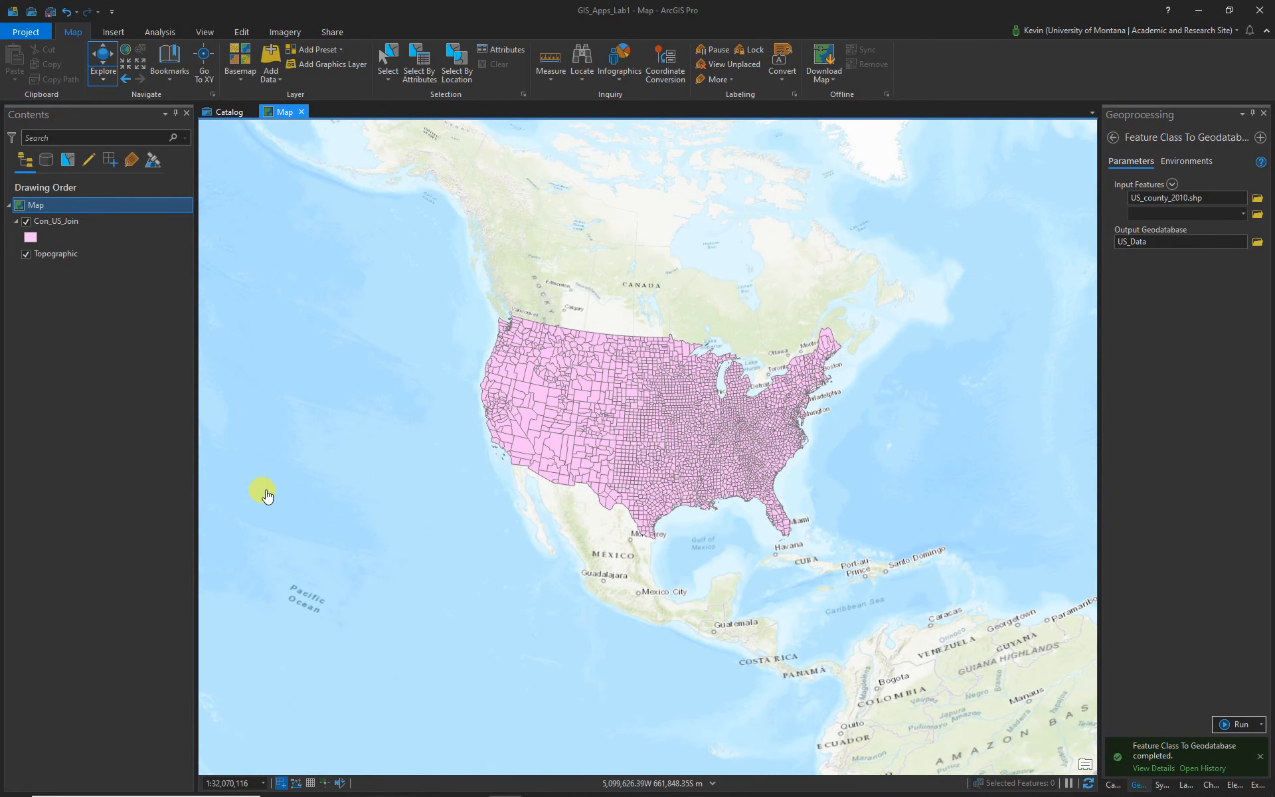
Symbolize the Con_US_Join layer with graduated colors.
right_click(65, 221)
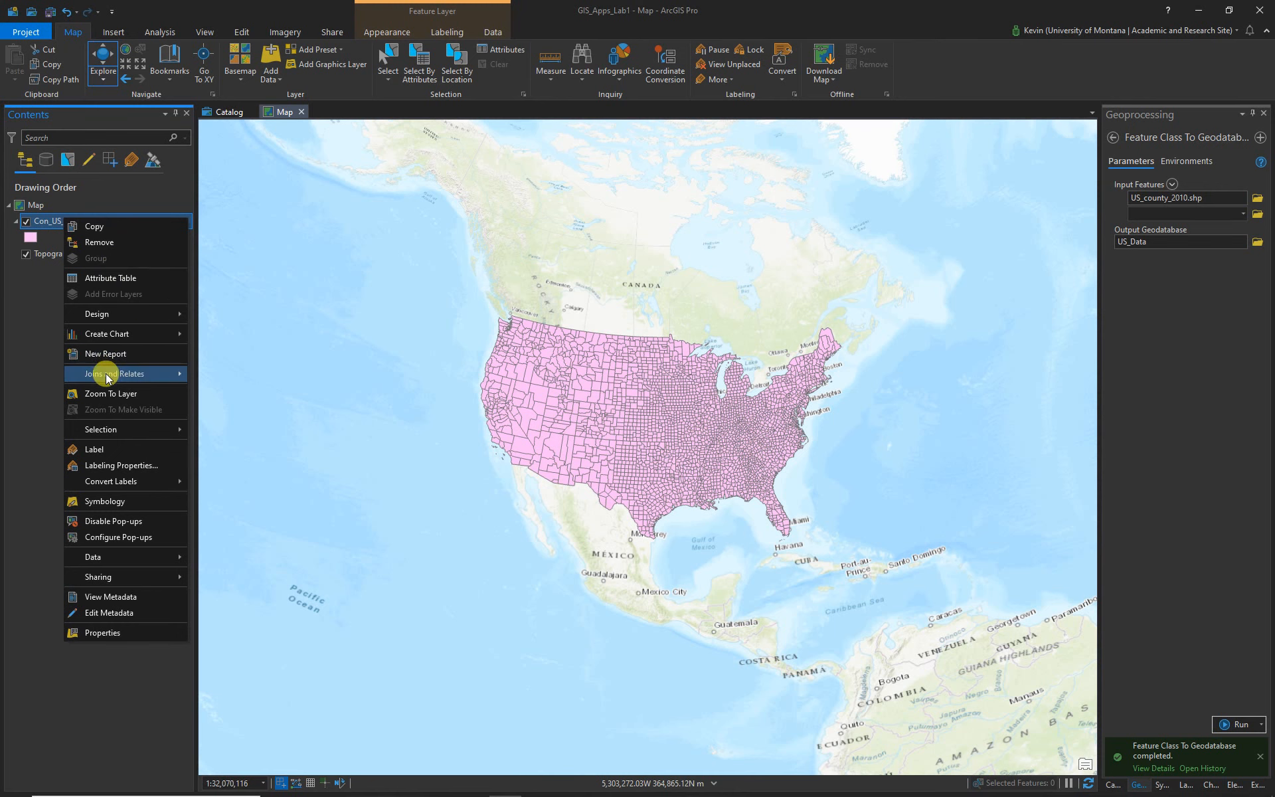
left_click(103, 393)
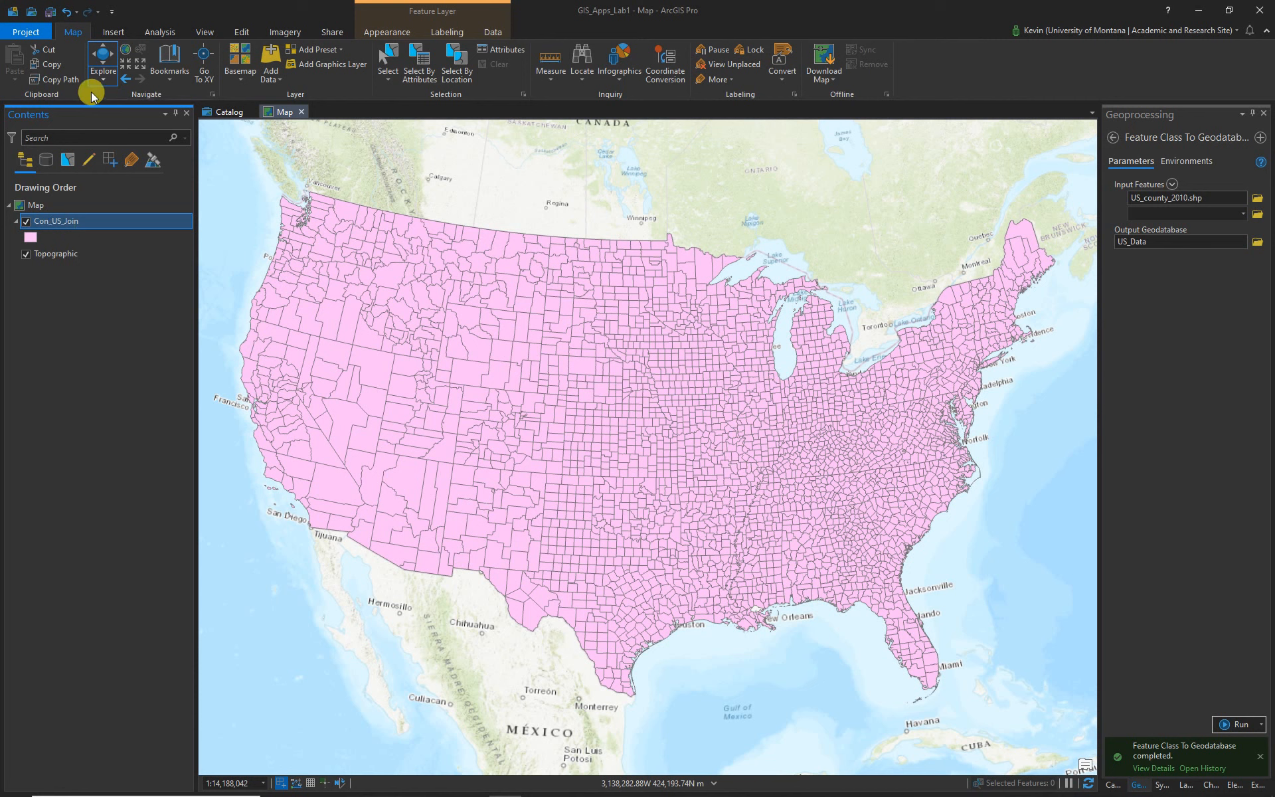
left_click(387, 32)
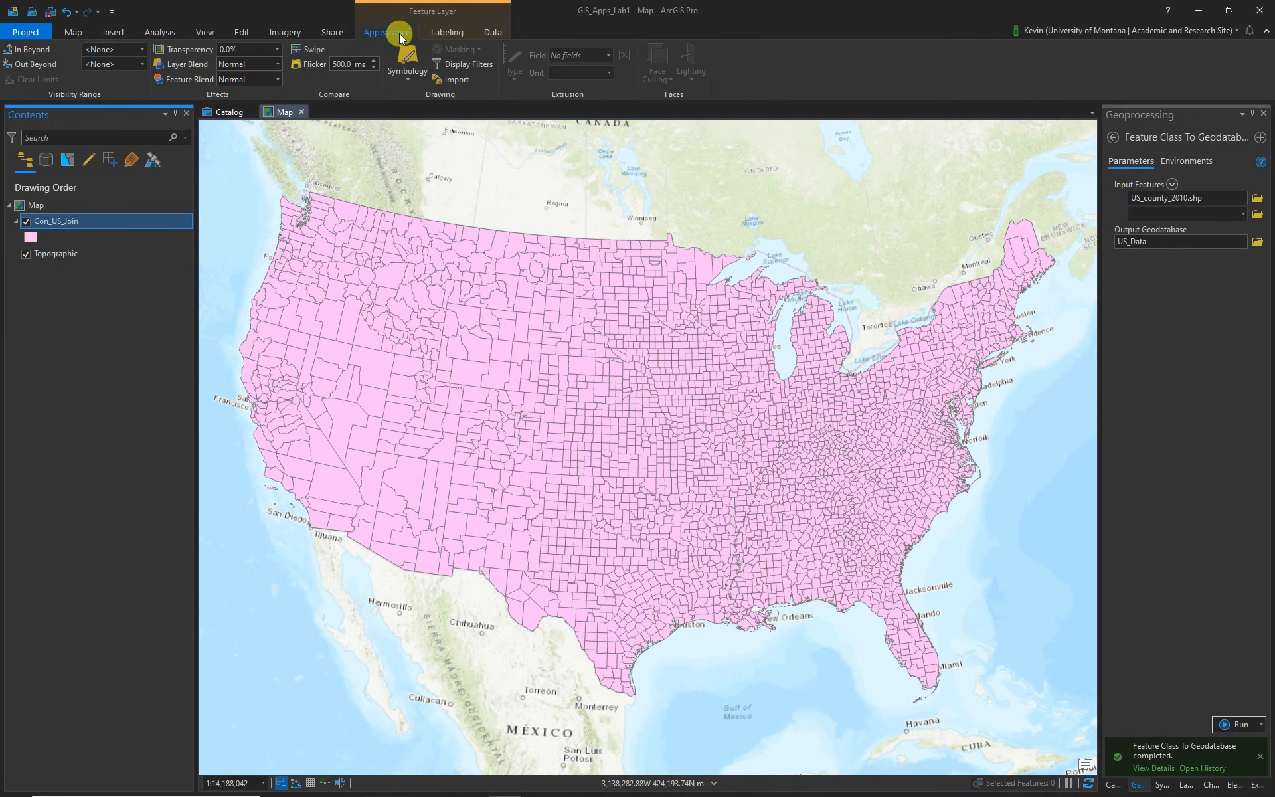
left_click(402, 58)
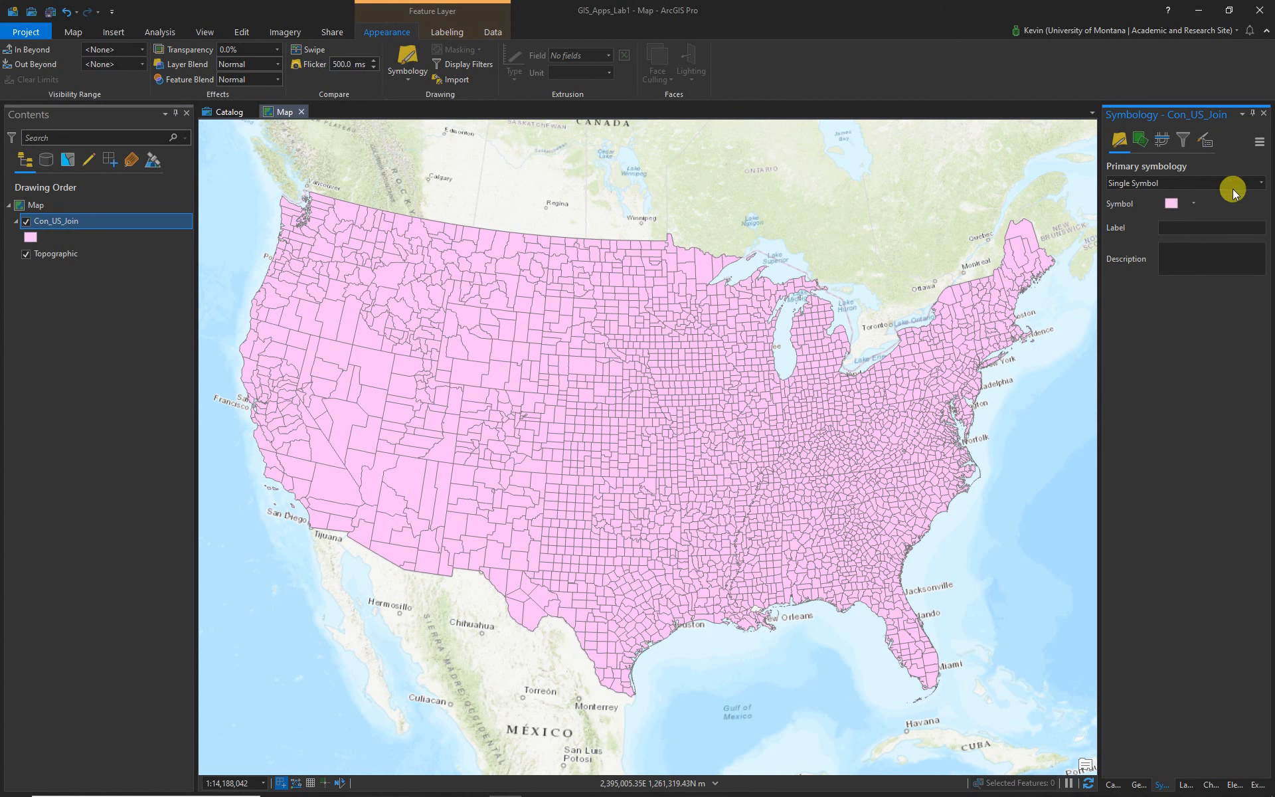
left_click(1260, 183)
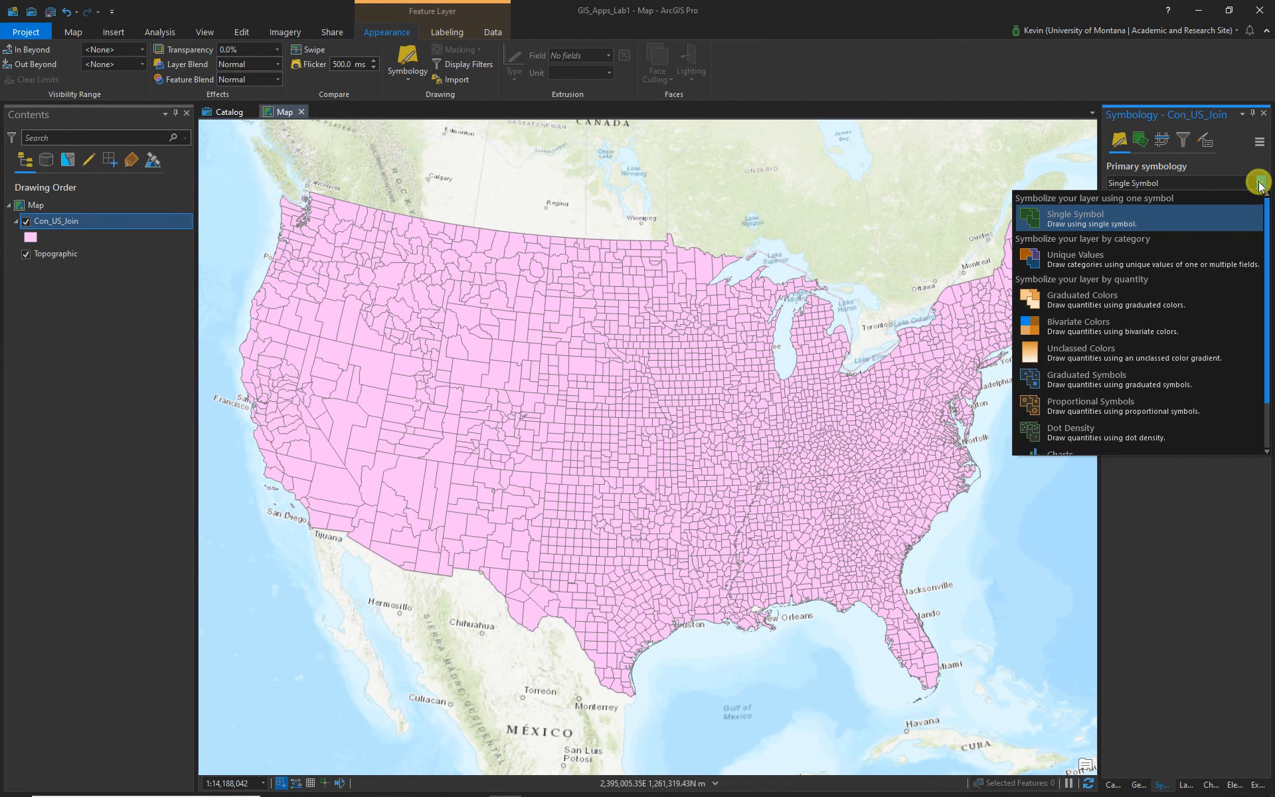
left_click(1099, 297)
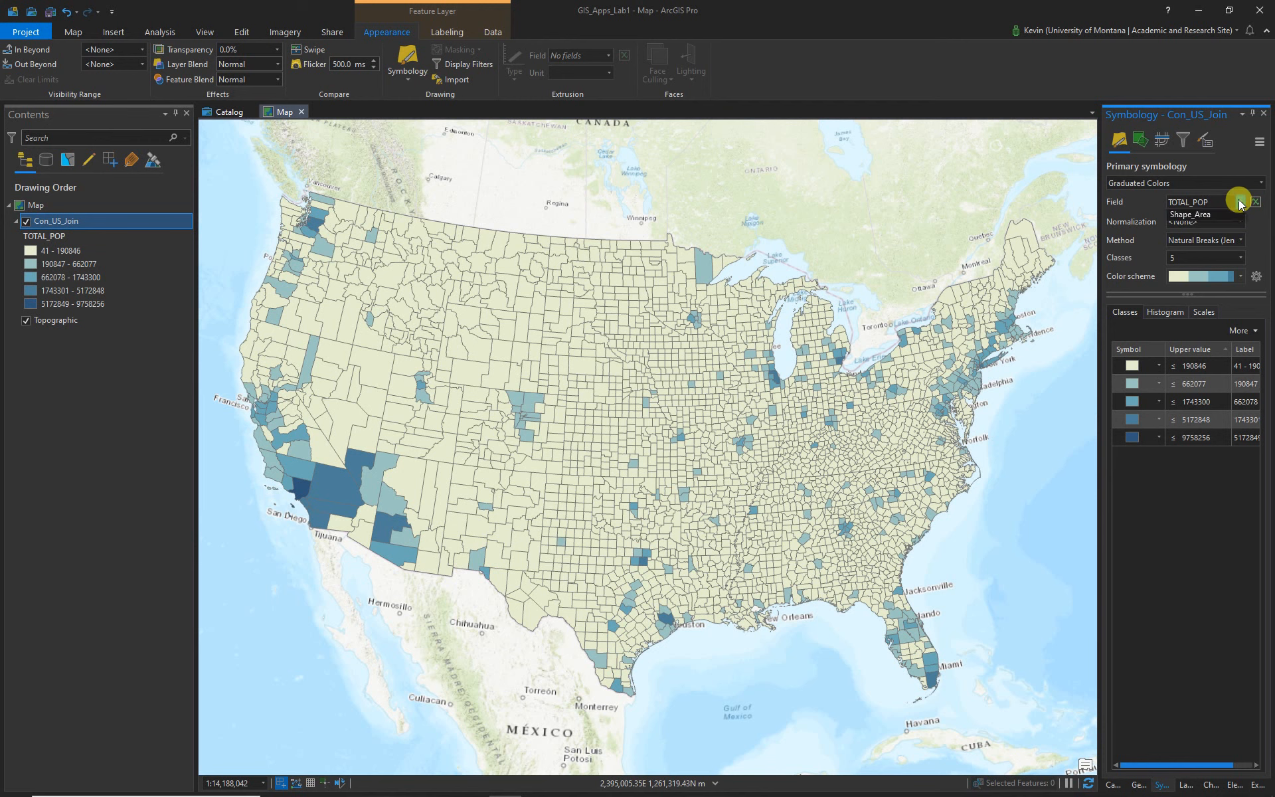
Set the Con_US_Join graduated colors field to TOTAL_EDU and the classification method to Geometric Interval.
left_click(1239, 202)
left_click(1204, 228)
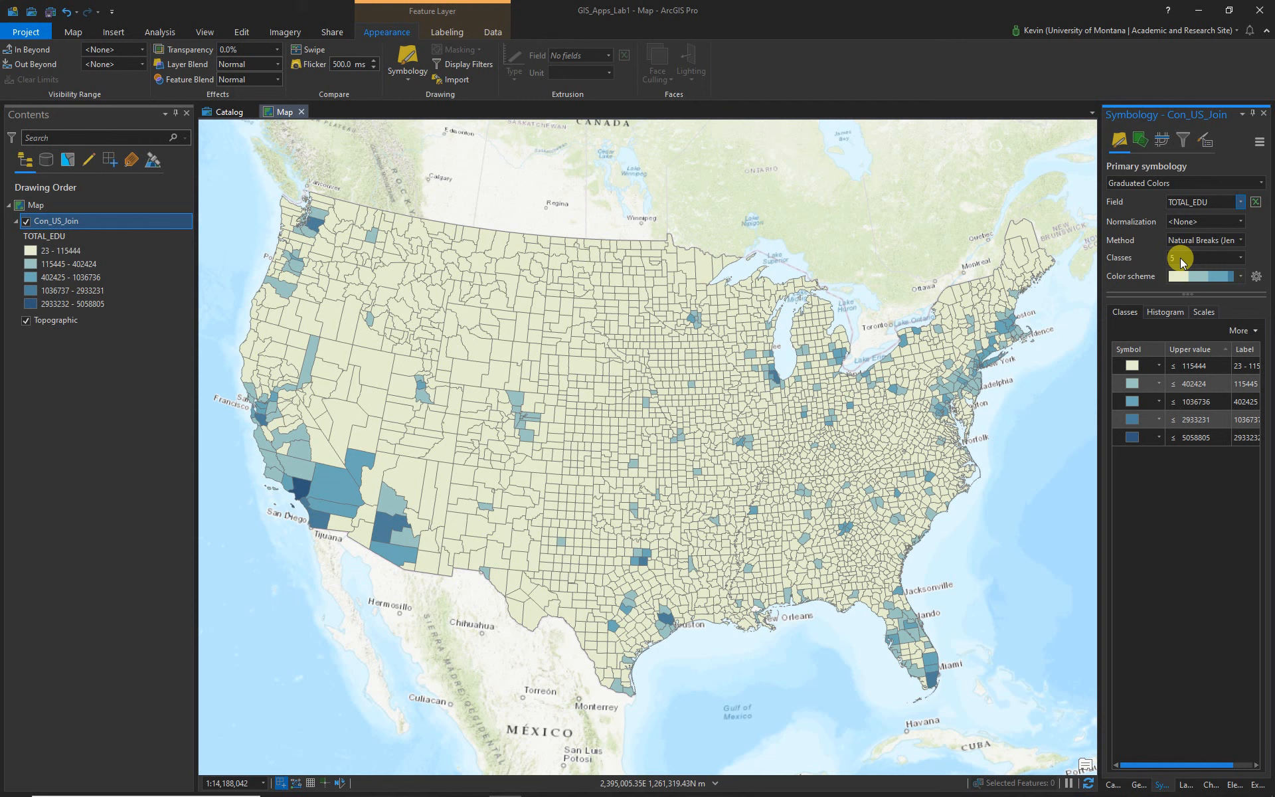
left_click(1241, 240)
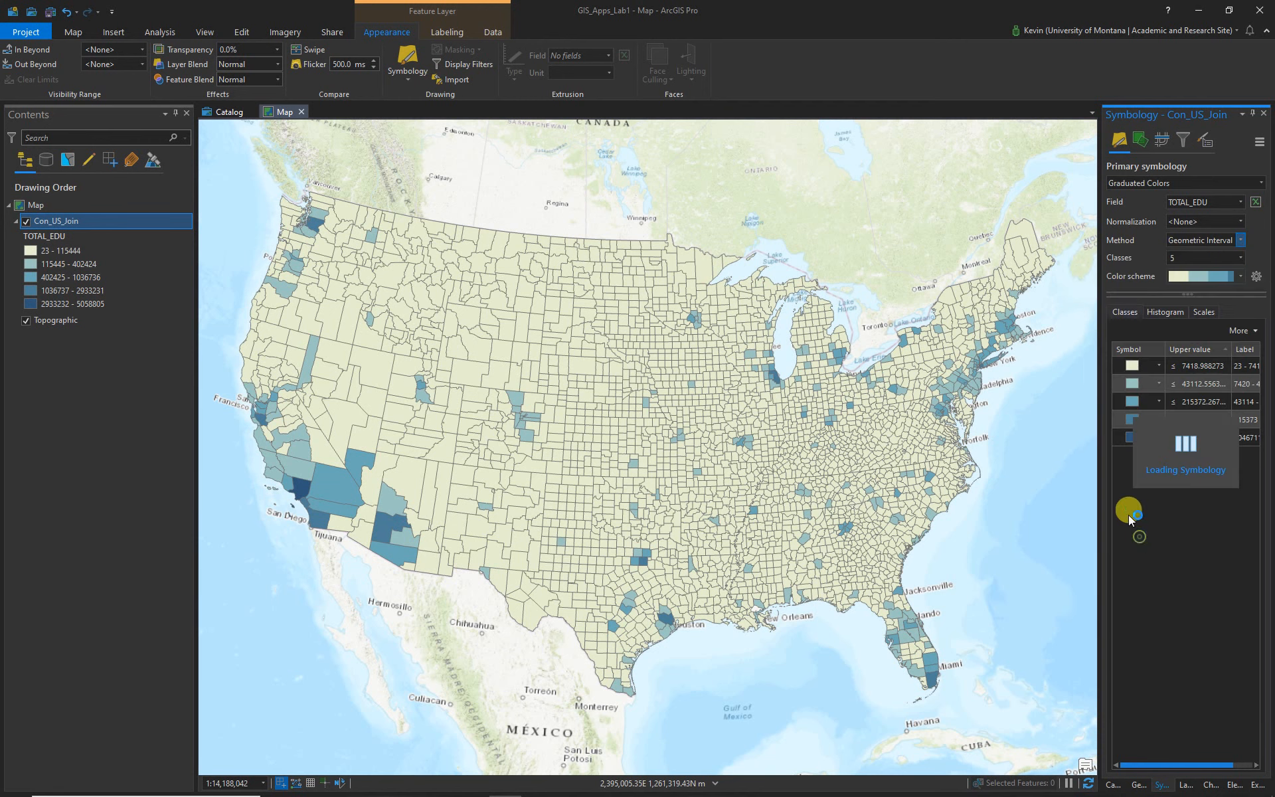
left_click(1136, 537)
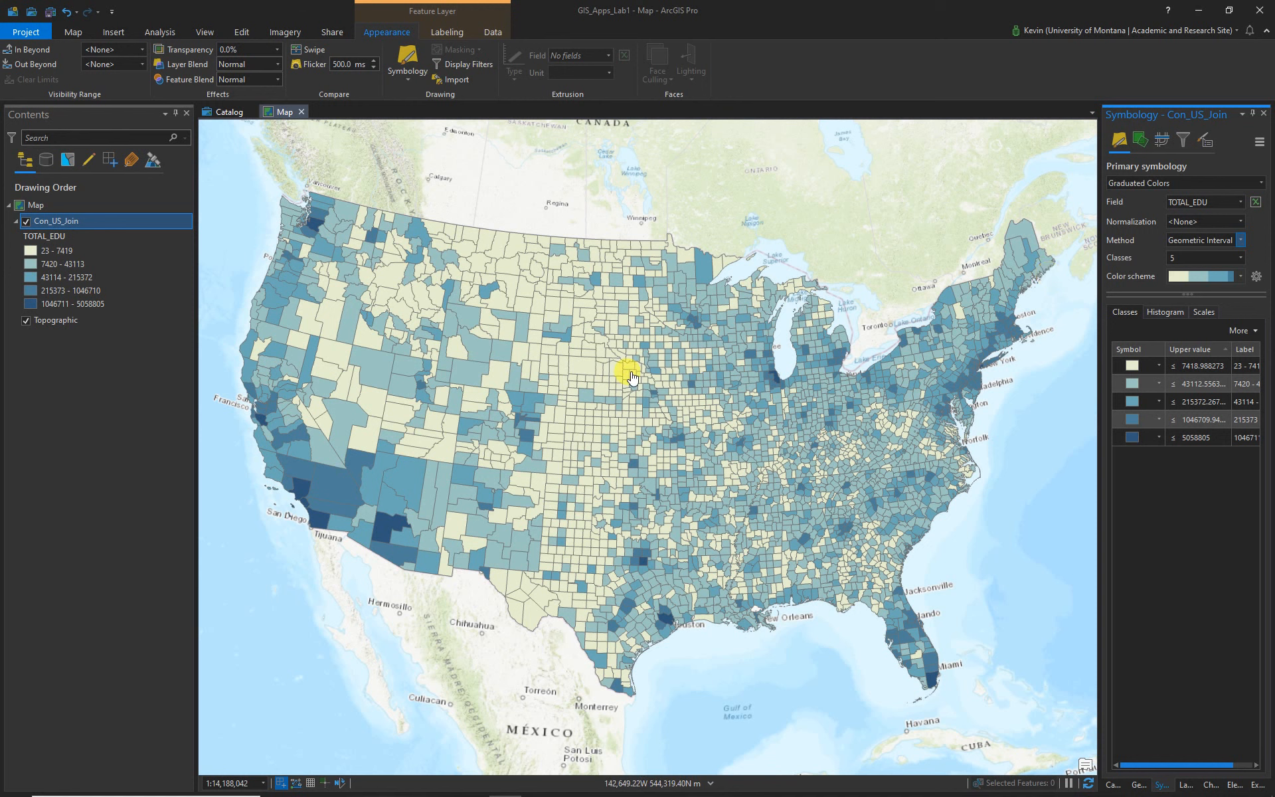
Search the Living Atlas portal content for US Universities.
left_click(227, 113)
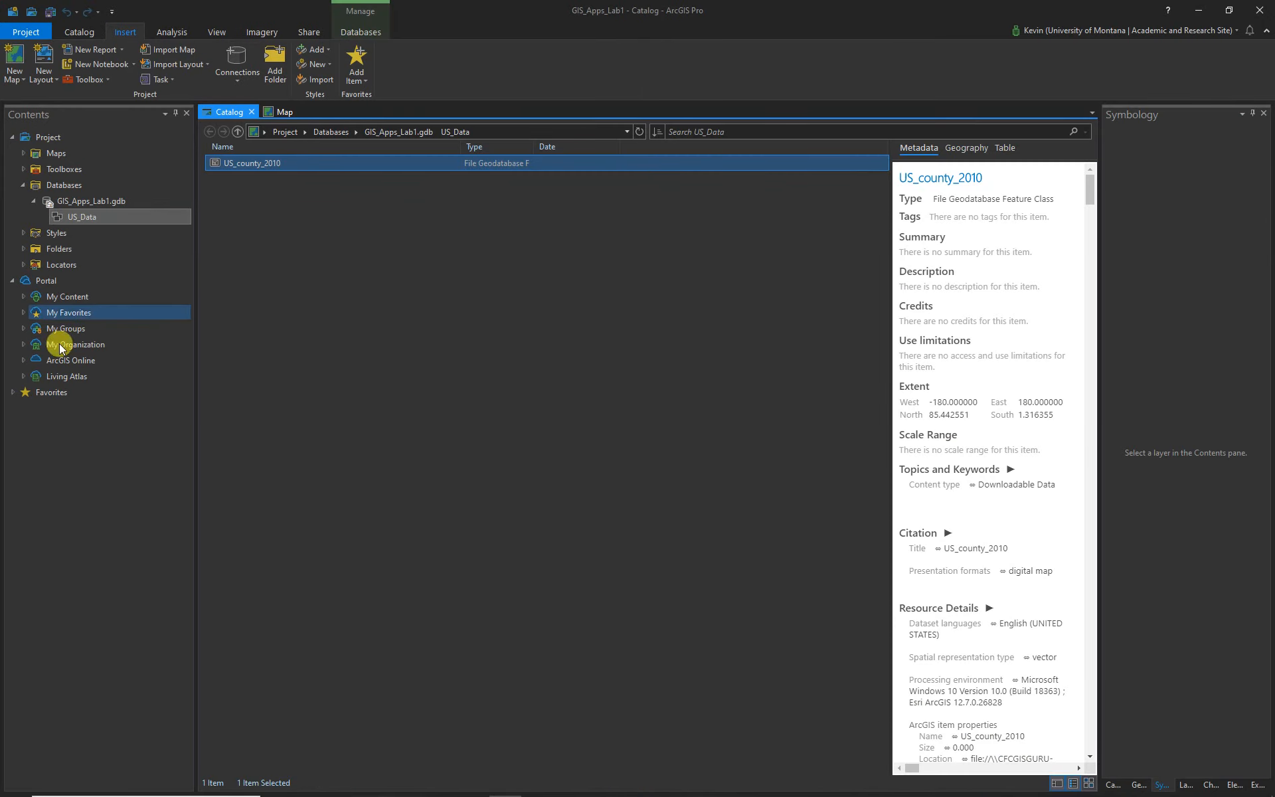
left_click(69, 376)
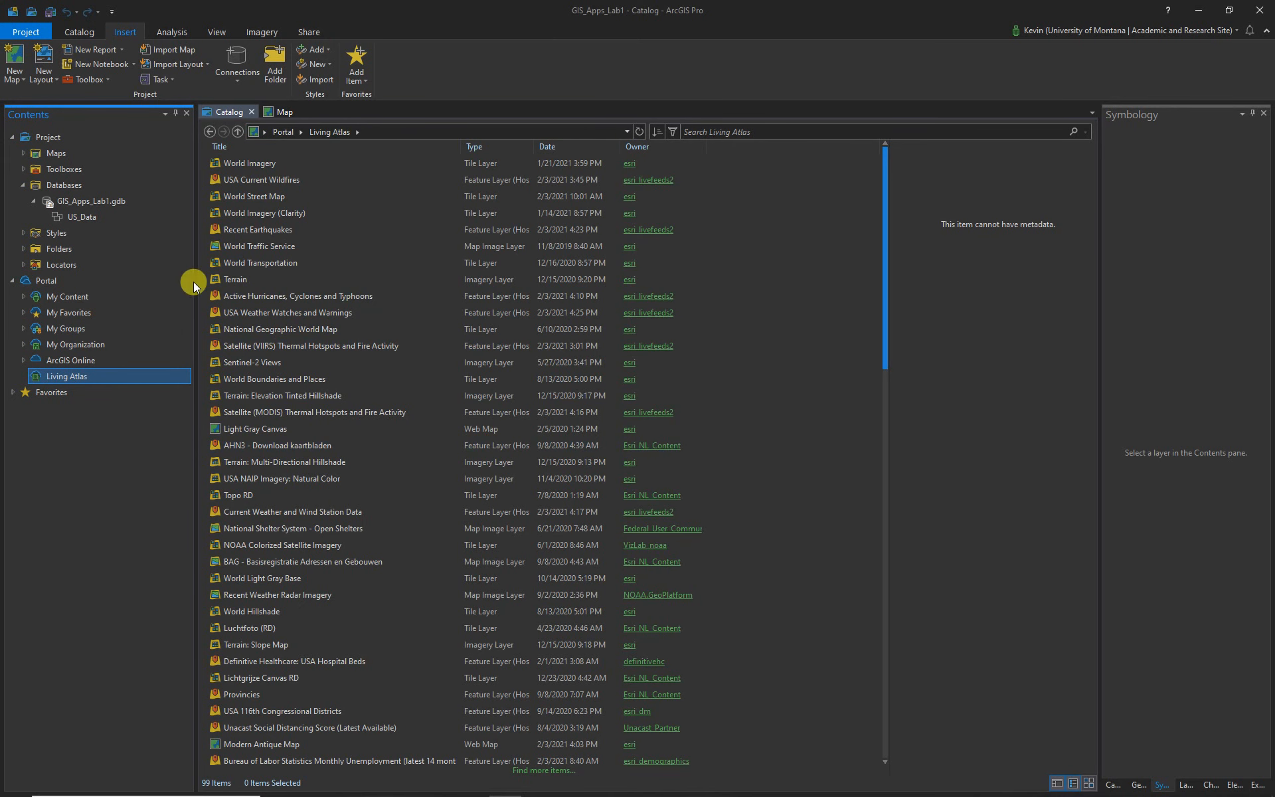
left_click(734, 126)
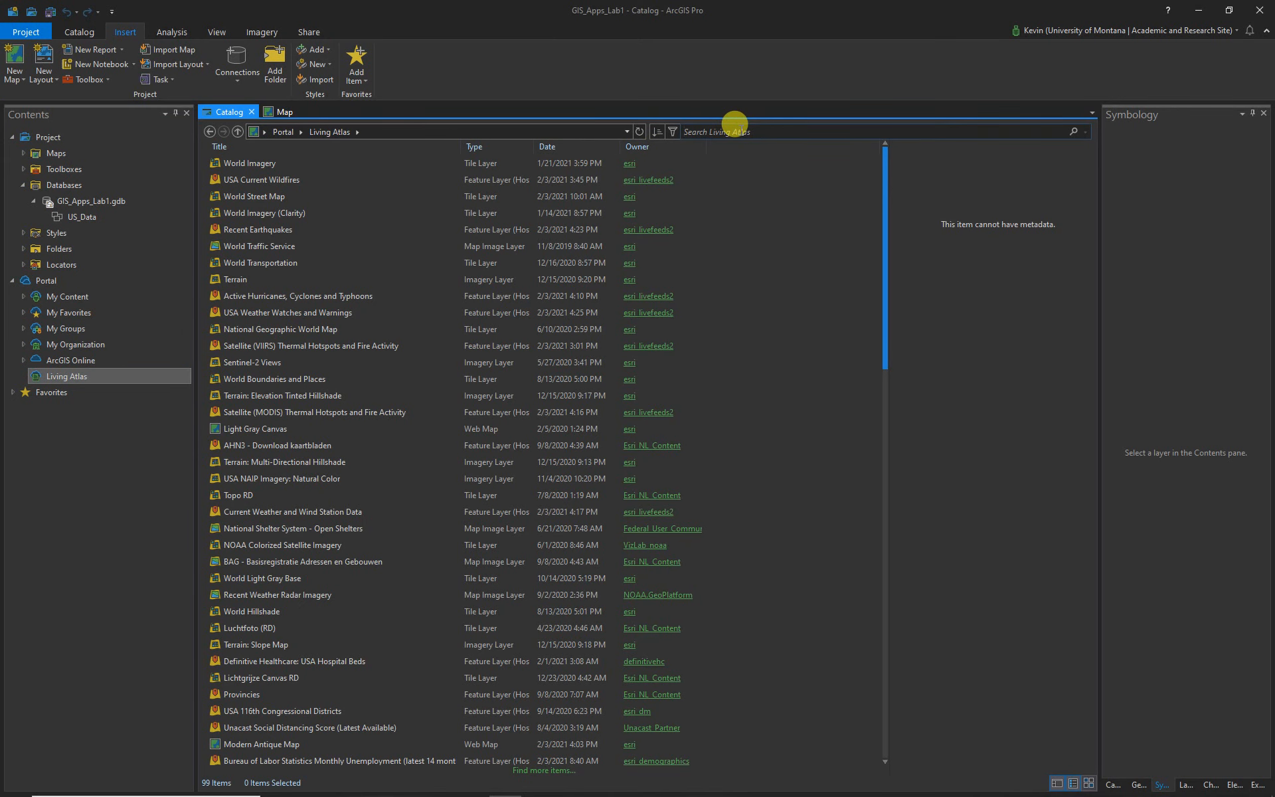
type("US Universit")
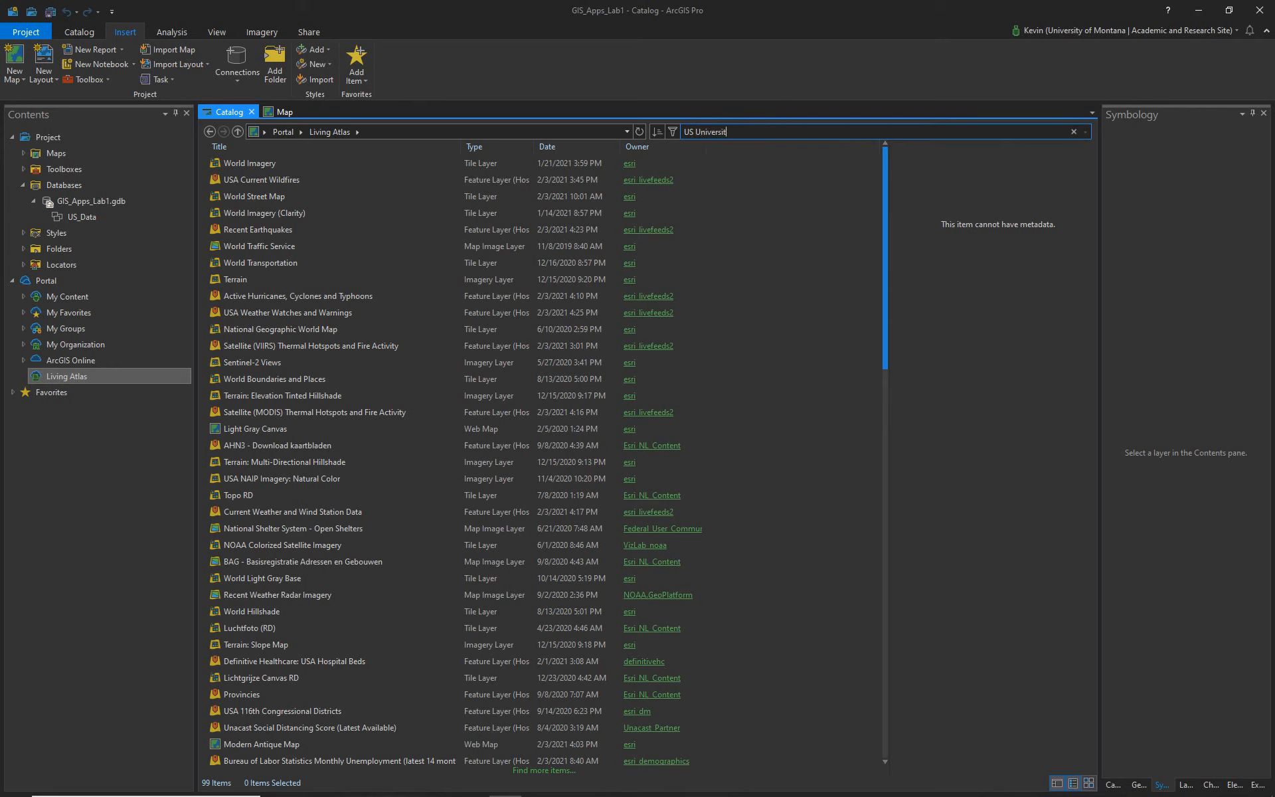
type("ies")
left_click(1079, 154)
key("Return")
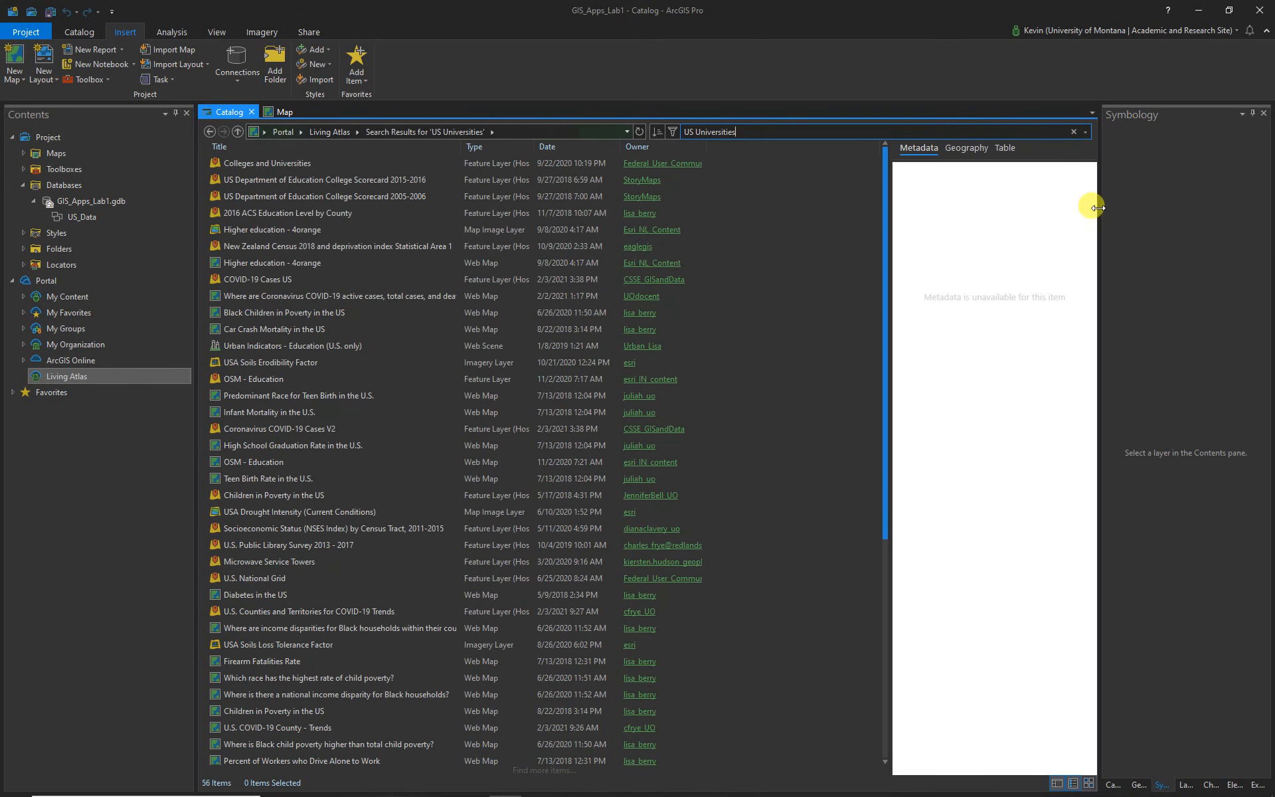
Add the Living Atlas Colleges and Universities feature layer to the map and return to the map view.
left_click(276, 163)
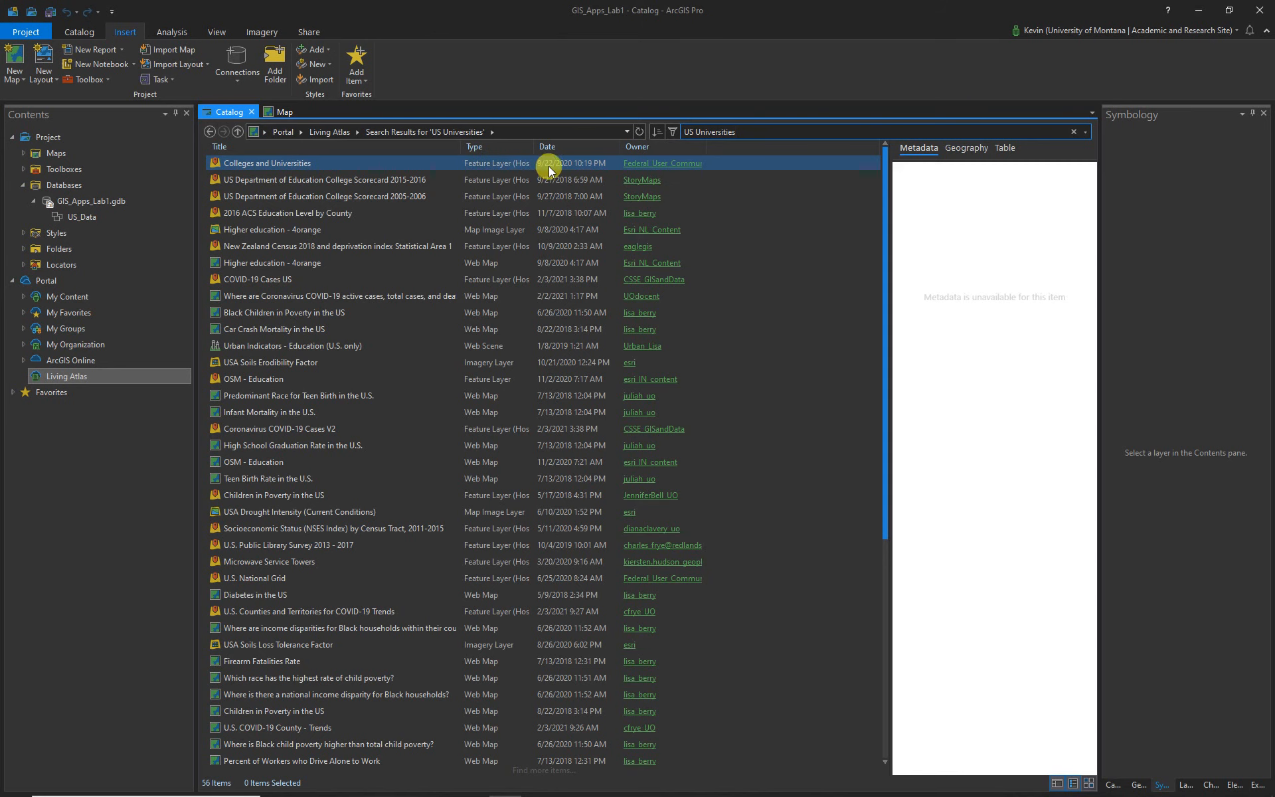
left_click(337, 186)
left_click(277, 165)
right_click(264, 162)
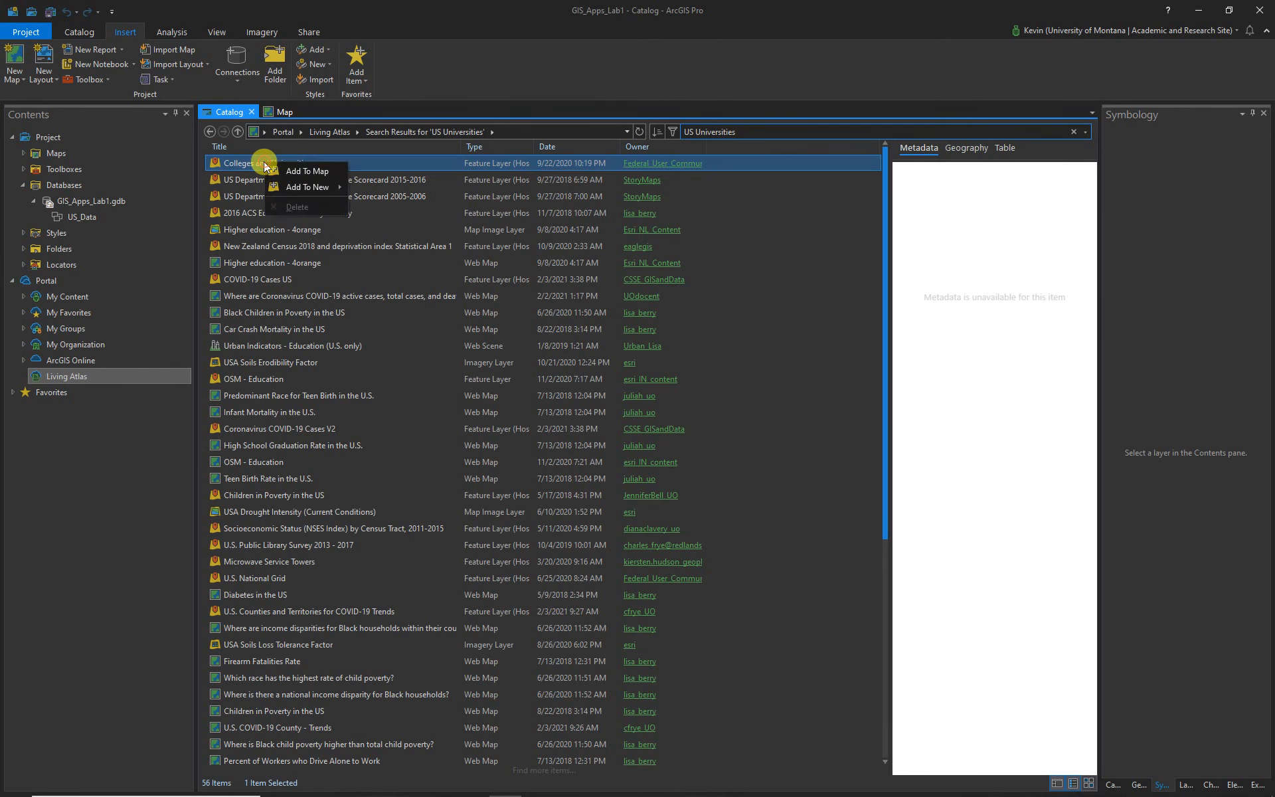
left_click(317, 171)
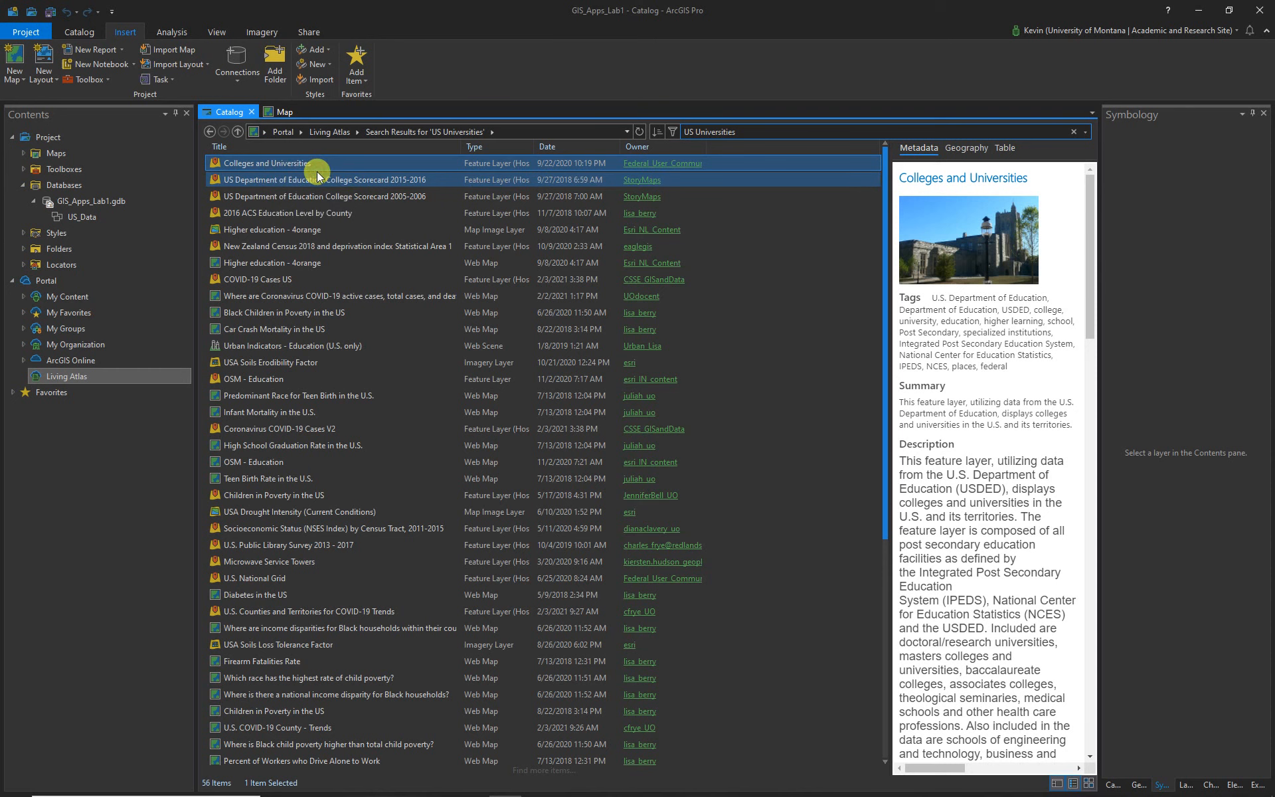
left_click(282, 111)
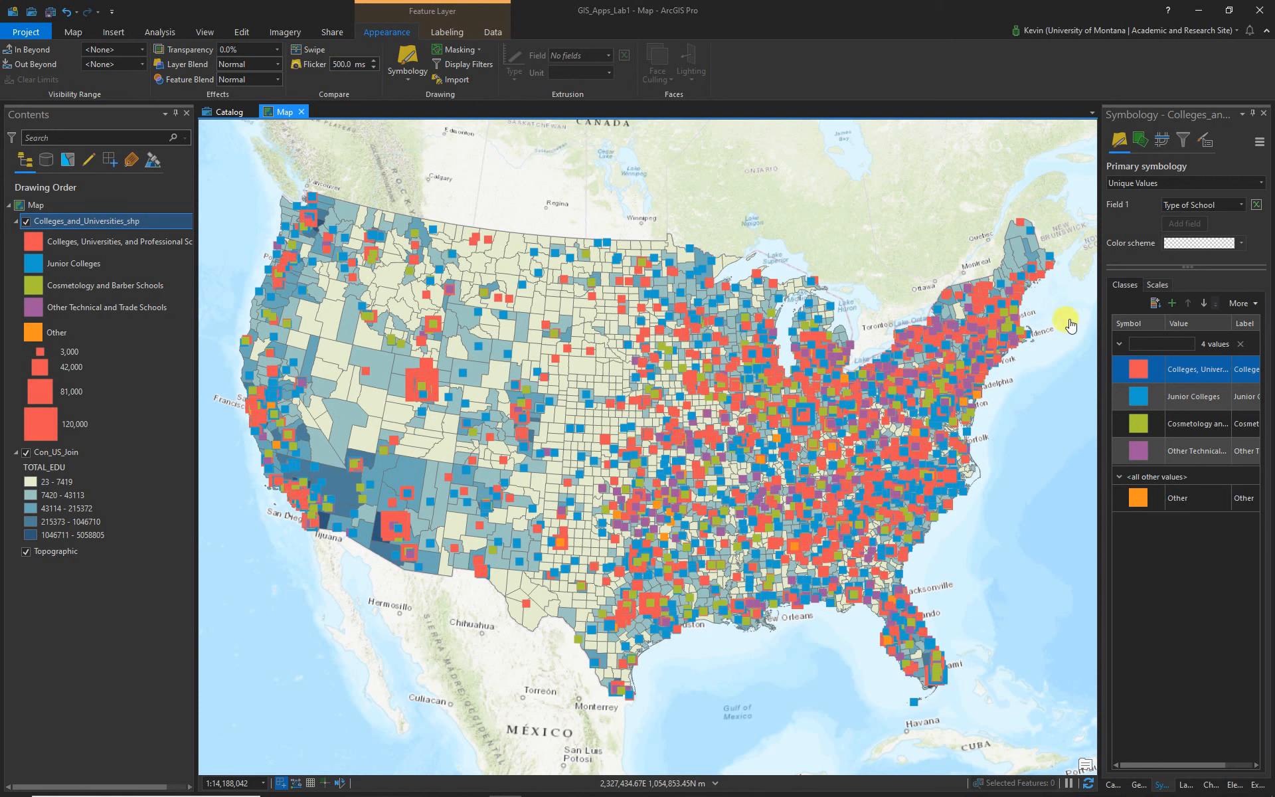
Reset the Colleges_and_Universities_shp layer's symbology to Single Symbol.
left_click(1261, 184)
scroll(1215, 248, "up", 2)
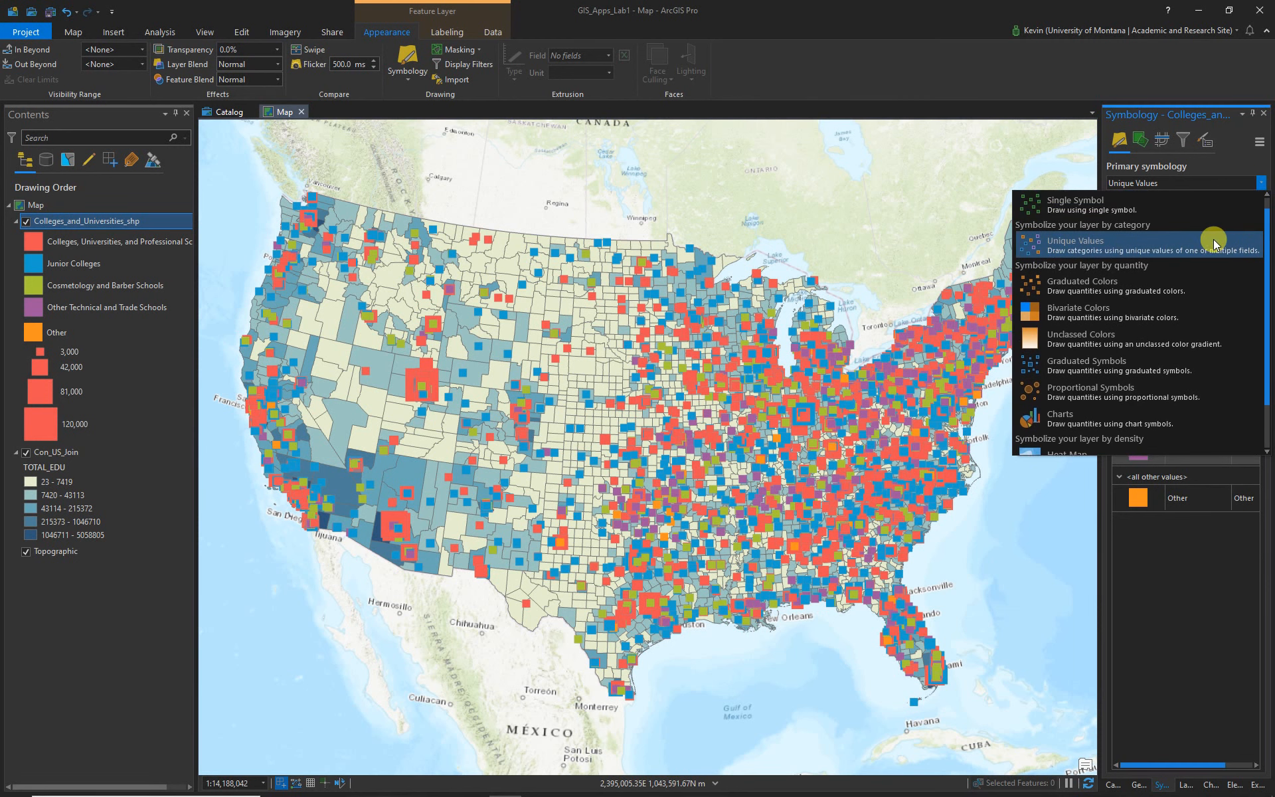
left_click(1065, 218)
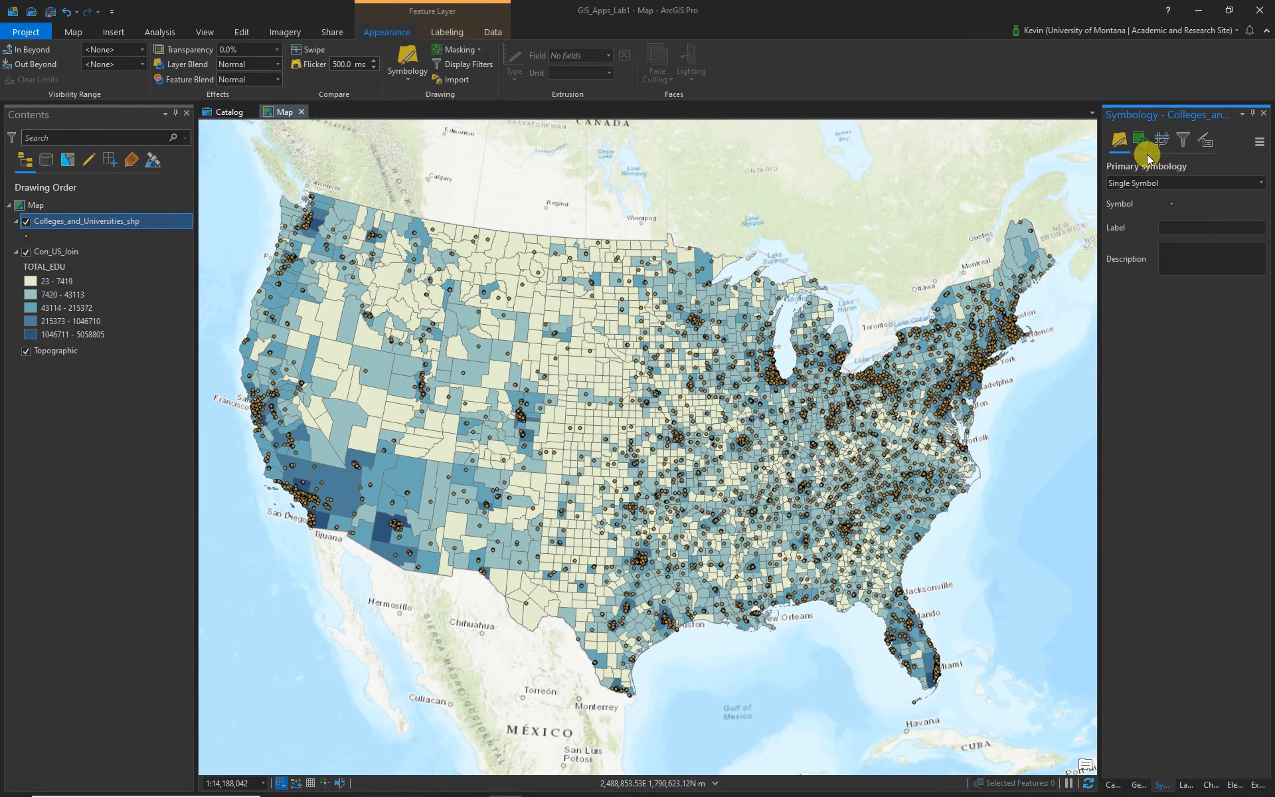
Symbolize the Colleges_and_Universities_shp layer by unique values of the North American Industry Classification System (NAICS) Description field.
left_click(1260, 182)
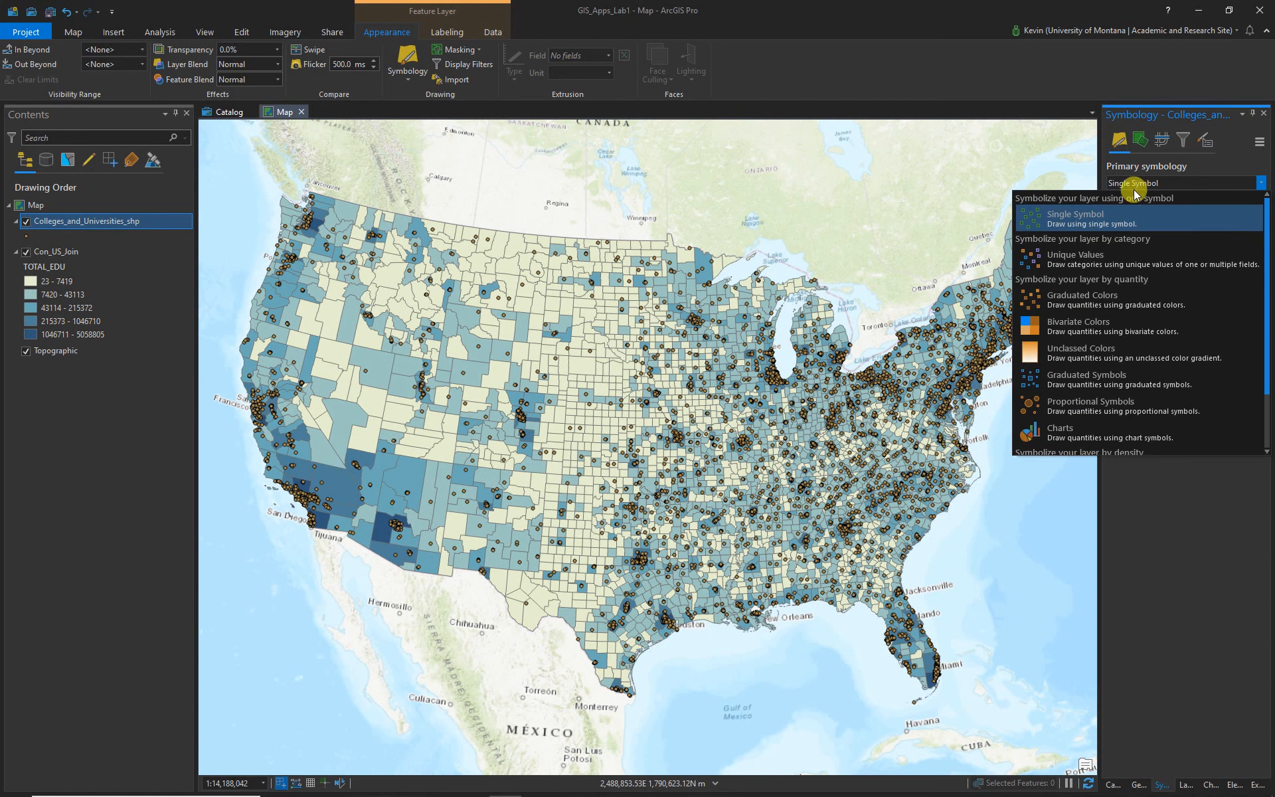
left_click(1105, 254)
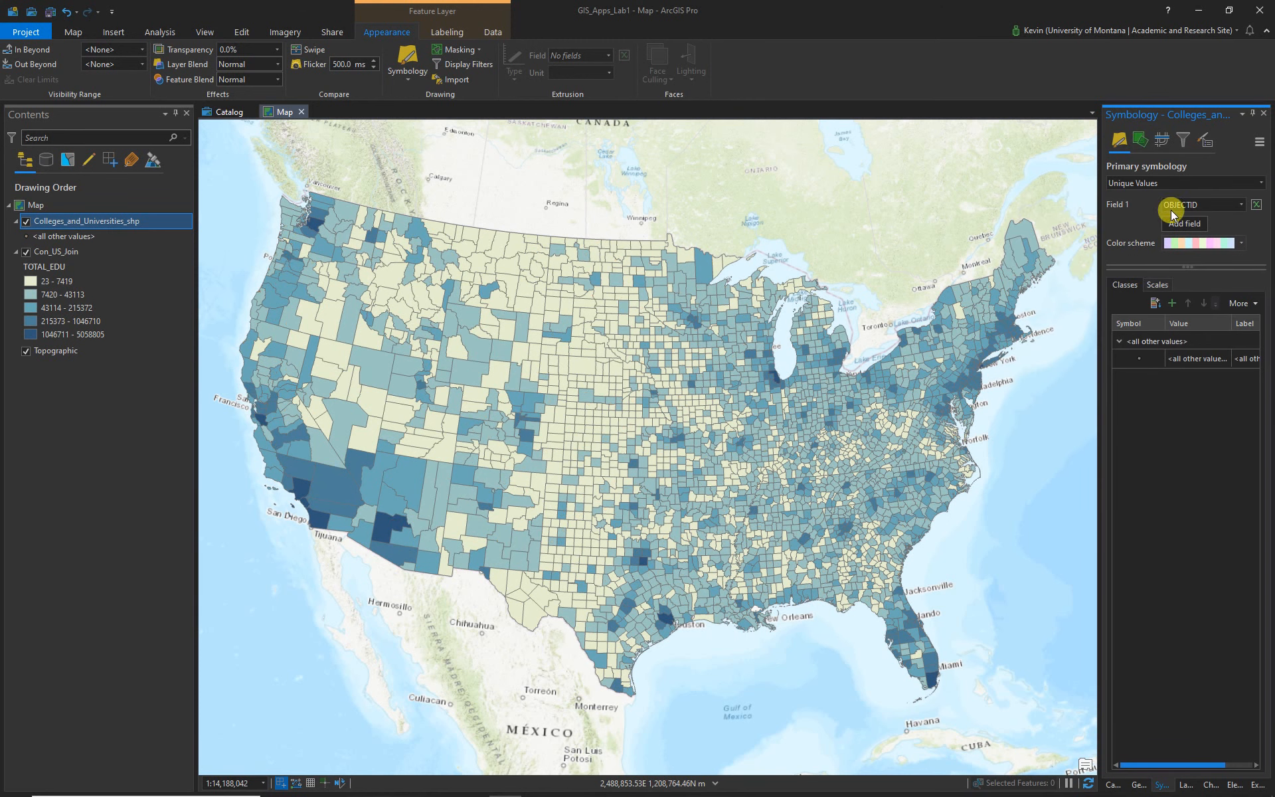
left_click(1242, 205)
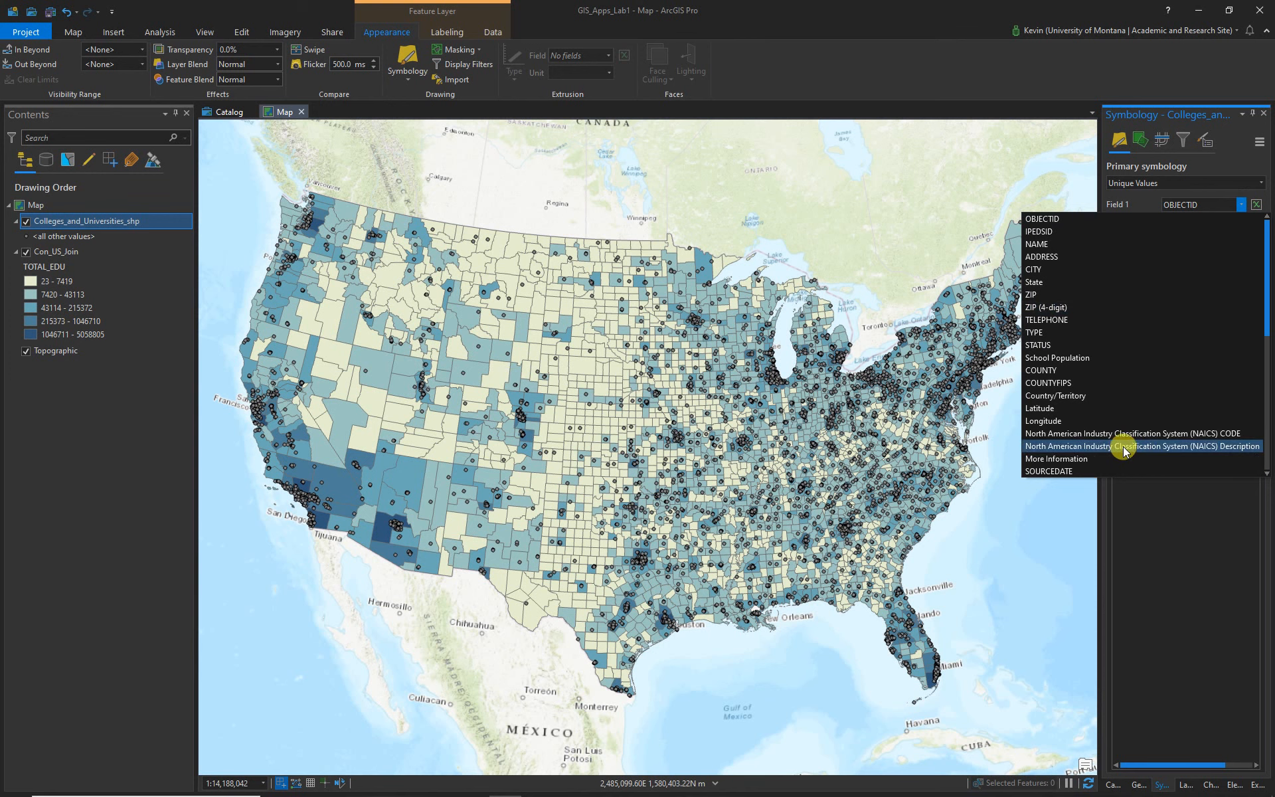
left_click(1180, 447)
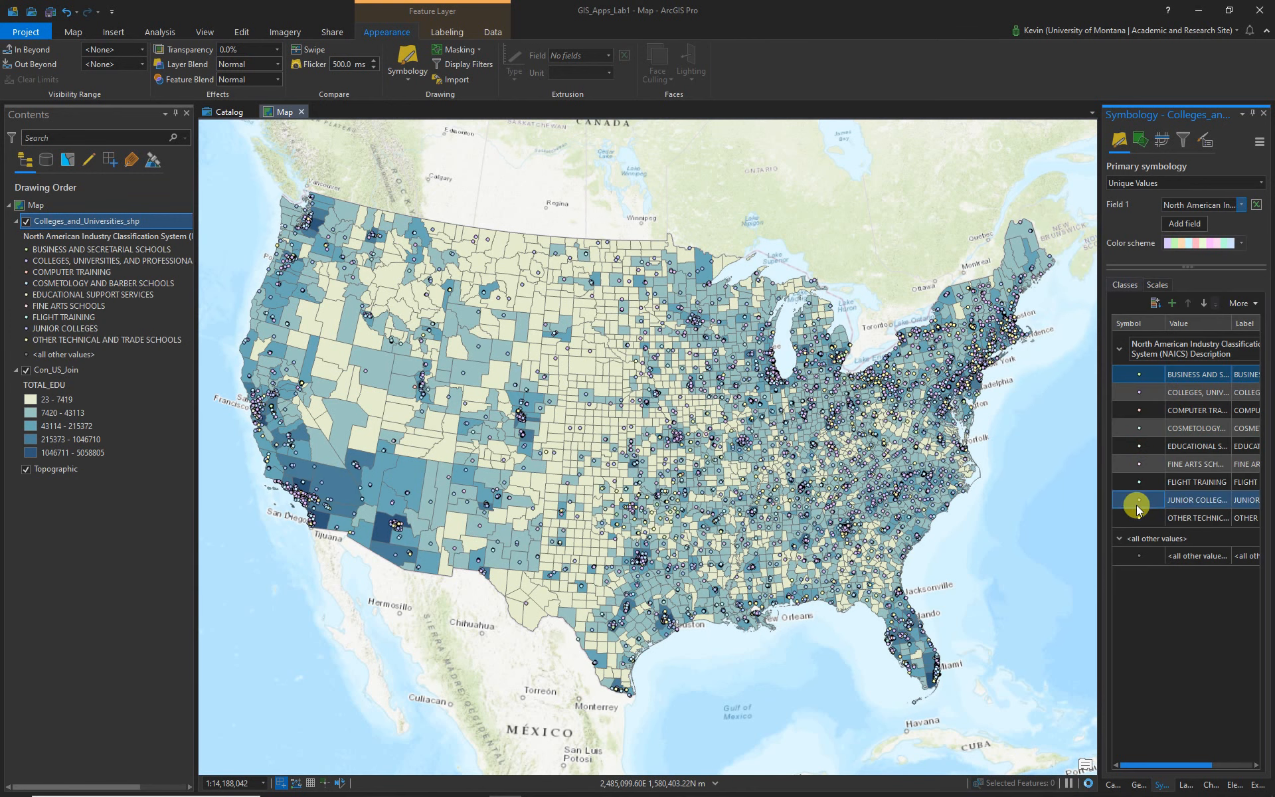
Replace all NAICS description classes with only the colleges, universities and professional schools value, and turn on showing all other values.
left_click(1255, 306)
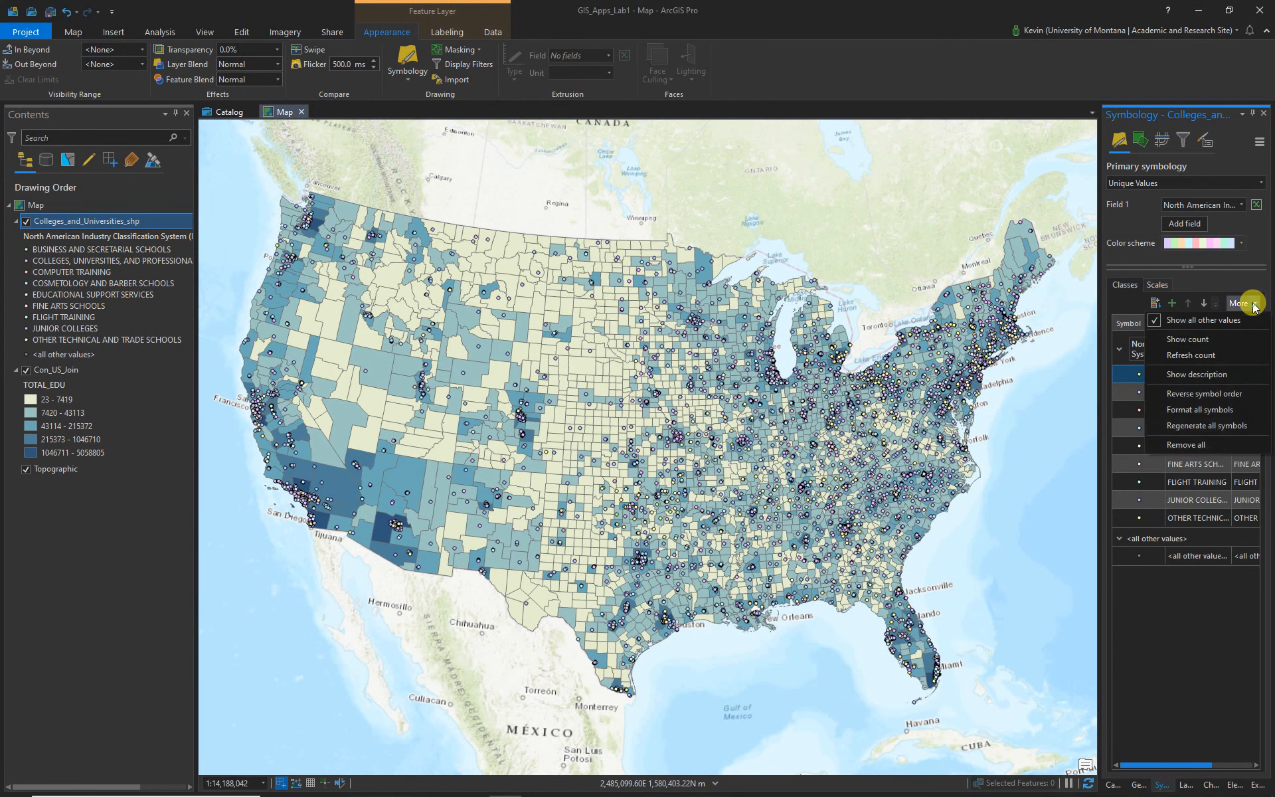
left_click(1194, 447)
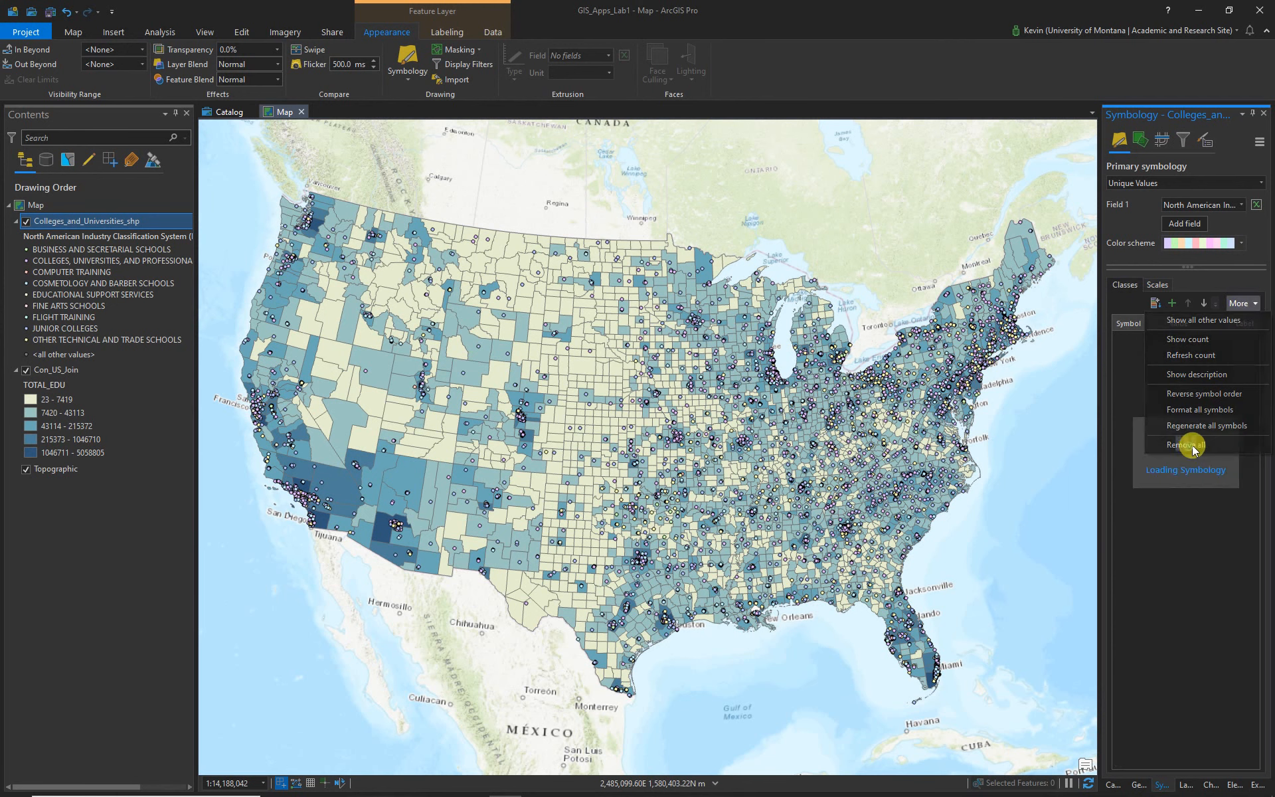
left_click(1171, 303)
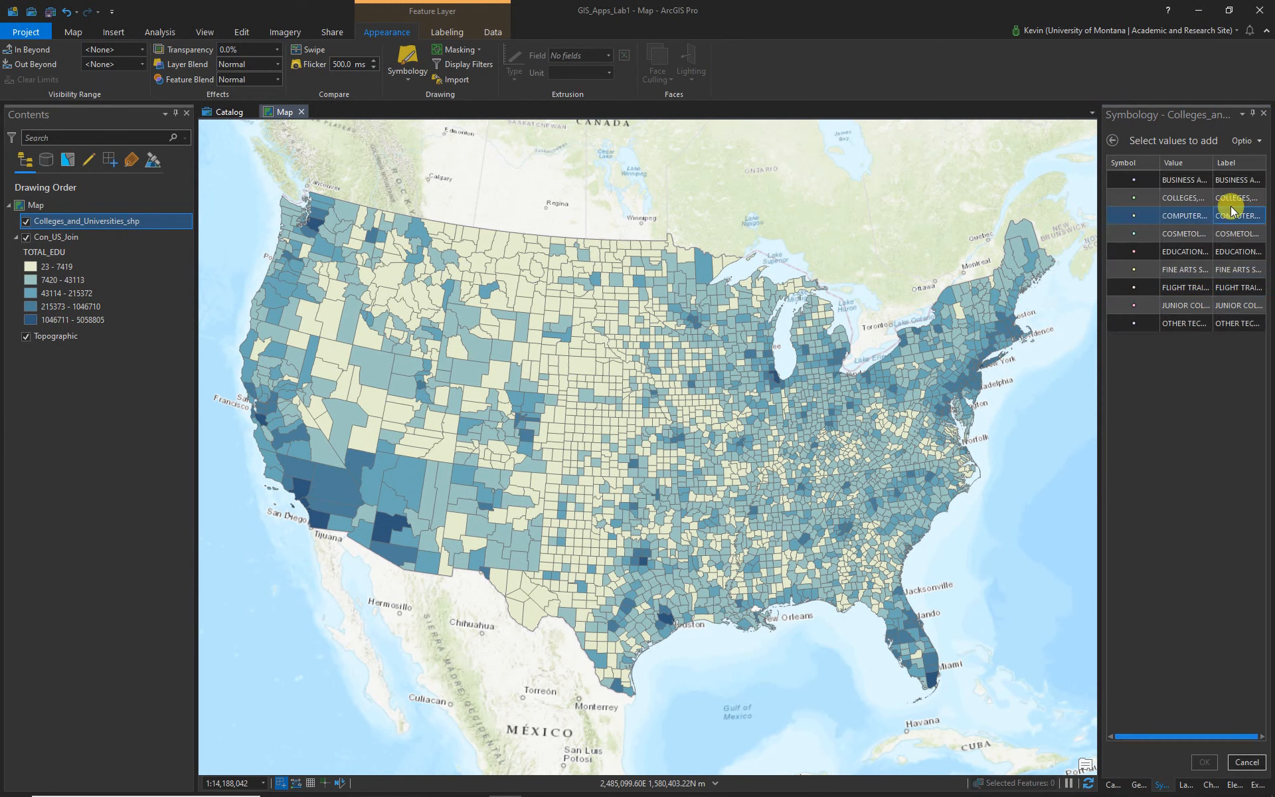
left_click_drag(1101, 199, 1017, 199)
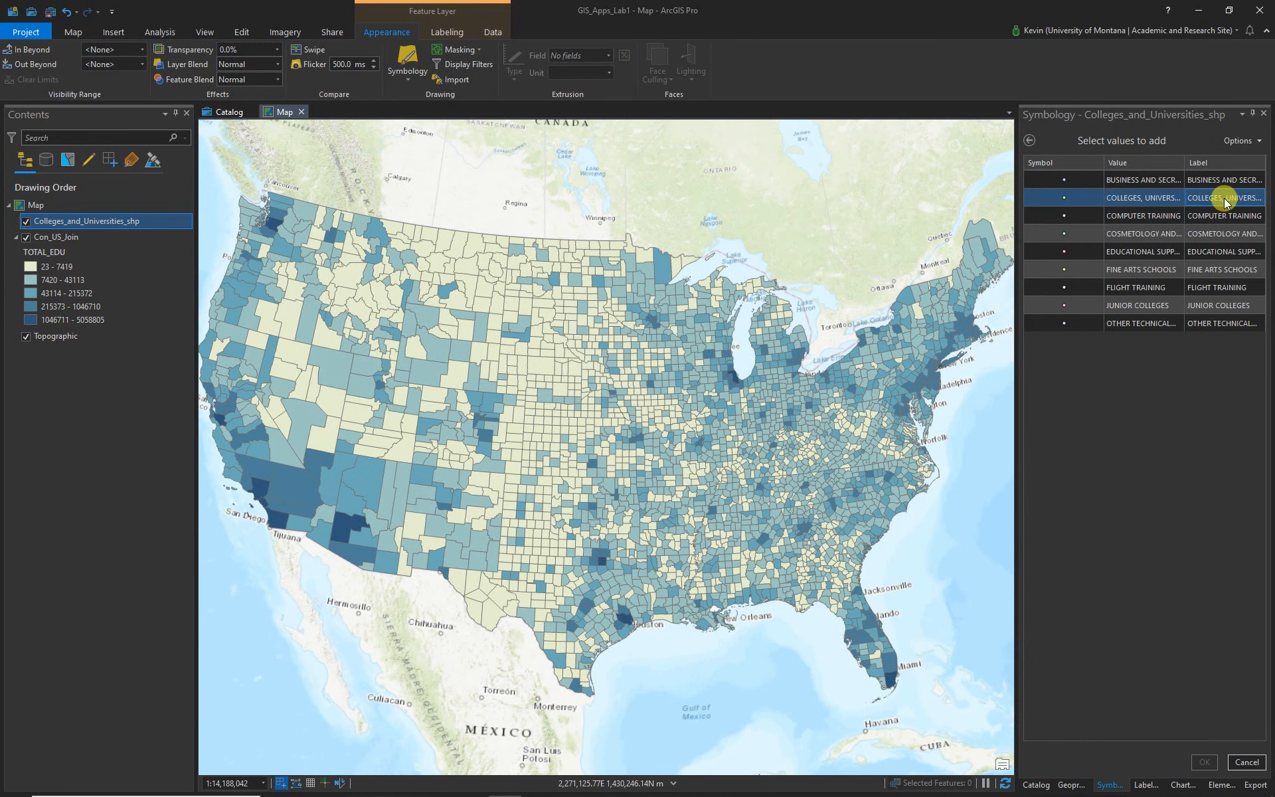
left_click(1224, 198)
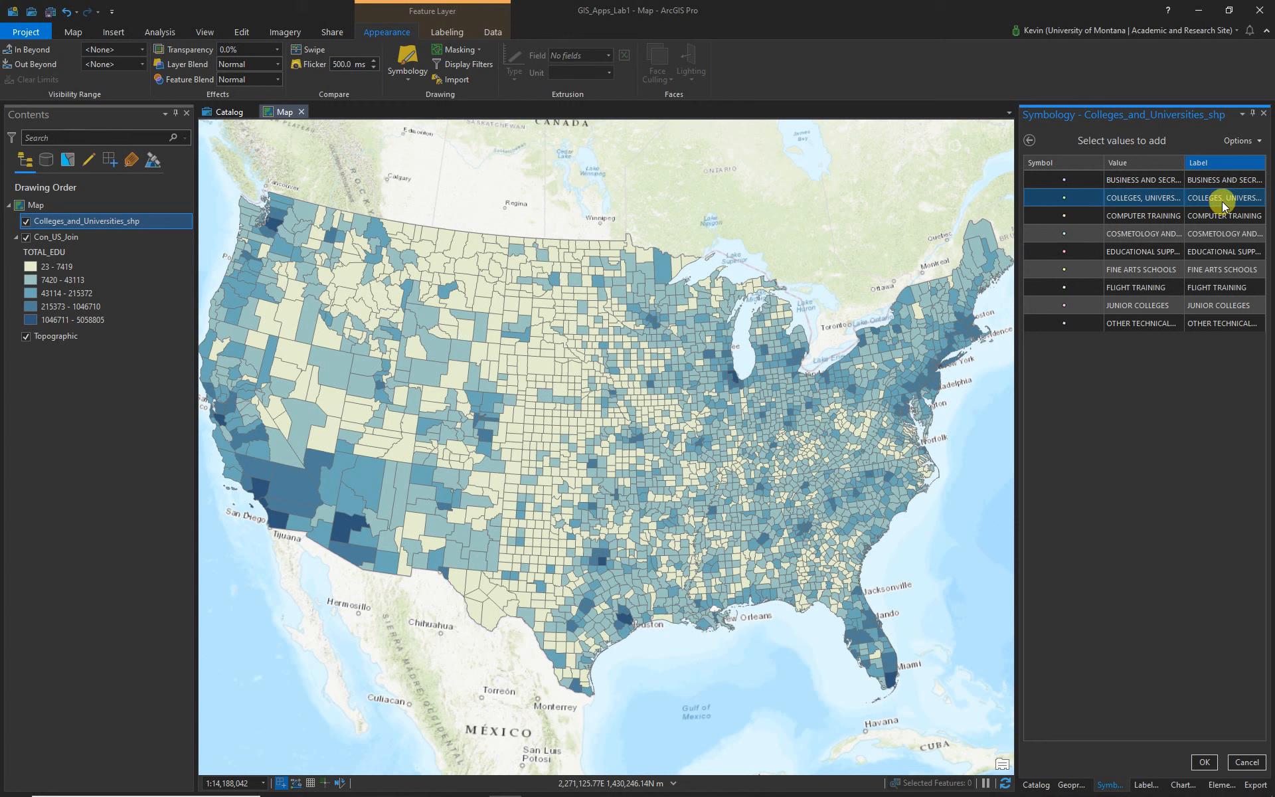
left_click(1203, 760)
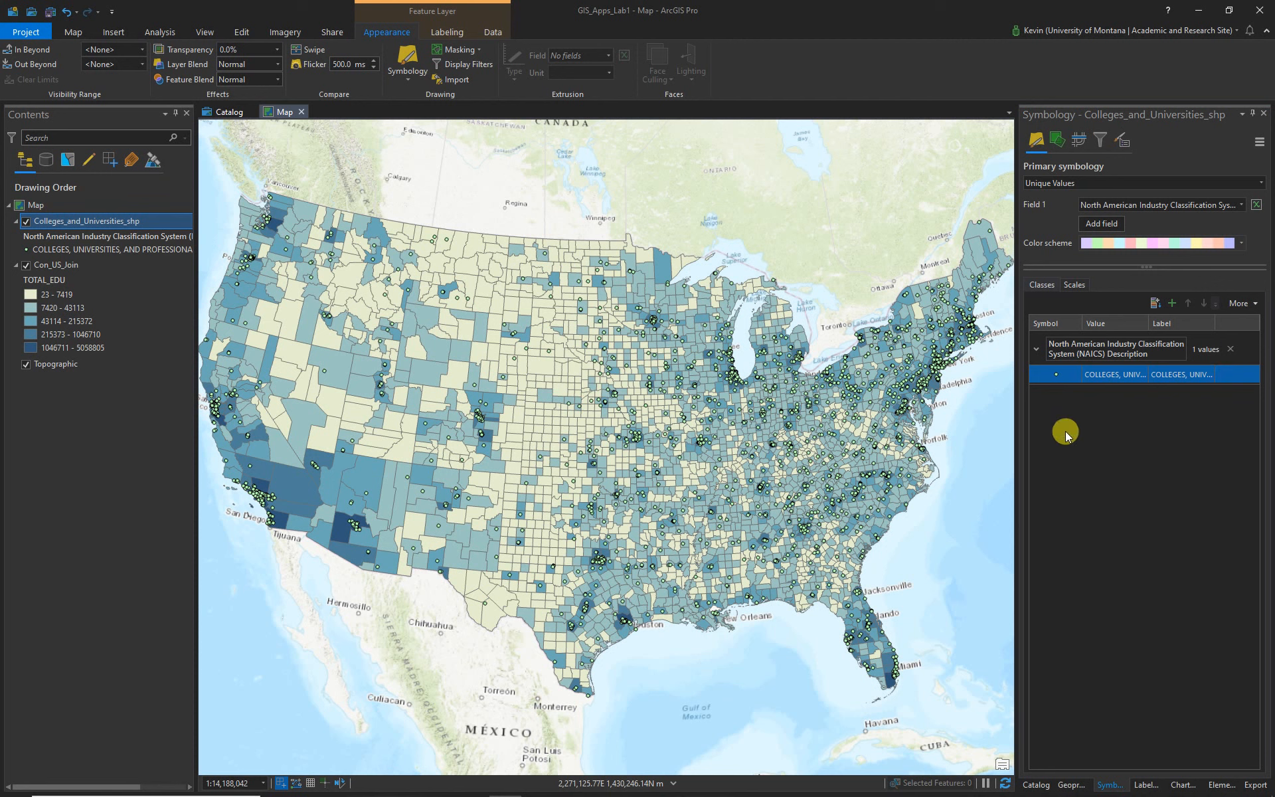
left_click(1252, 304)
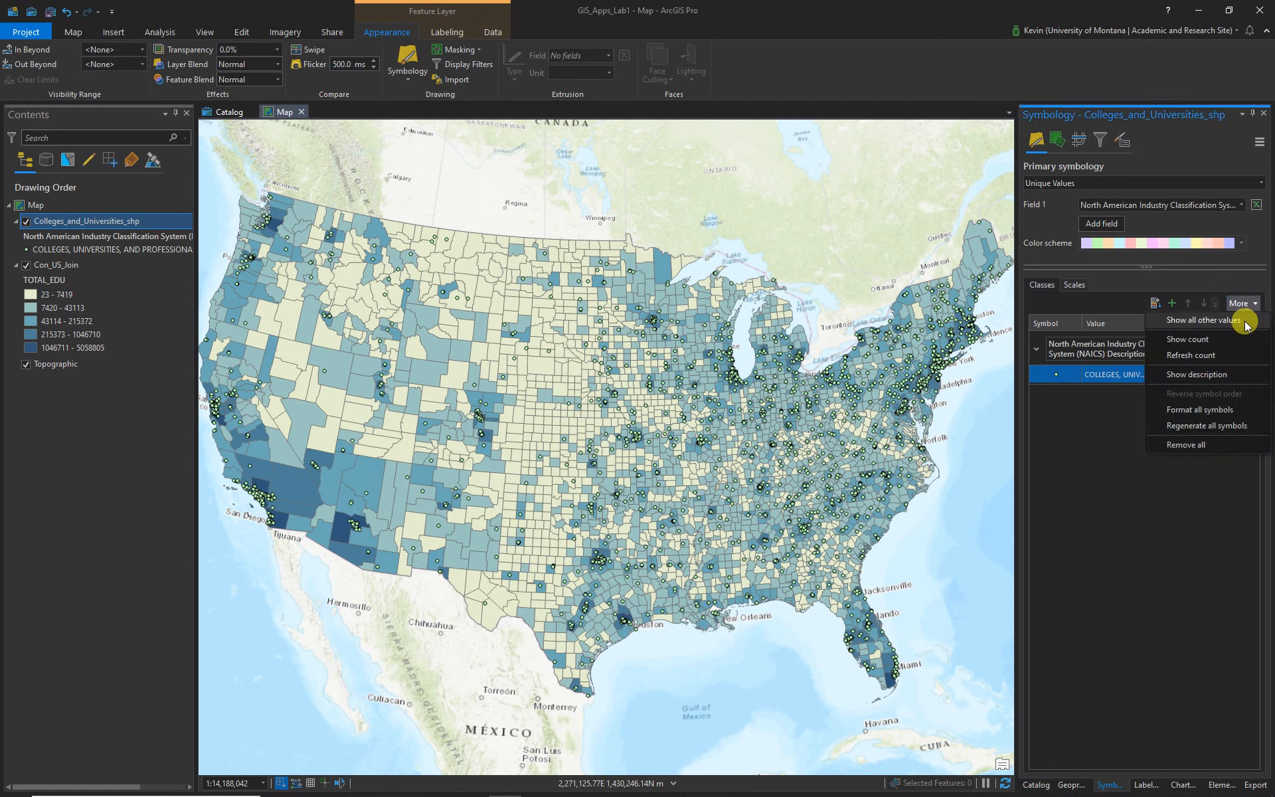
left_click(1202, 322)
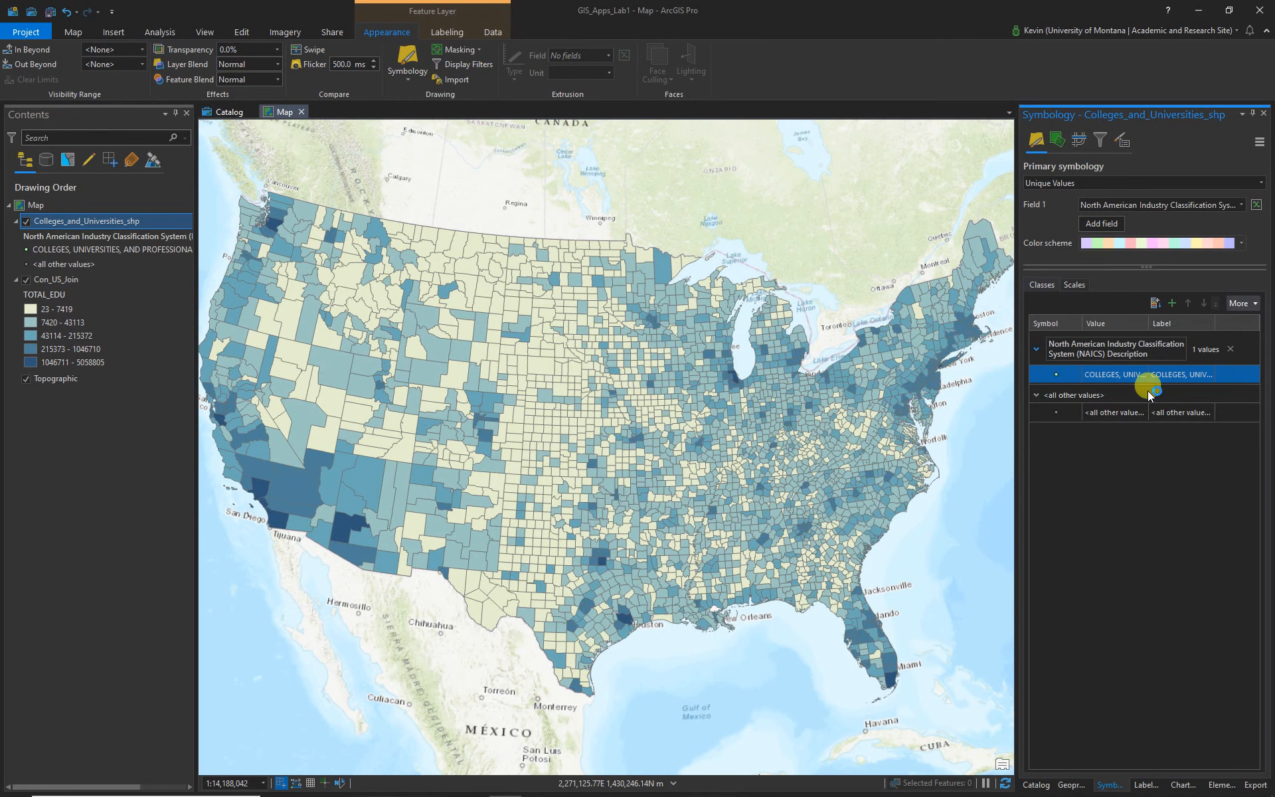
Turn off showing all other values for the colleges layer and apply the Circle 1 symbol to its remaining class.
left_click(1255, 303)
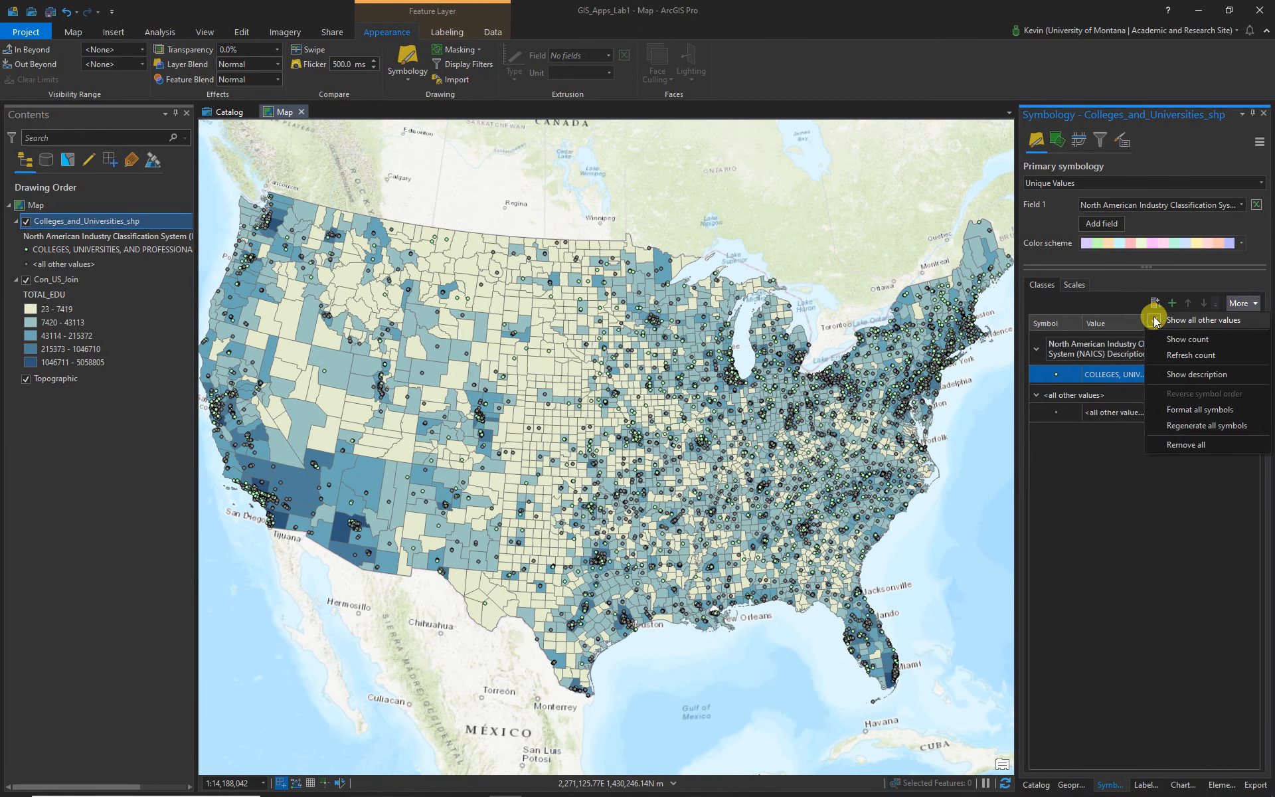
left_click(1183, 321)
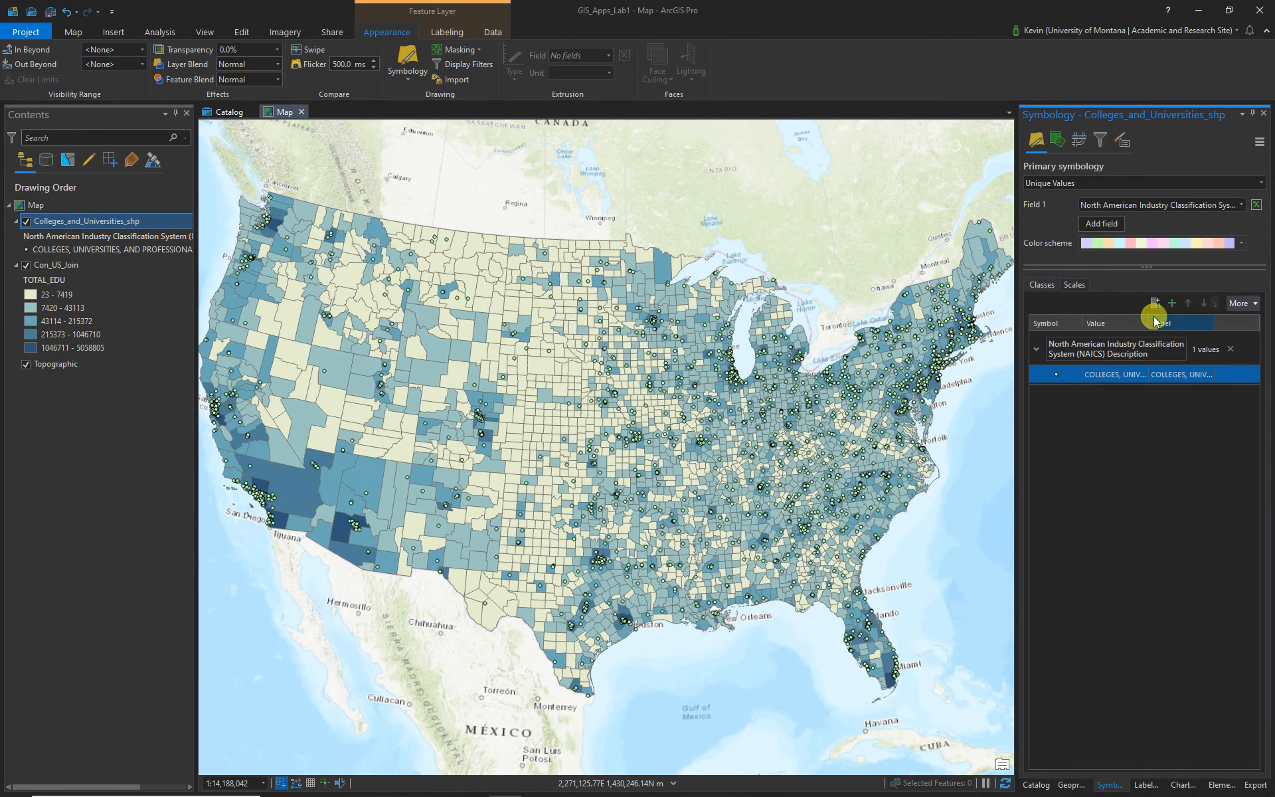
left_click(1057, 376)
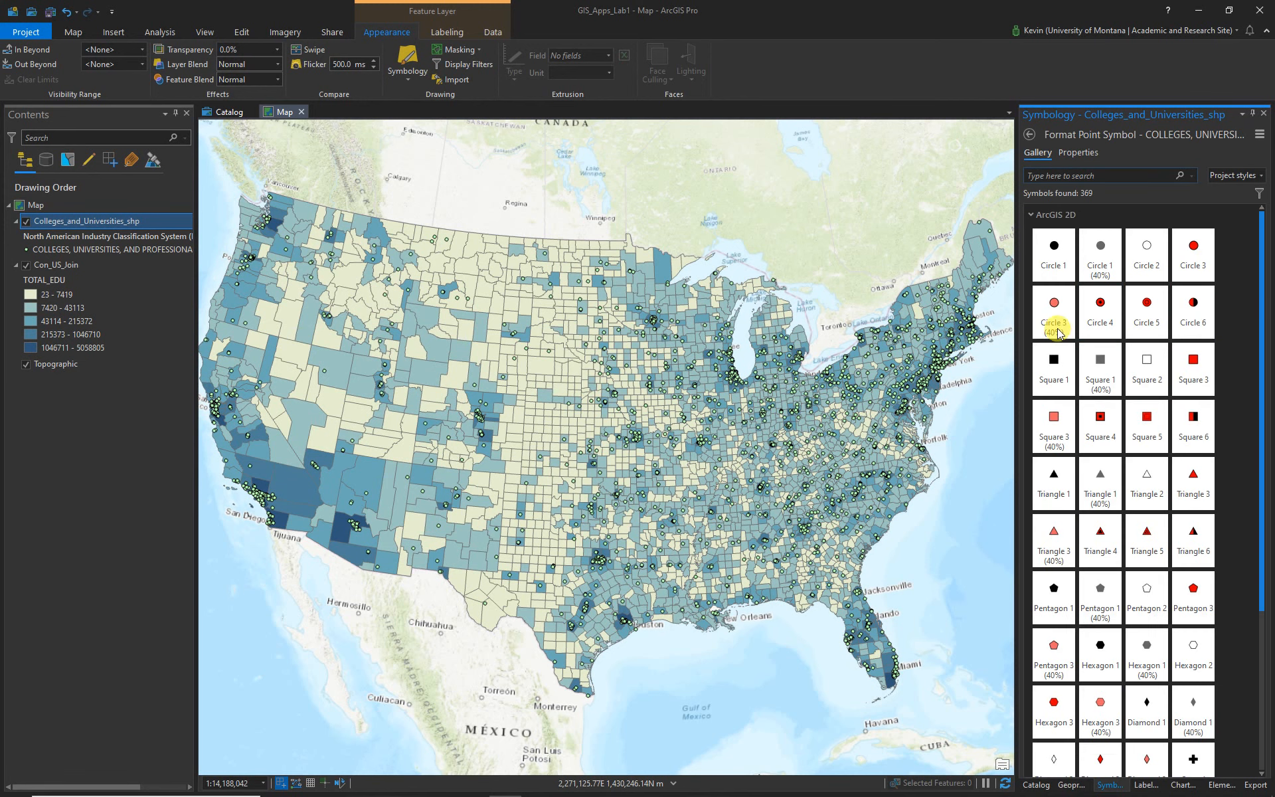
left_click(1054, 251)
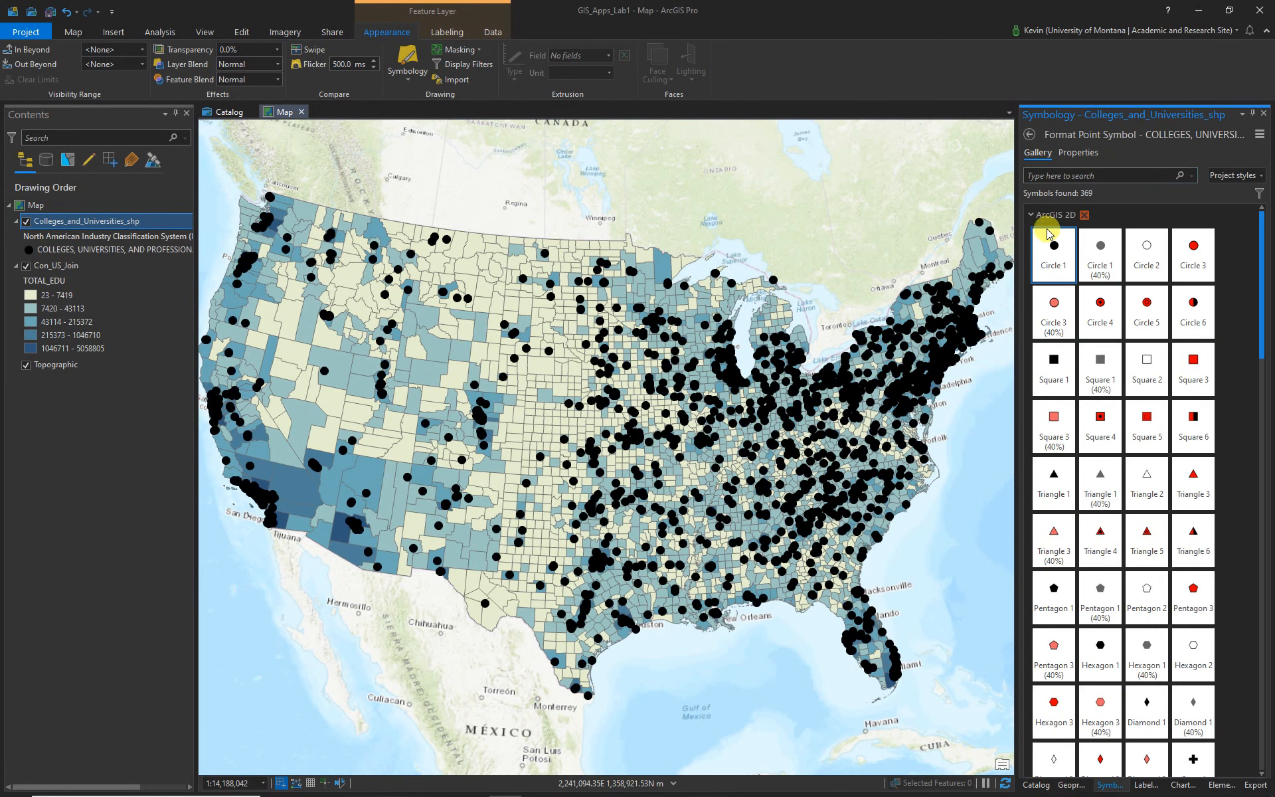
Format the colleges point symbol with a red fill, no outline color and a size of 2 pt.
left_click(1077, 160)
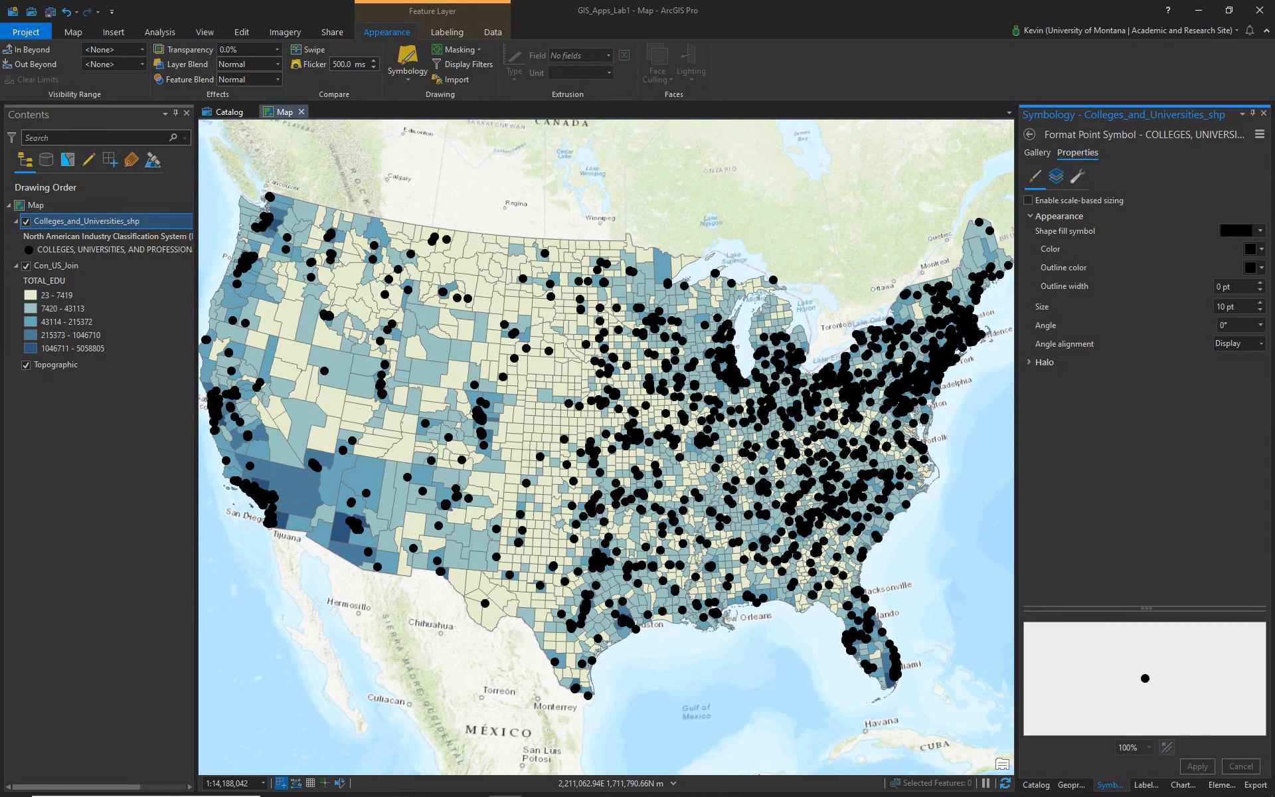
left_click(1264, 251)
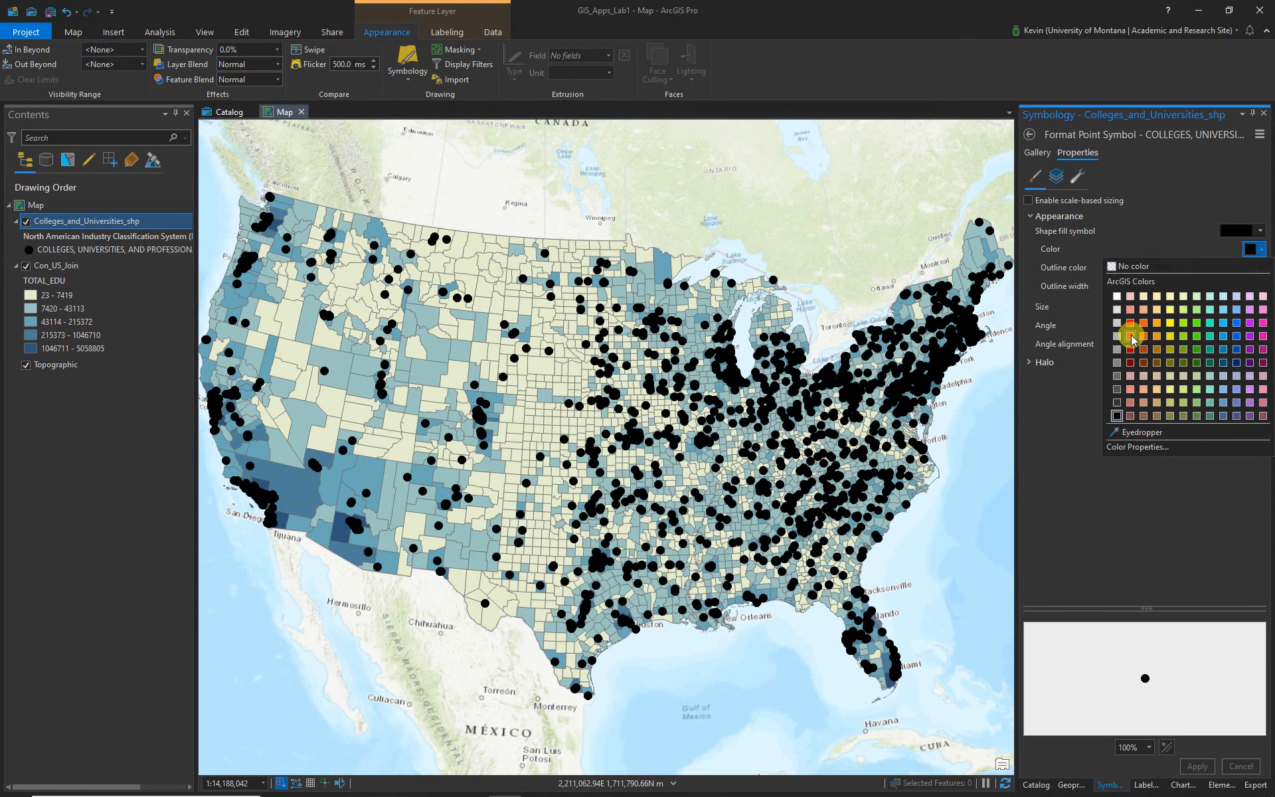
left_click(1132, 336)
left_click(1261, 267)
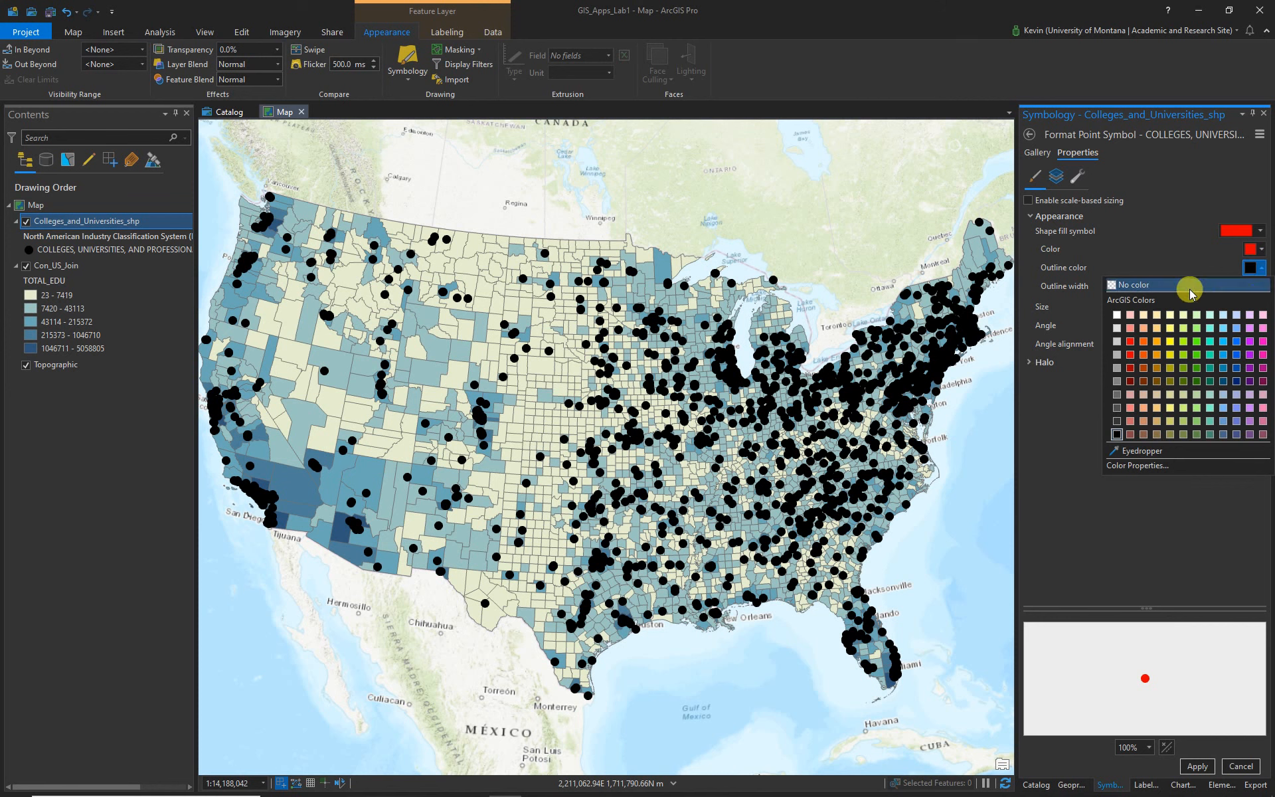
left_click(1132, 286)
left_click(1261, 308)
left_click(1260, 310)
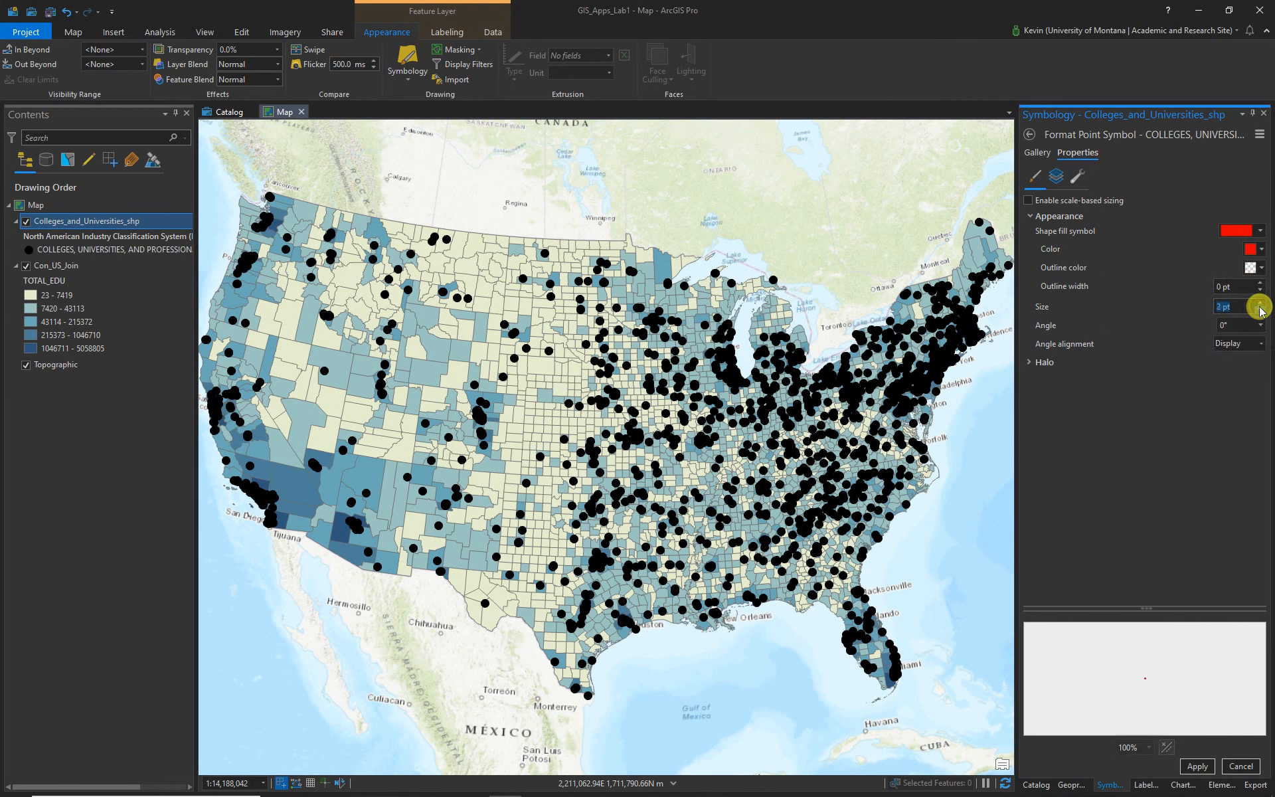
left_click(1198, 767)
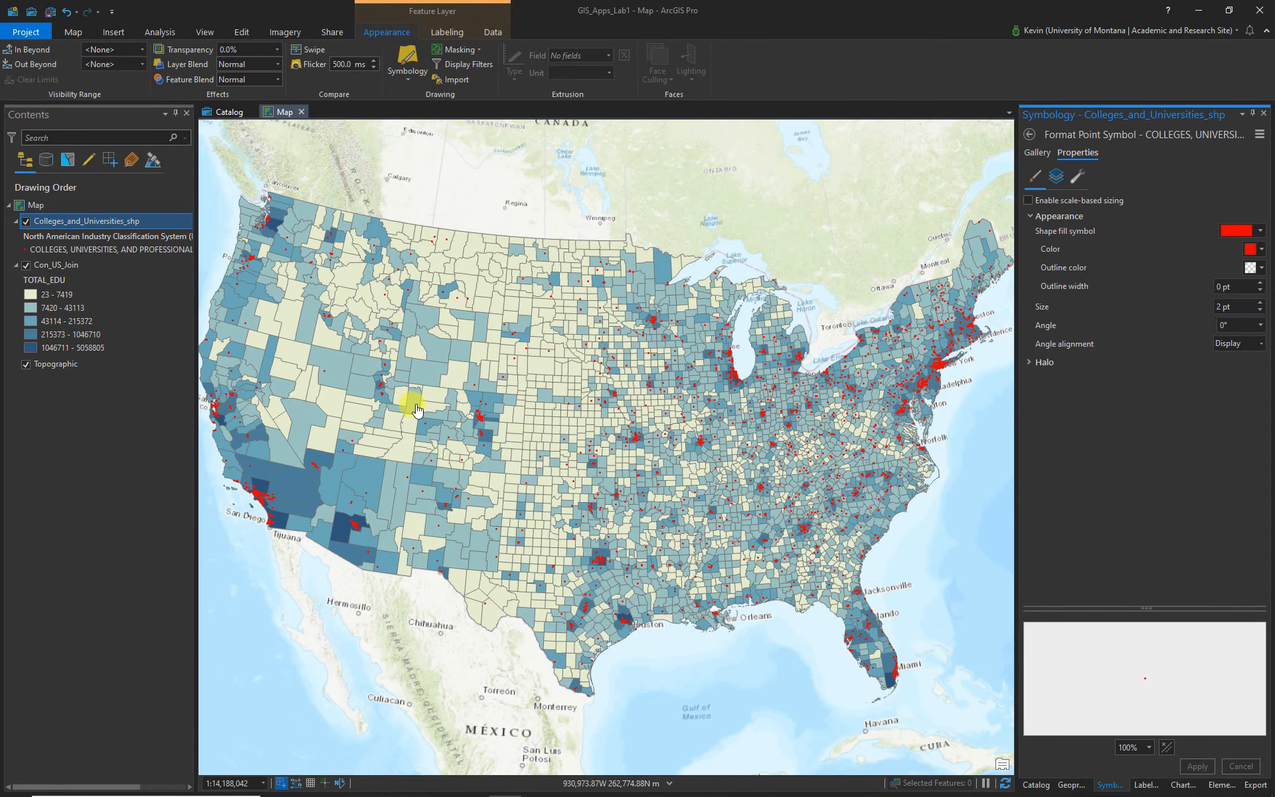
left_click(26, 283)
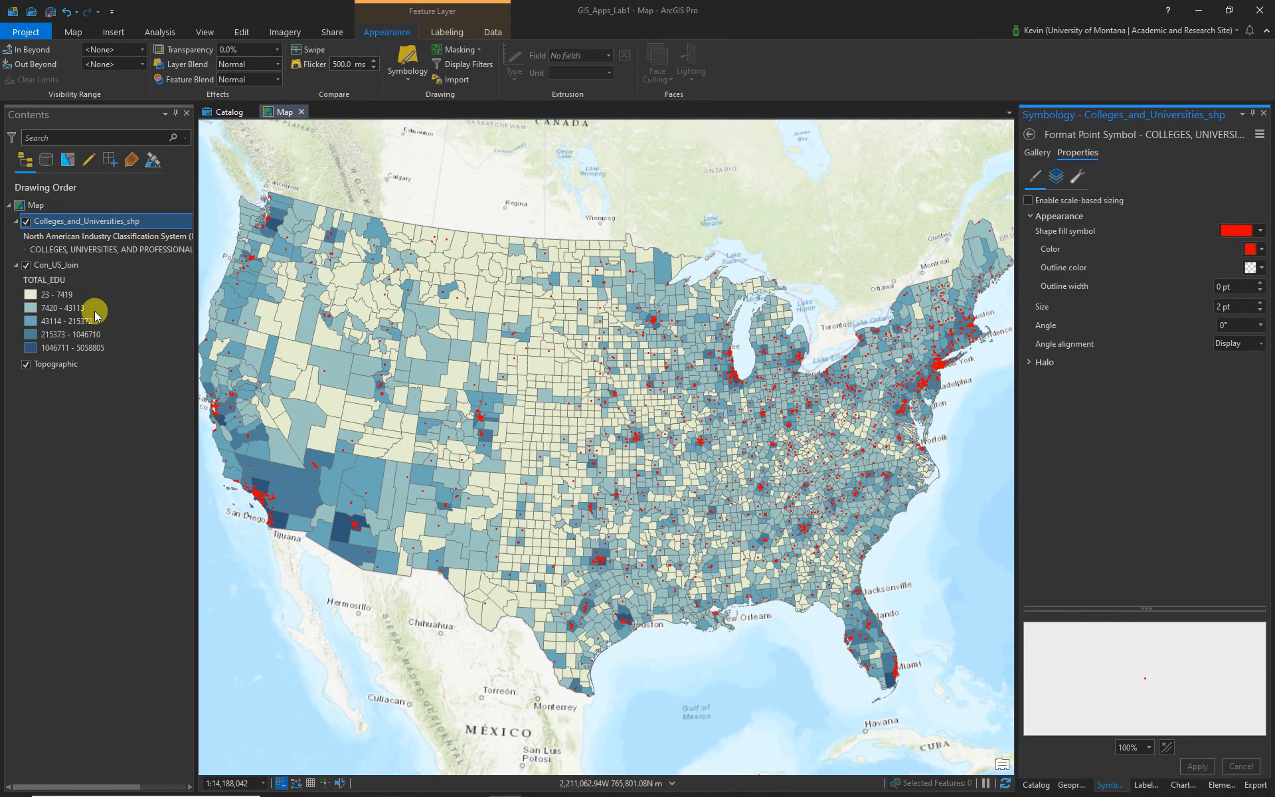
left_click(83, 347)
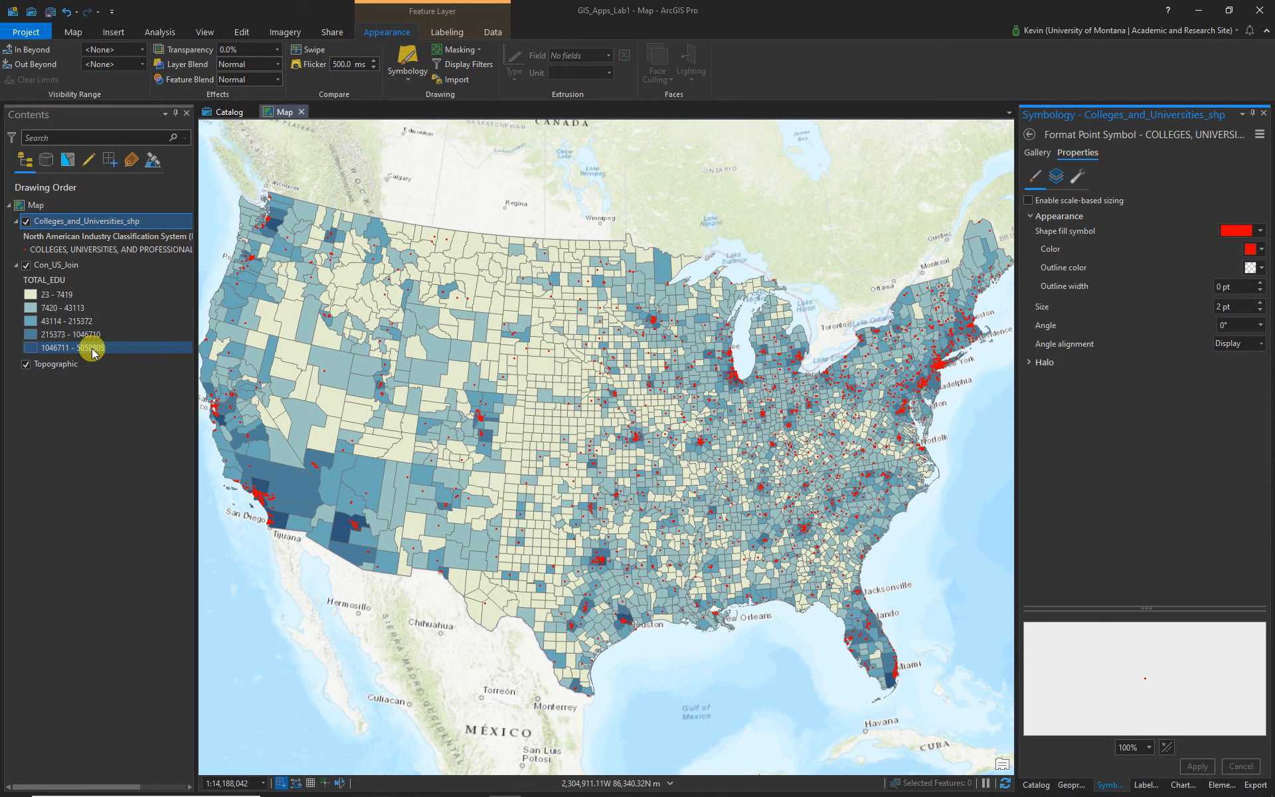
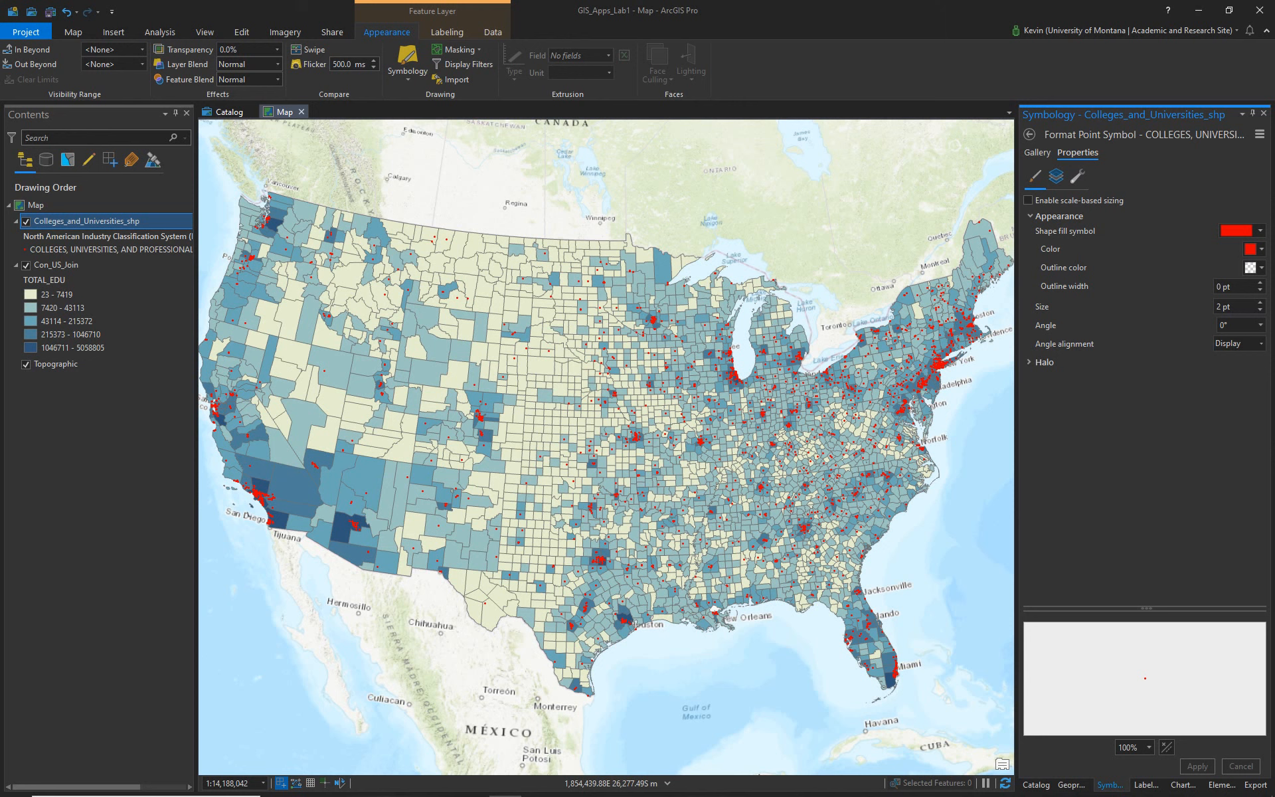
Open the attribute table of the Con_US_Join layer and enlarge its view to show more rows.
left_click(60, 265, "ctrl")
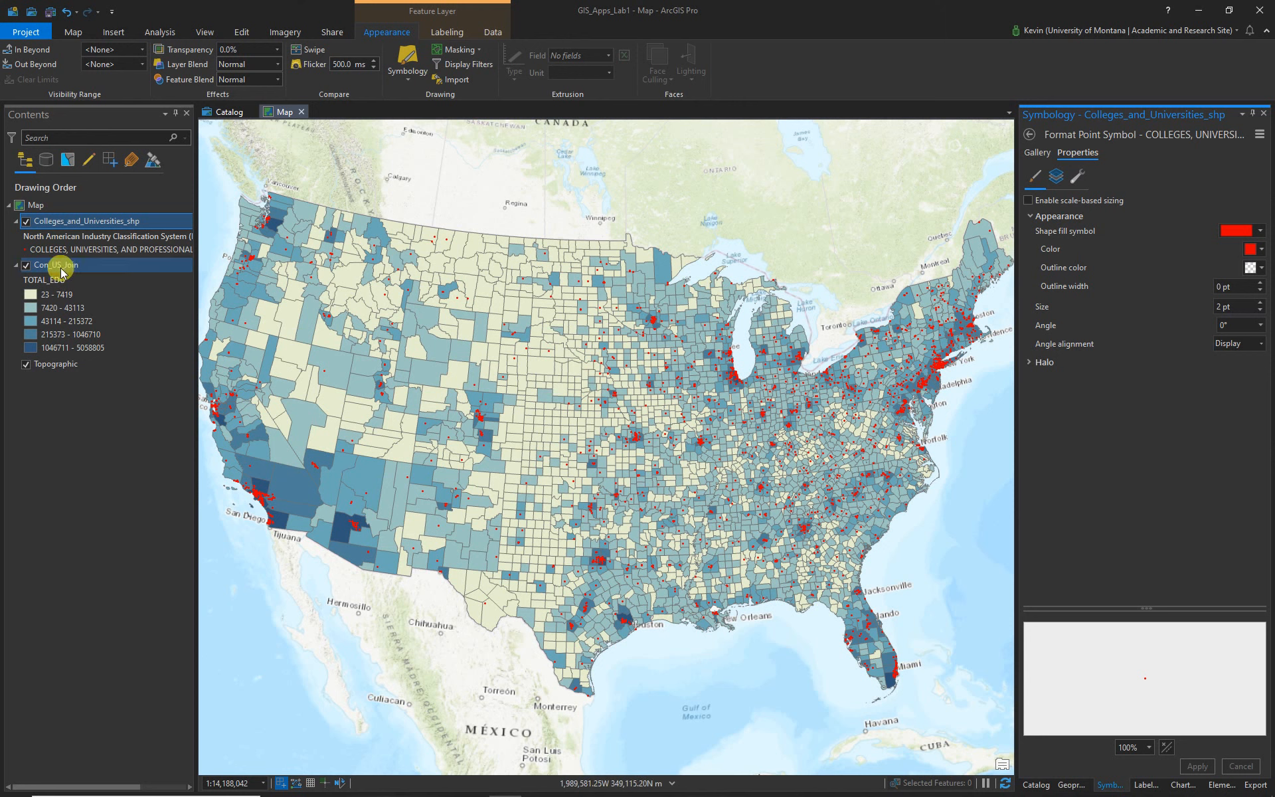
left_click(60, 269)
right_click(60, 269)
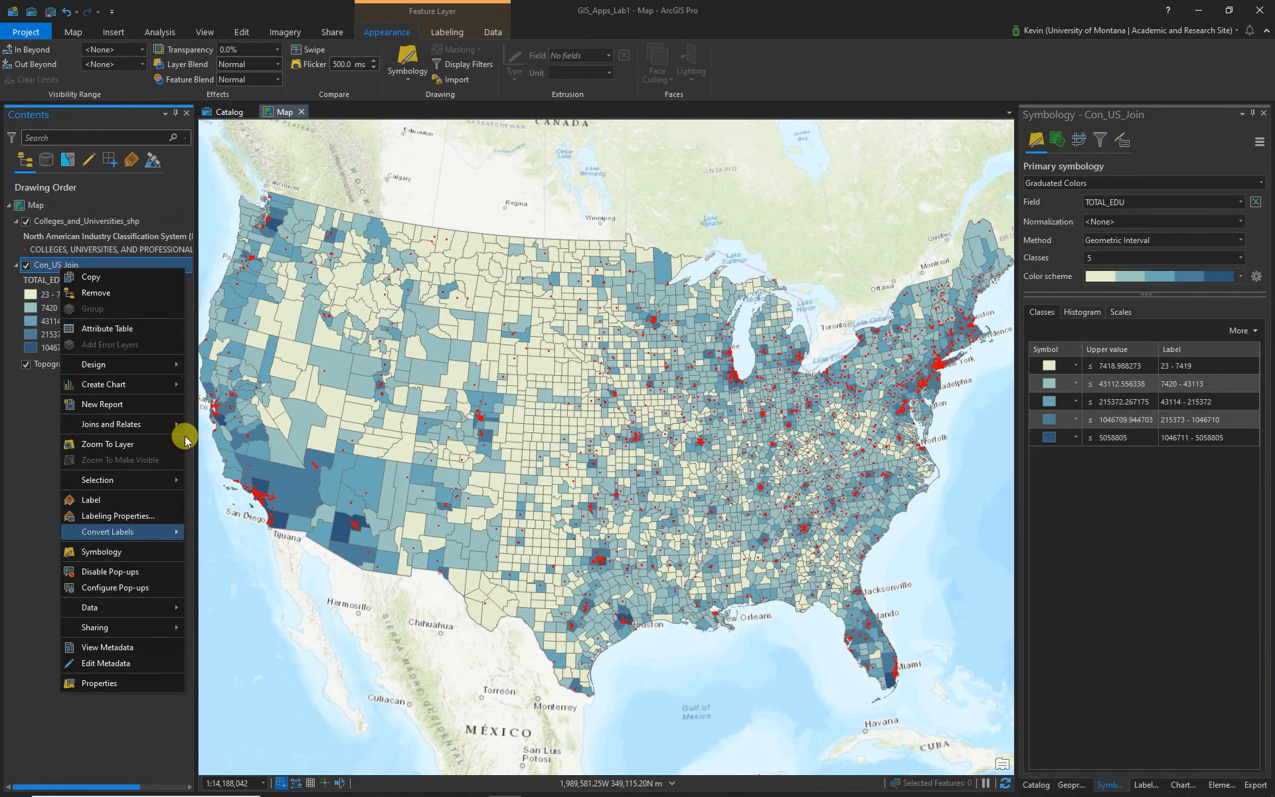
left_click(91, 334)
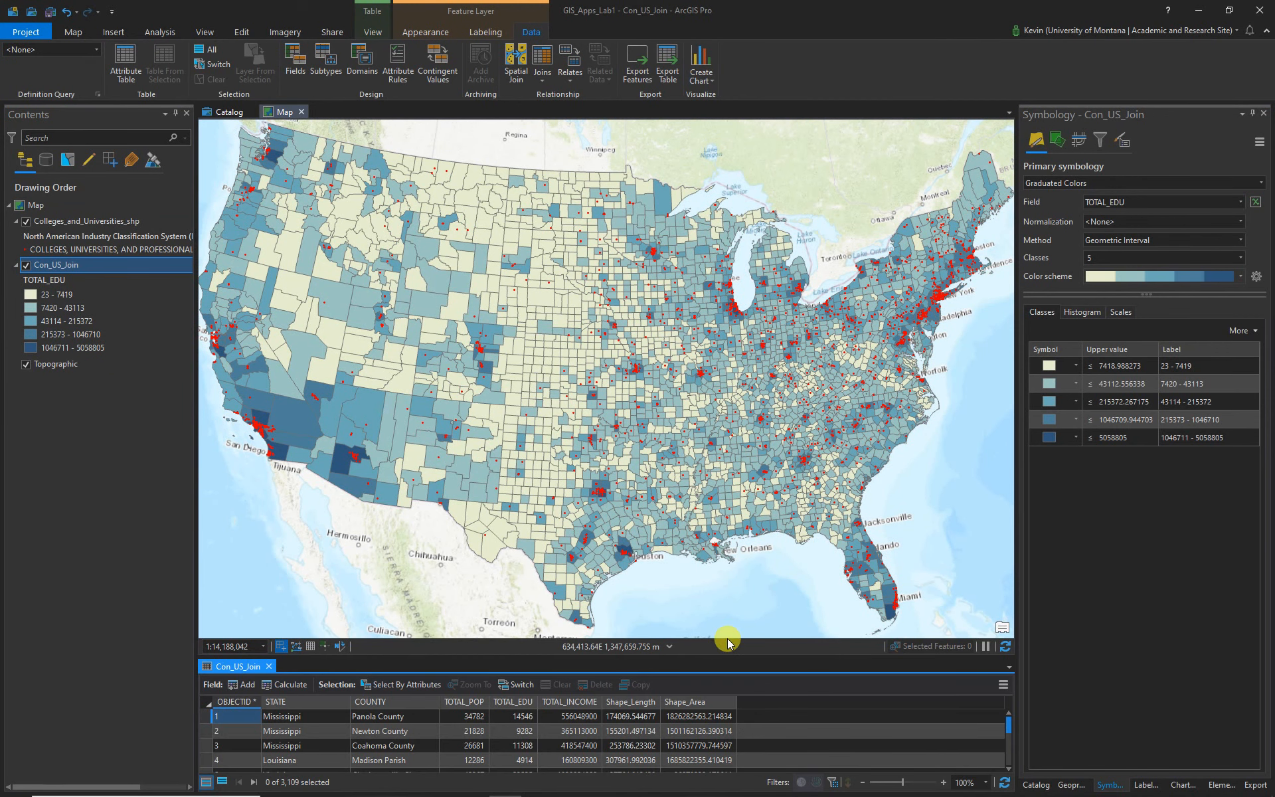
left_click_drag(728, 658, 729, 496)
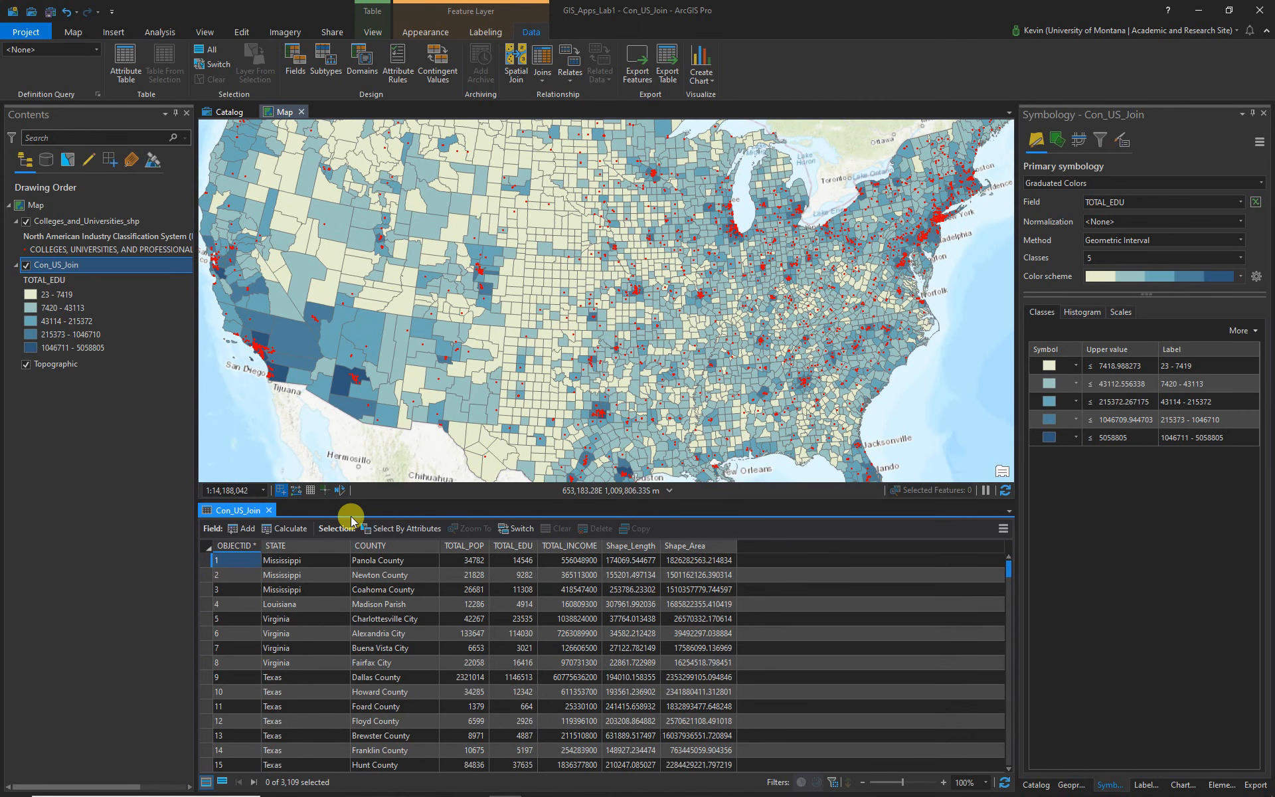
Add a new field named Total_Area with the Double data type to the Con_US_Join table.
left_click(238, 529)
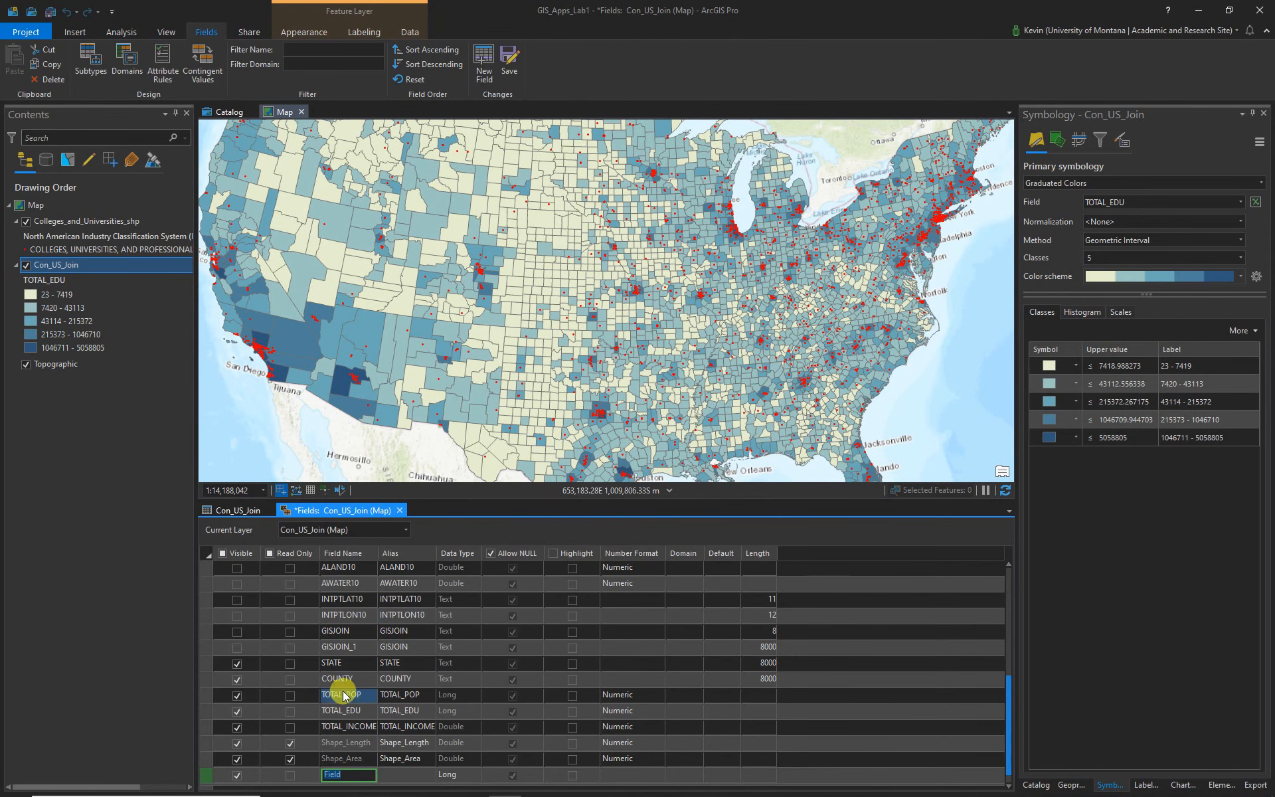
left_click(342, 773)
key("BackSpace")
key("BackSpace")
key("BackSpace")
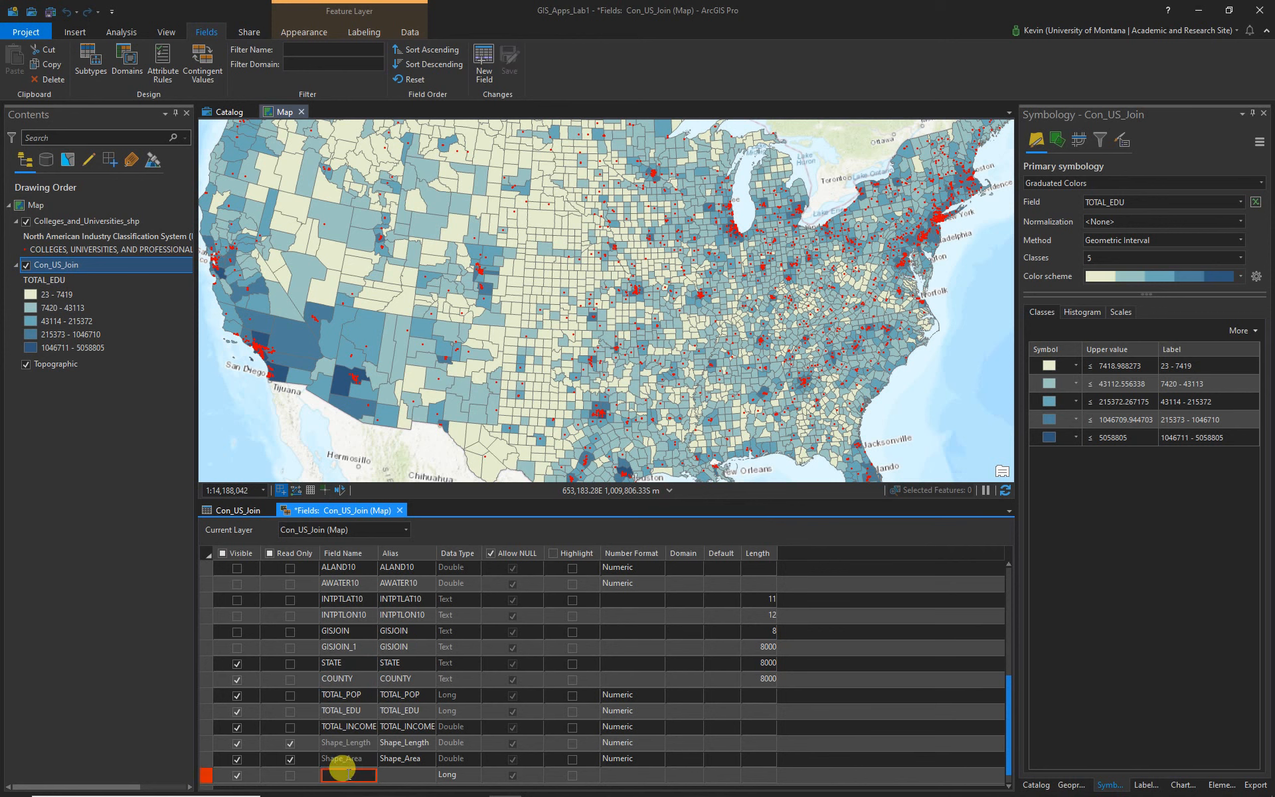
type("Total_Area")
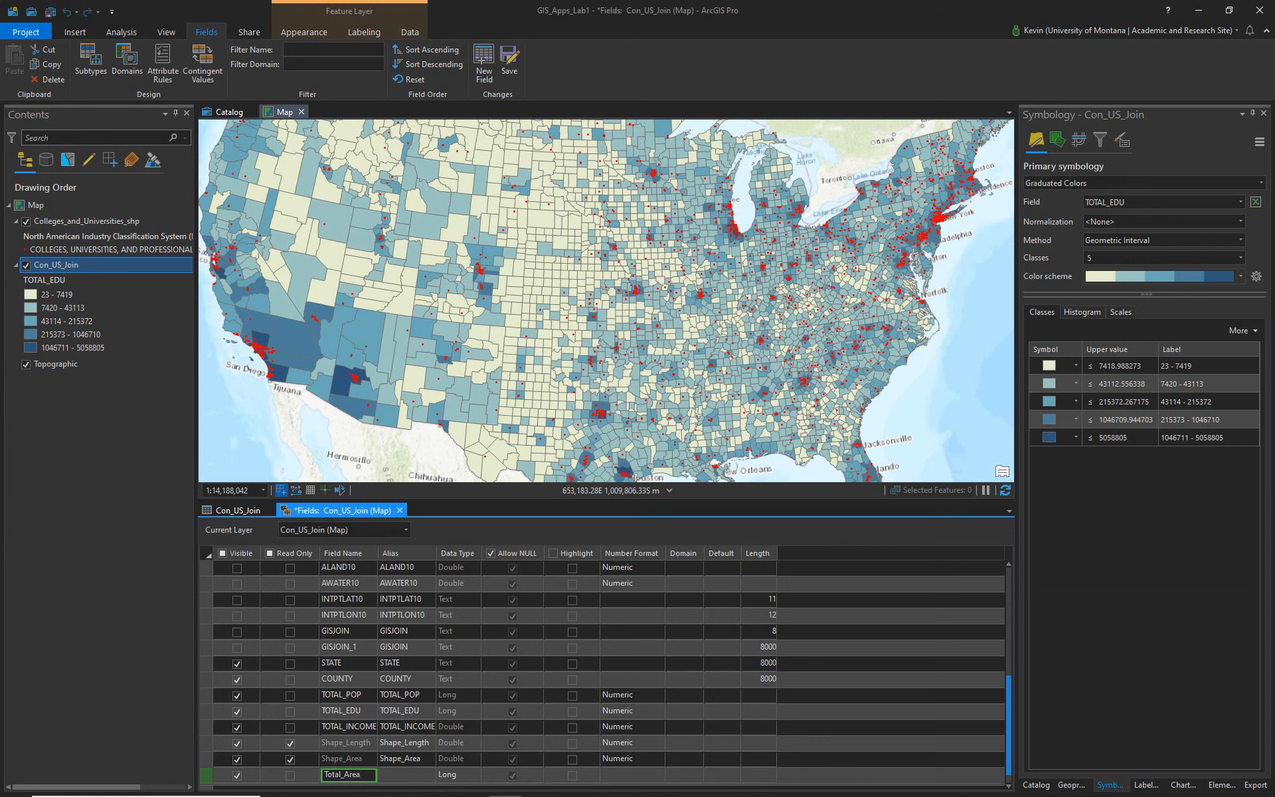
left_click(349, 775)
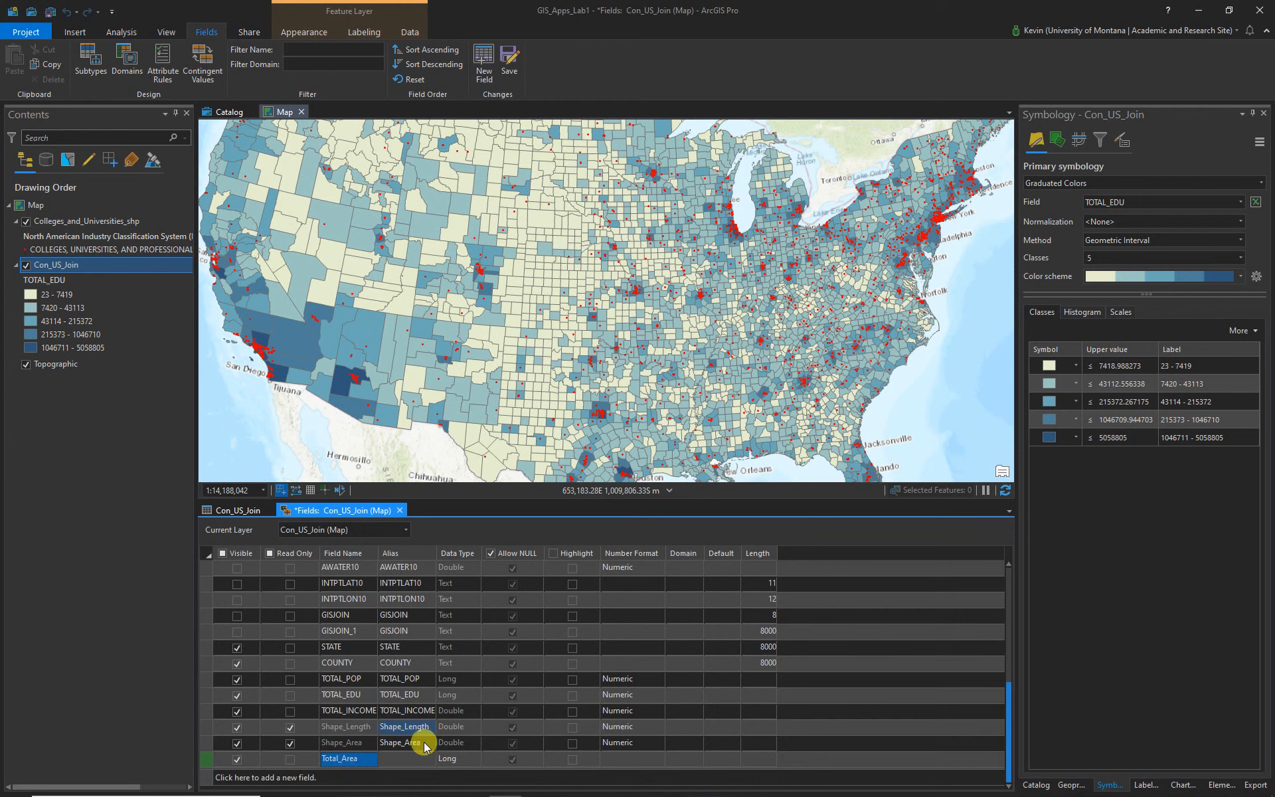
left_click(472, 759)
left_click(473, 761)
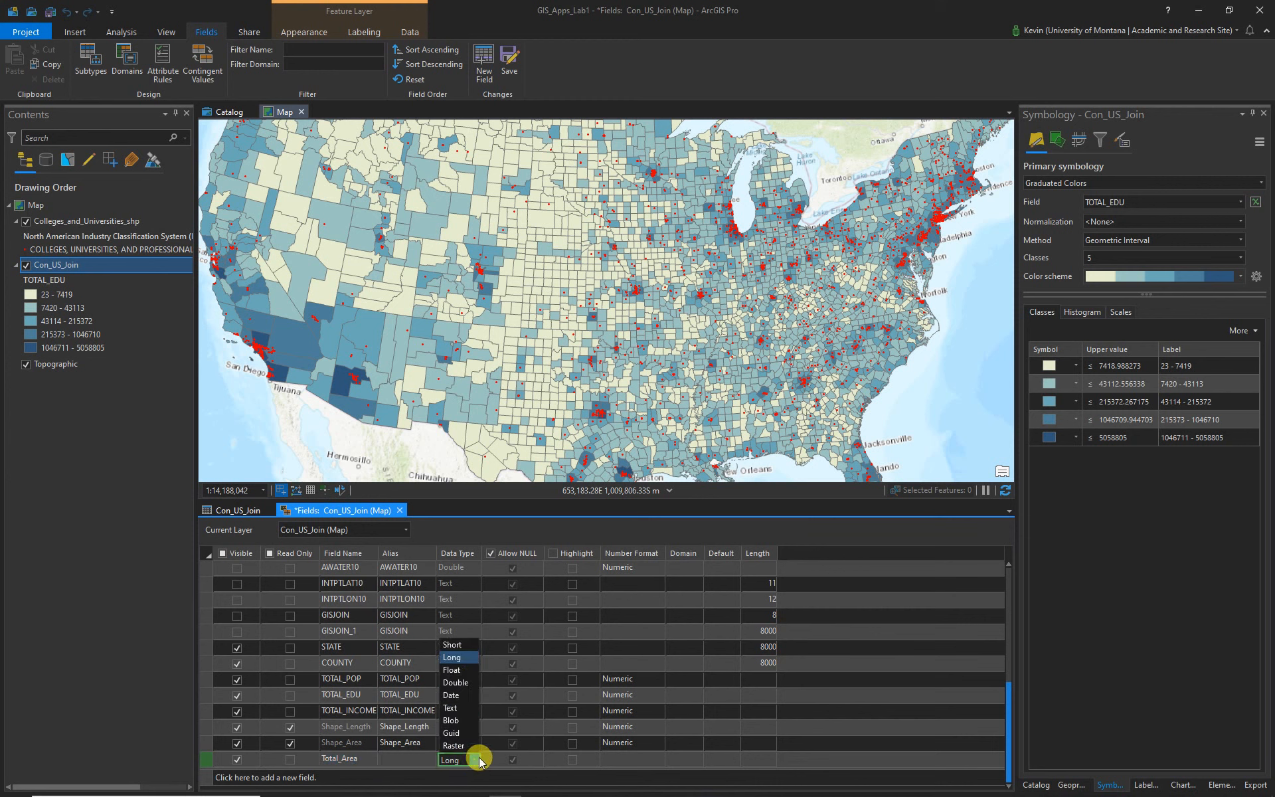
left_click(456, 685)
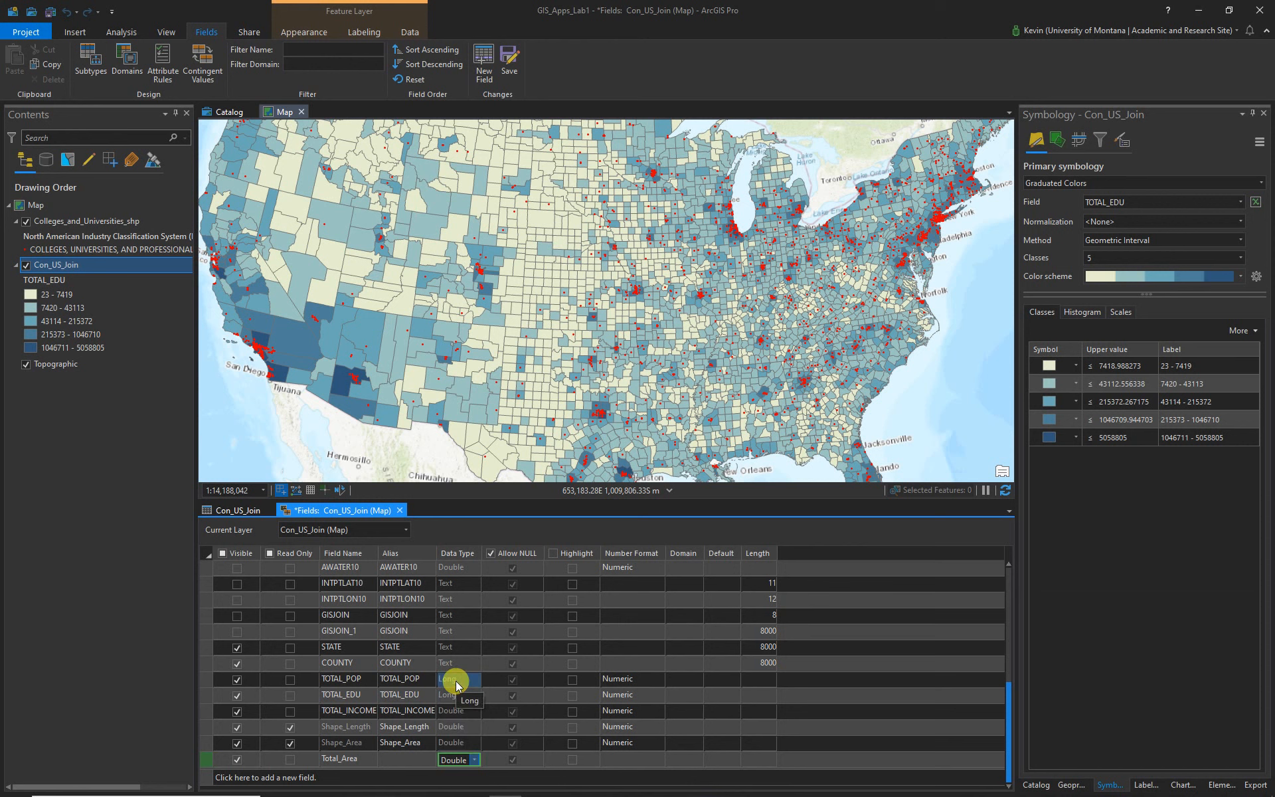
Give the Total_Area field a Numeric number format with fewer decimal places and save the field changes.
left_click(636, 759)
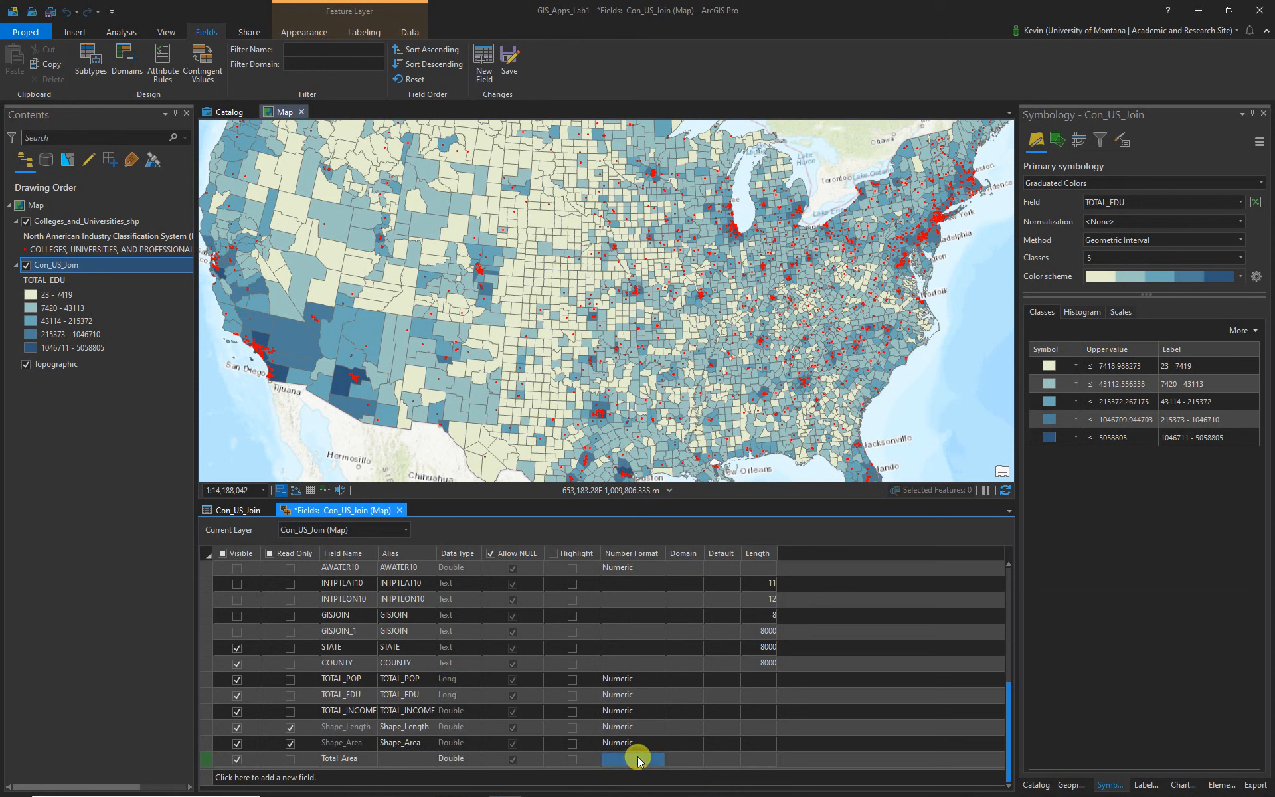
left_click(657, 759)
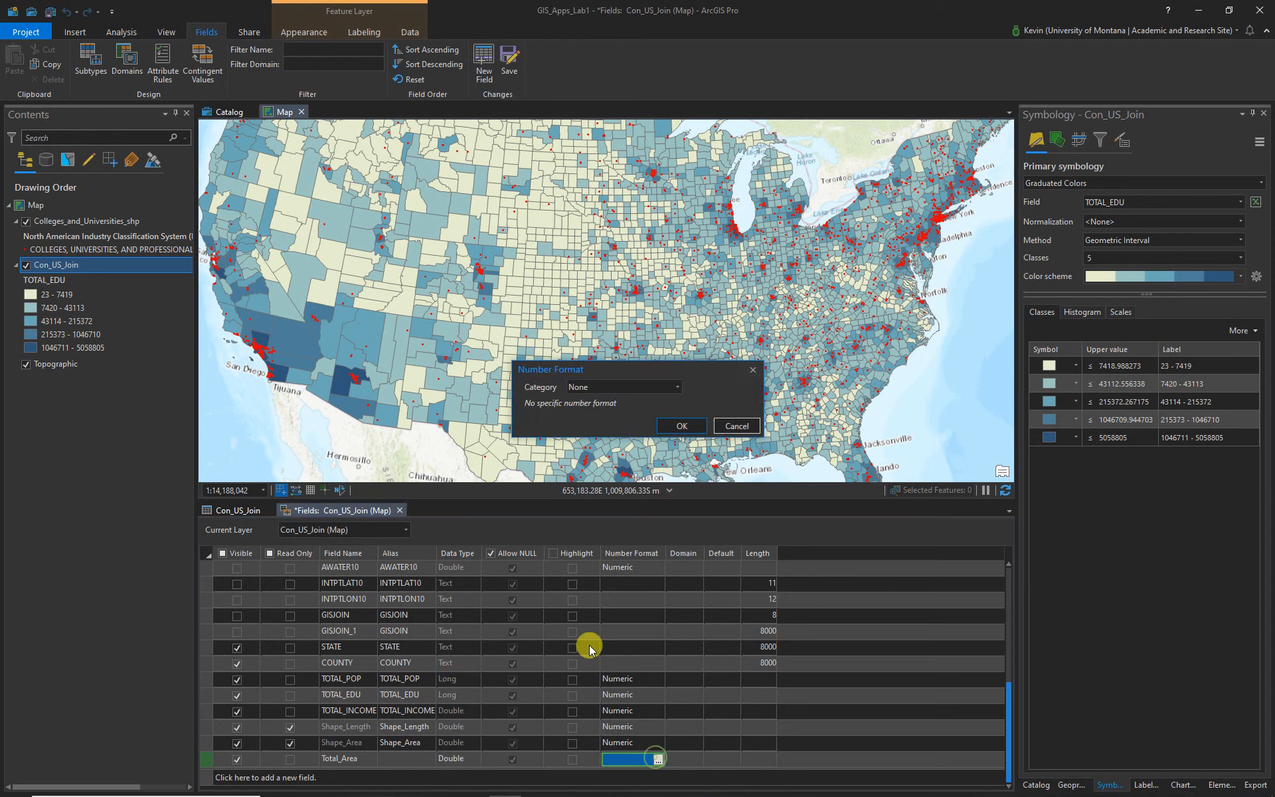
left_click(678, 387)
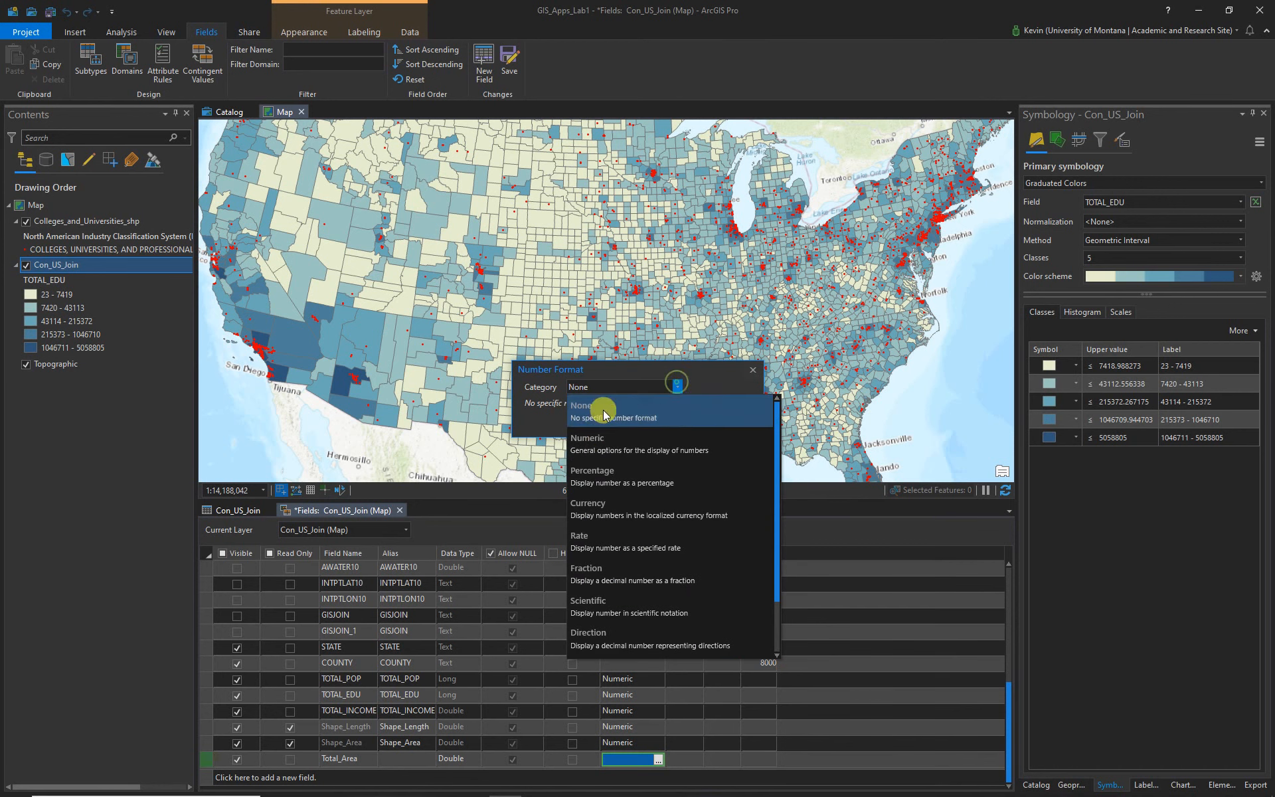
left_click(603, 444)
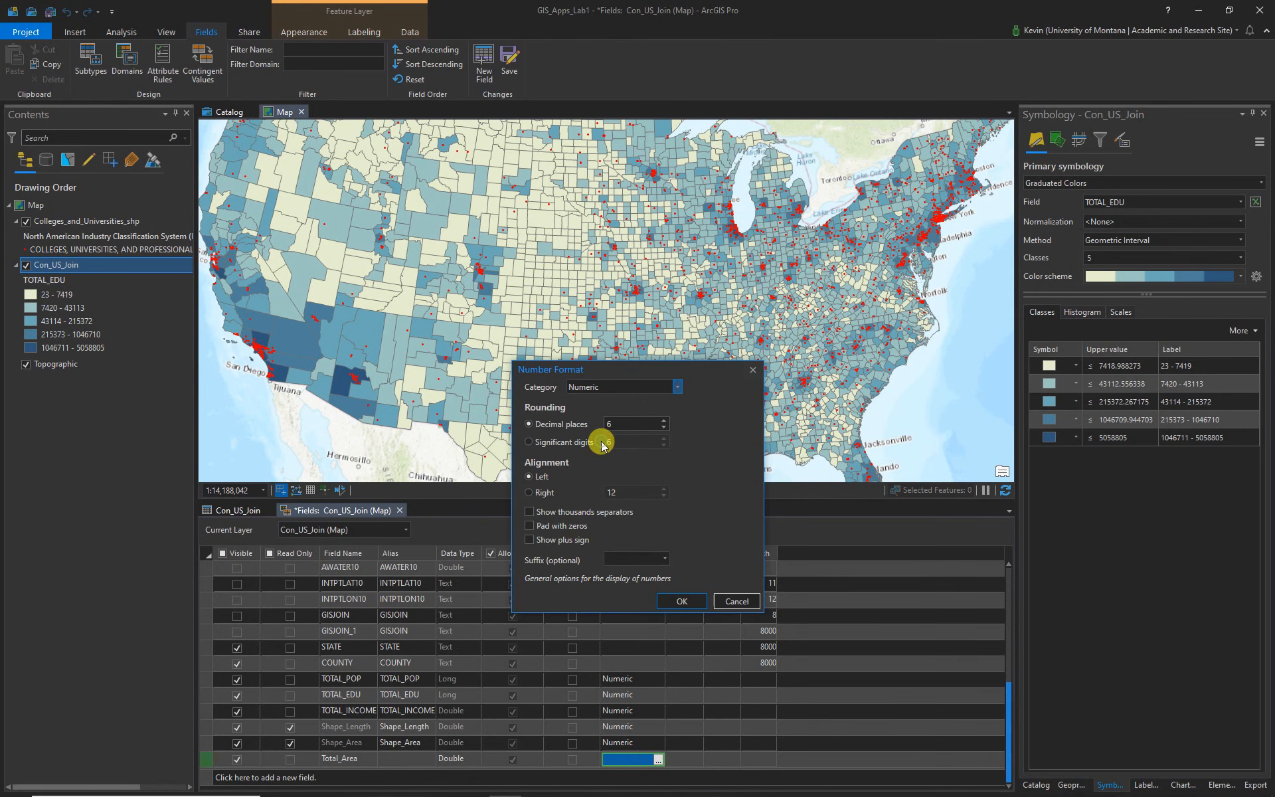
left_click(663, 428)
left_click(663, 427)
left_click(681, 601)
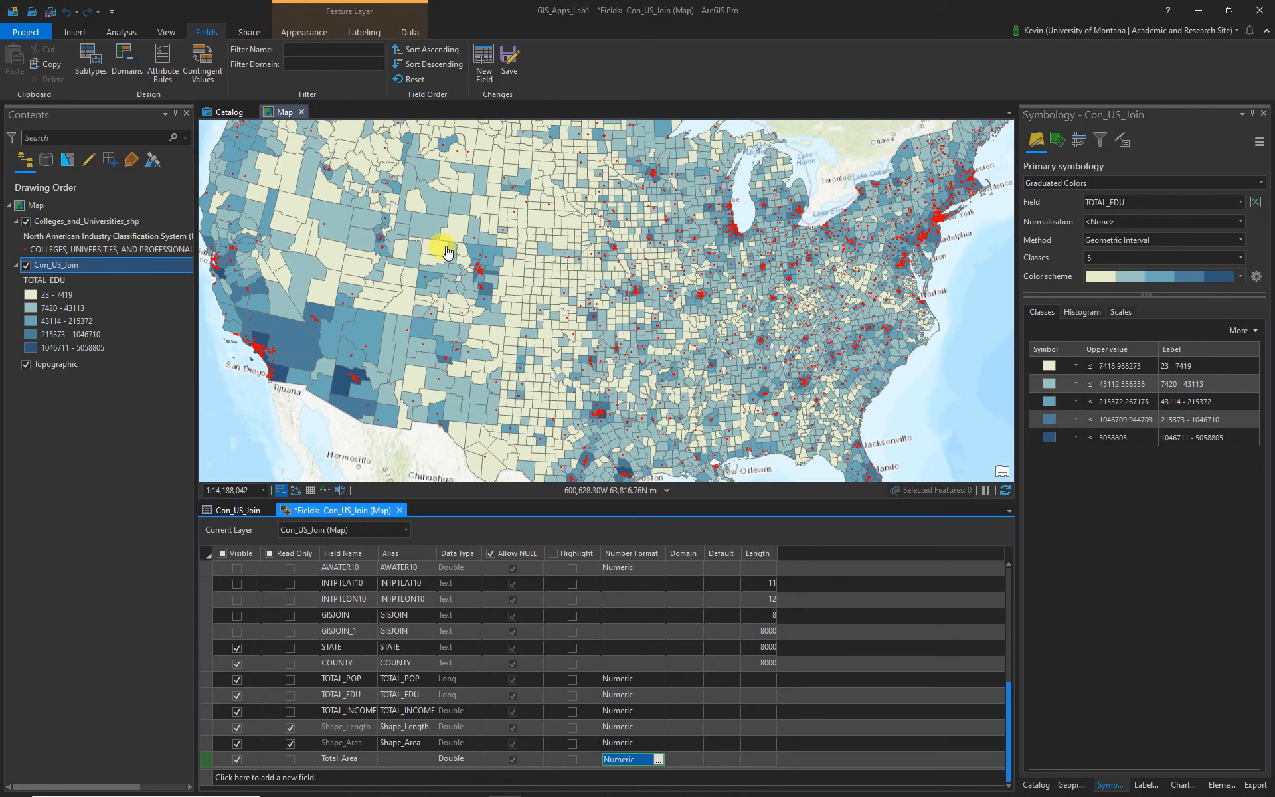
left_click(510, 61)
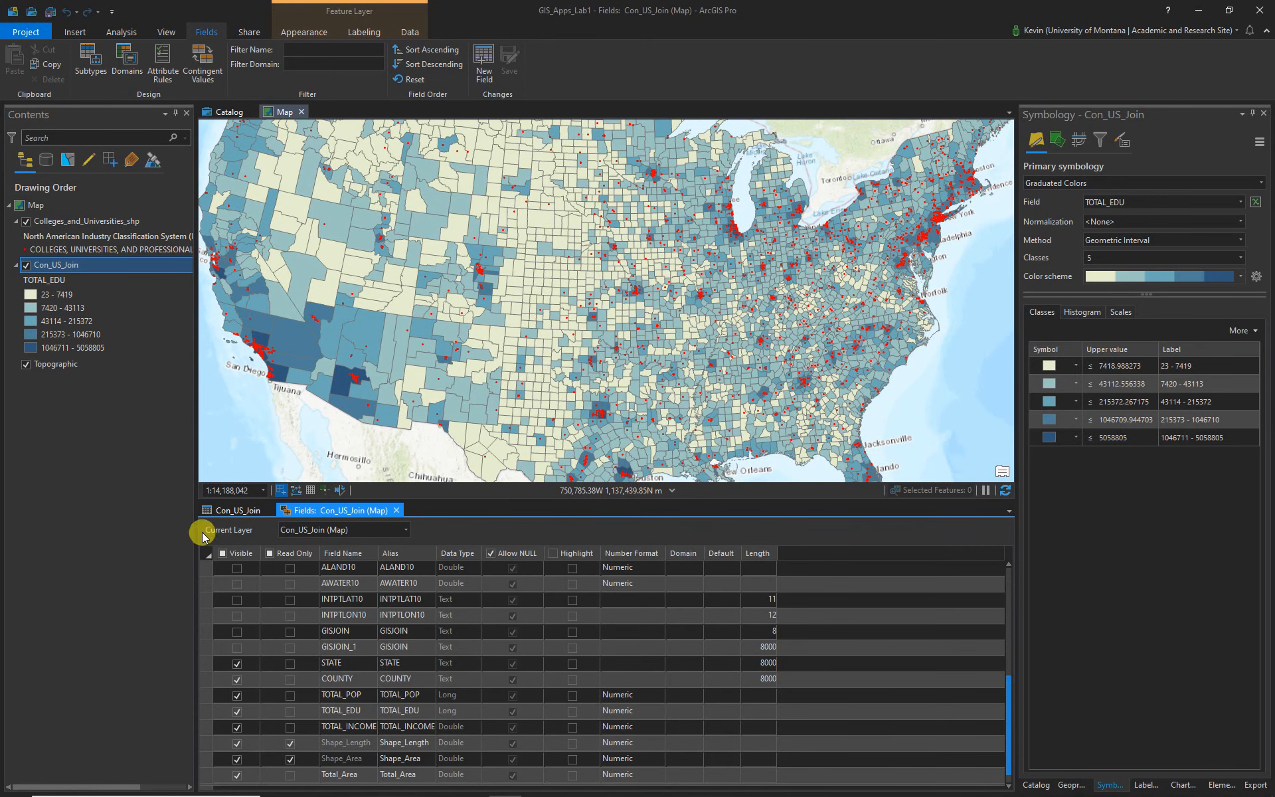
Calculate the geometry of the Total_Area field as Area in square kilometers, using the current map's coordinate system.
left_click(237, 510)
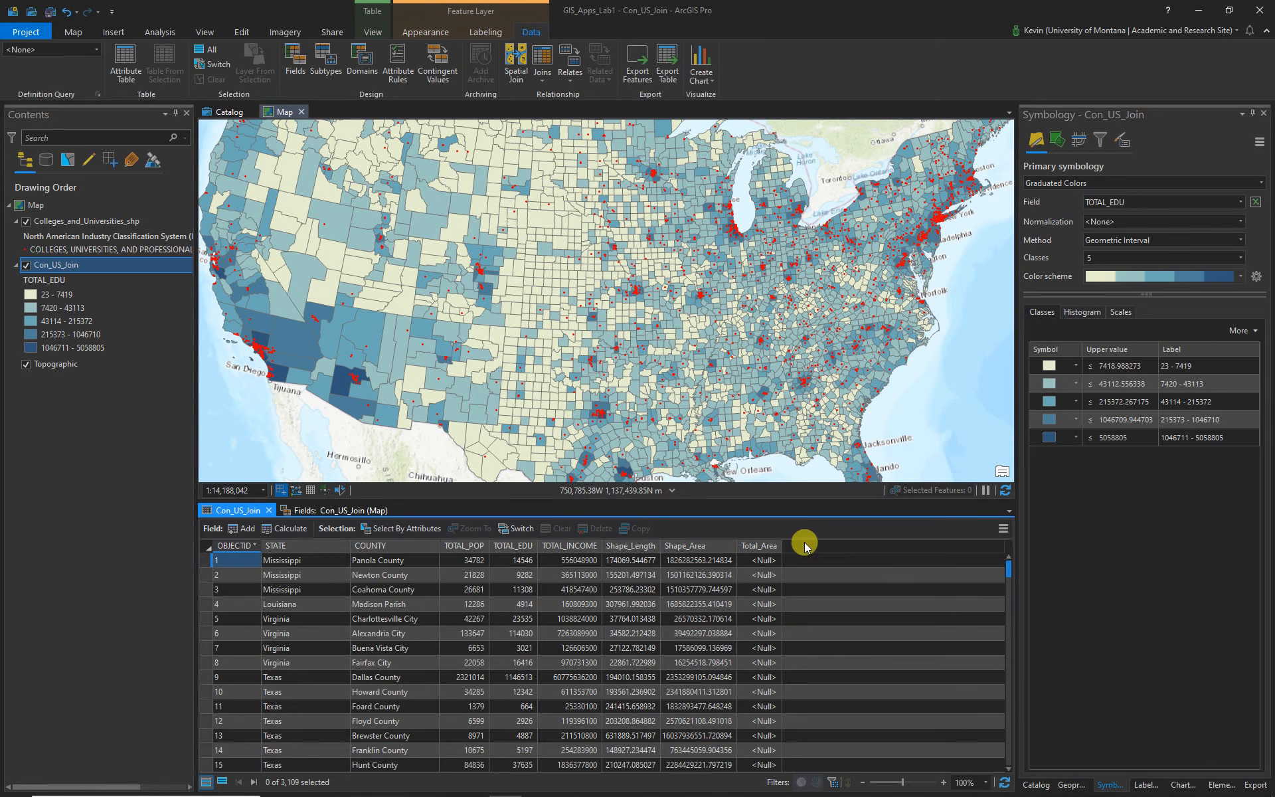
right_click(763, 546)
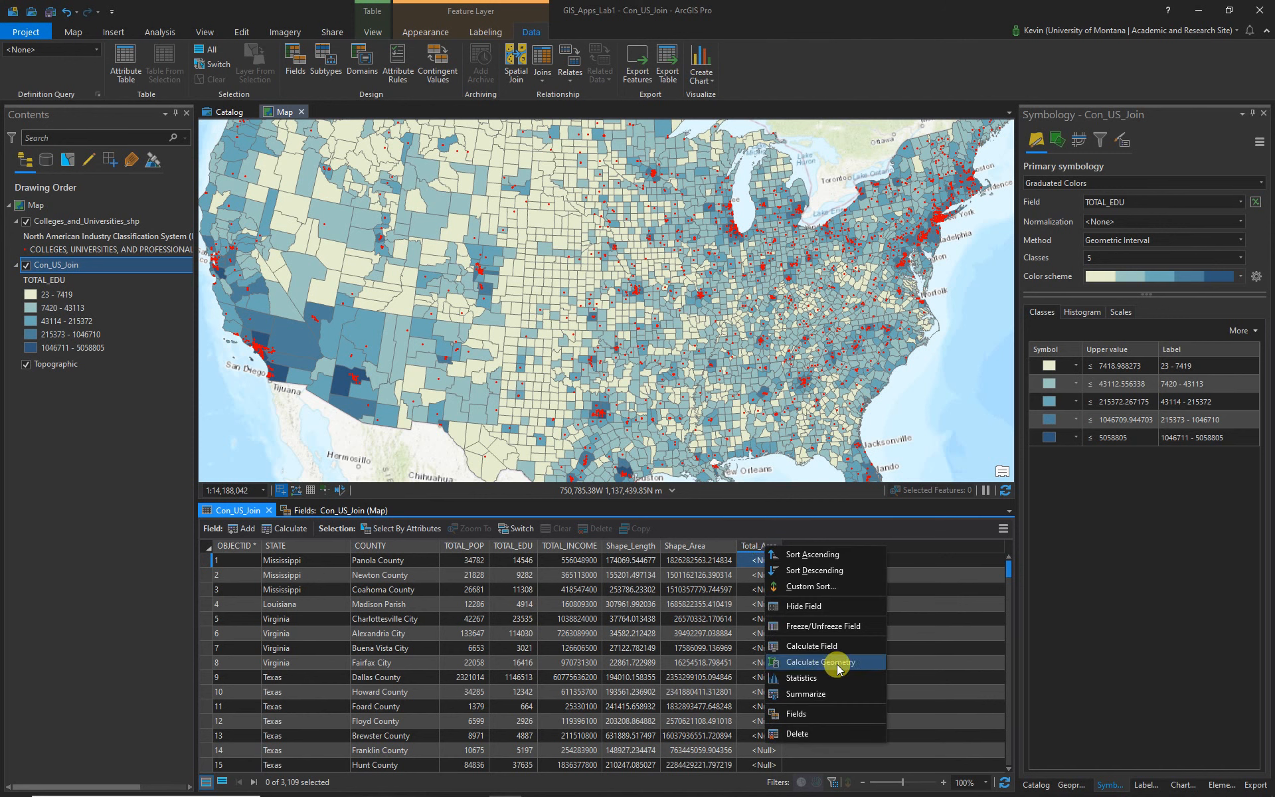
left_click(821, 662)
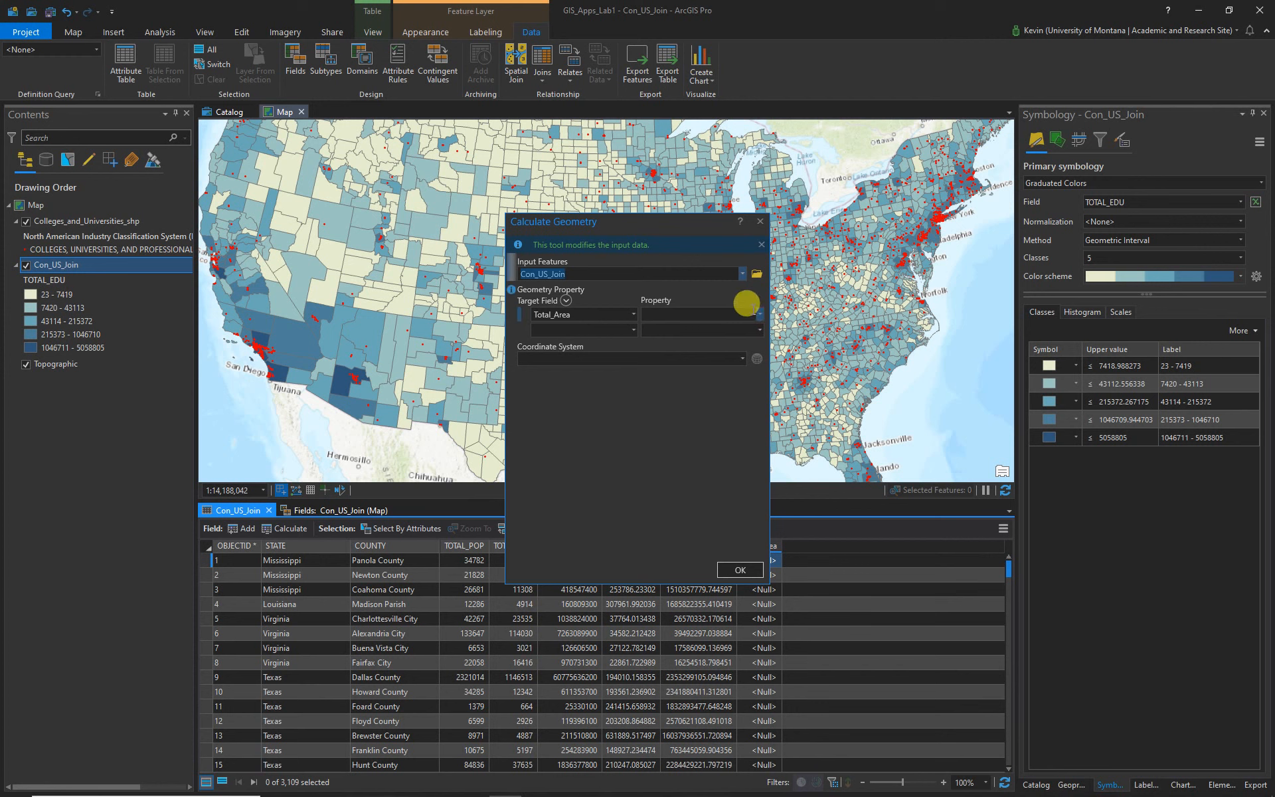
left_click(761, 314)
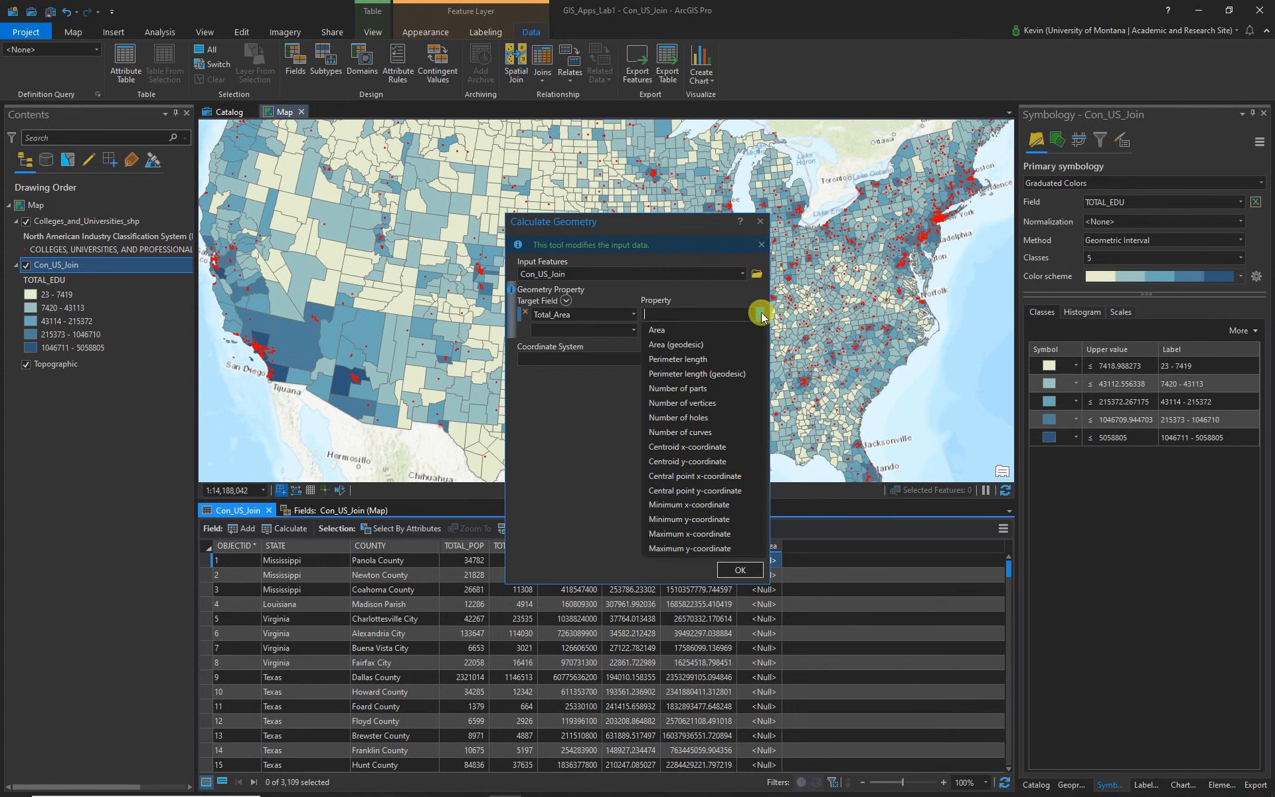
left_click(657, 332)
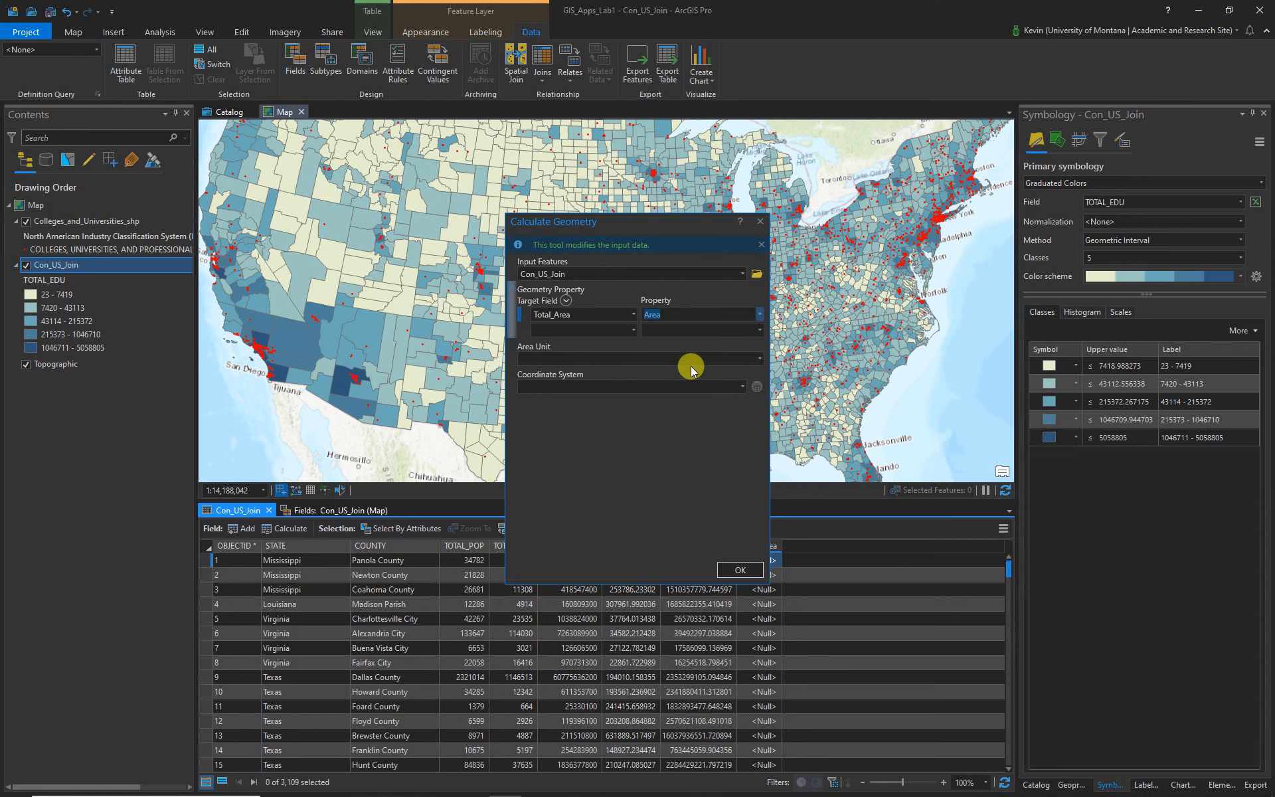
left_click(759, 359)
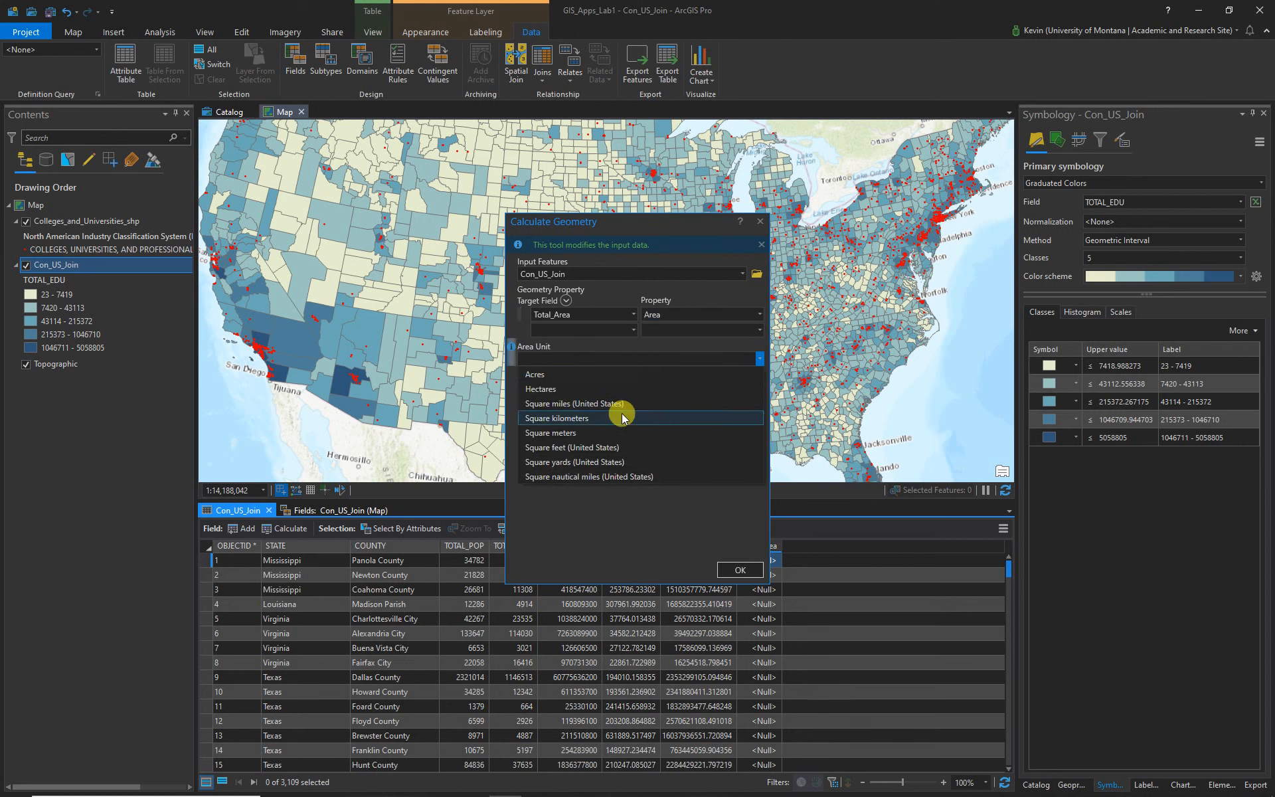
left_click(576, 418)
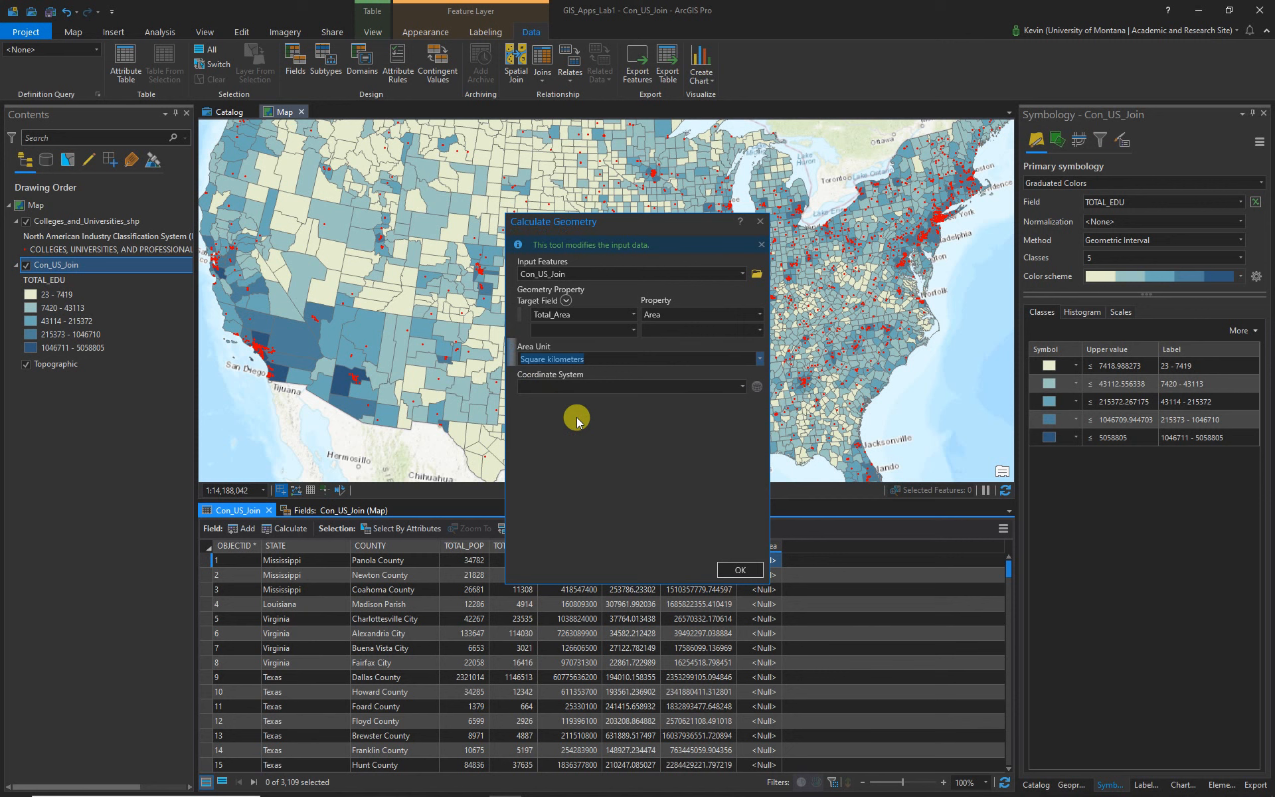
left_click(741, 387)
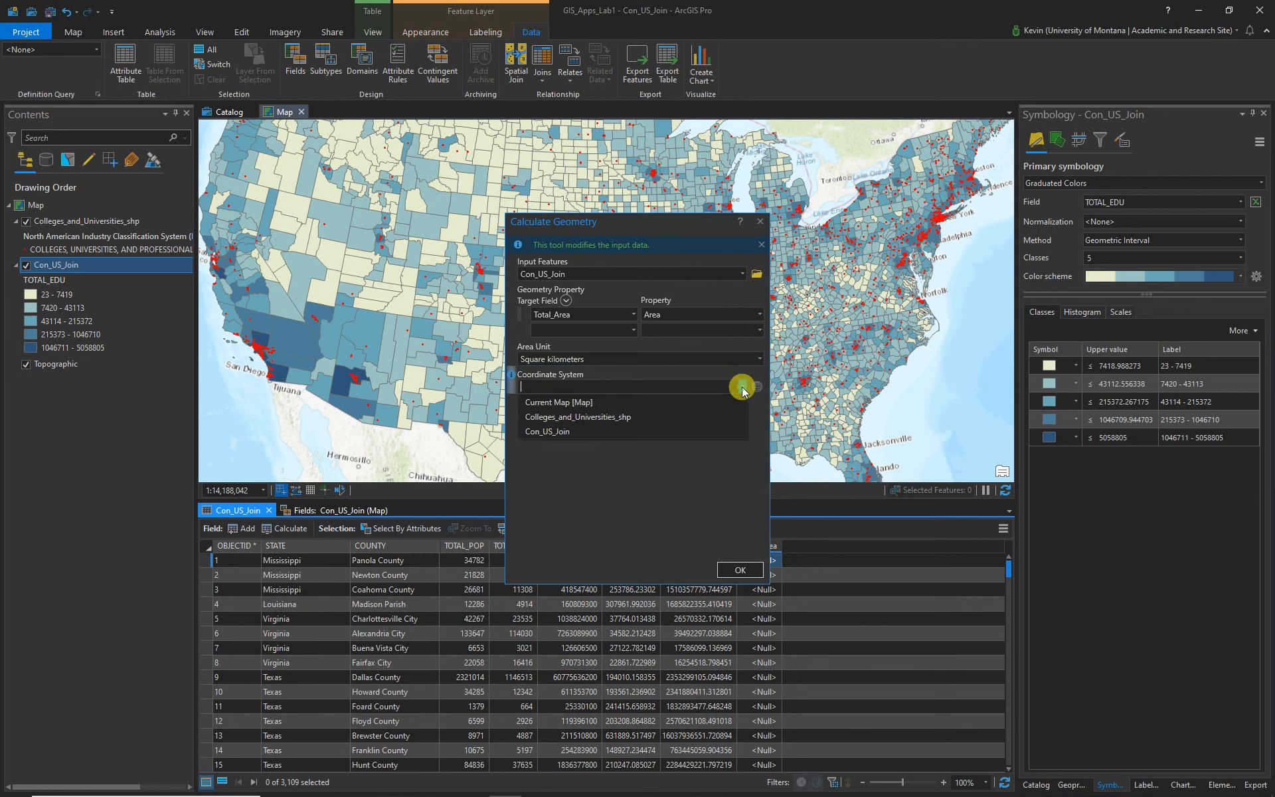
left_click(568, 402)
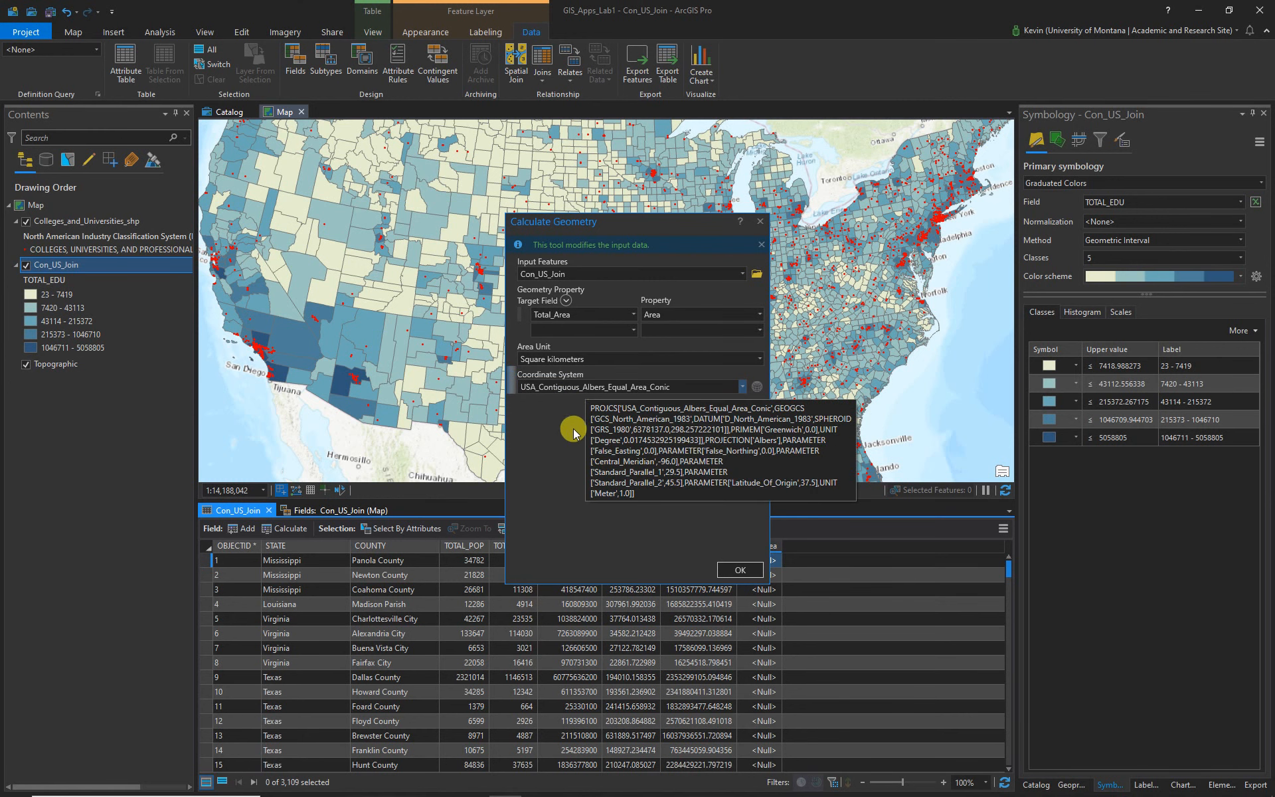
left_click(742, 569)
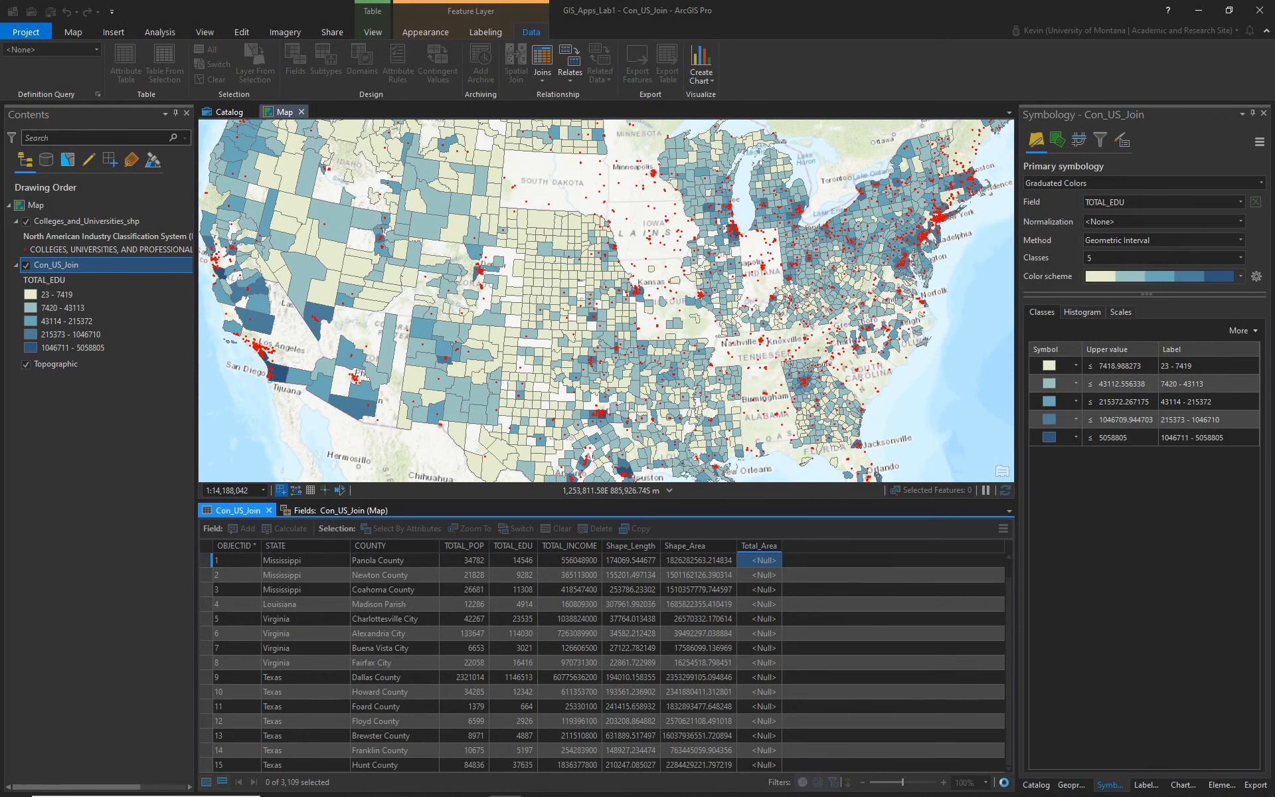
left_click(766, 563)
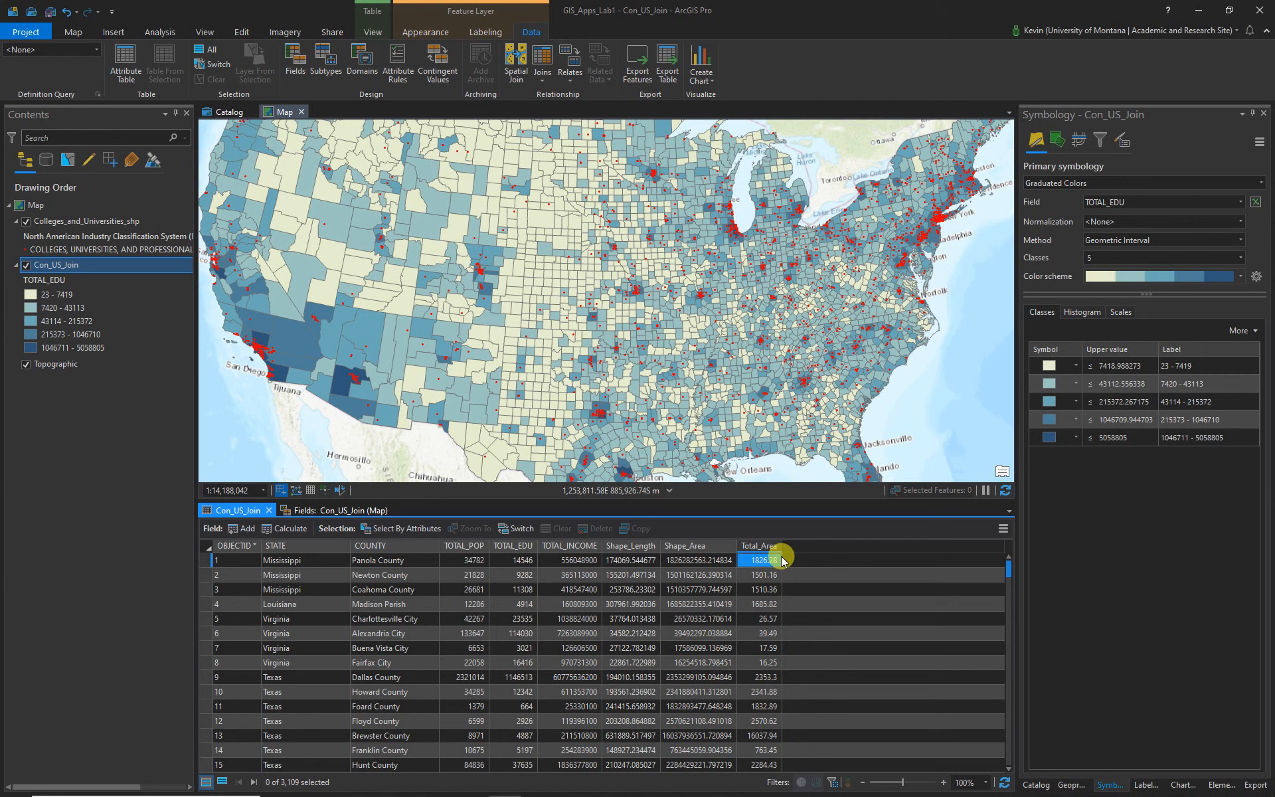
Add a new field named Percent_Edu with the Double data type to the Con_US_Join table.
left_click(308, 511)
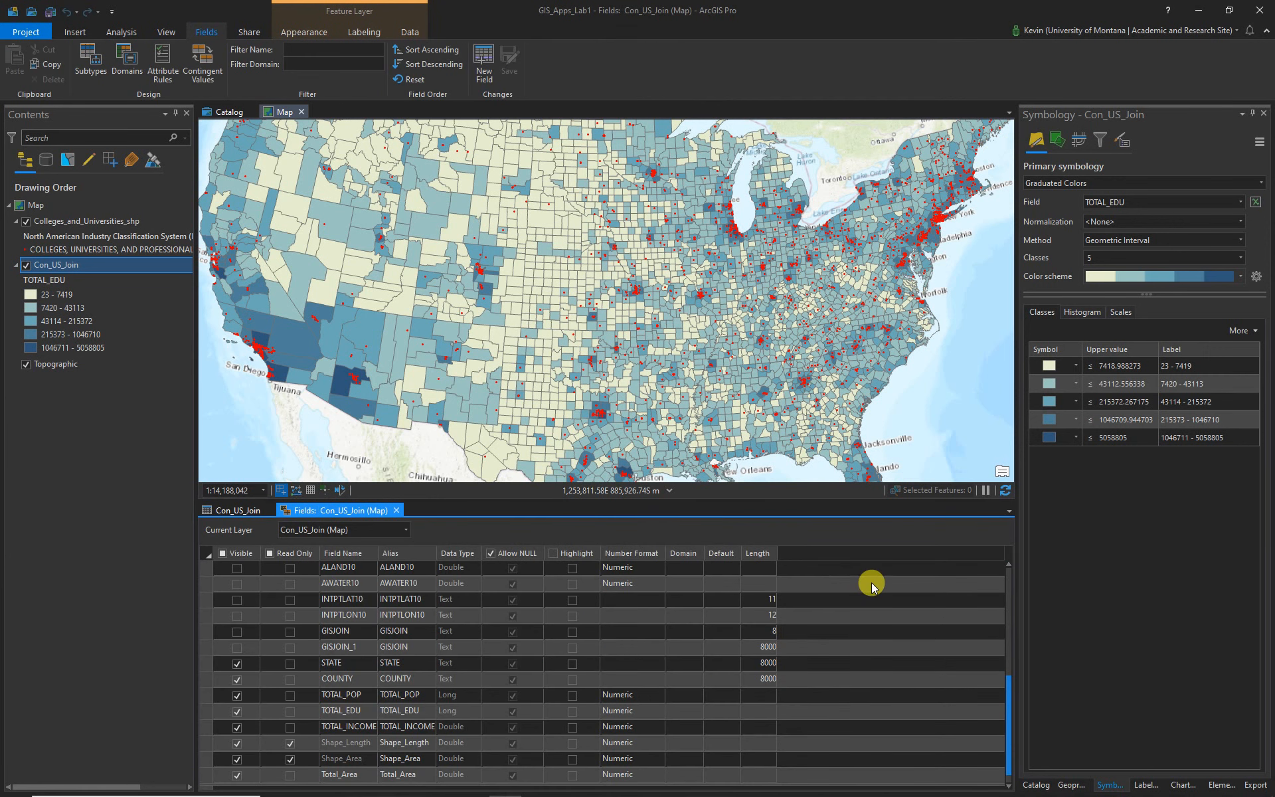
scroll(871, 586, "down", 1)
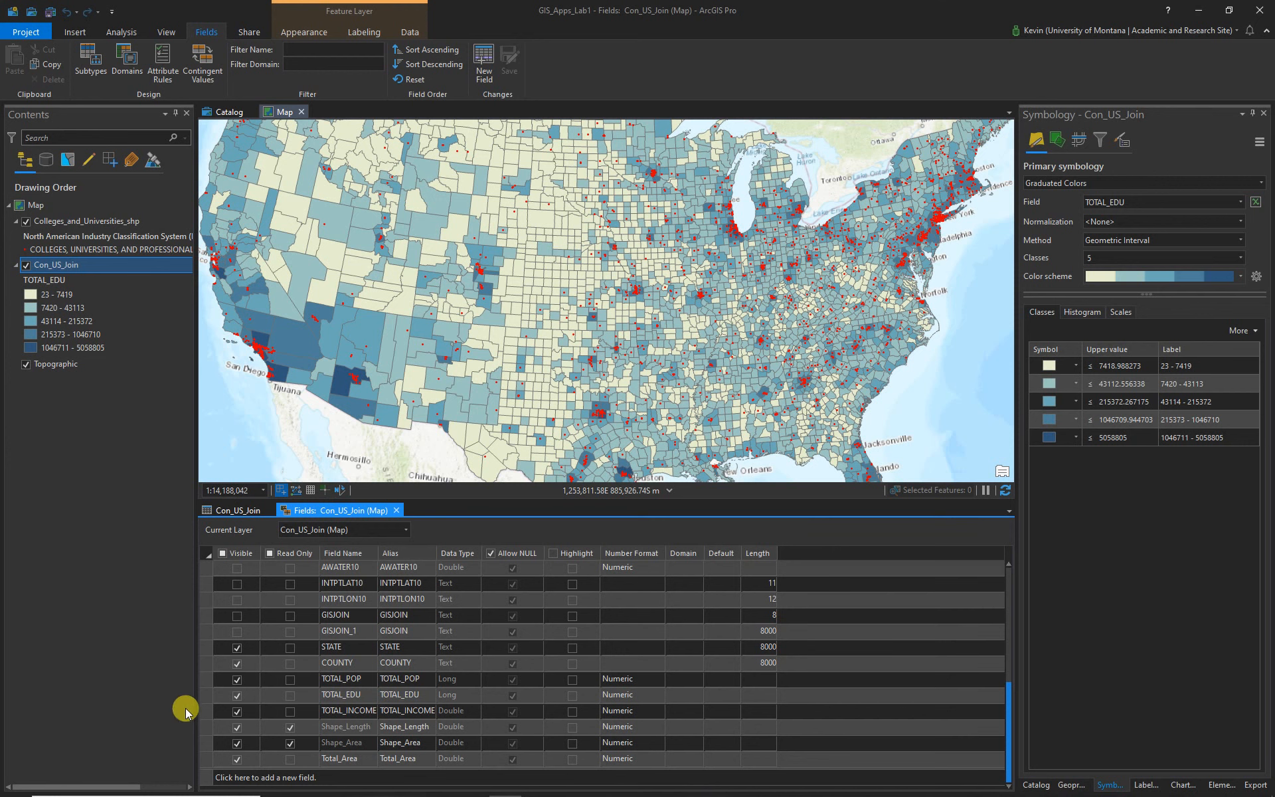
left_click(273, 779)
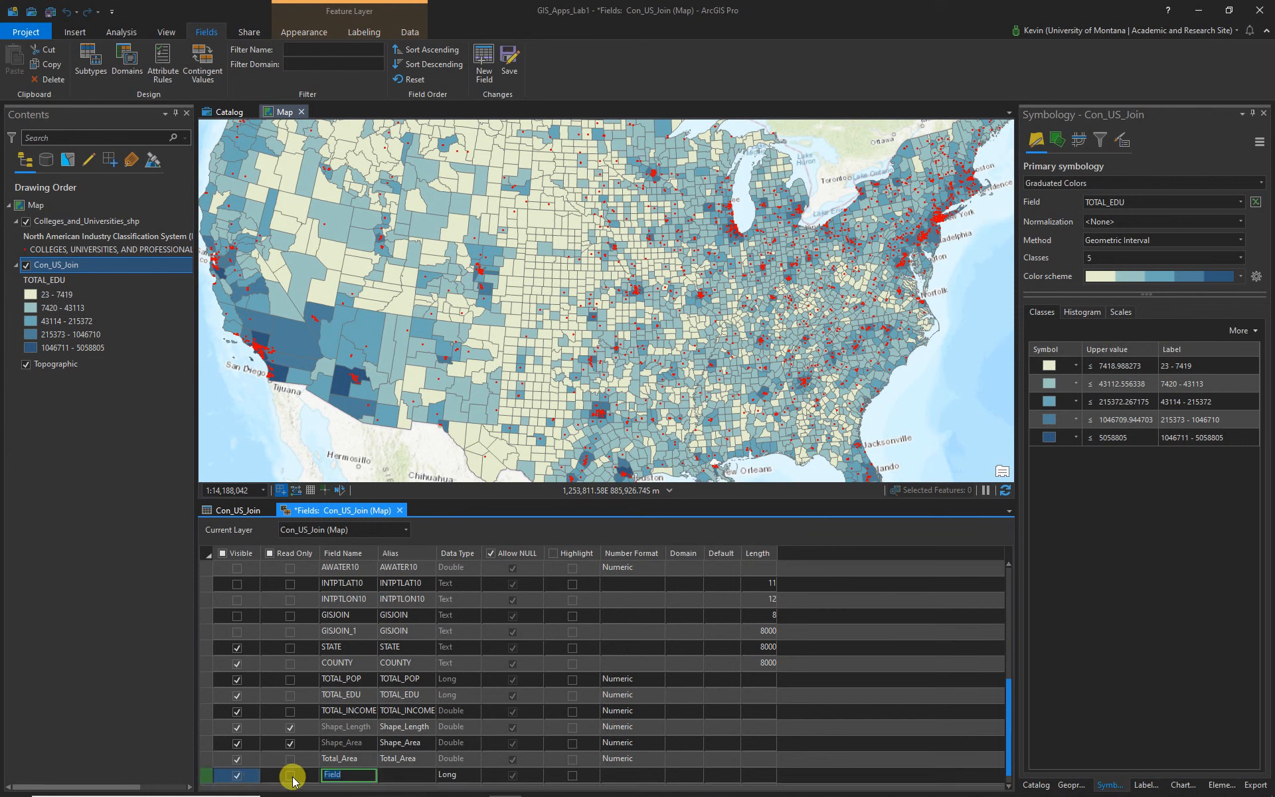
type("Pe")
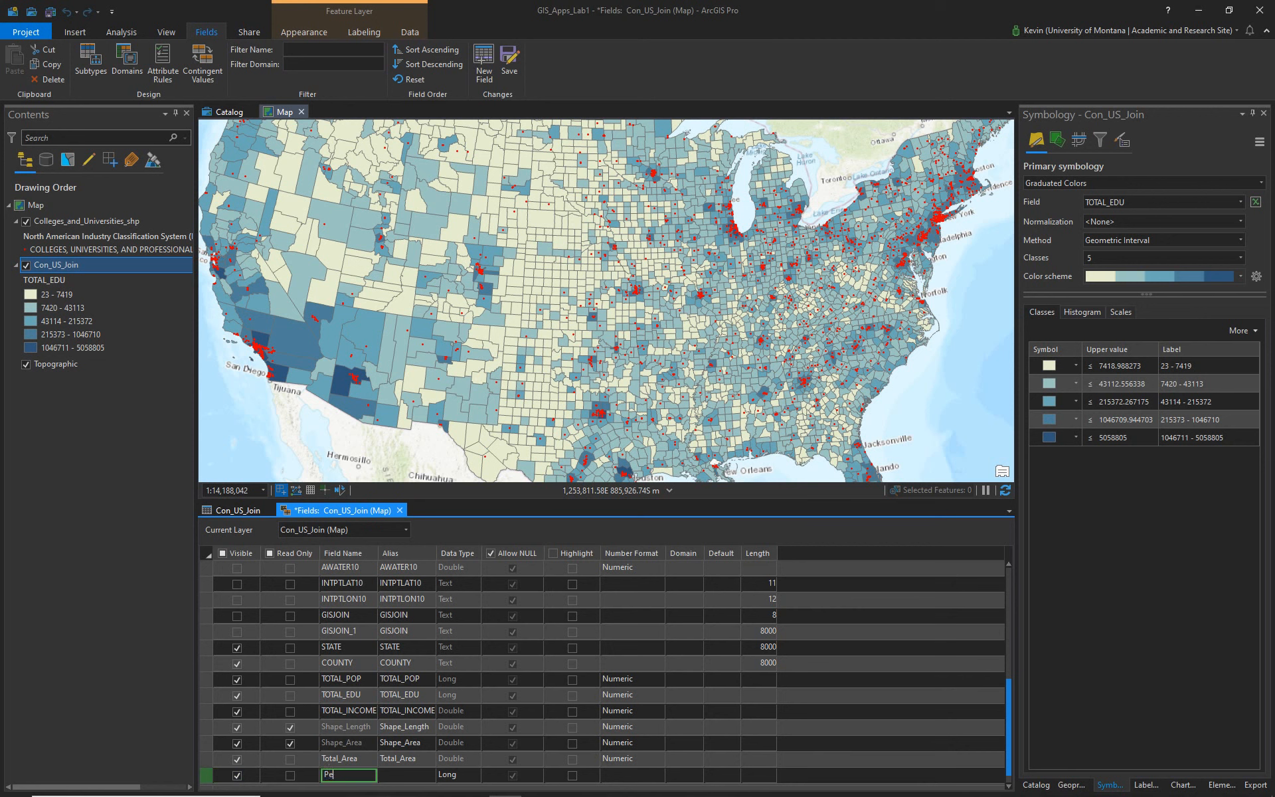
type("rcent_Edu")
left_click(465, 775)
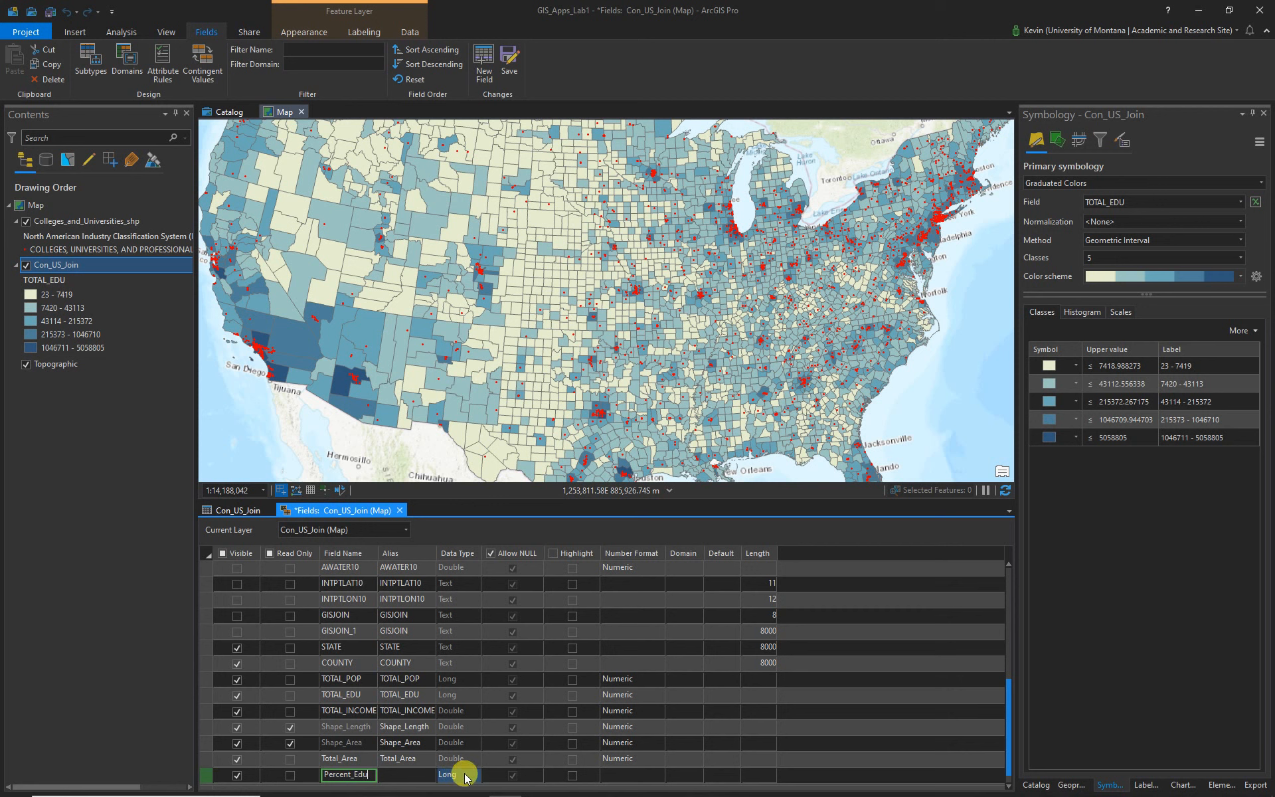
left_click(419, 776)
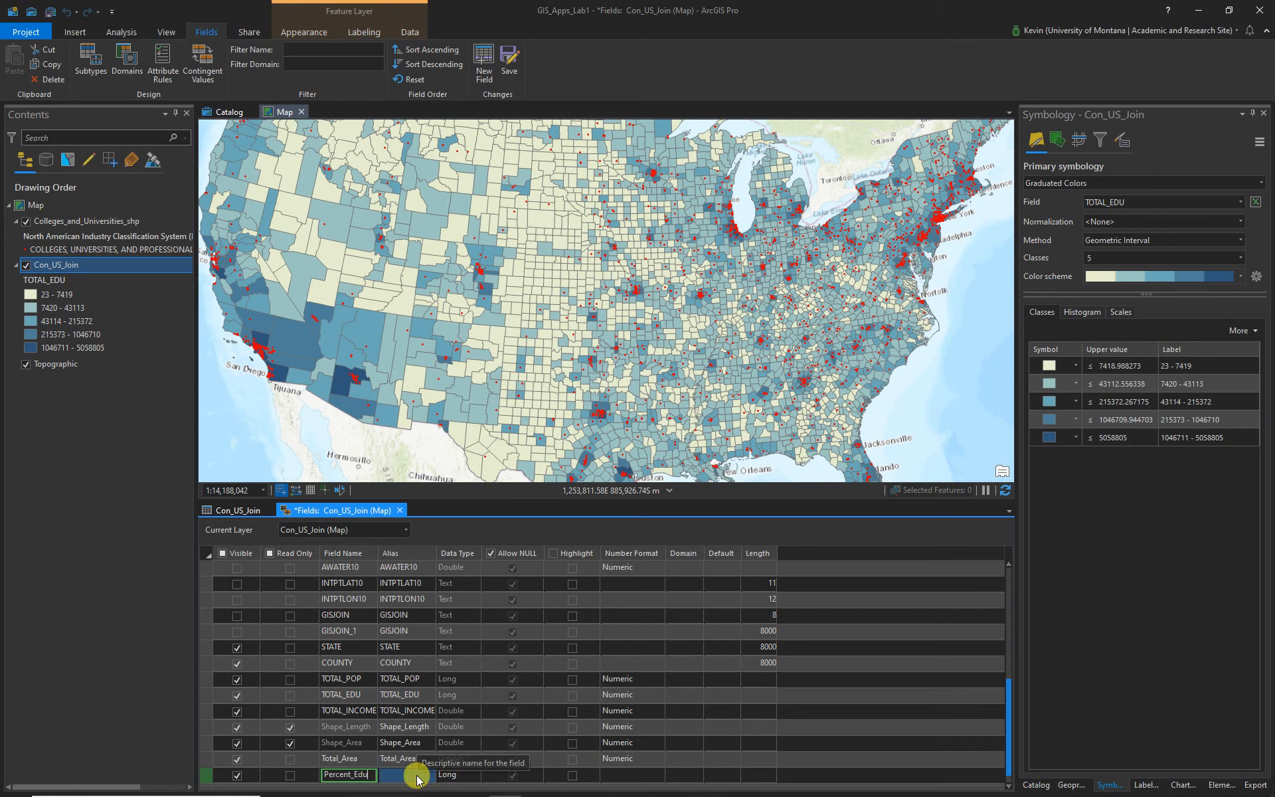
left_click(449, 758)
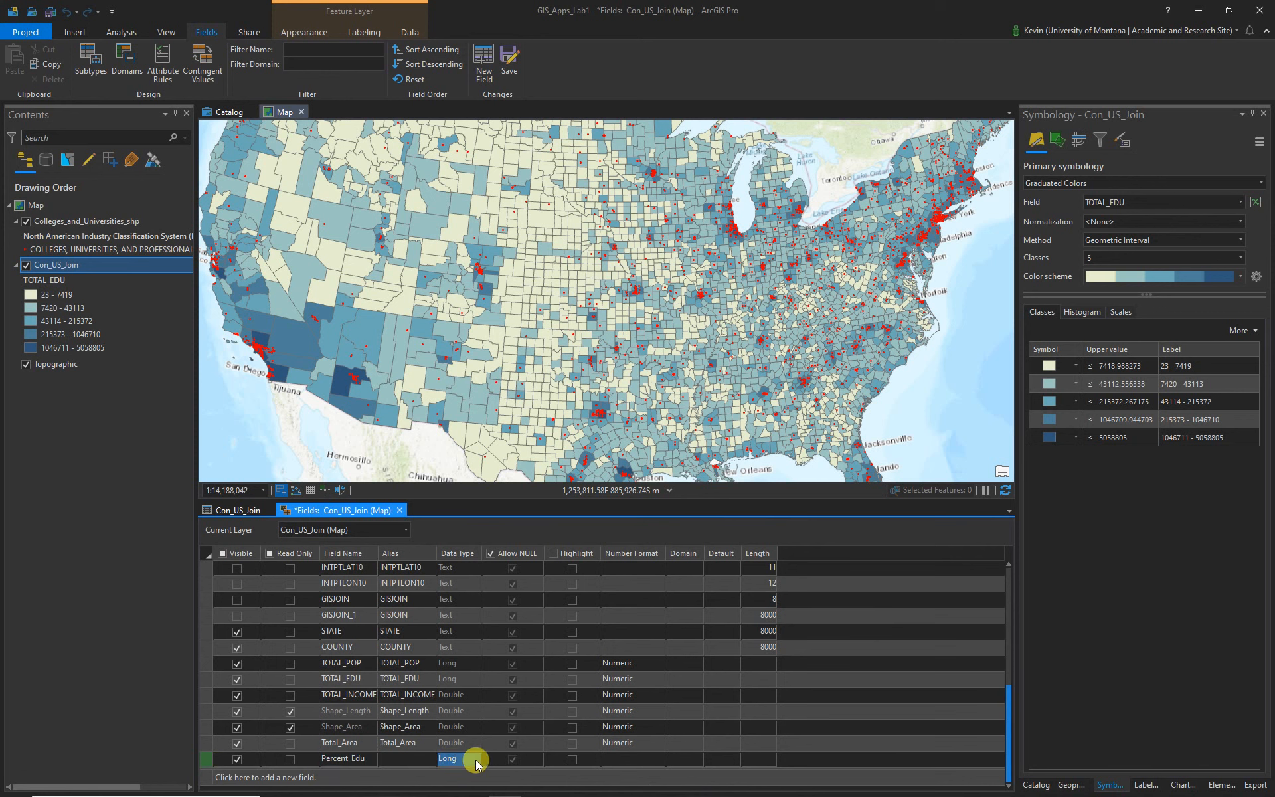
left_click(476, 764)
left_click(458, 685)
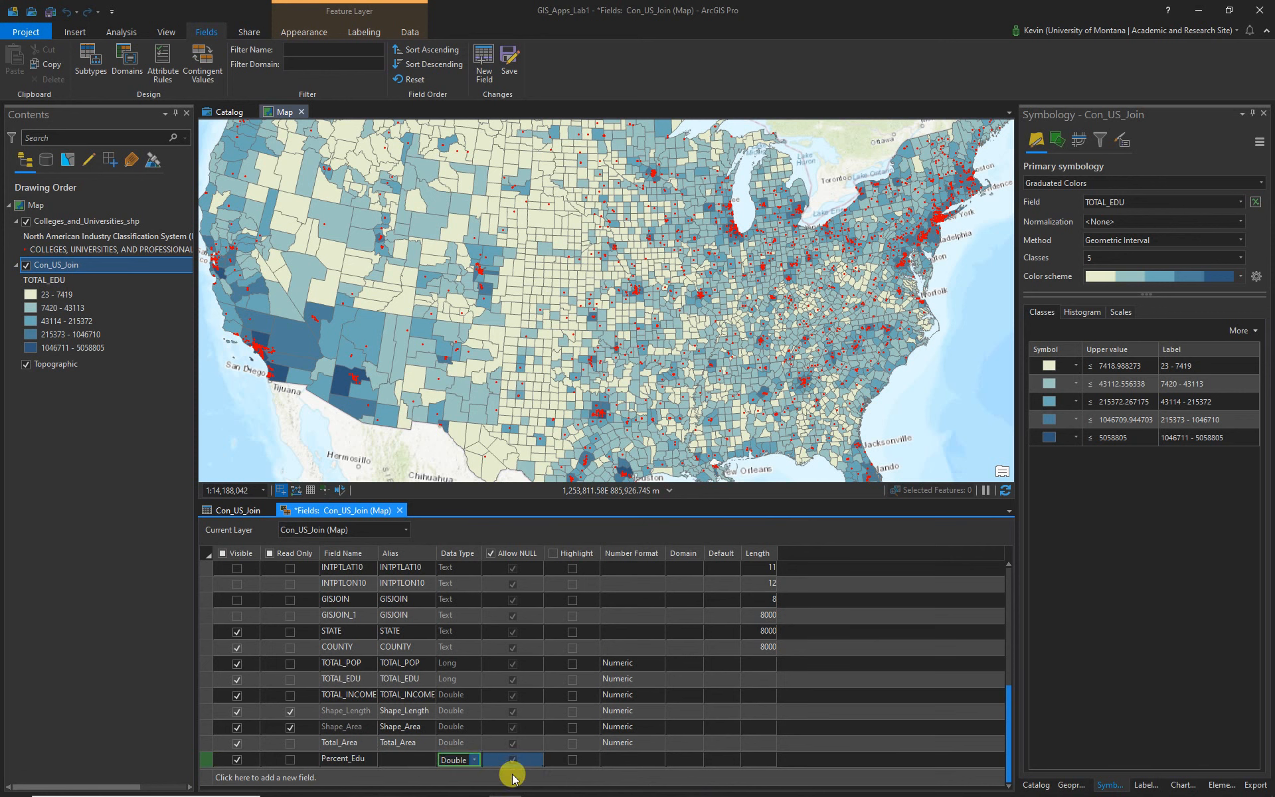
Give the Percent_Edu field a Numeric number format with fewer decimal places and save the field changes.
left_click(612, 759)
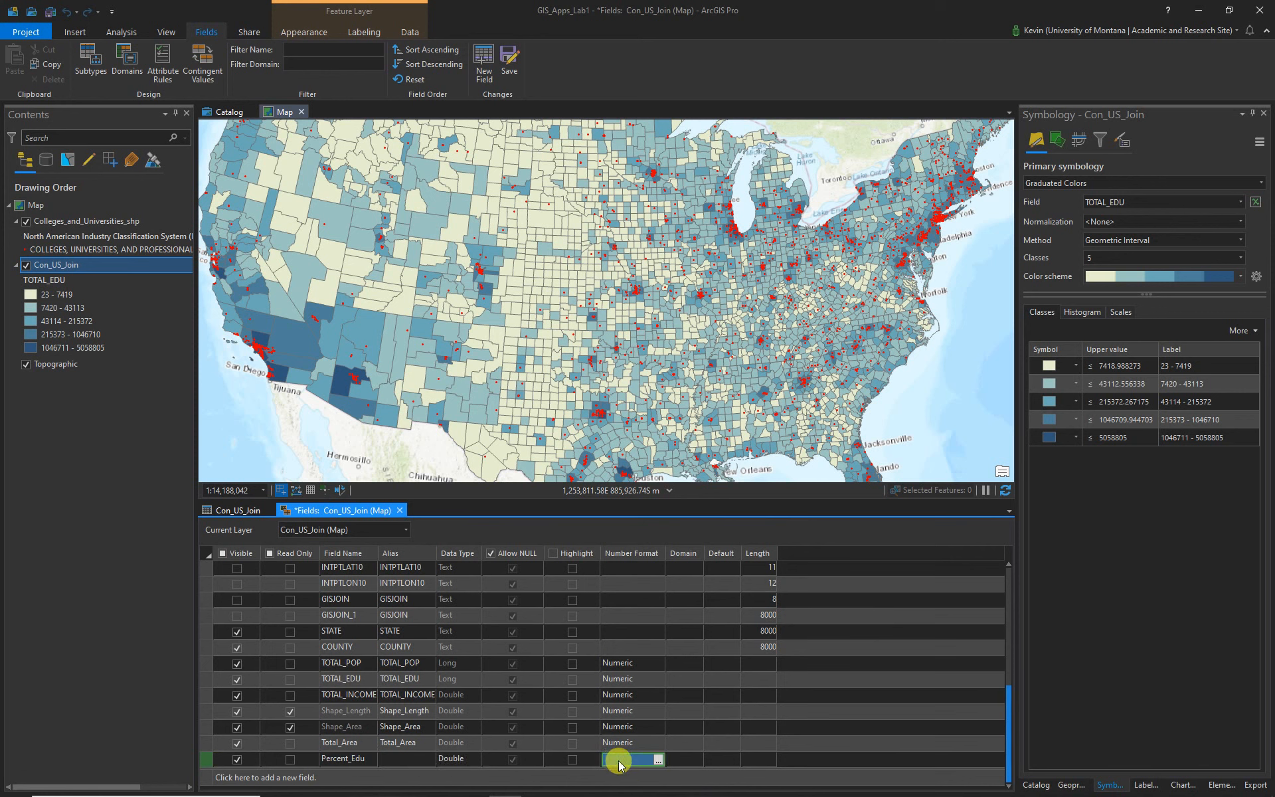
left_click(658, 759)
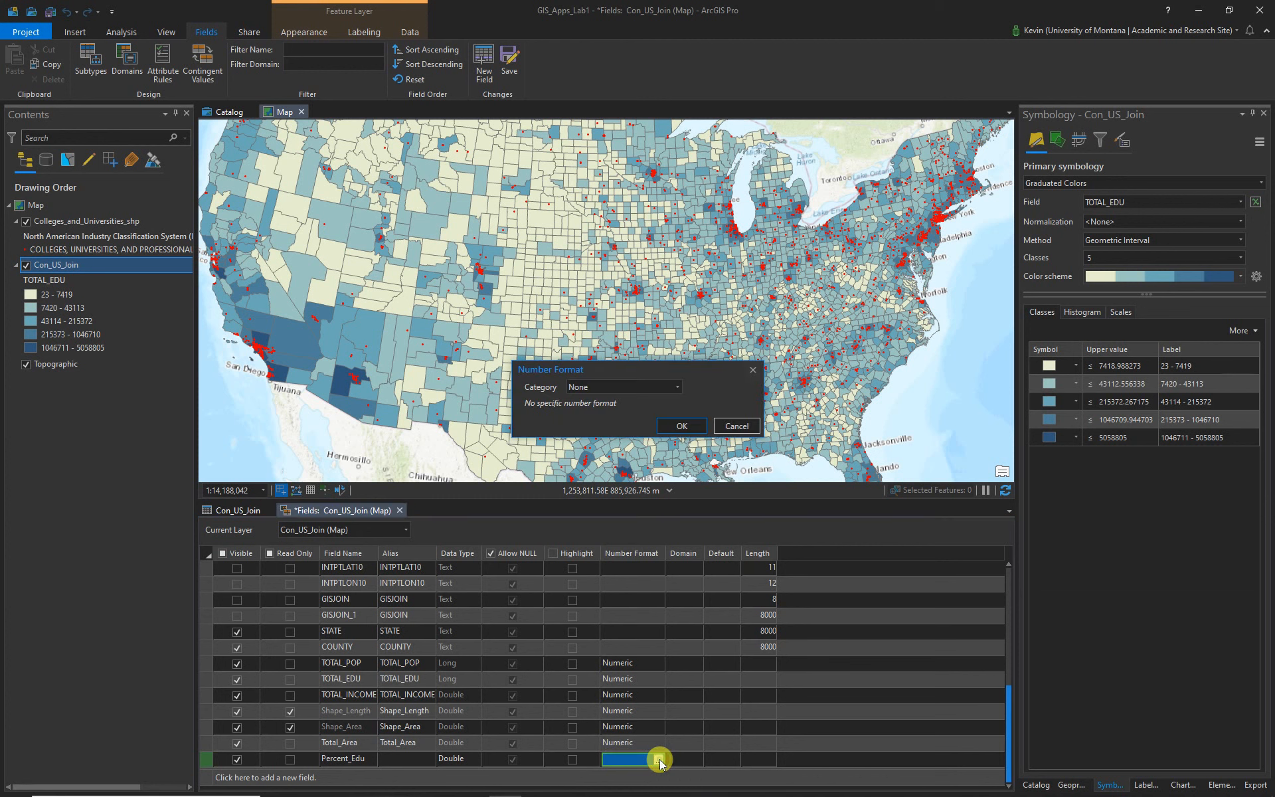
left_click(678, 387)
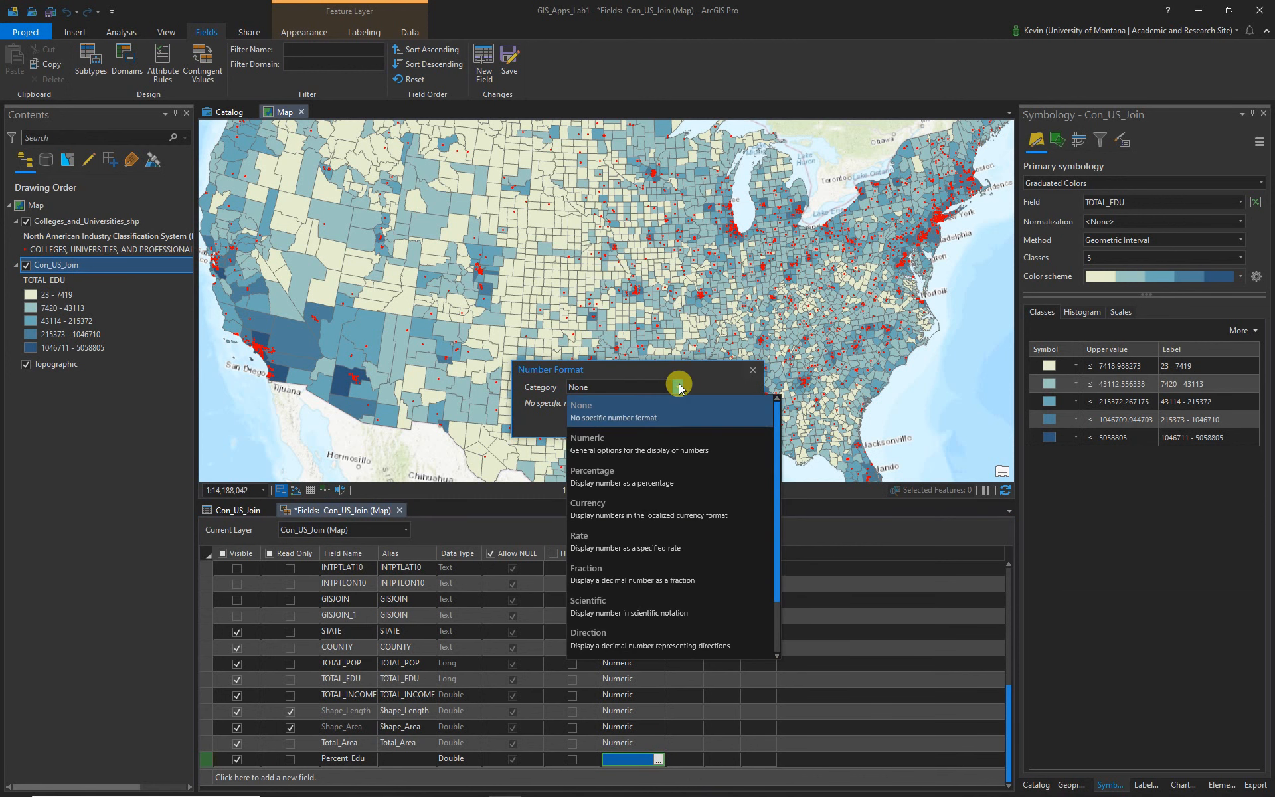
left_click(639, 444)
left_click(664, 421)
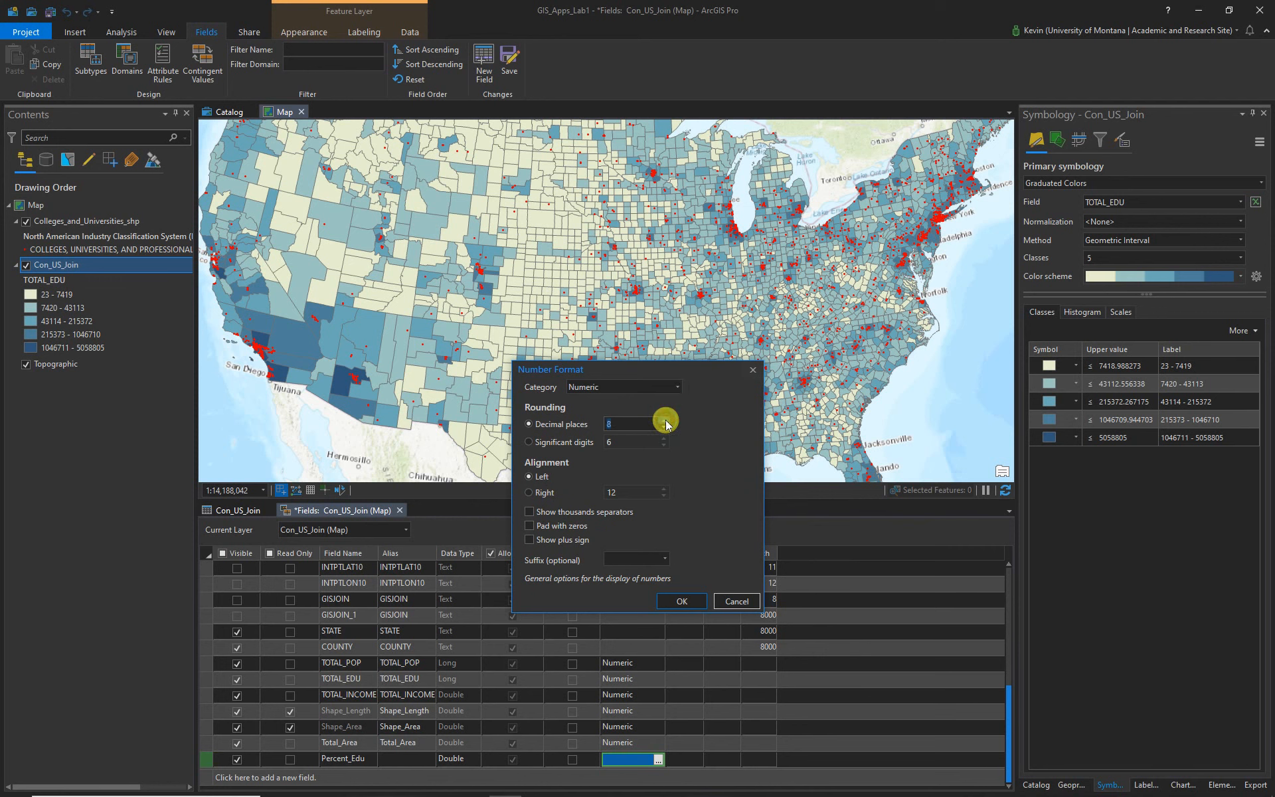
left_click(663, 427)
left_click(664, 428)
left_click(680, 600)
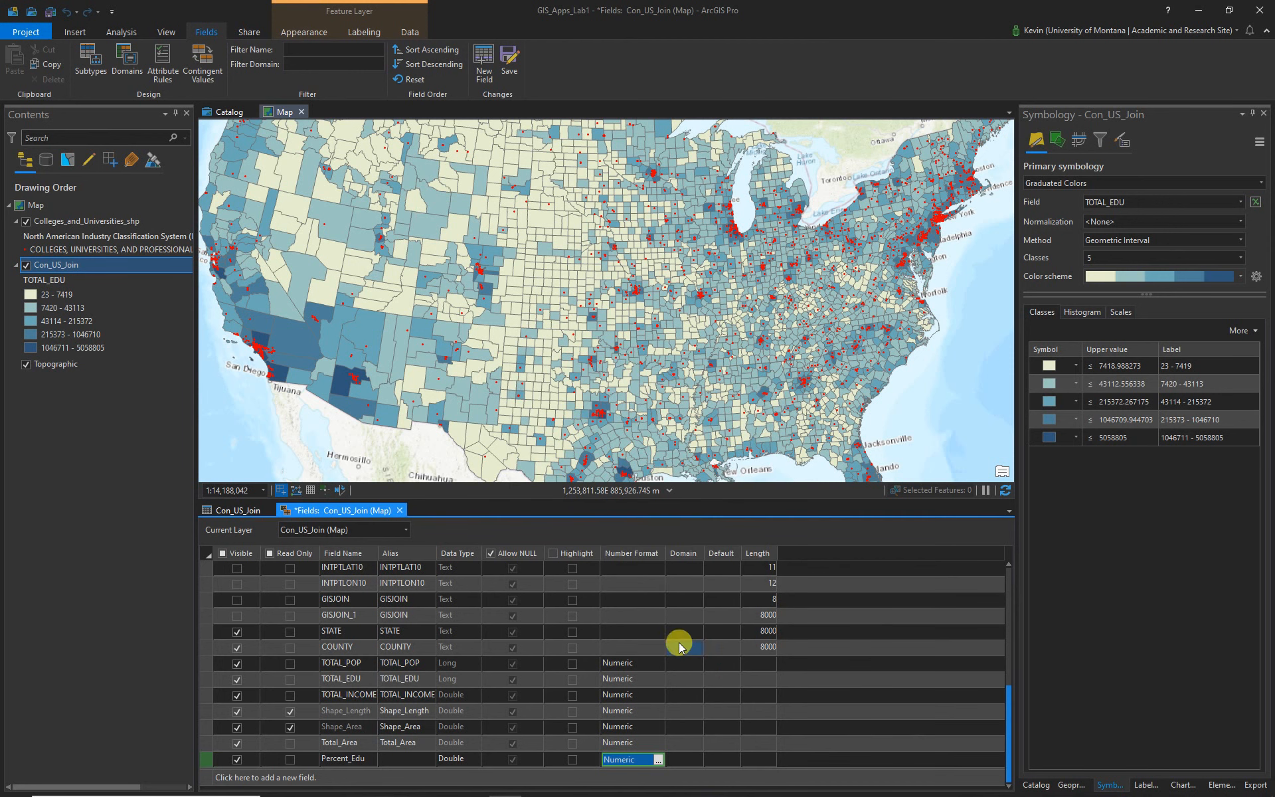
left_click(506, 61)
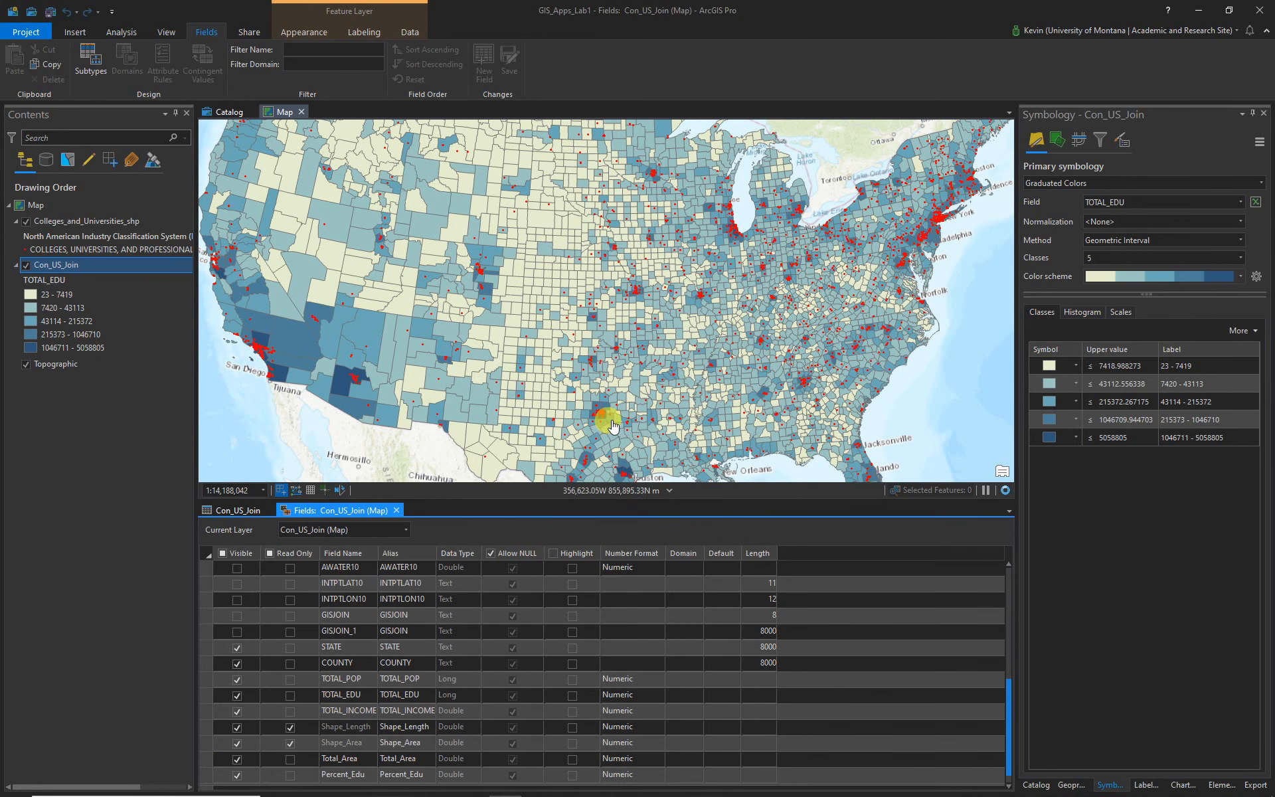
Add a new field named Average_Income with the Double data type to the Con_US_Join table.
scroll(312, 760, "down", 1)
left_click(280, 778)
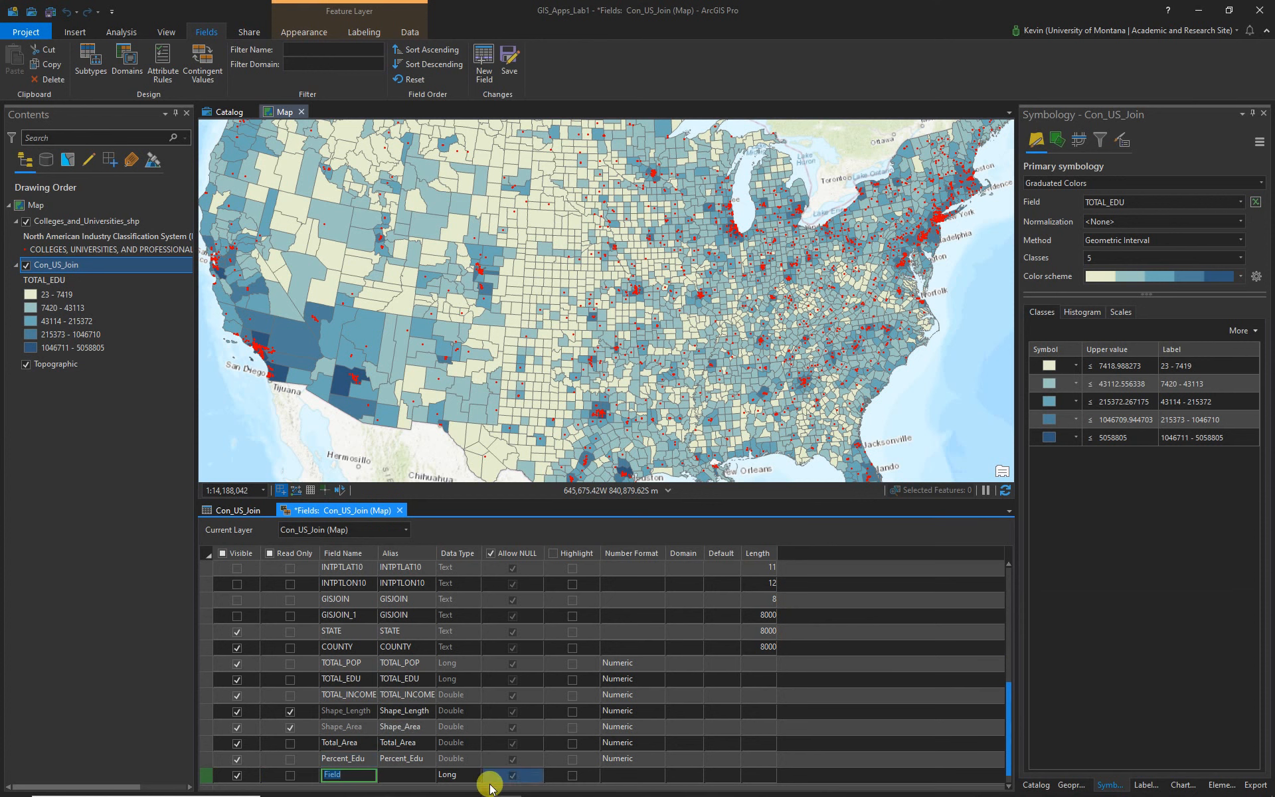
type("Average_In")
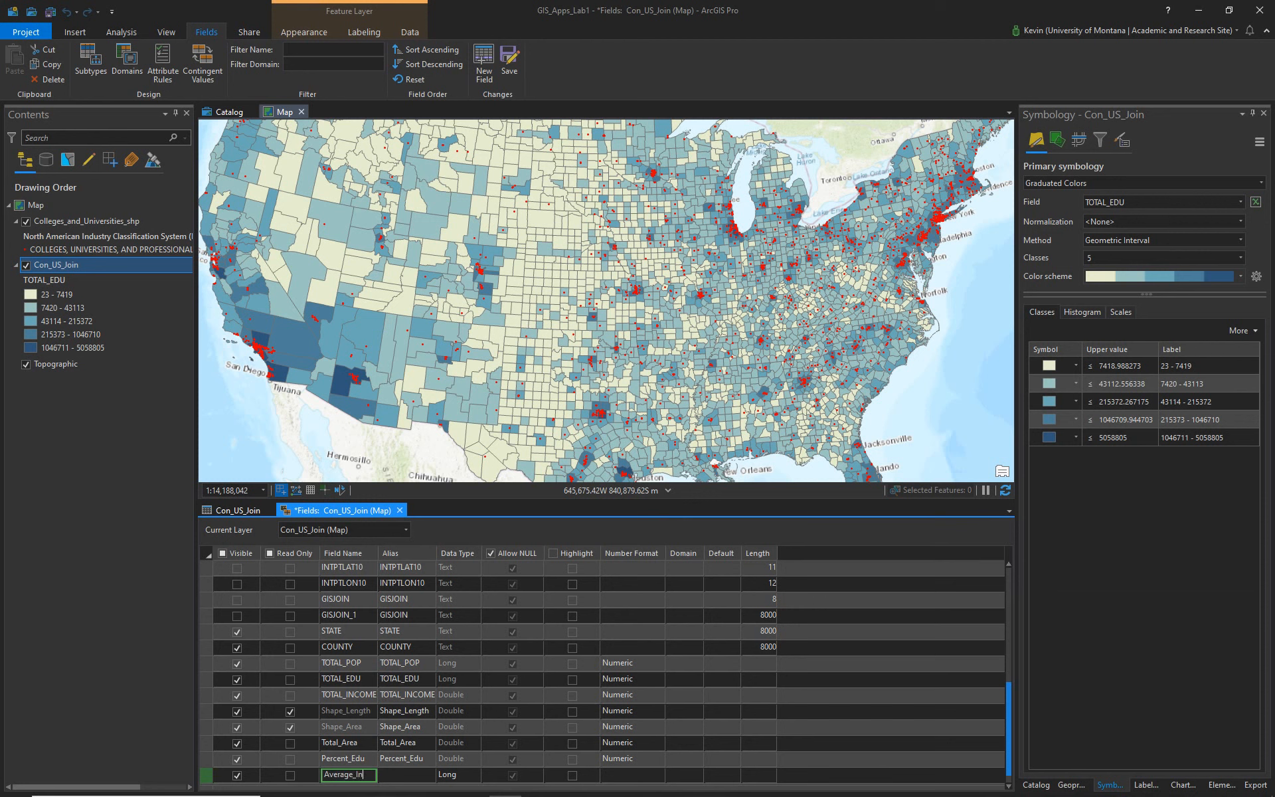
type("come")
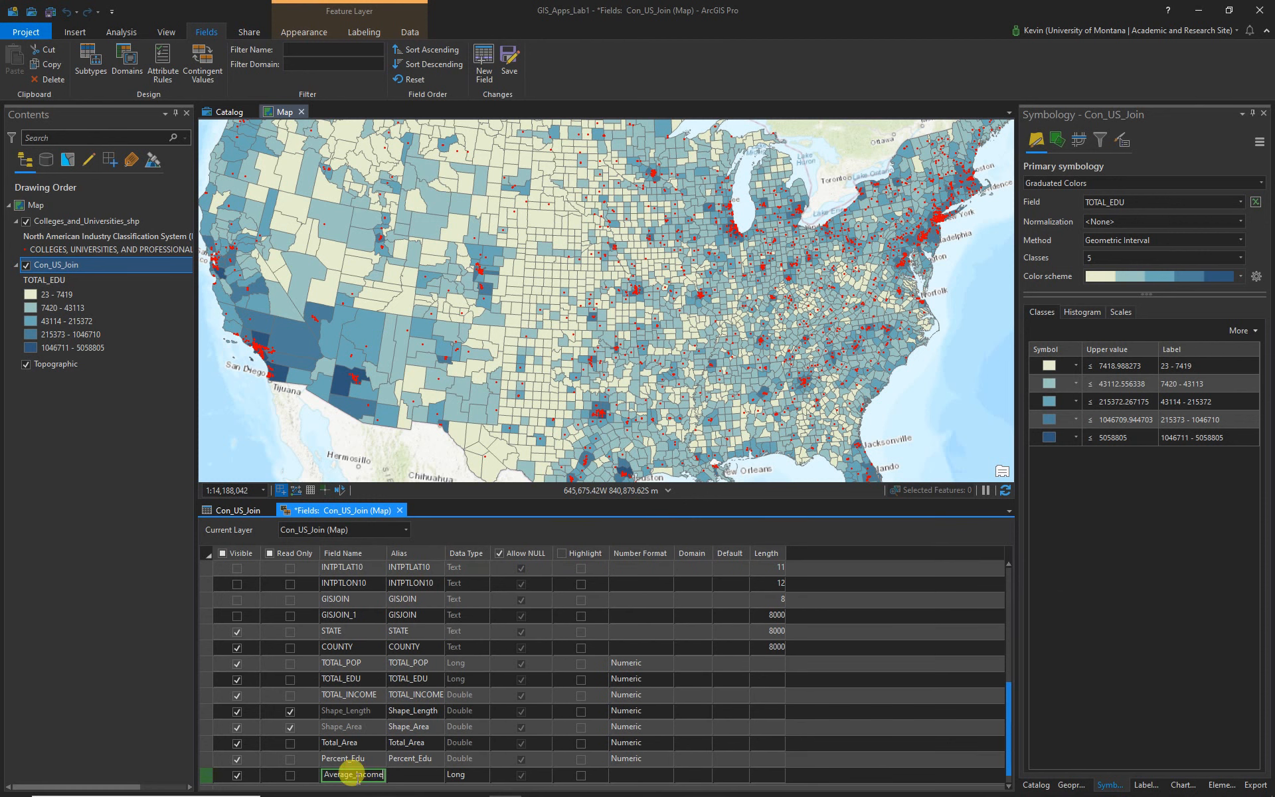
left_click(464, 776)
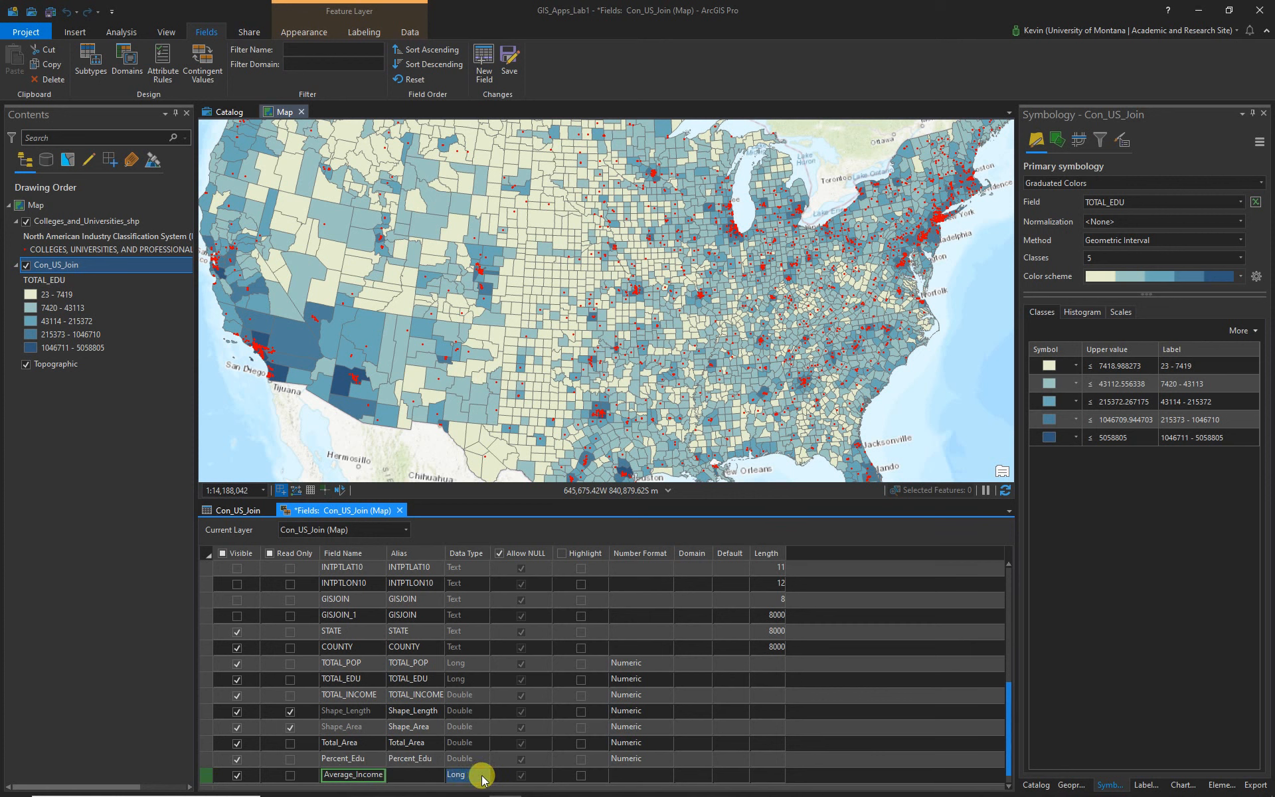
scroll(436, 776, "down", 1)
left_click(478, 757)
left_click(480, 759)
left_click(468, 678)
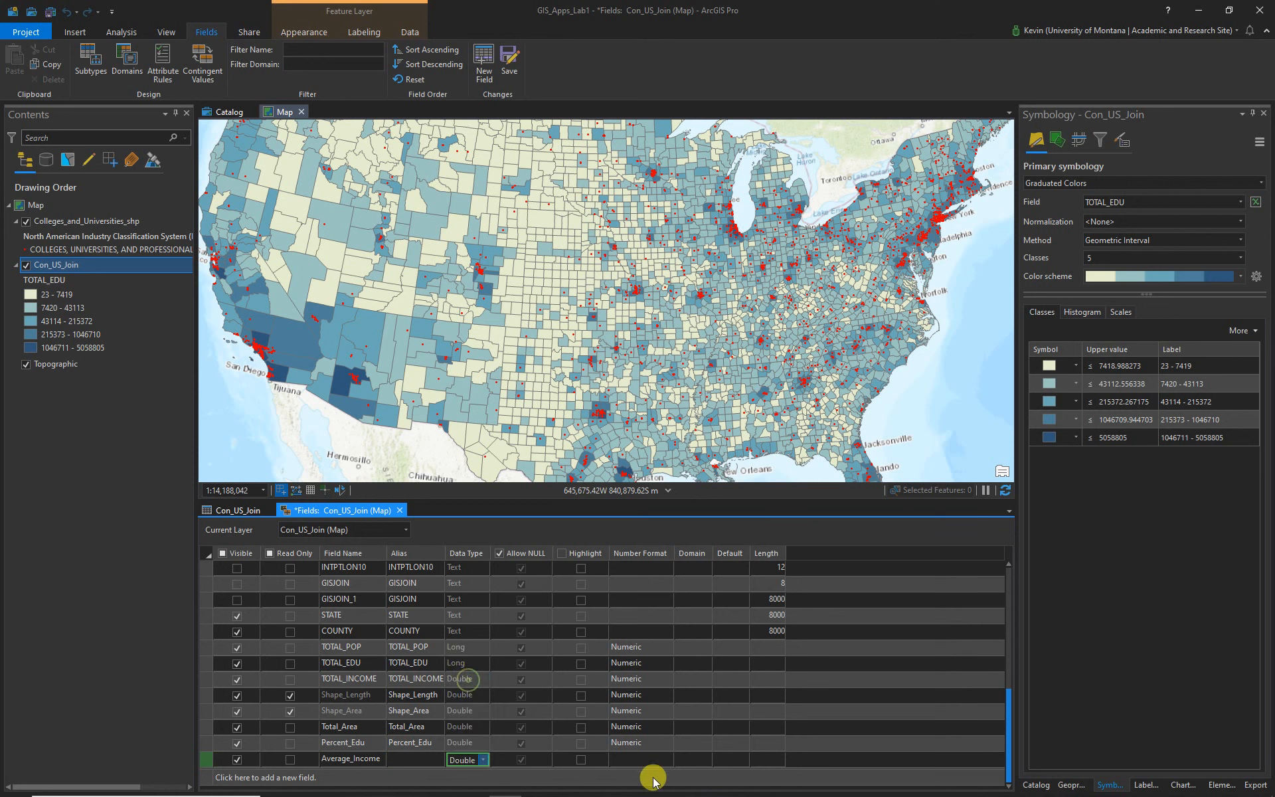
Give the Average_Income field a Numeric number format with fewer decimal places and save the field changes.
left_click(641, 759)
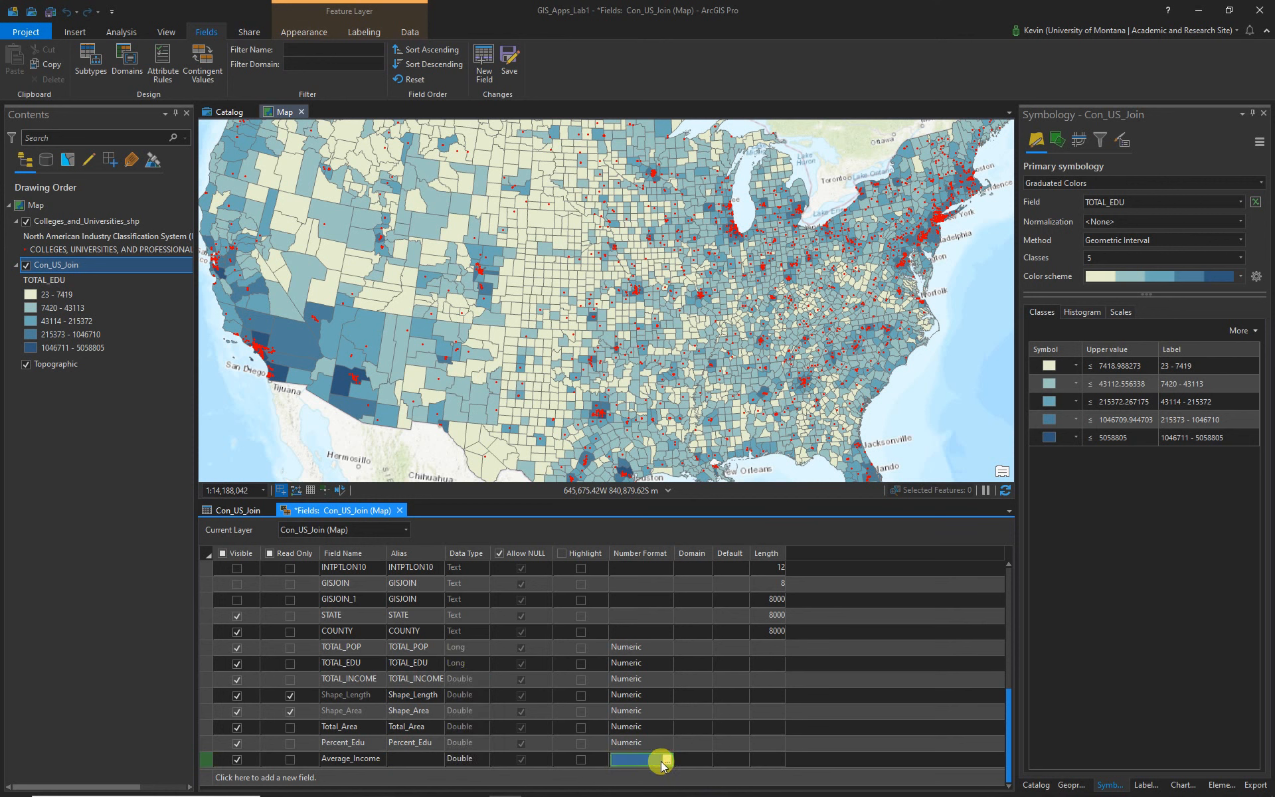
left_click(666, 760)
left_click(671, 387)
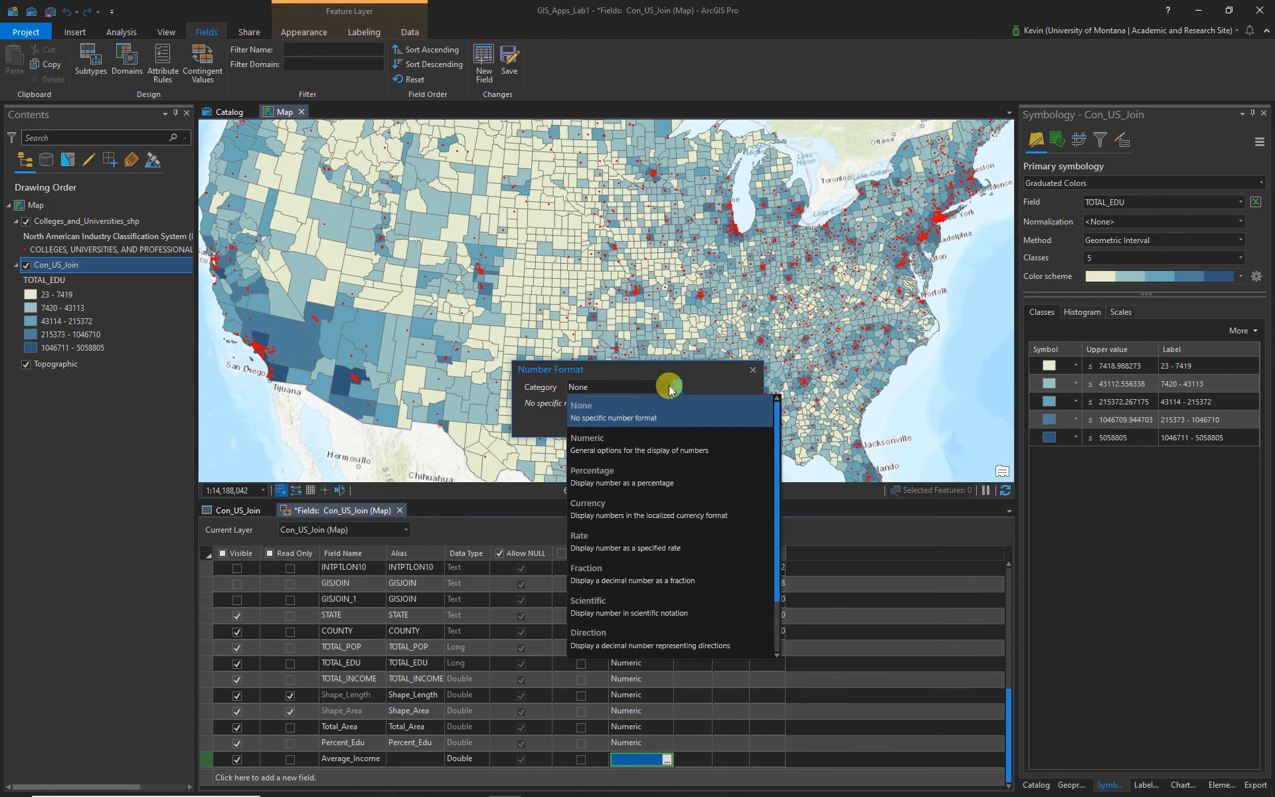
left_click(601, 441)
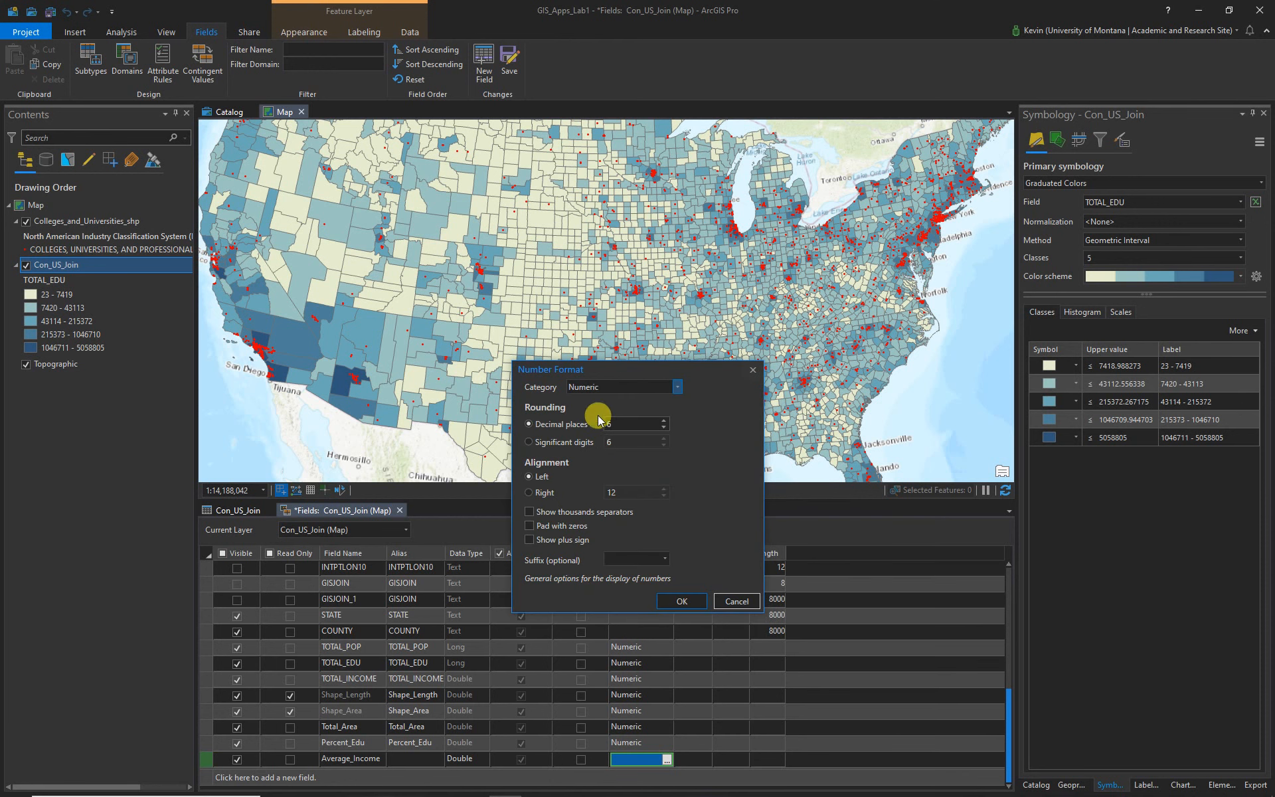
left_click(664, 428)
left_click(664, 428)
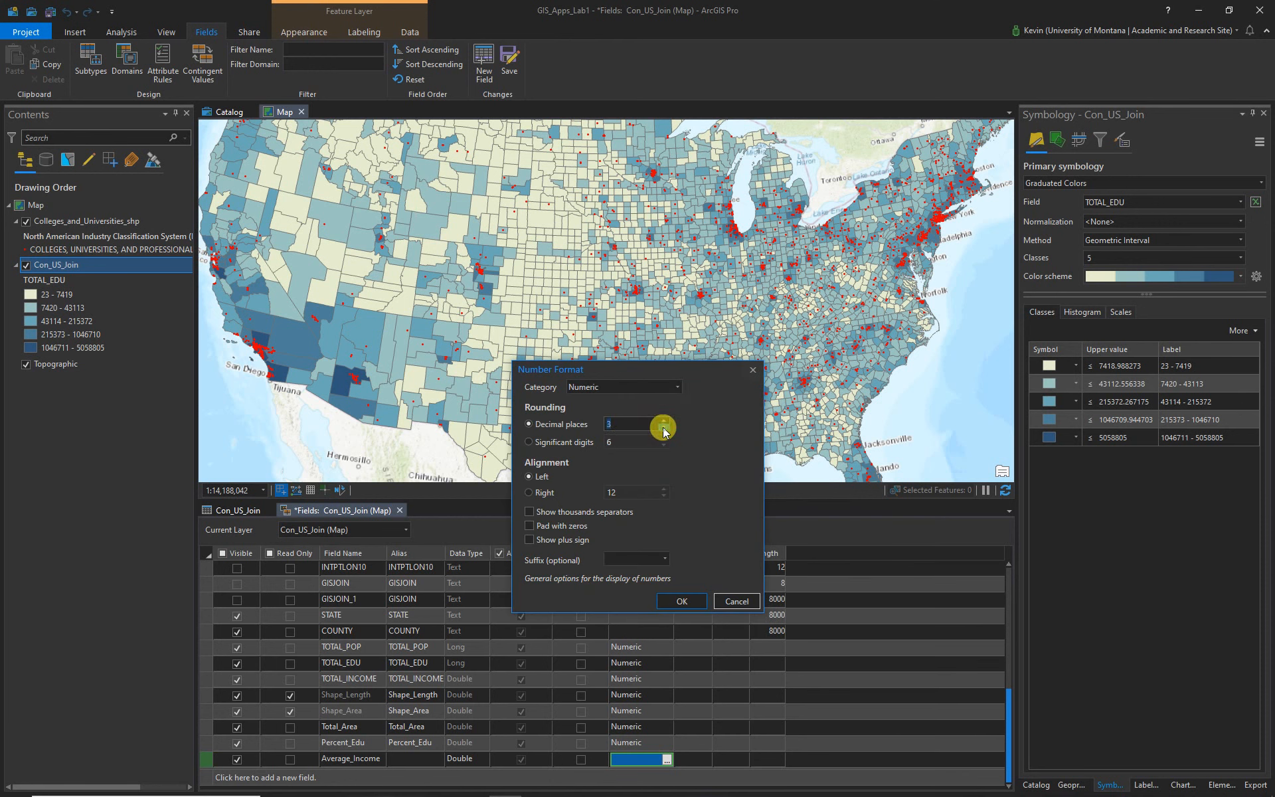
left_click(683, 599)
left_click(512, 55)
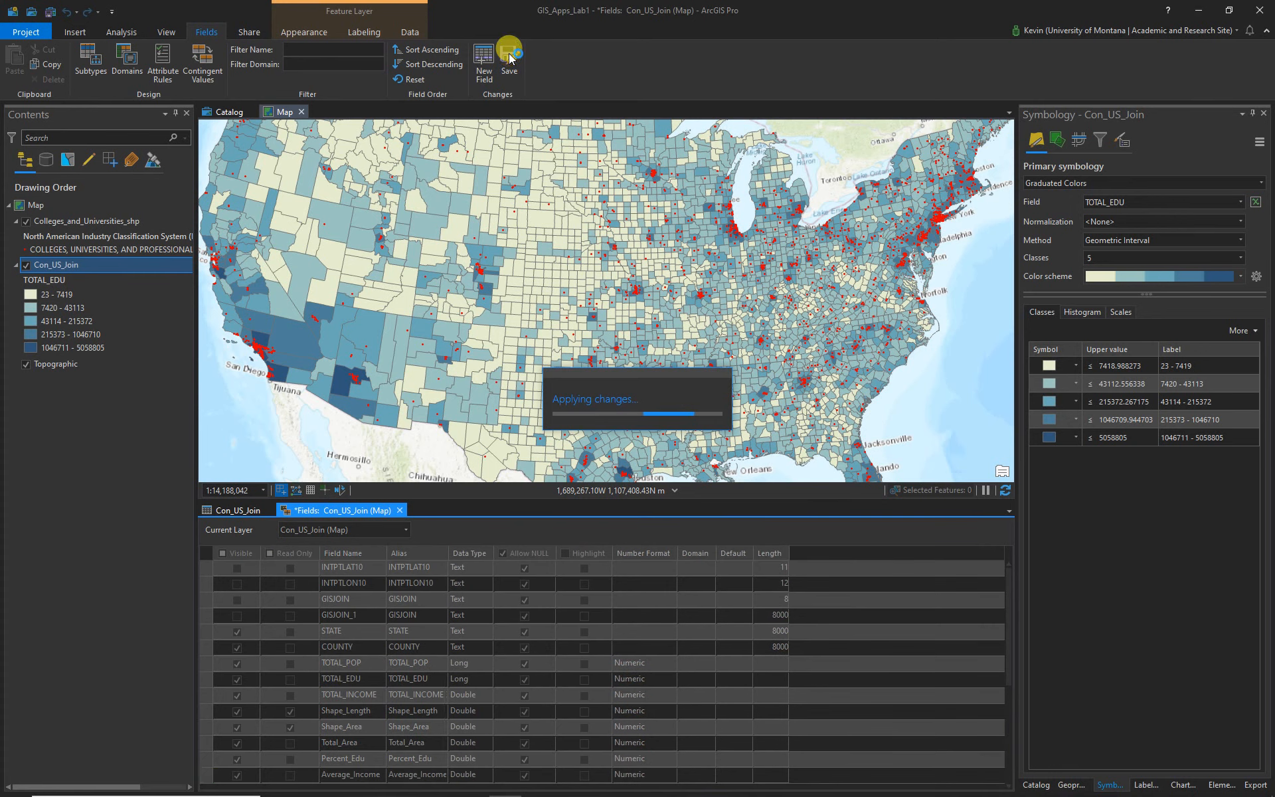
Return to the Con_US_Join attribute table and widen the Percent_Edu column to fit its heading.
left_click(233, 510)
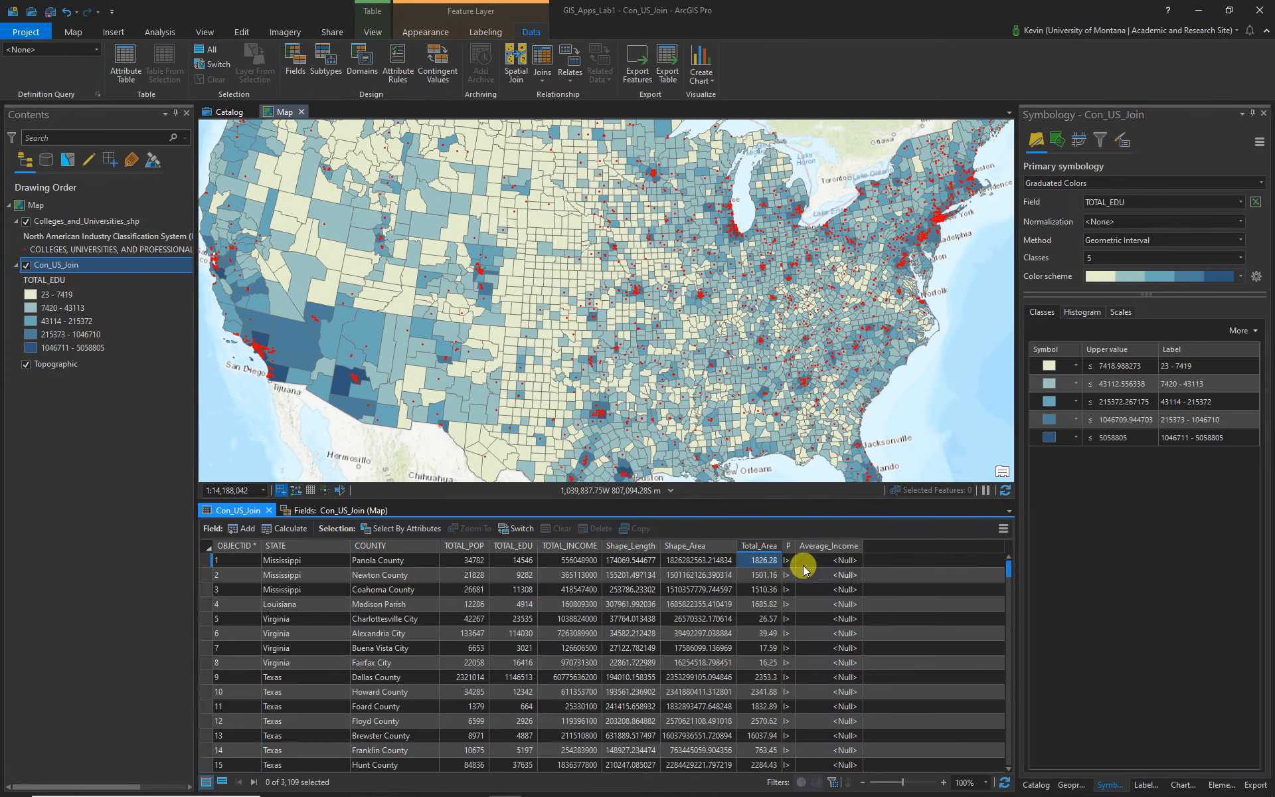
double_click(795, 545)
left_click(808, 548)
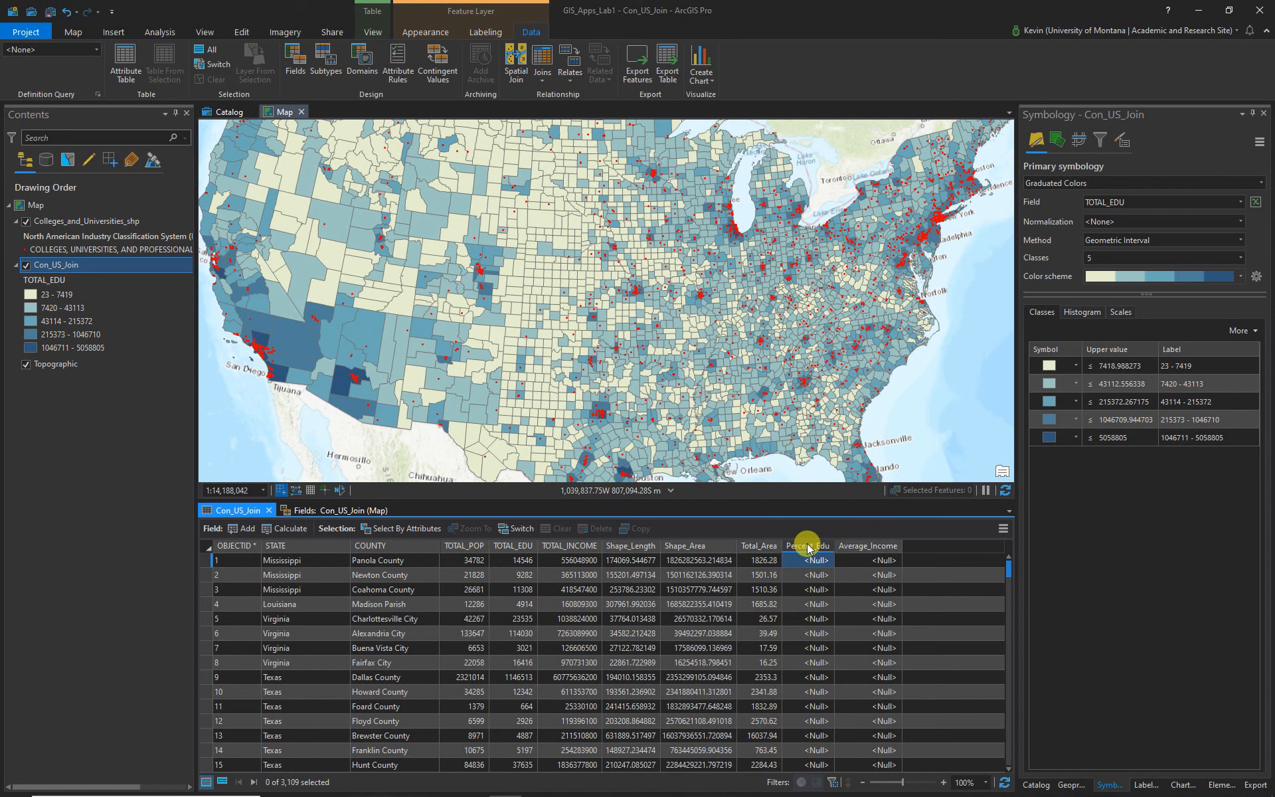
Calculate the Percent_Edu field with the expression !TOTAL_EDU! / !TOTAL_POP!
right_click(809, 547)
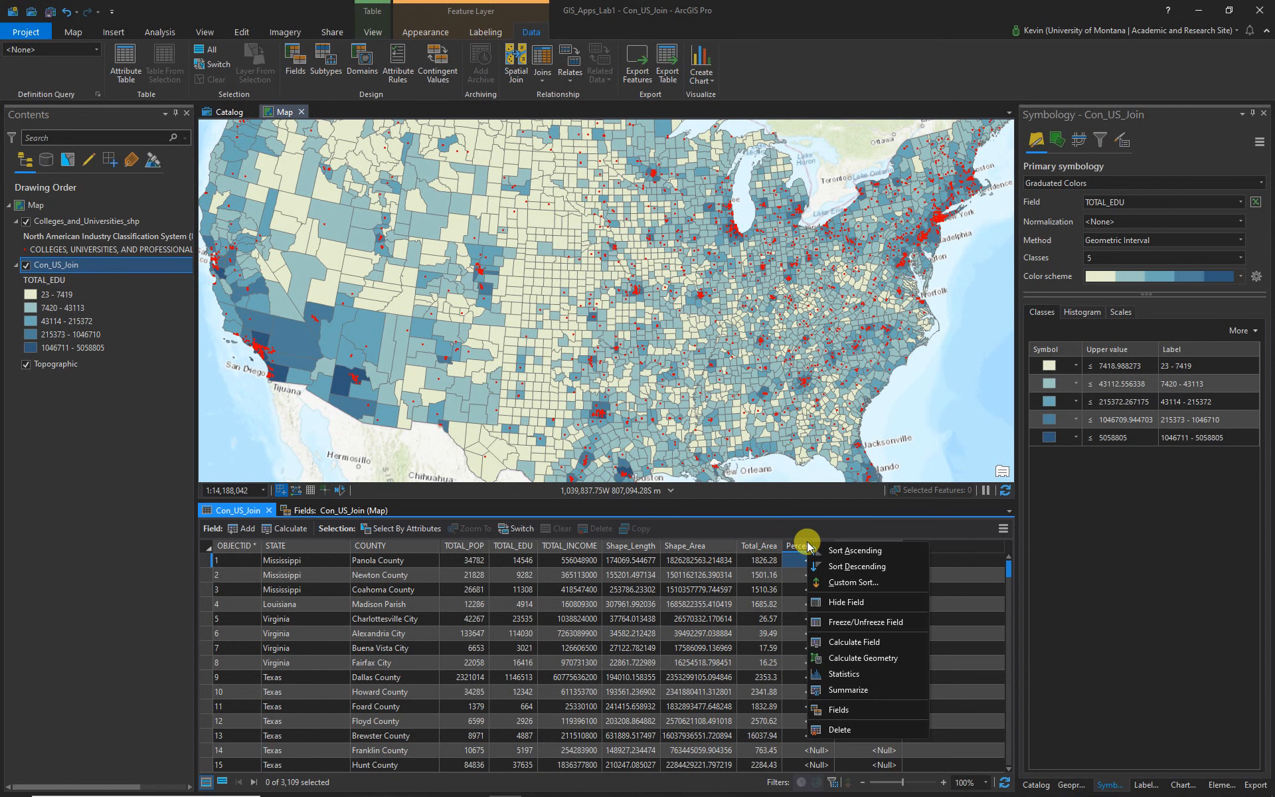
left_click(850, 642)
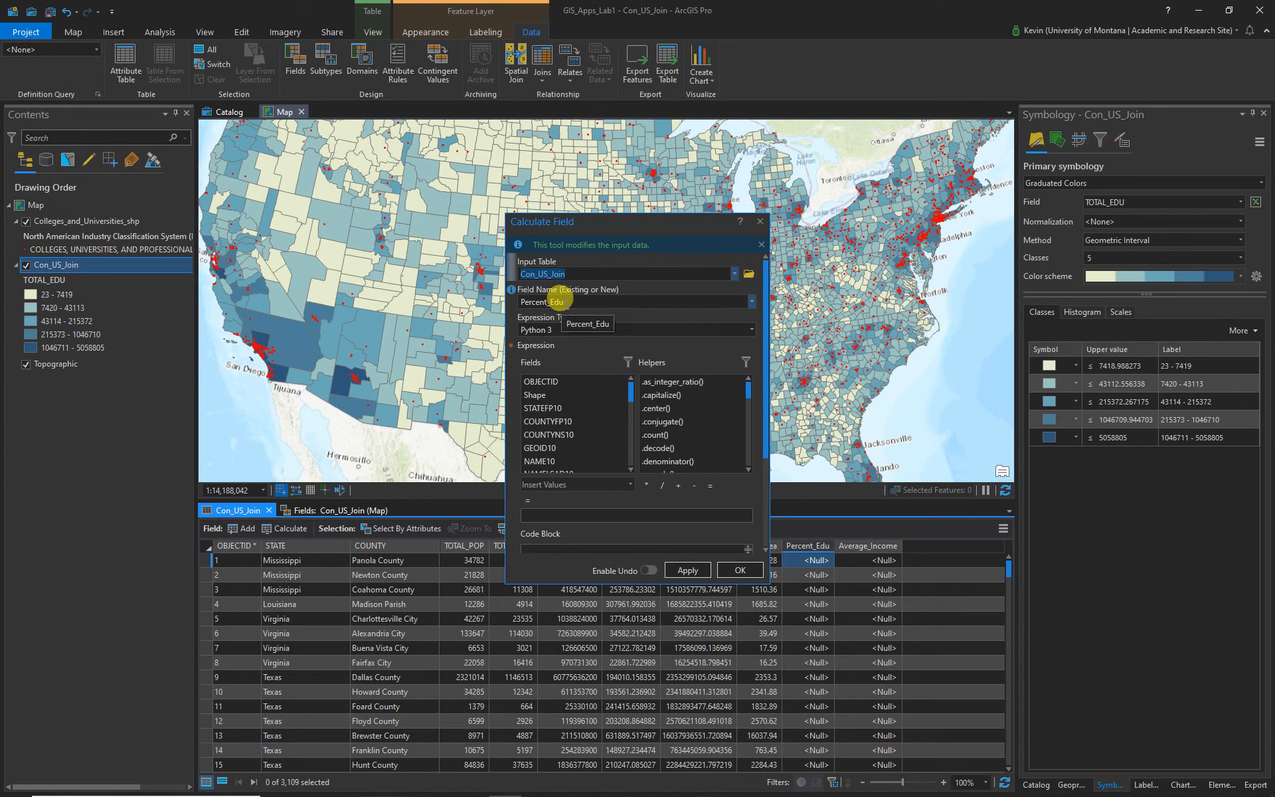
left_click(525, 508)
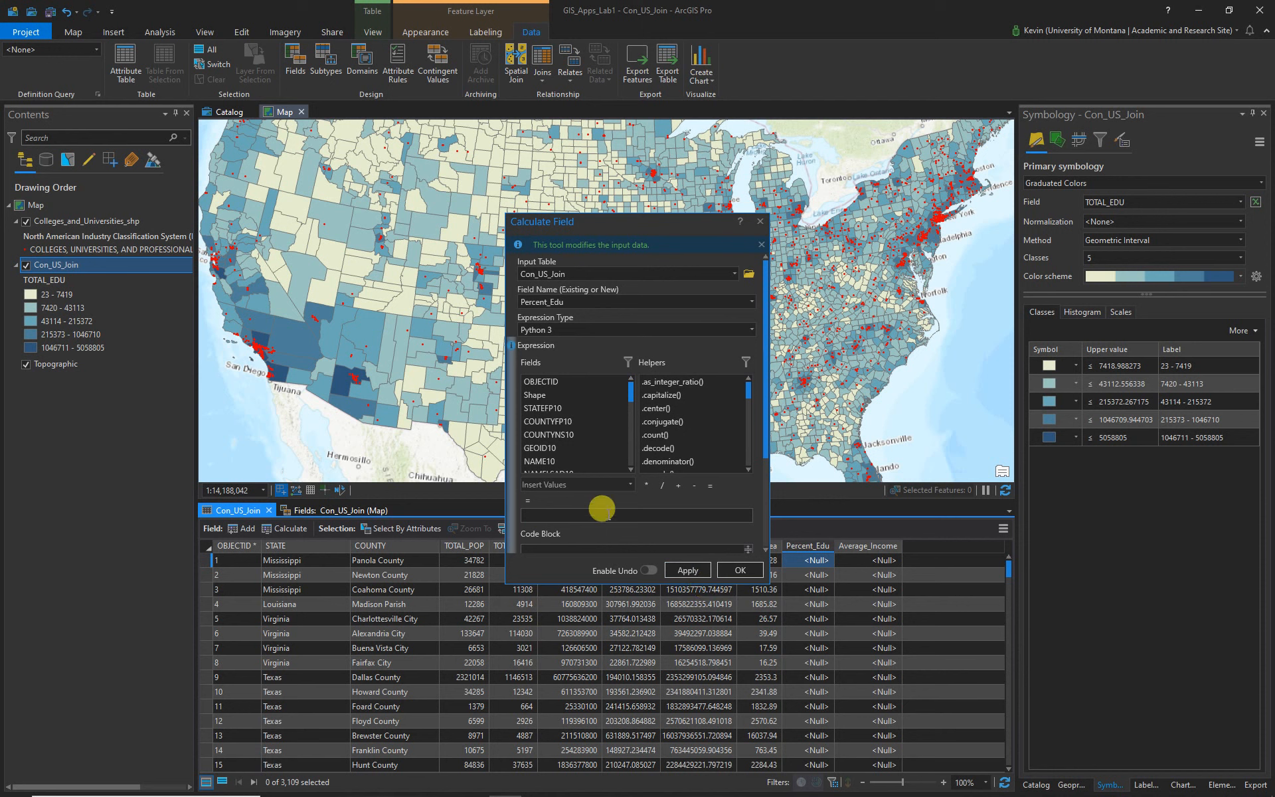
left_click_drag(630, 388, 631, 494)
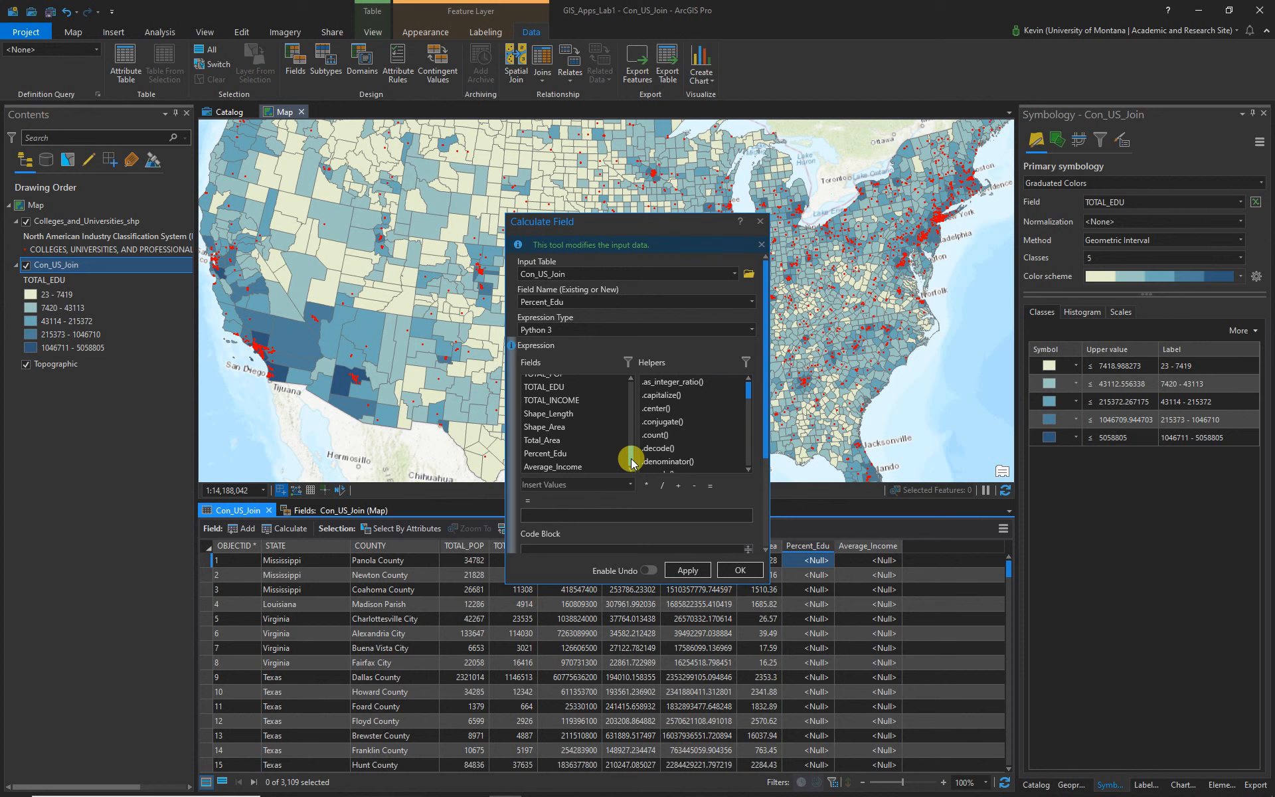
double_click(545, 388)
left_click(663, 488)
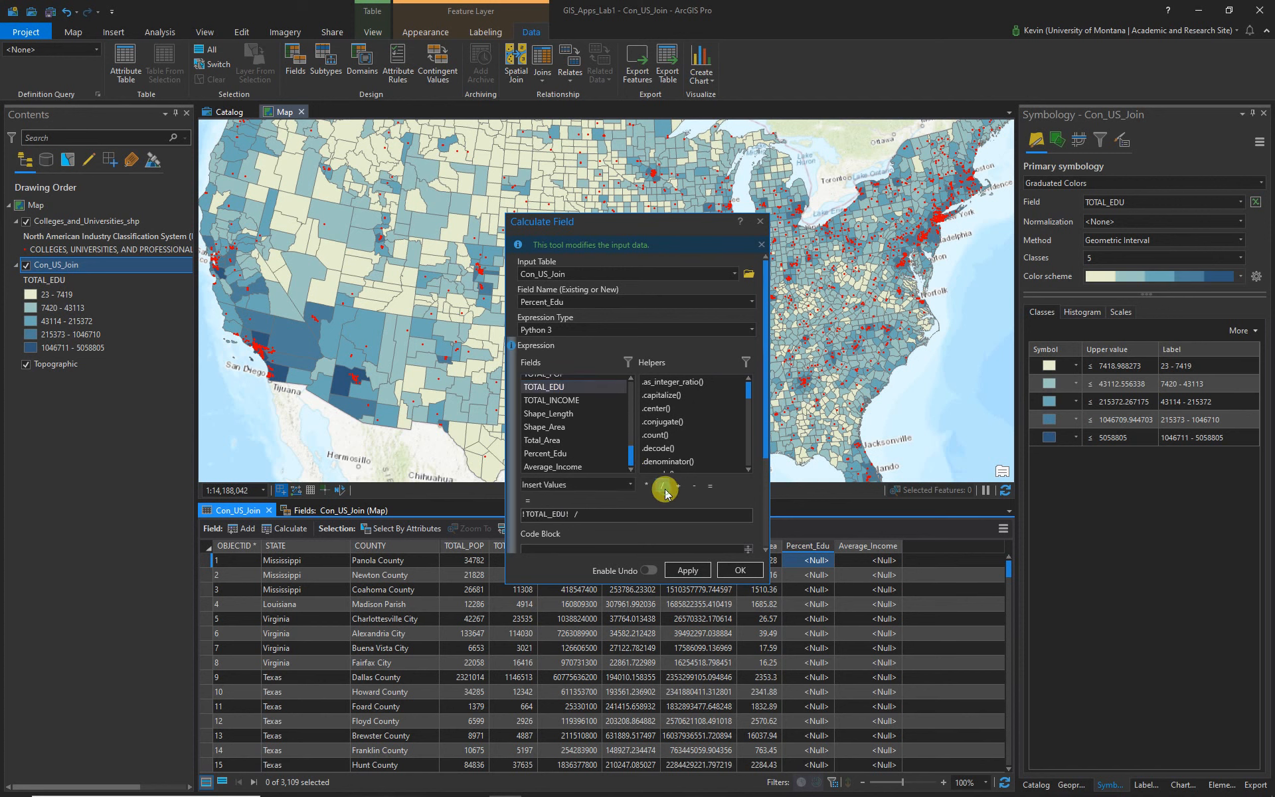
scroll(632, 455, "up", 2)
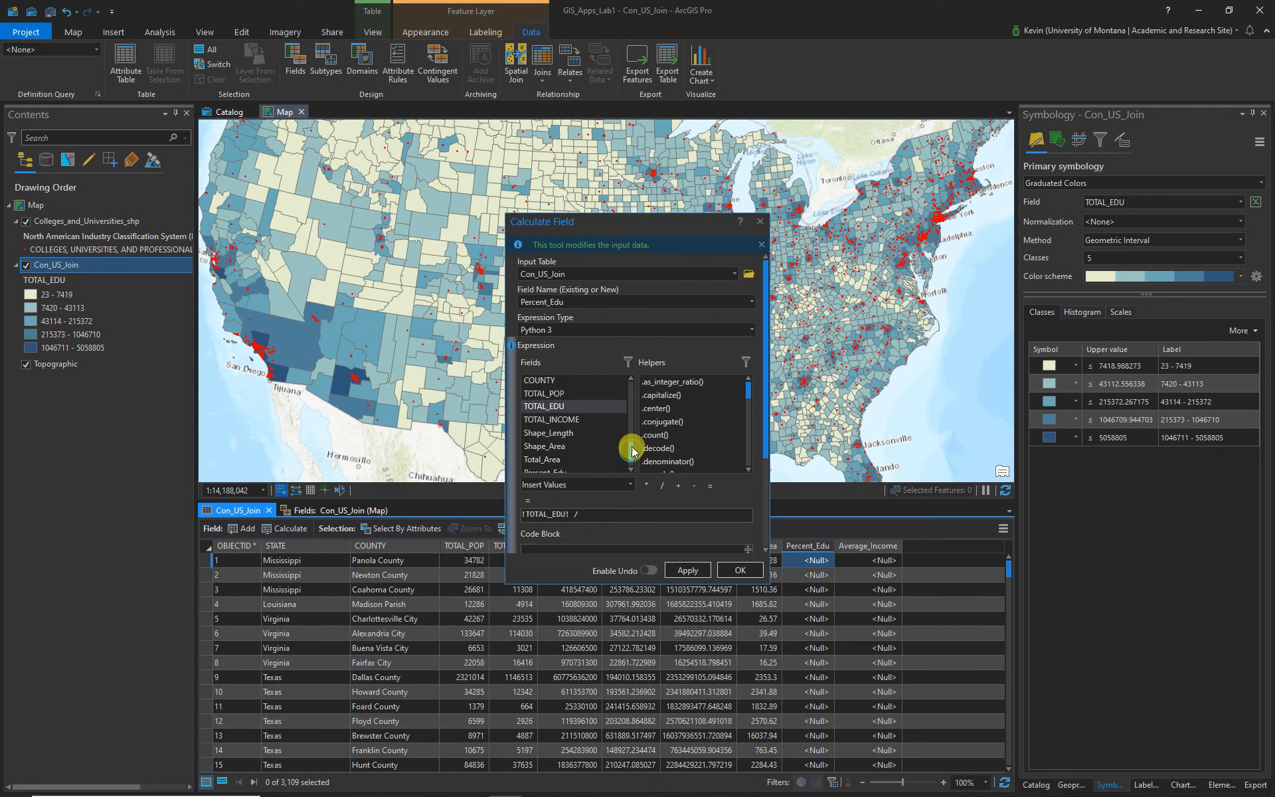
double_click(556, 408)
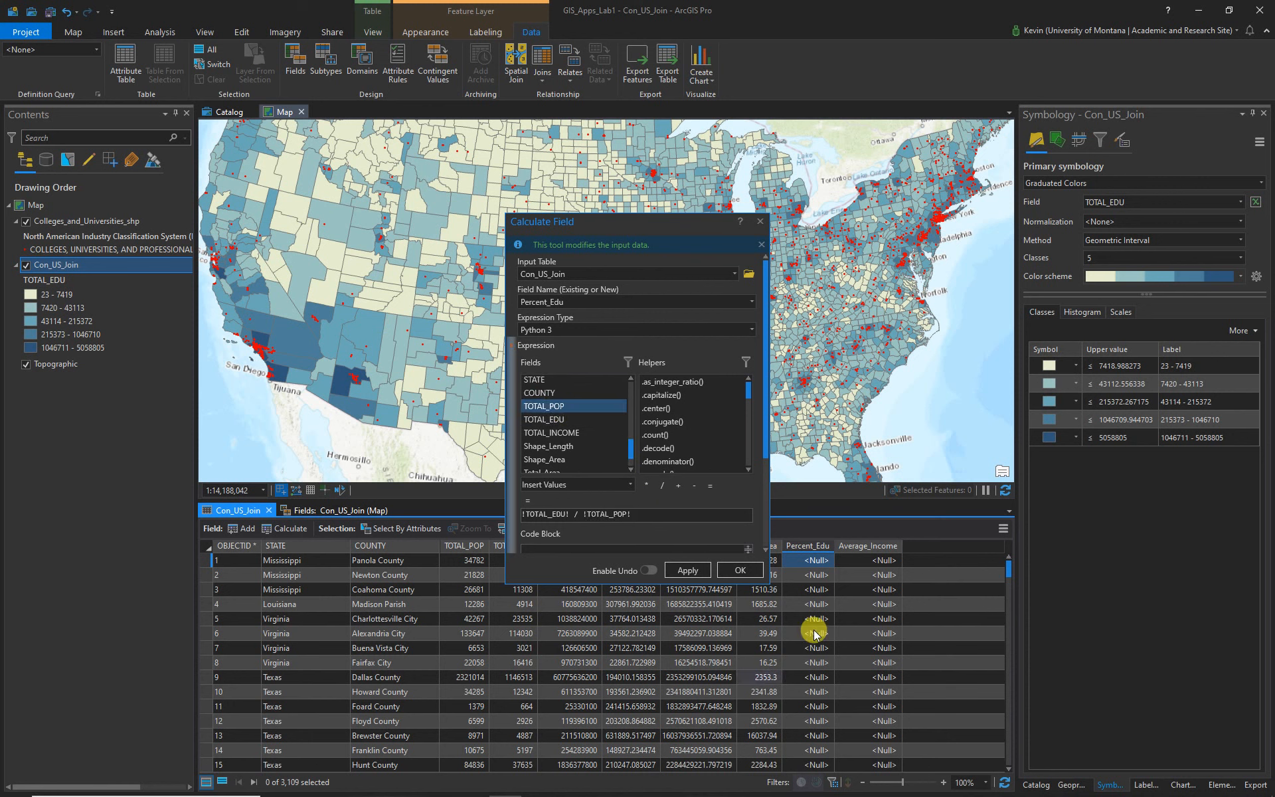
left_click(741, 571)
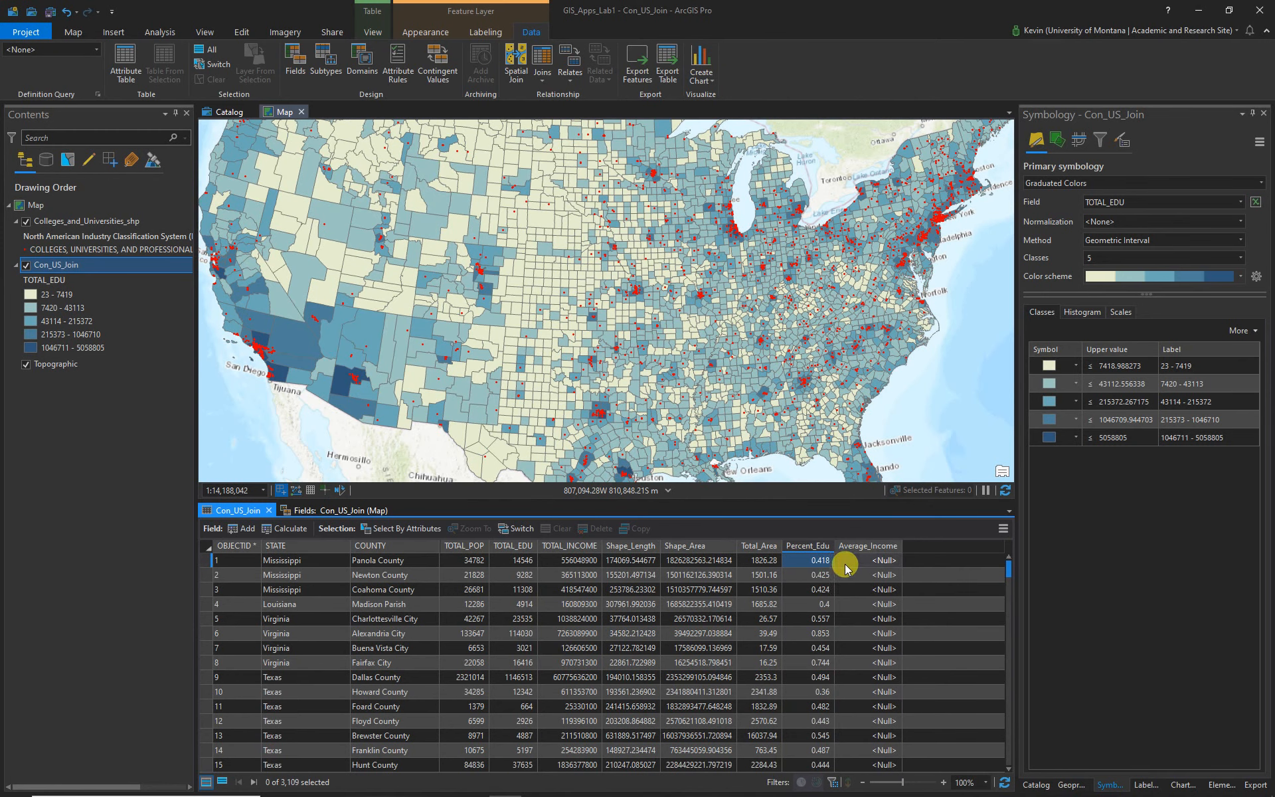
left_click(808, 566)
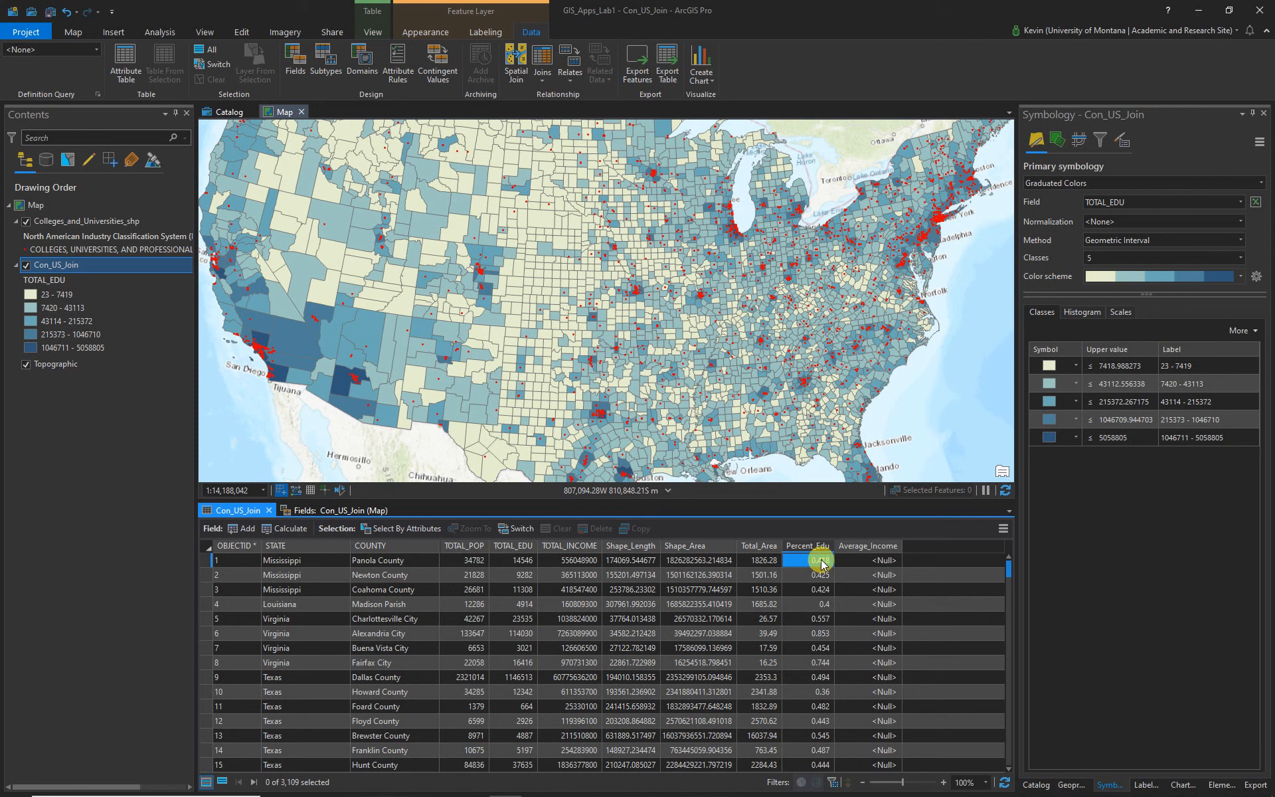
Calculate the Average_Income field with the expression !TOTAL_INCOME! / !TOTAL_POP! and dismiss the tool's result message.
right_click(860, 546)
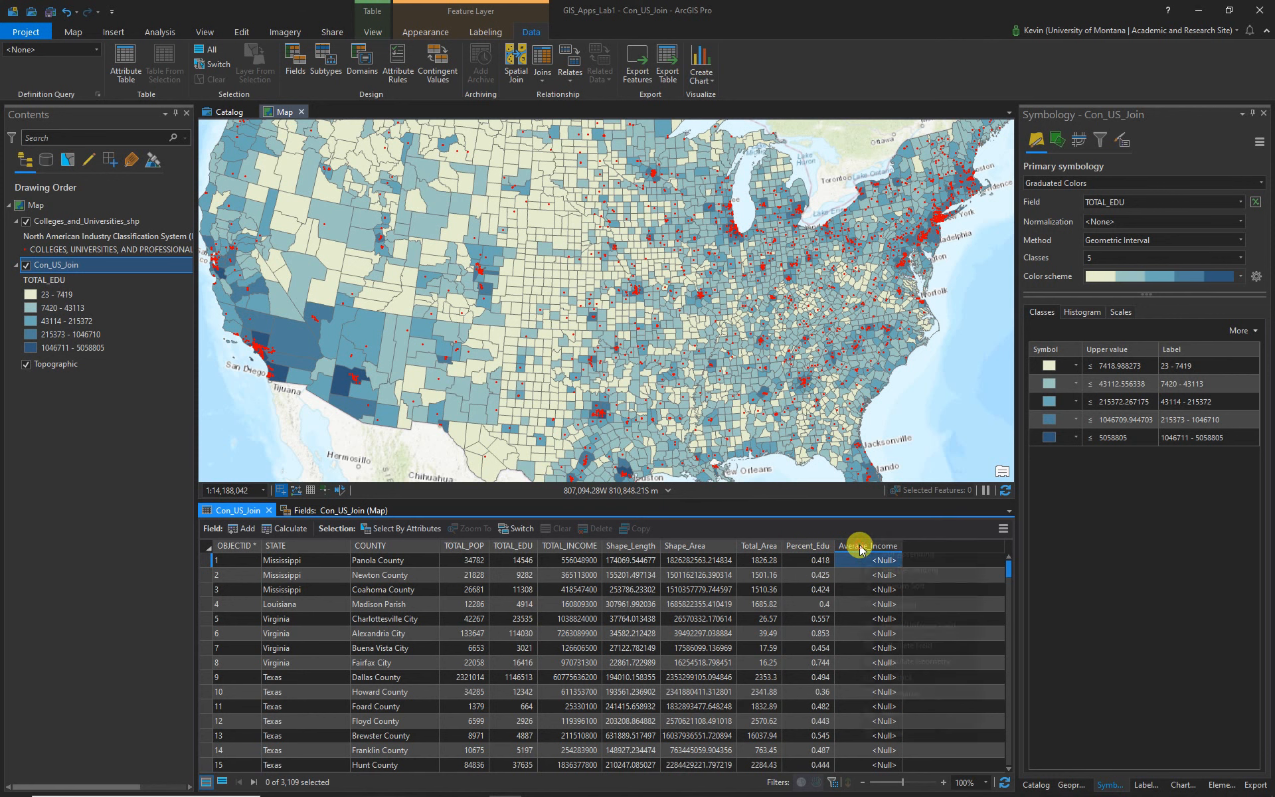
left_click(904, 646)
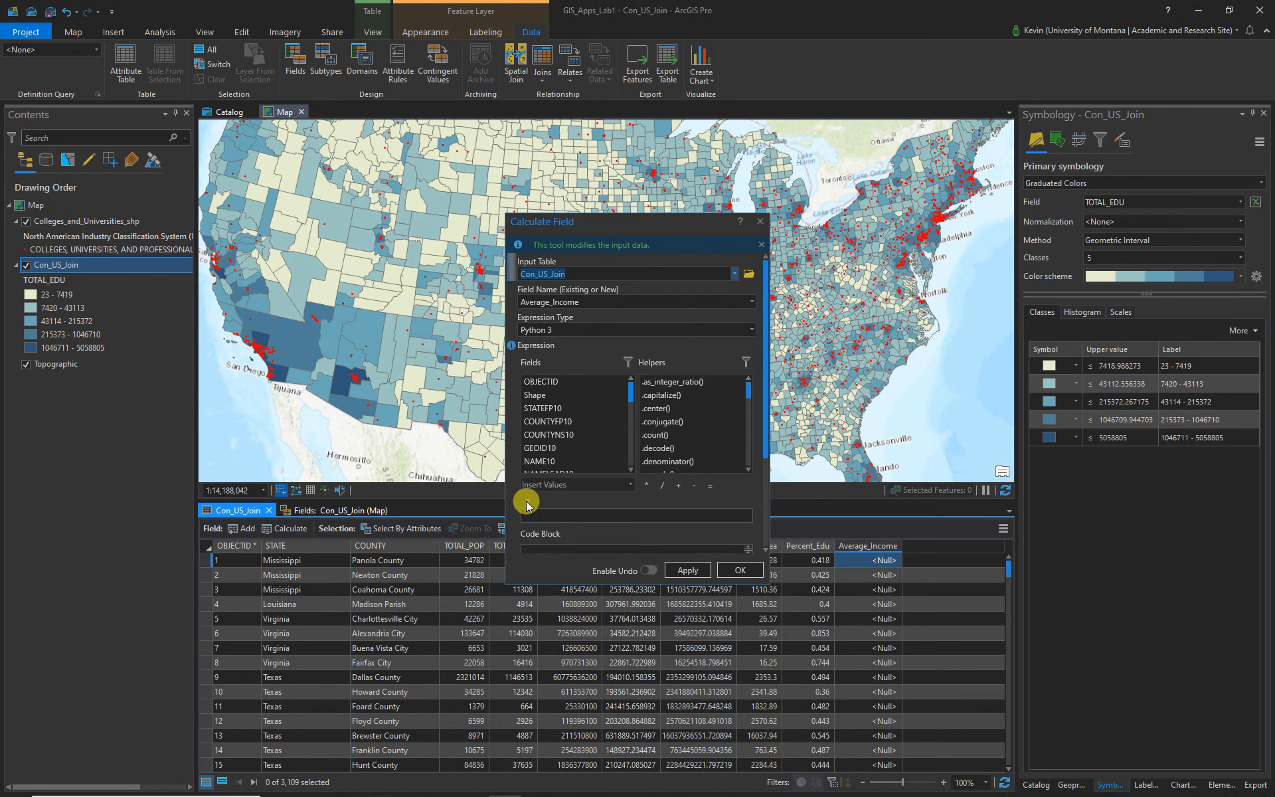
left_click(528, 505)
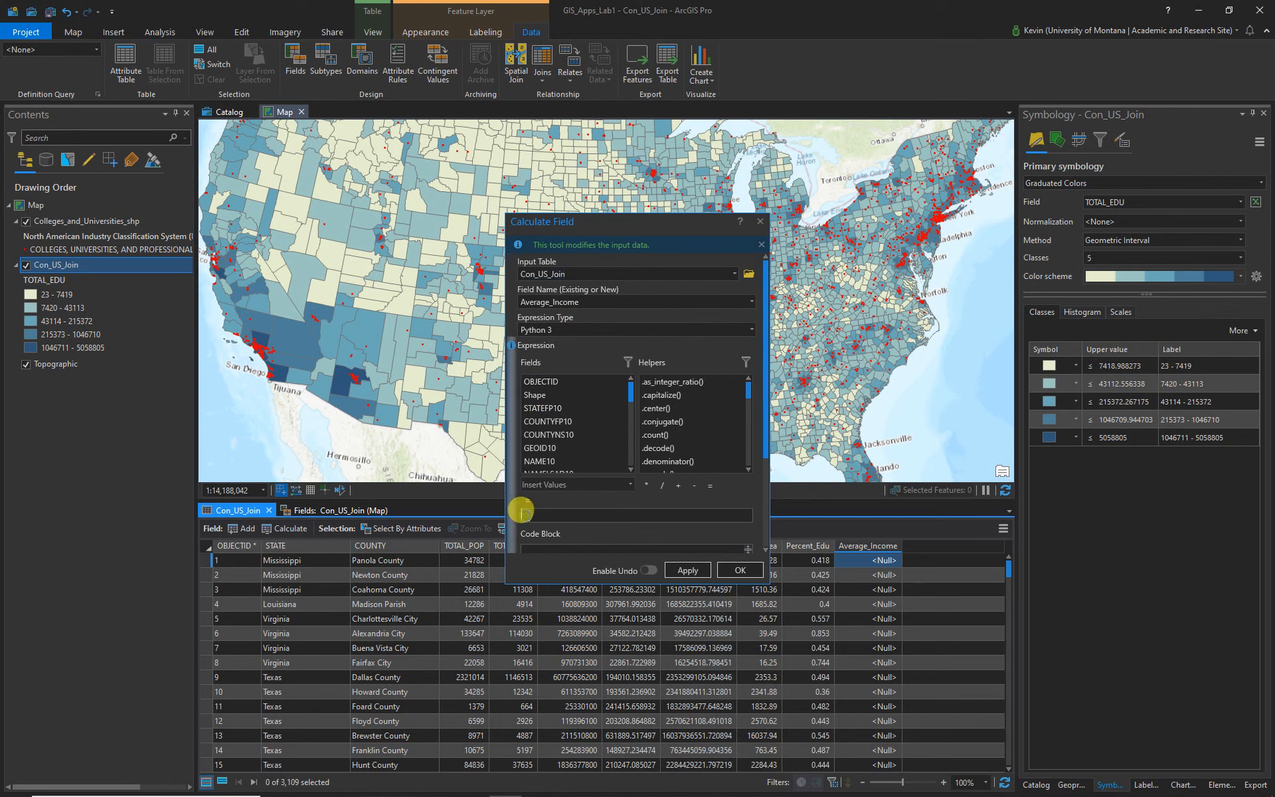
left_click_drag(630, 392, 631, 462)
left_click(559, 402)
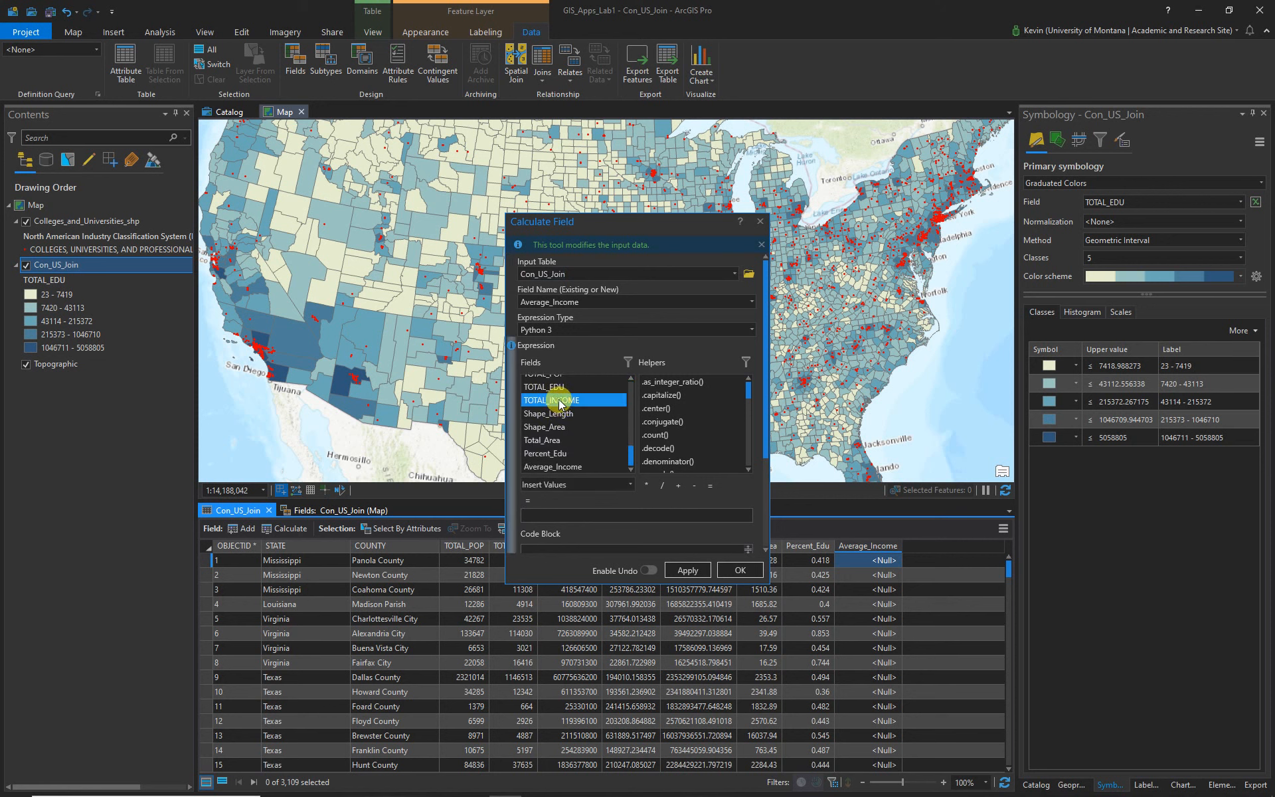
double_click(560, 401)
left_click(663, 487)
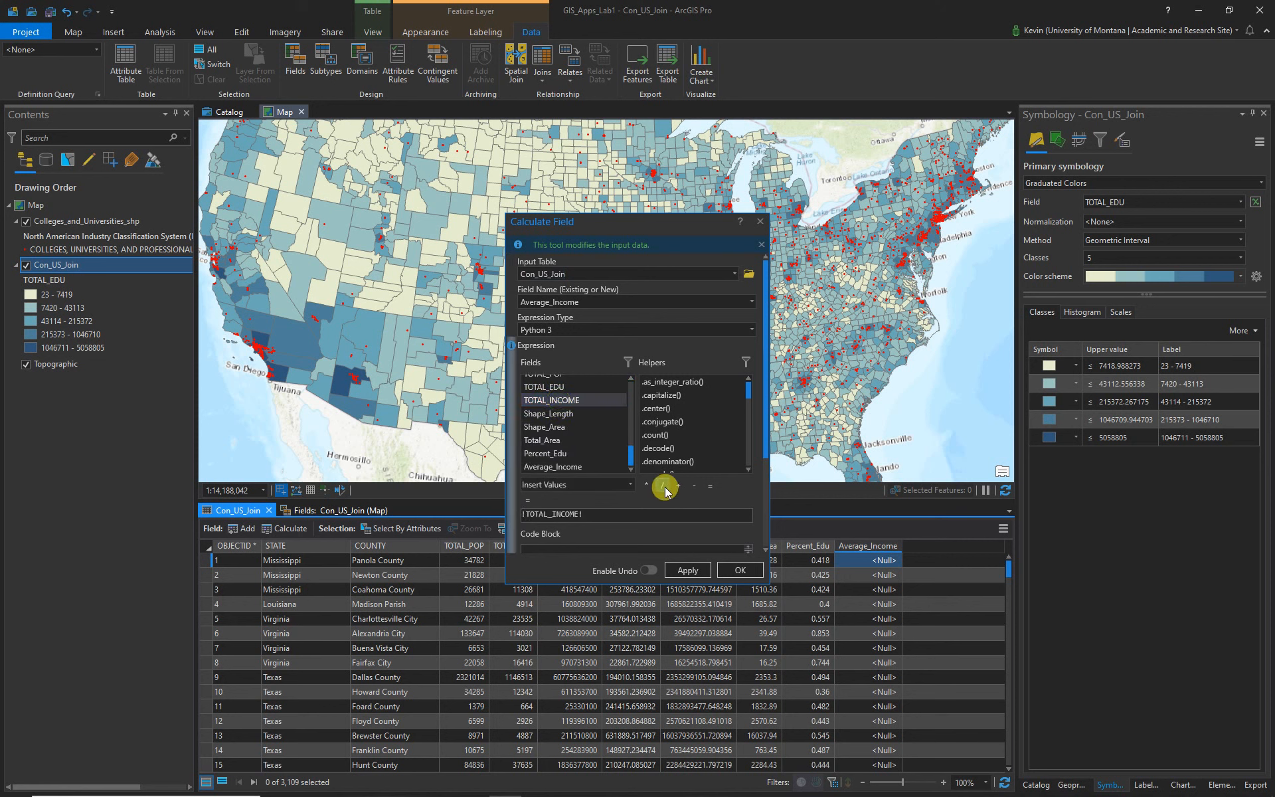
left_click(630, 377)
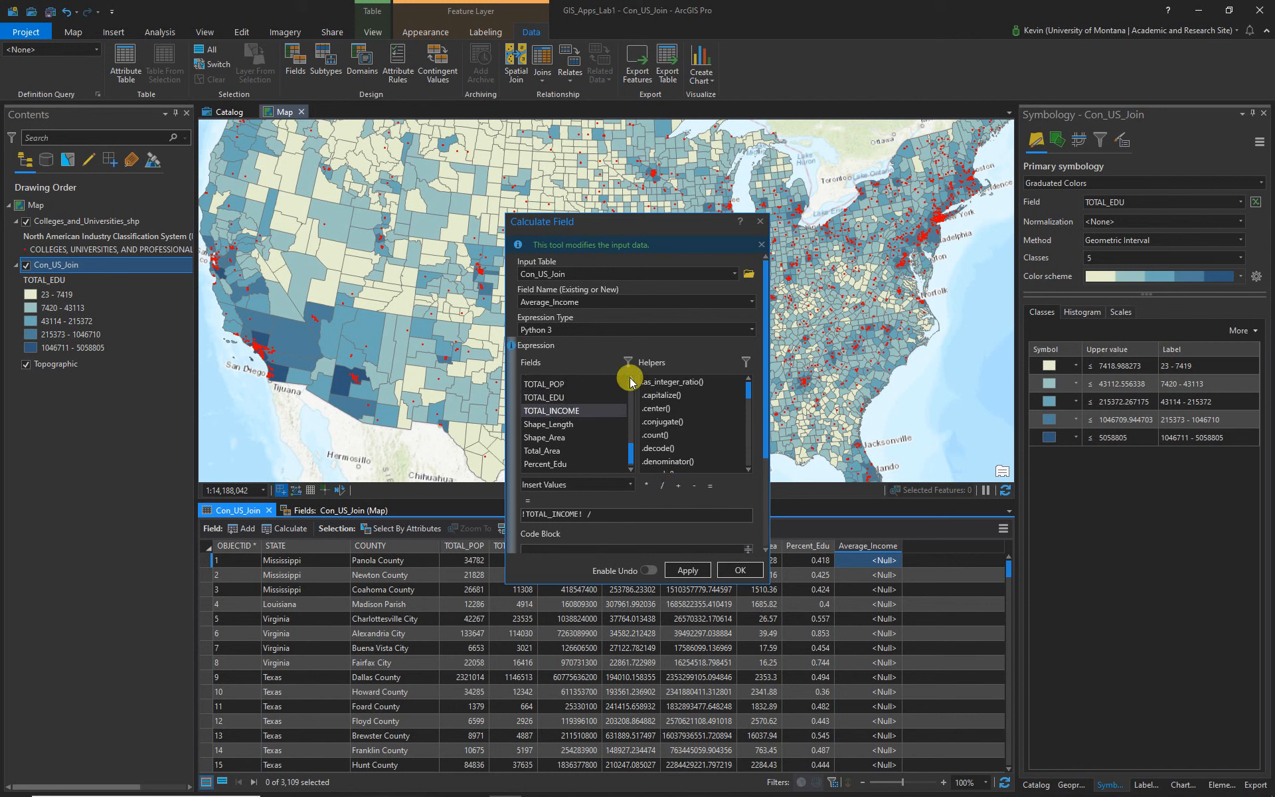
left_click(550, 398)
double_click(550, 399)
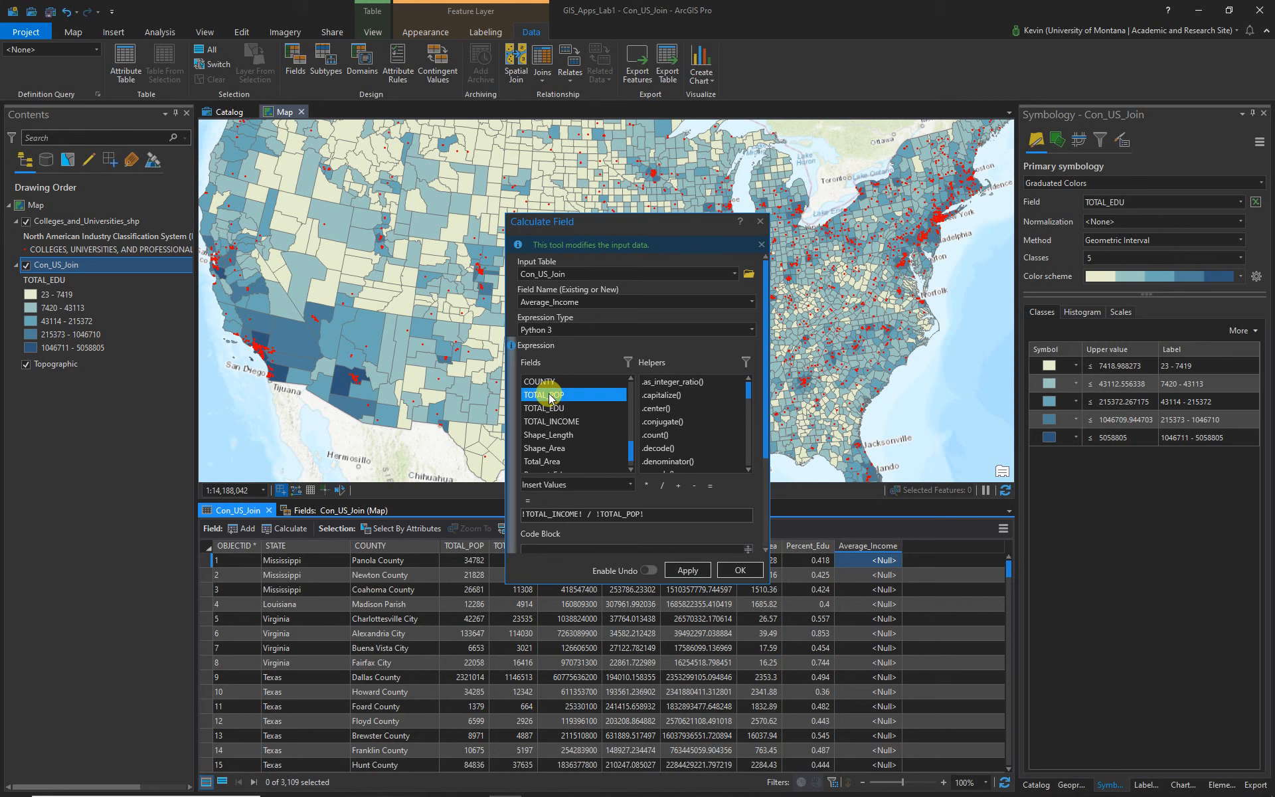
left_click(742, 573)
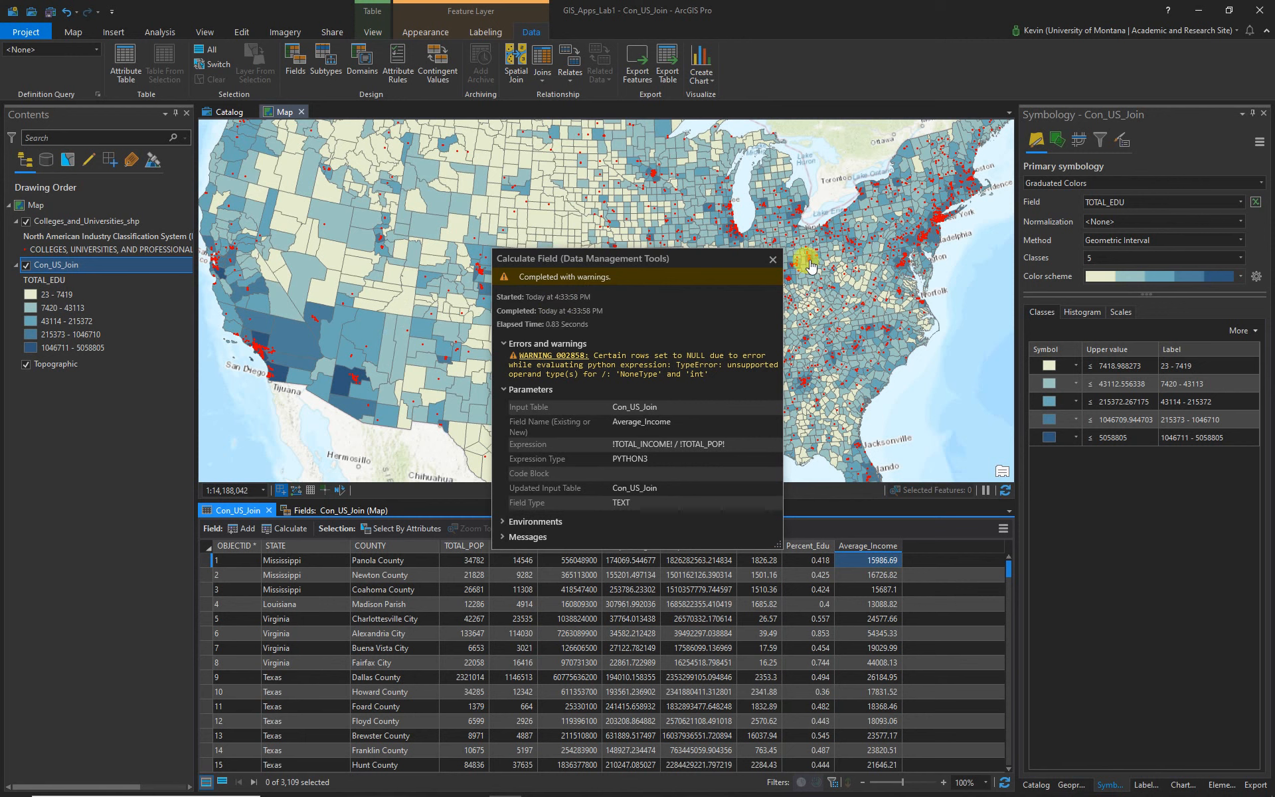
left_click(772, 259)
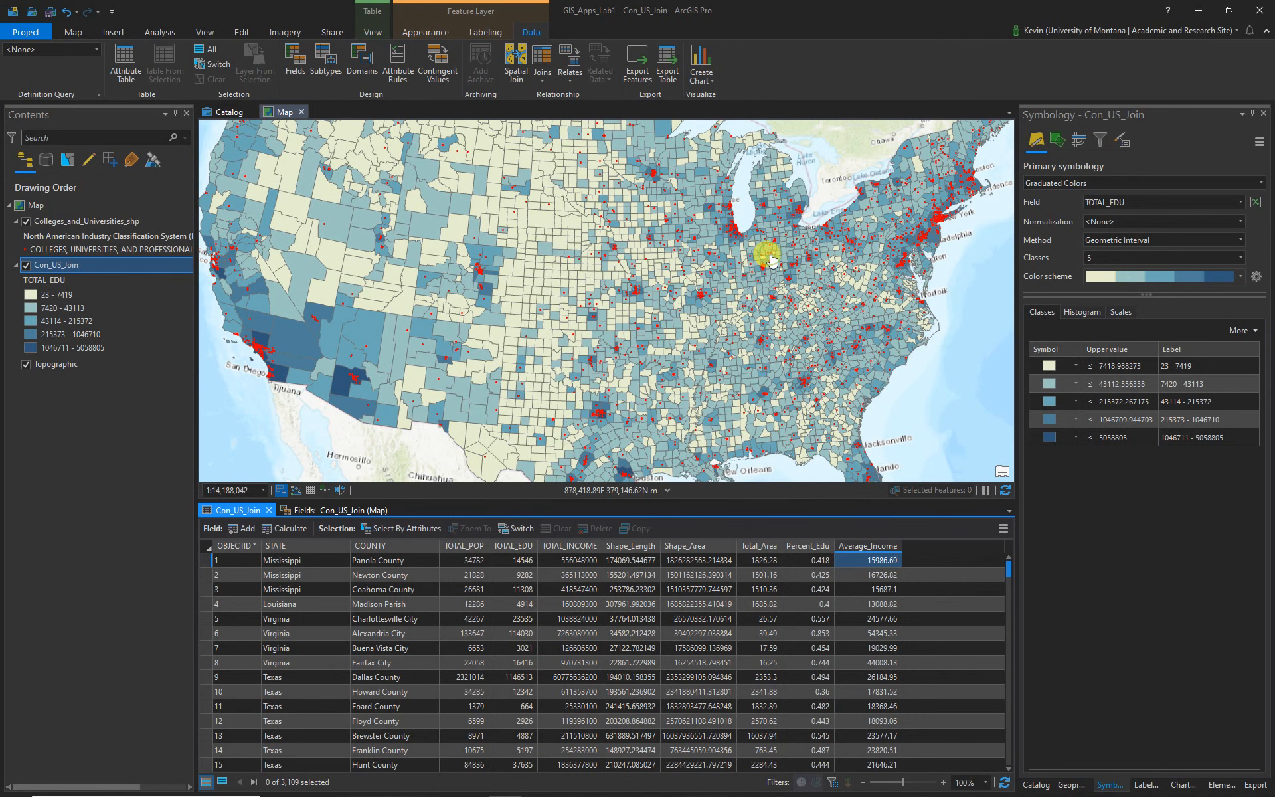
Sort the table by ascending Average_Income to check for null records, and restore the order by OBJECTID.
double_click(870, 547)
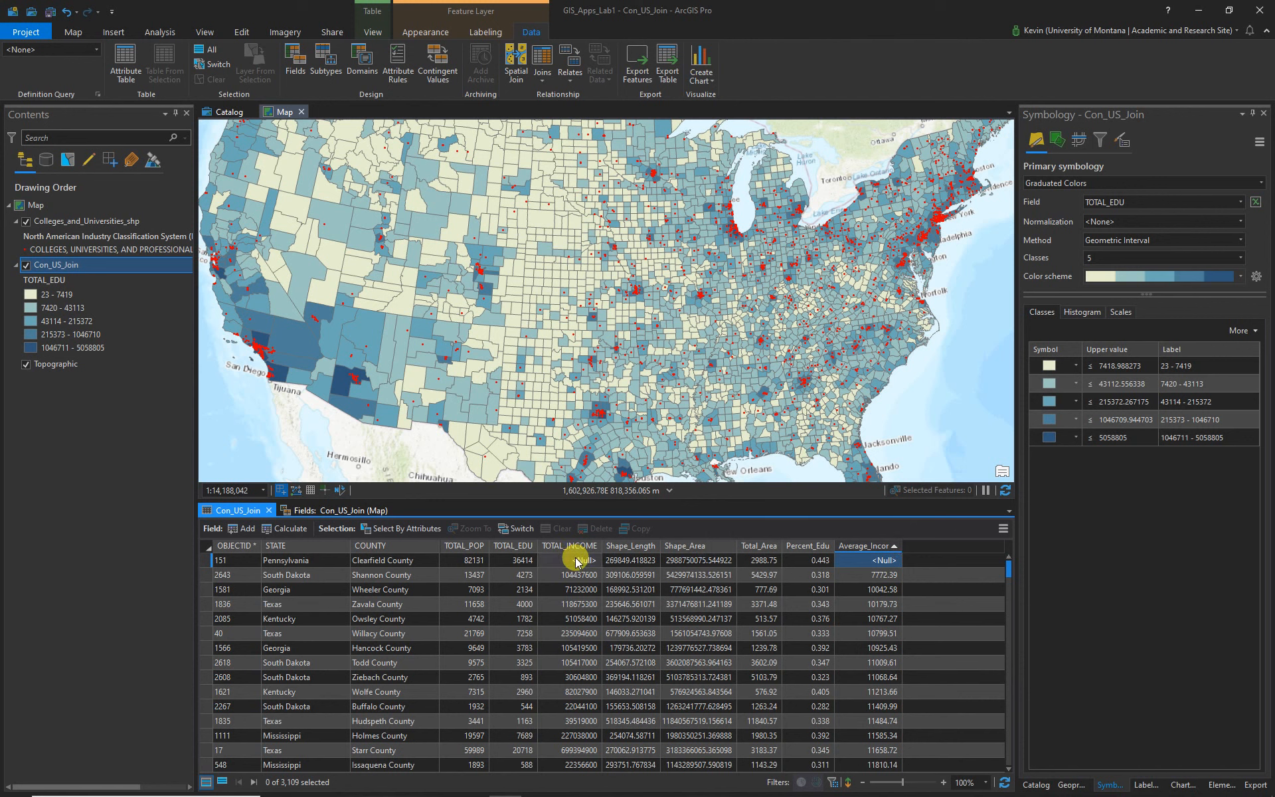
left_click(237, 546)
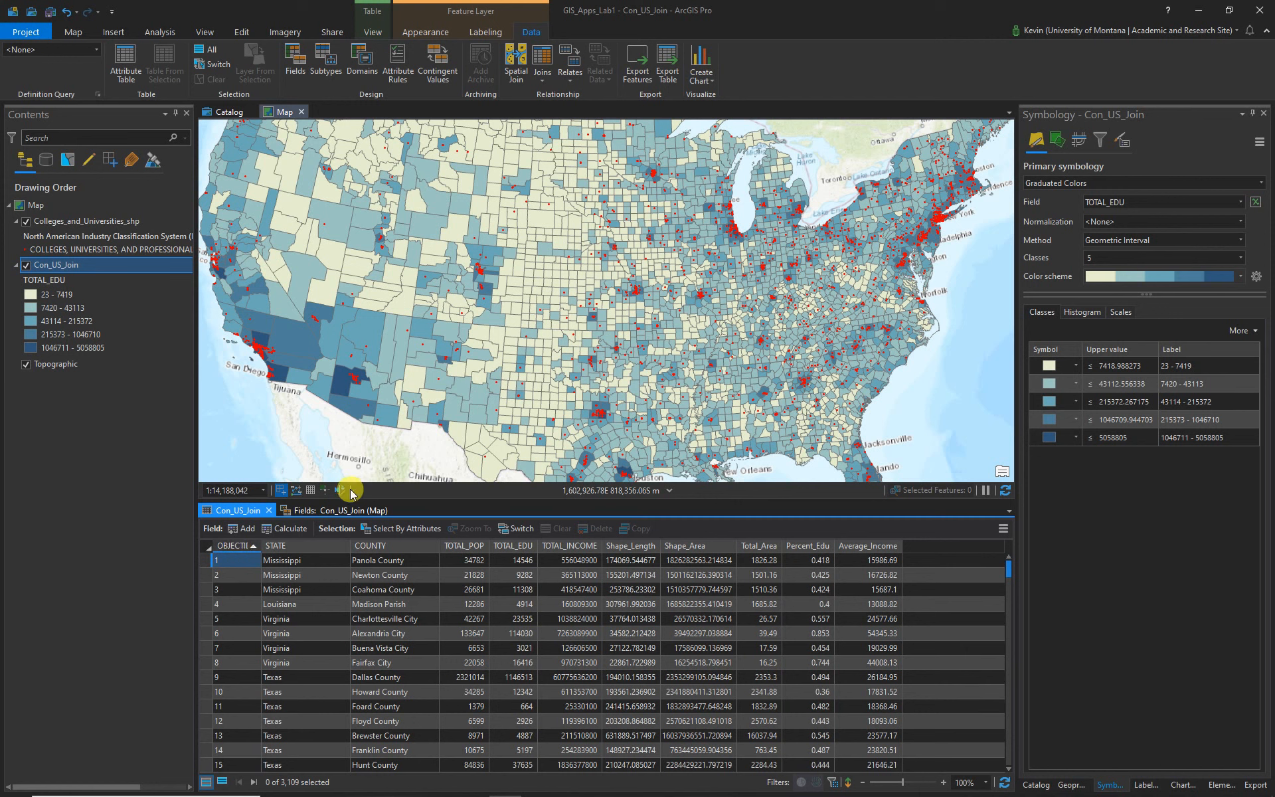
Close the Fields view and the attribute table of Con_US_Join.
left_click(312, 490)
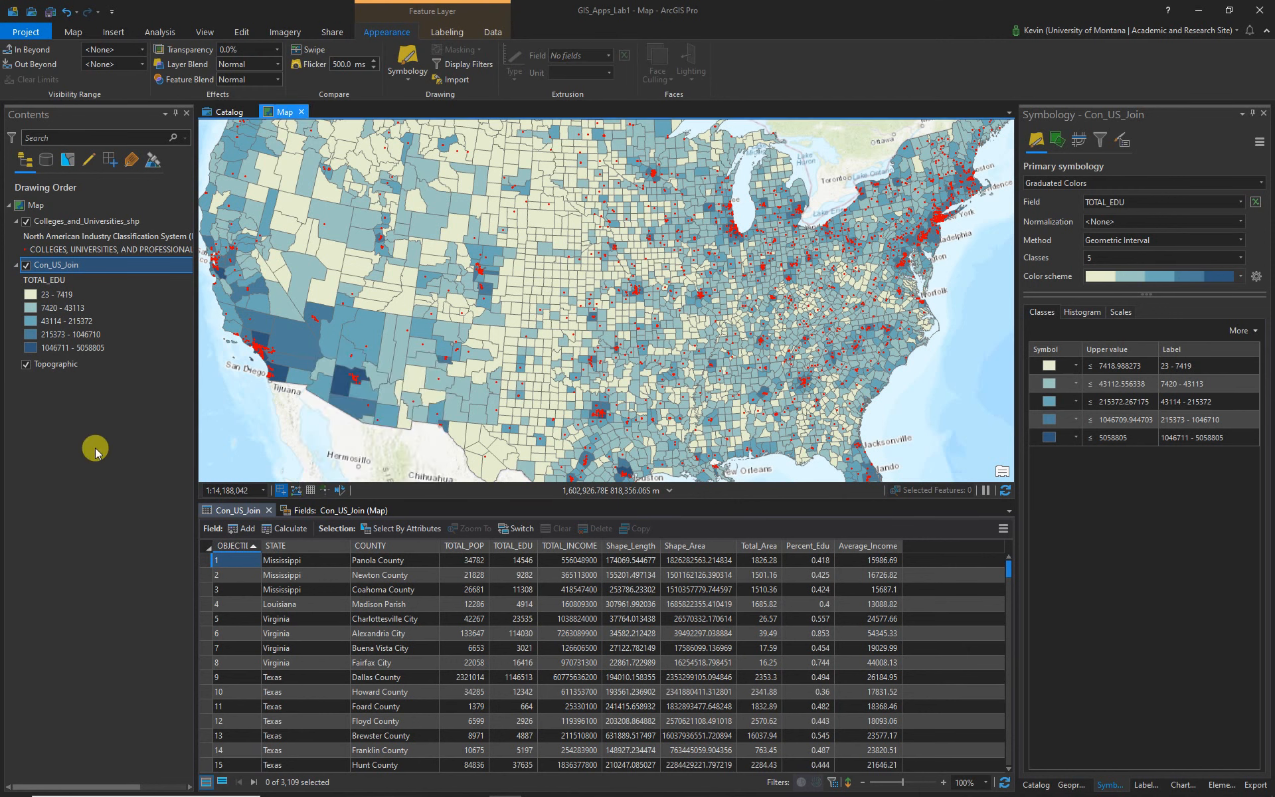
left_click(396, 510)
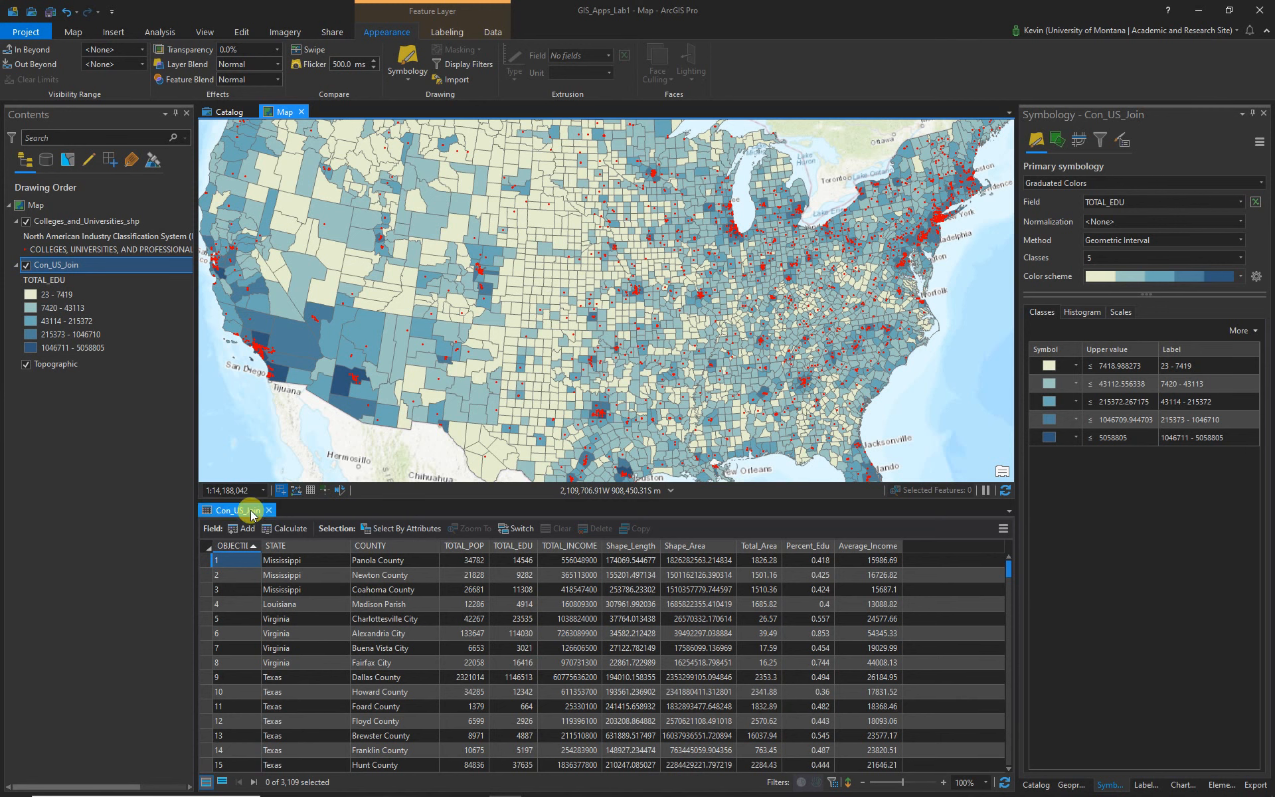
left_click(270, 509)
Symbolize the Con_US_Join counties by the Percent_Edu field using the Natural Breaks (Jenks) classification method.
left_click(82, 278)
left_click(60, 265)
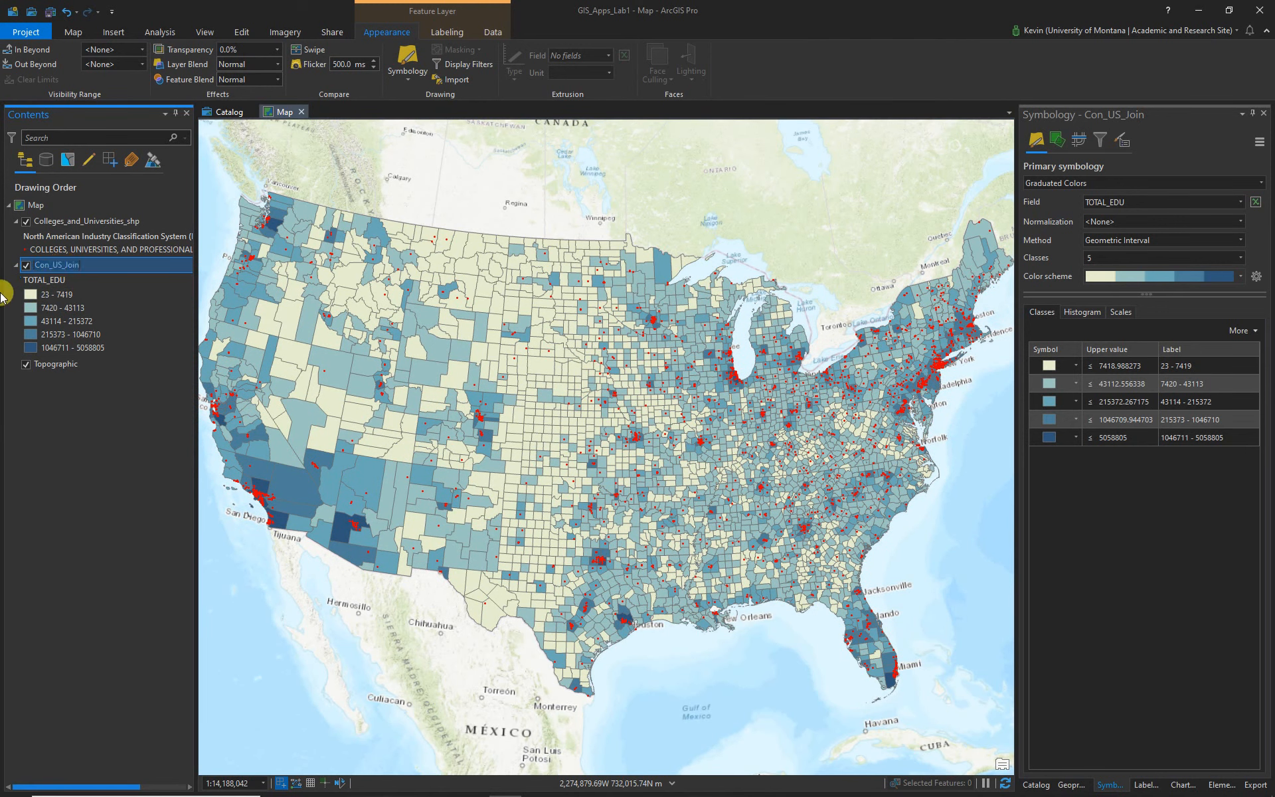
left_click(1239, 202)
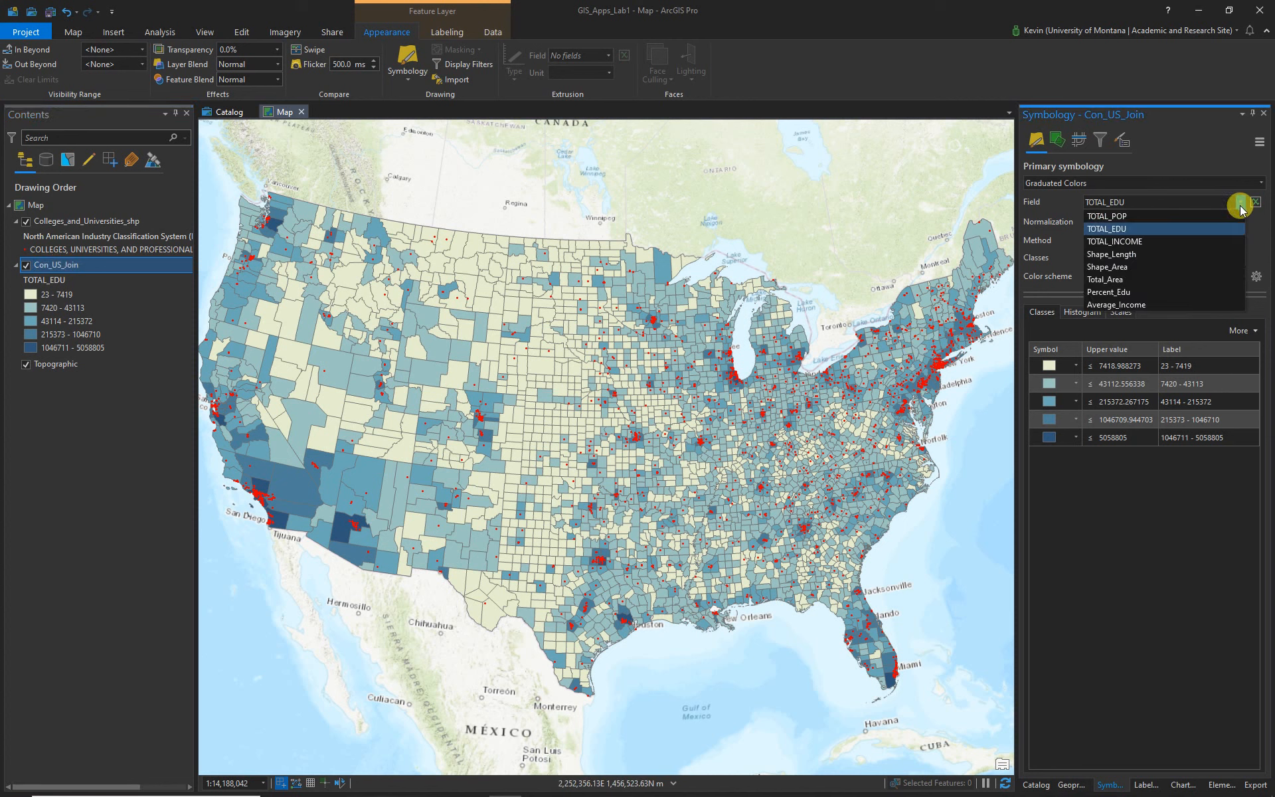
left_click(1129, 291)
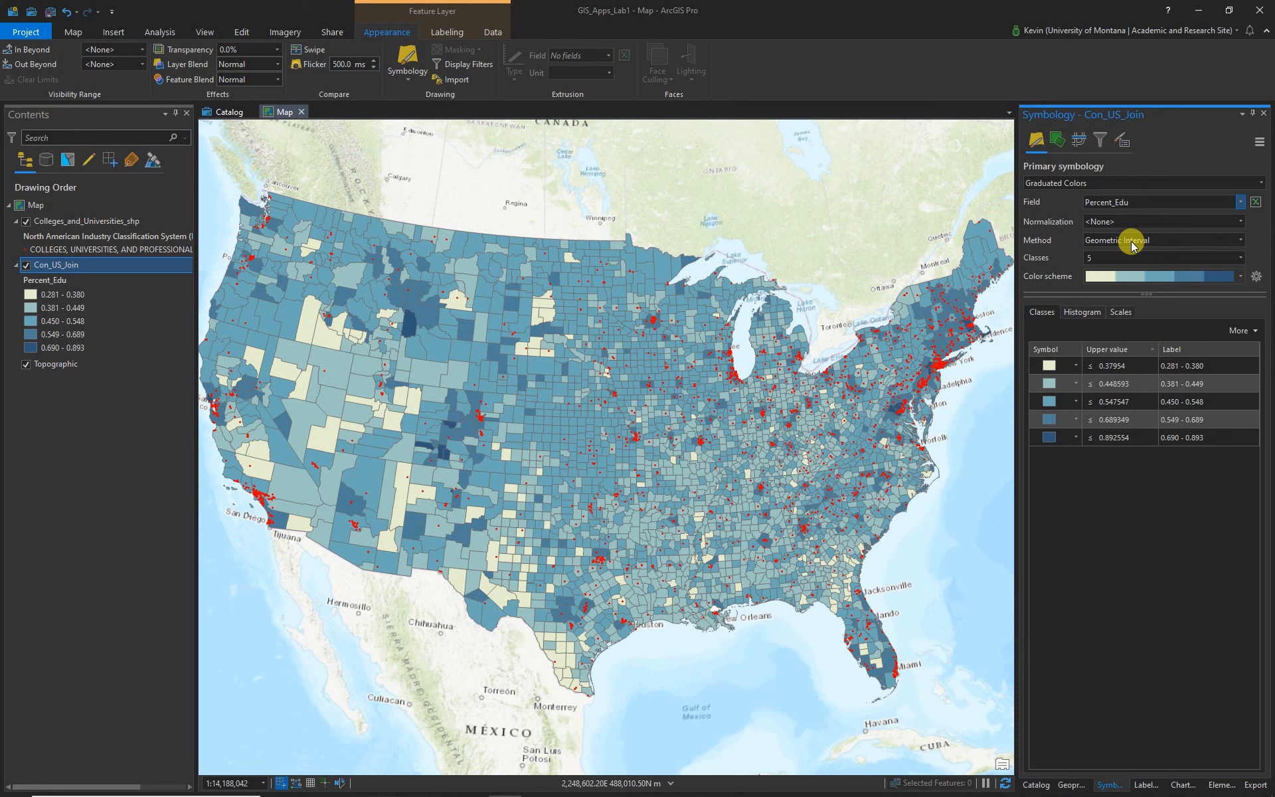
left_click(1083, 312)
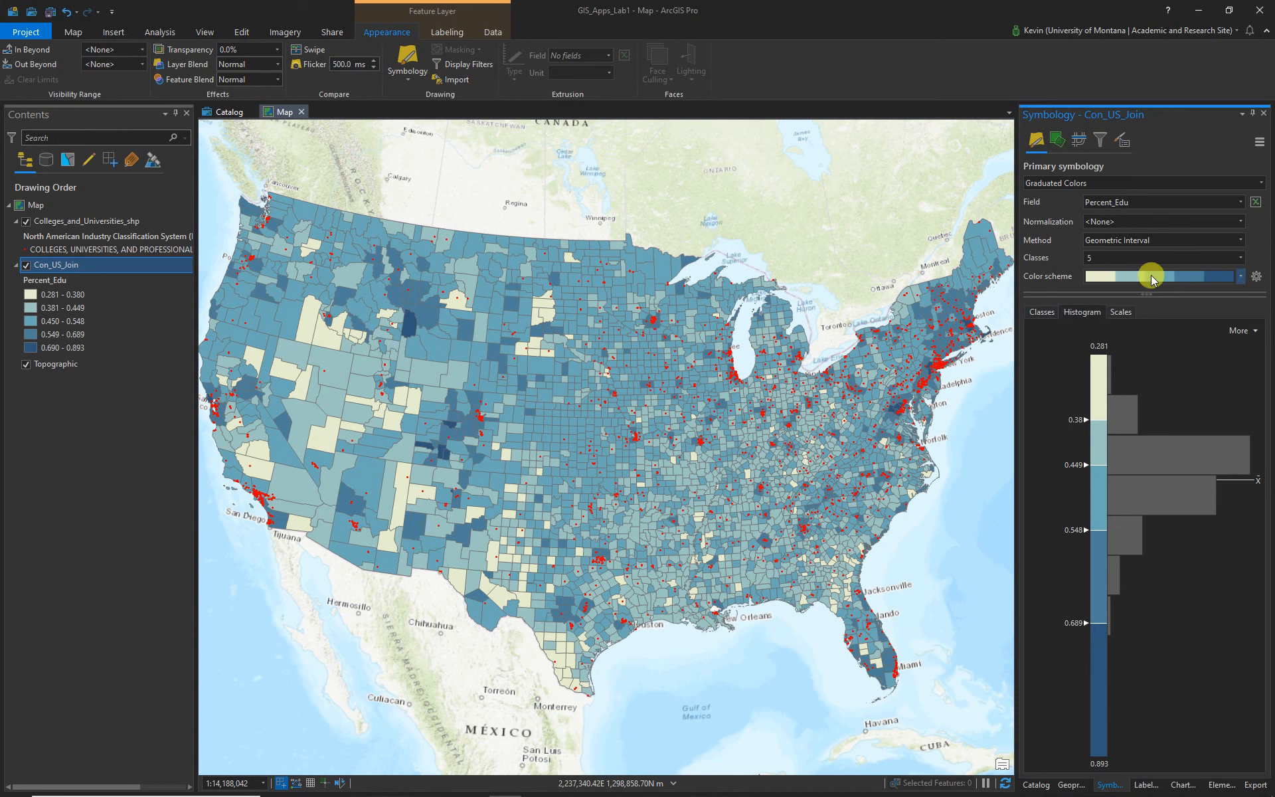
left_click(1041, 312)
left_click(1239, 240)
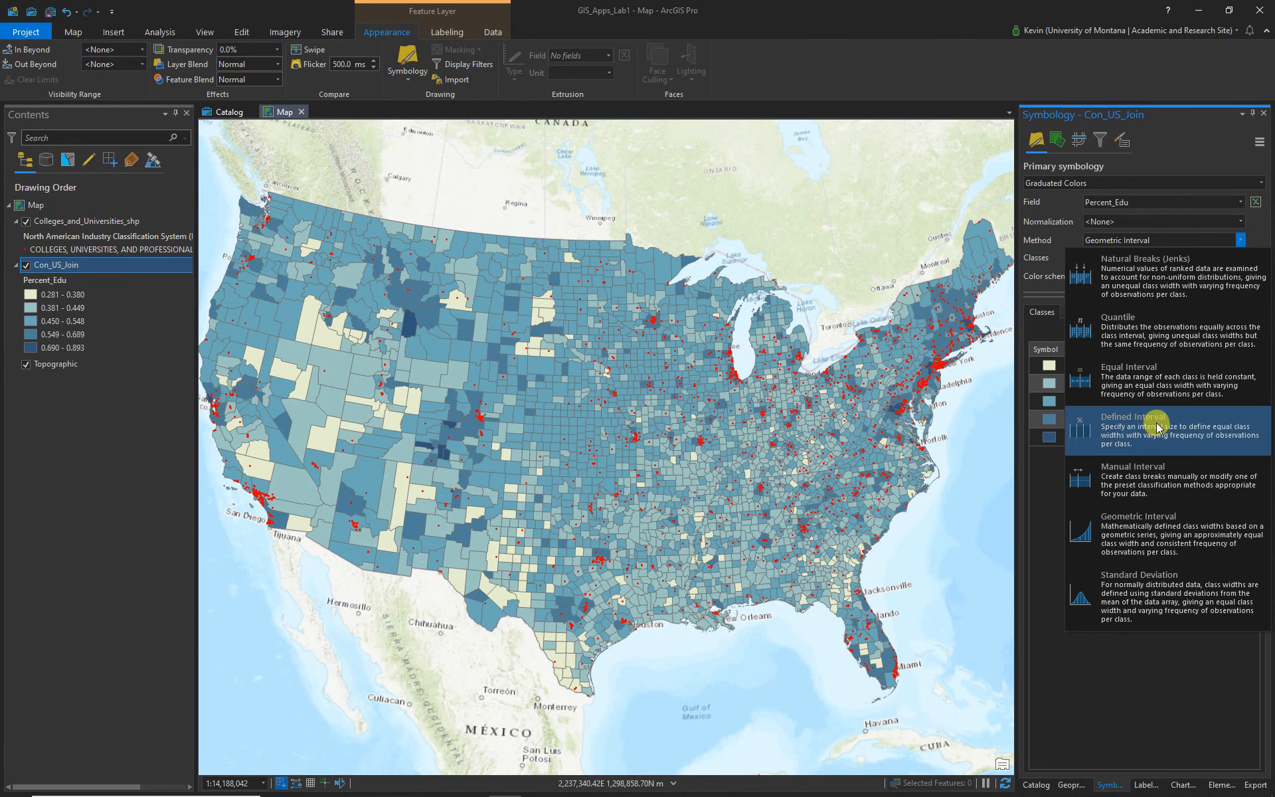
left_click(1155, 263)
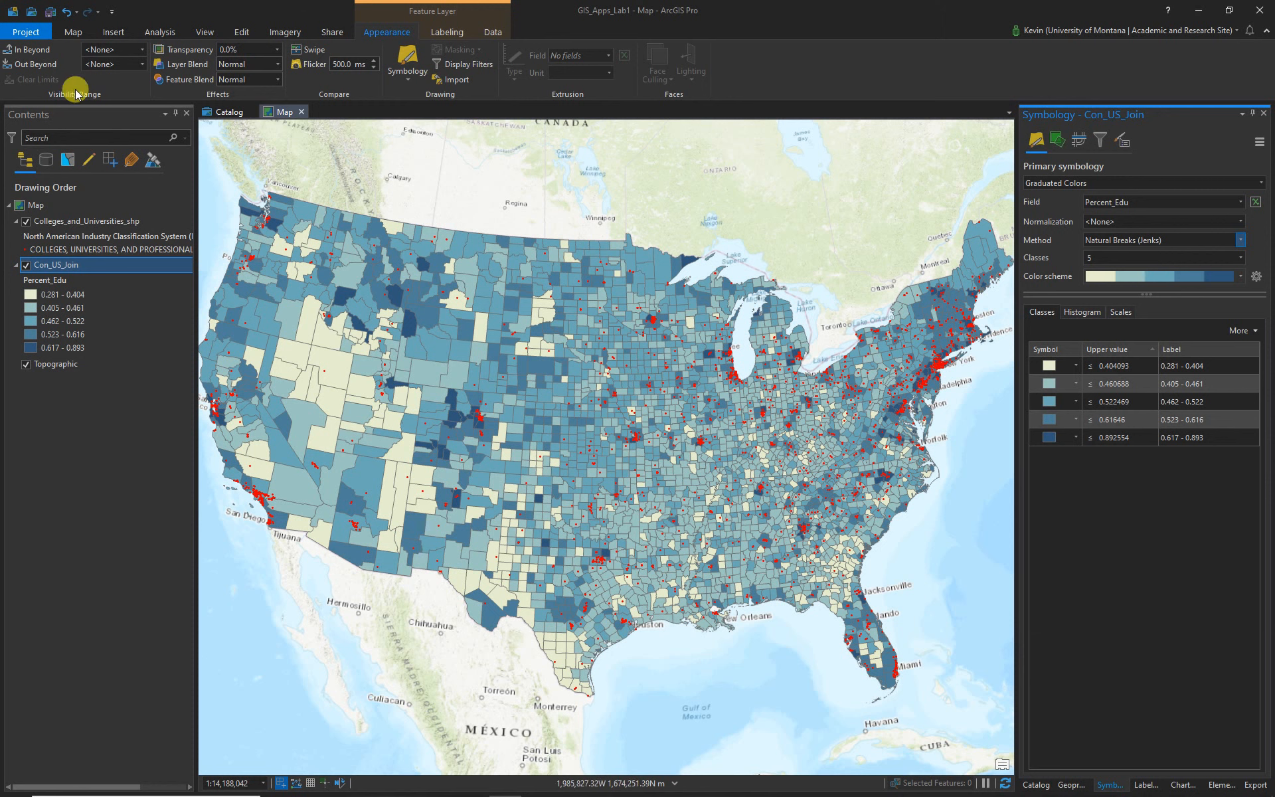
Hide the Colleges_and_Universities_shp layer and insert a new map into the project.
left_click(26, 221)
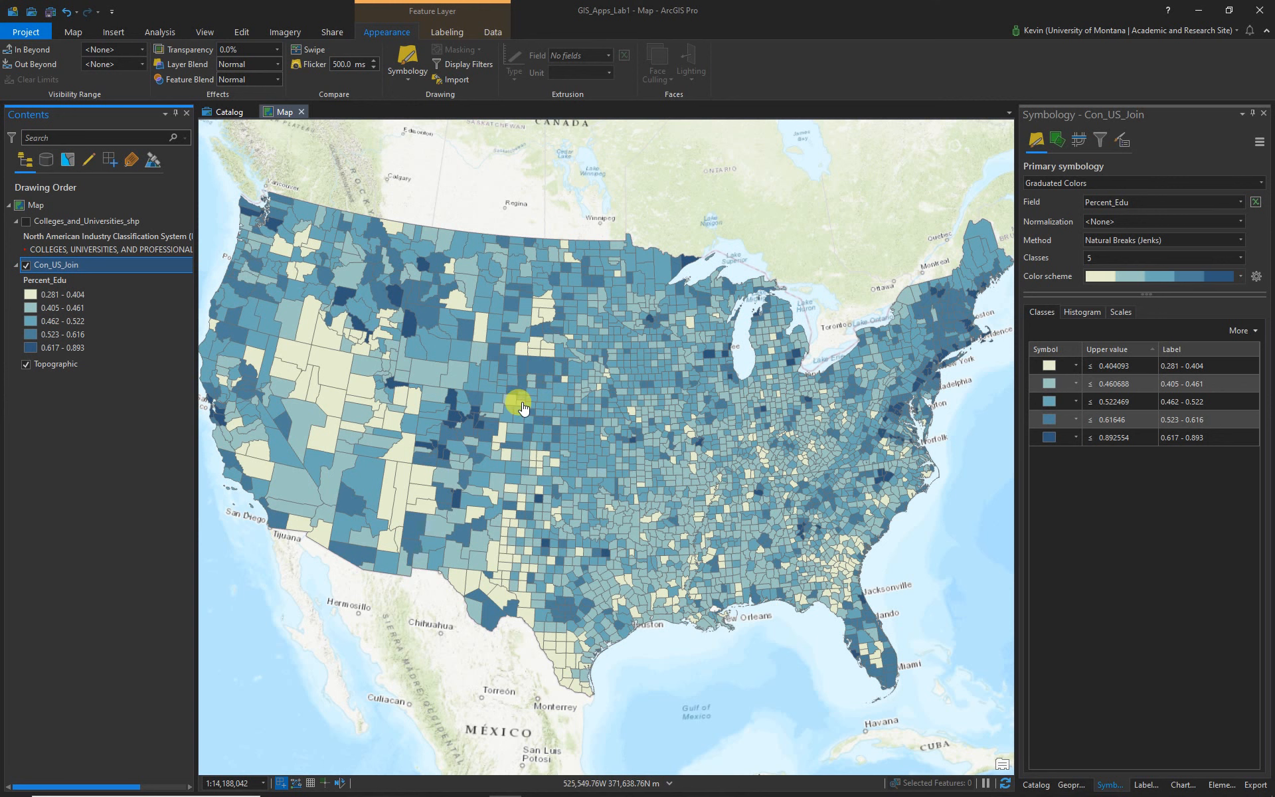
left_click(73, 33)
left_click(112, 31)
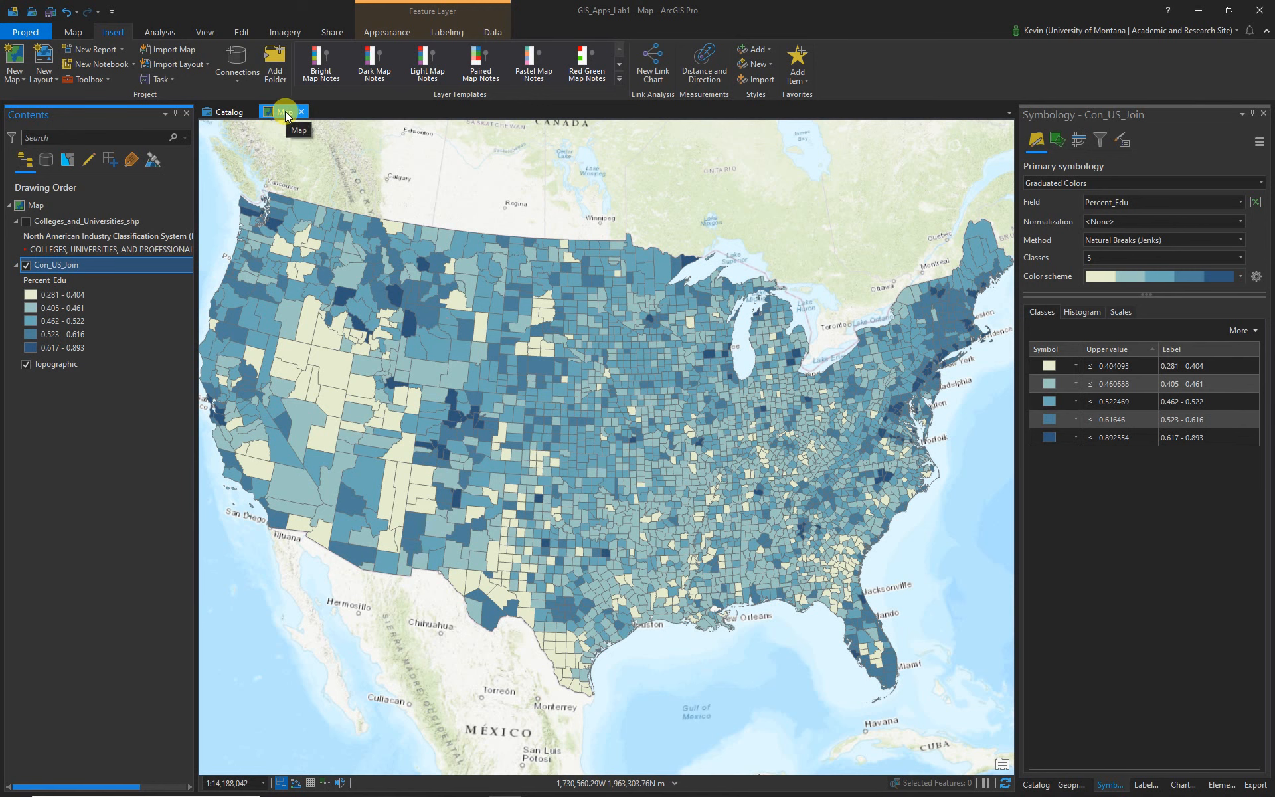
left_click(10, 58)
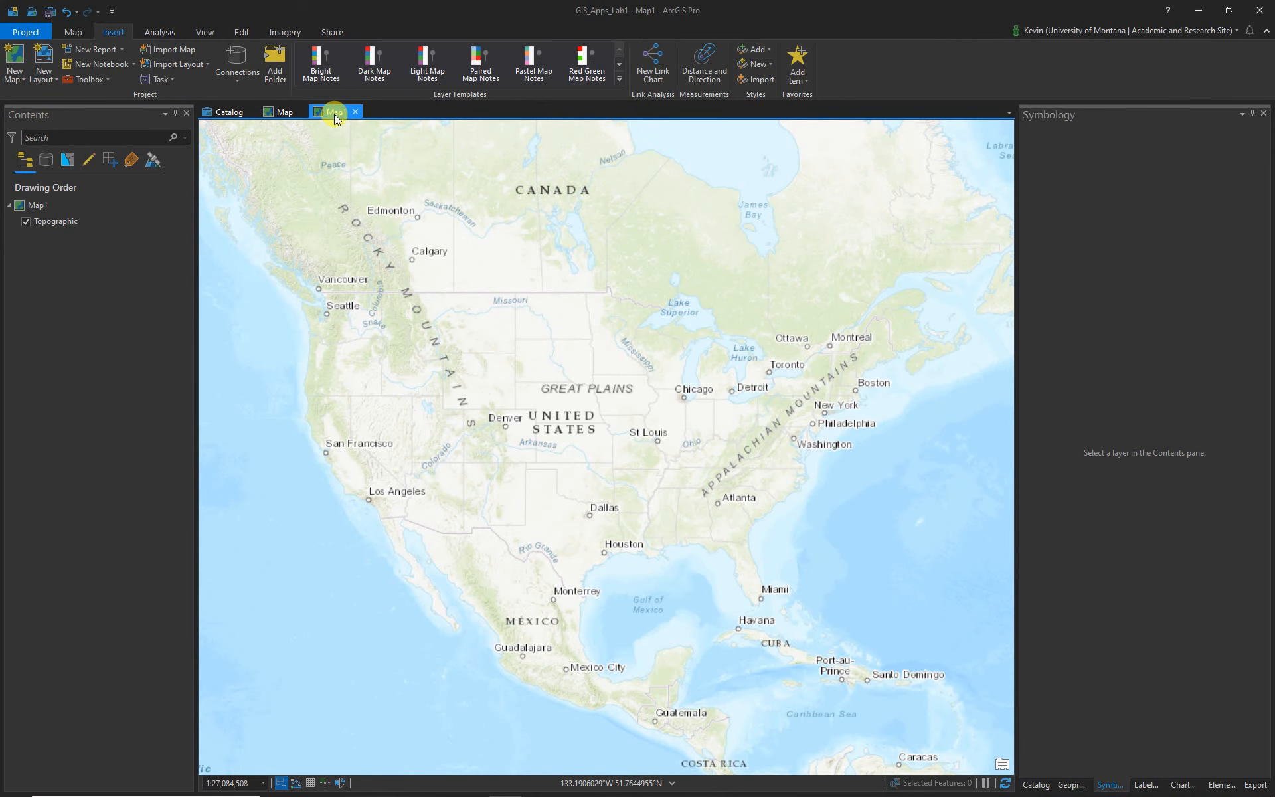
Rename the newly inserted map as Percent EDU.
right_click(337, 111)
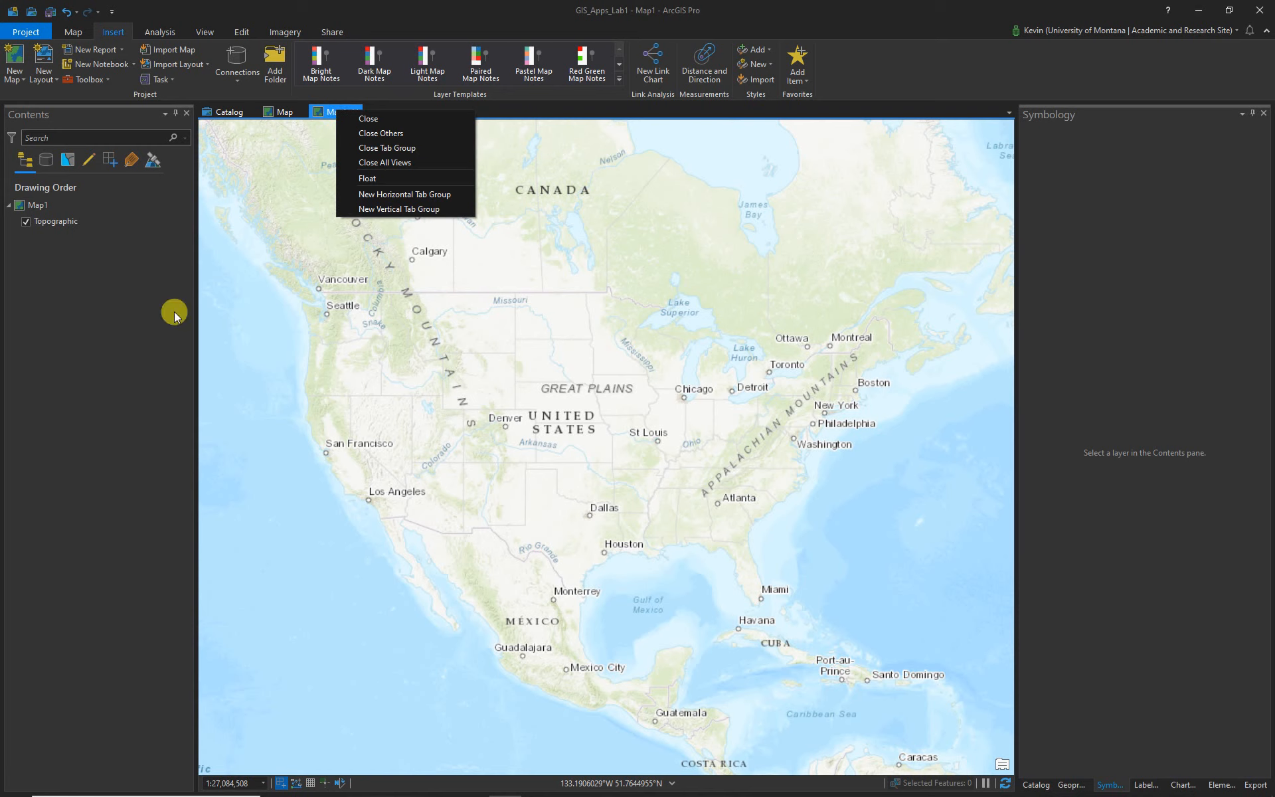
left_click(36, 206)
right_click(36, 210)
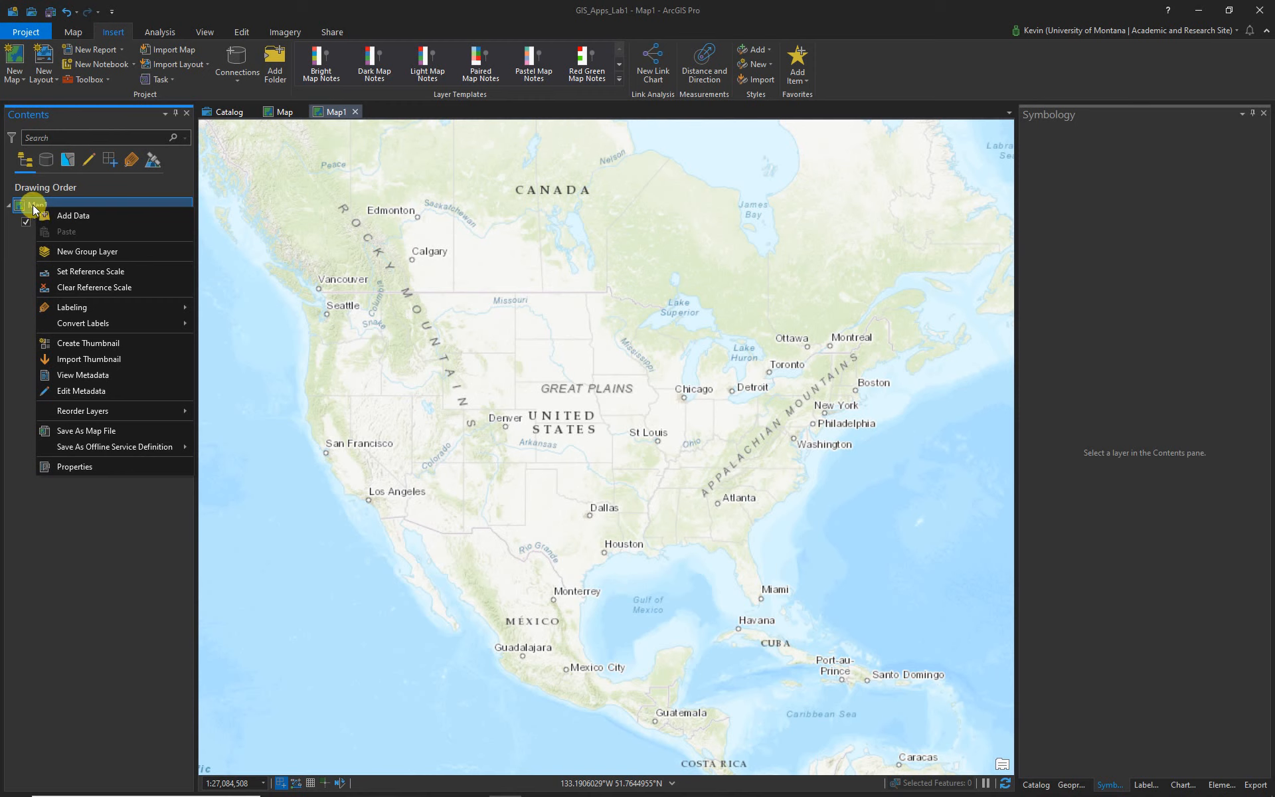
left_click(34, 205)
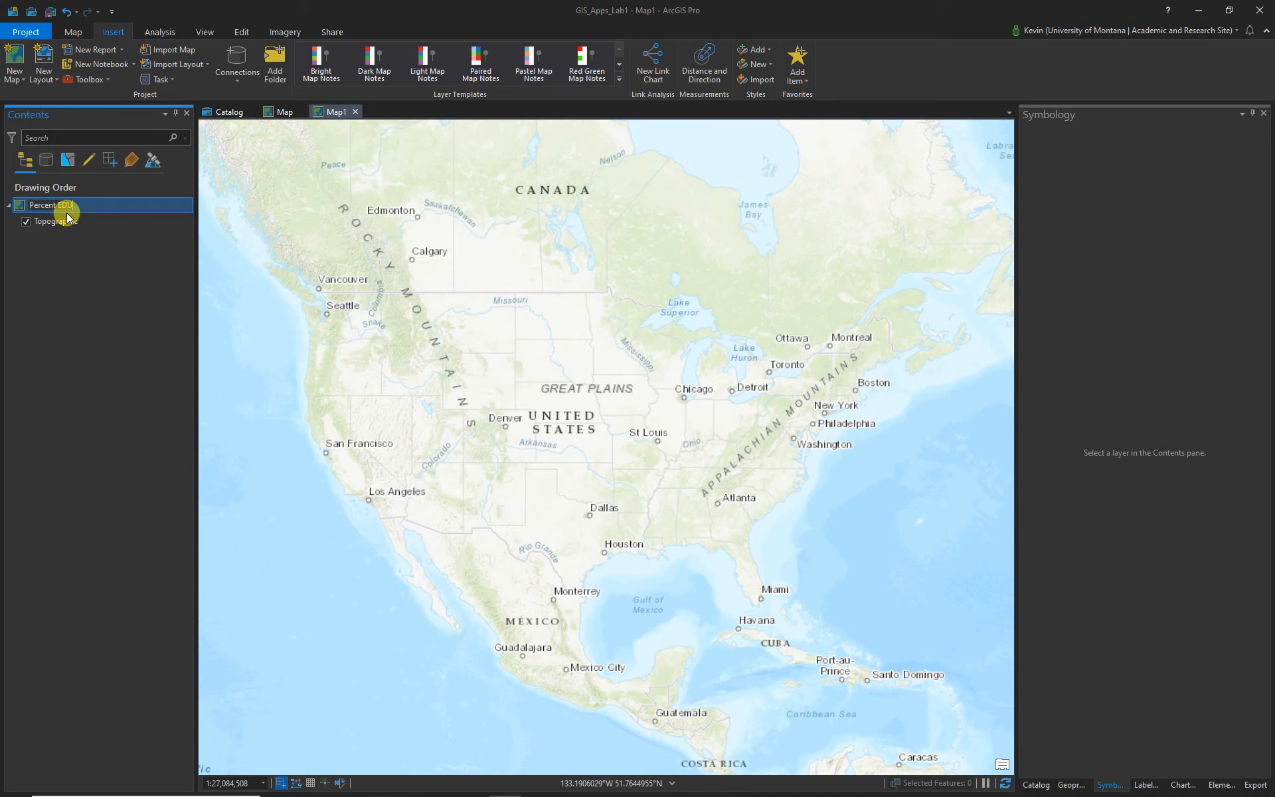
type("Percent EDU")
key("Return")
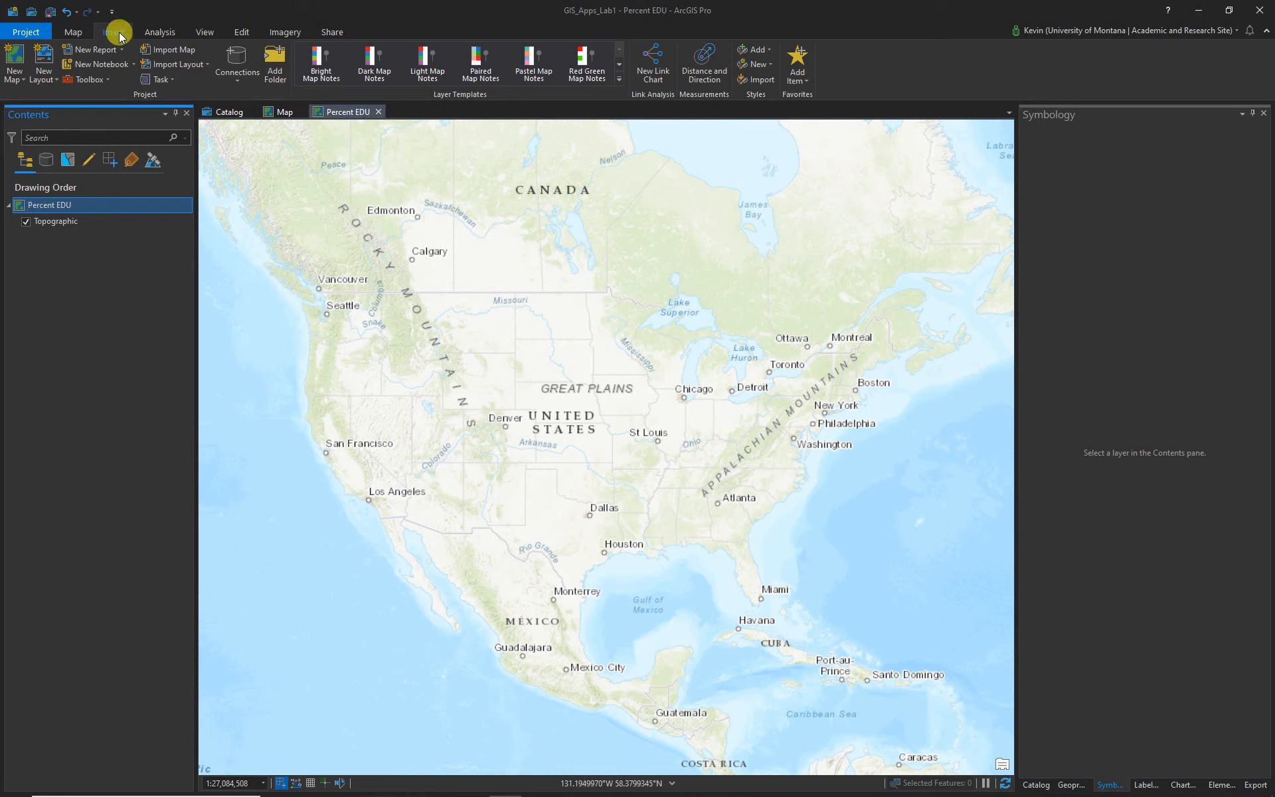
Copy the Con_US_Join layer from the original map and paste it into the Percent EDU map.
left_click(74, 32)
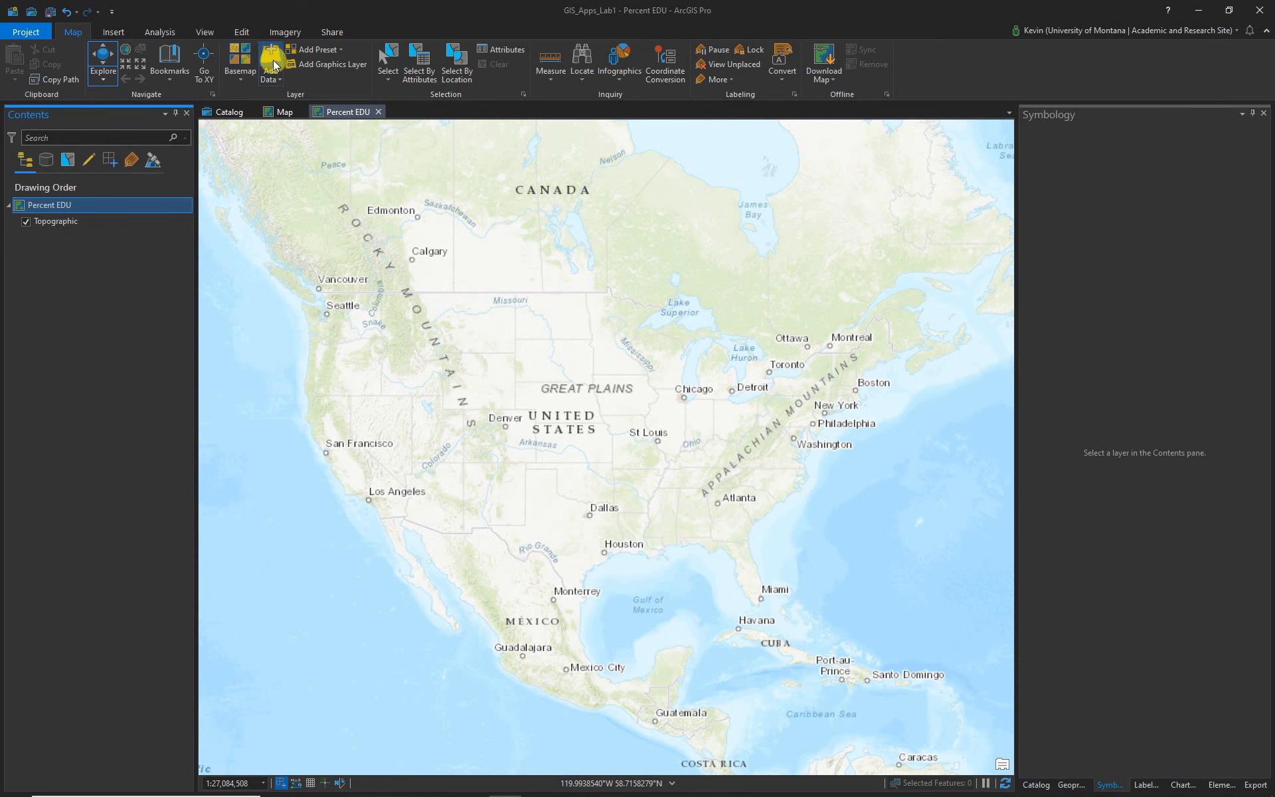
left_click(284, 111)
right_click(57, 266)
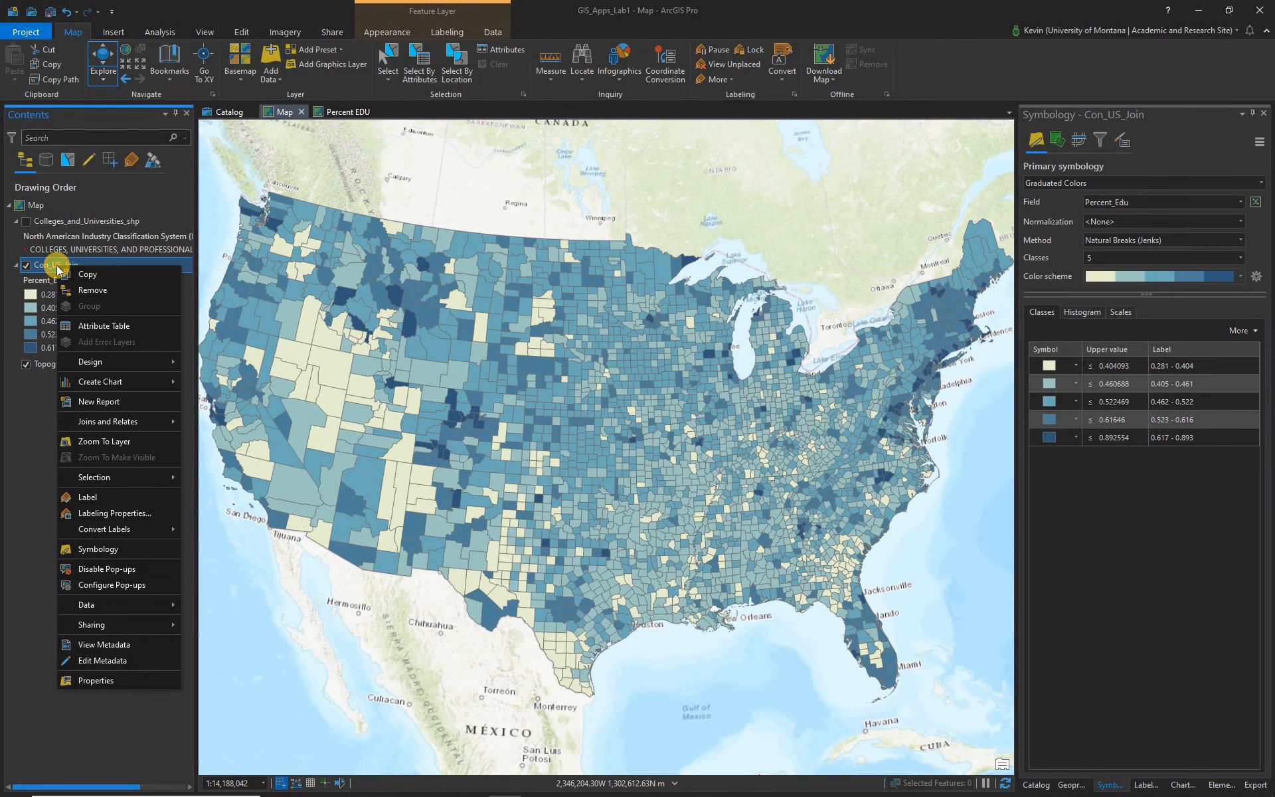
left_click(78, 277)
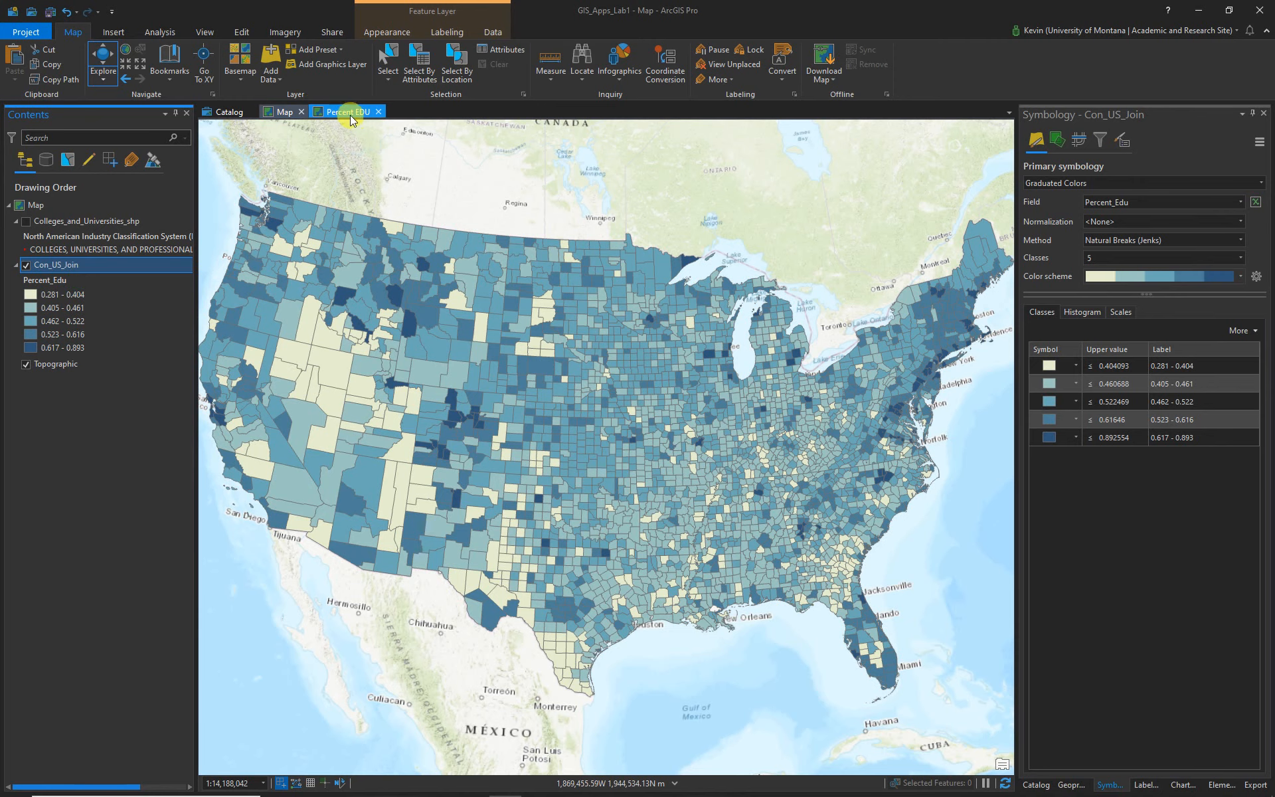
left_click(349, 113)
right_click(53, 207)
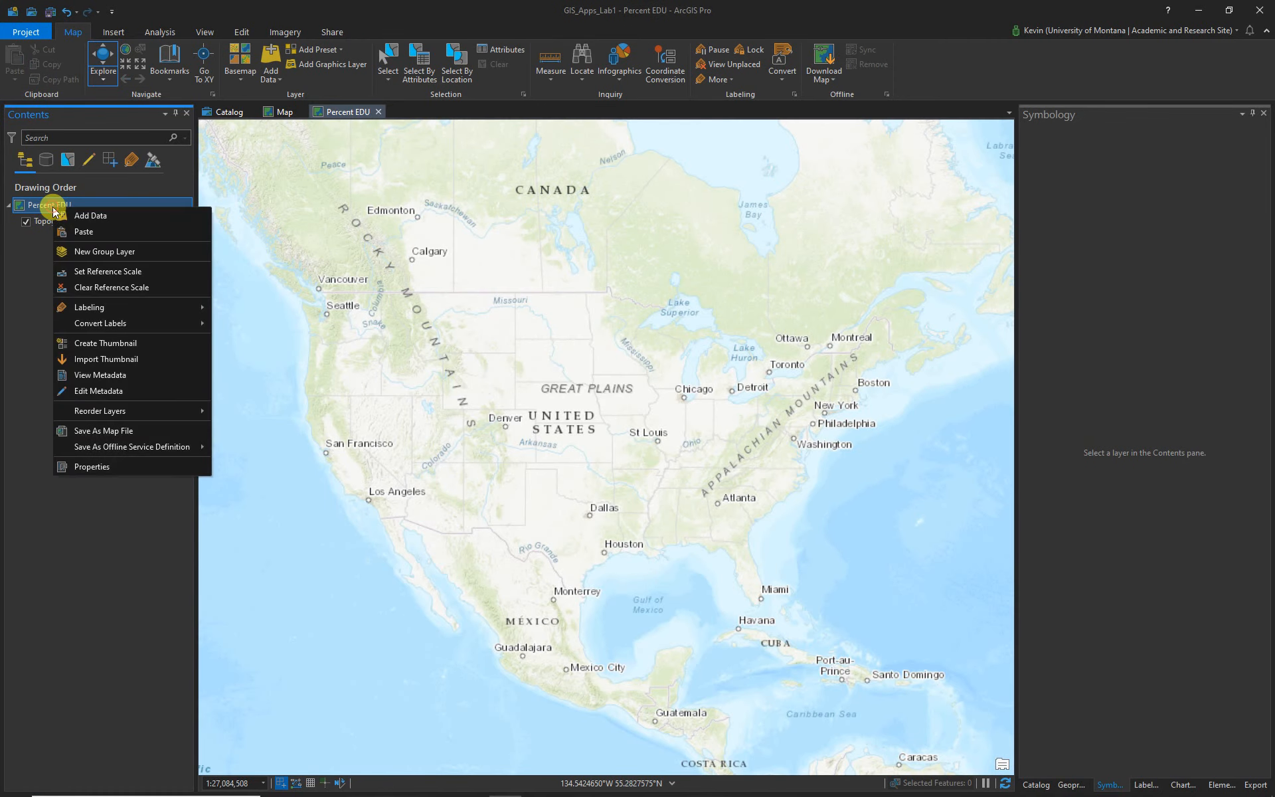
left_click(85, 227)
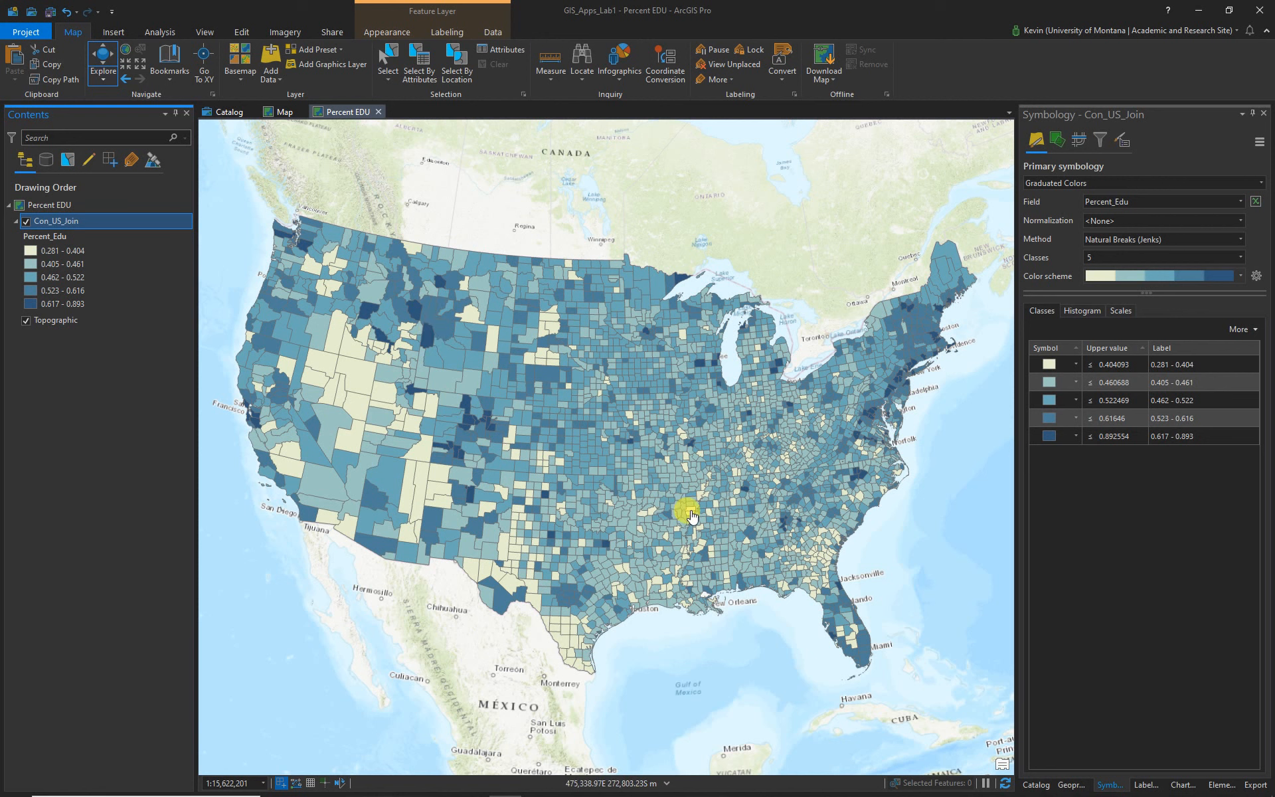
Return to the original map and rename it as Working Map.
left_click(293, 117)
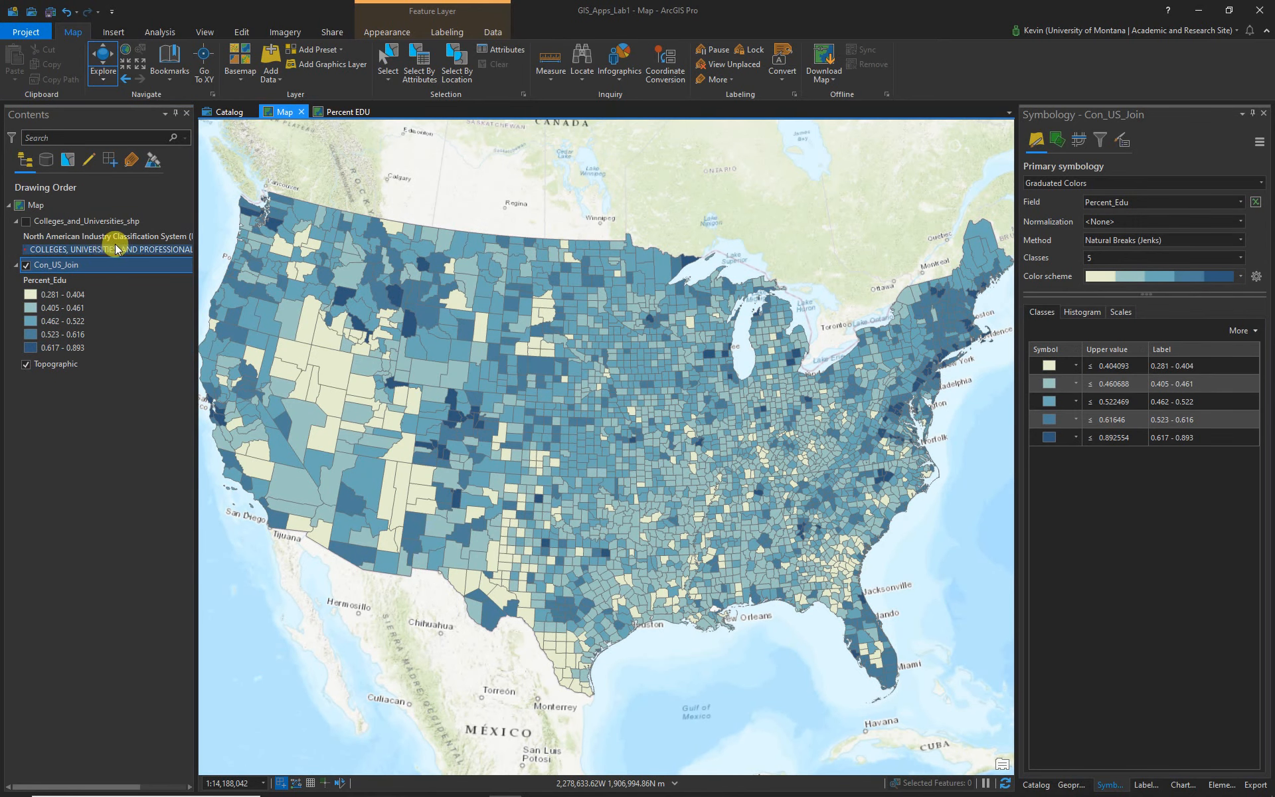
left_click(36, 206)
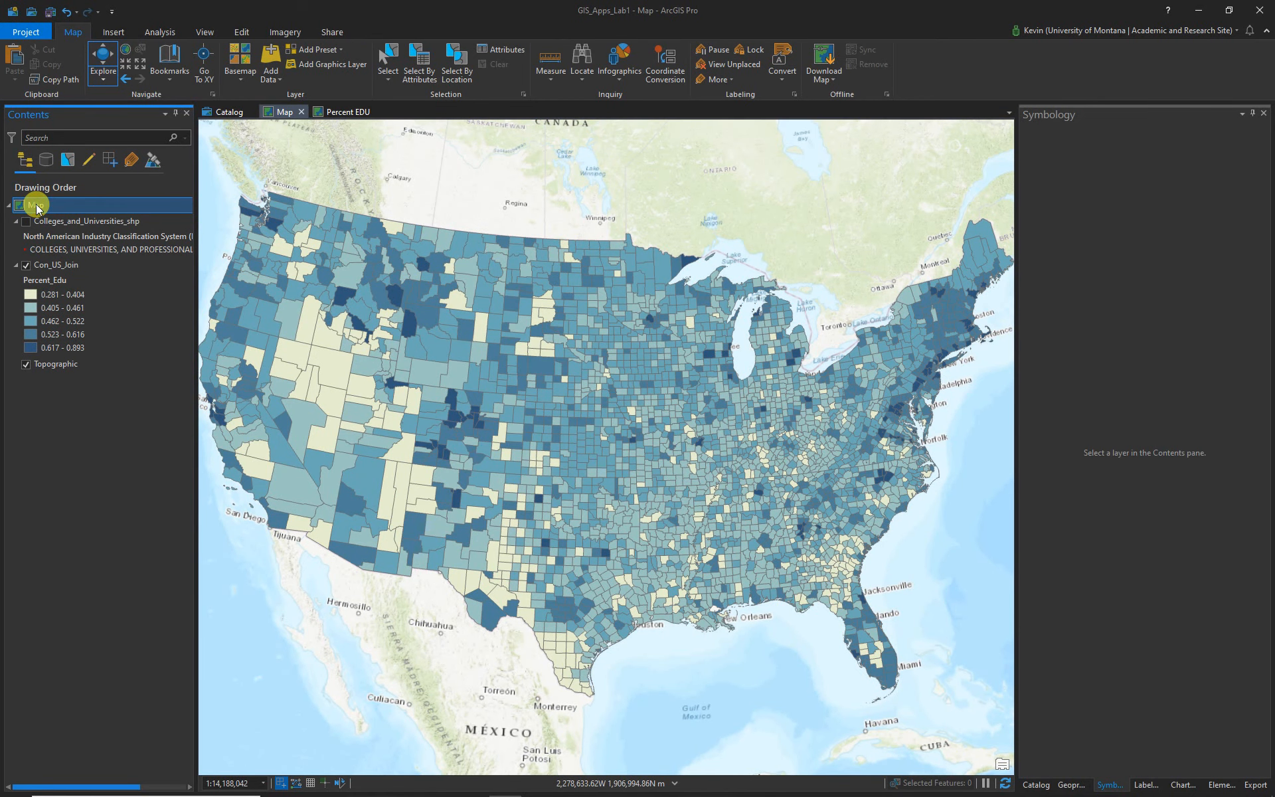
left_click(36, 205)
type("Working Ma")
key("Return")
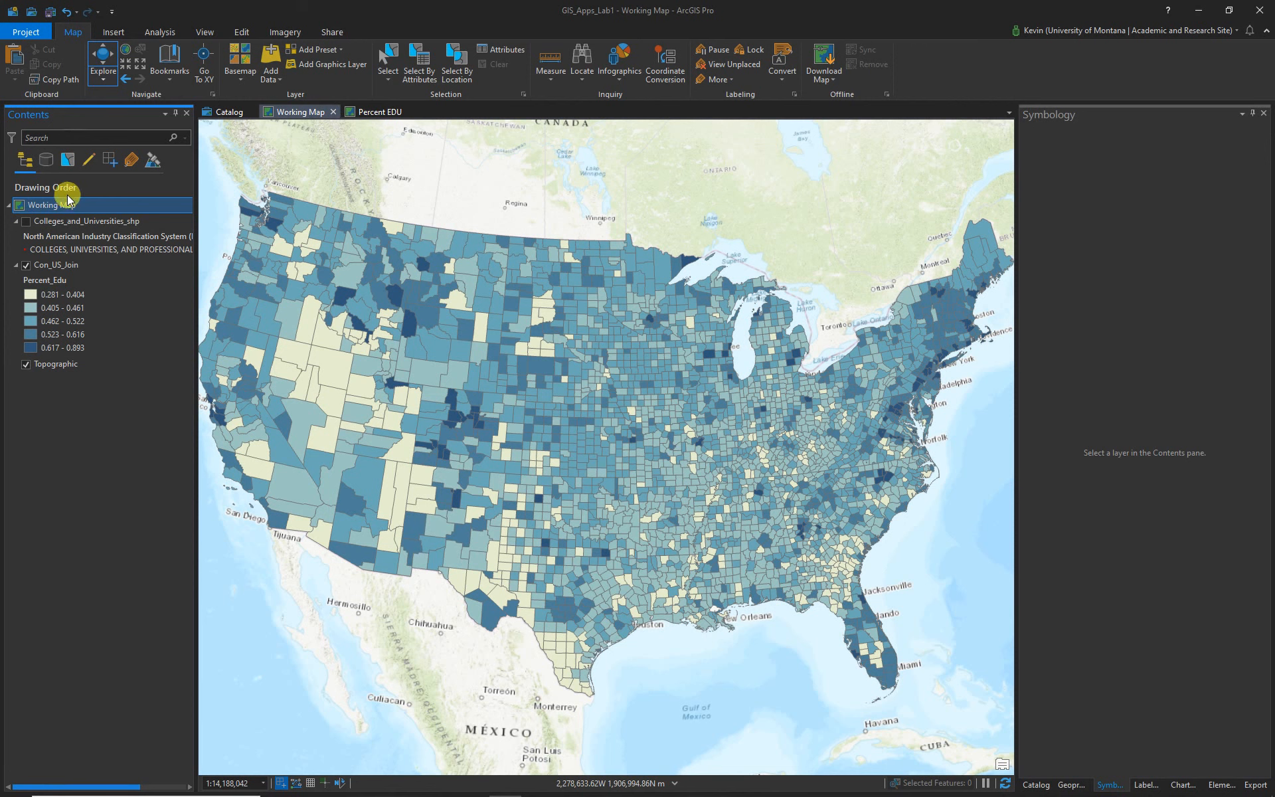
Open the Con_US_Join attribute table from Working Map and add a Double field named EDU_Density.
right_click(60, 267)
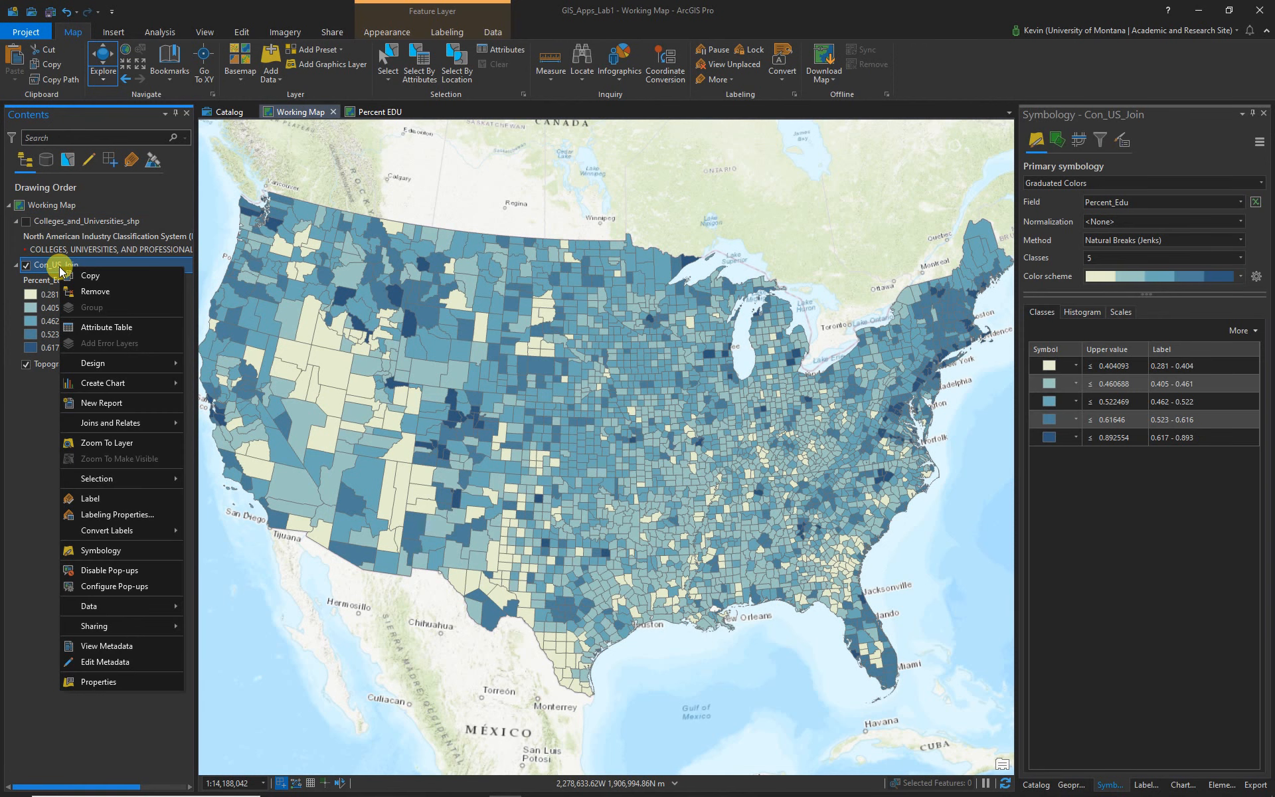
left_click(179, 332)
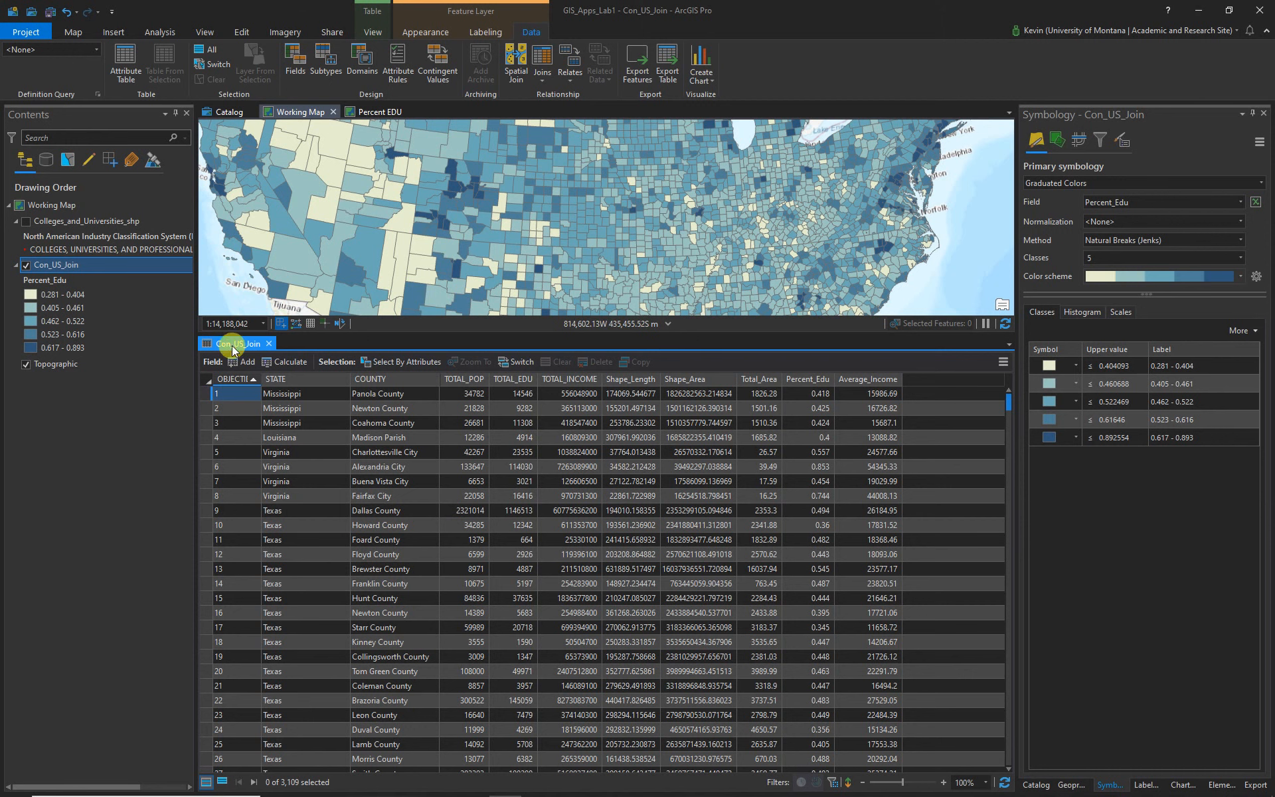
left_click(245, 363)
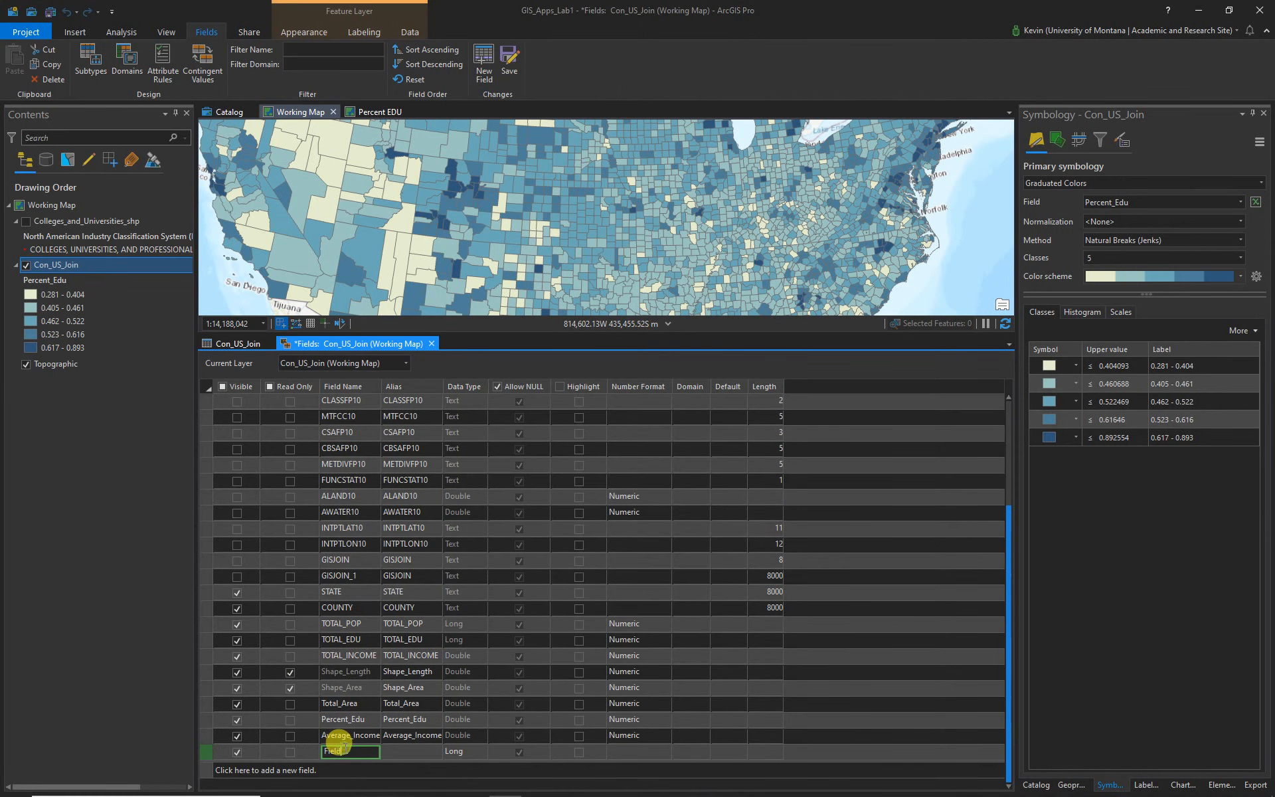
left_click_drag(340, 749, 304, 749)
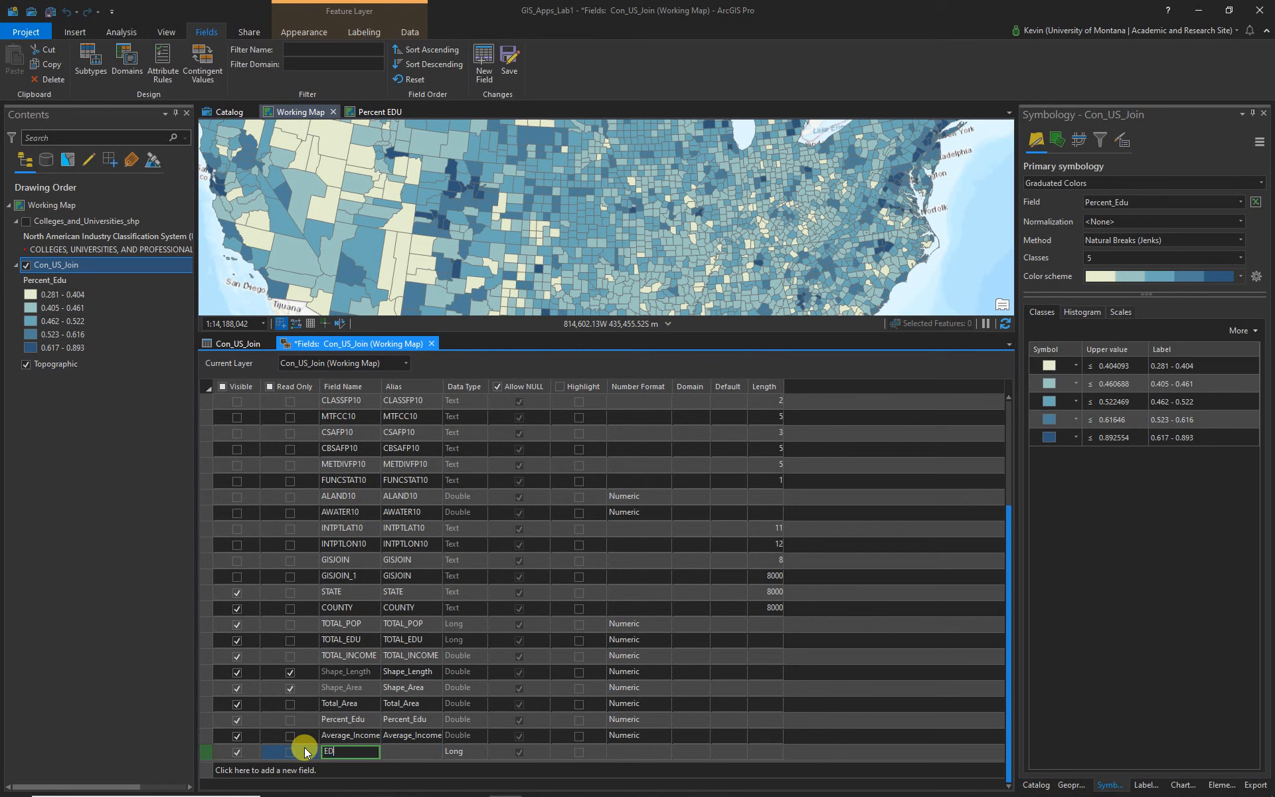
type("EDU_Density")
key("Return")
left_click(452, 748)
left_click(479, 750)
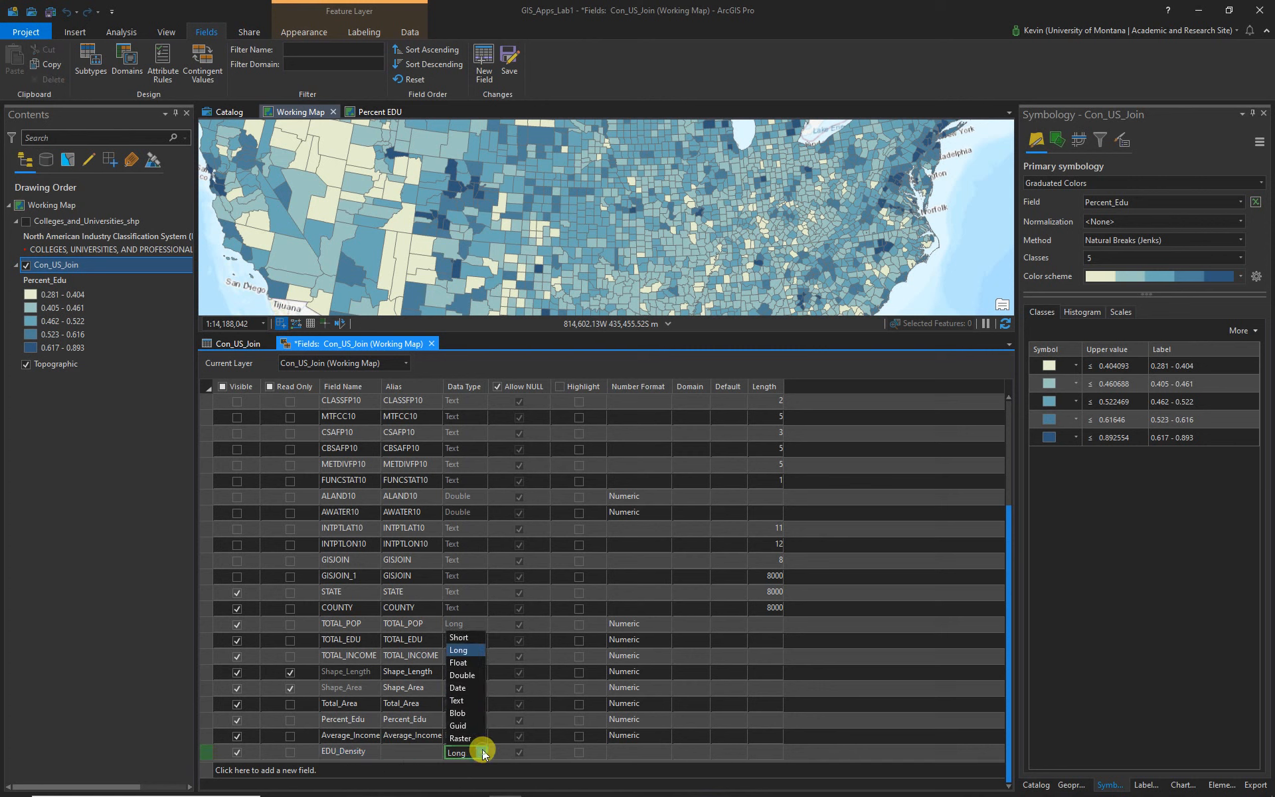
left_click(469, 672)
Set the EDU_Density number format to Numeric with 4 decimal places and save the field changes.
left_click(623, 747)
left_click(664, 752)
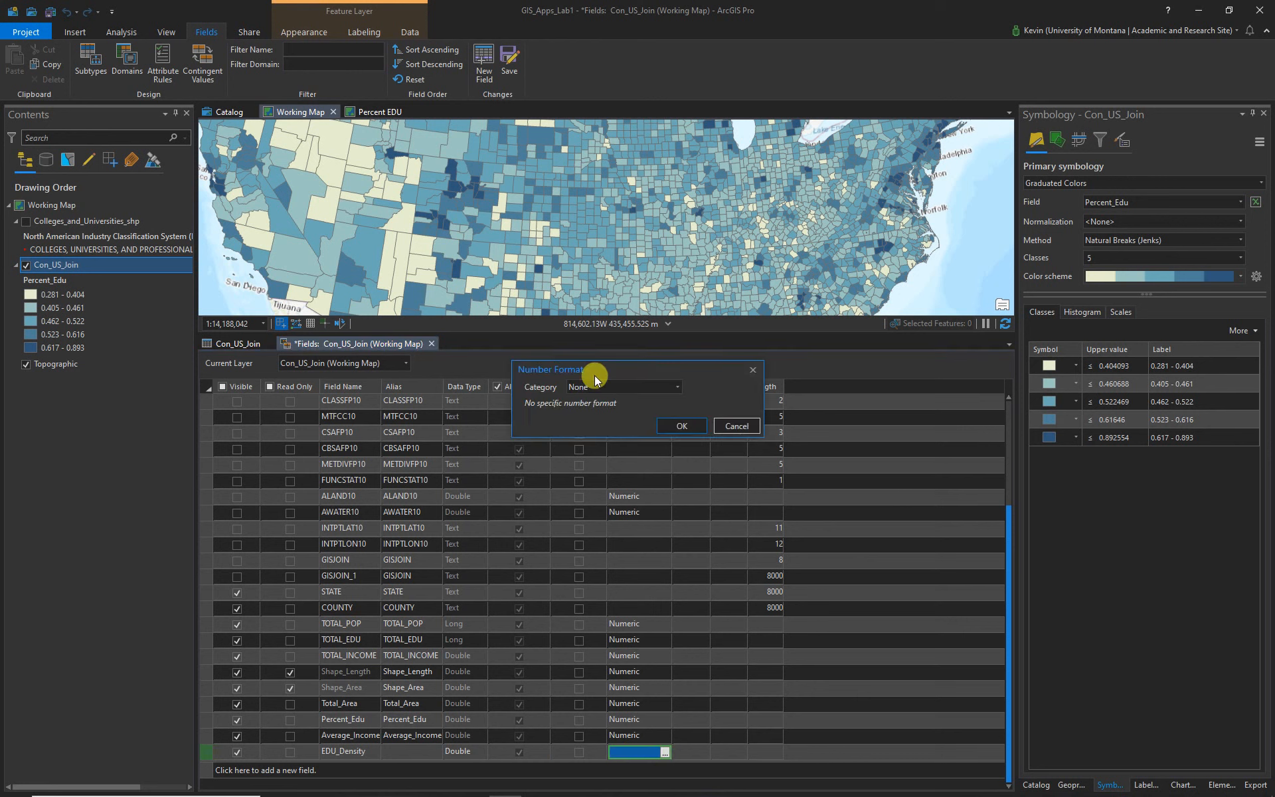
left_click(672, 386)
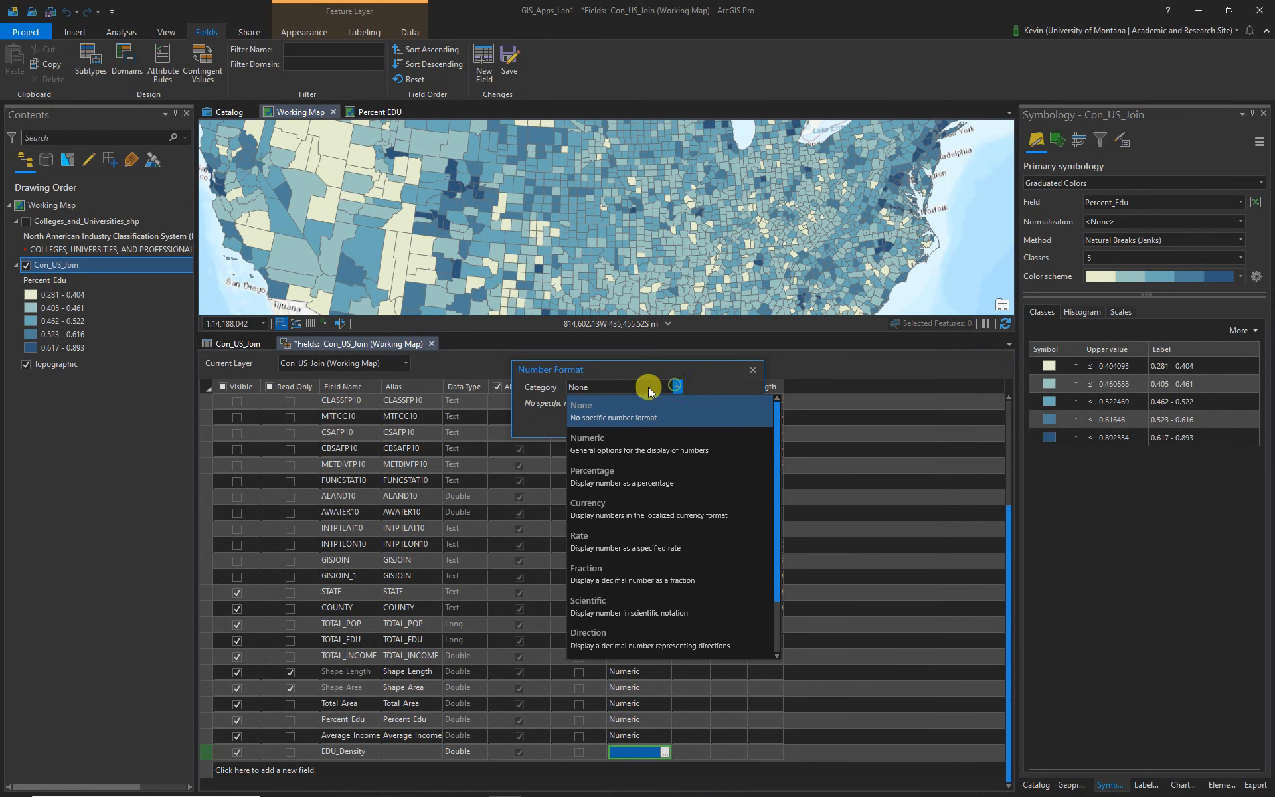
left_click(601, 444)
left_click(665, 427)
left_click(666, 427)
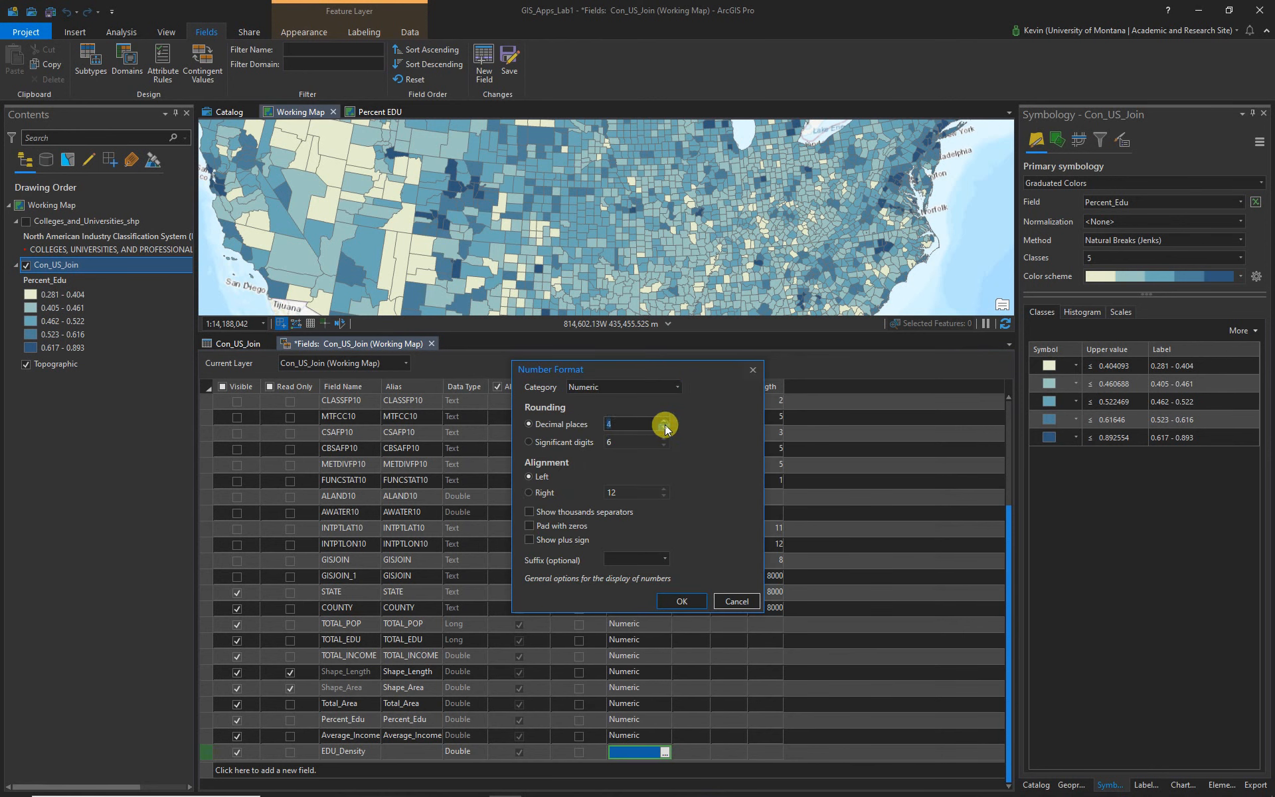
left_click(685, 599)
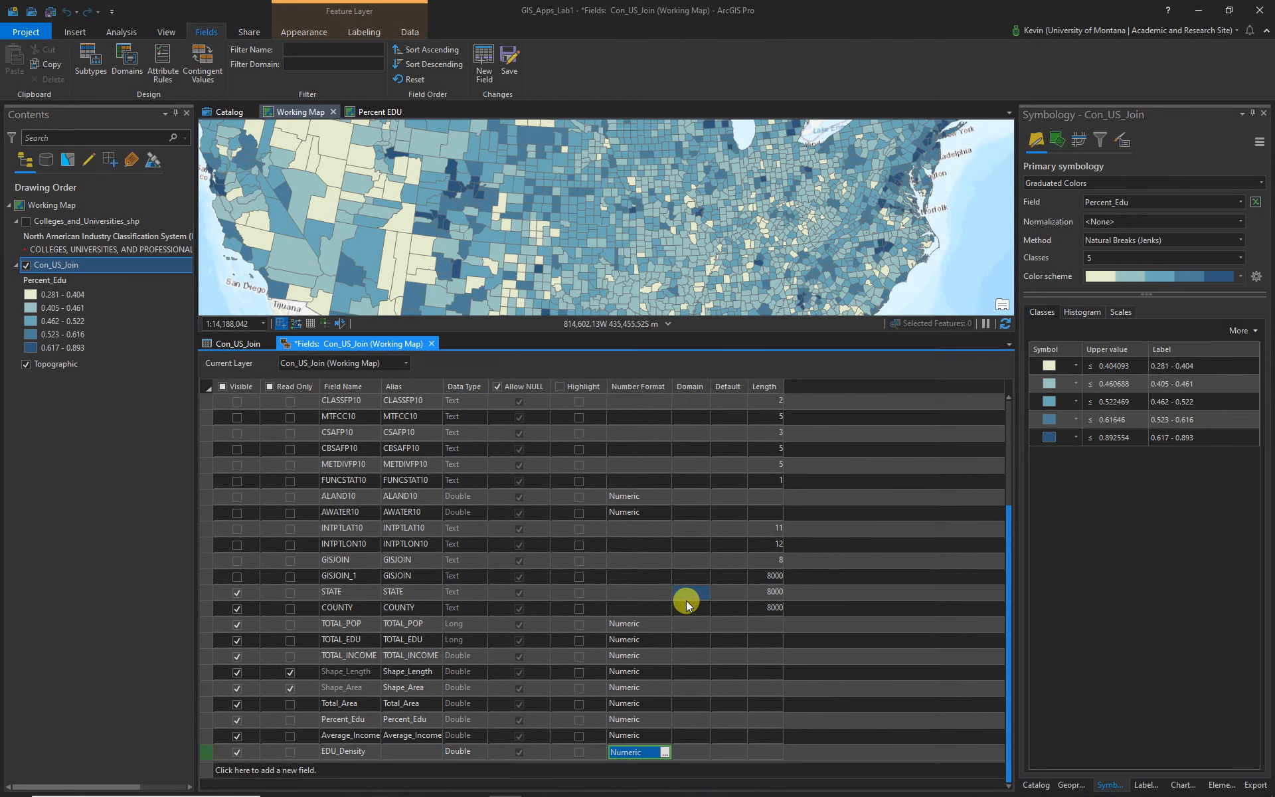
left_click(509, 57)
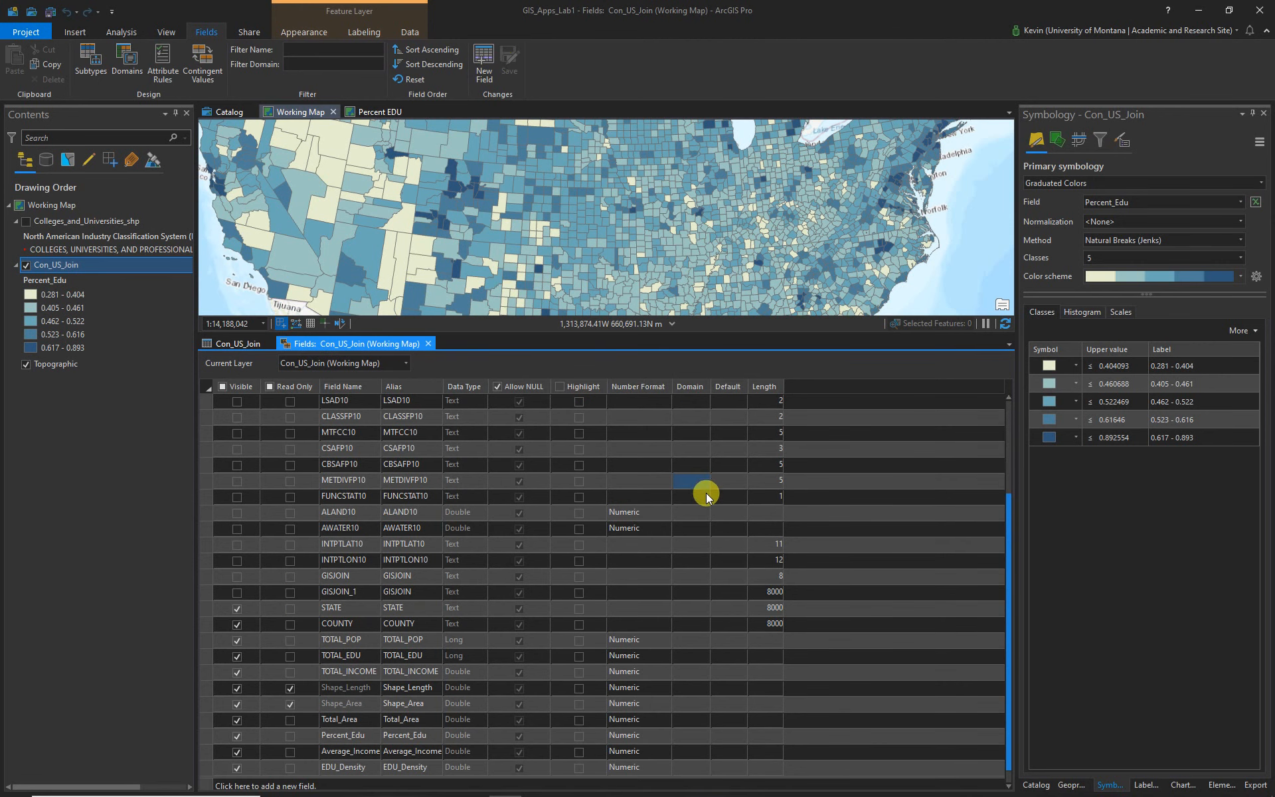
Add another field named Income_Density to Con_US_Join with the Double data type.
scroll(707, 496, "down", 1)
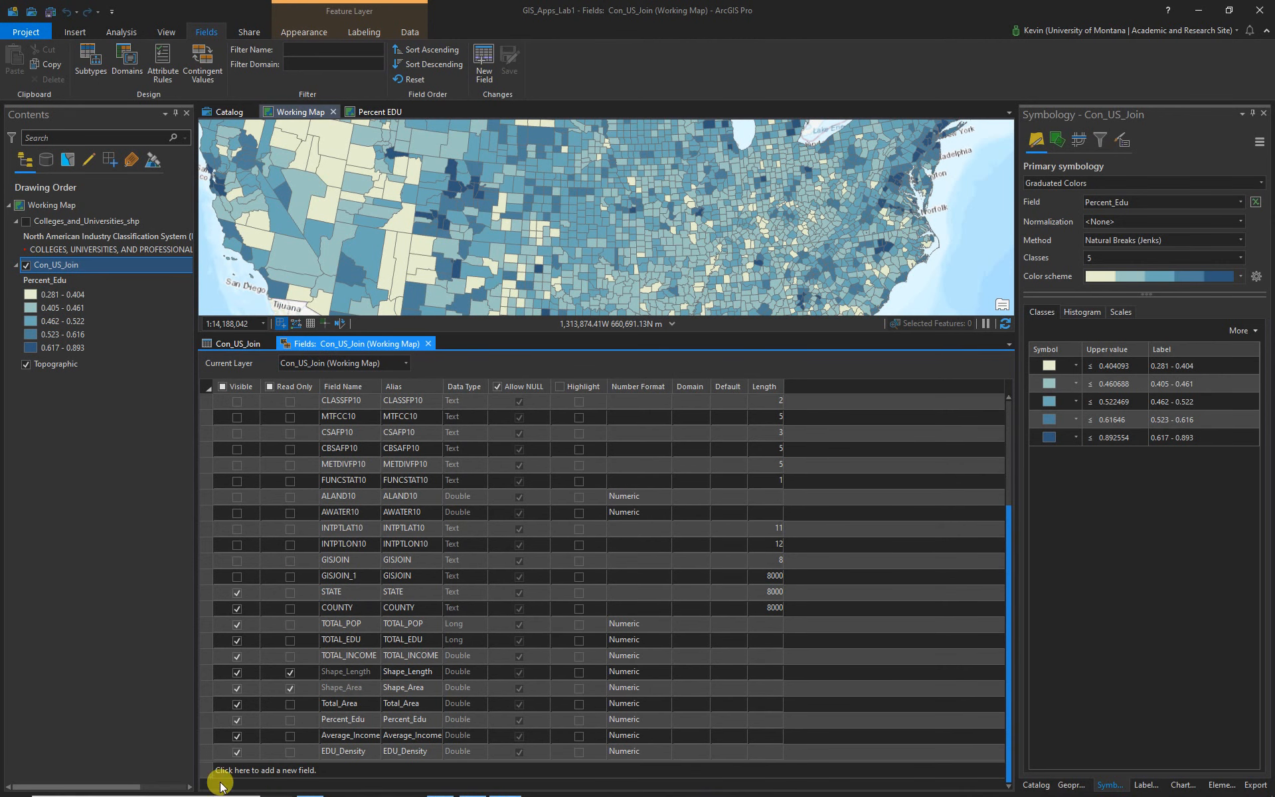
left_click(265, 770)
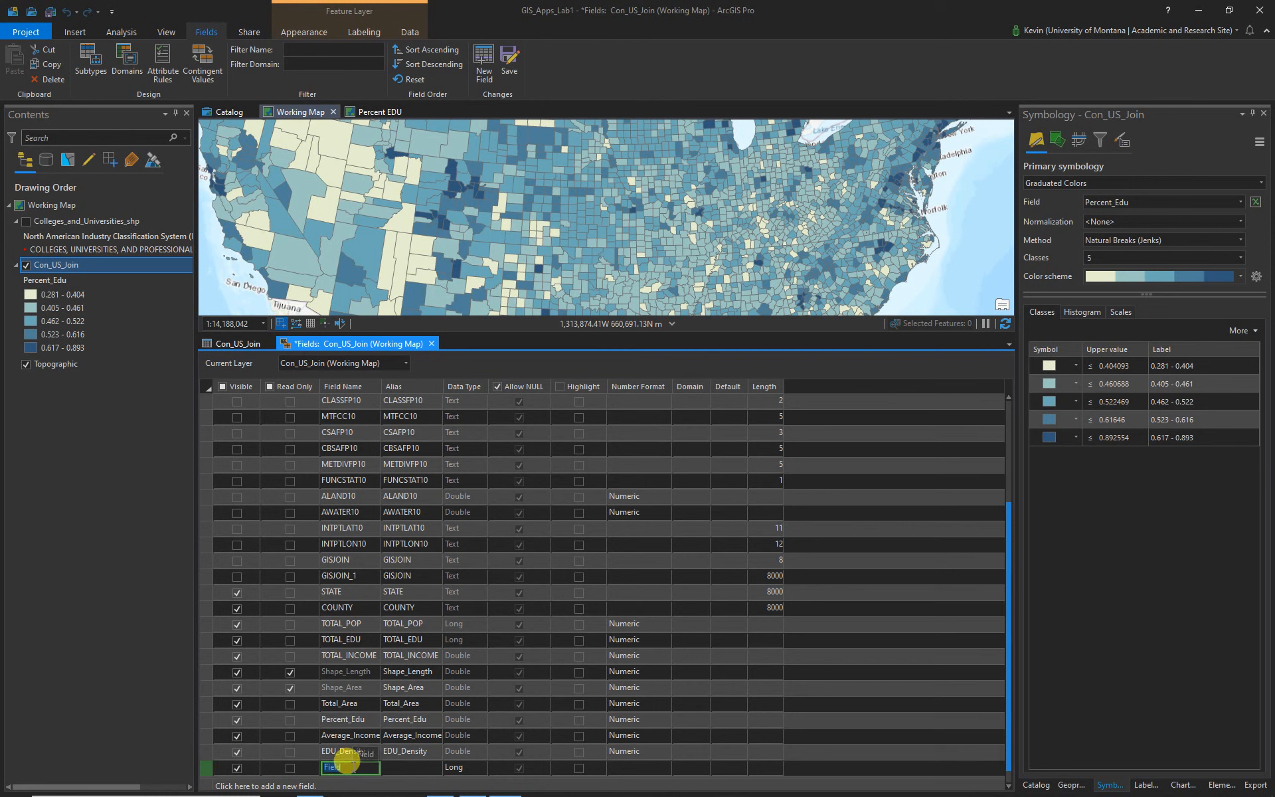
type("I")
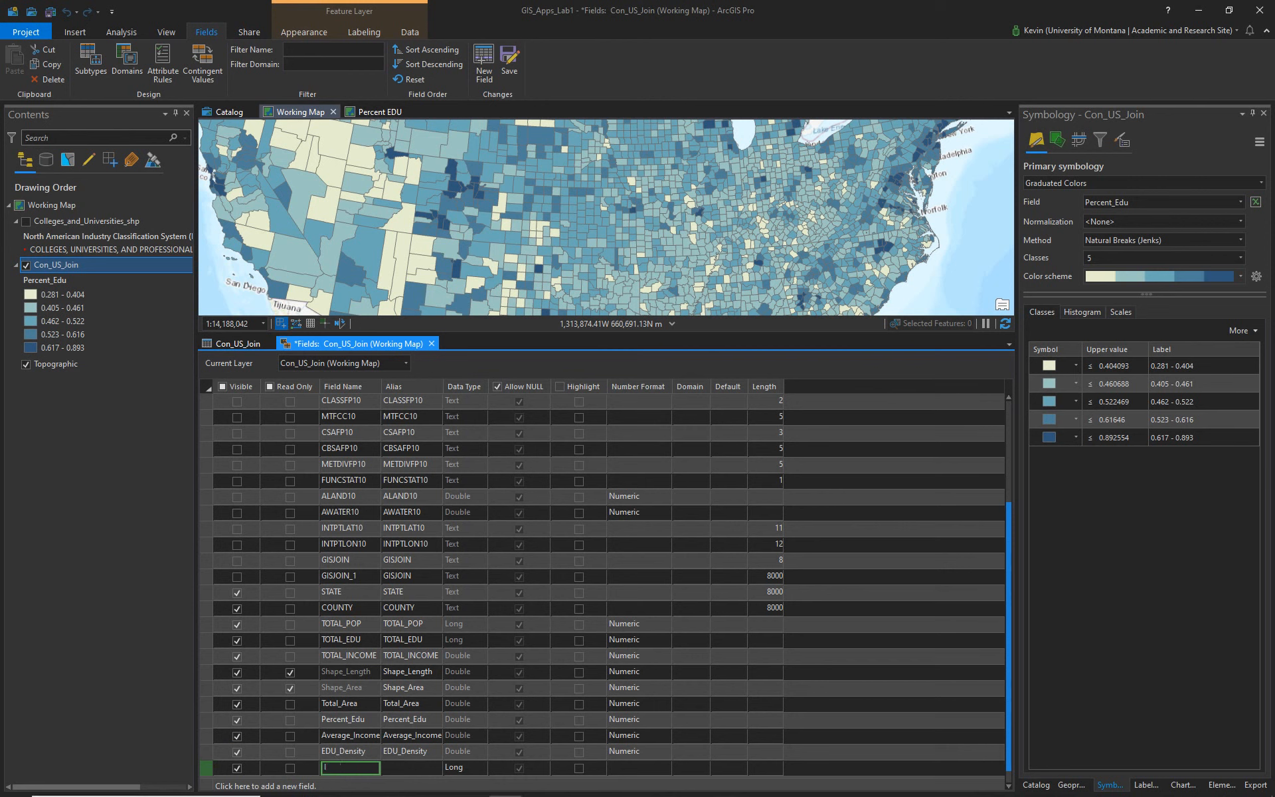
type("ncome_Density_")
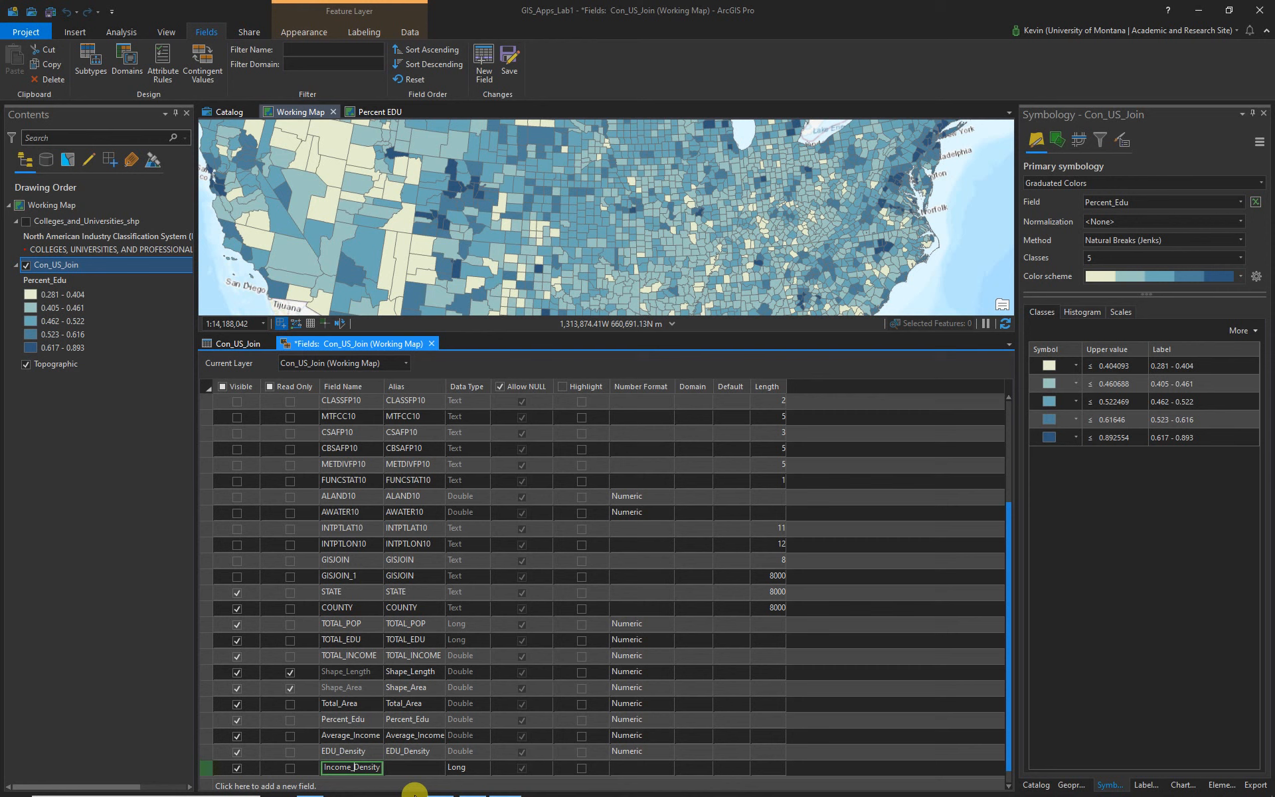
key("ctrl+a")
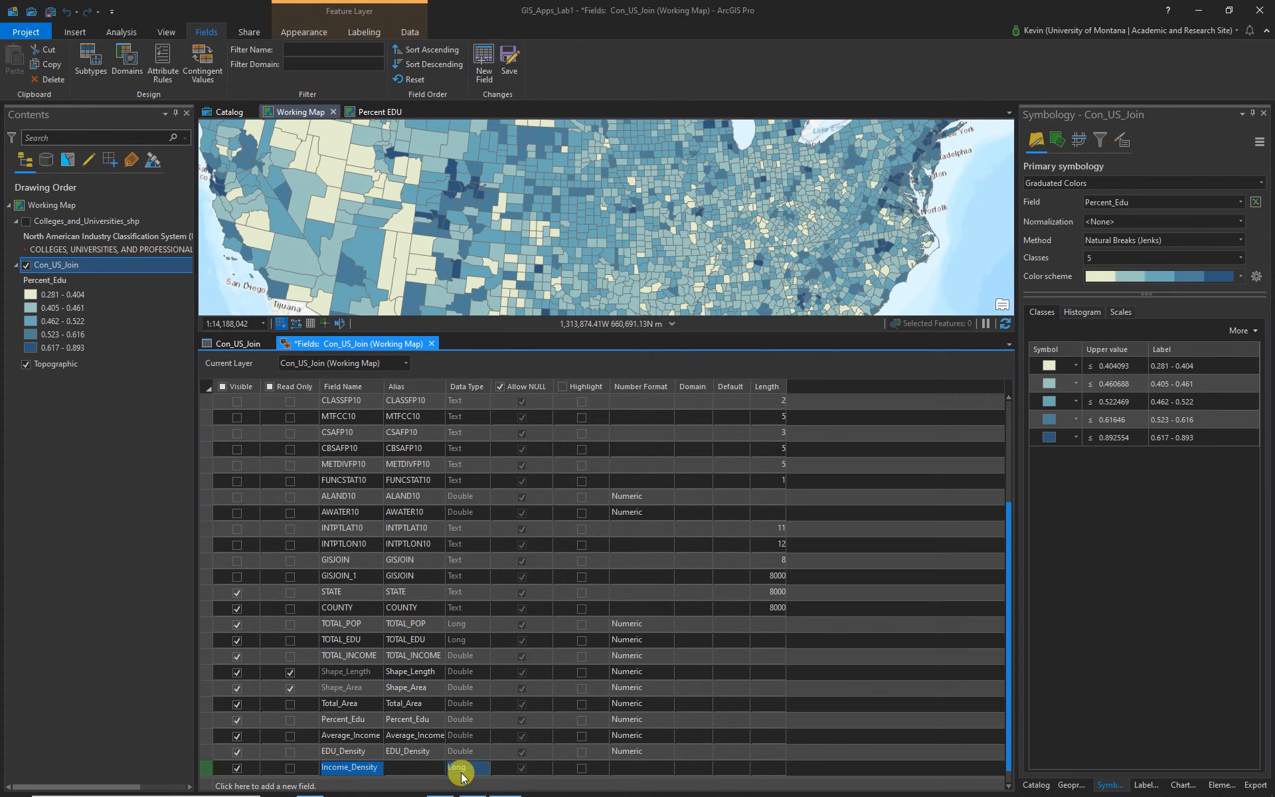
scroll(380, 769, "down", 1)
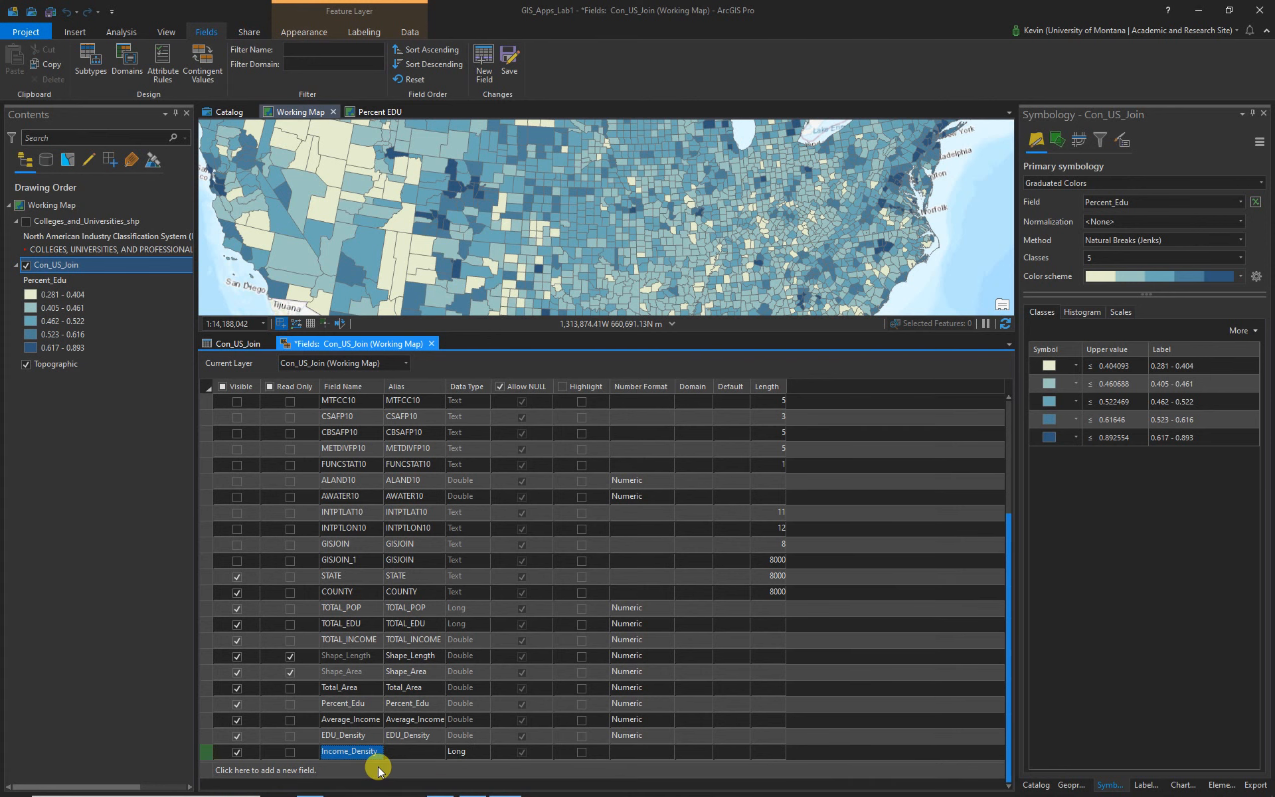
left_click(473, 751)
left_click(485, 751)
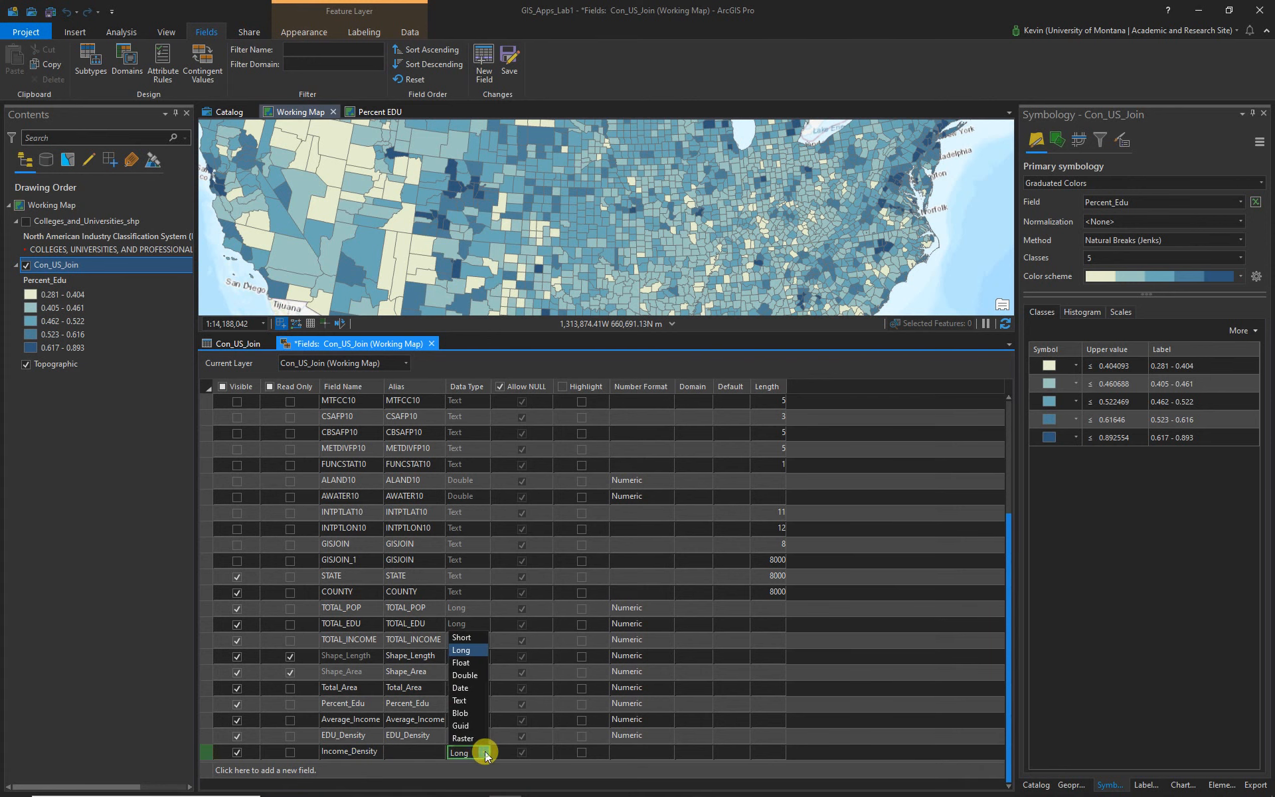
left_click(466, 675)
Set the Income_Density number format to Numeric with 5 decimal places and save the new field.
left_click(660, 751)
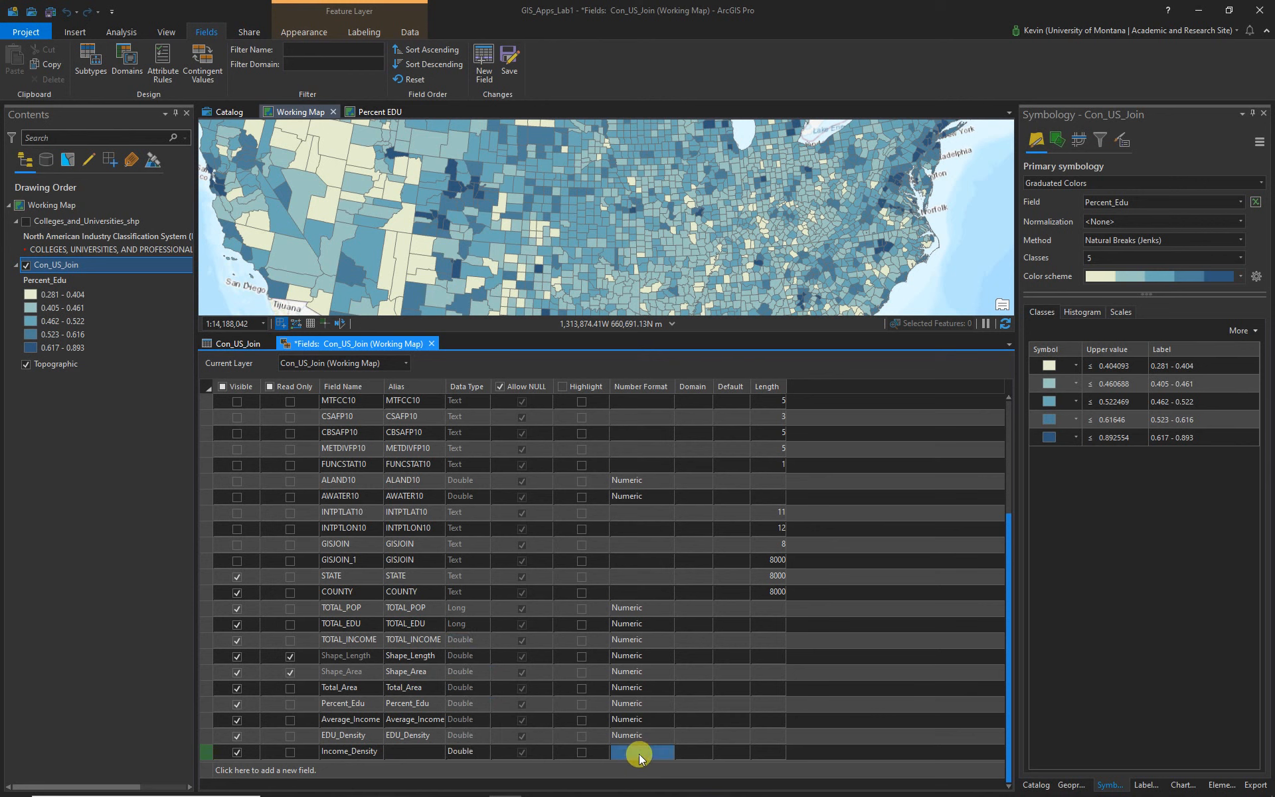
left_click(672, 747)
left_click(667, 752)
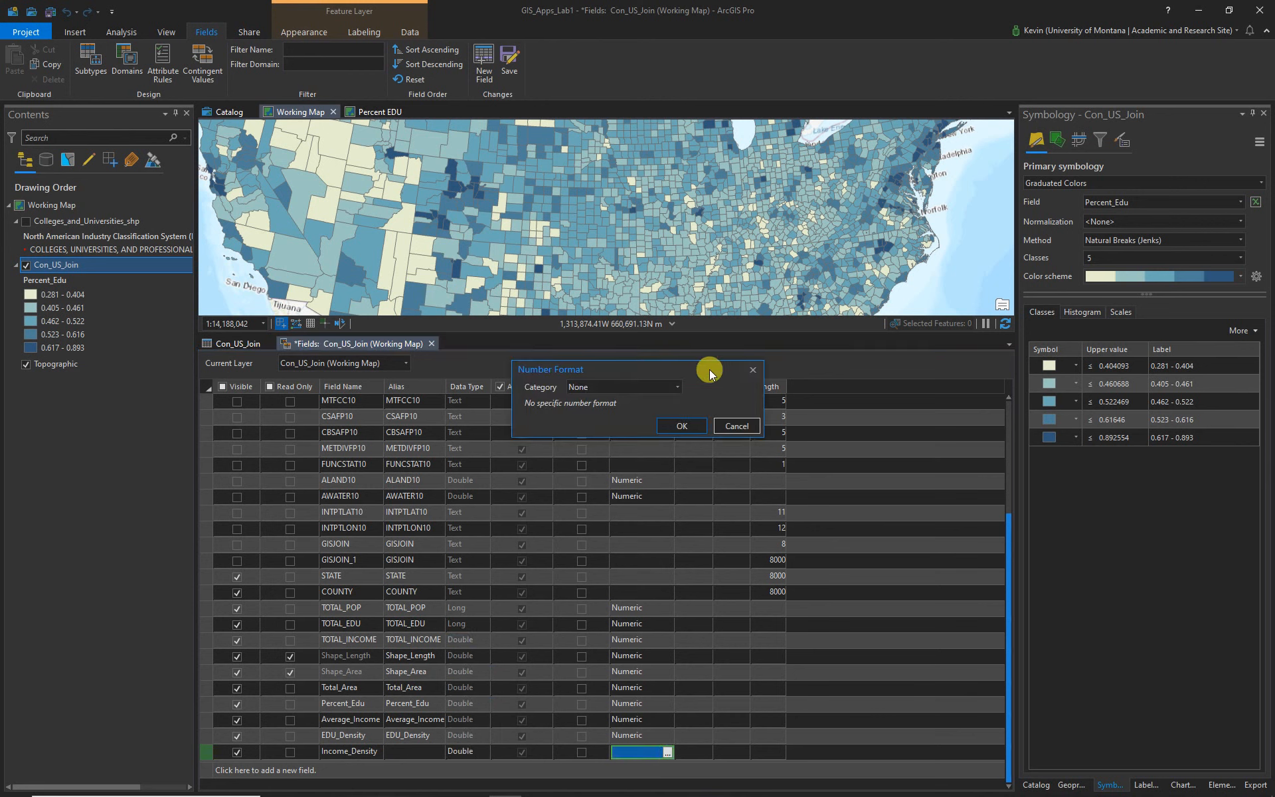
left_click(676, 387)
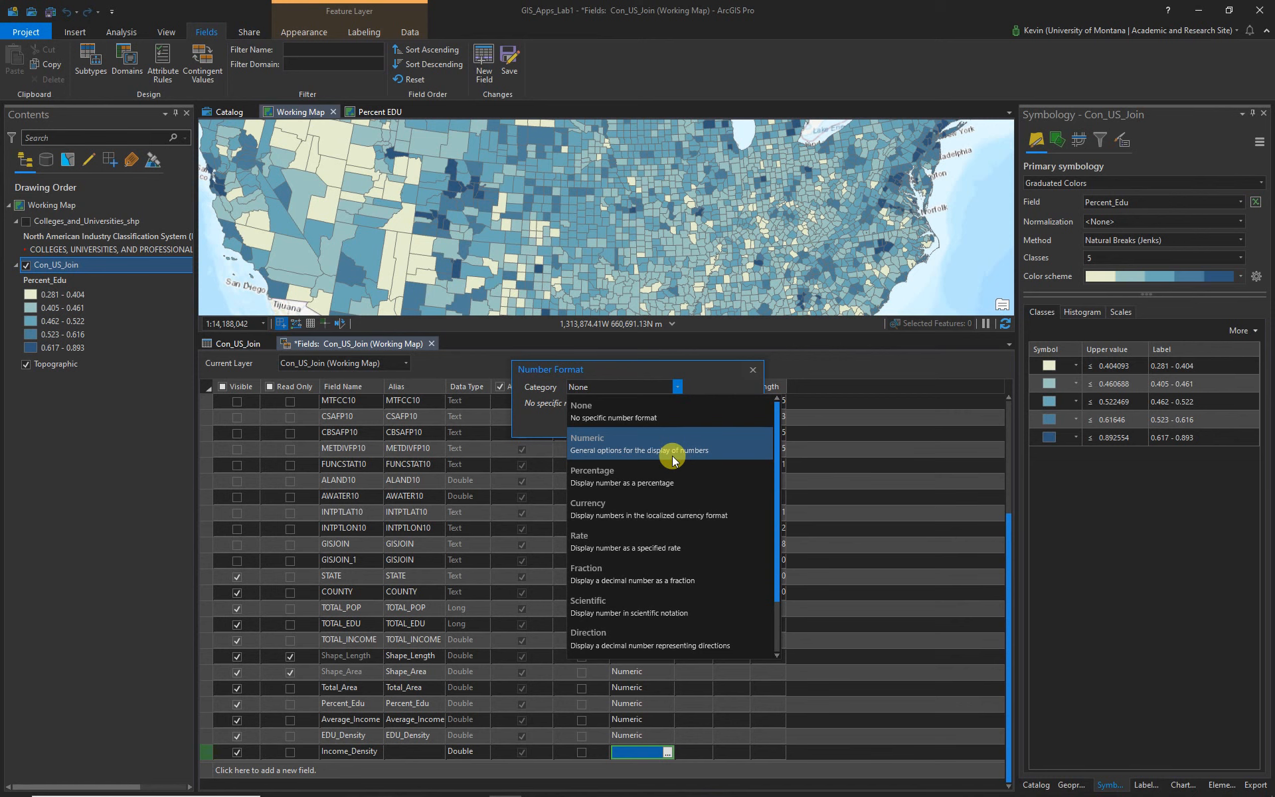
left_click(611, 448)
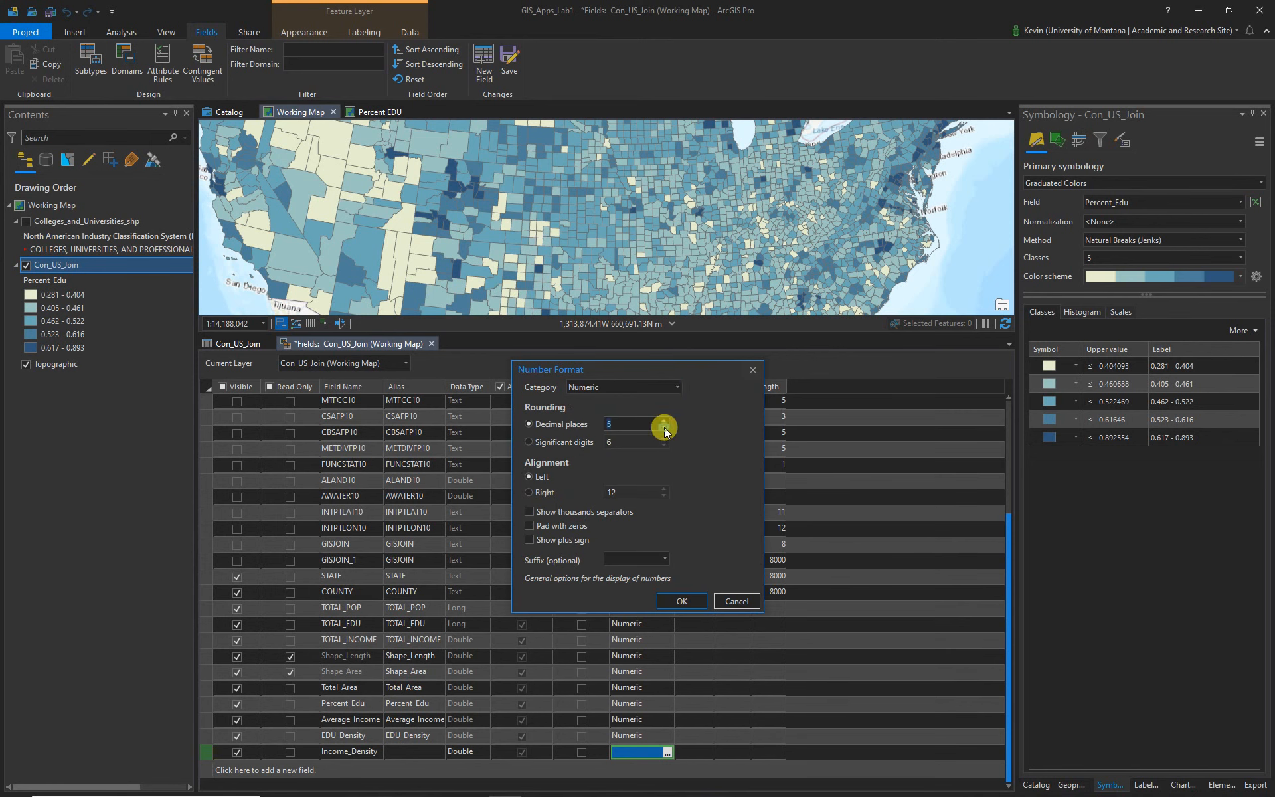
left_click(682, 599)
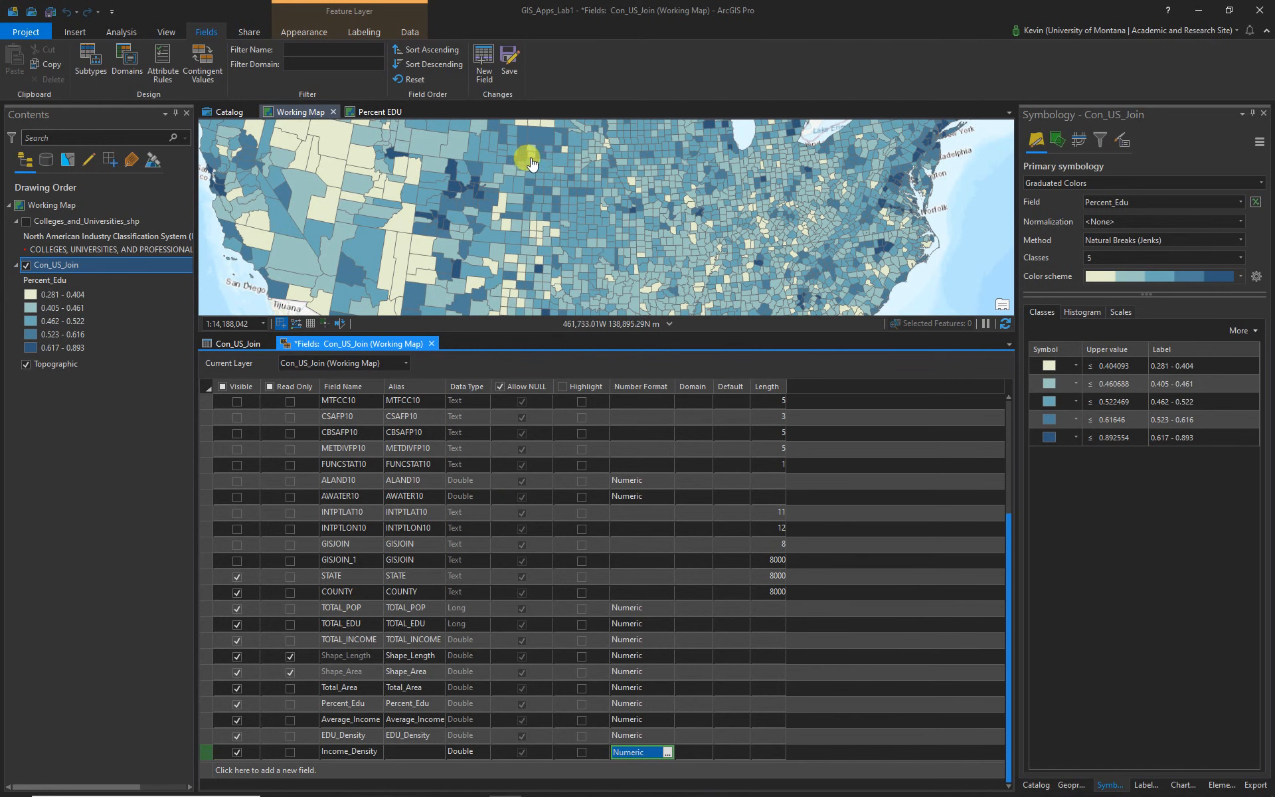
left_click(513, 57)
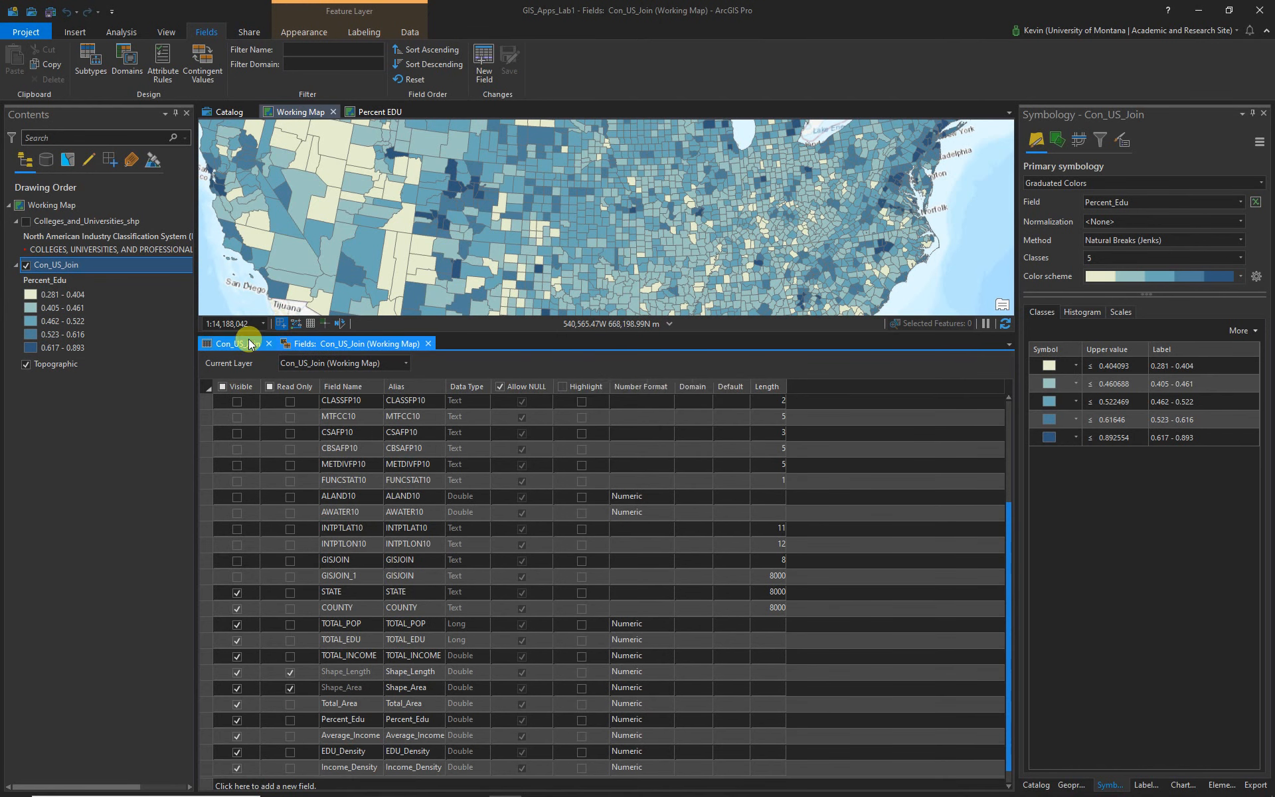
Return to the Con_US_Join attribute table and widen the EDU_Density column to fit its heading.
left_click(239, 344)
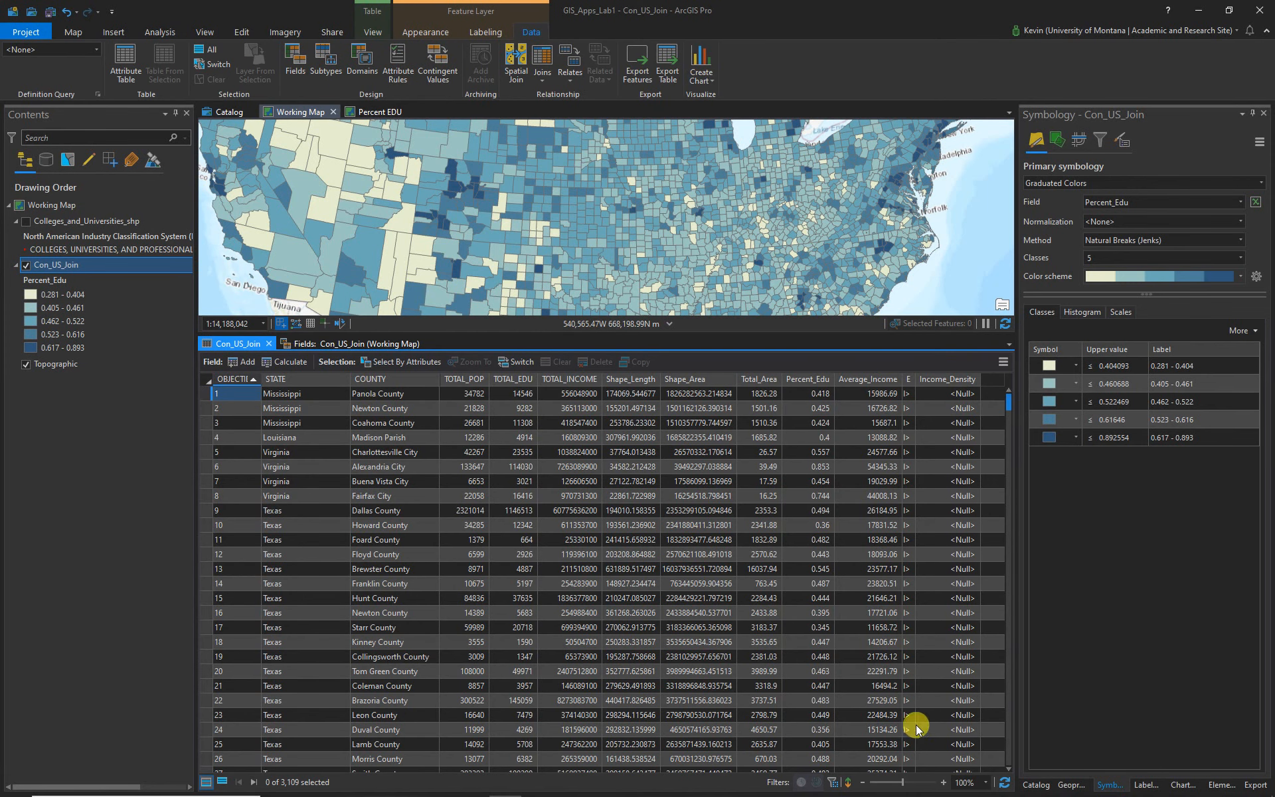
double_click(915, 378)
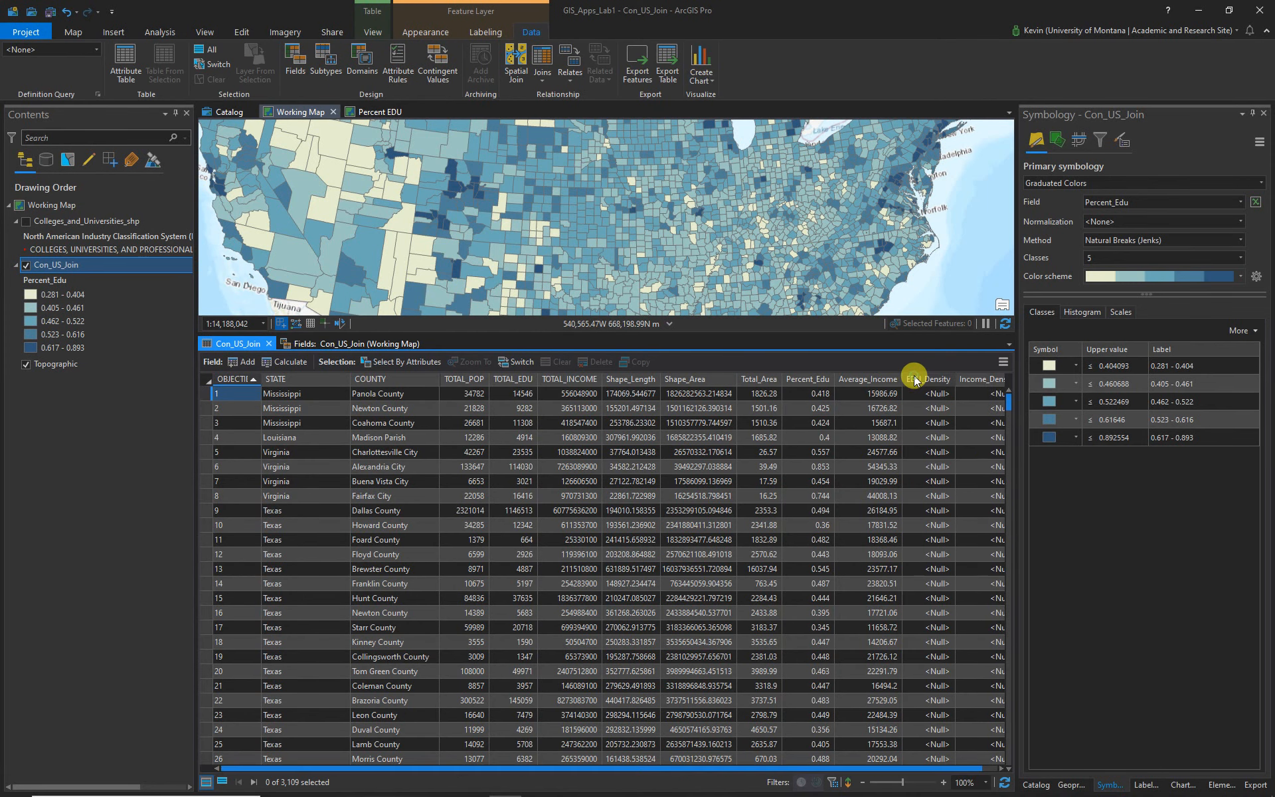
left_click(919, 381)
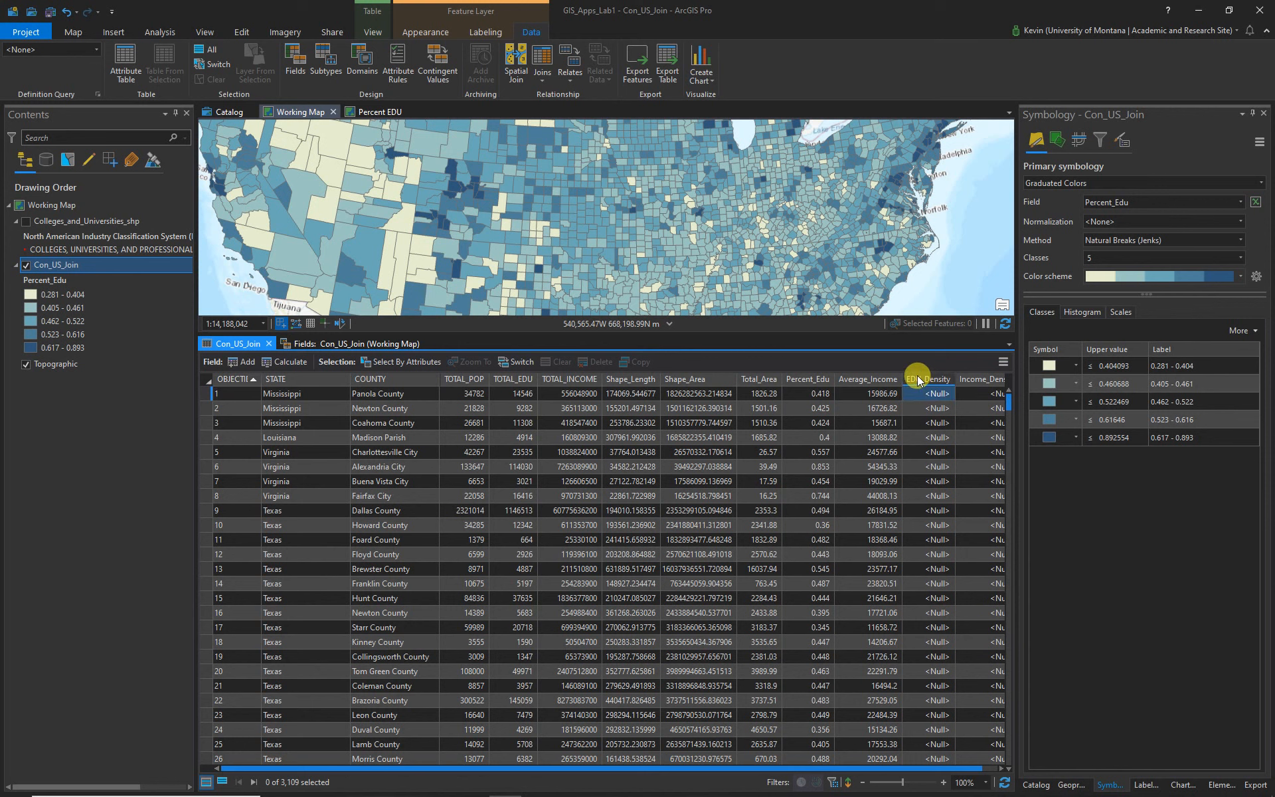
Calculate the EDU_Density field with the Python 3 expression !TOTAL_EDU! / !Total_Area!
right_click(918, 376)
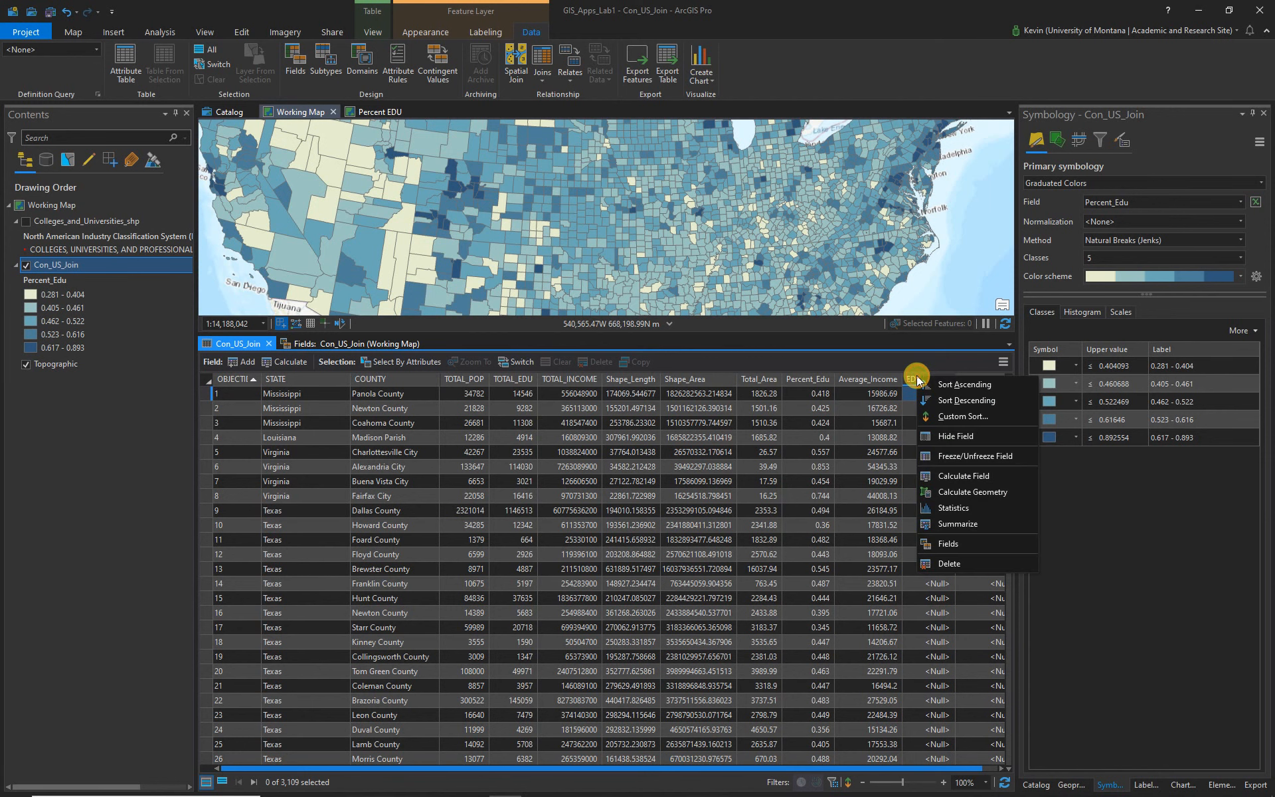
left_click(963, 476)
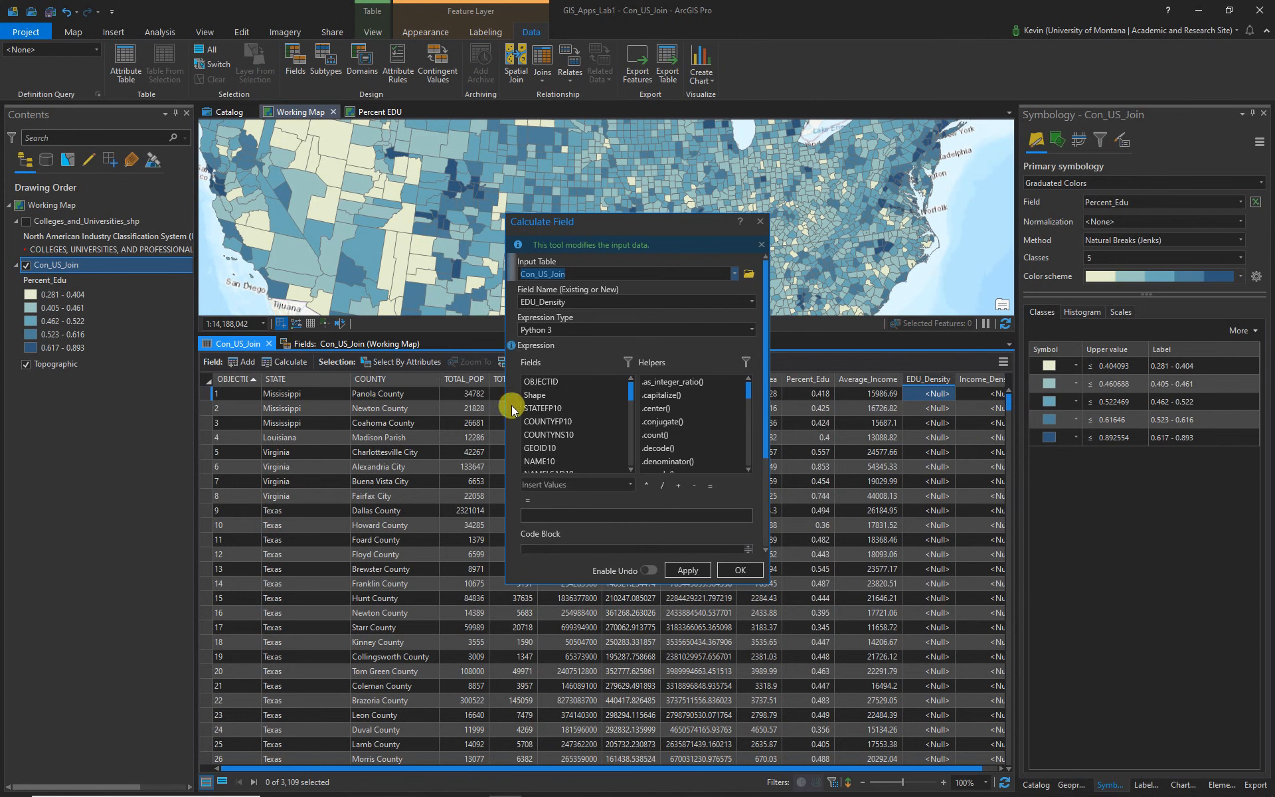
left_click(550, 514)
left_click_drag(631, 390, 631, 464)
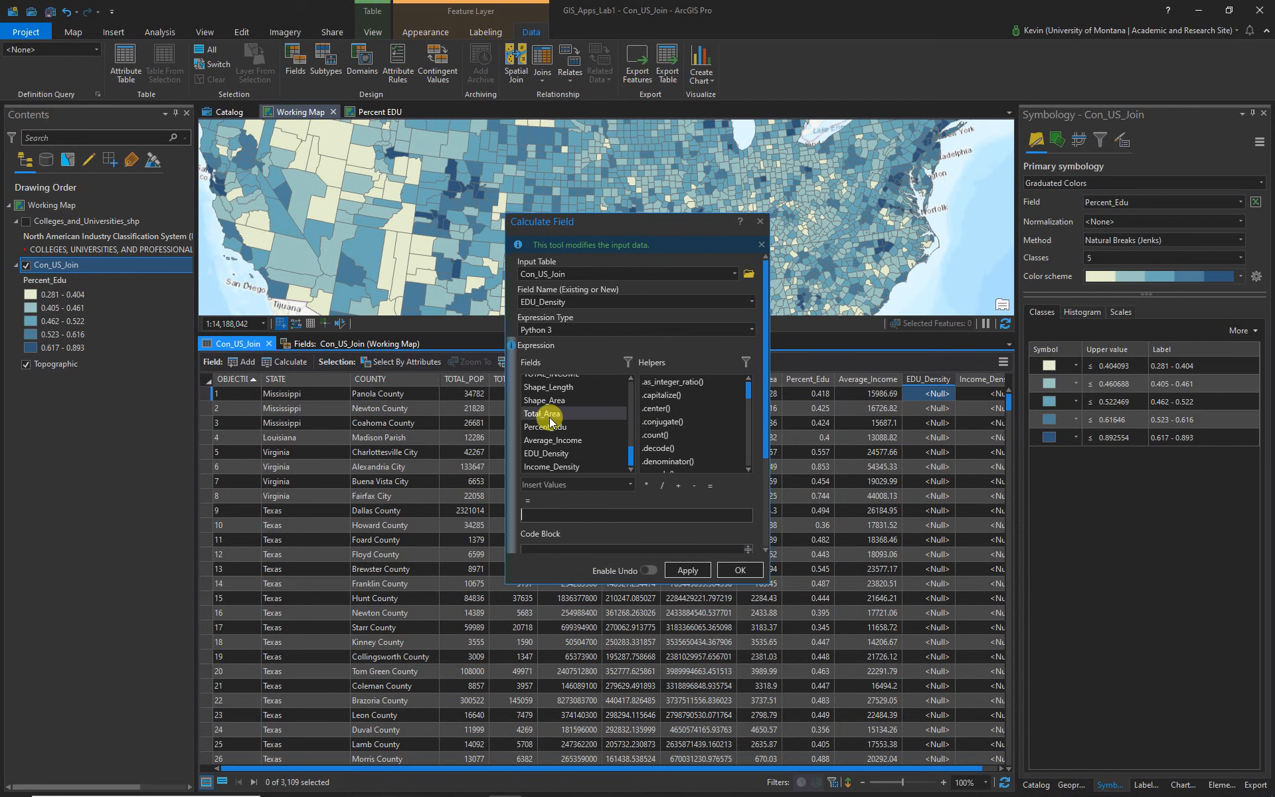
scroll(607, 435, "up", 2)
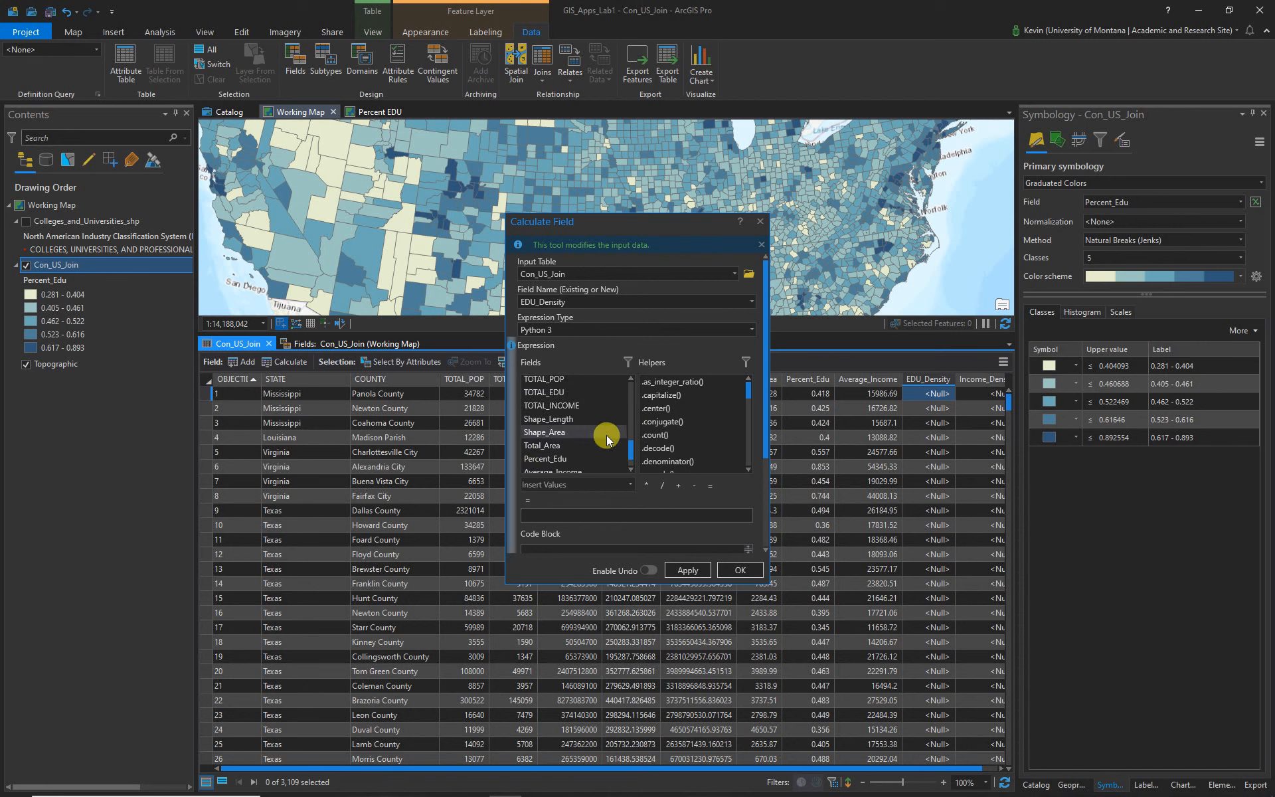
left_click(555, 393)
double_click(554, 393)
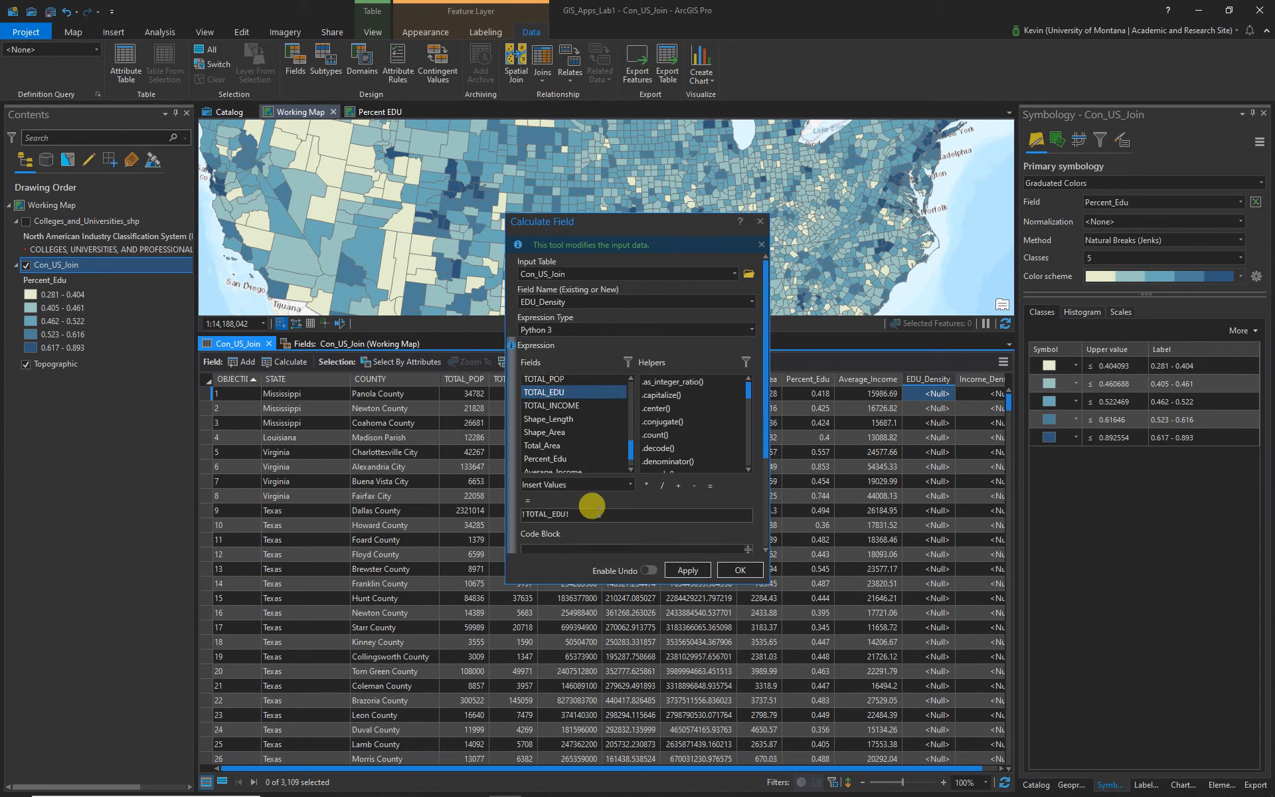
left_click(662, 486)
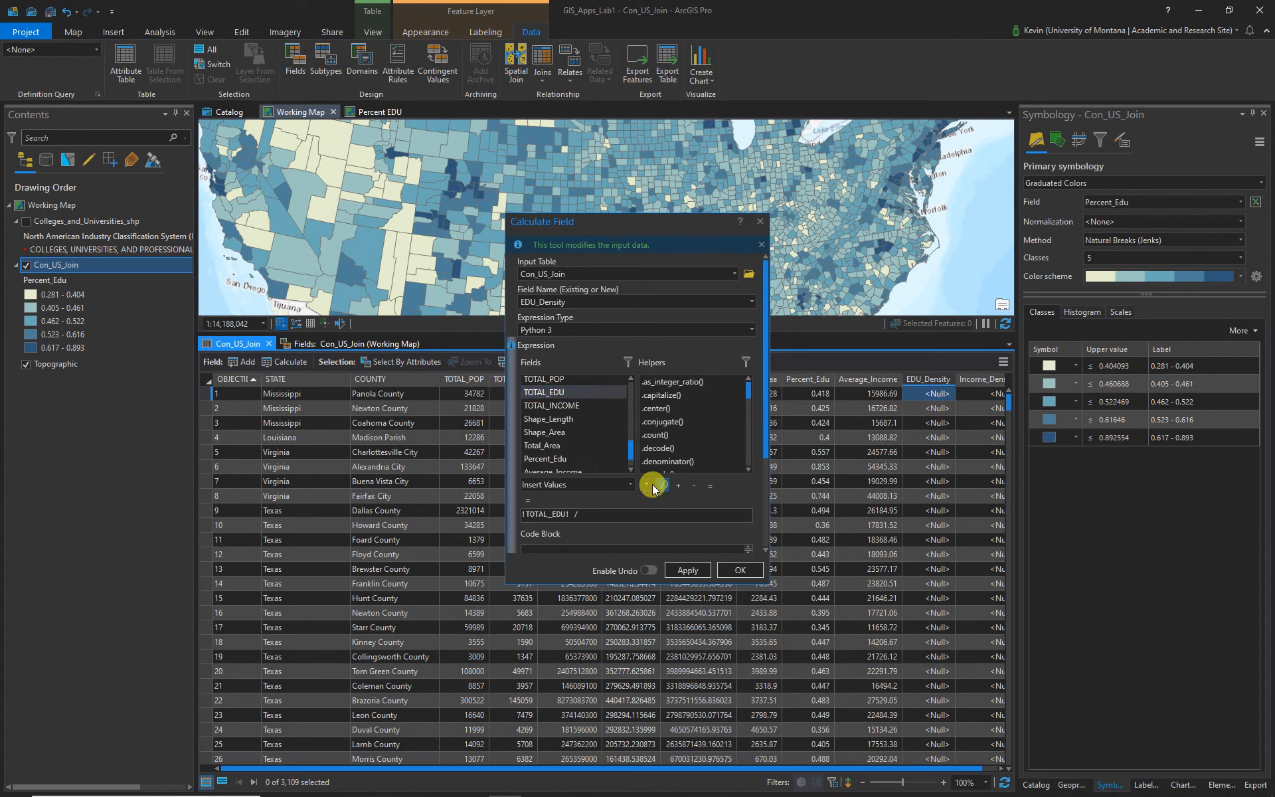
double_click(554, 445)
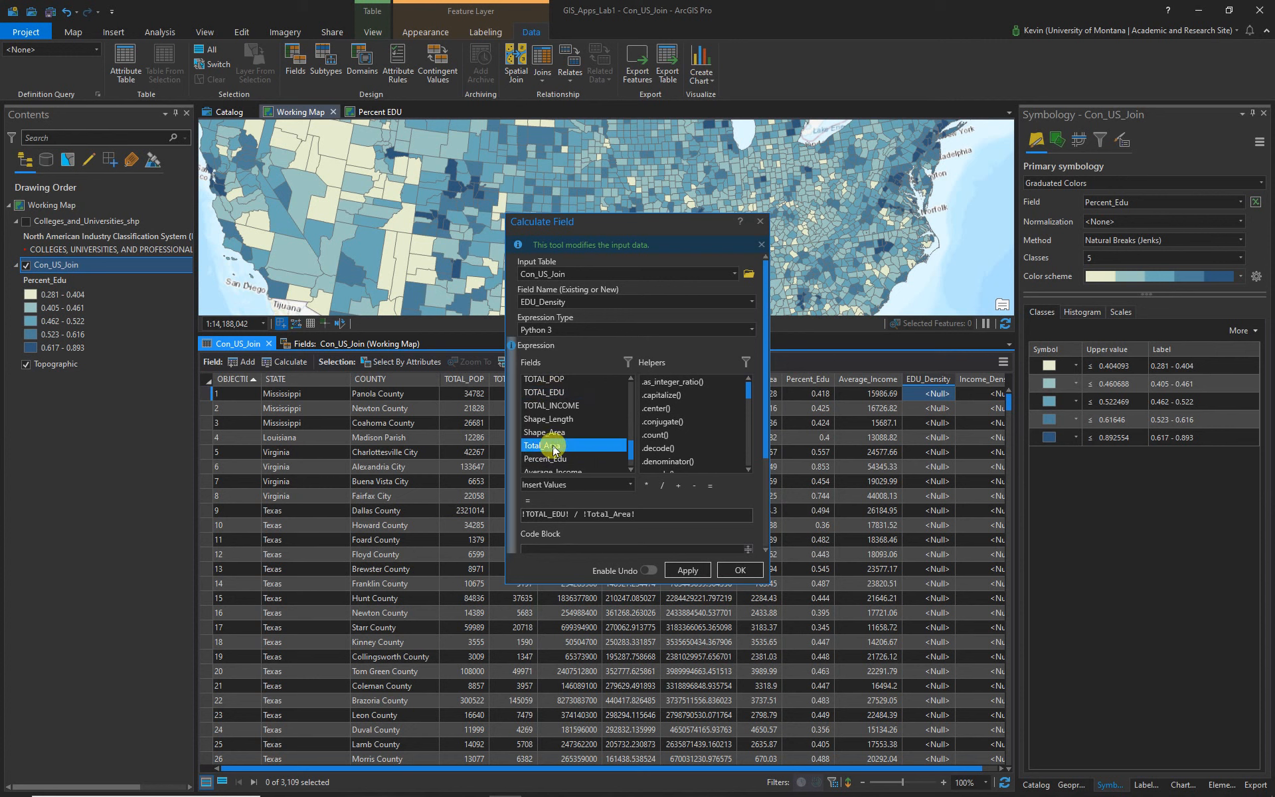
left_click(742, 570)
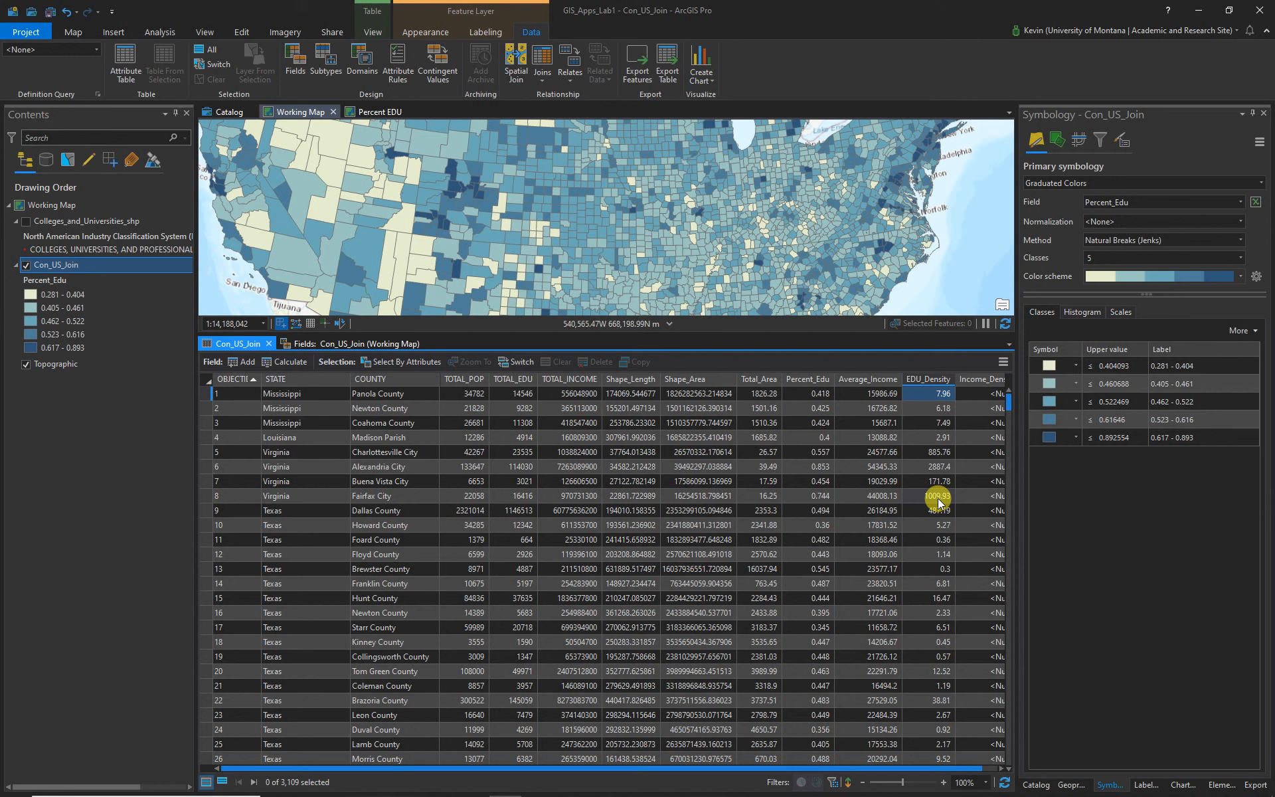
Calculate the Income_Density field with the Python 3 expression !TOTAL_INCOME! / !Total_Area!
left_click(981, 380)
right_click(982, 381)
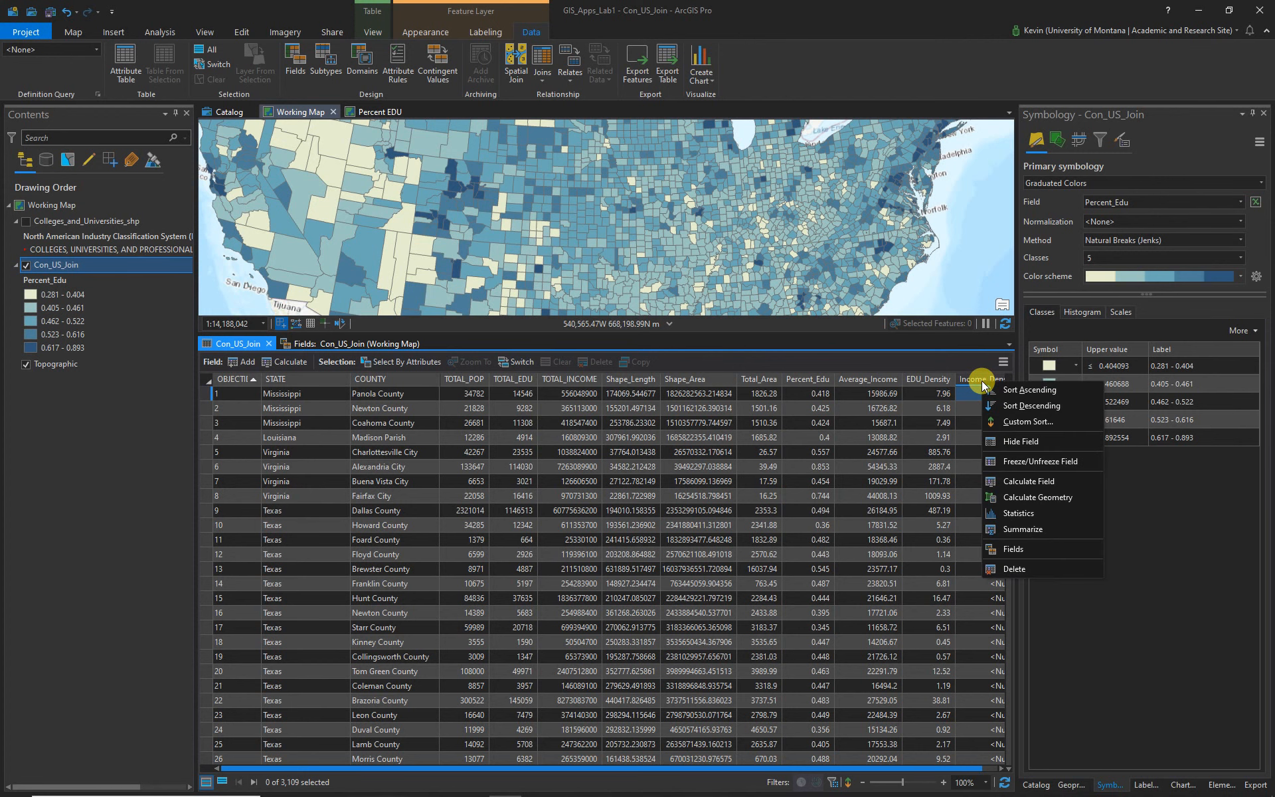
left_click(1026, 480)
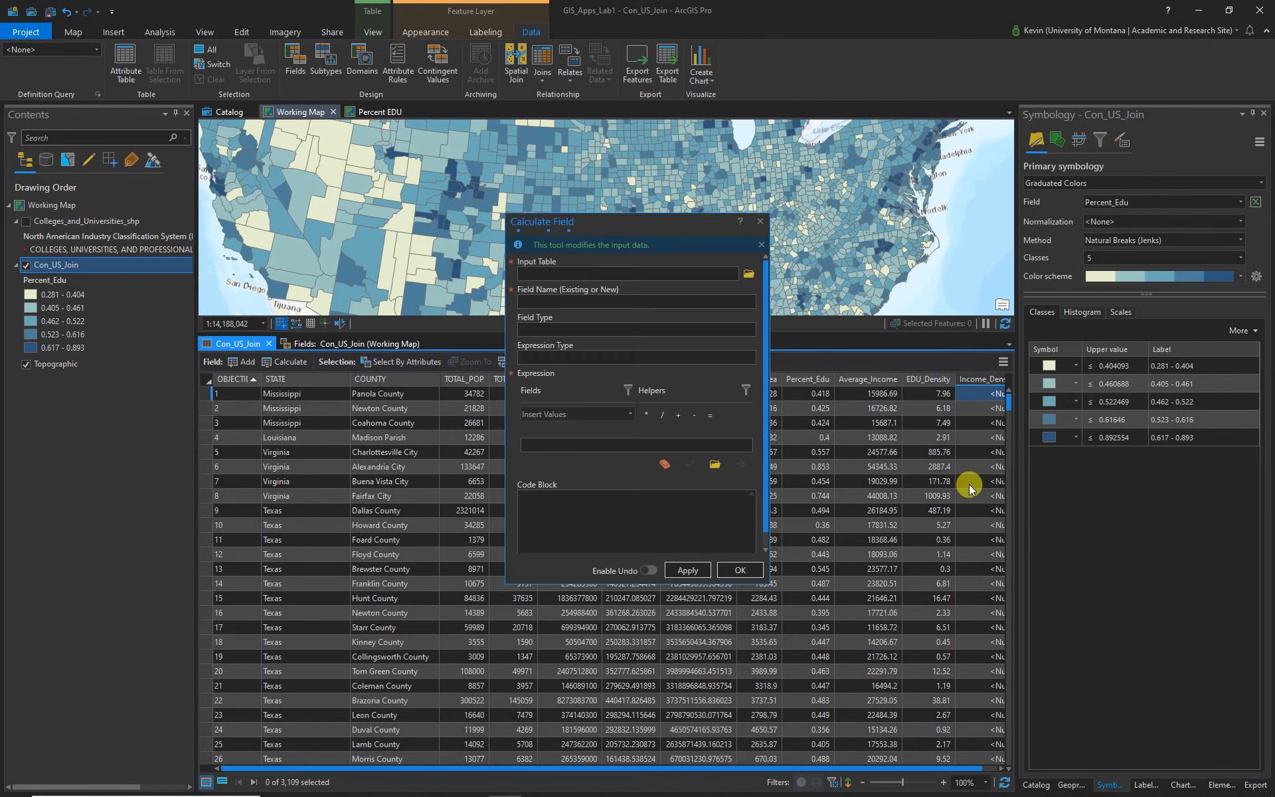
left_click_drag(631, 392, 633, 444)
double_click(549, 441)
left_click(662, 486)
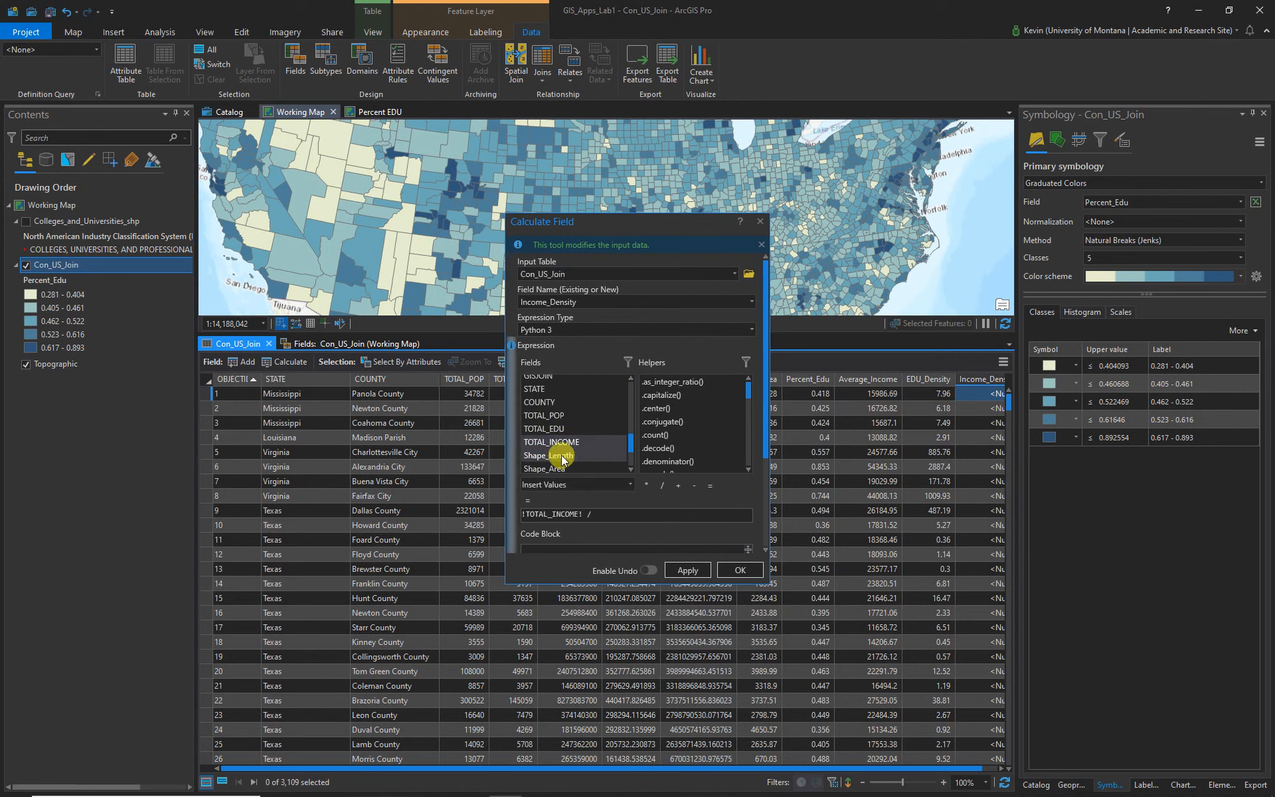
scroll(618, 442, "down", 3)
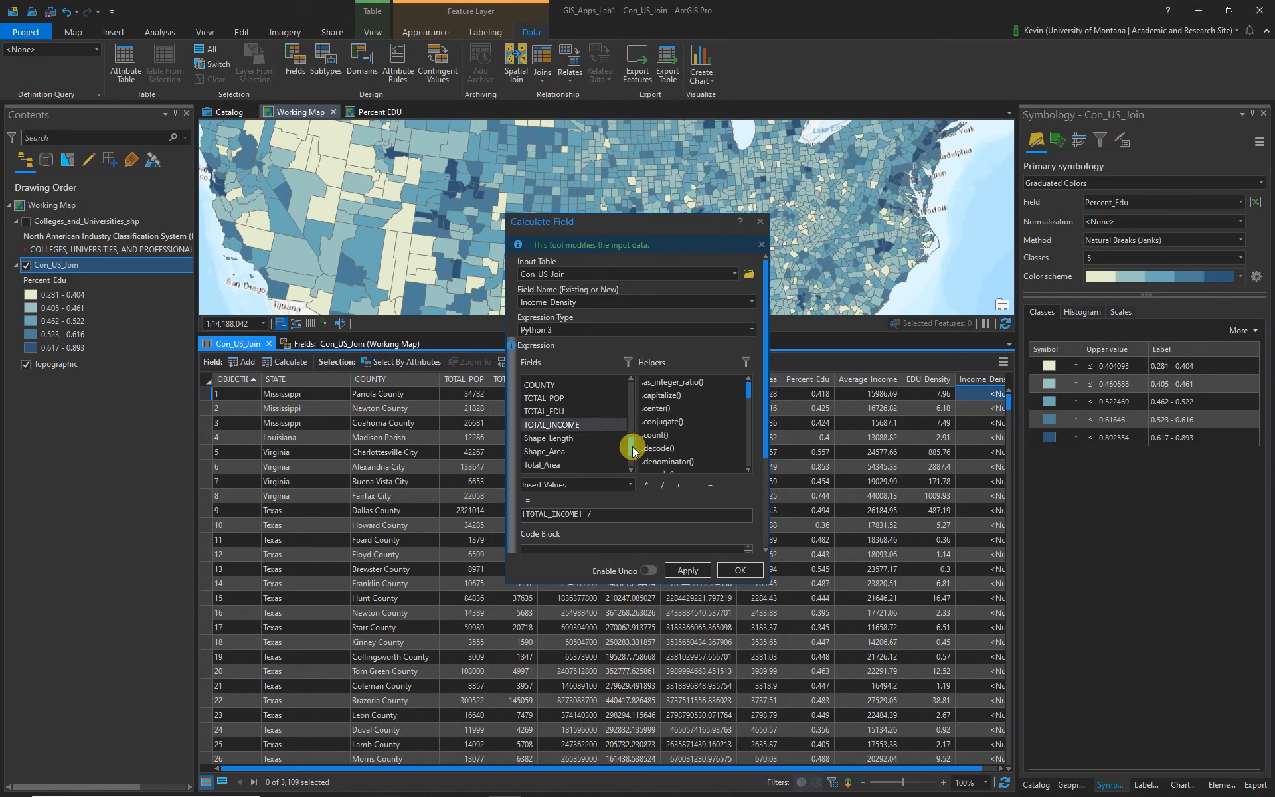
double_click(555, 437)
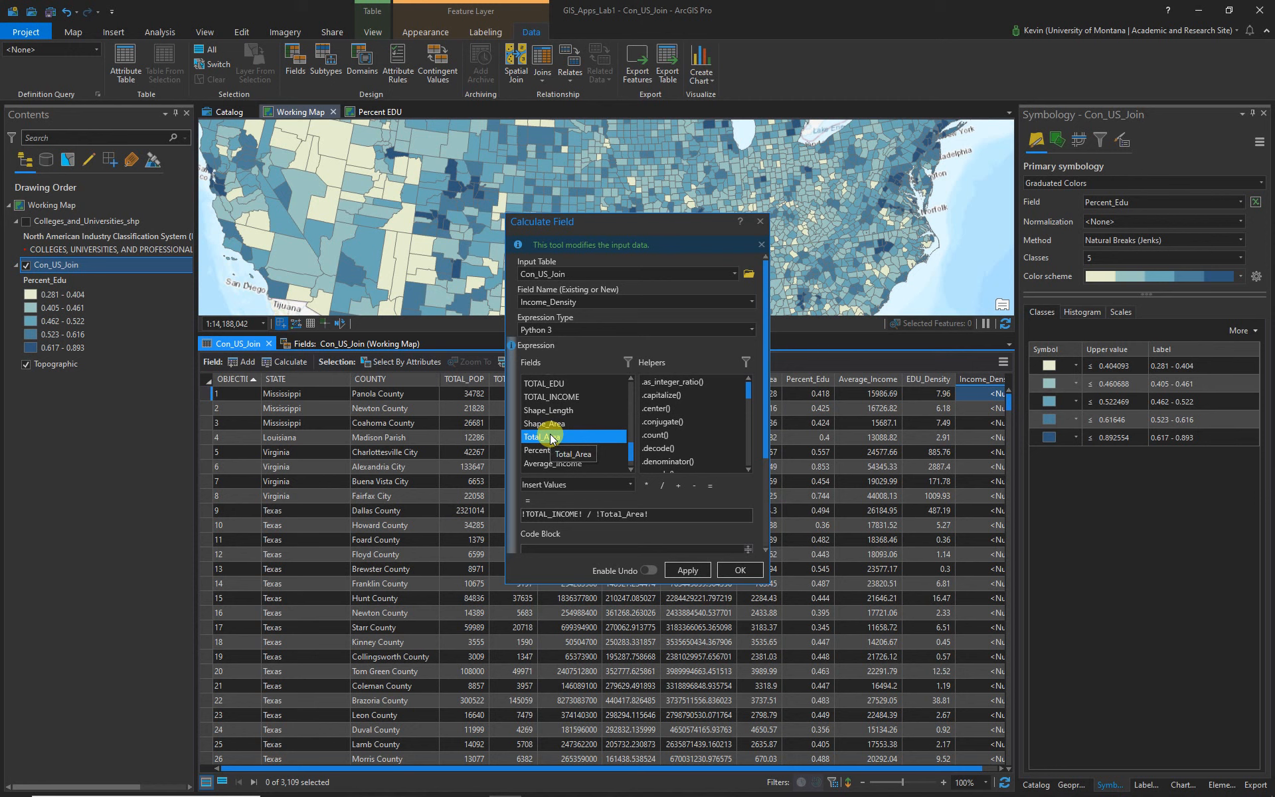
left_click(743, 564)
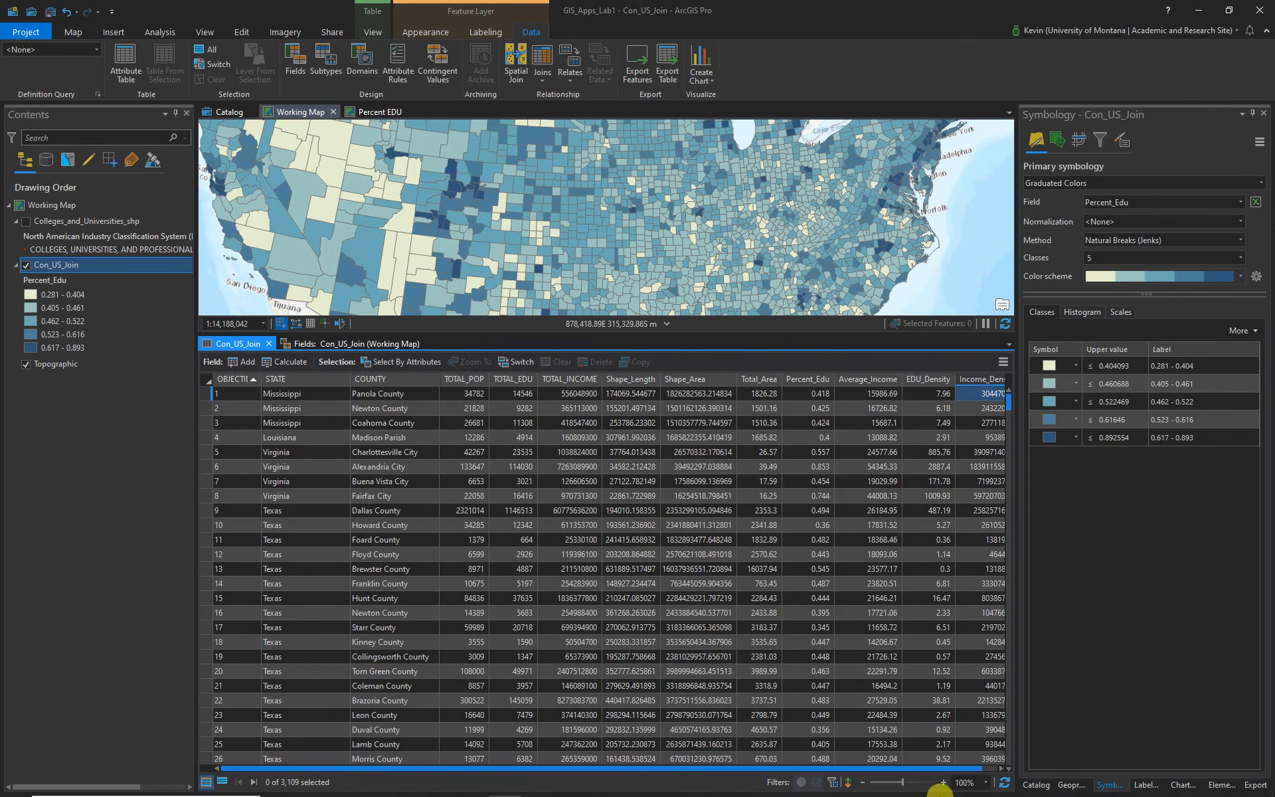
Review the Income_Density values sorted ascending and descending, and restore the table's ascending OBJECTID order.
left_click_drag(957, 771, 973, 771)
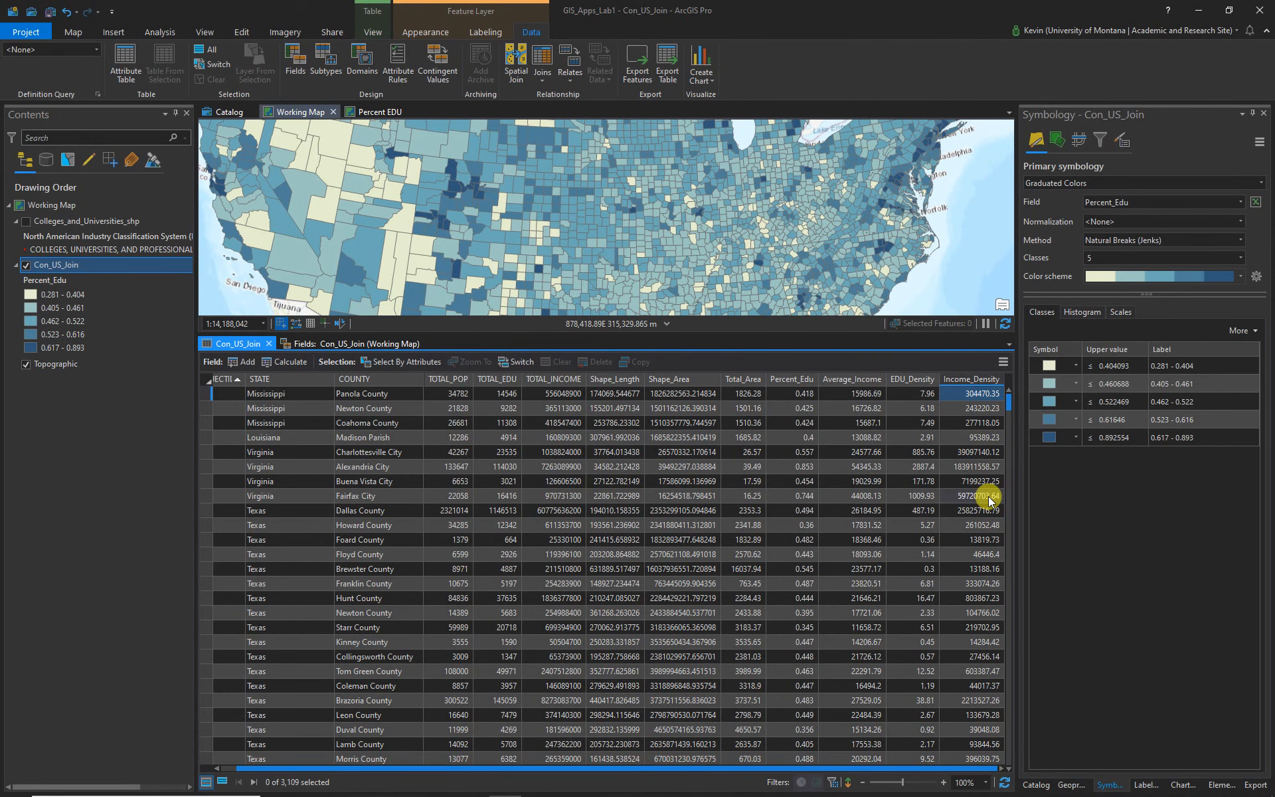
double_click(968, 381)
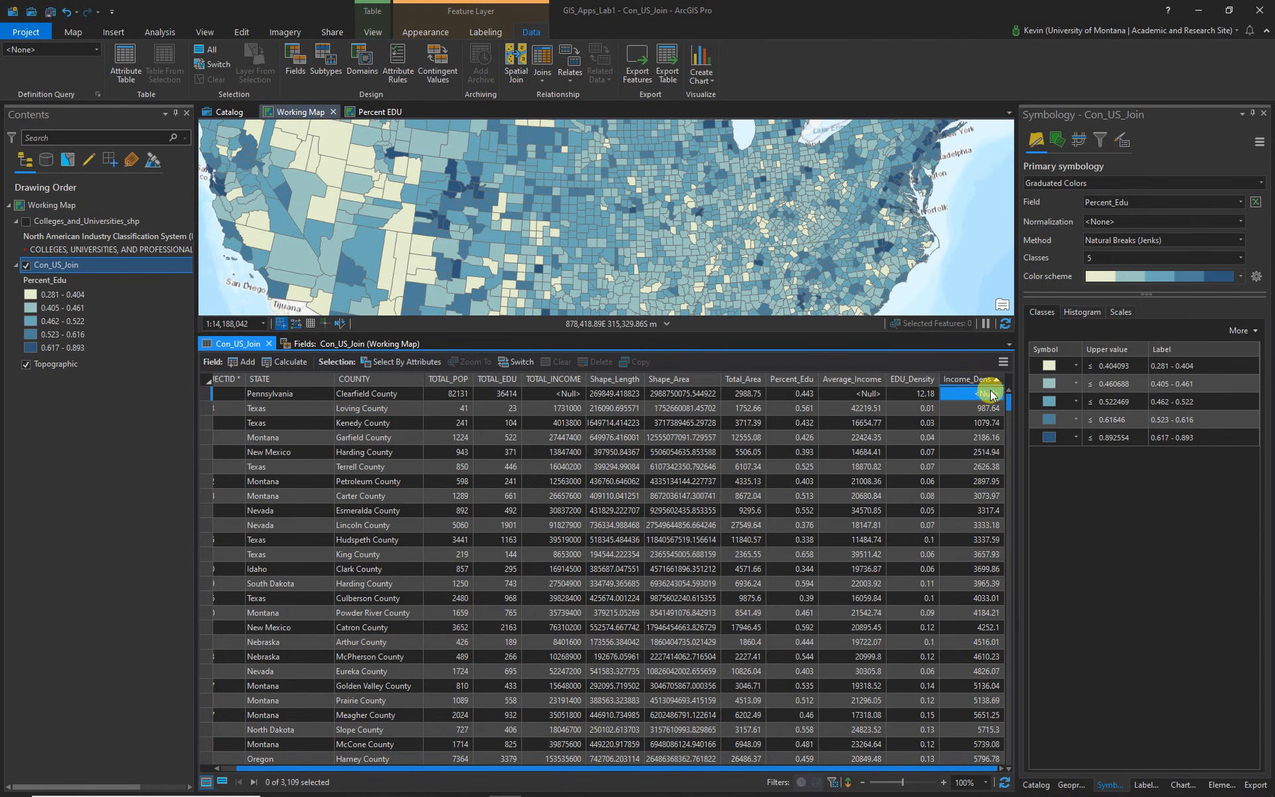
double_click(982, 380)
left_click(973, 394)
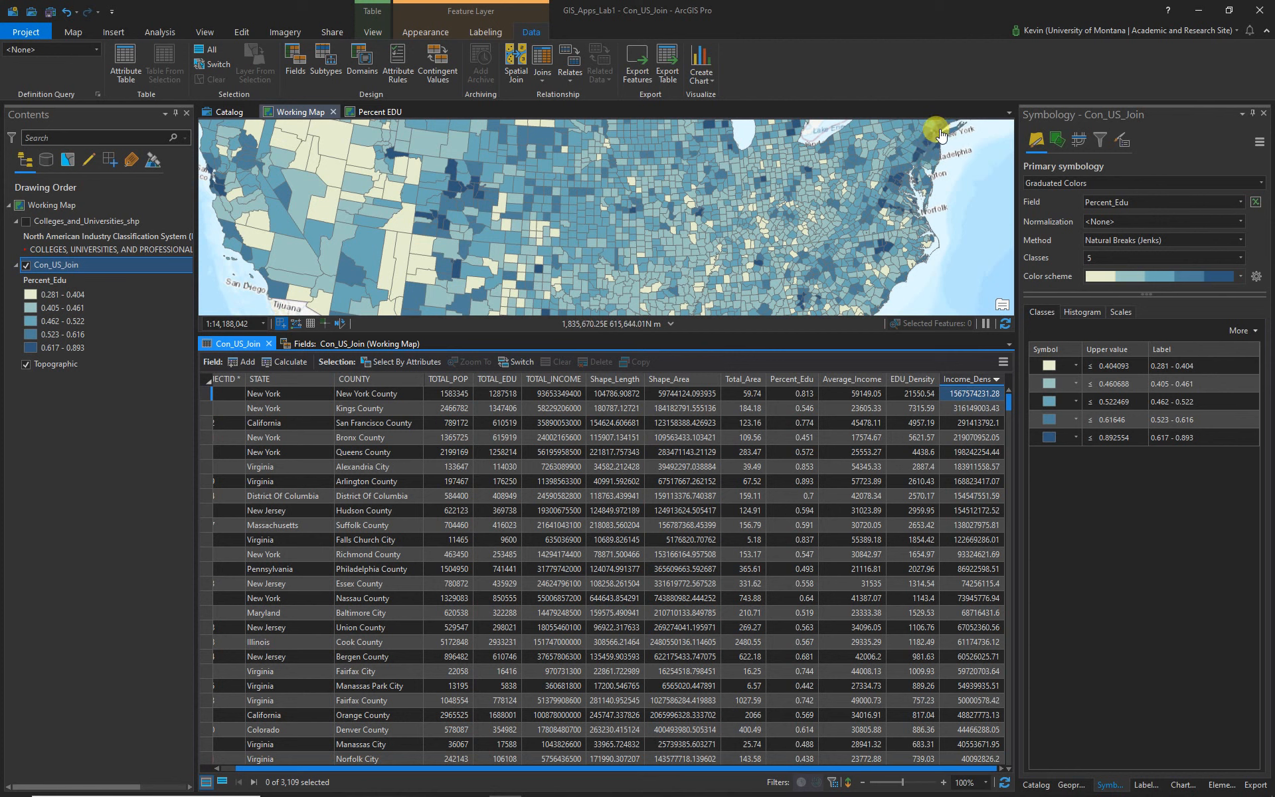
double_click(223, 379)
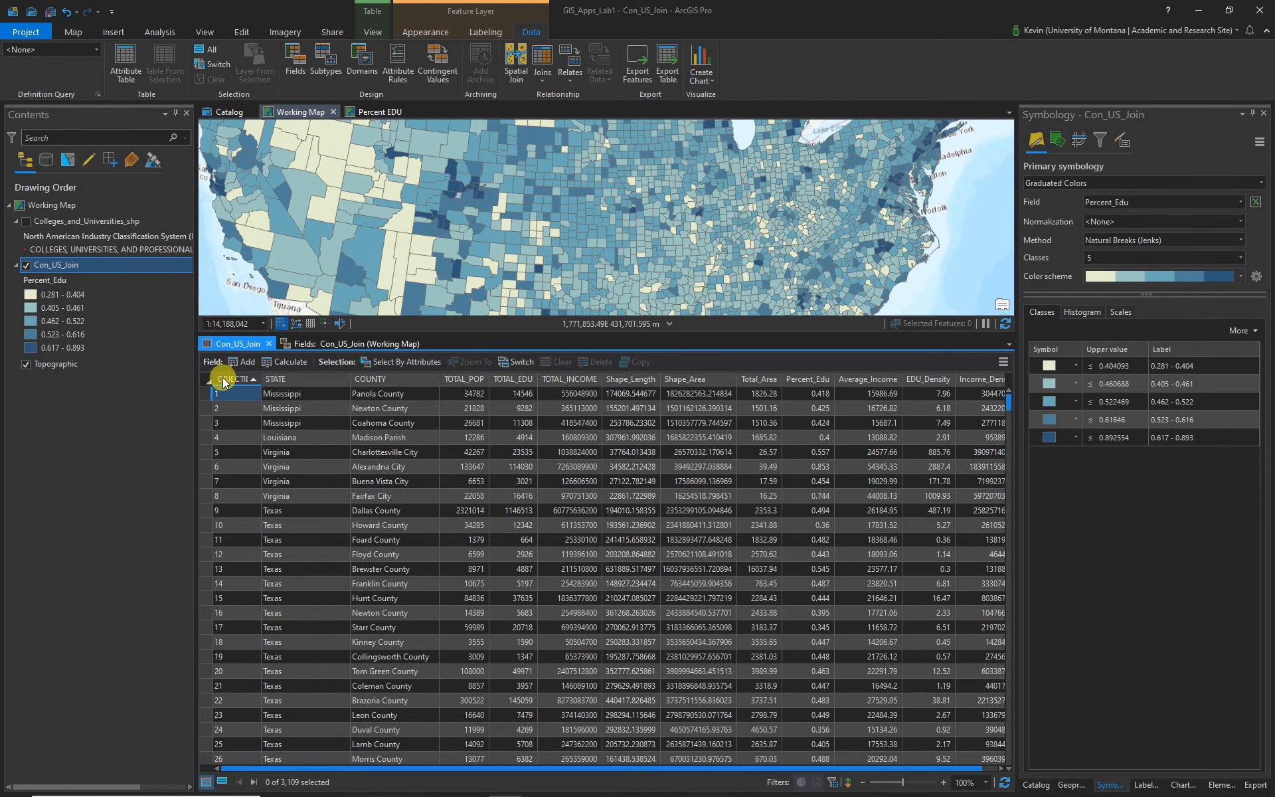